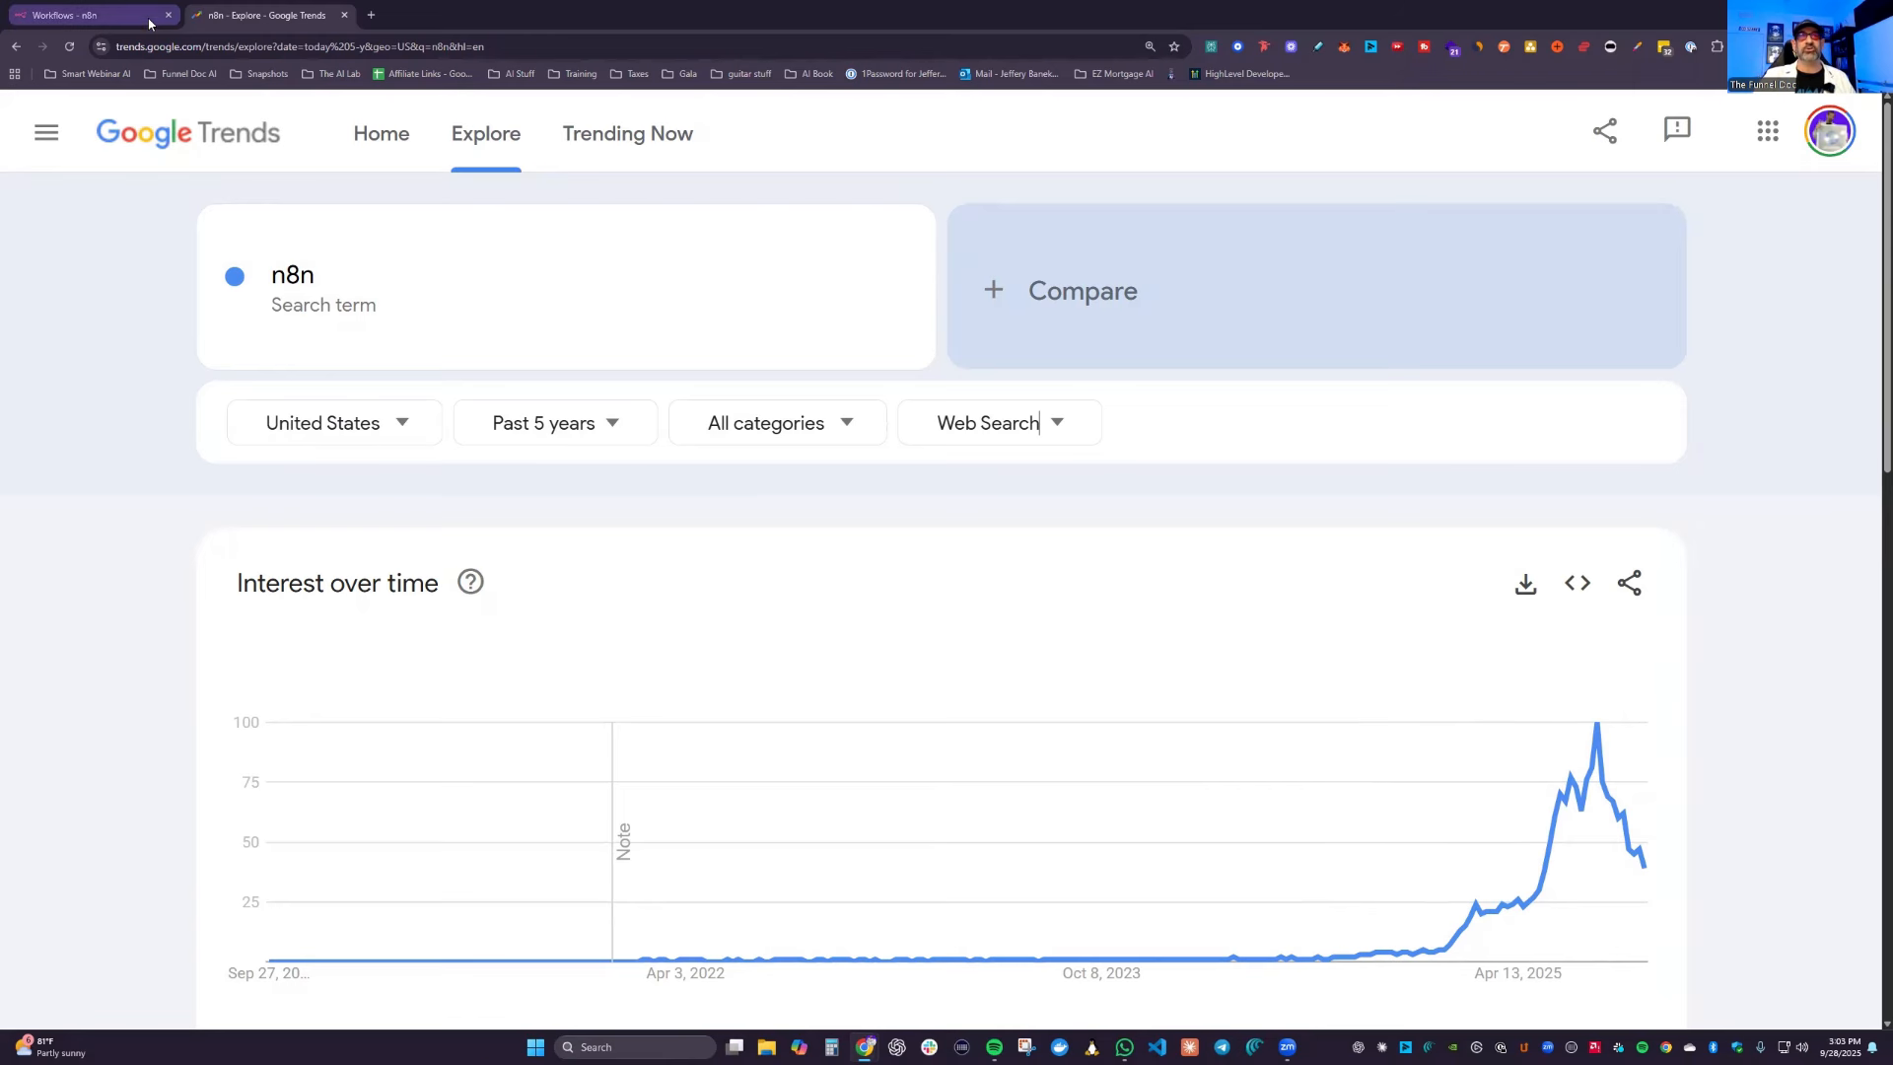
Step: Switch to the n8n workflows overview and look at the options for creating a new workflow or credential in a project
left_click(79, 15)
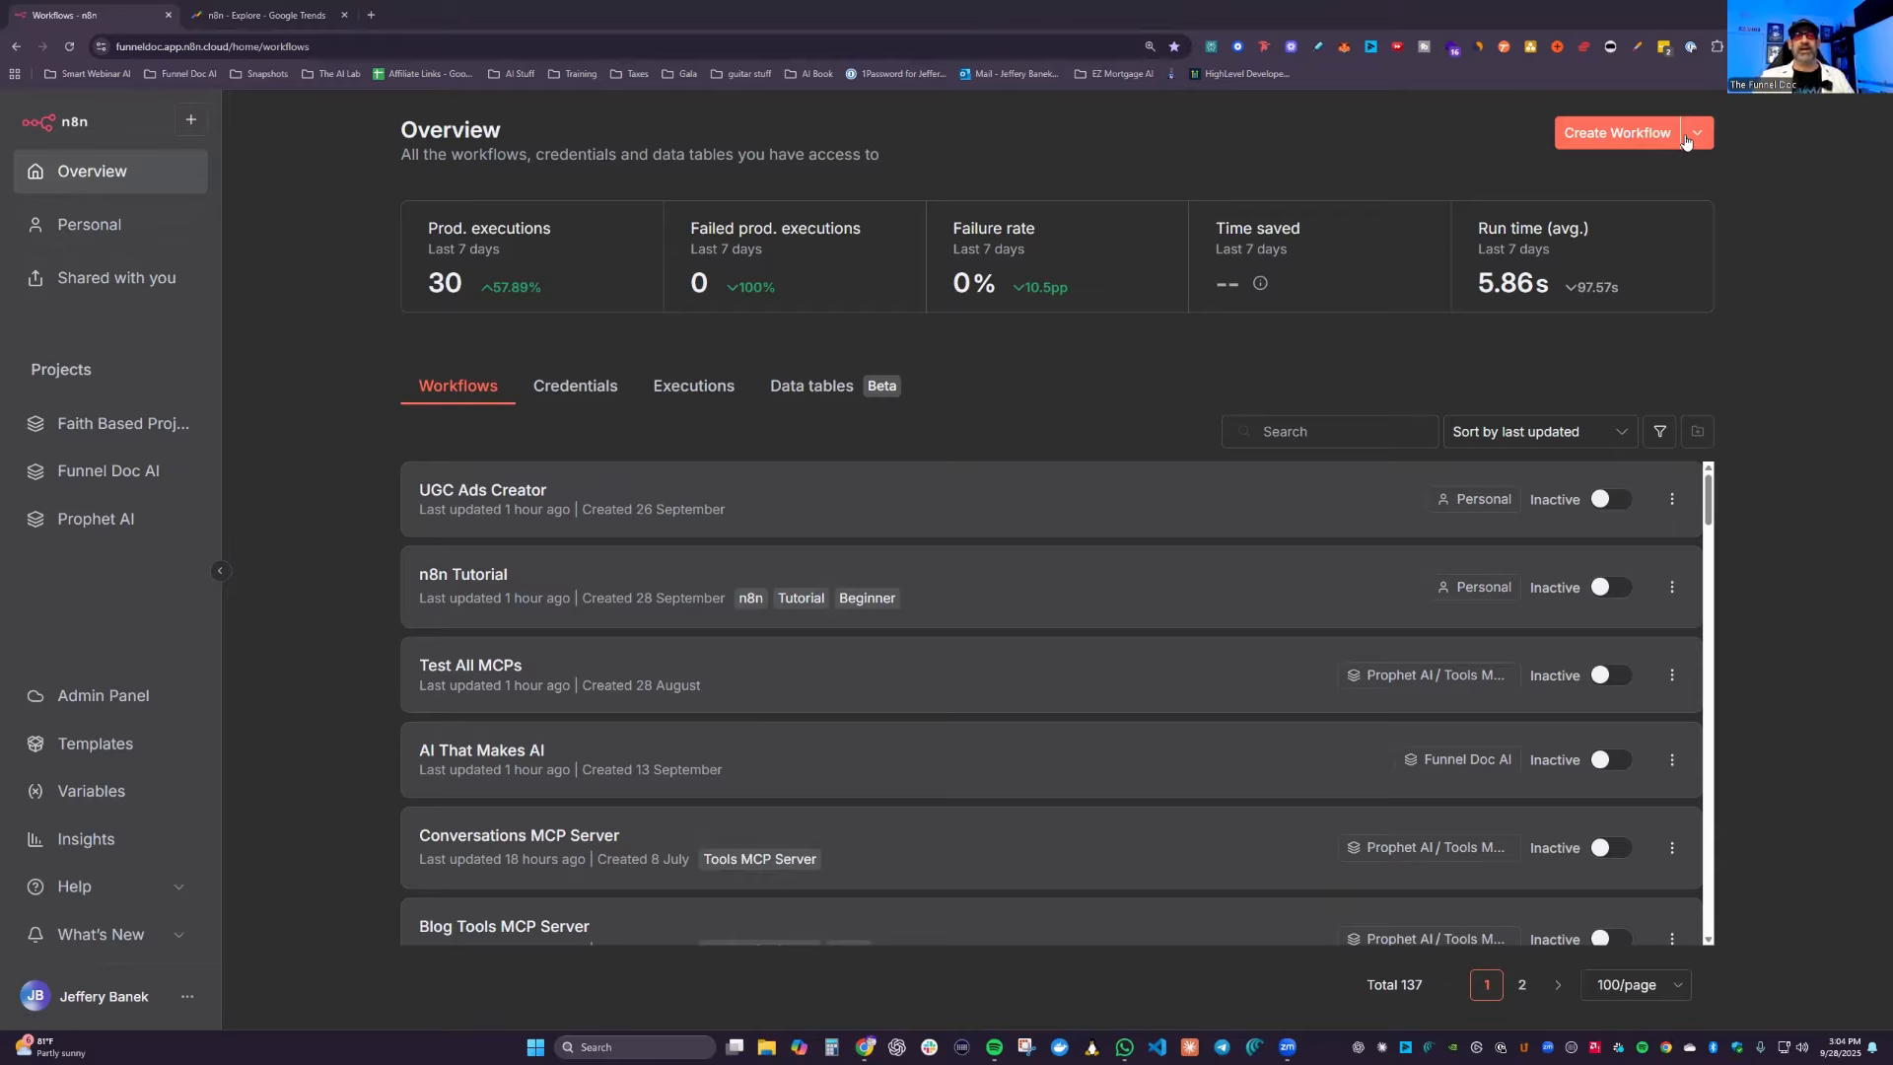
left_click(200, 126)
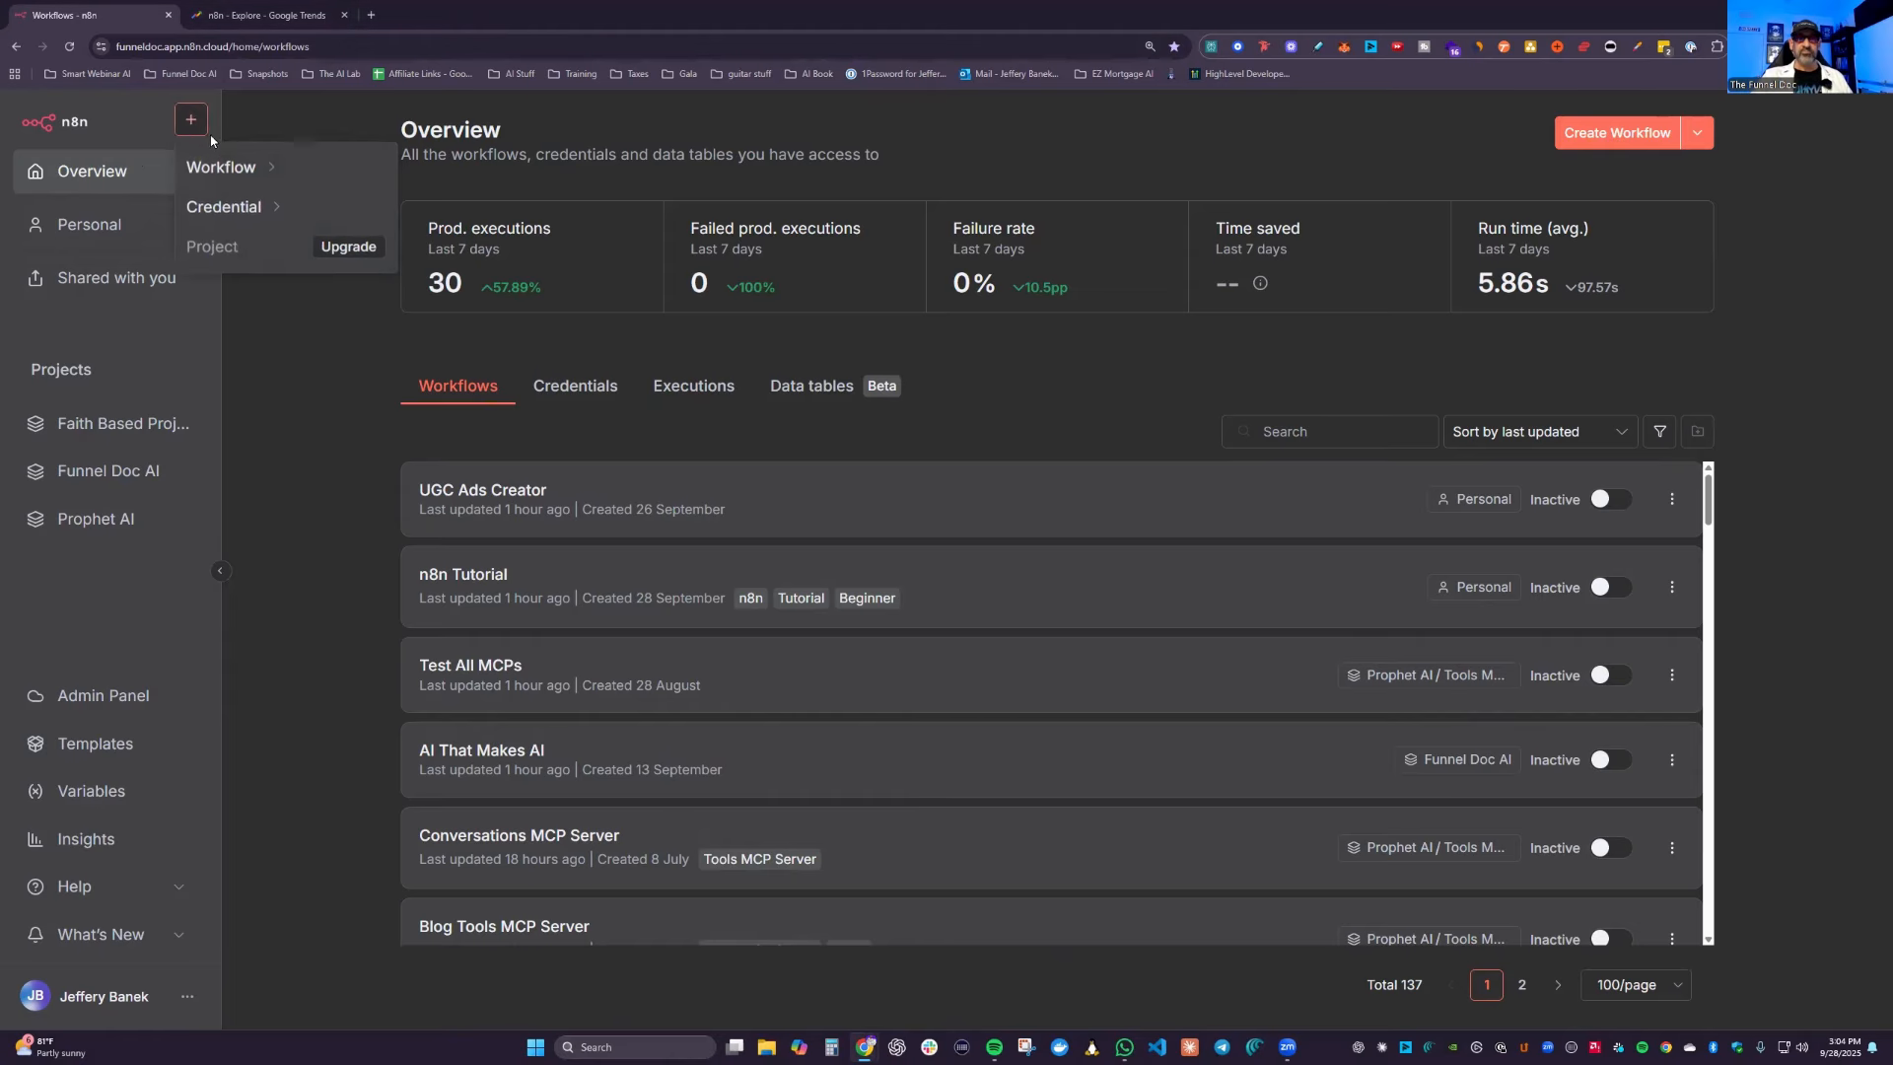
left_click(192, 122)
left_click(192, 122)
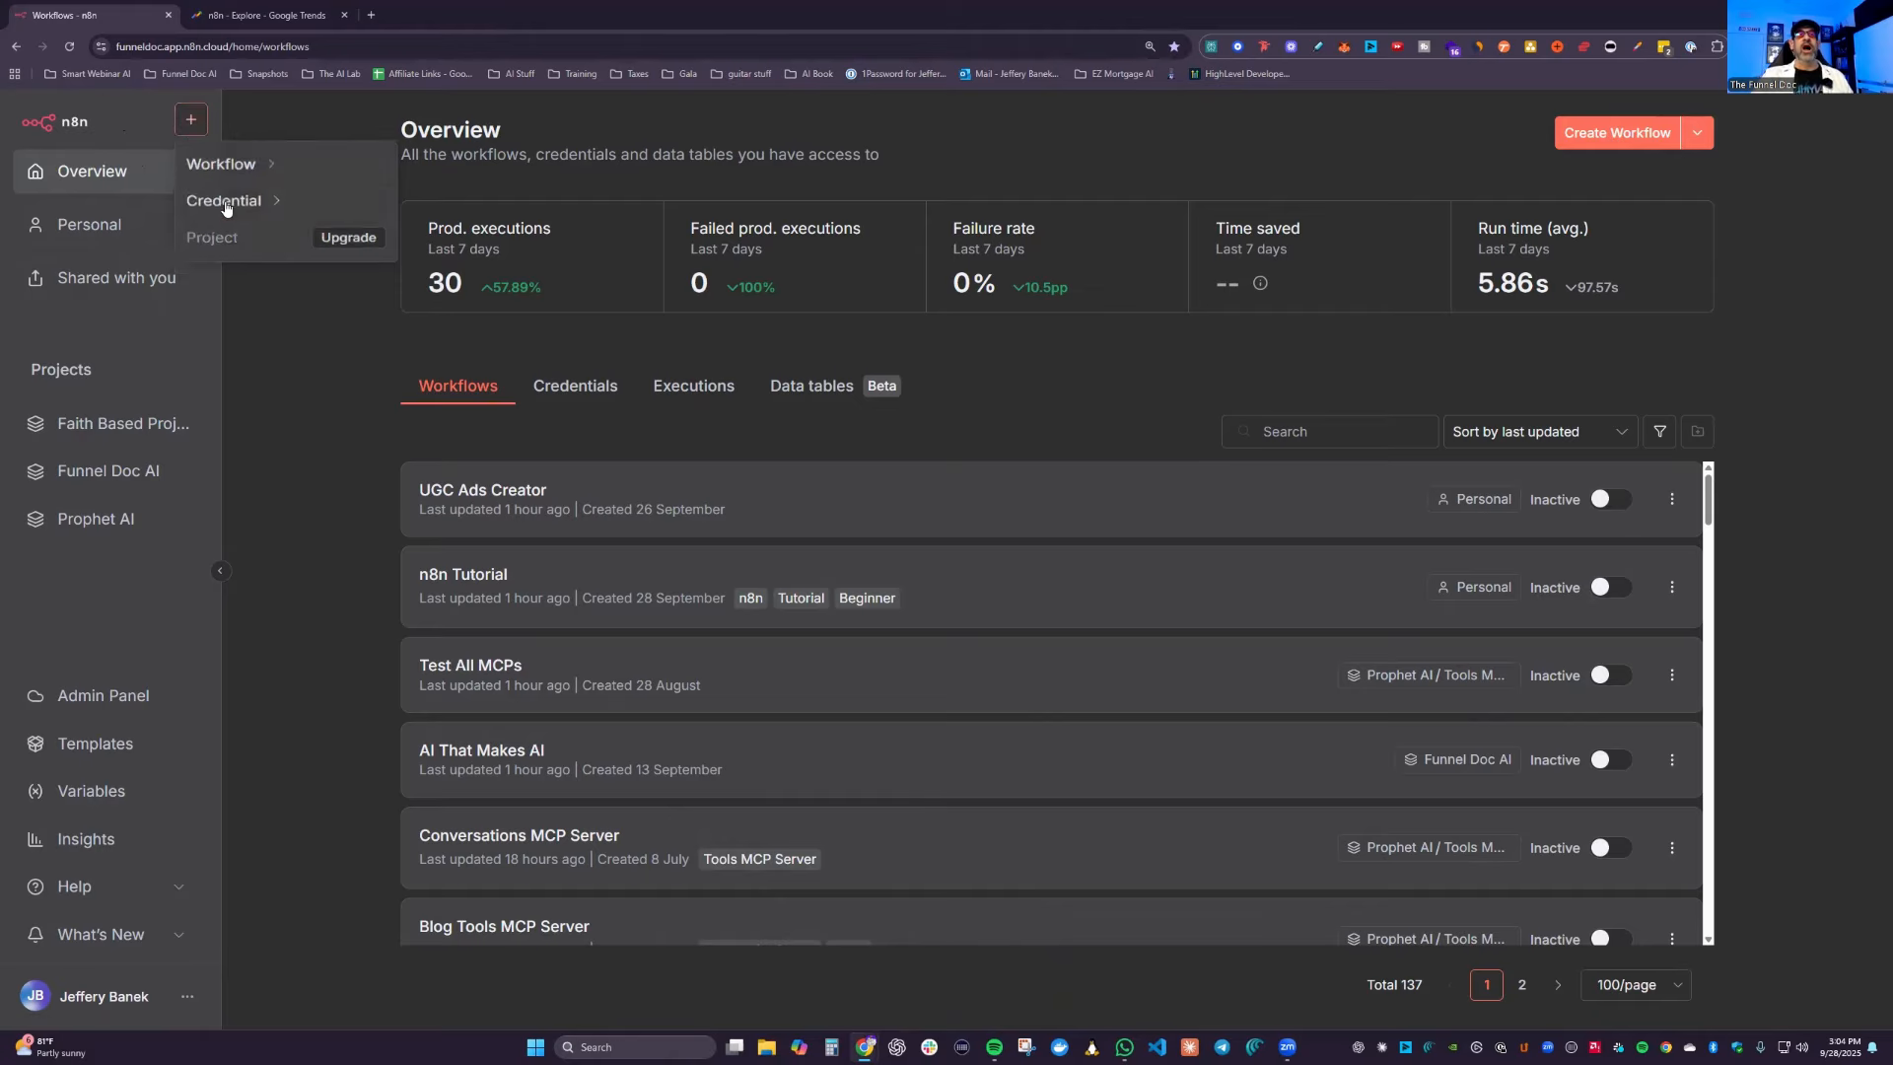
mouse_move(251, 170)
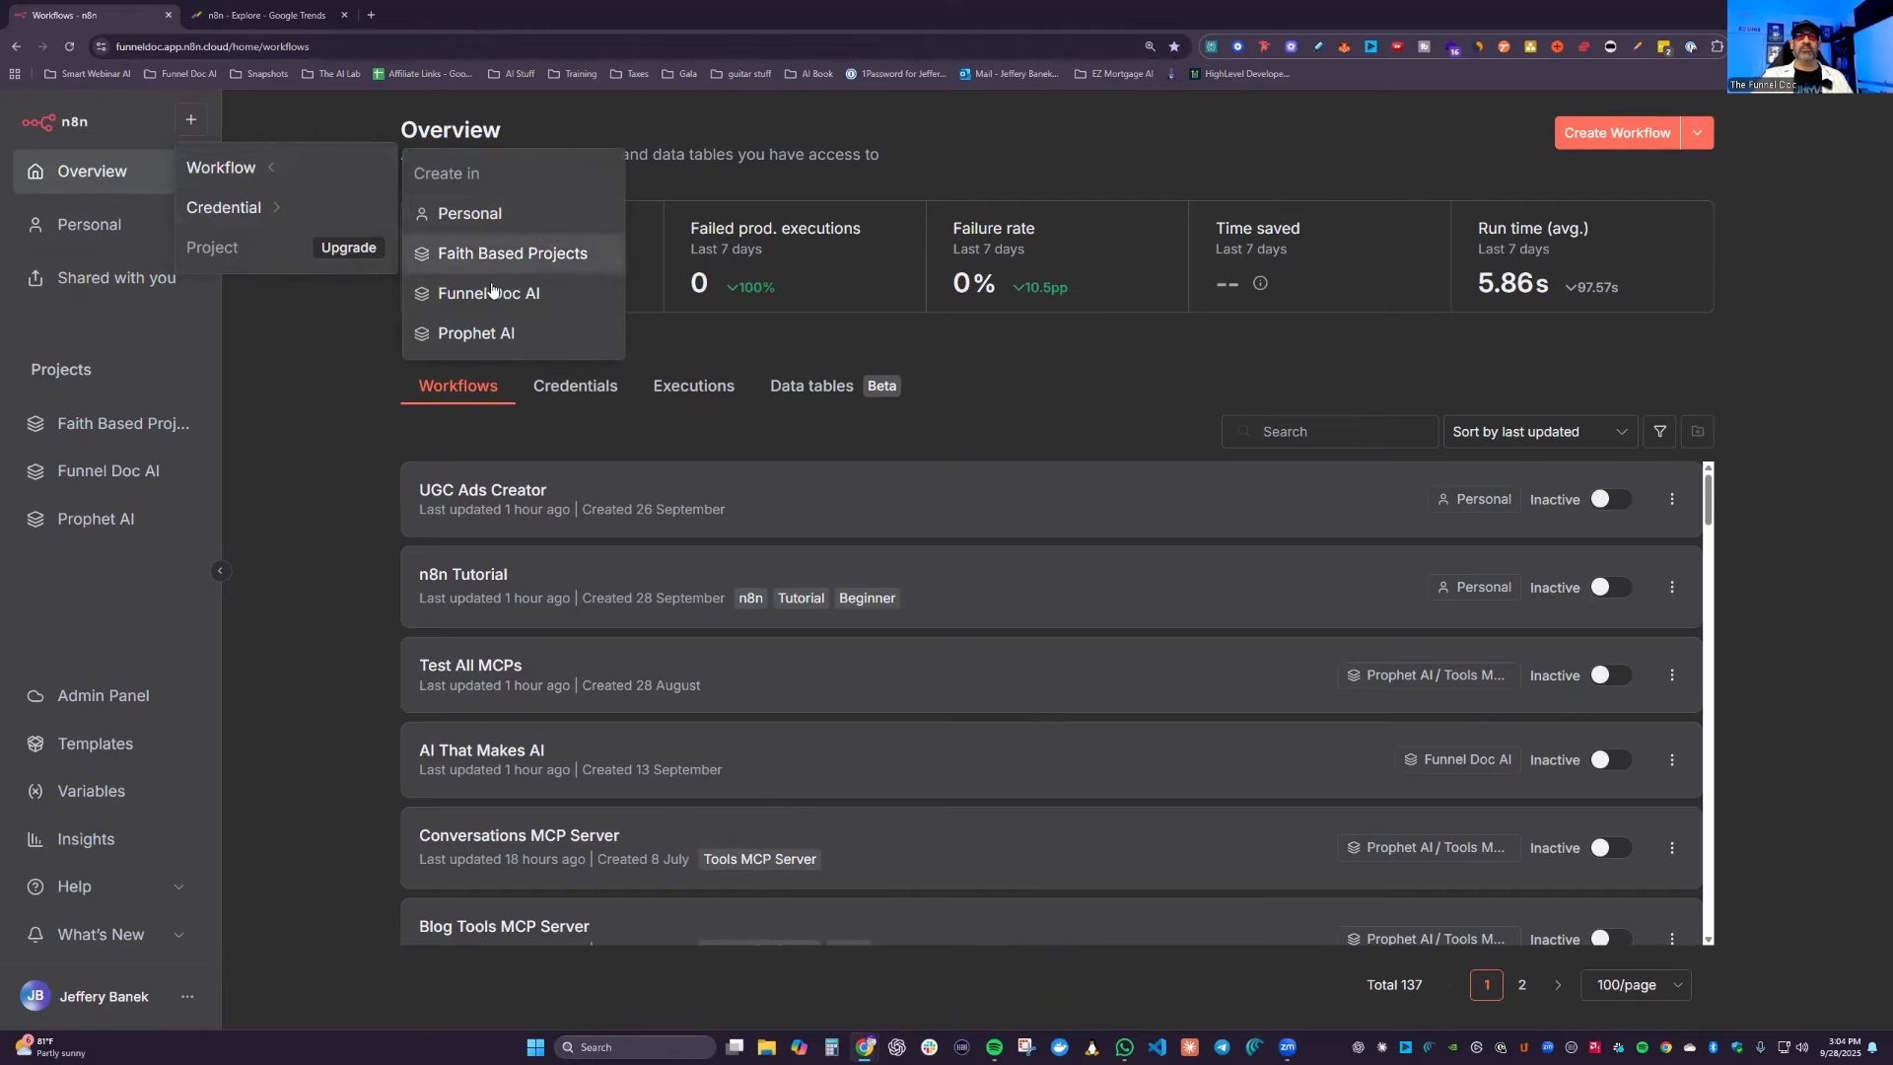
mouse_move(287, 209)
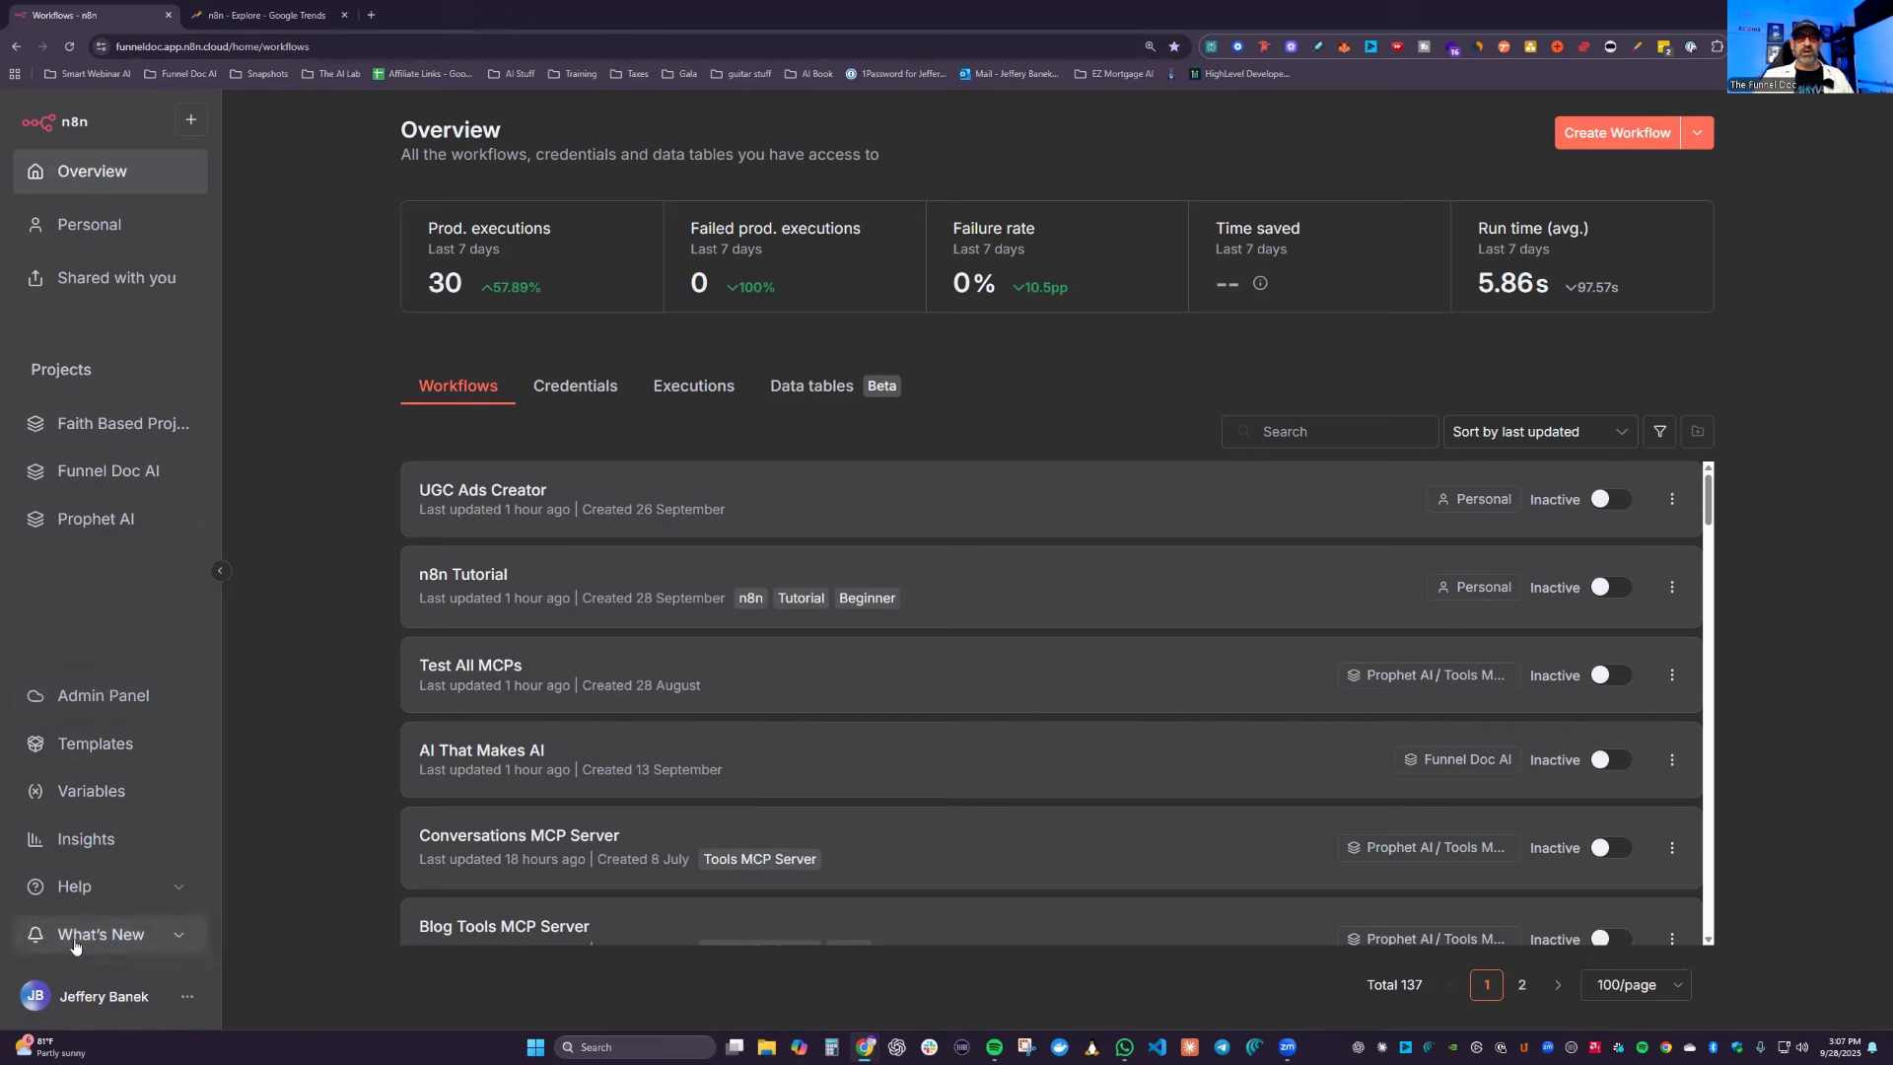
Step: Open the full n8n template library from the templates page and remove its Marketing filter
left_click(109, 758)
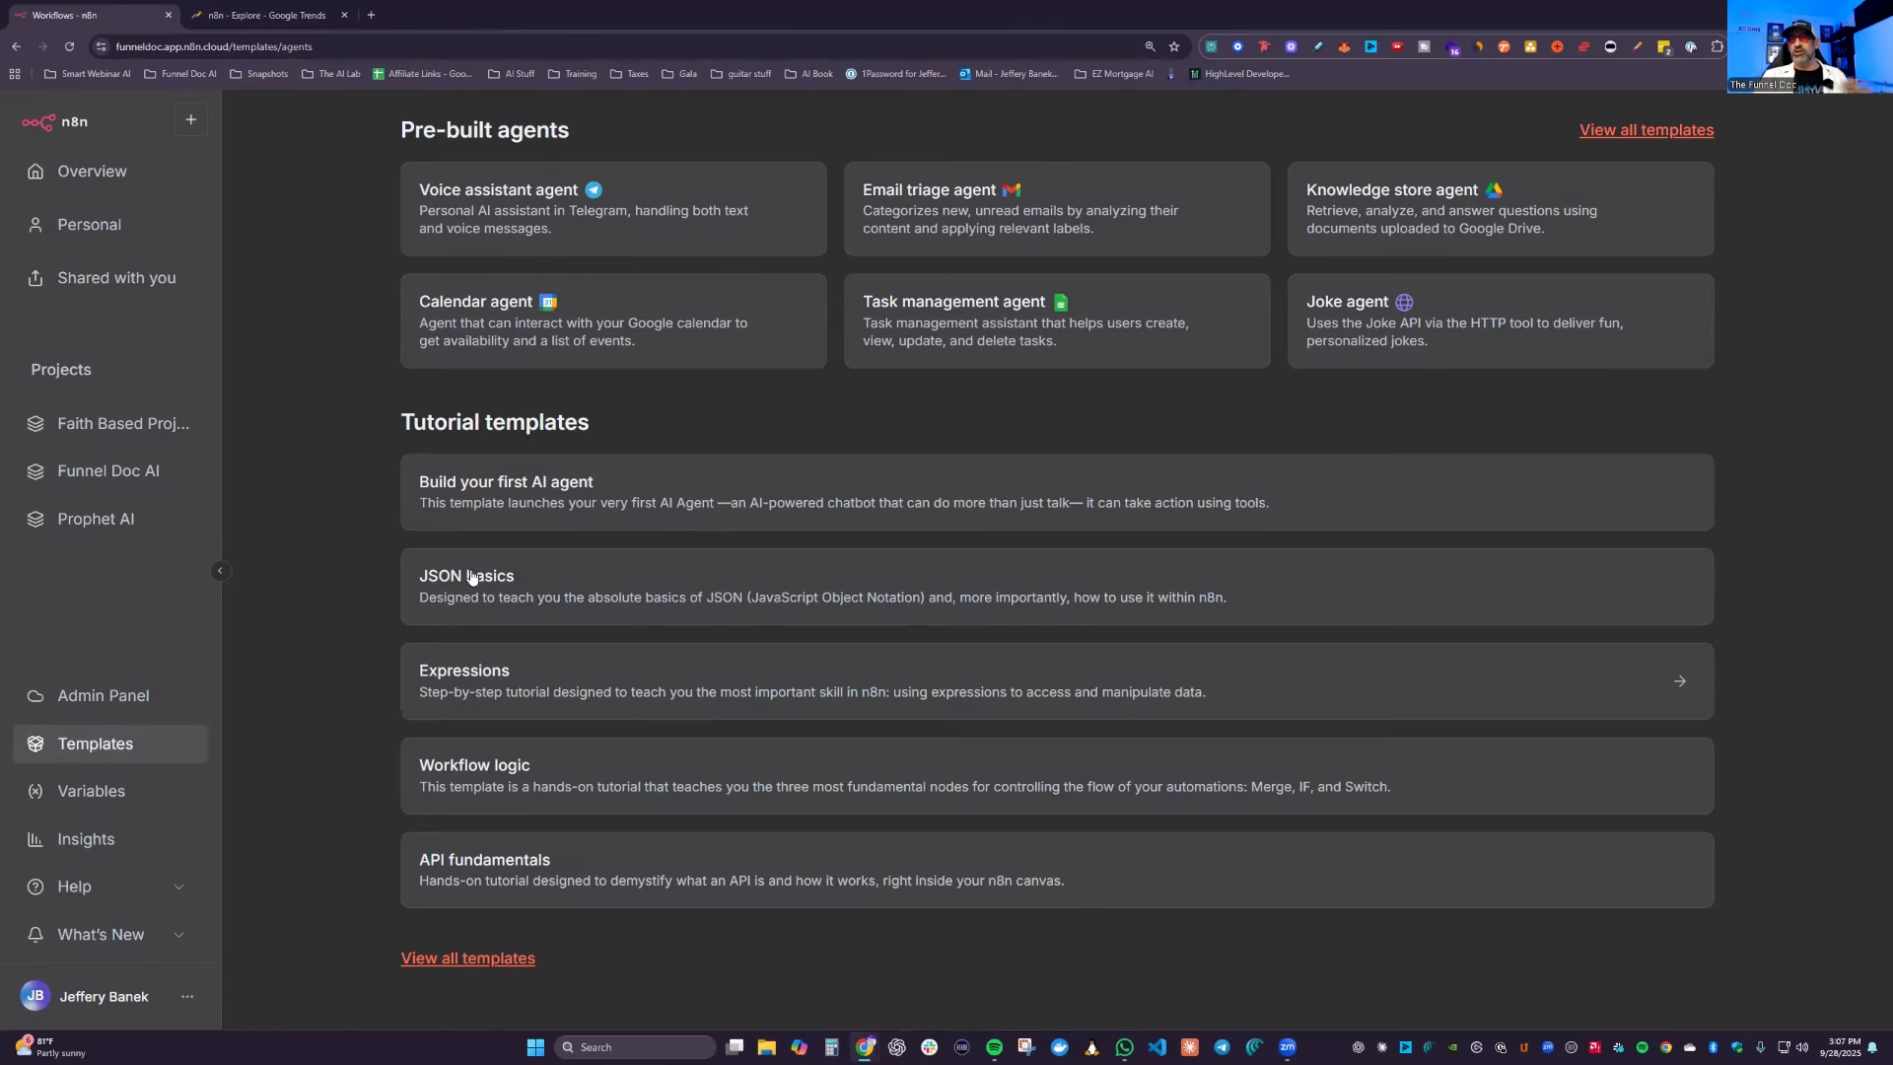
left_click(1625, 130)
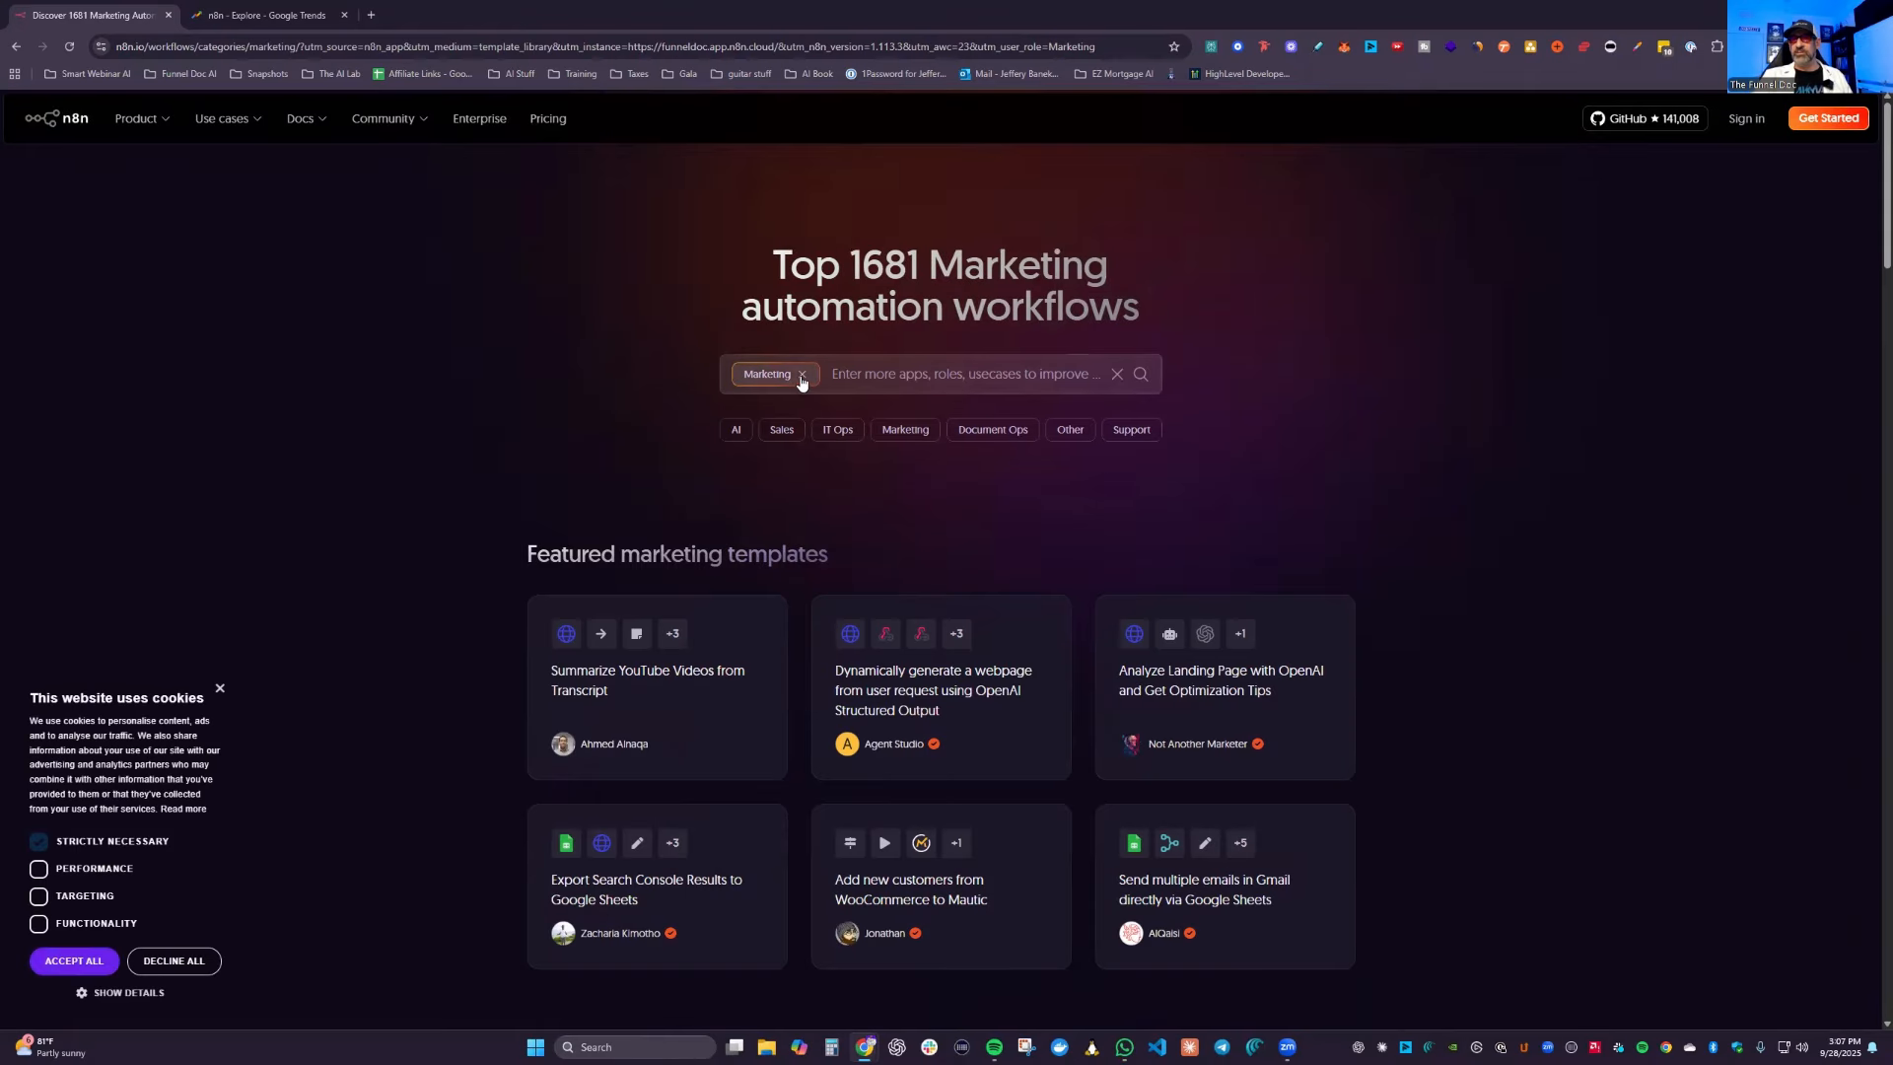
left_click(801, 375)
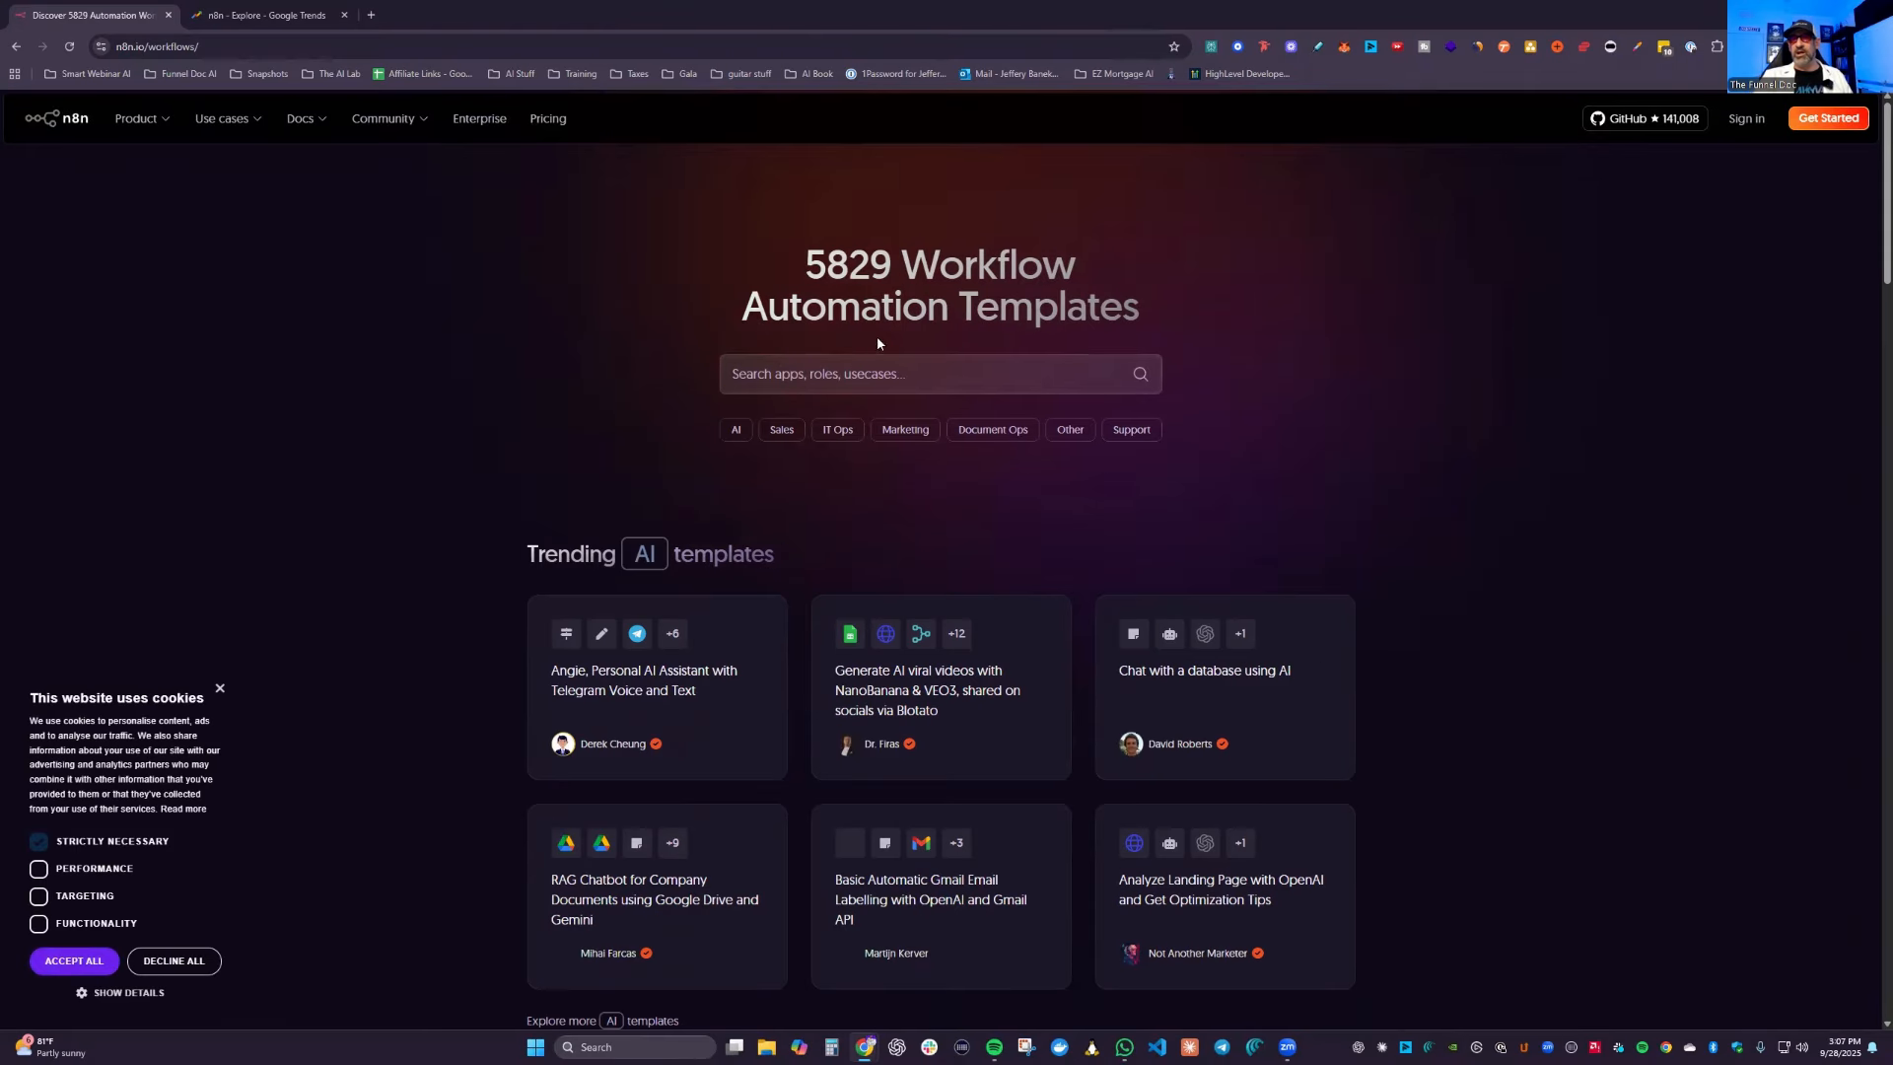
double_click(871, 263)
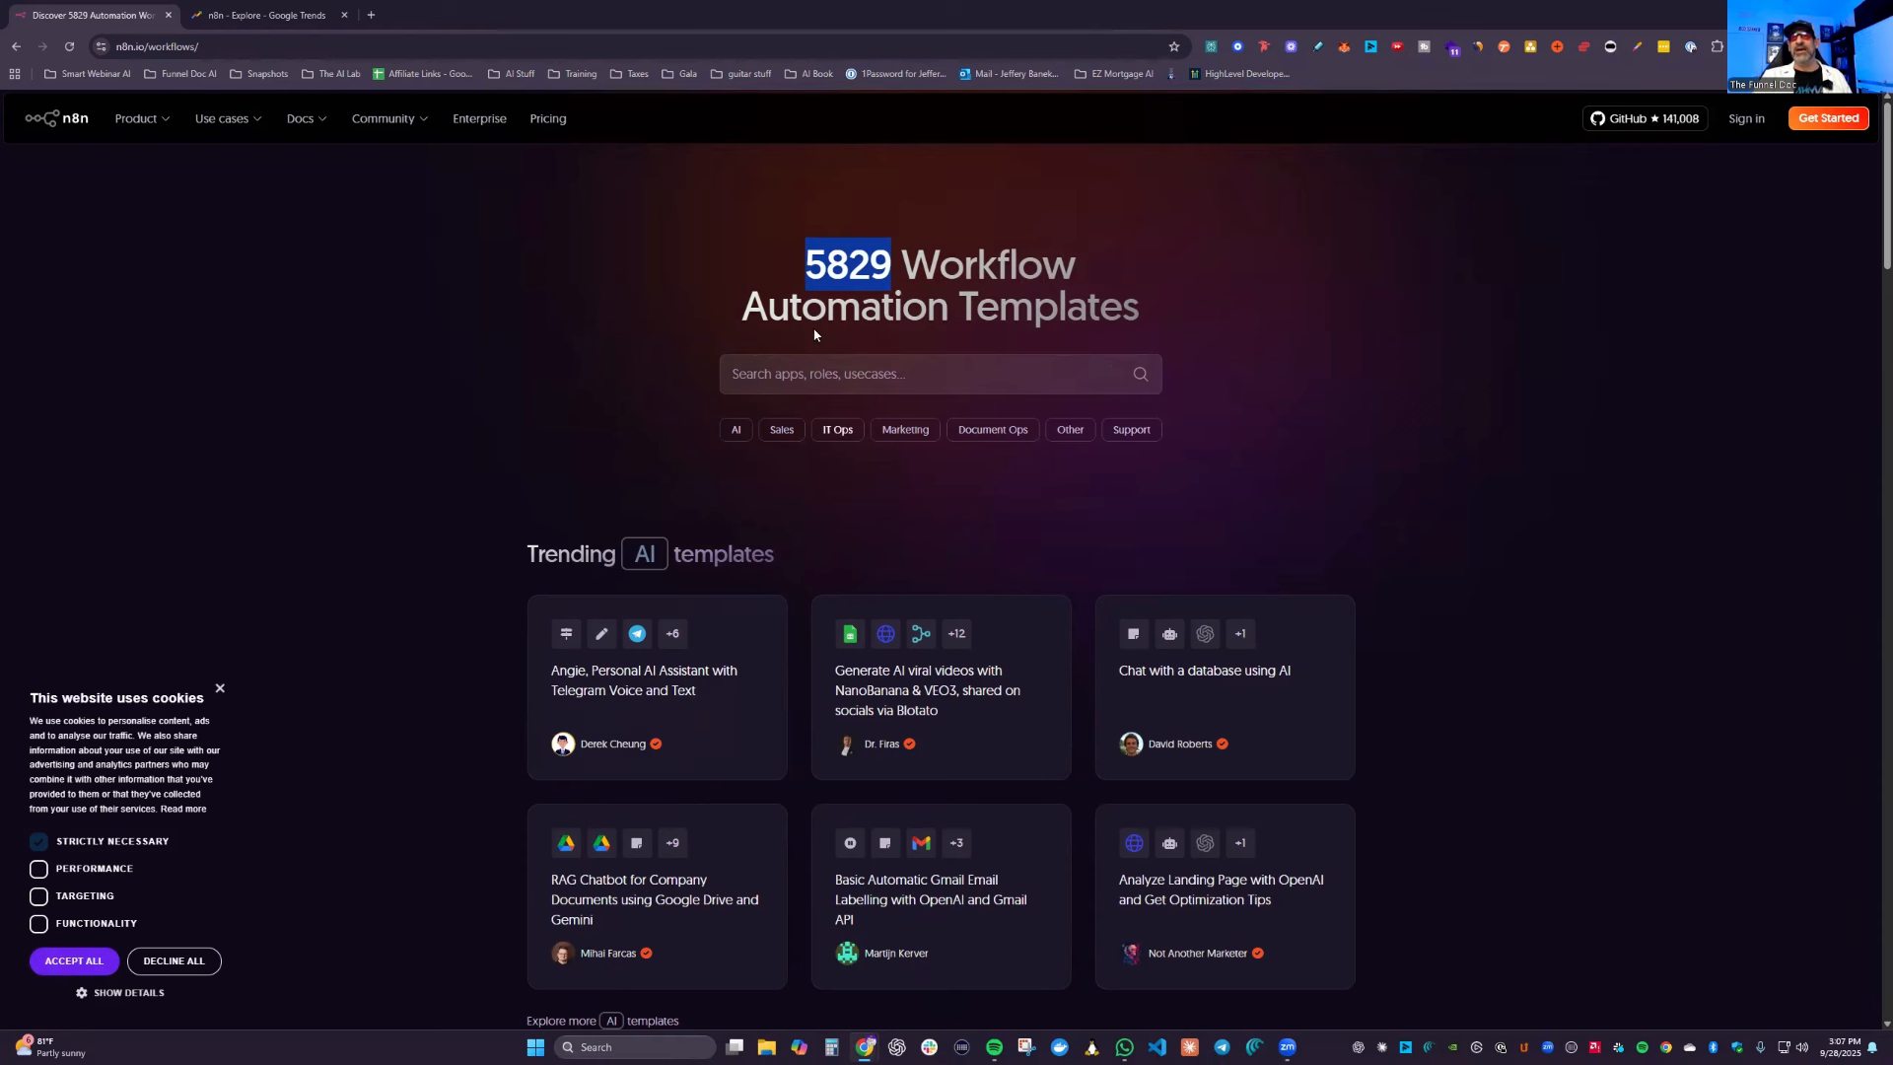
Step: Search the workflow template library for "veo 3"
left_click(770, 374)
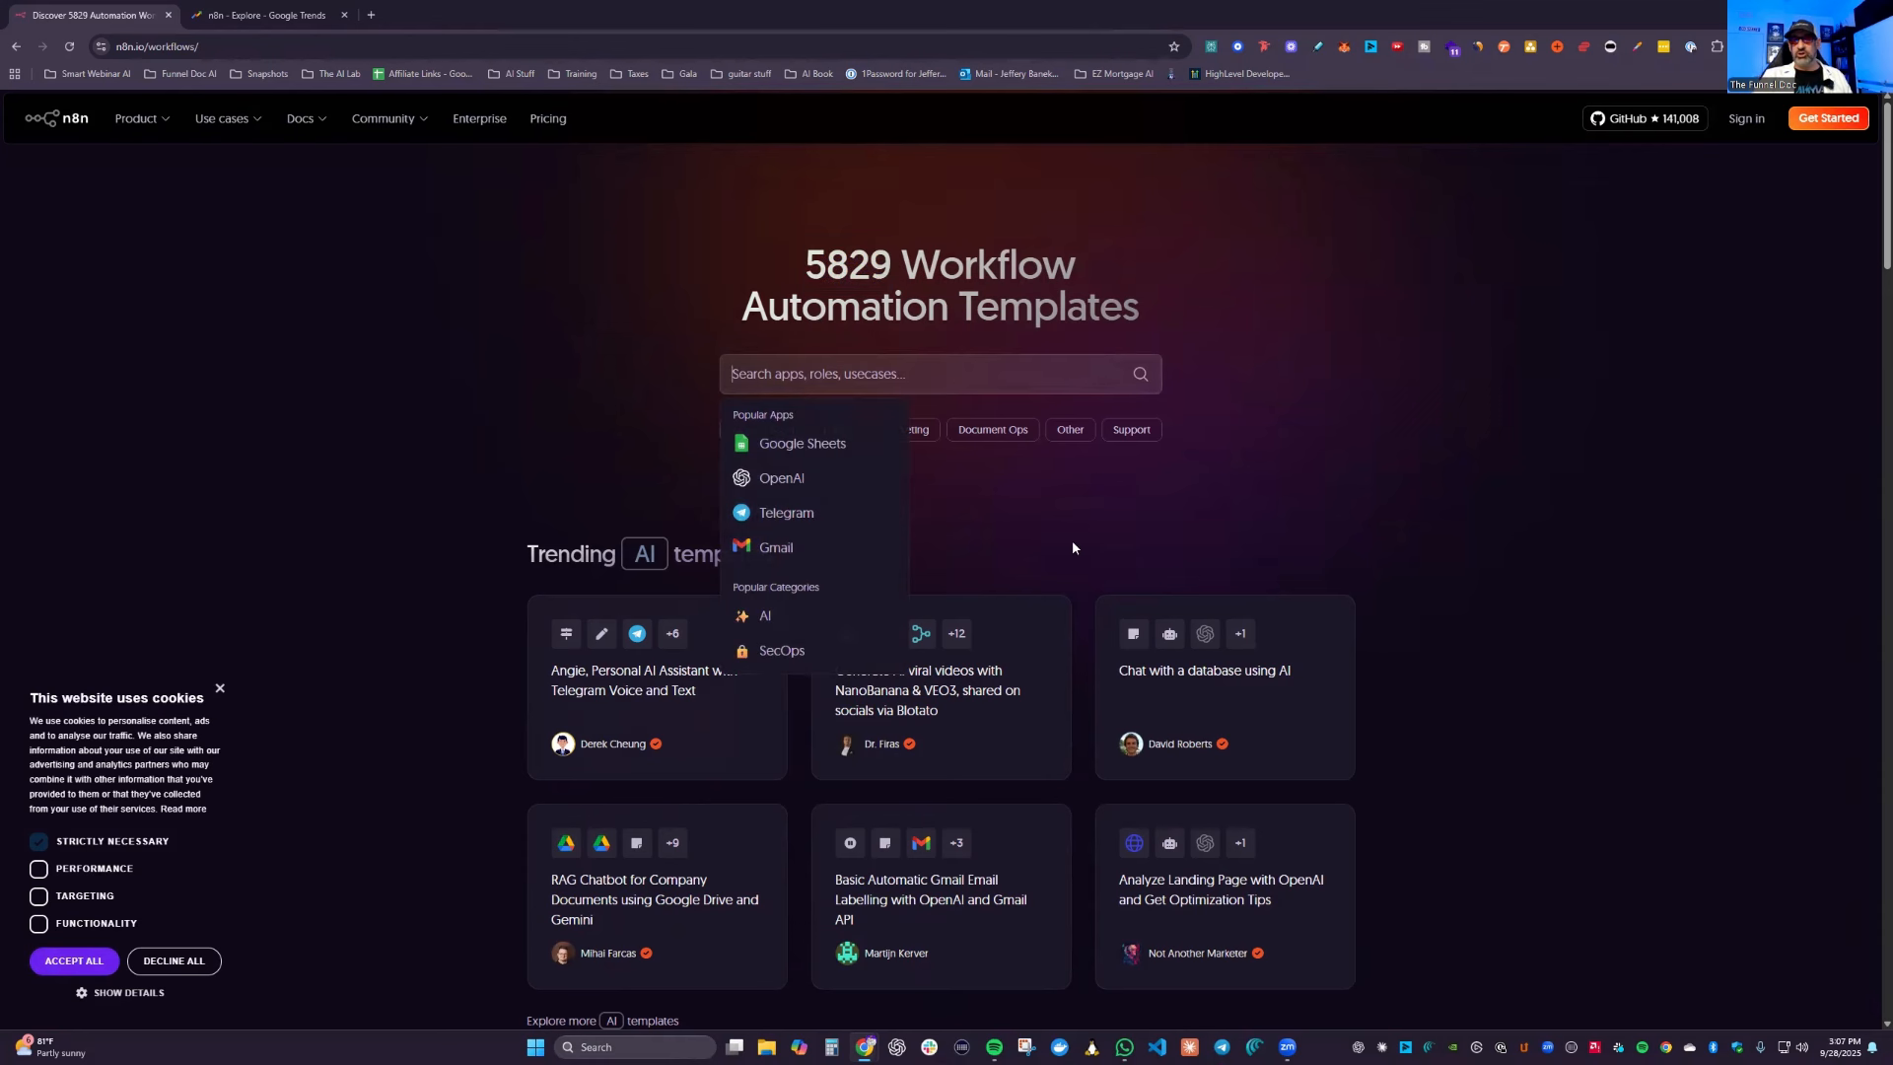
scroll(1073, 544, "down", 5)
scroll(1073, 523, "up", 4)
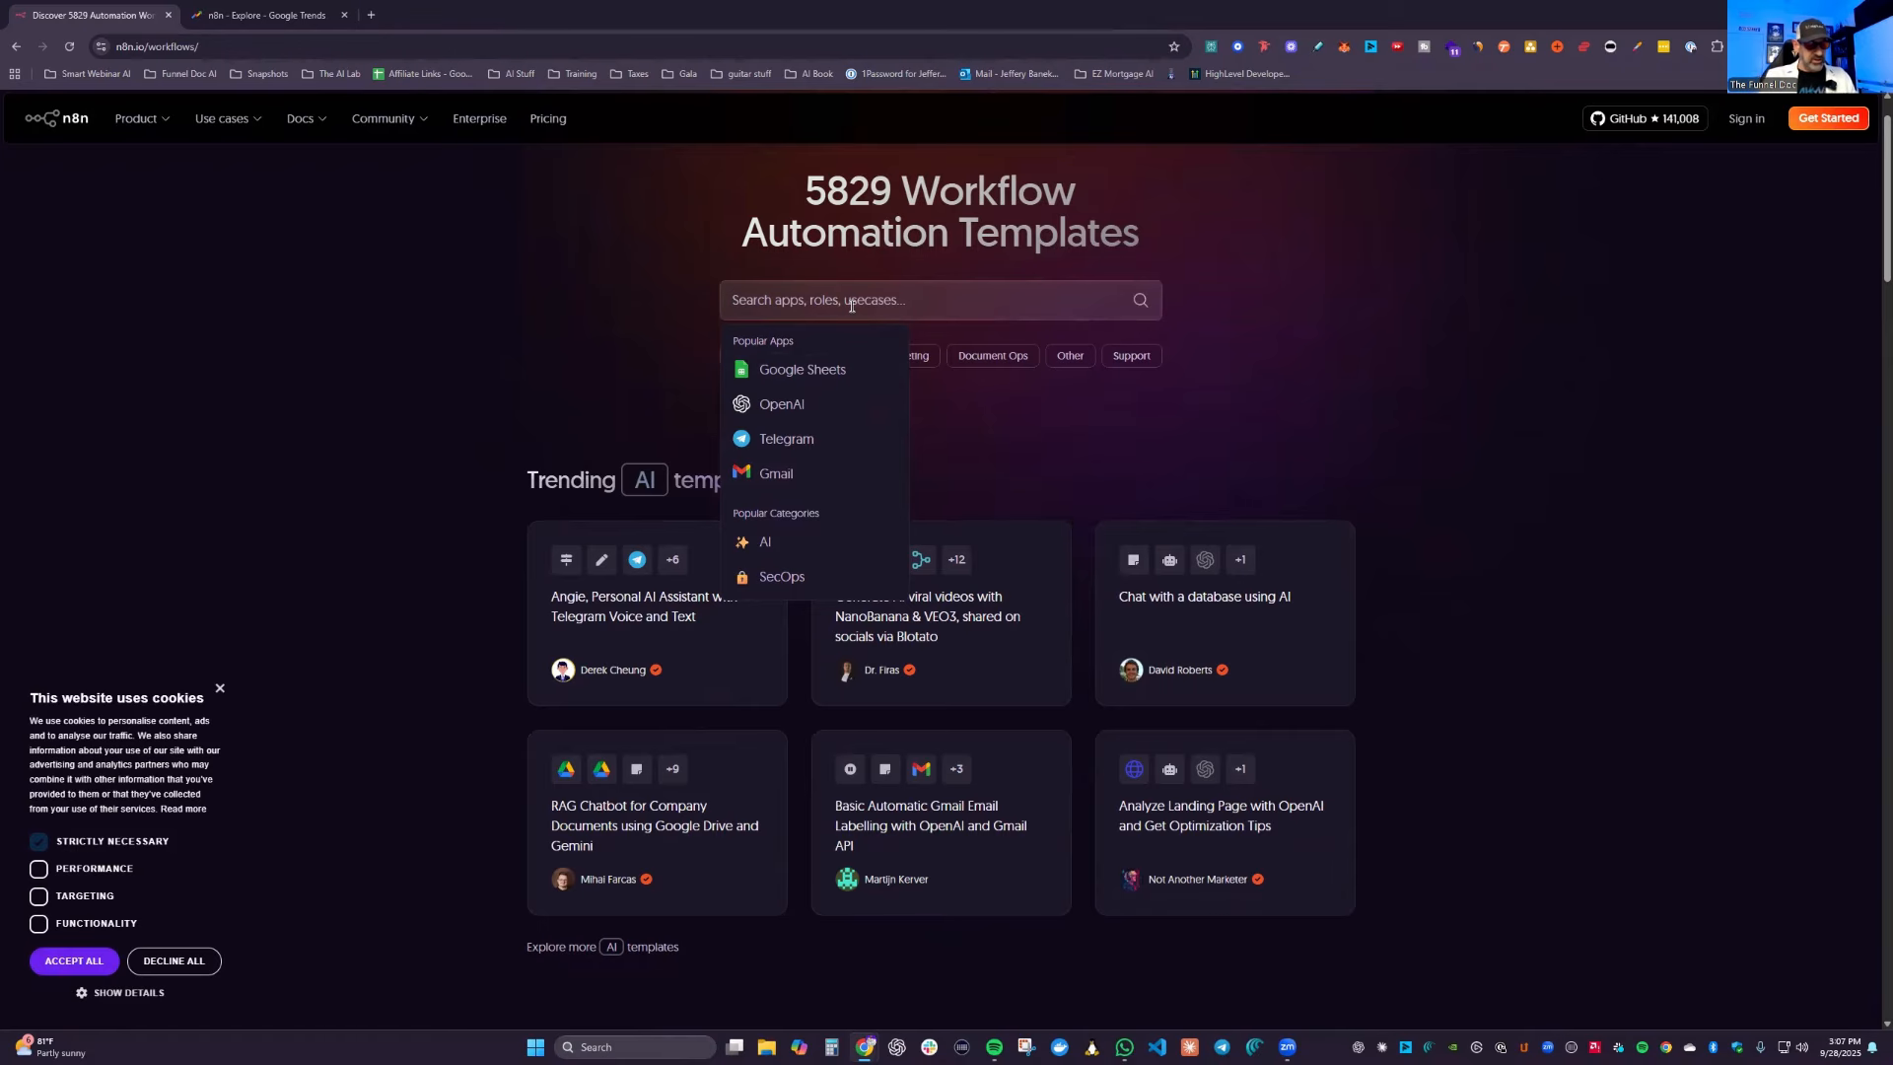
type("veo 3")
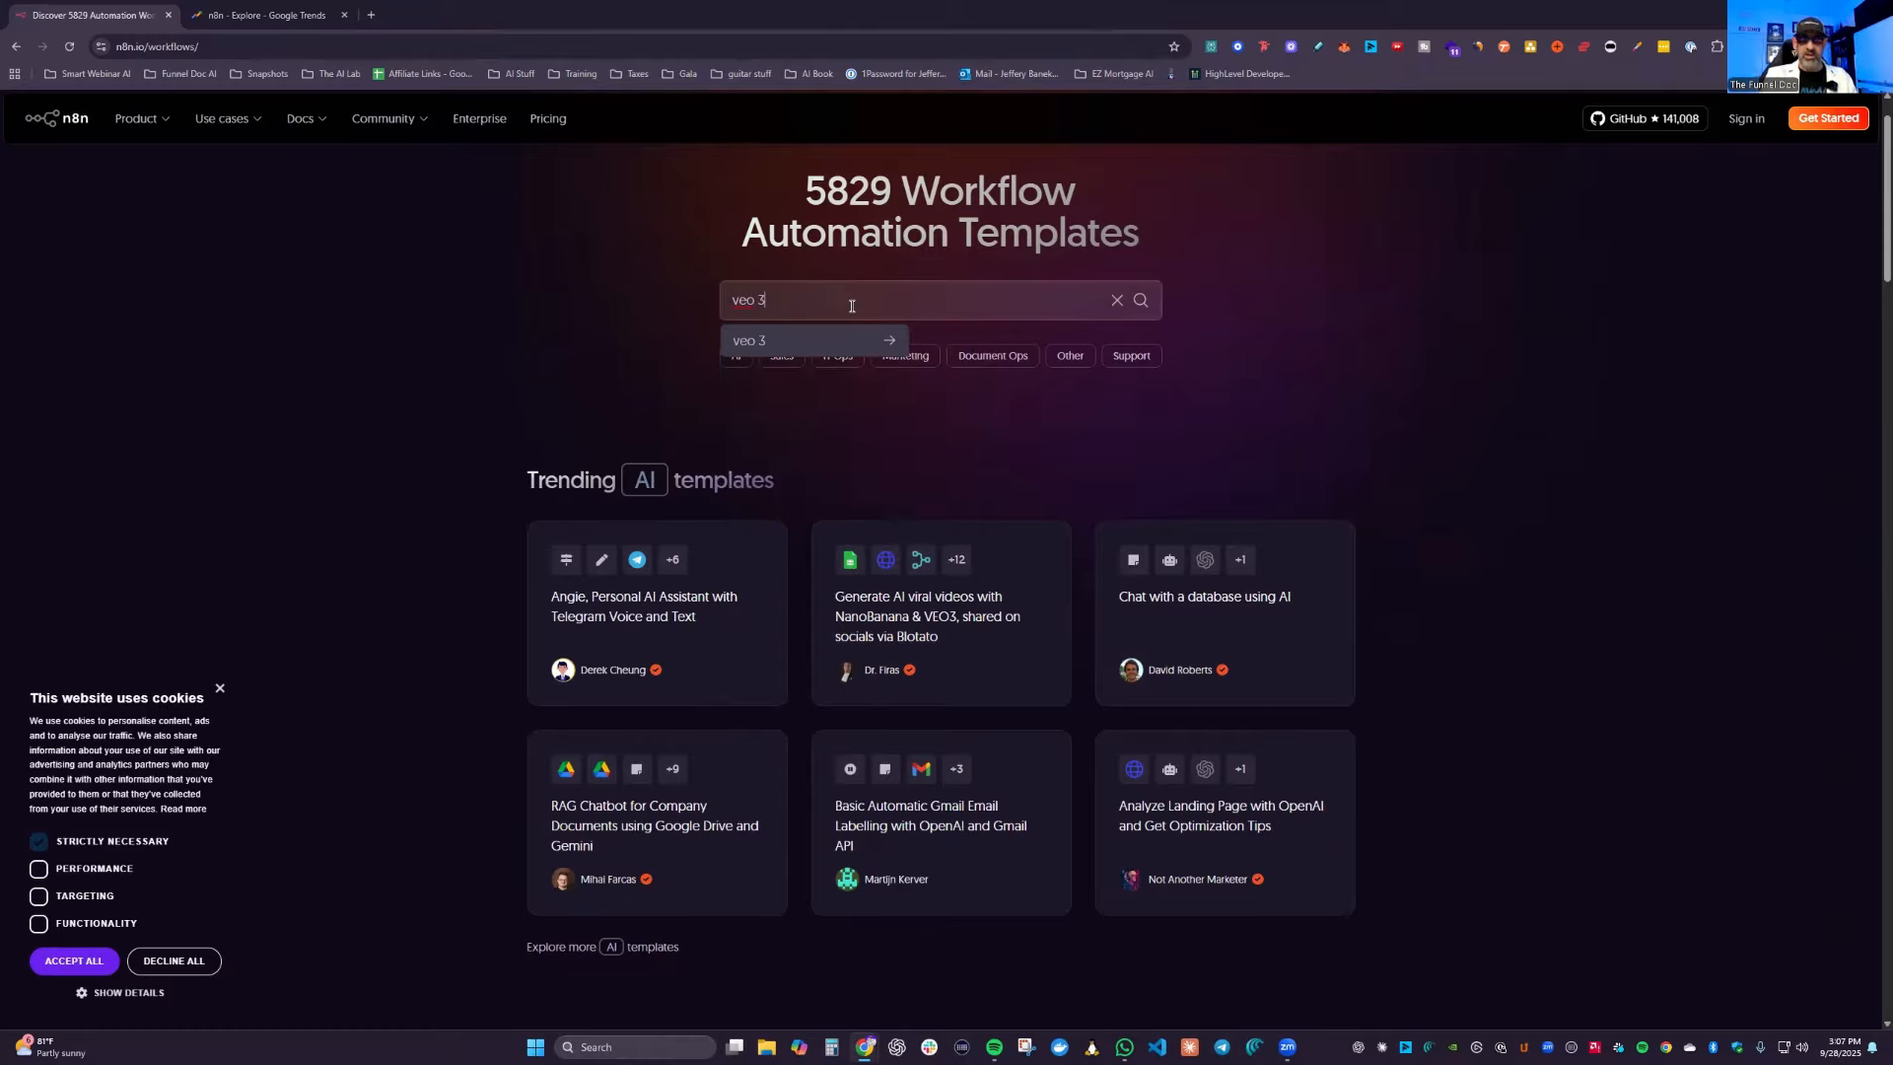
key("Return")
scroll(580, 550, "down", 2)
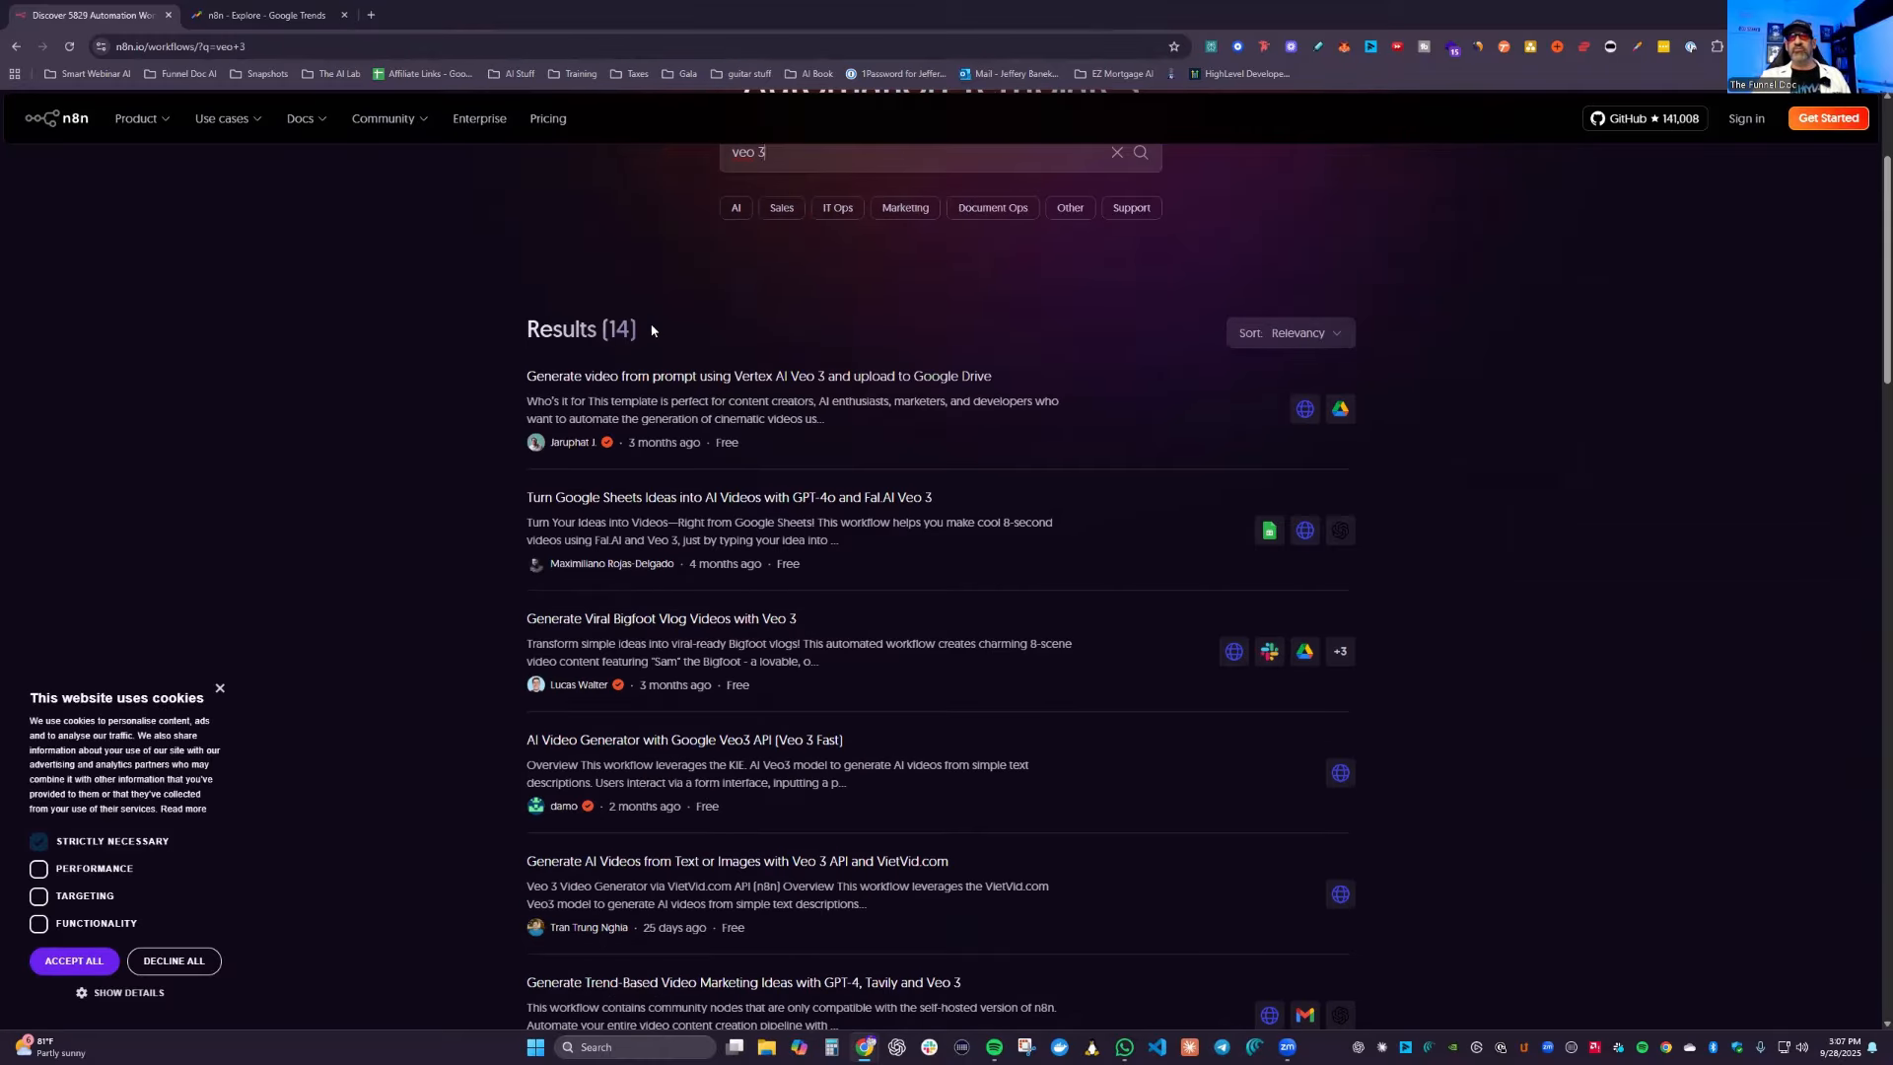
left_click_drag(652, 330, 516, 329)
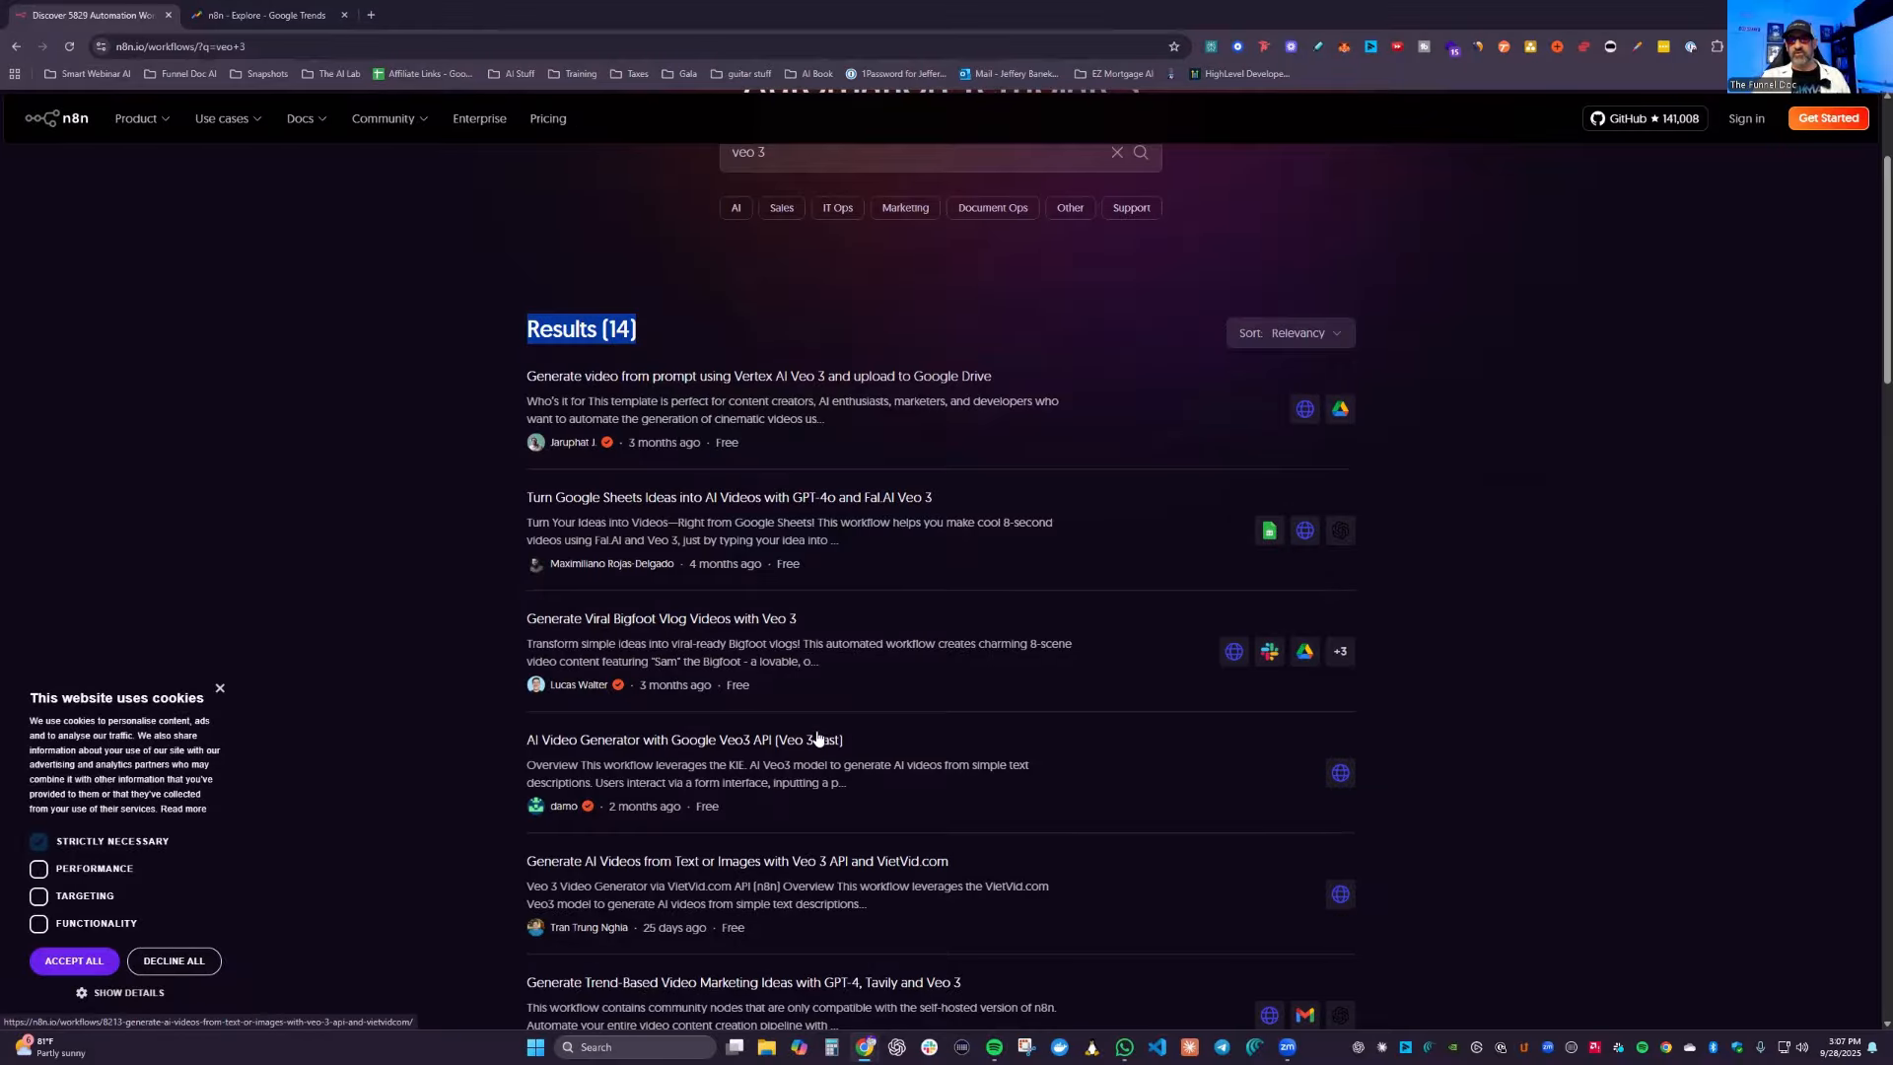
Step: Enlarge the browser page to 150% and look through the veo 3 template results
scroll(1379, 339, "down", 4)
left_click(1878, 47)
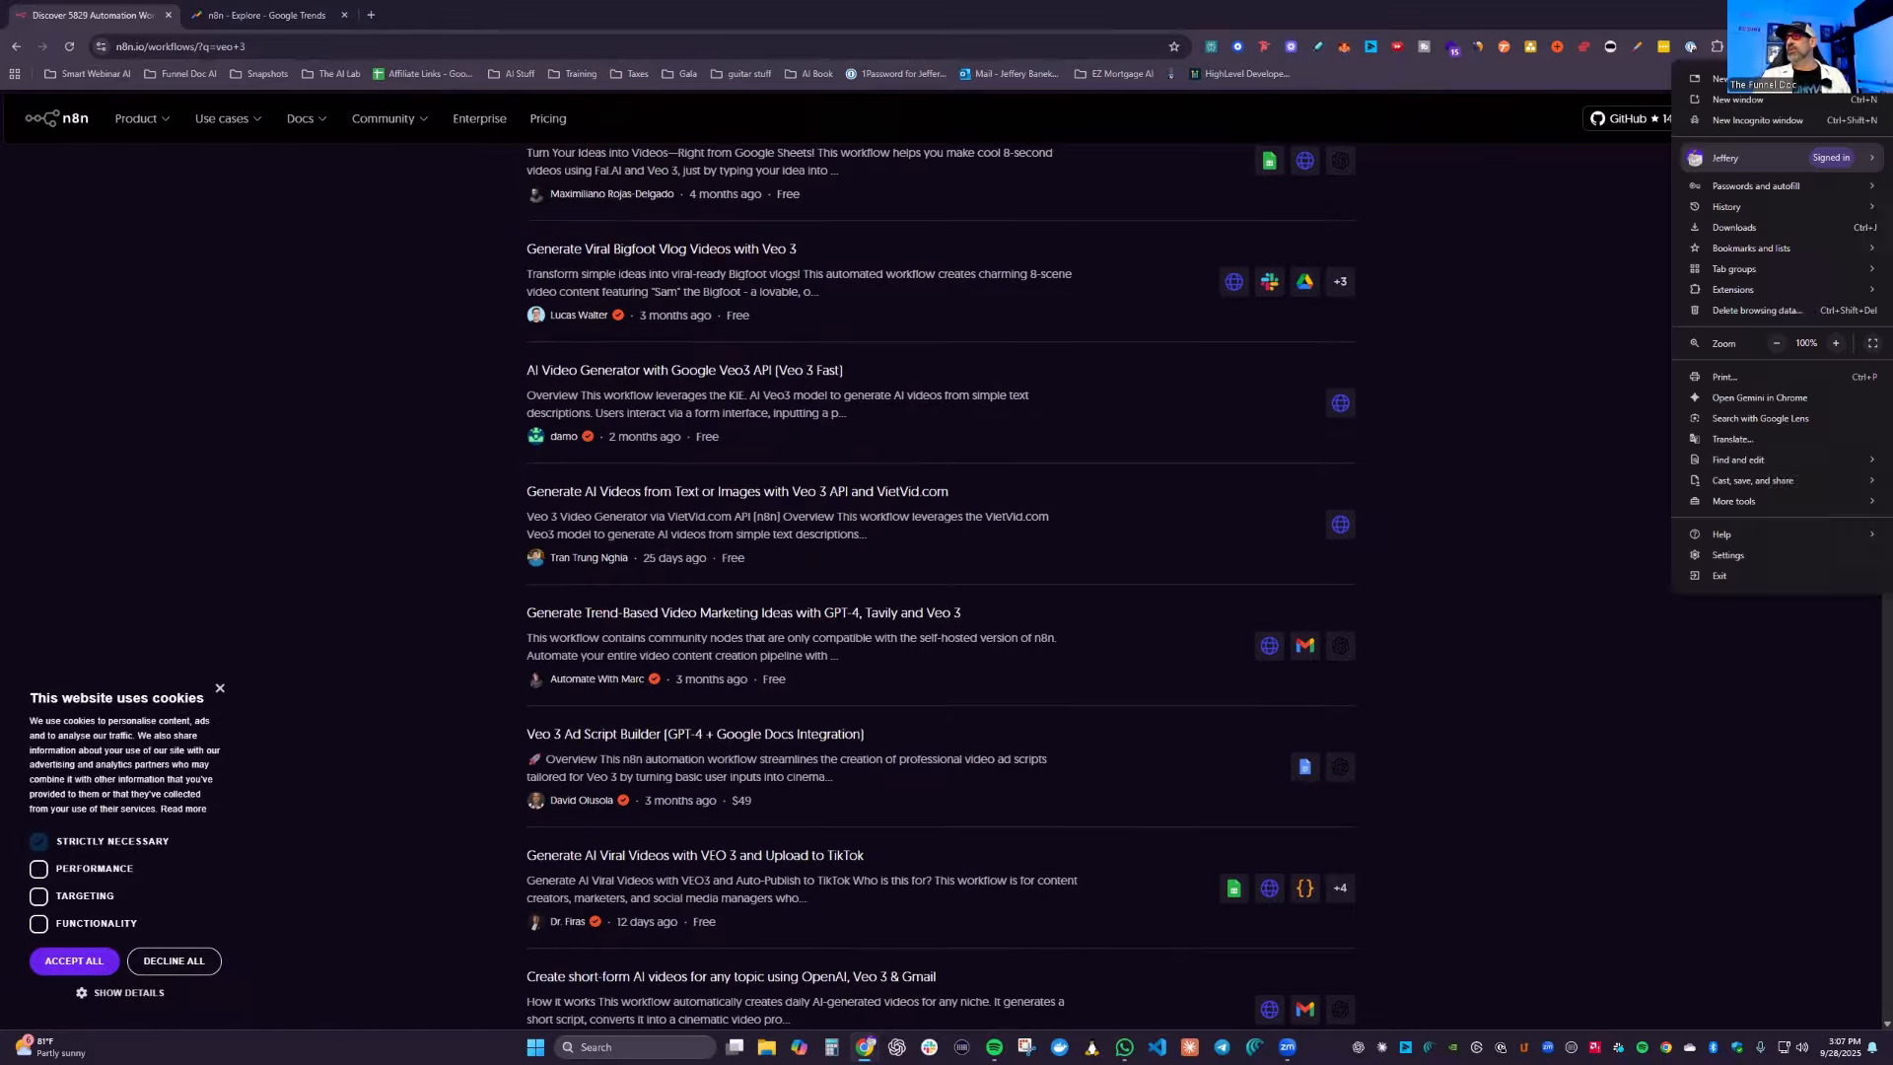
left_click(1835, 344)
left_click(1836, 344)
left_click(1836, 344)
left_click(383, 401)
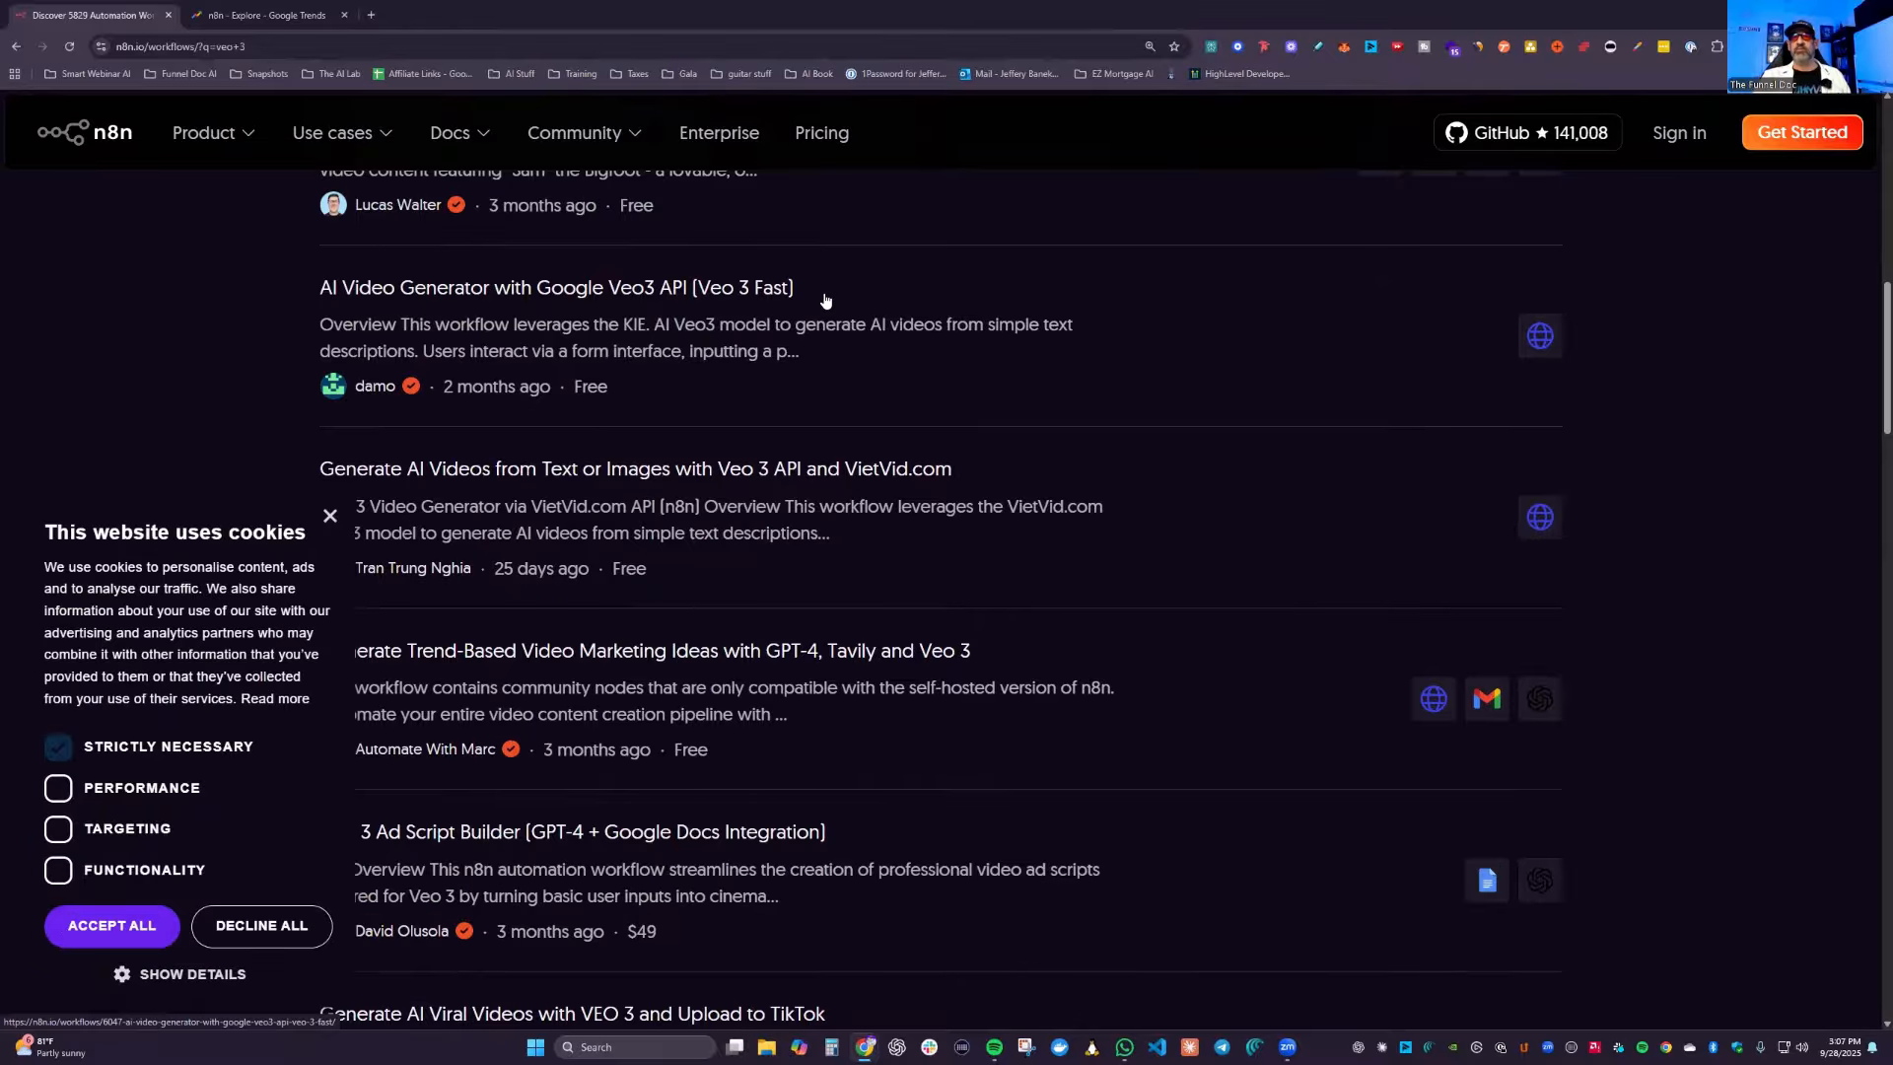
scroll(789, 552, "up", 6)
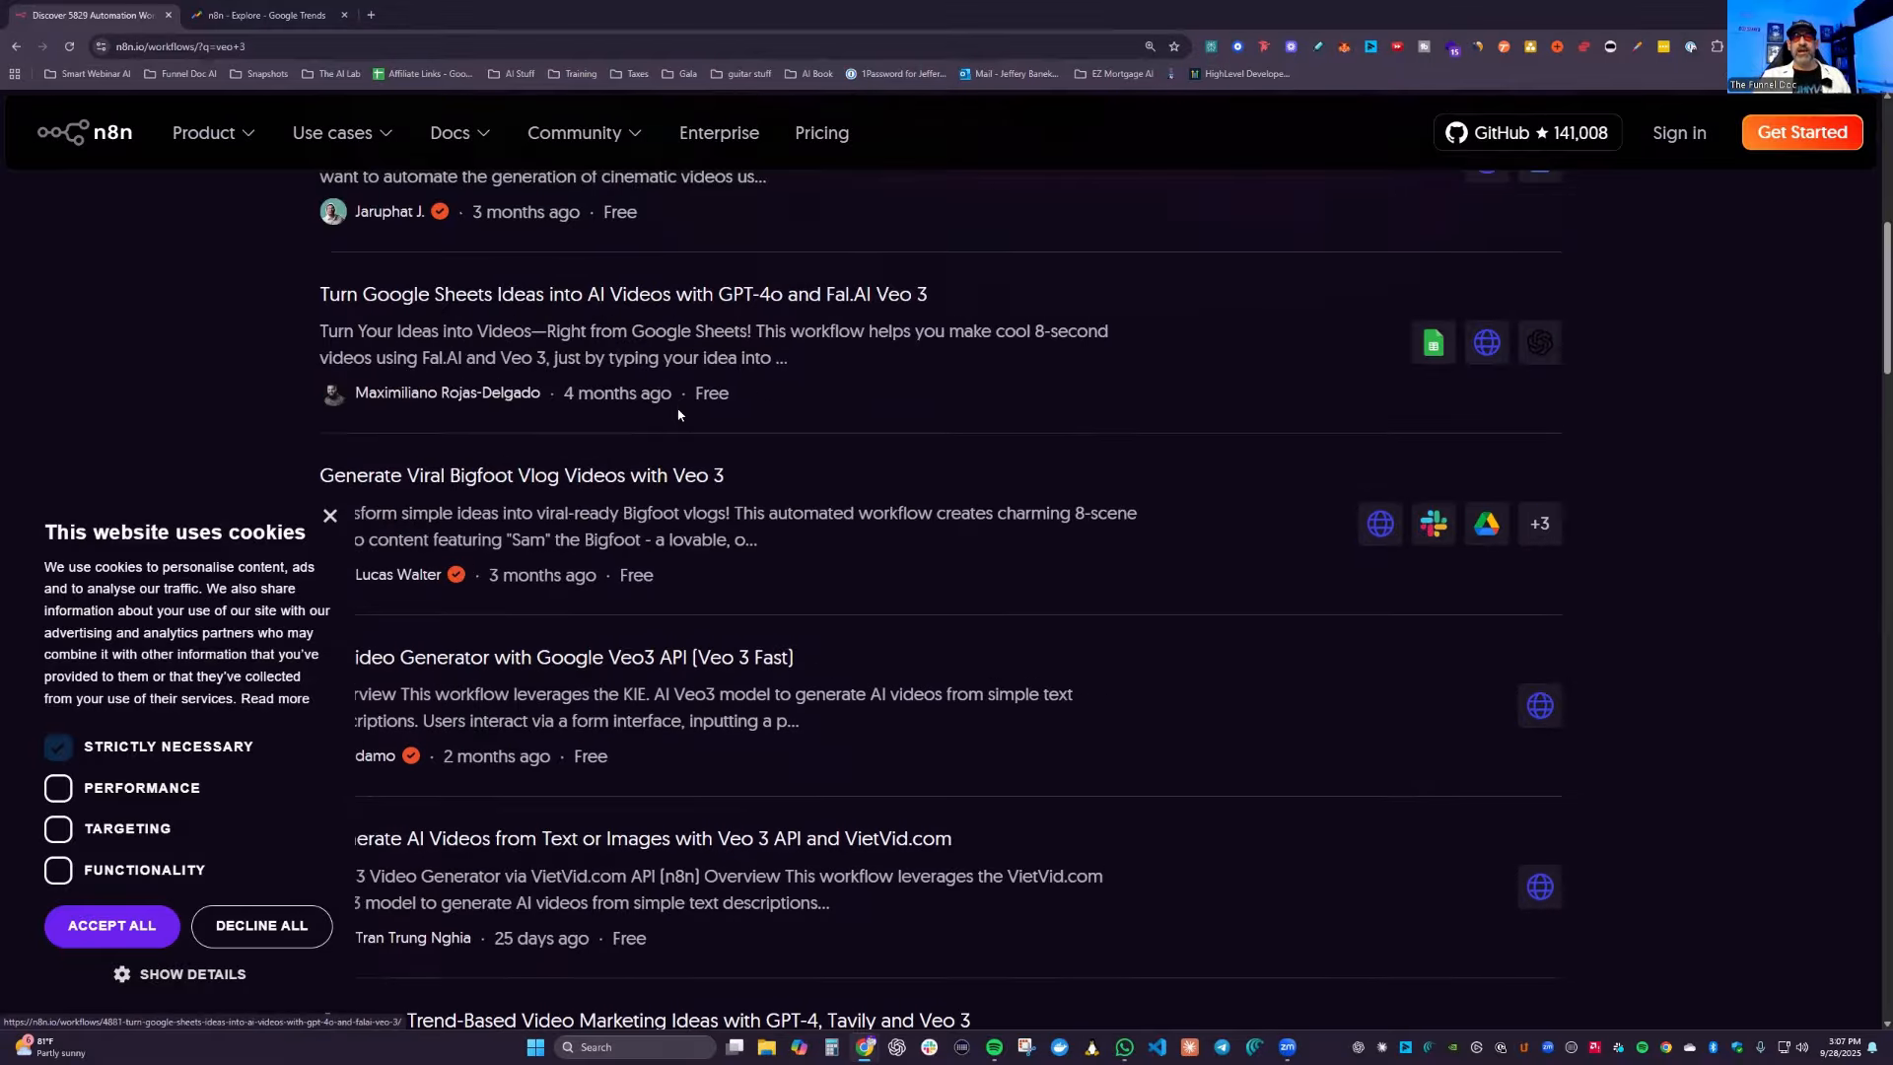
scroll(783, 582, "down", 2)
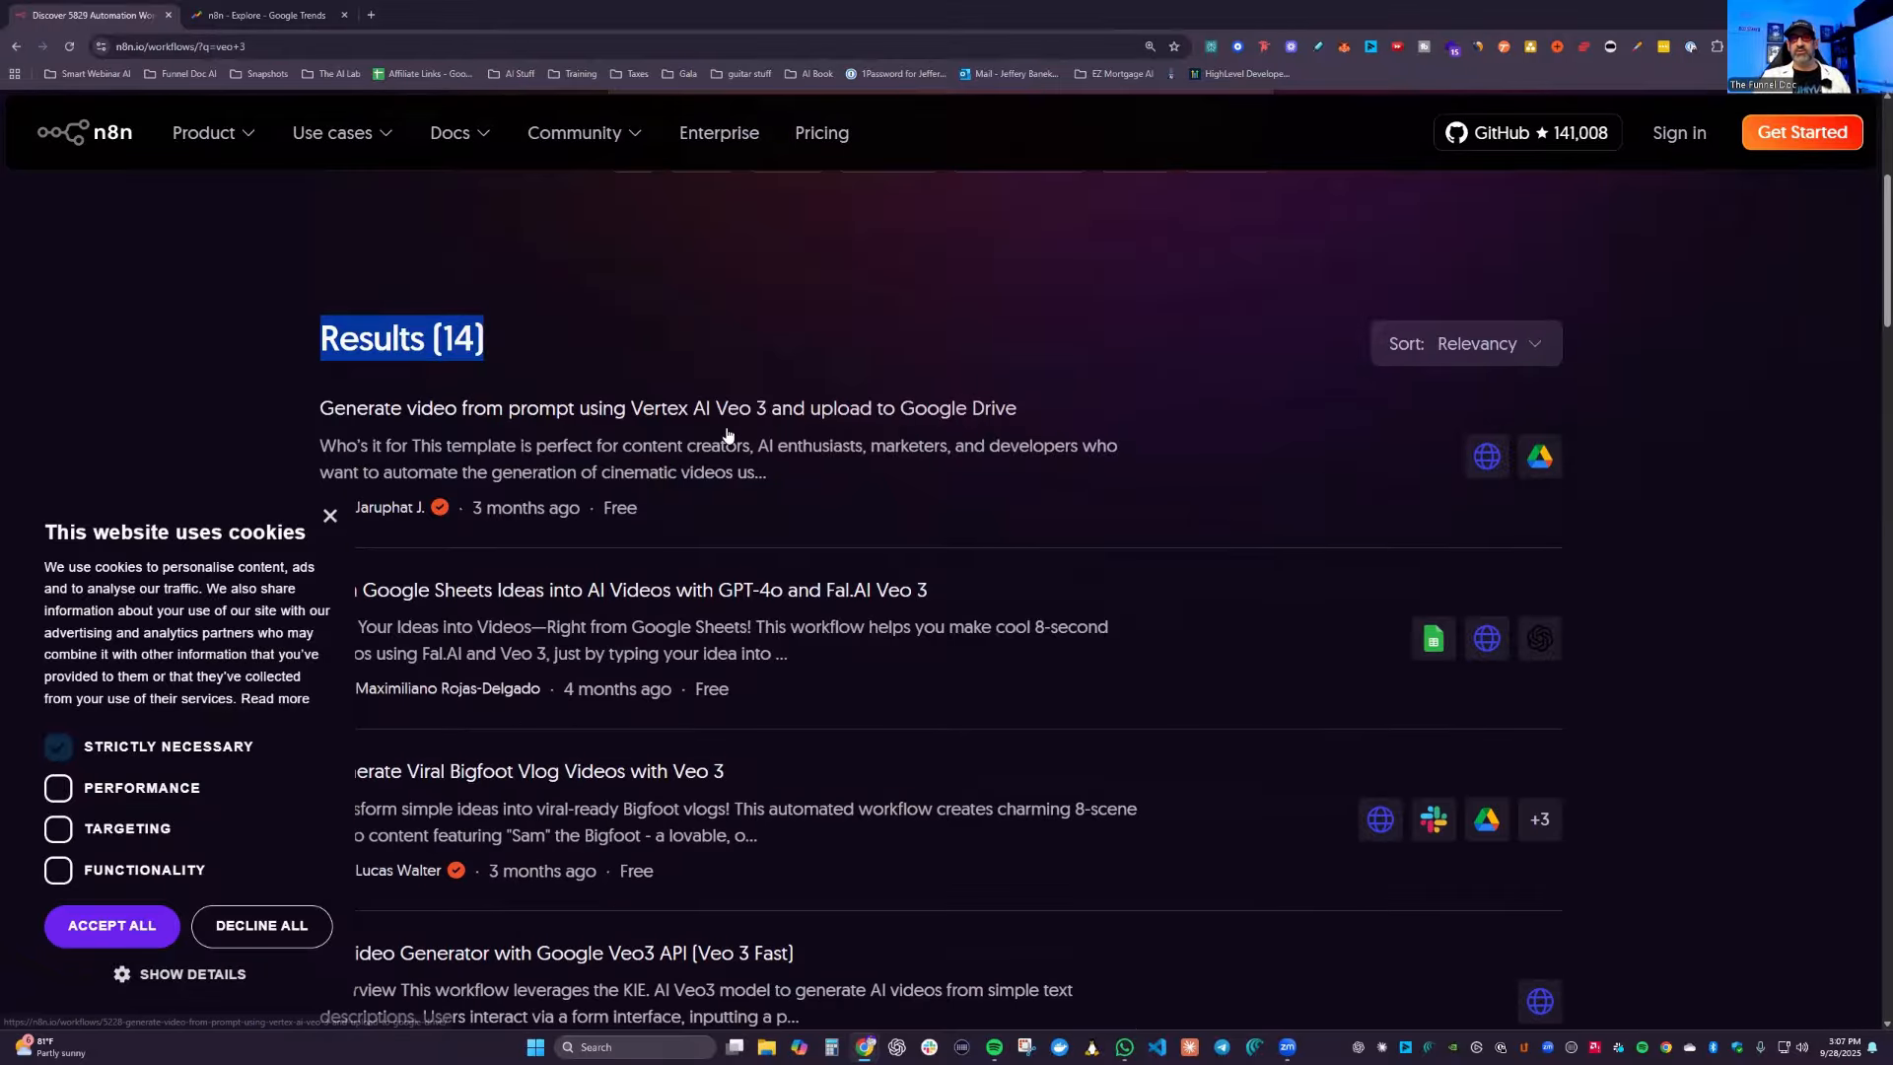
Step: Open the template "Generate video from prompt using Vertex AI Veo 3 and upload to Google Drive" and examine its description and workflow preview
left_click(591, 429)
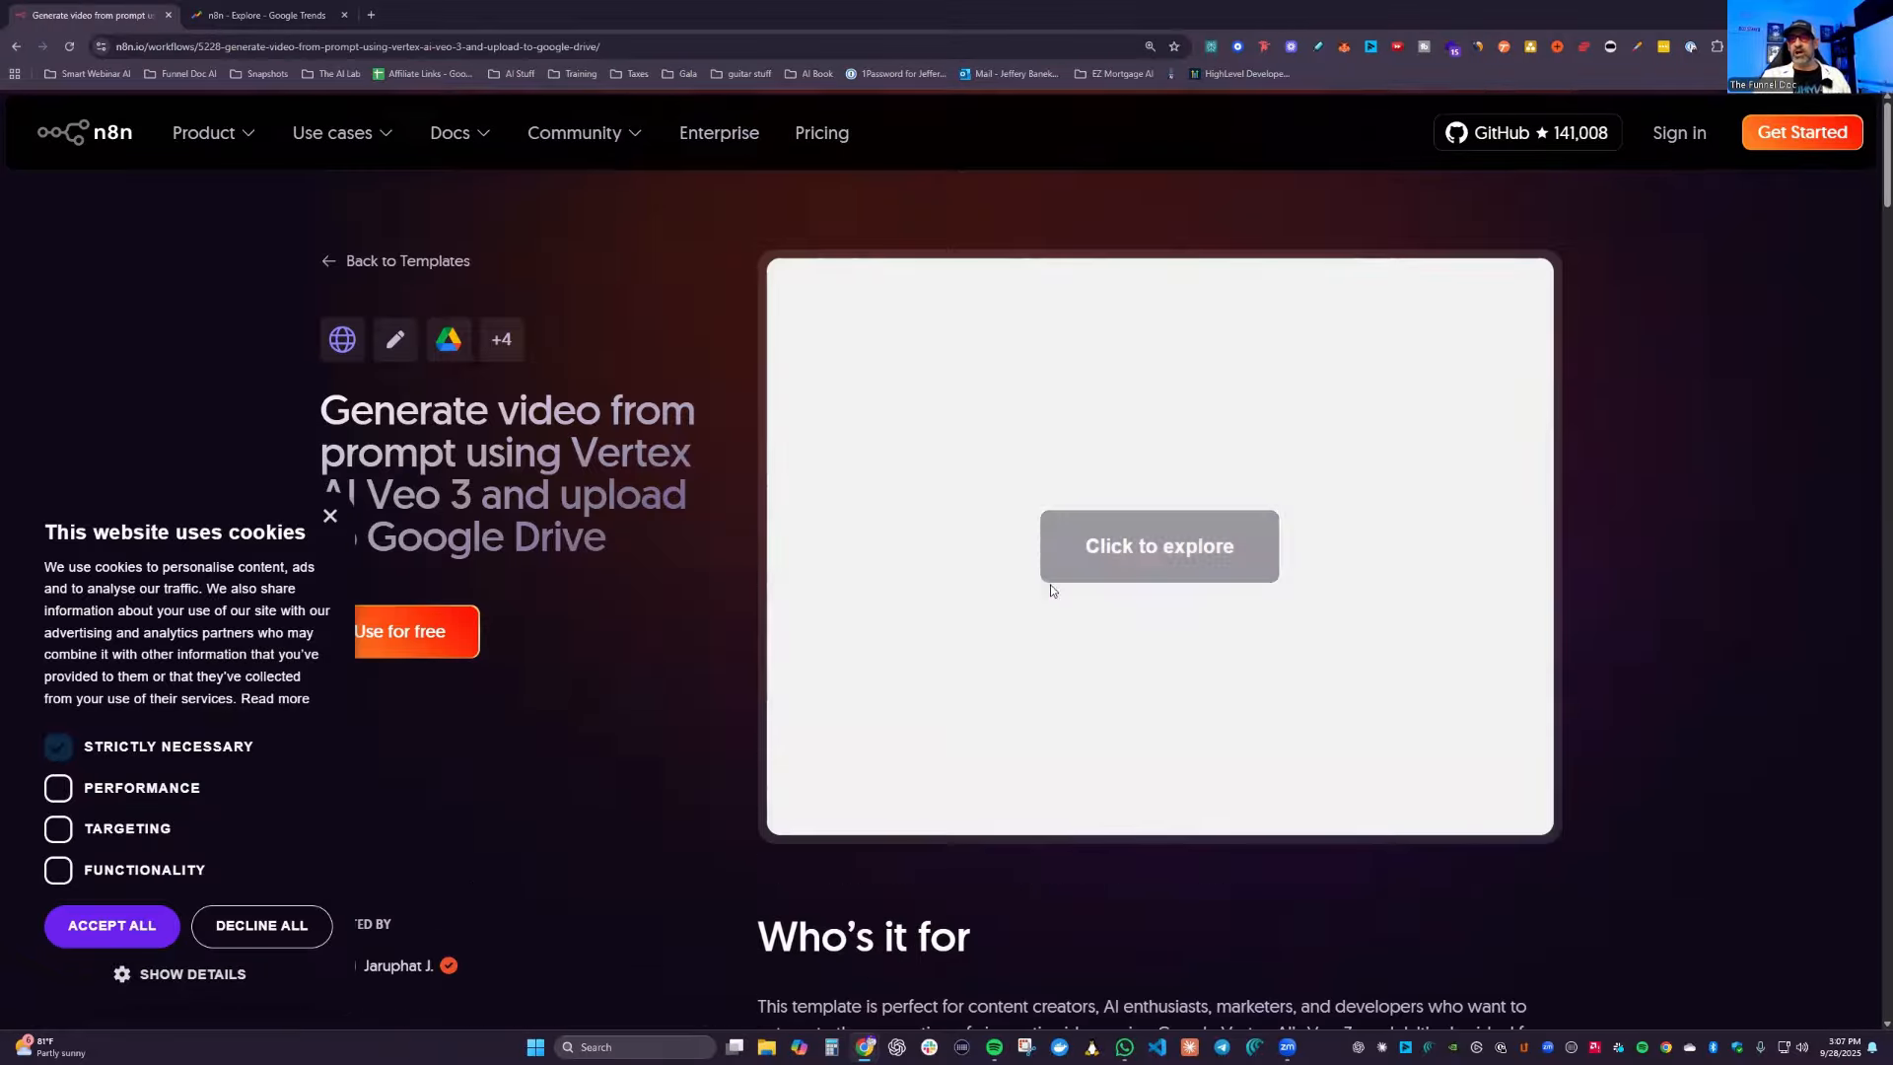
scroll(1093, 584, "down", 5)
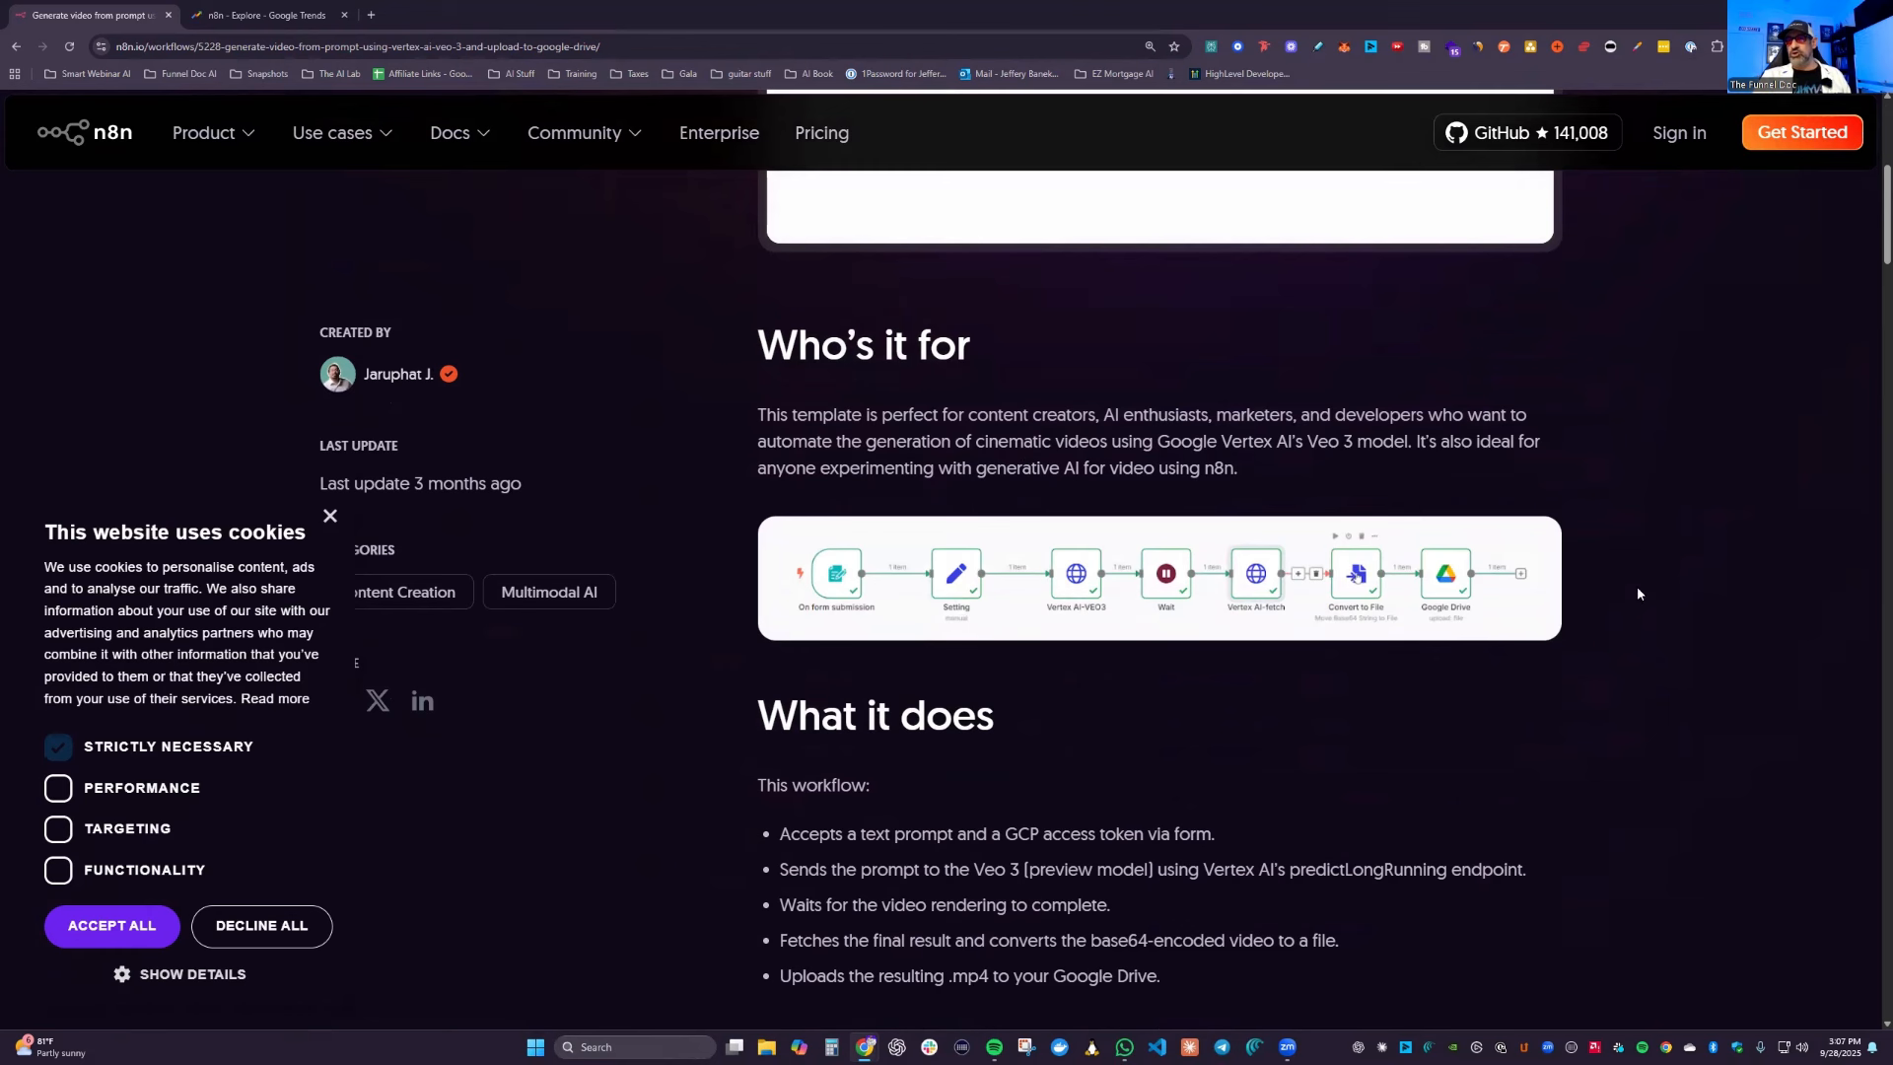
scroll(1530, 852, "up", 4)
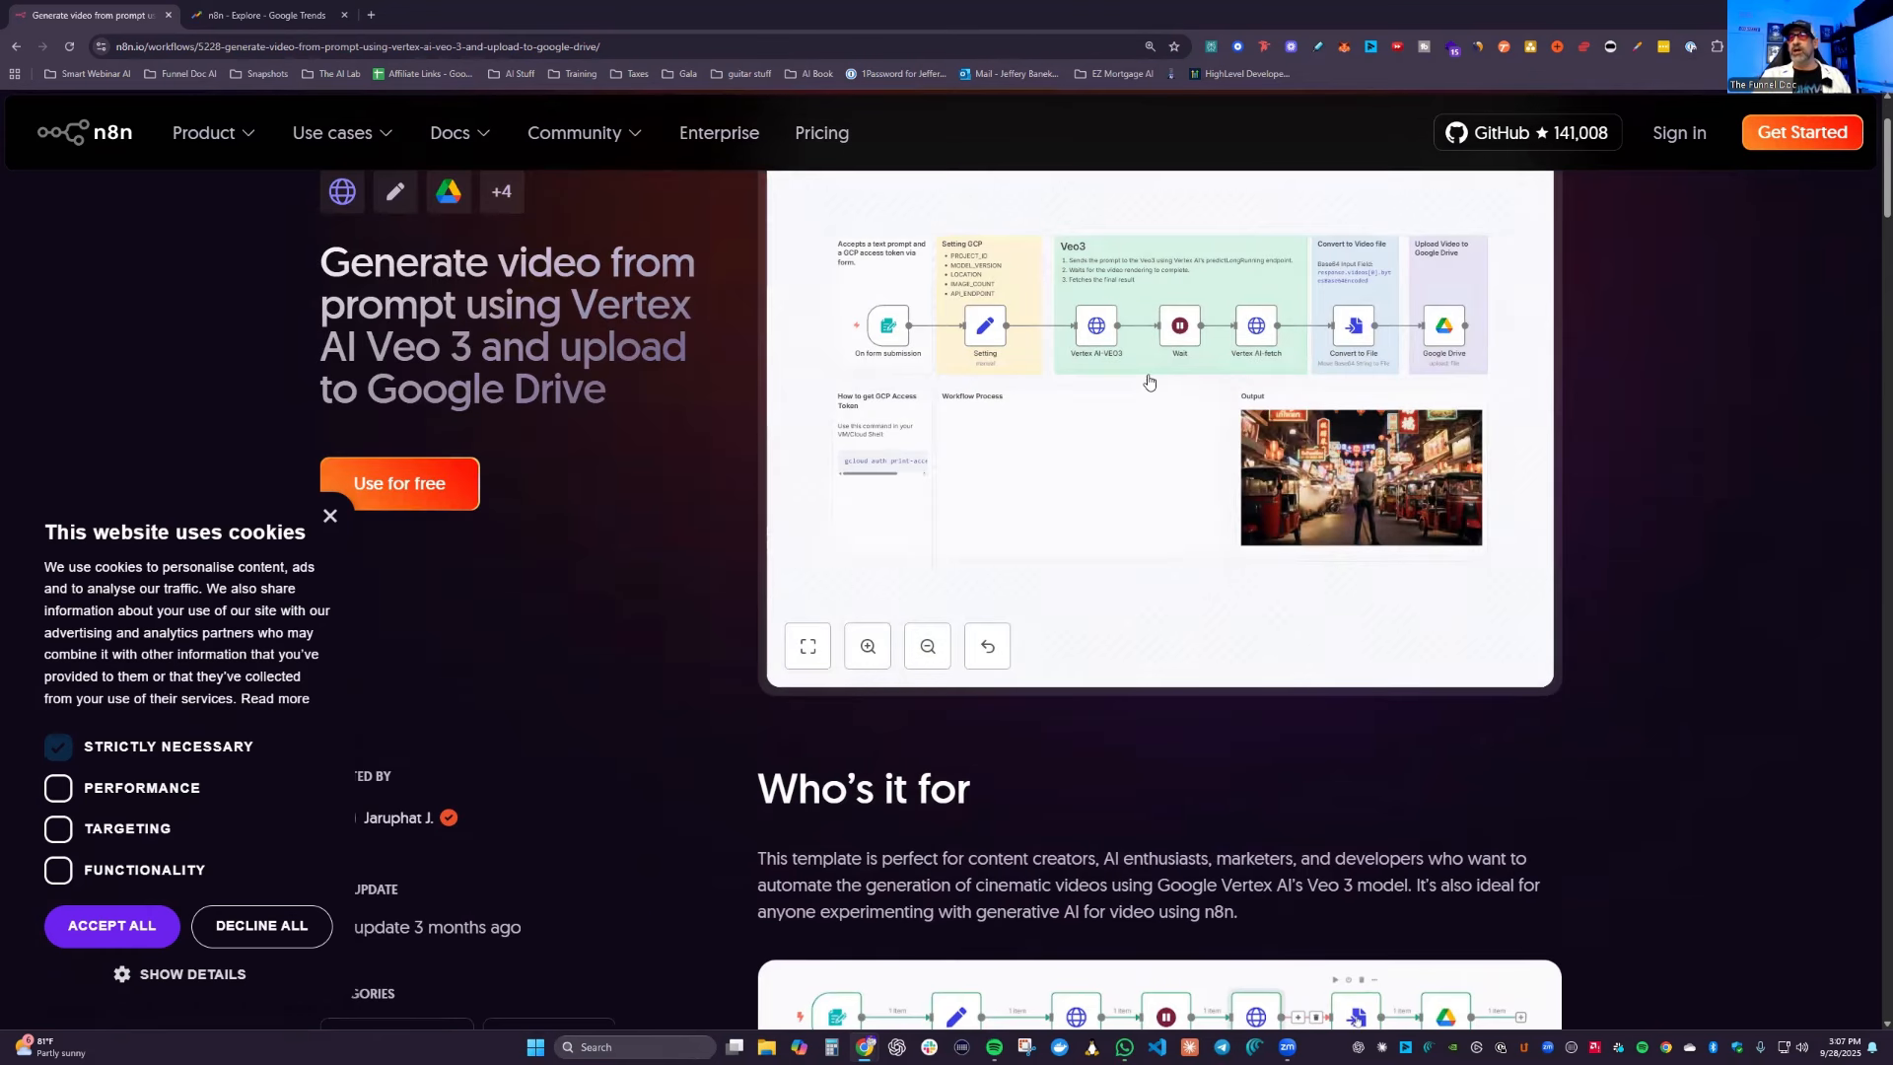
scroll(1099, 501, "up", 1)
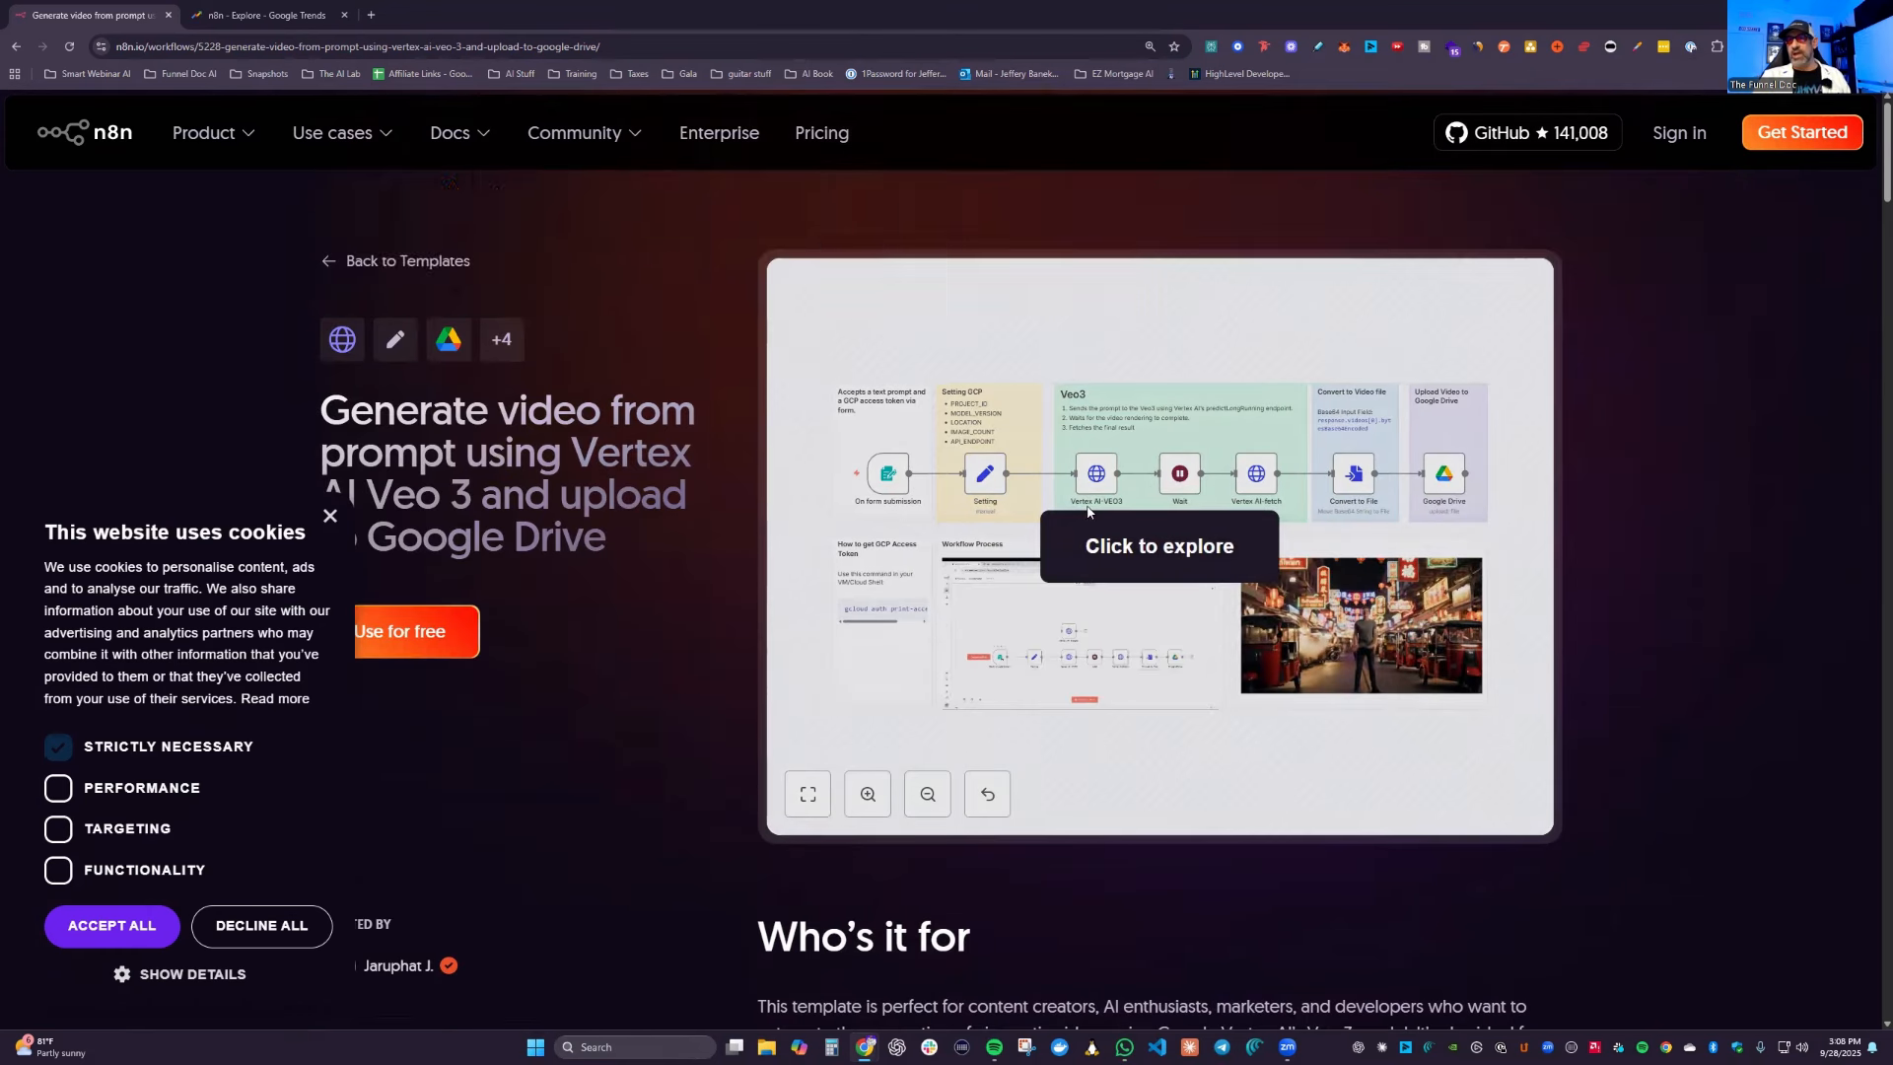
scroll(1079, 528, "down", 4)
scroll(1069, 434, "up", 1)
scroll(1074, 433, "up", 2)
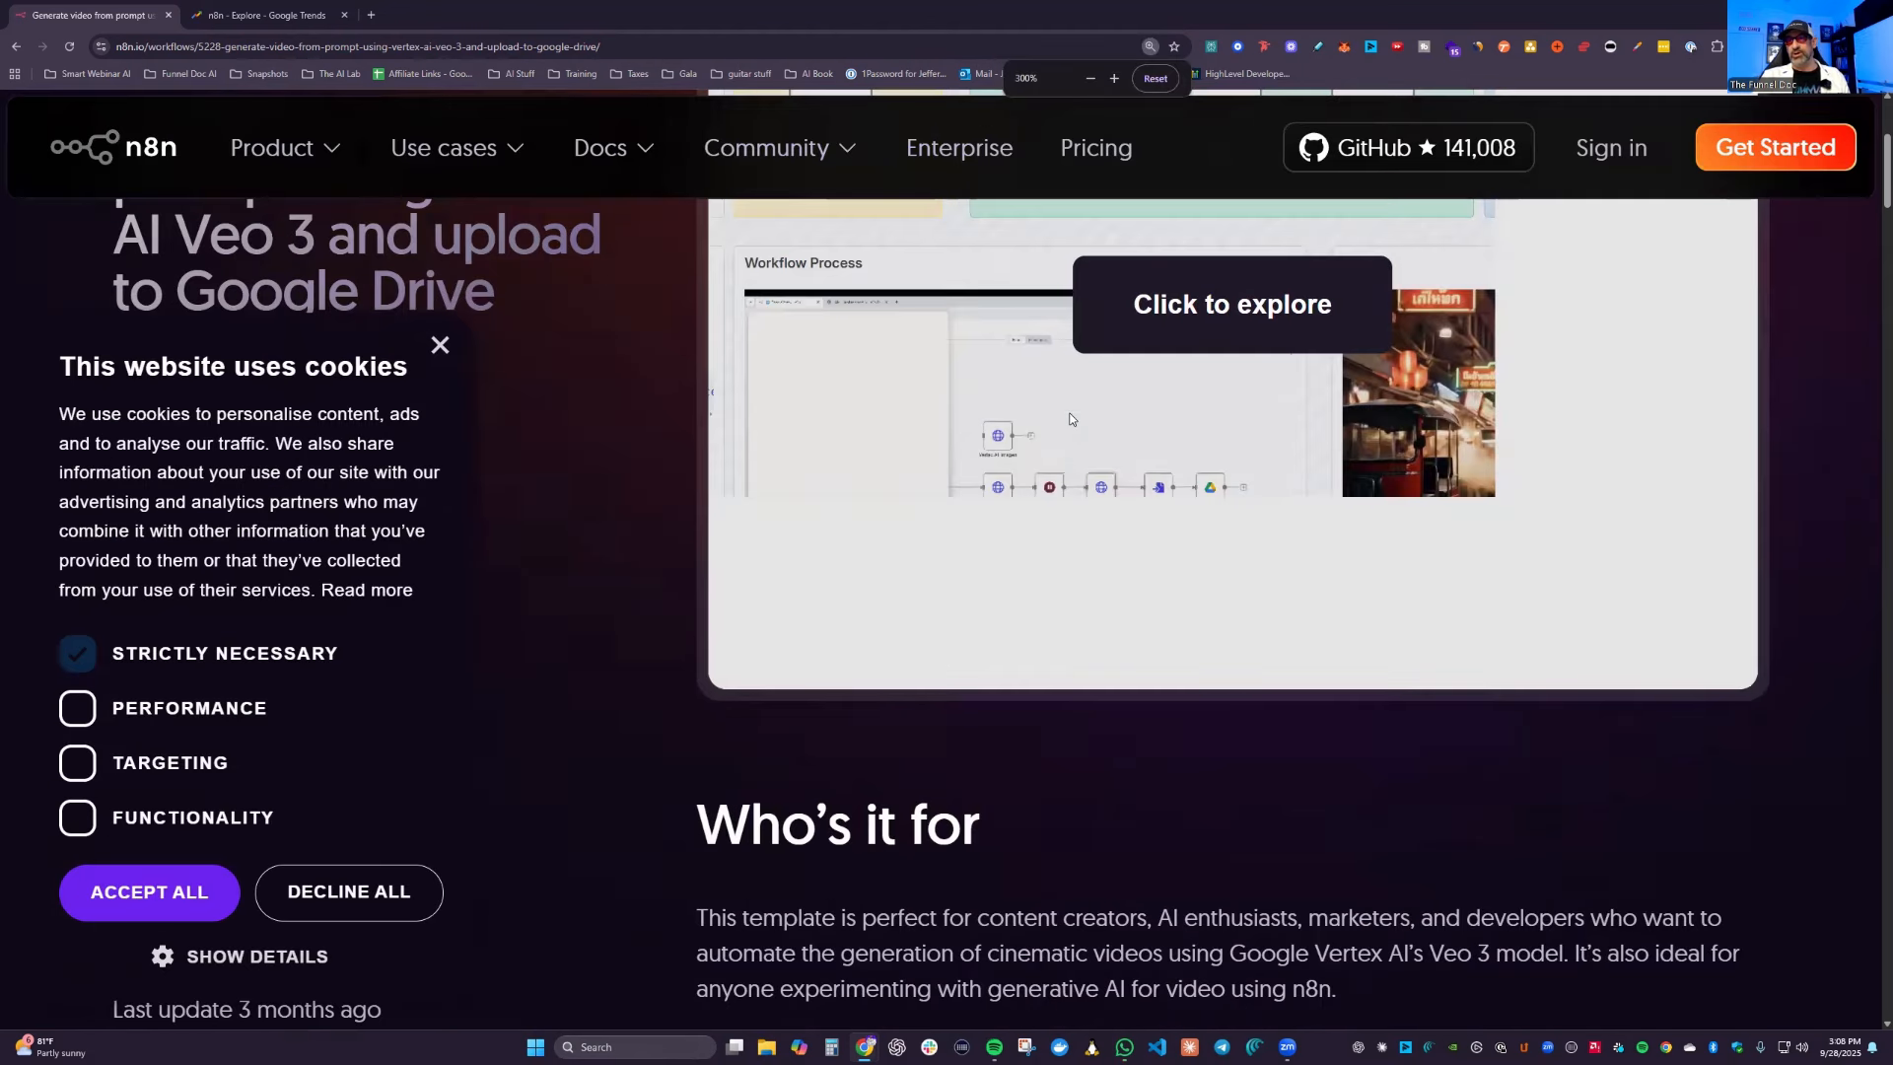
scroll(1101, 637, "up", 2)
scroll(1151, 575, "down", 6)
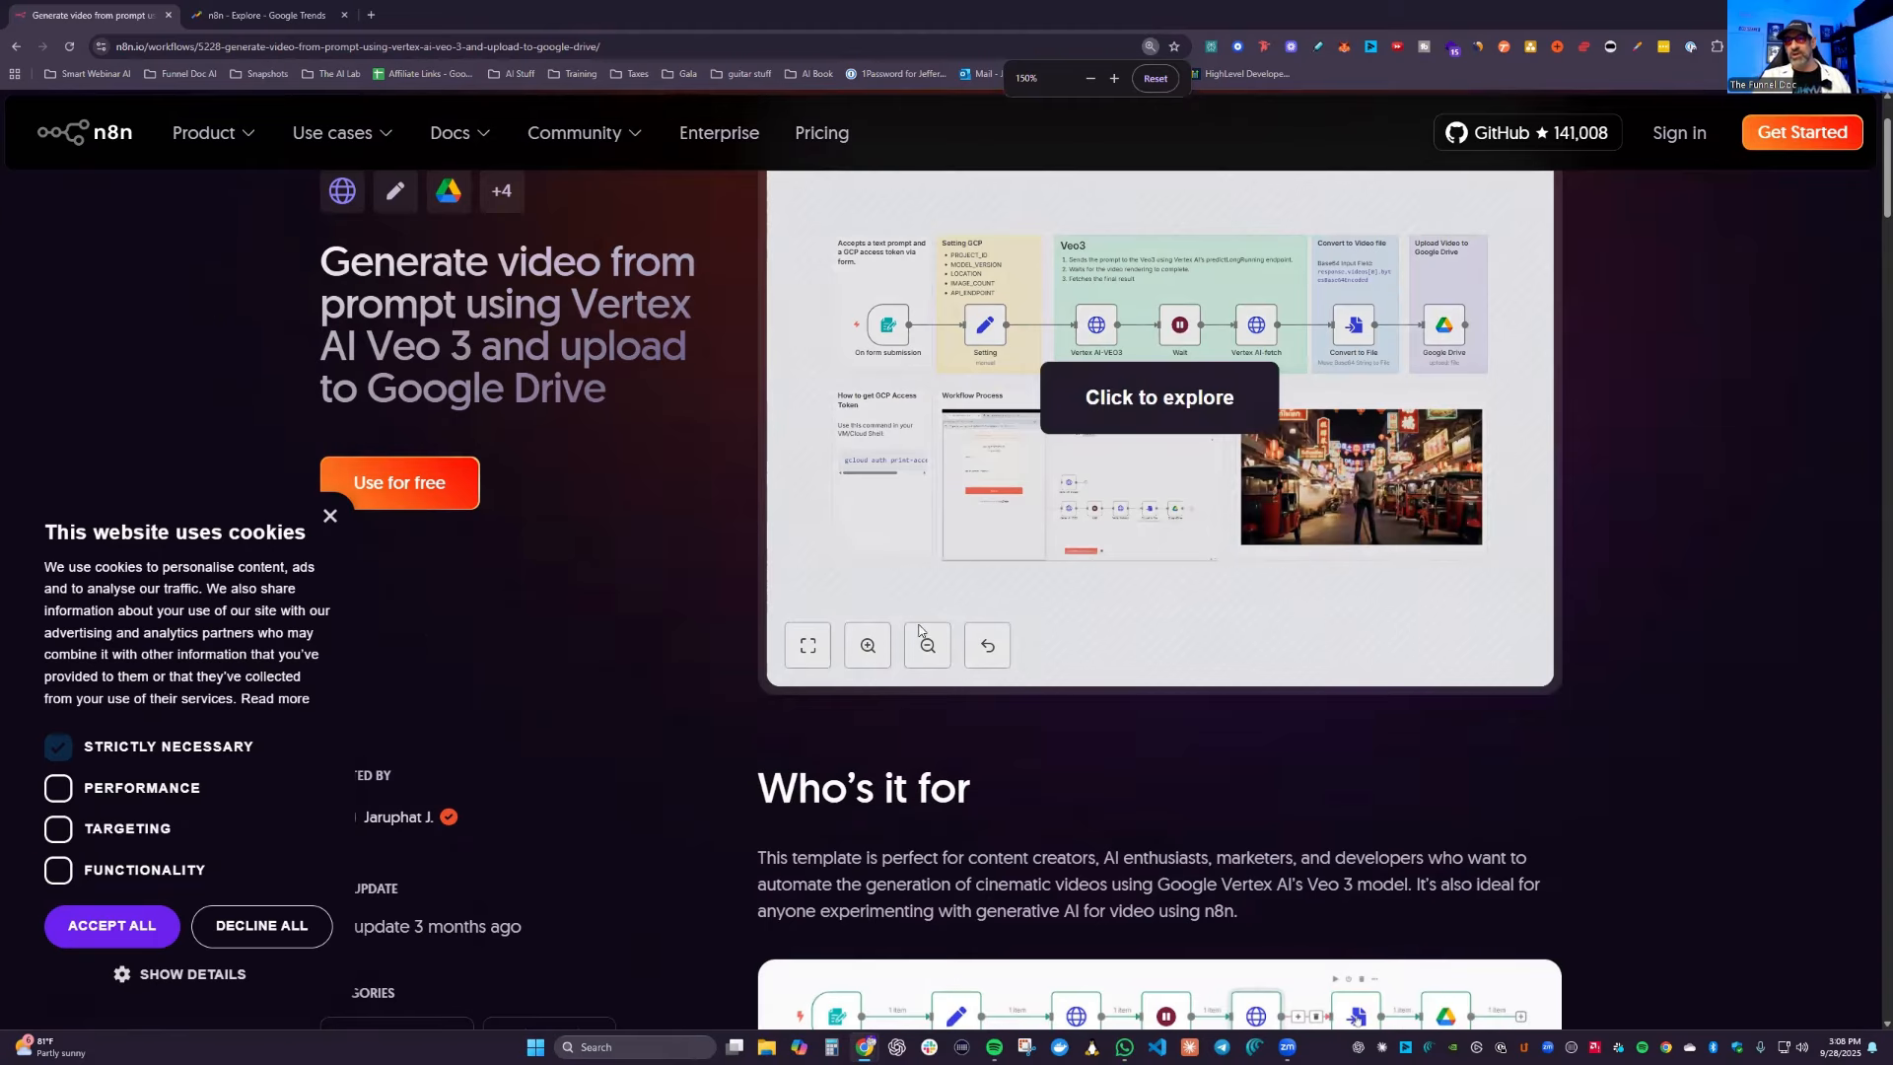
Step: Inspect the nodes in the template's workflow preview at a larger scale and dismiss the cookie notice
left_click(921, 645)
left_click(878, 655)
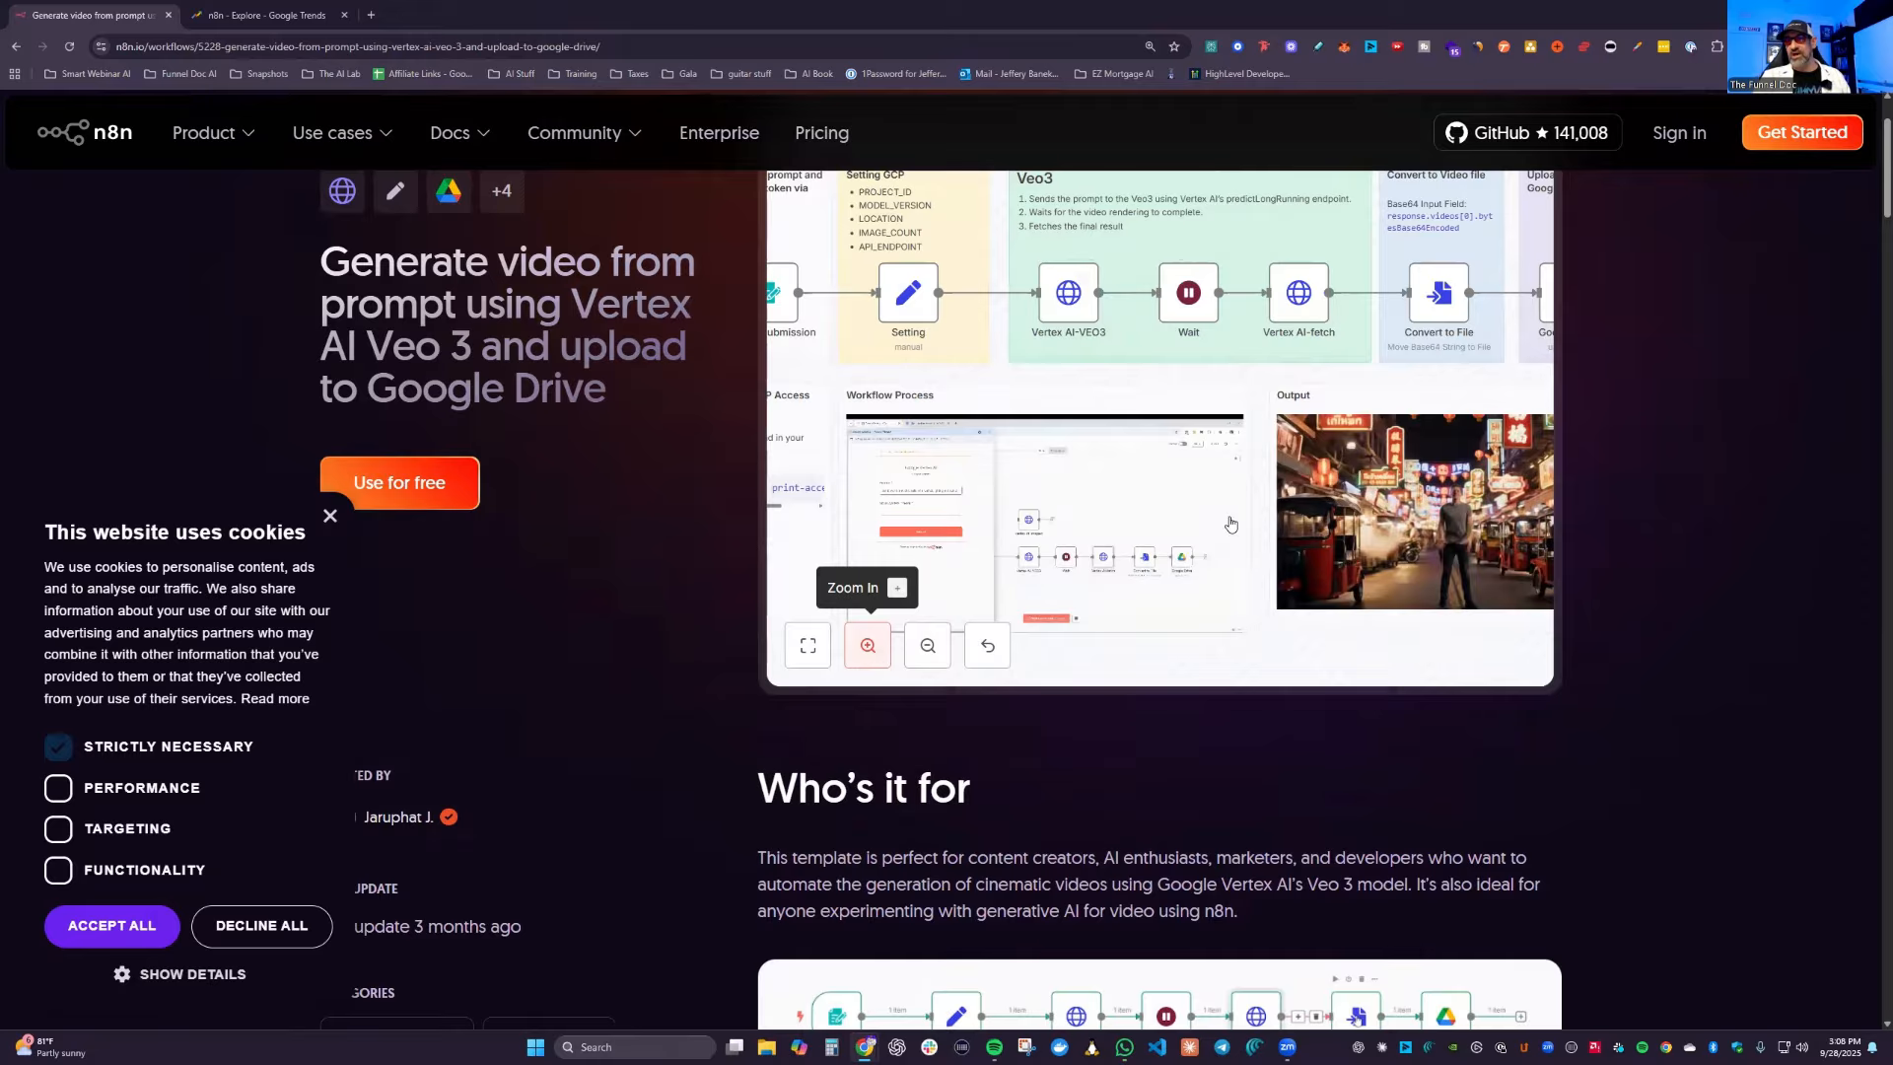
left_click(877, 653)
double_click(1210, 284)
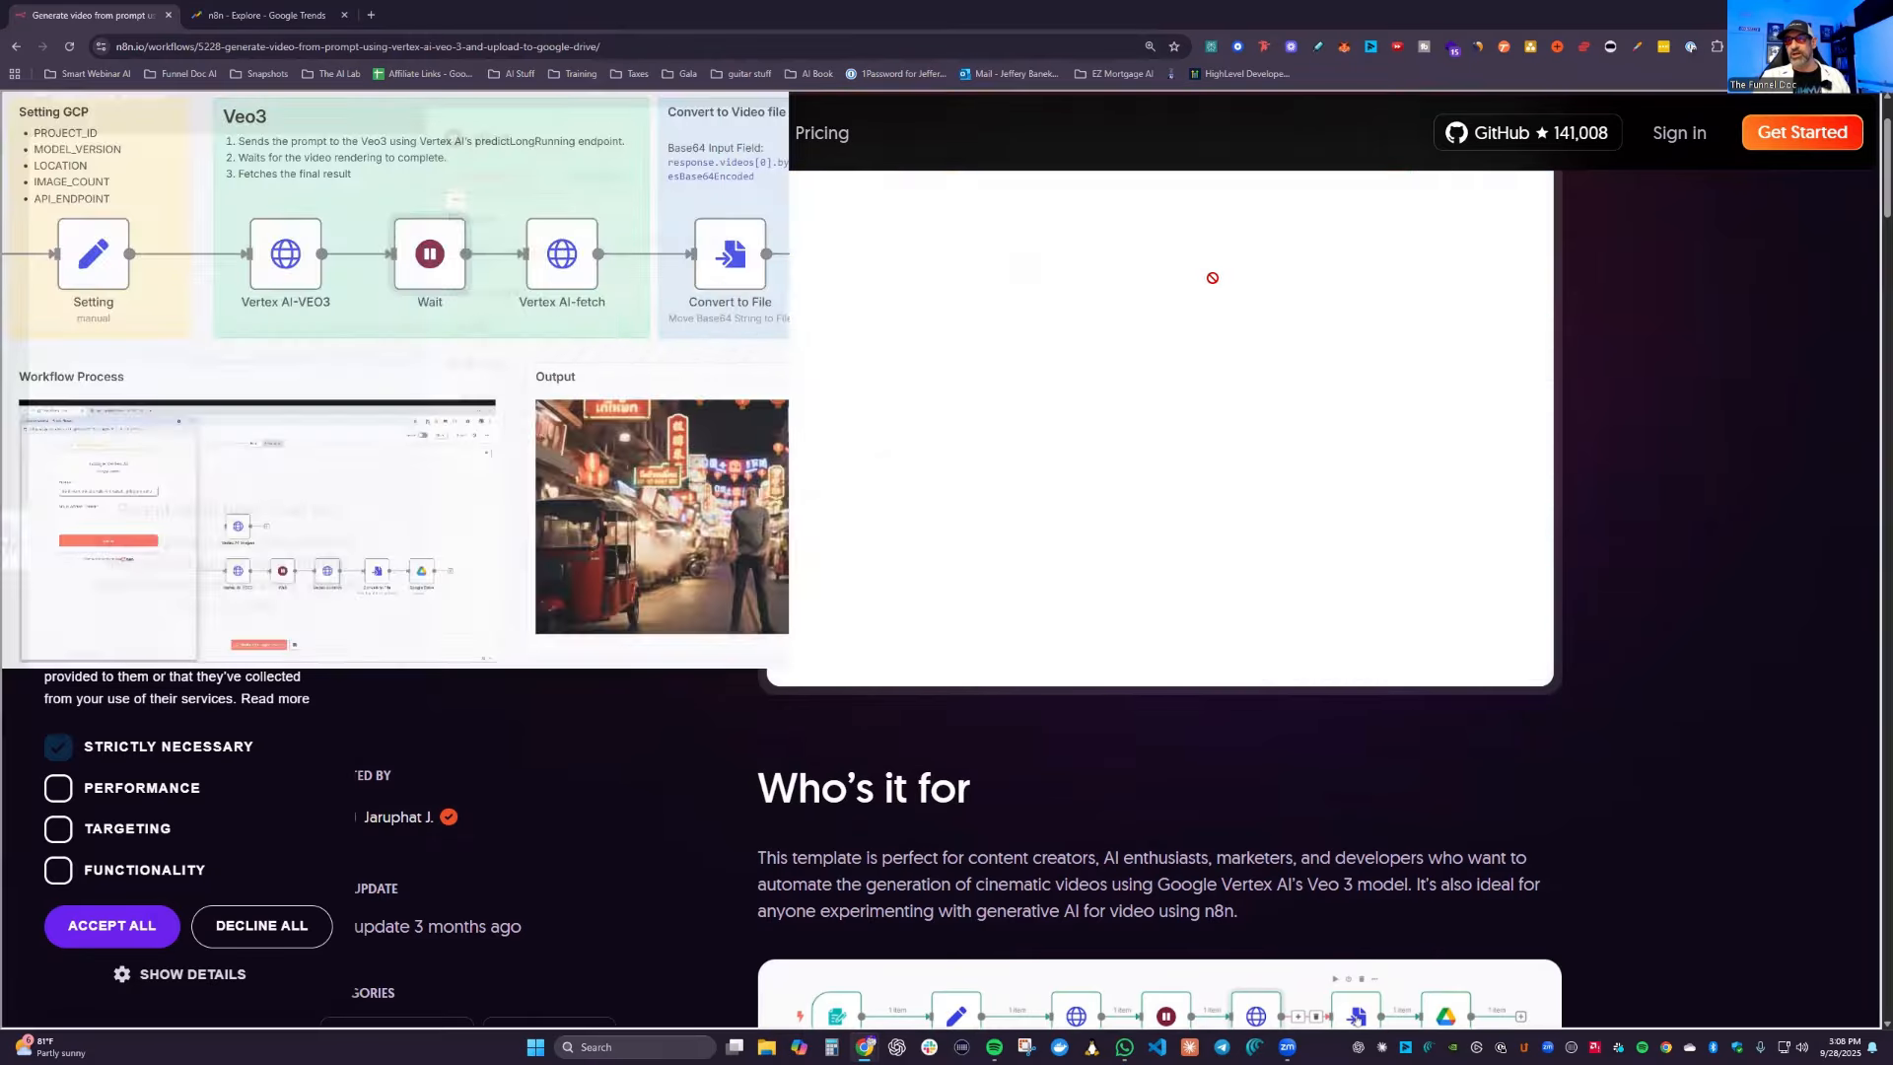
left_click(144, 123)
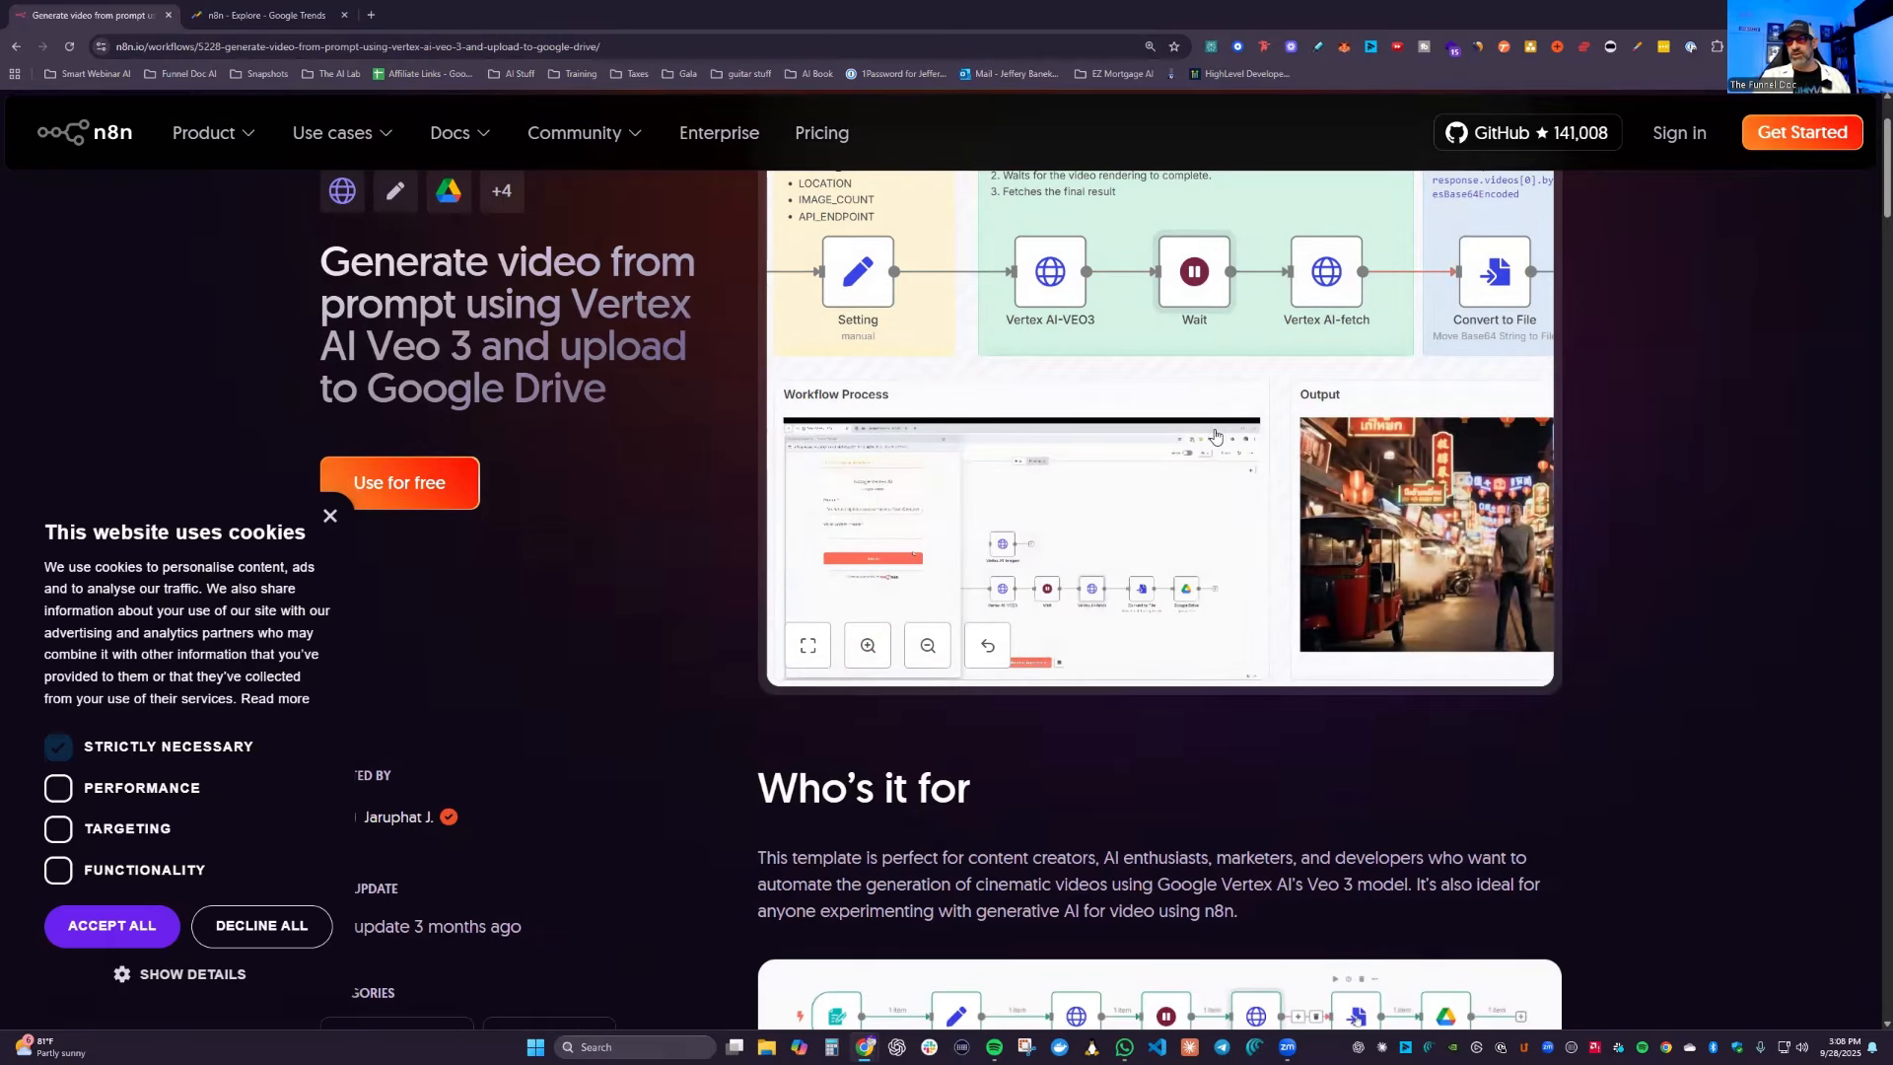
left_click(327, 517)
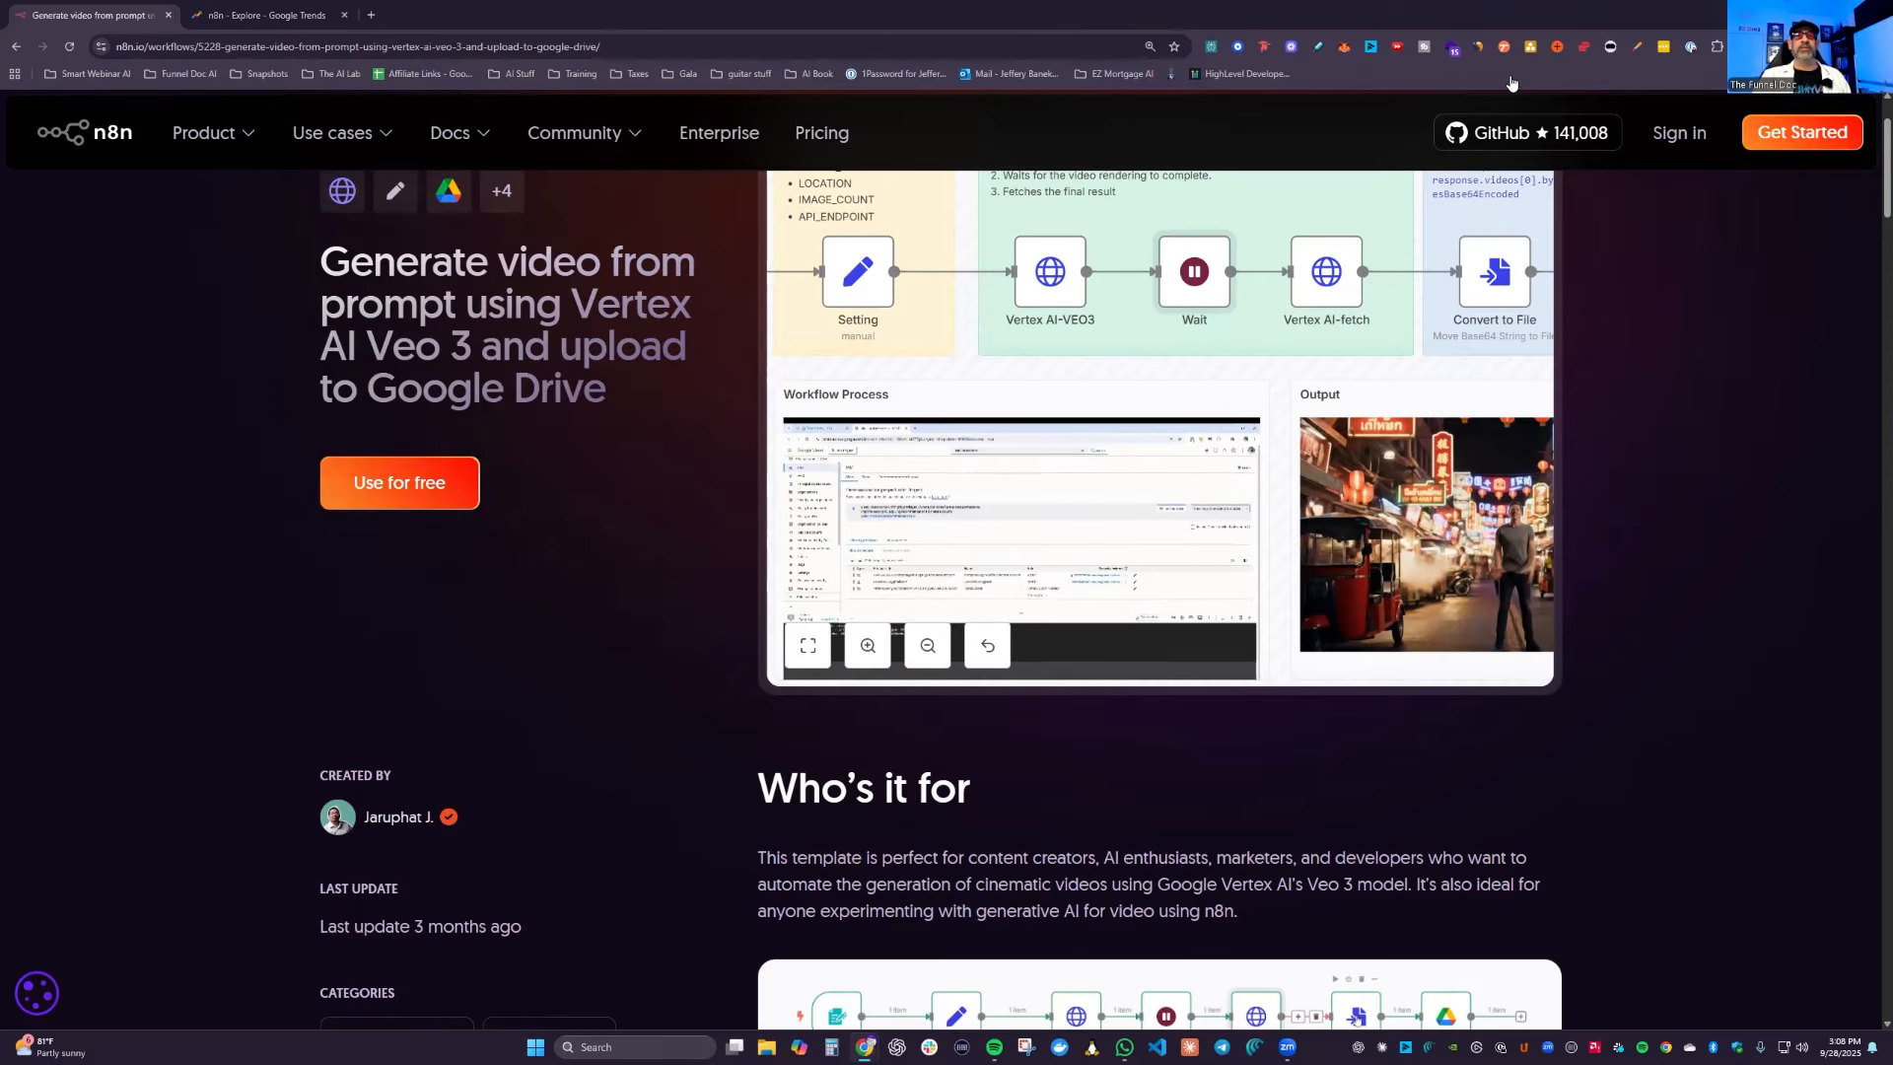
Step: Return from the template library to the n8n workspace and view its variables
left_click(15, 47)
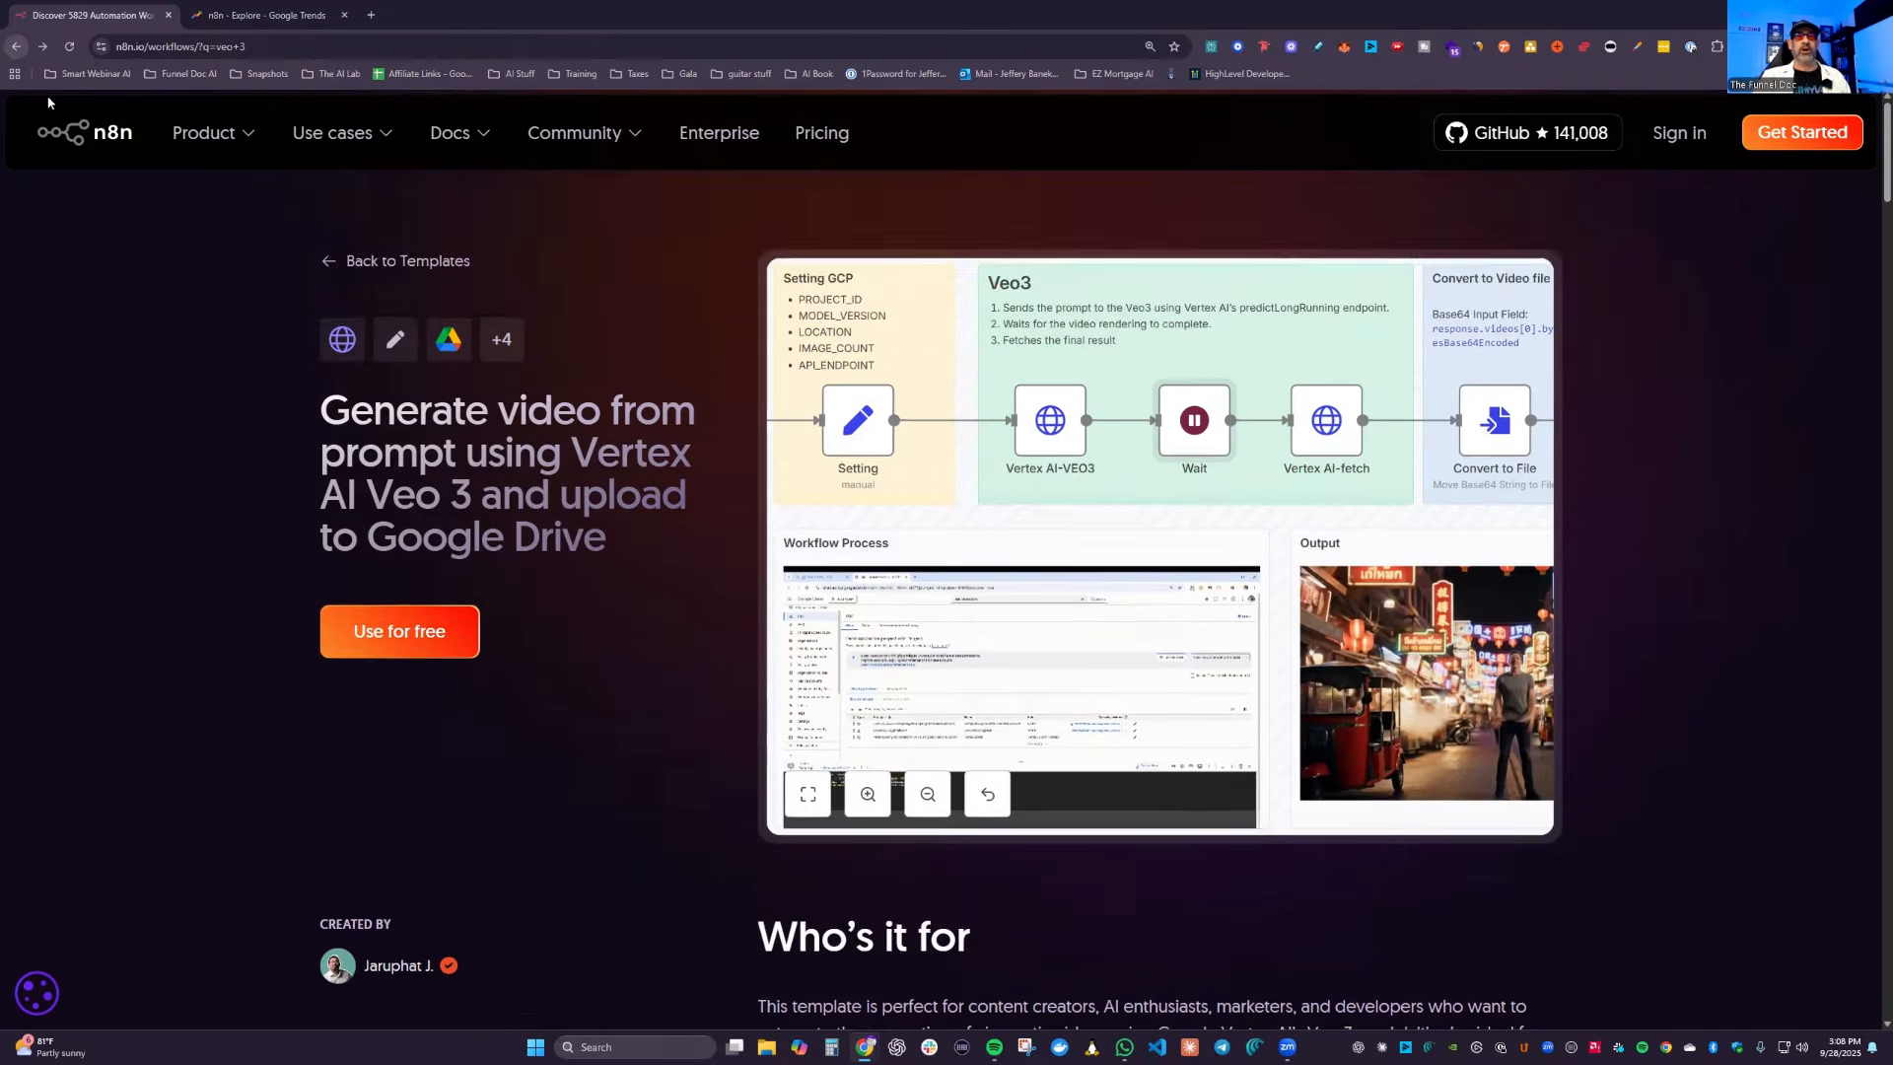
left_click(14, 46)
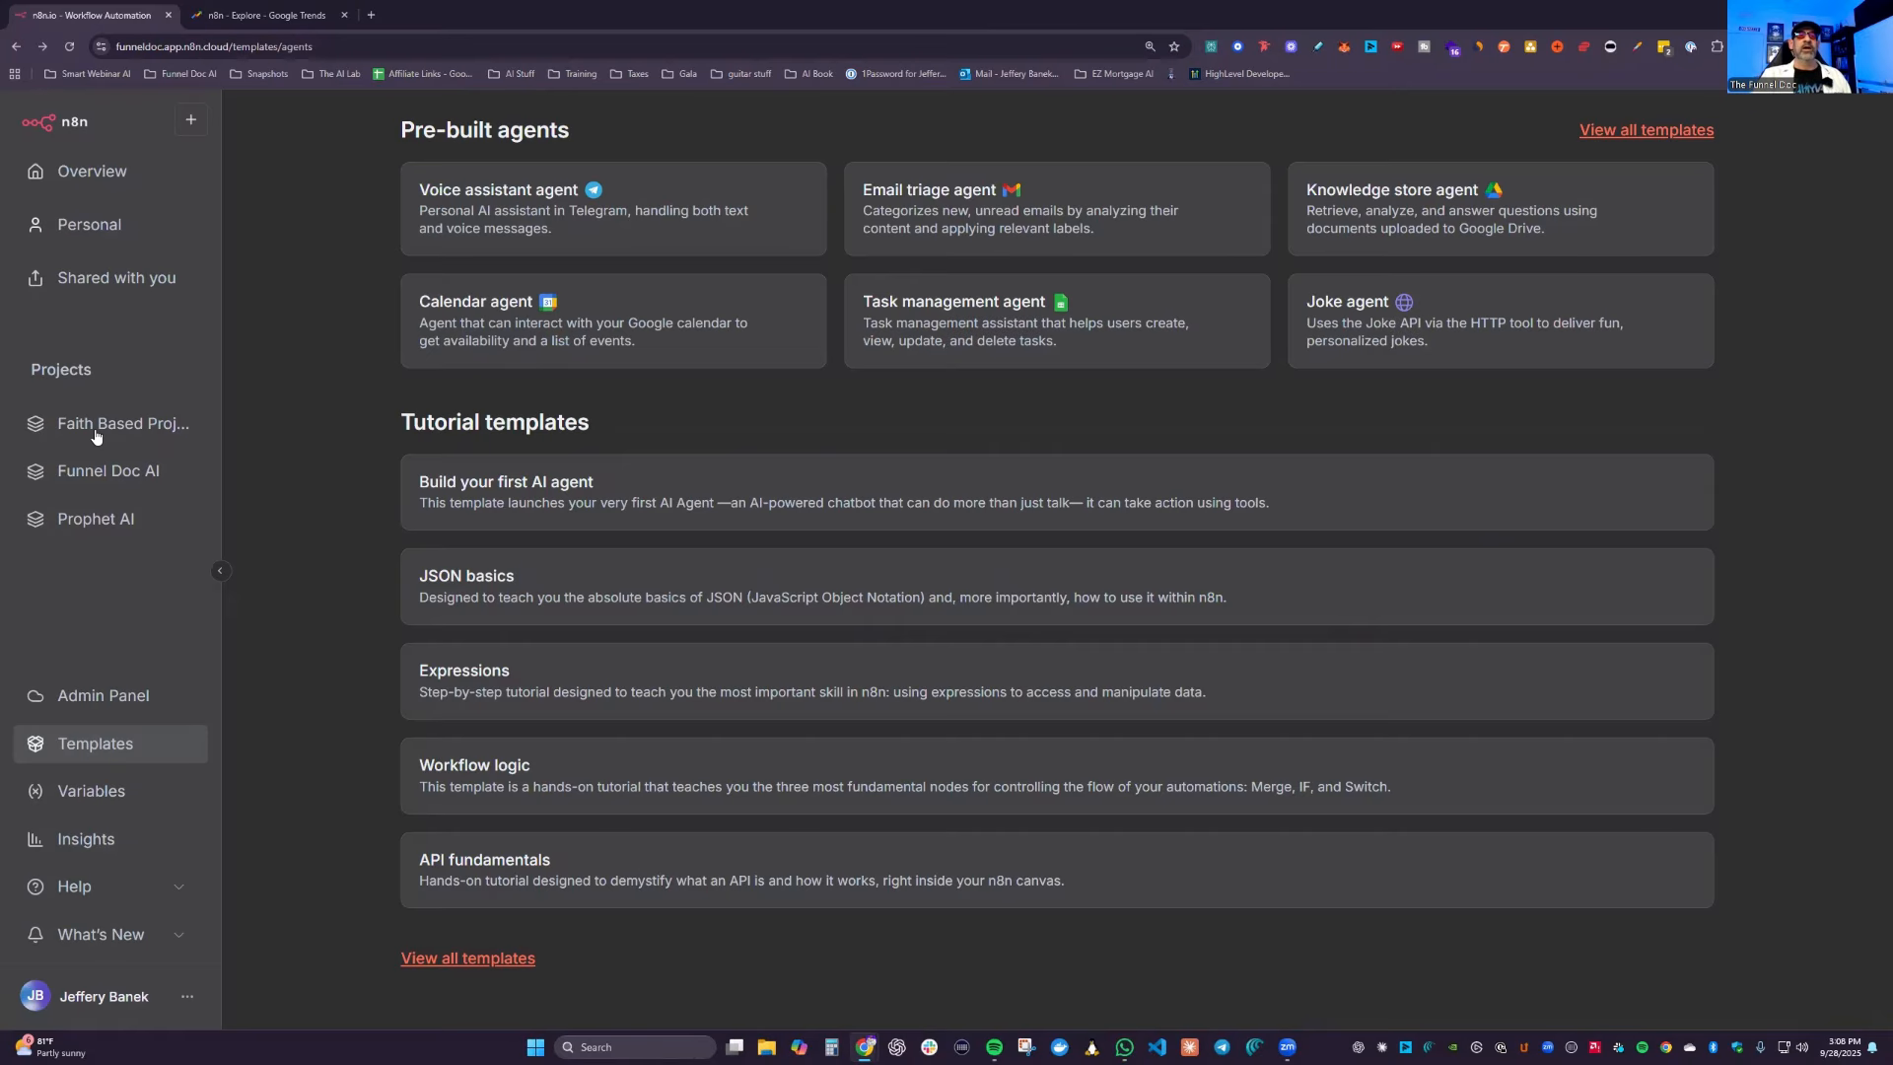
left_click(118, 797)
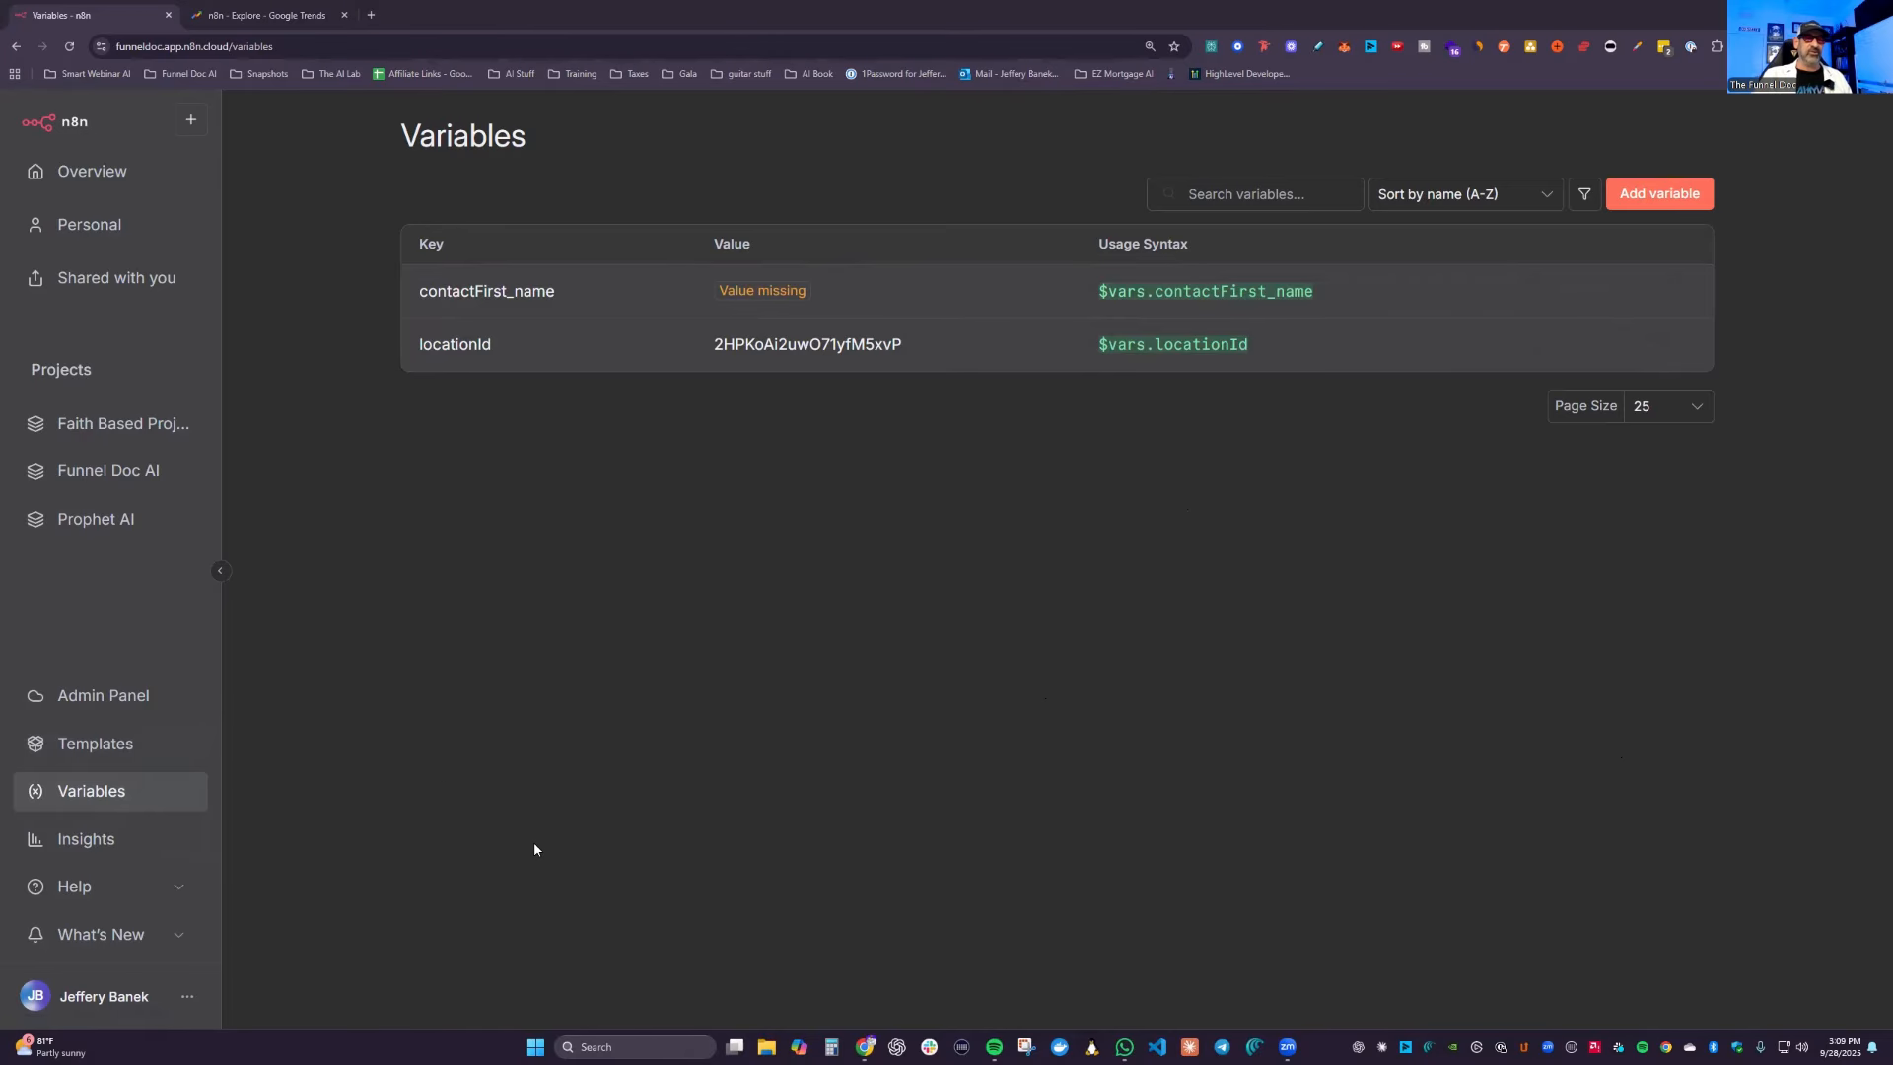
Step: Open the workspace insights and examine the production execution chart and the breakdown by workflow for the last 7 days
left_click(89, 839)
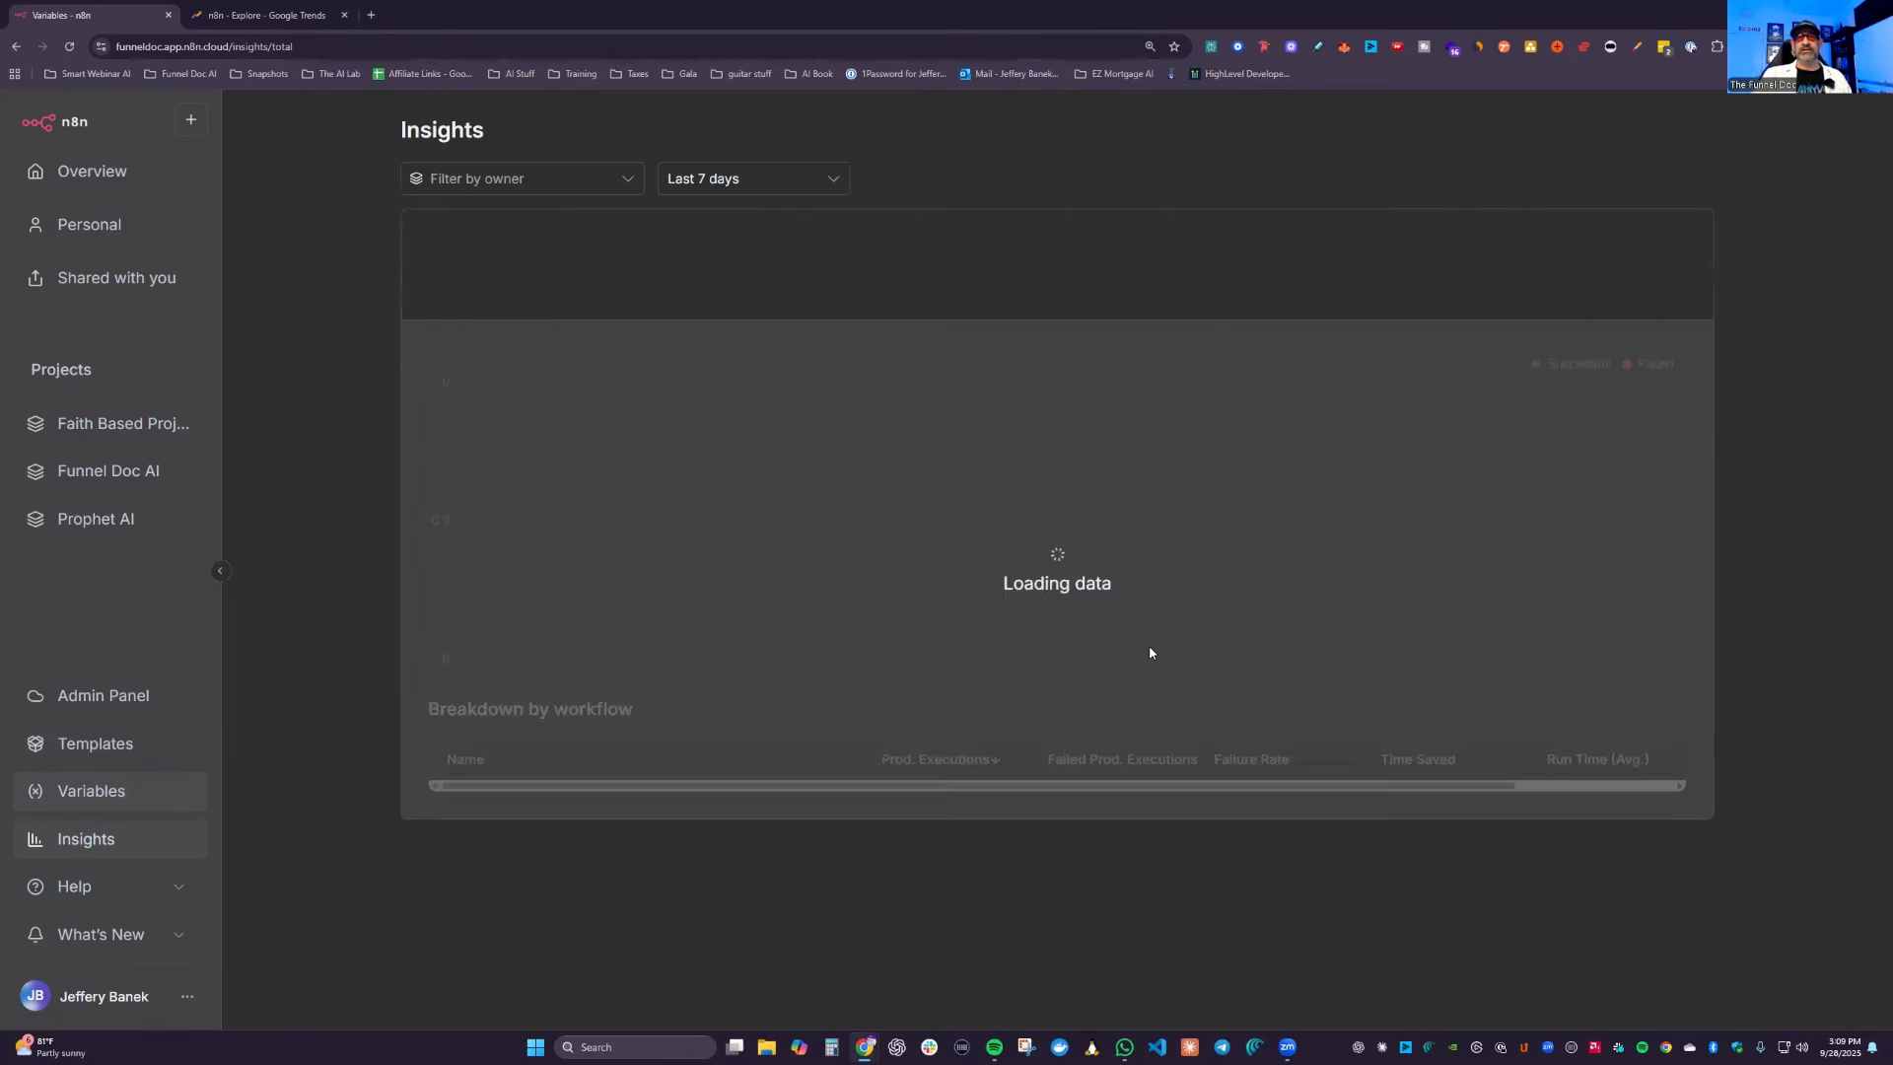
scroll(767, 473, "down", 1)
scroll(522, 394, "up", 1)
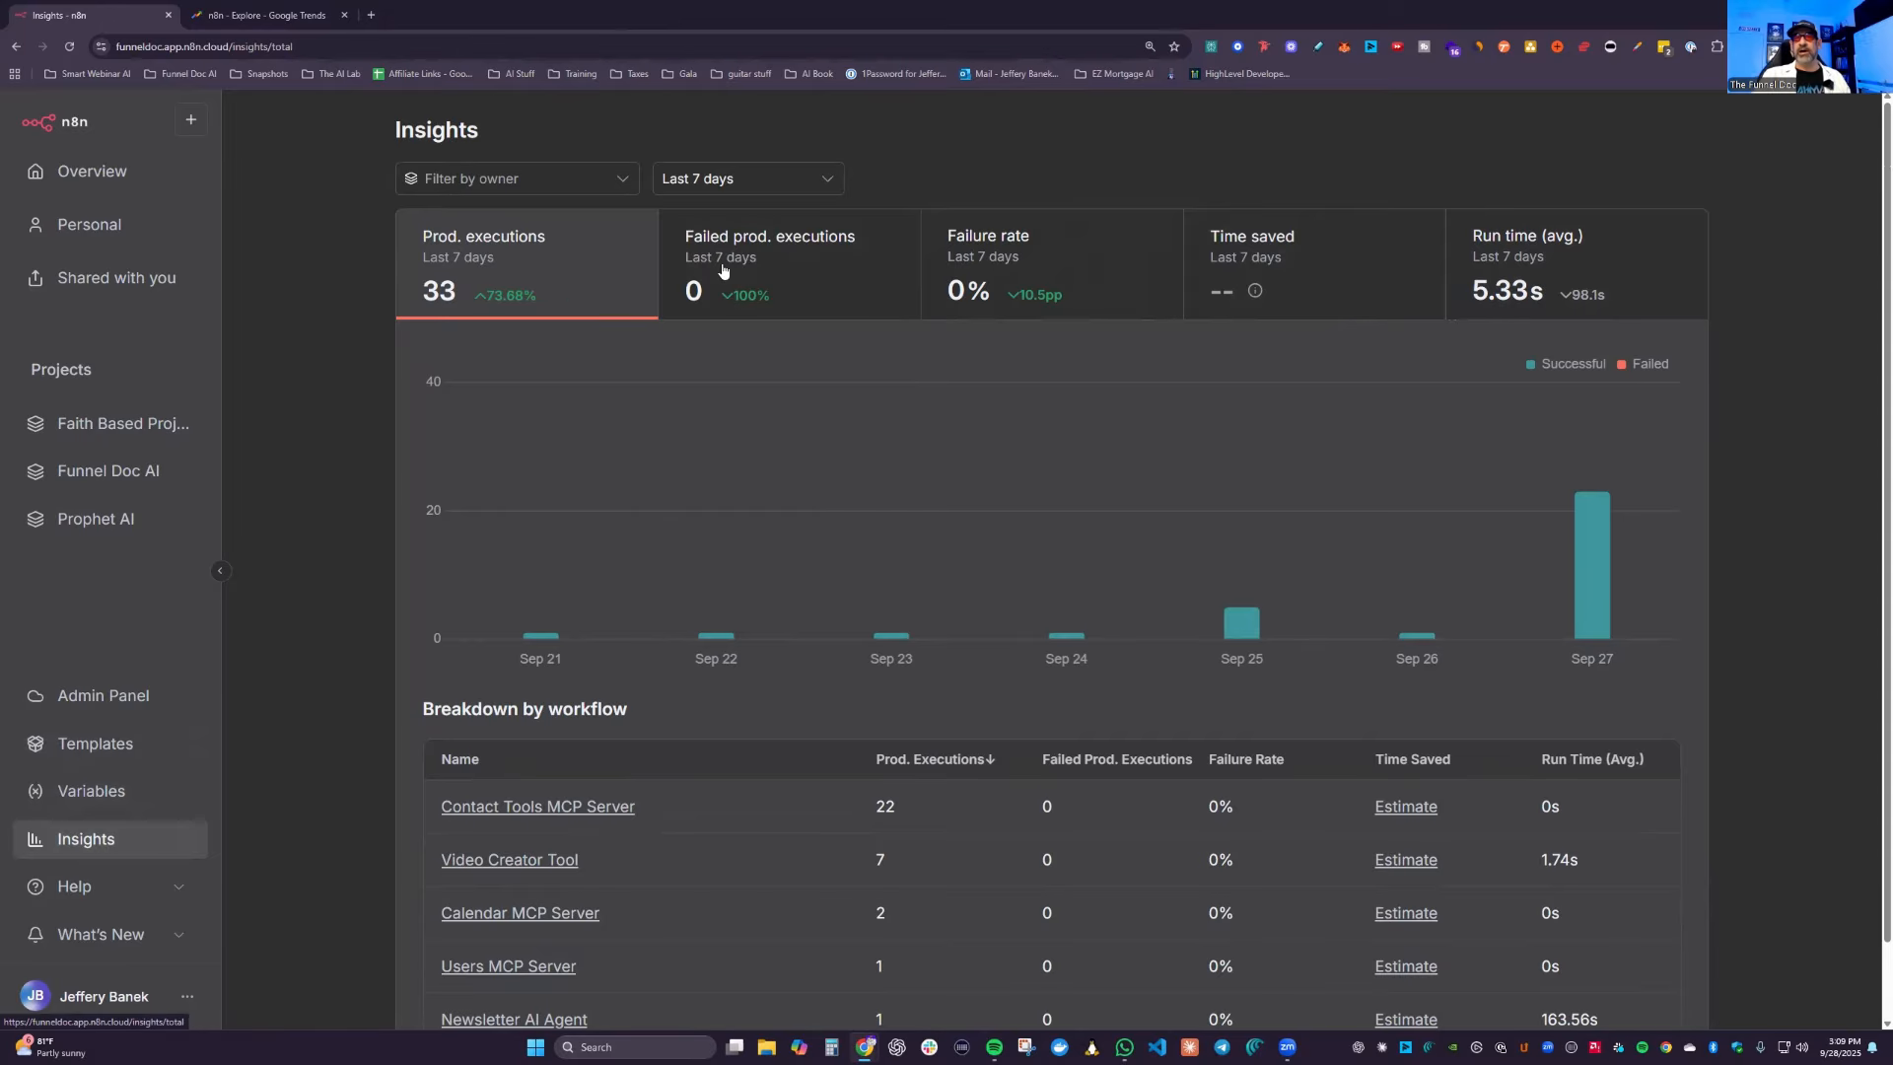
scroll(1538, 767, "down", 1)
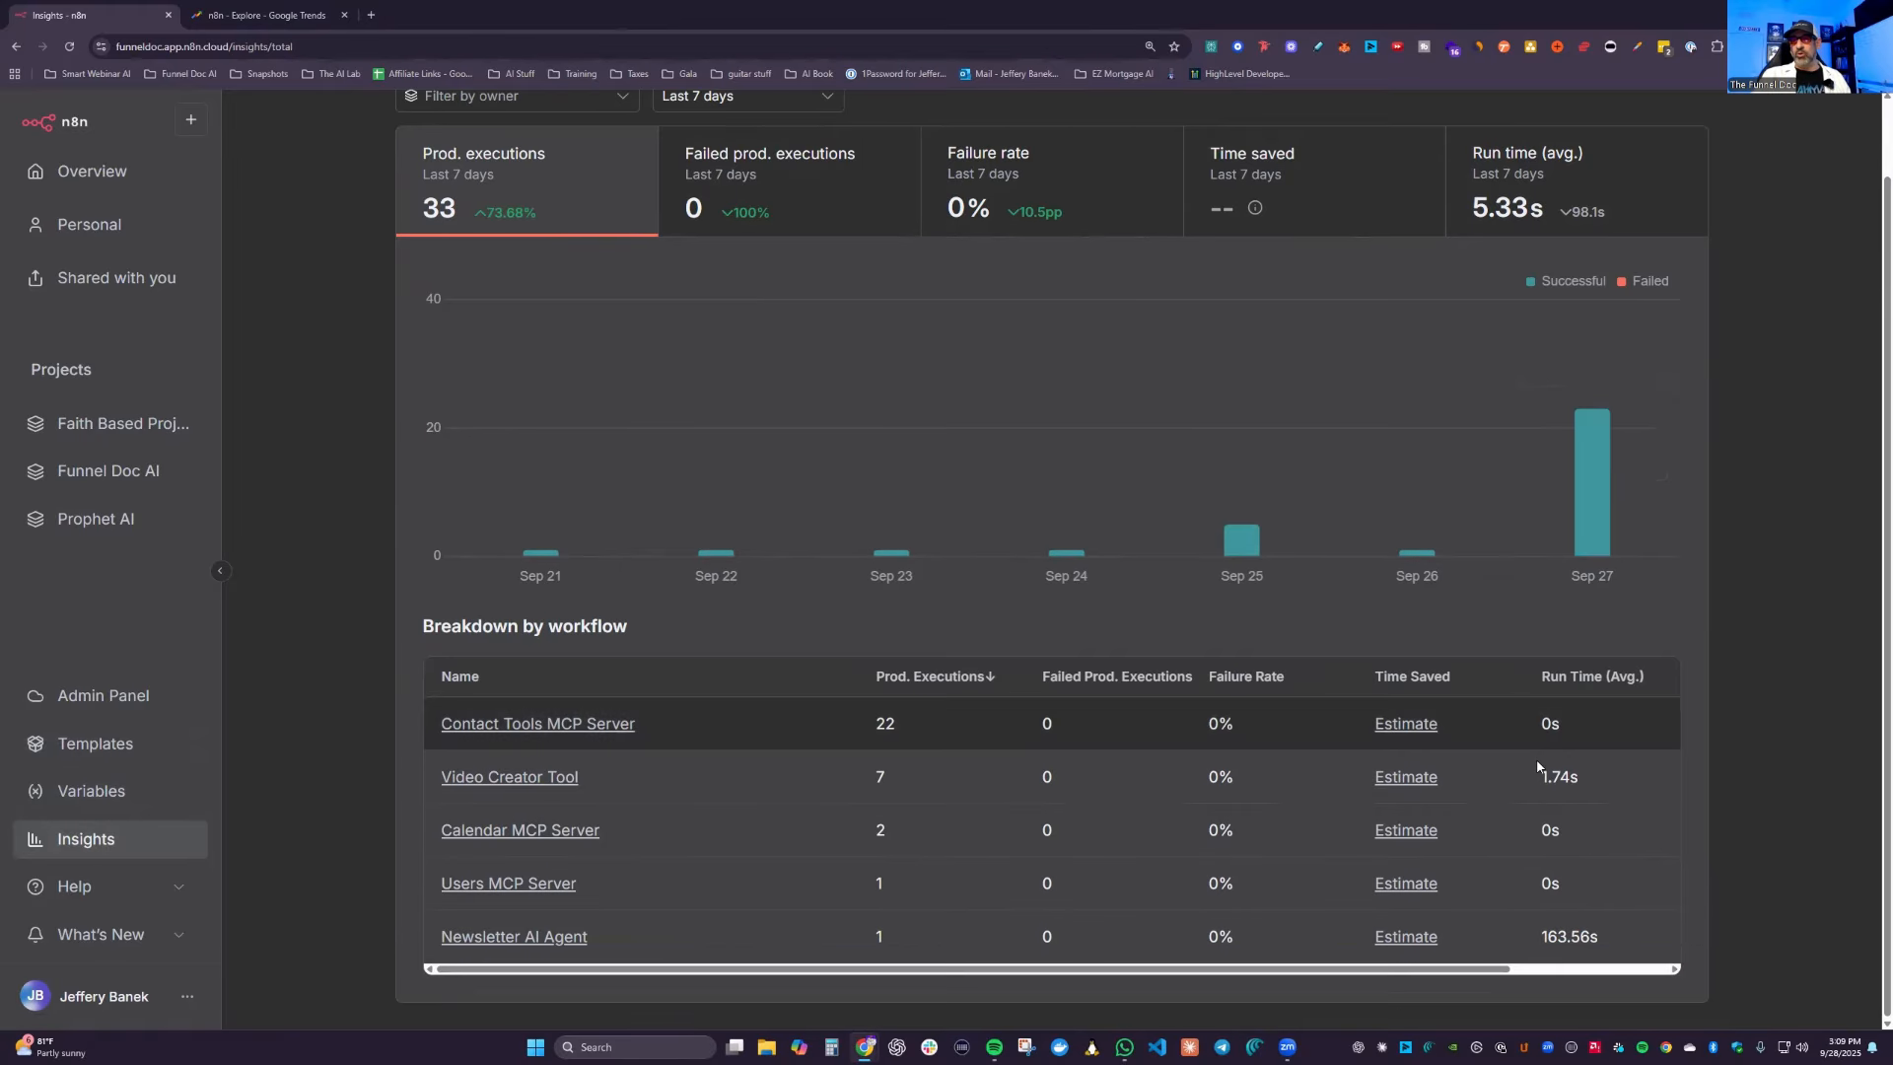
scroll(1538, 767, "up", 1)
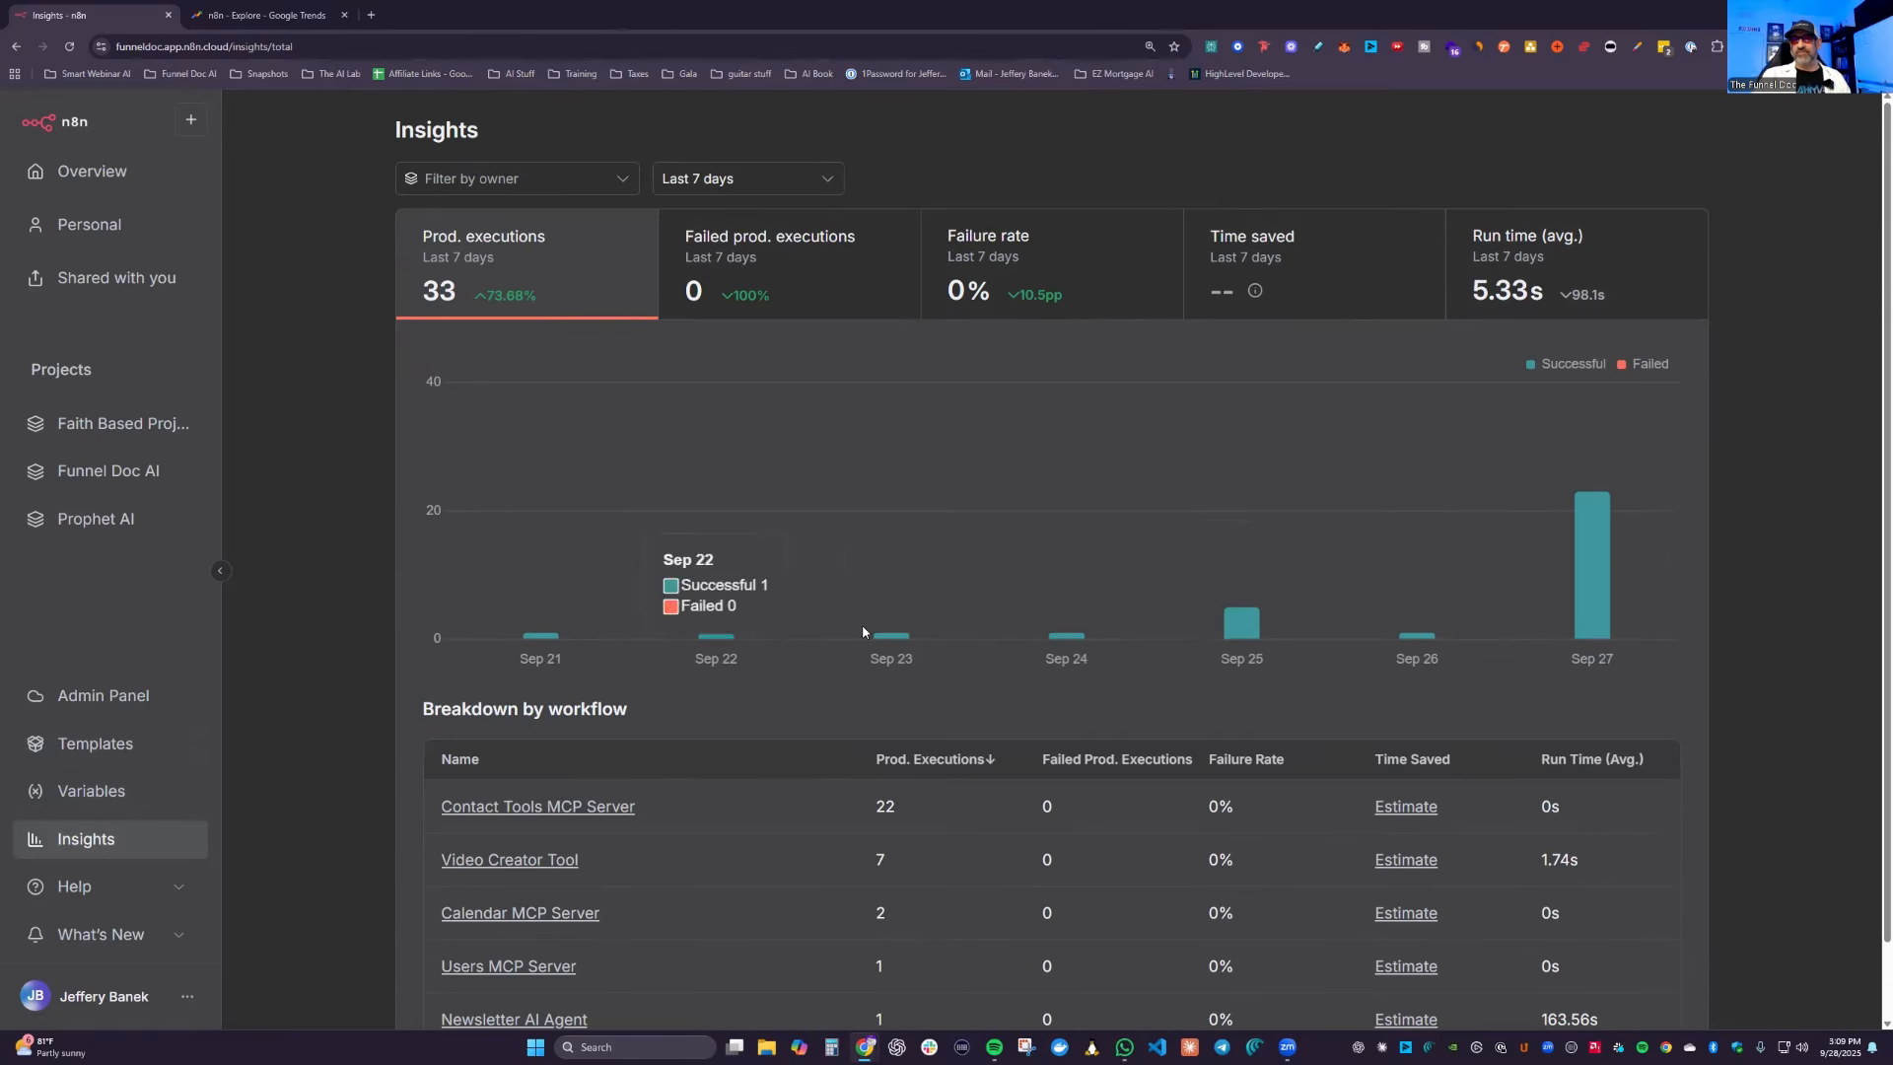
Step: Look over the help resources, read the What's New entry on the AI Agent Tool node, and close it
left_click(178, 895)
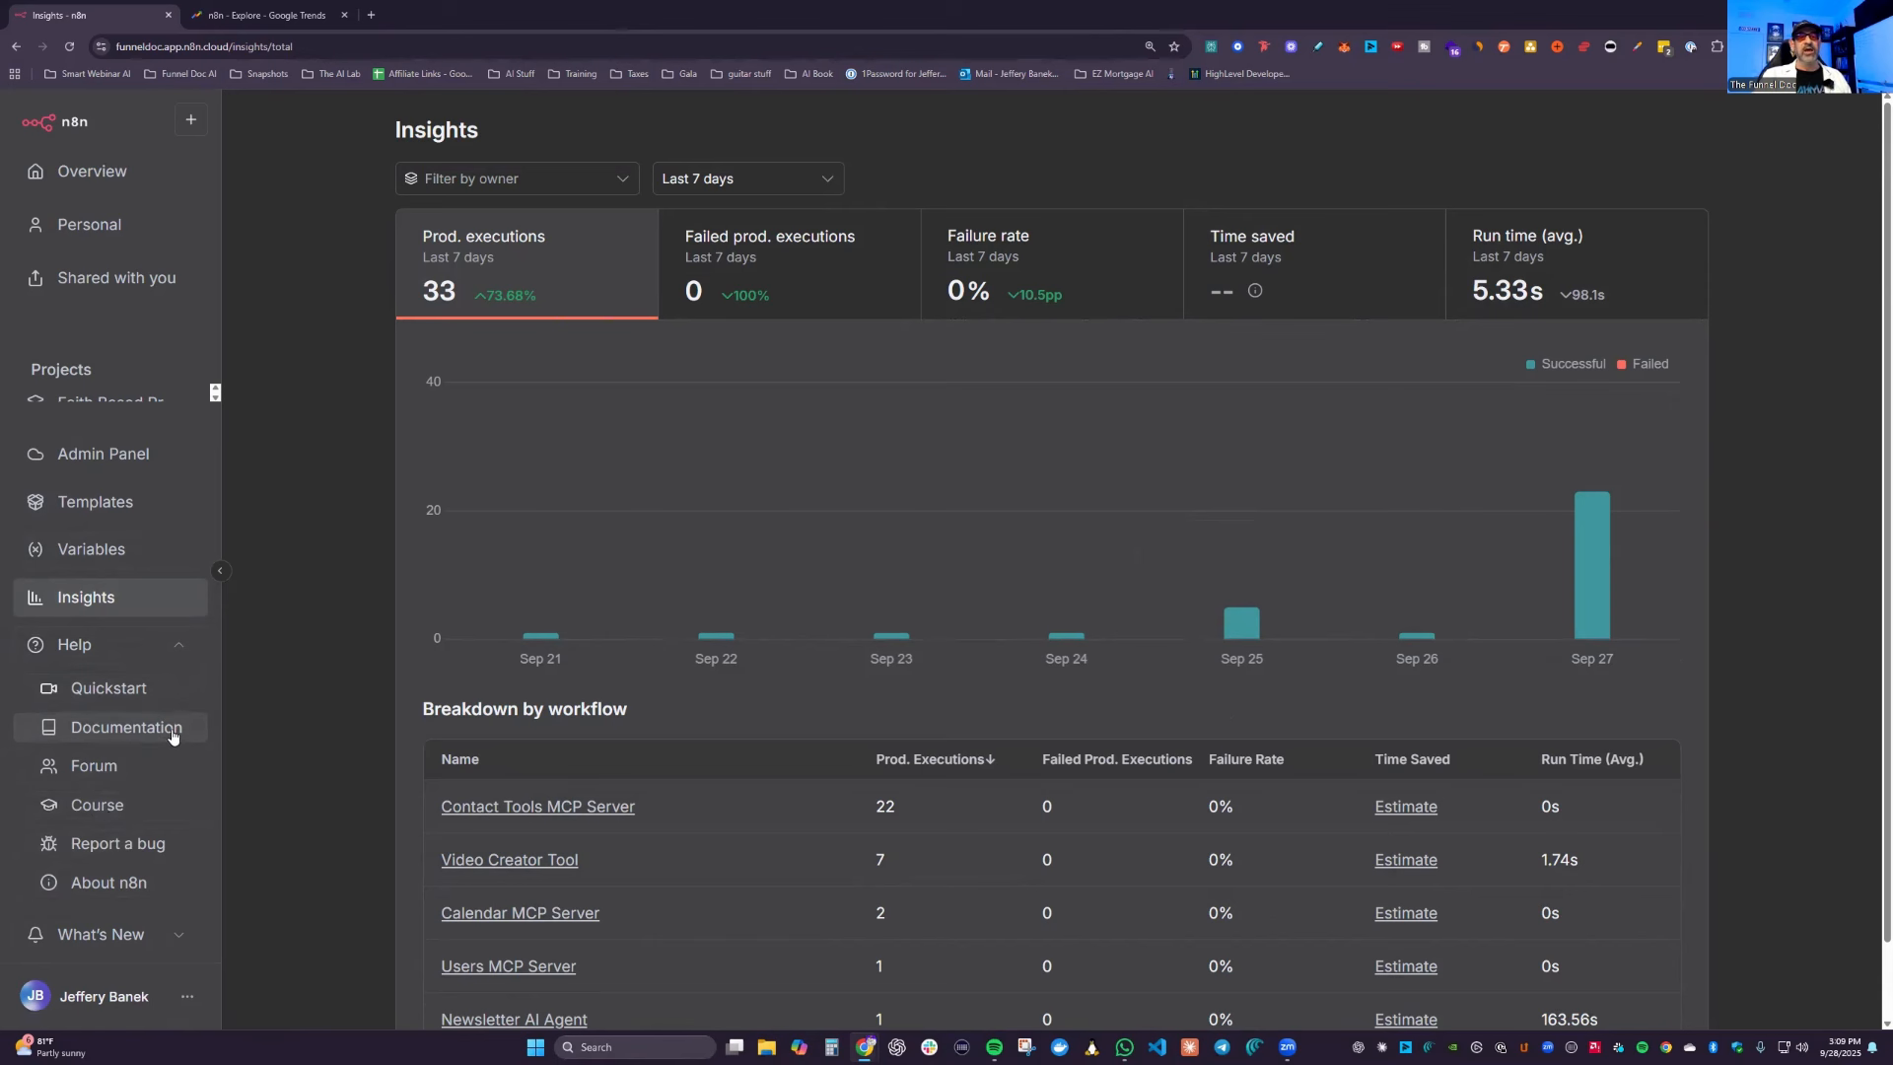
left_click(178, 651)
left_click(163, 935)
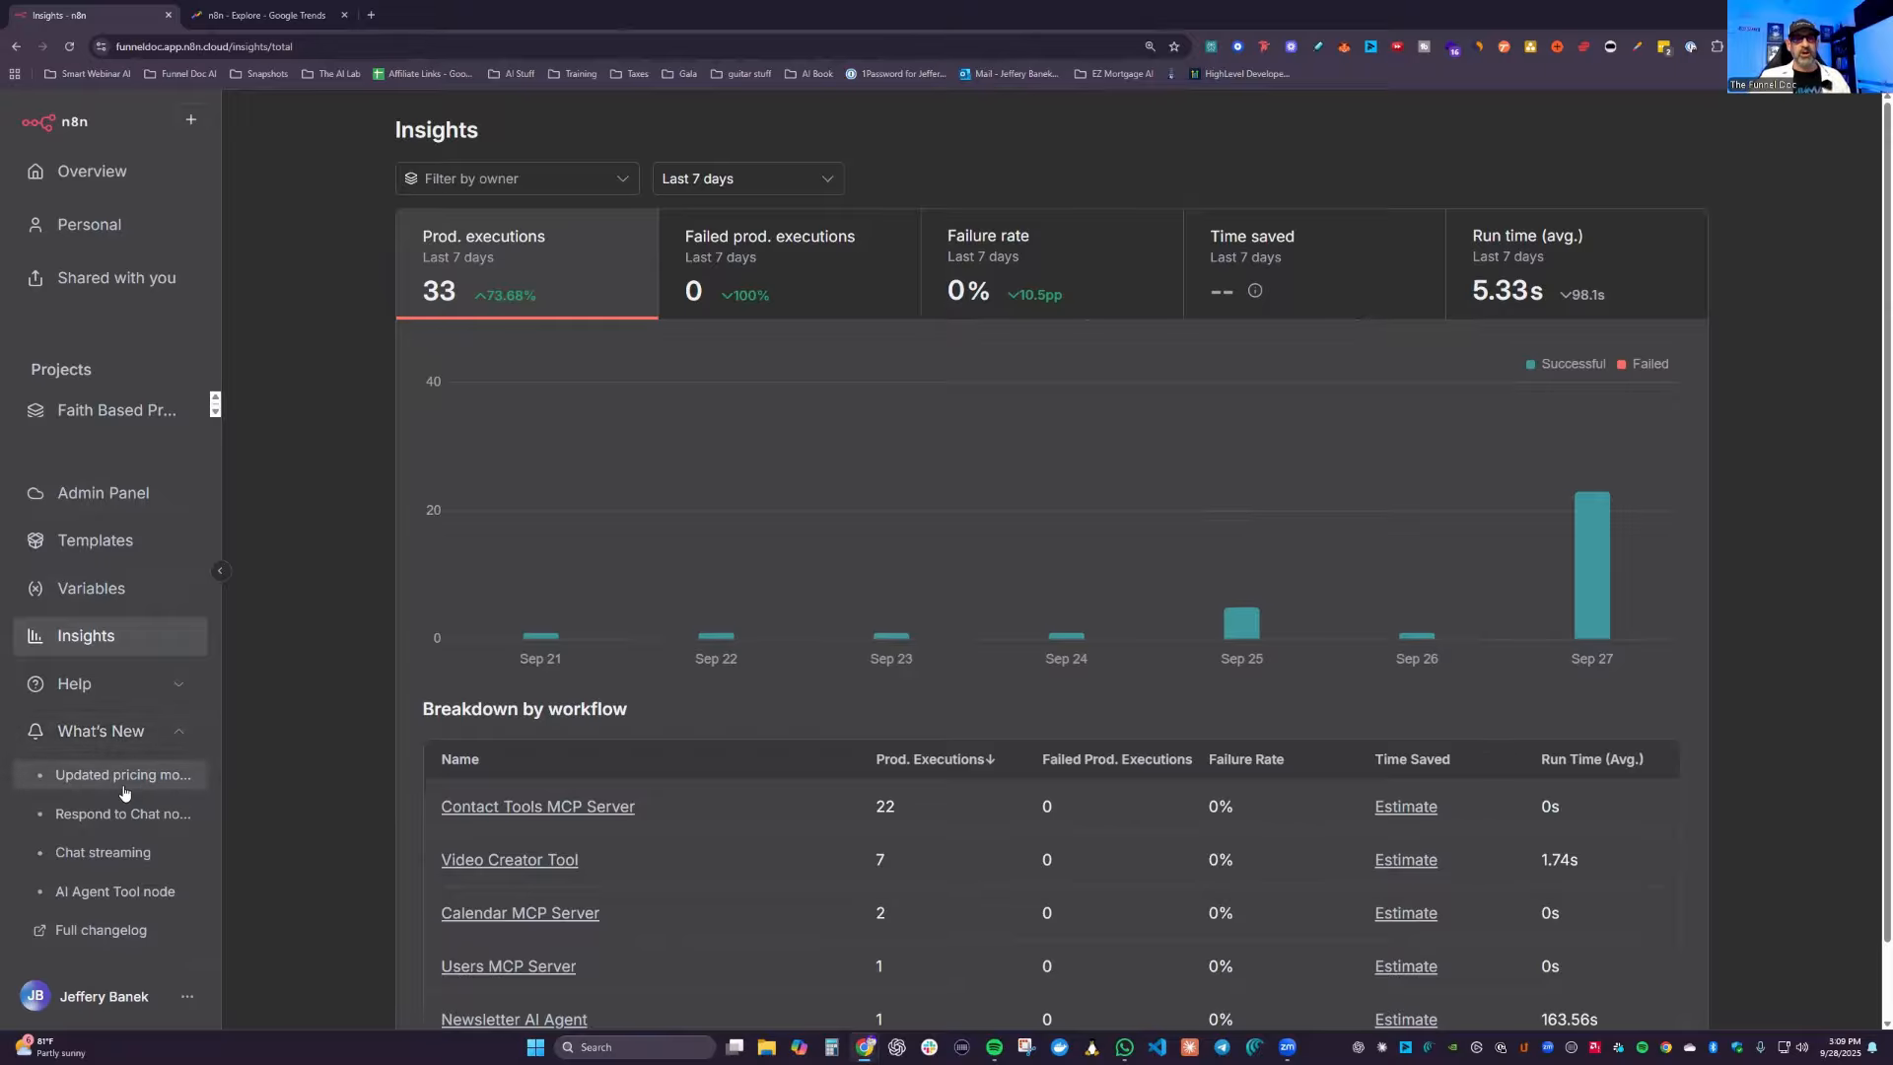
left_click(156, 893)
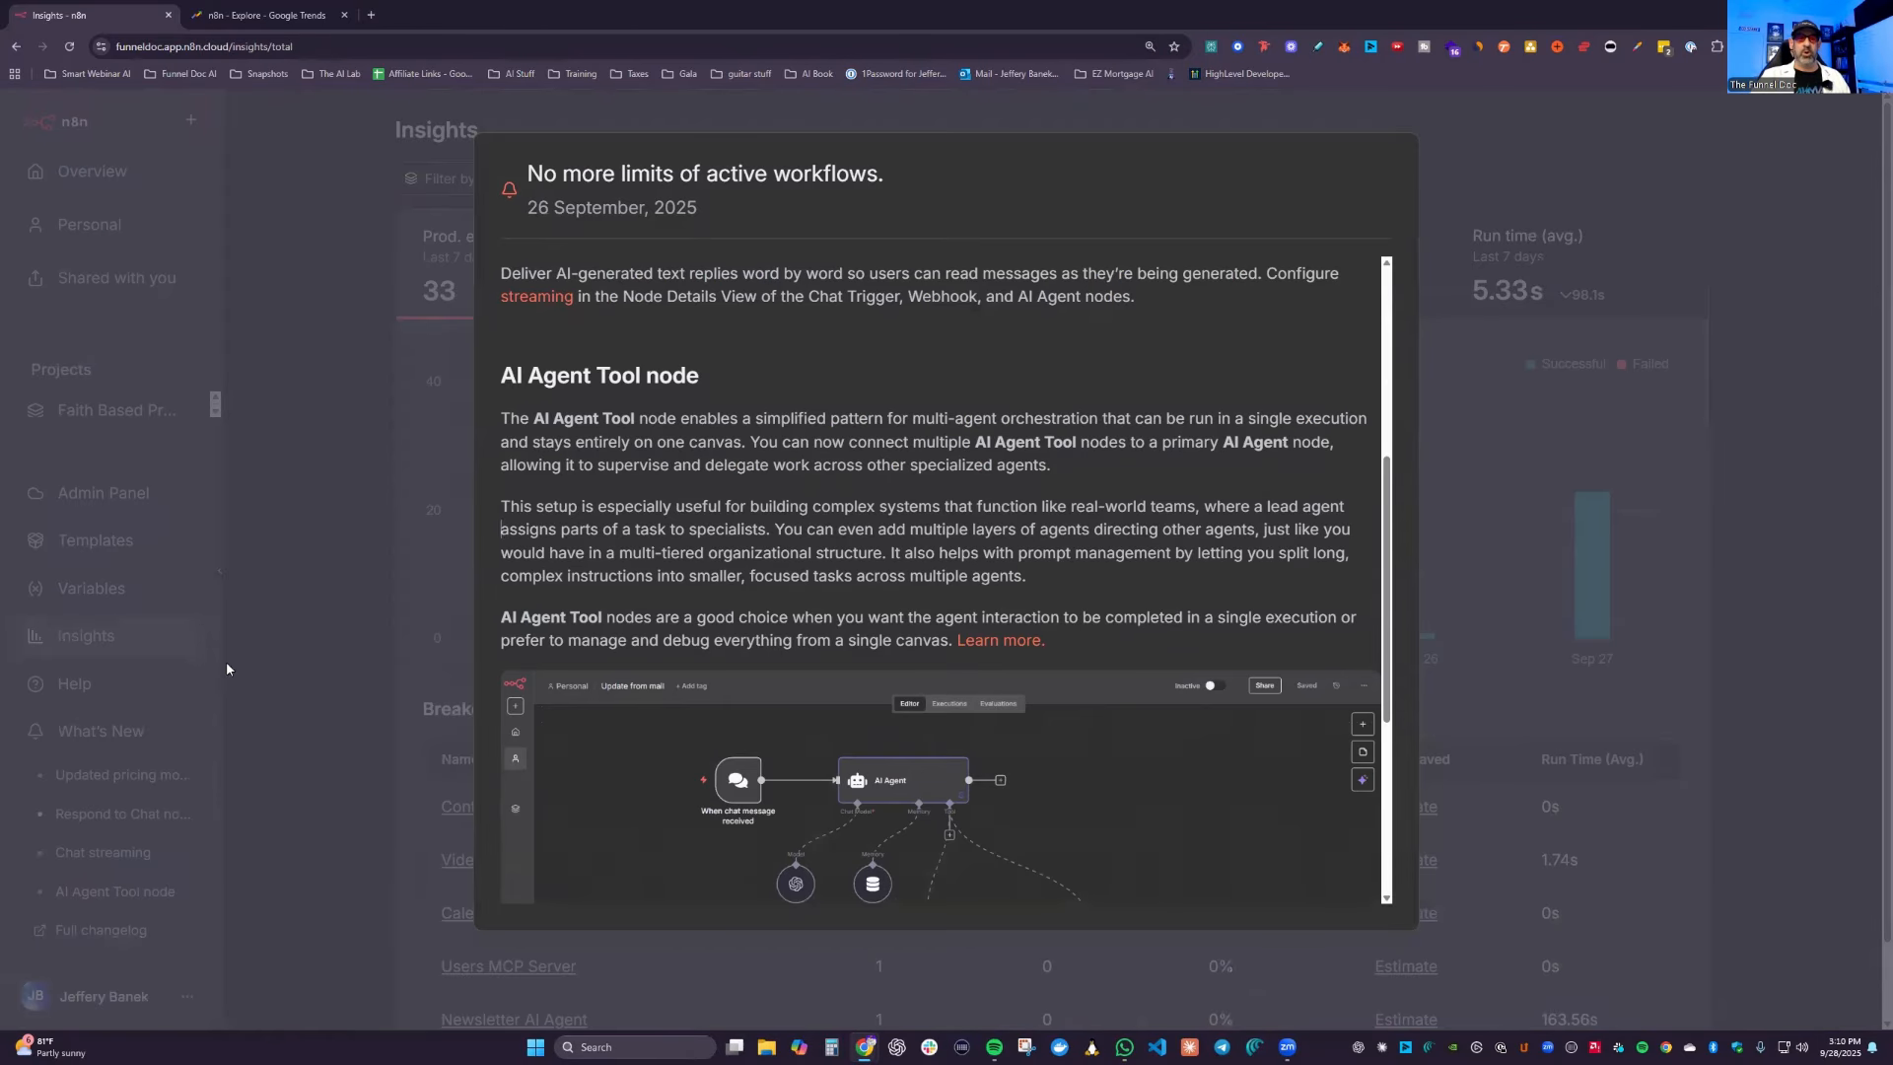
left_click(226, 668)
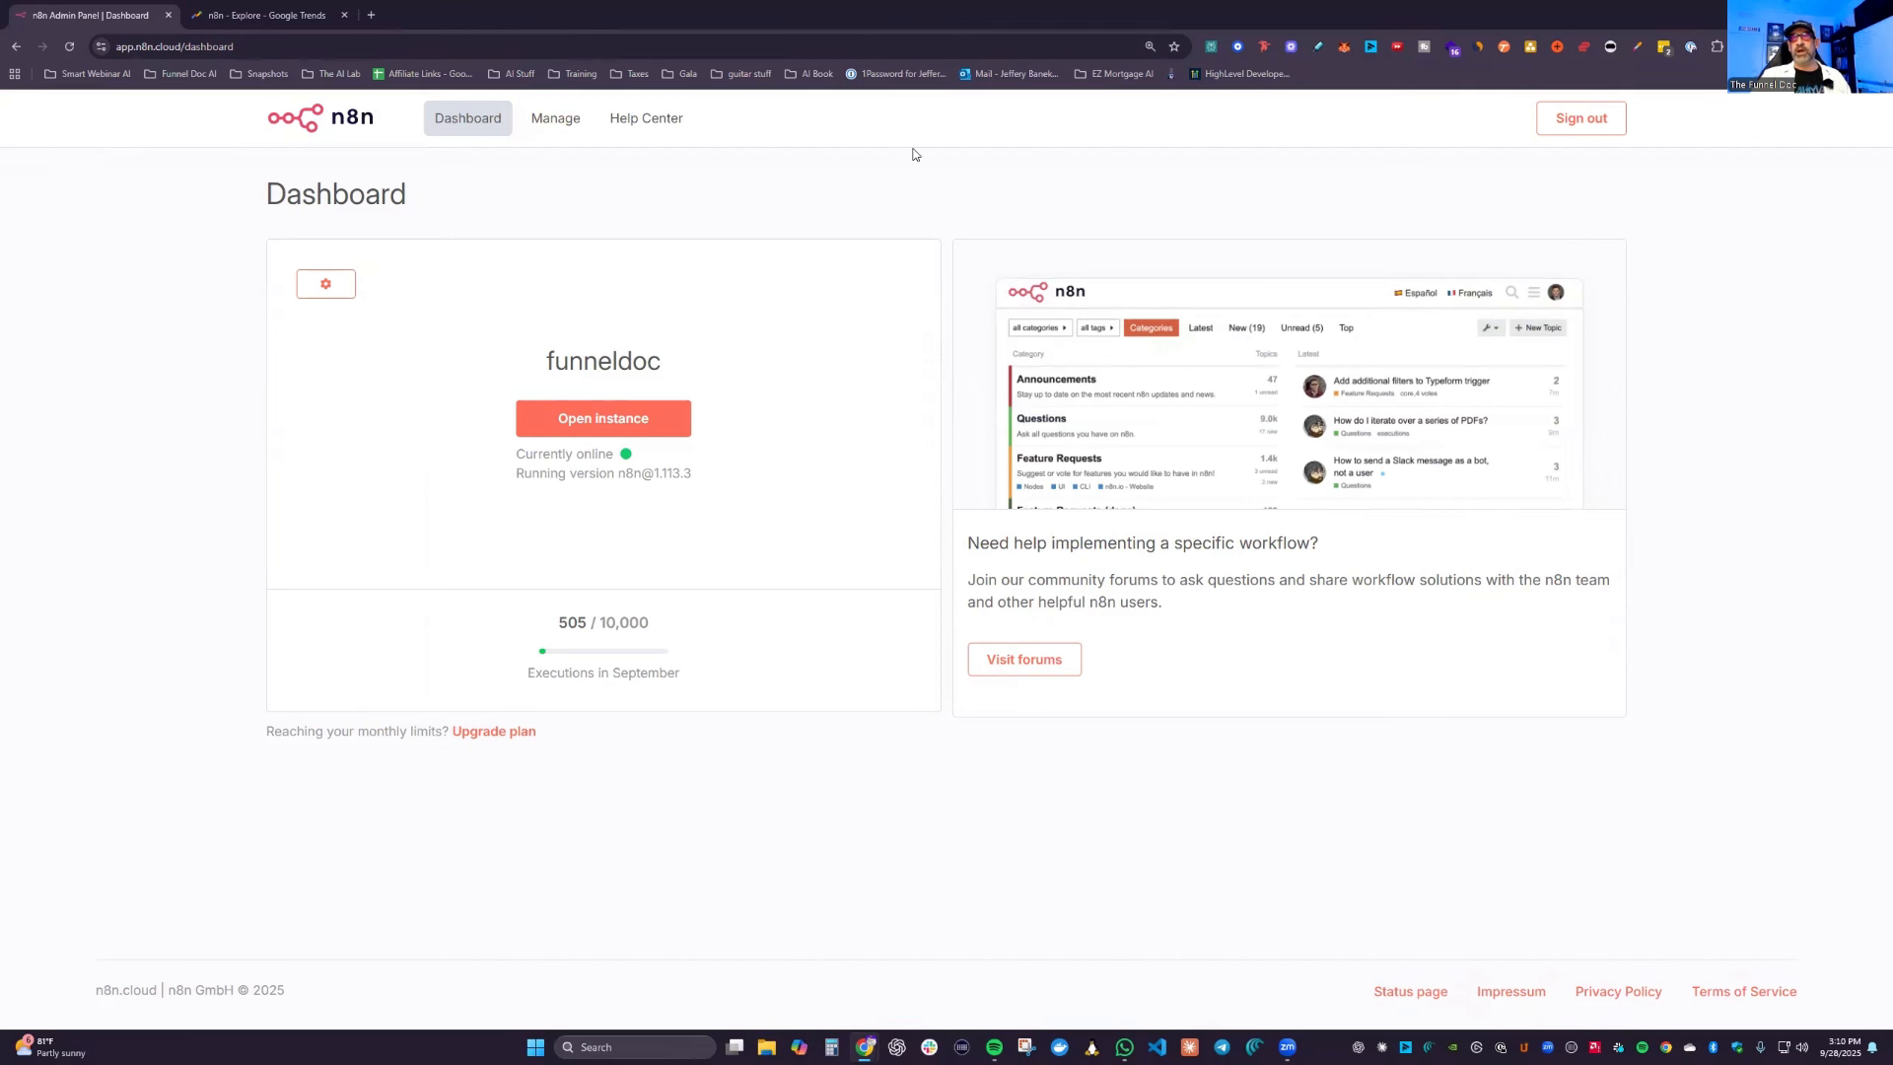
Step: Open the funneldoc instance's workspace settings from the admin dashboard, check the available n8n versions, and return to the dashboard
left_click(326, 284)
scroll(1499, 532, "down", 2)
left_click(1225, 407)
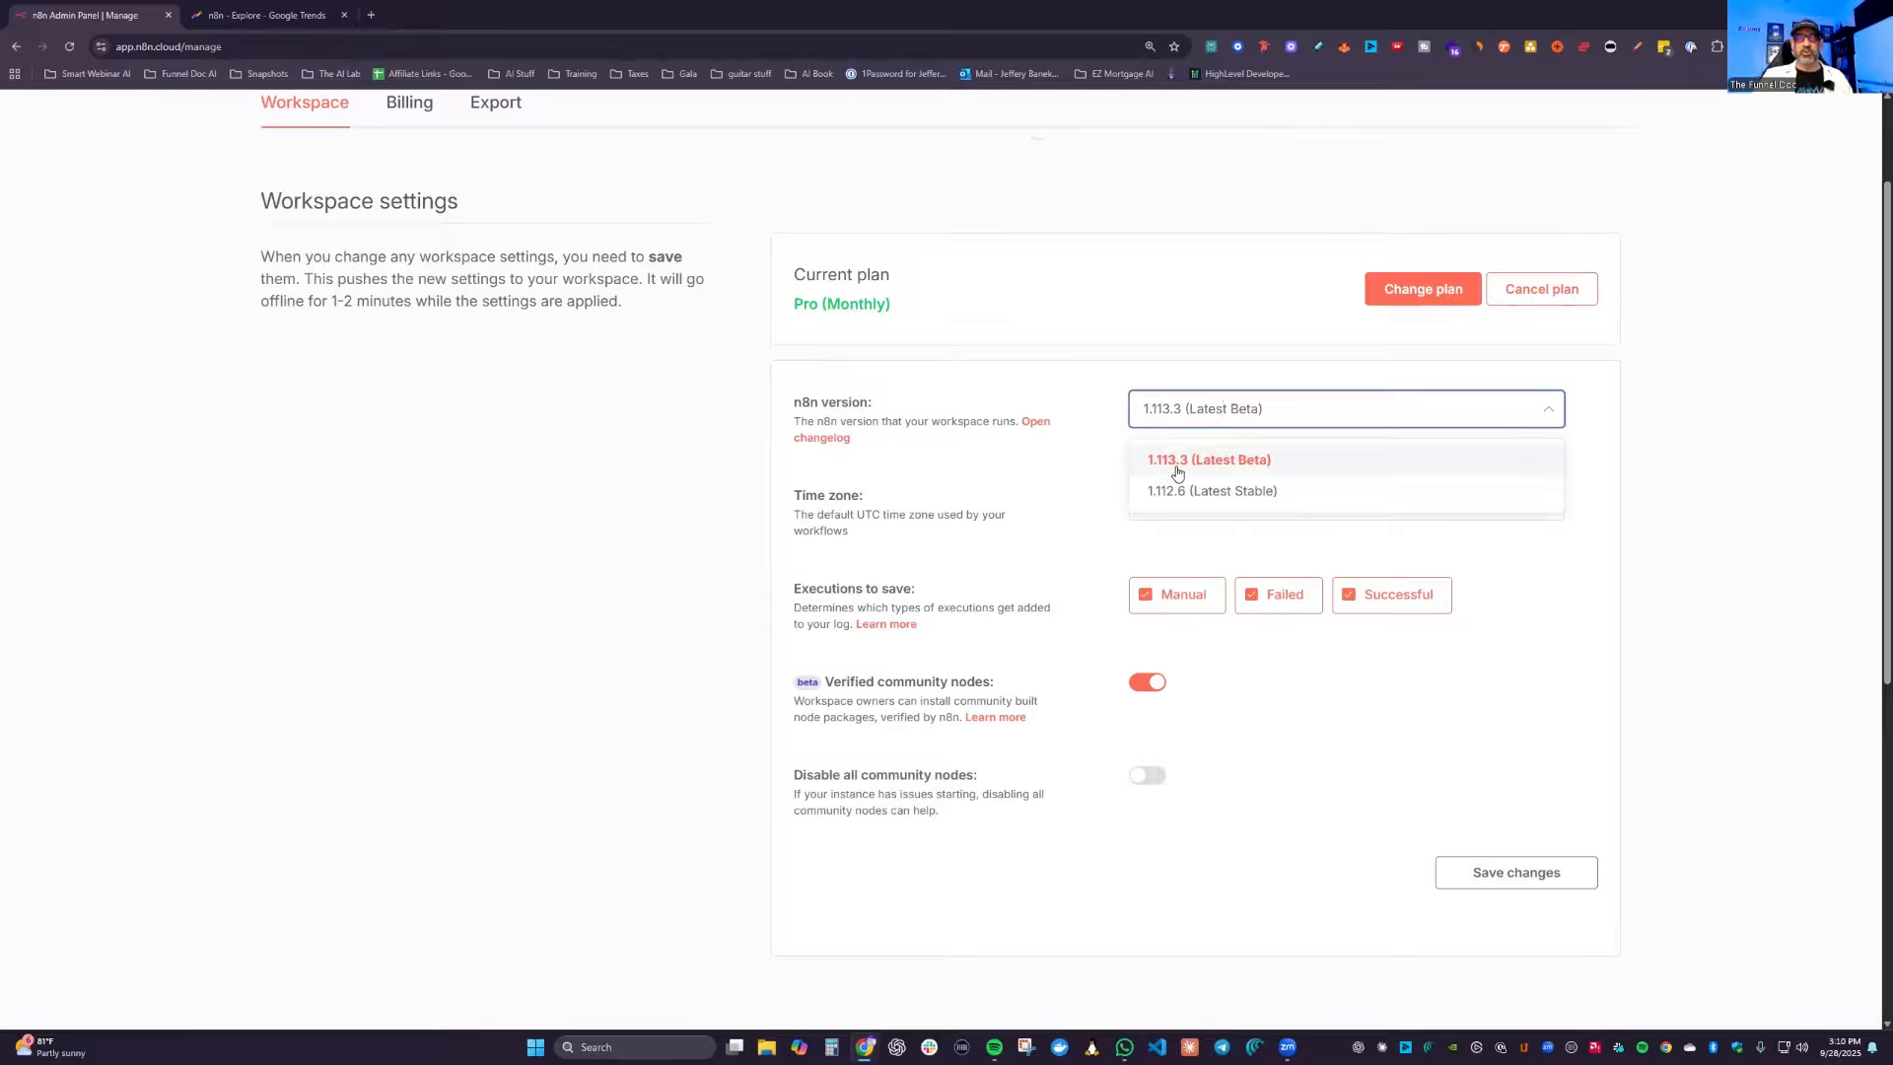
left_click(939, 567)
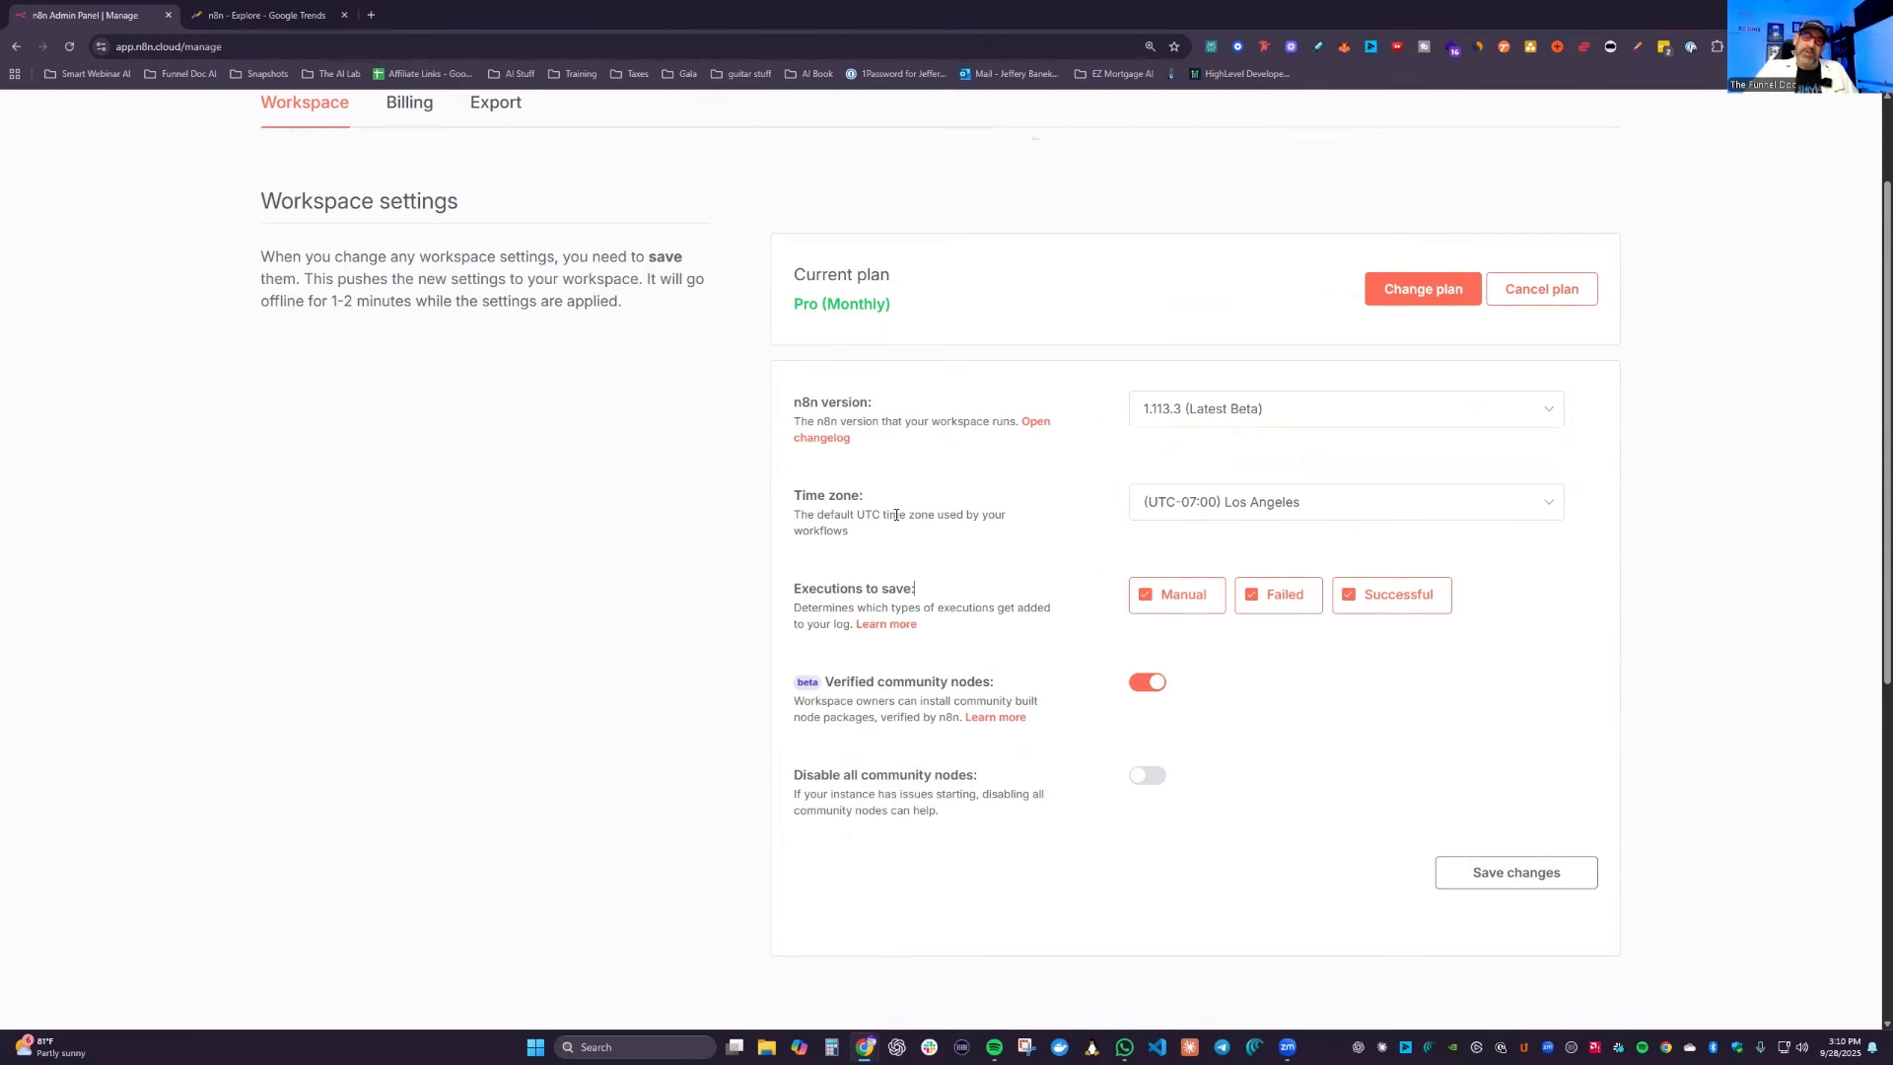
scroll(886, 641, "up", 2)
left_click(339, 129)
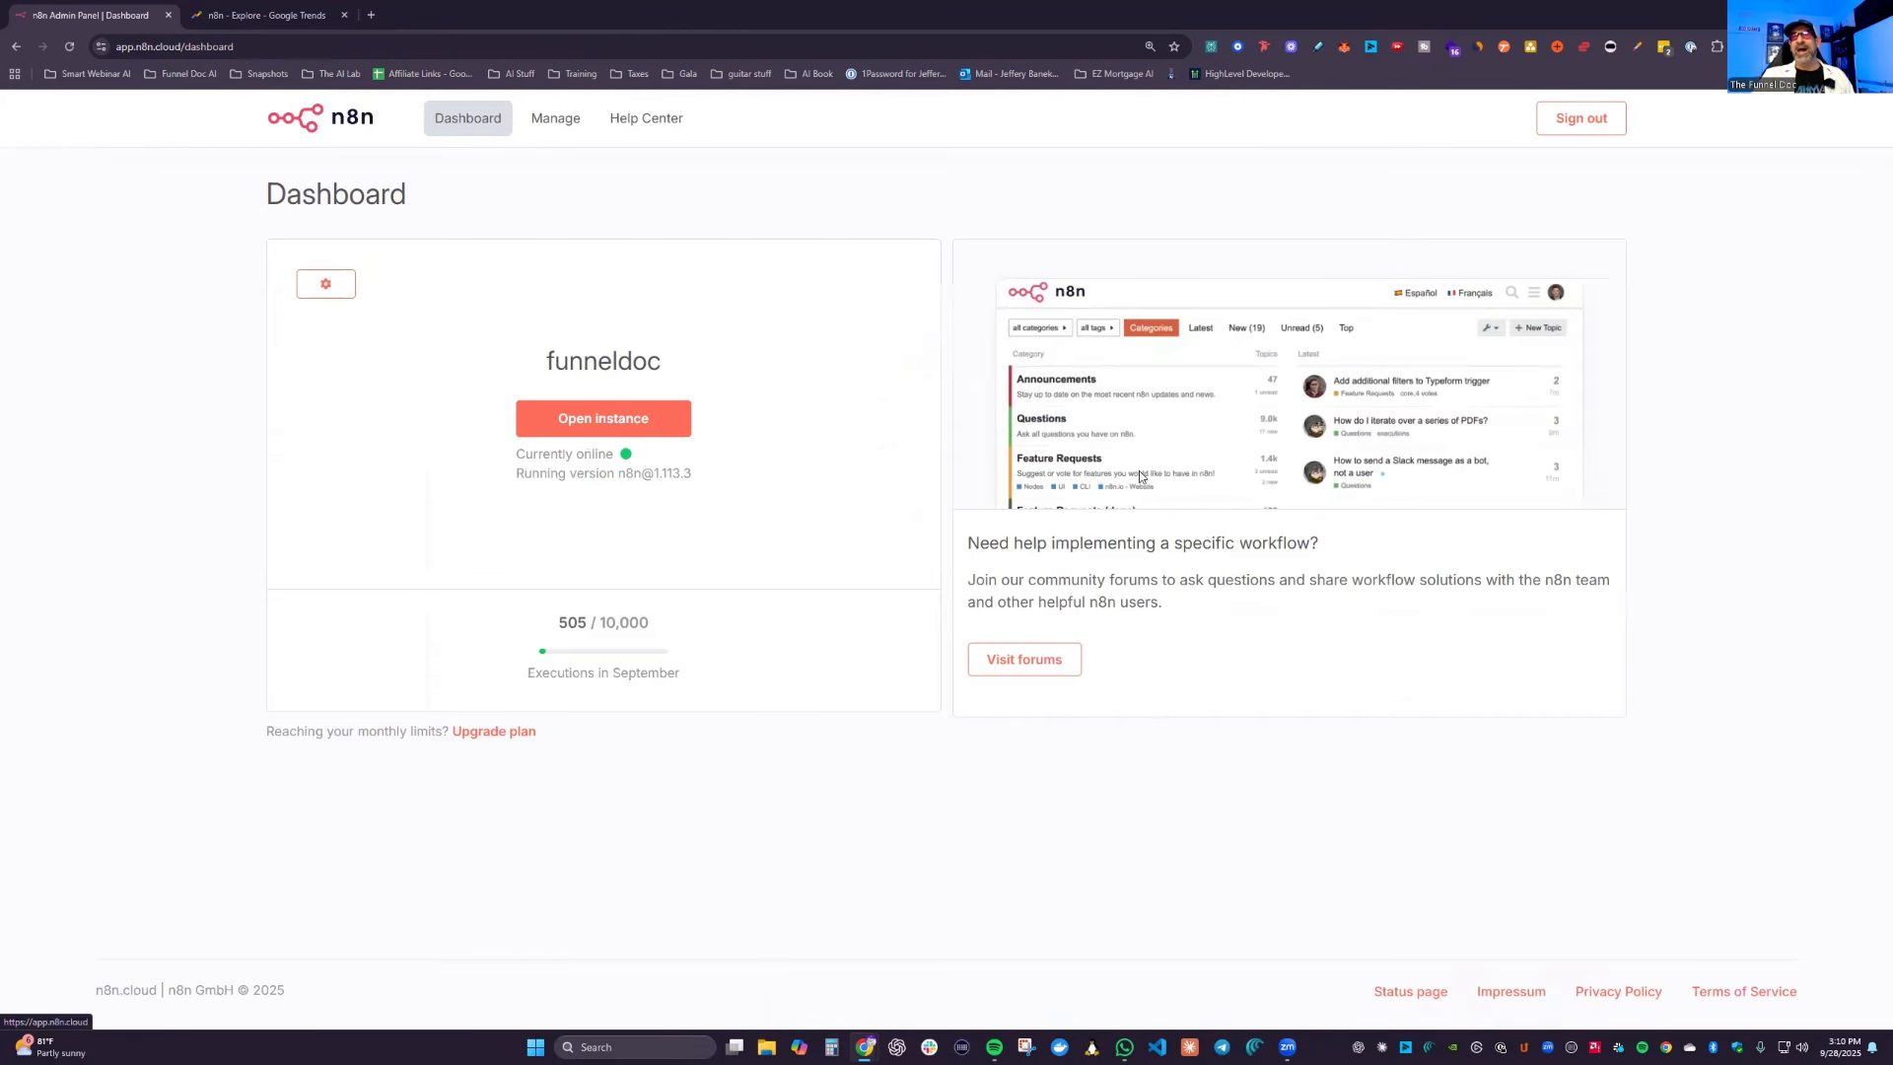
Step: Review the workspace settings on the Manage page again and go back through the dashboard to the n8n instance
left_click(556, 119)
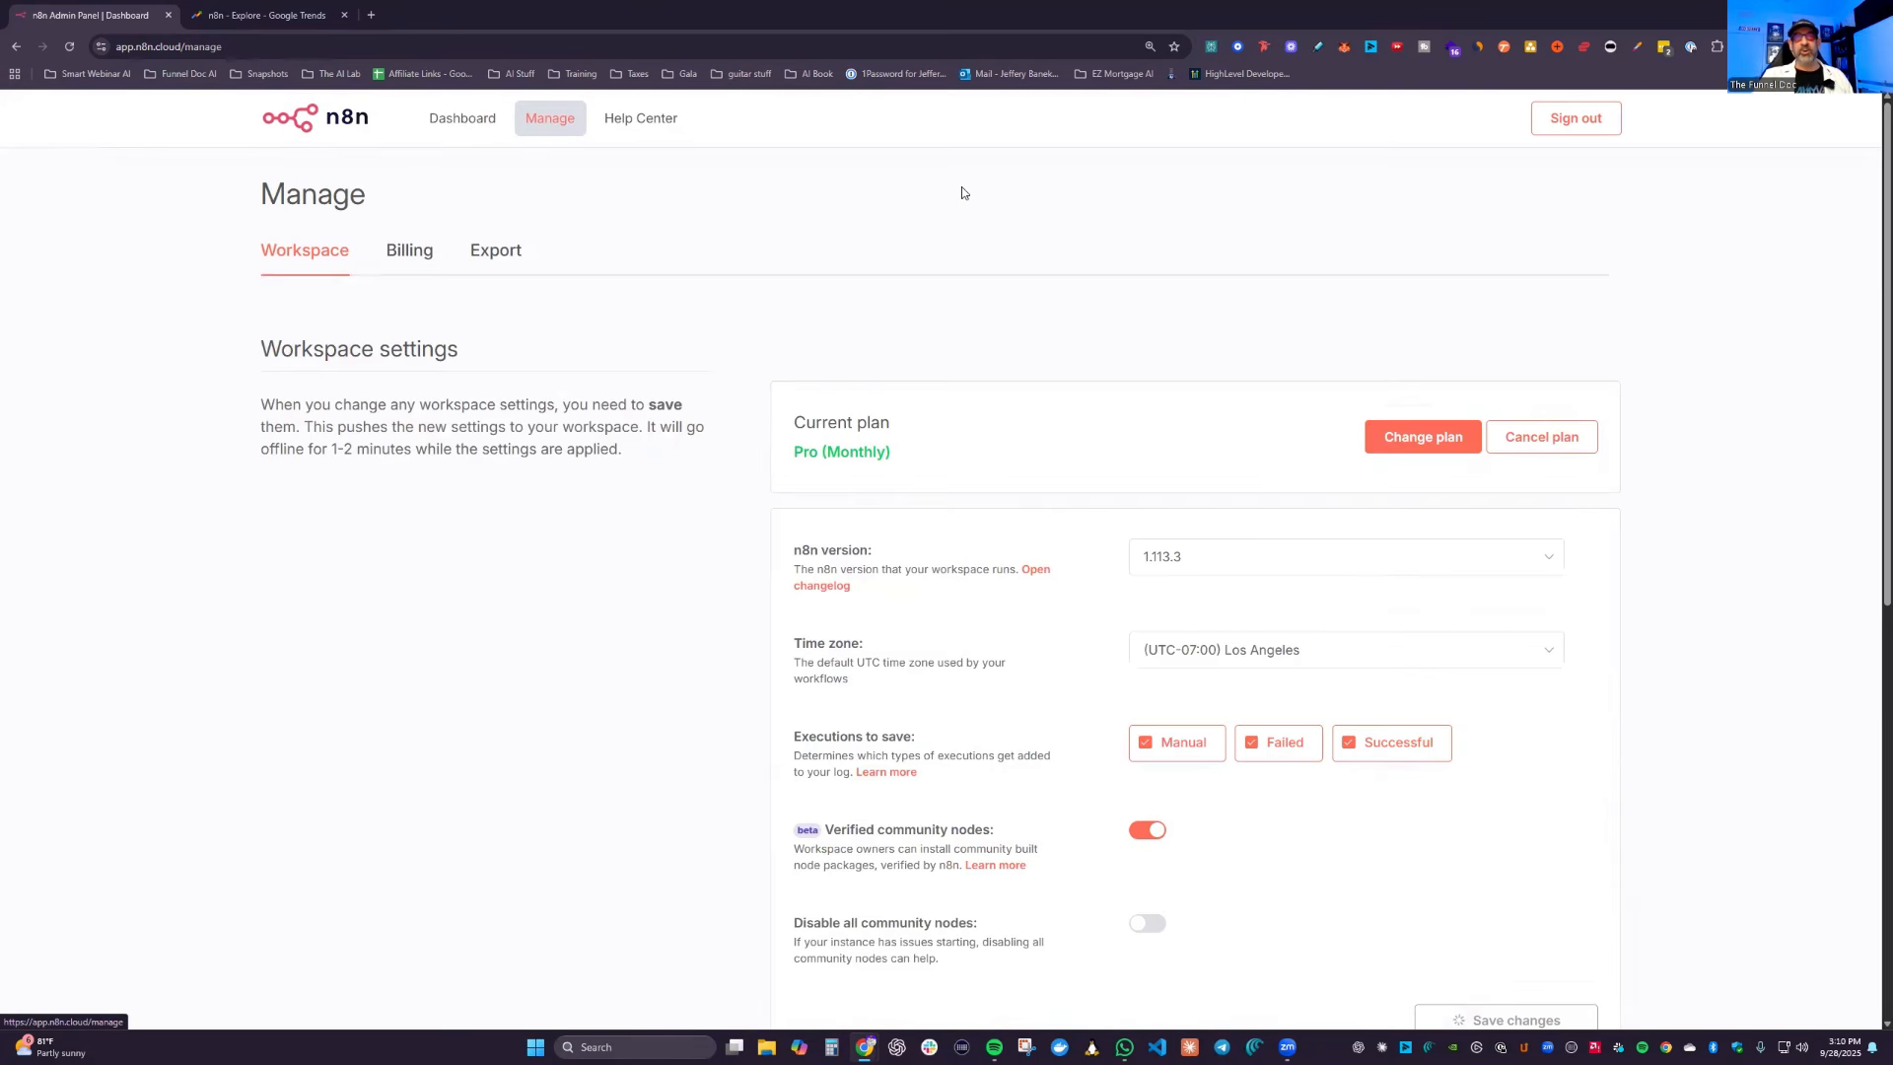
scroll(1380, 424, "down", 2)
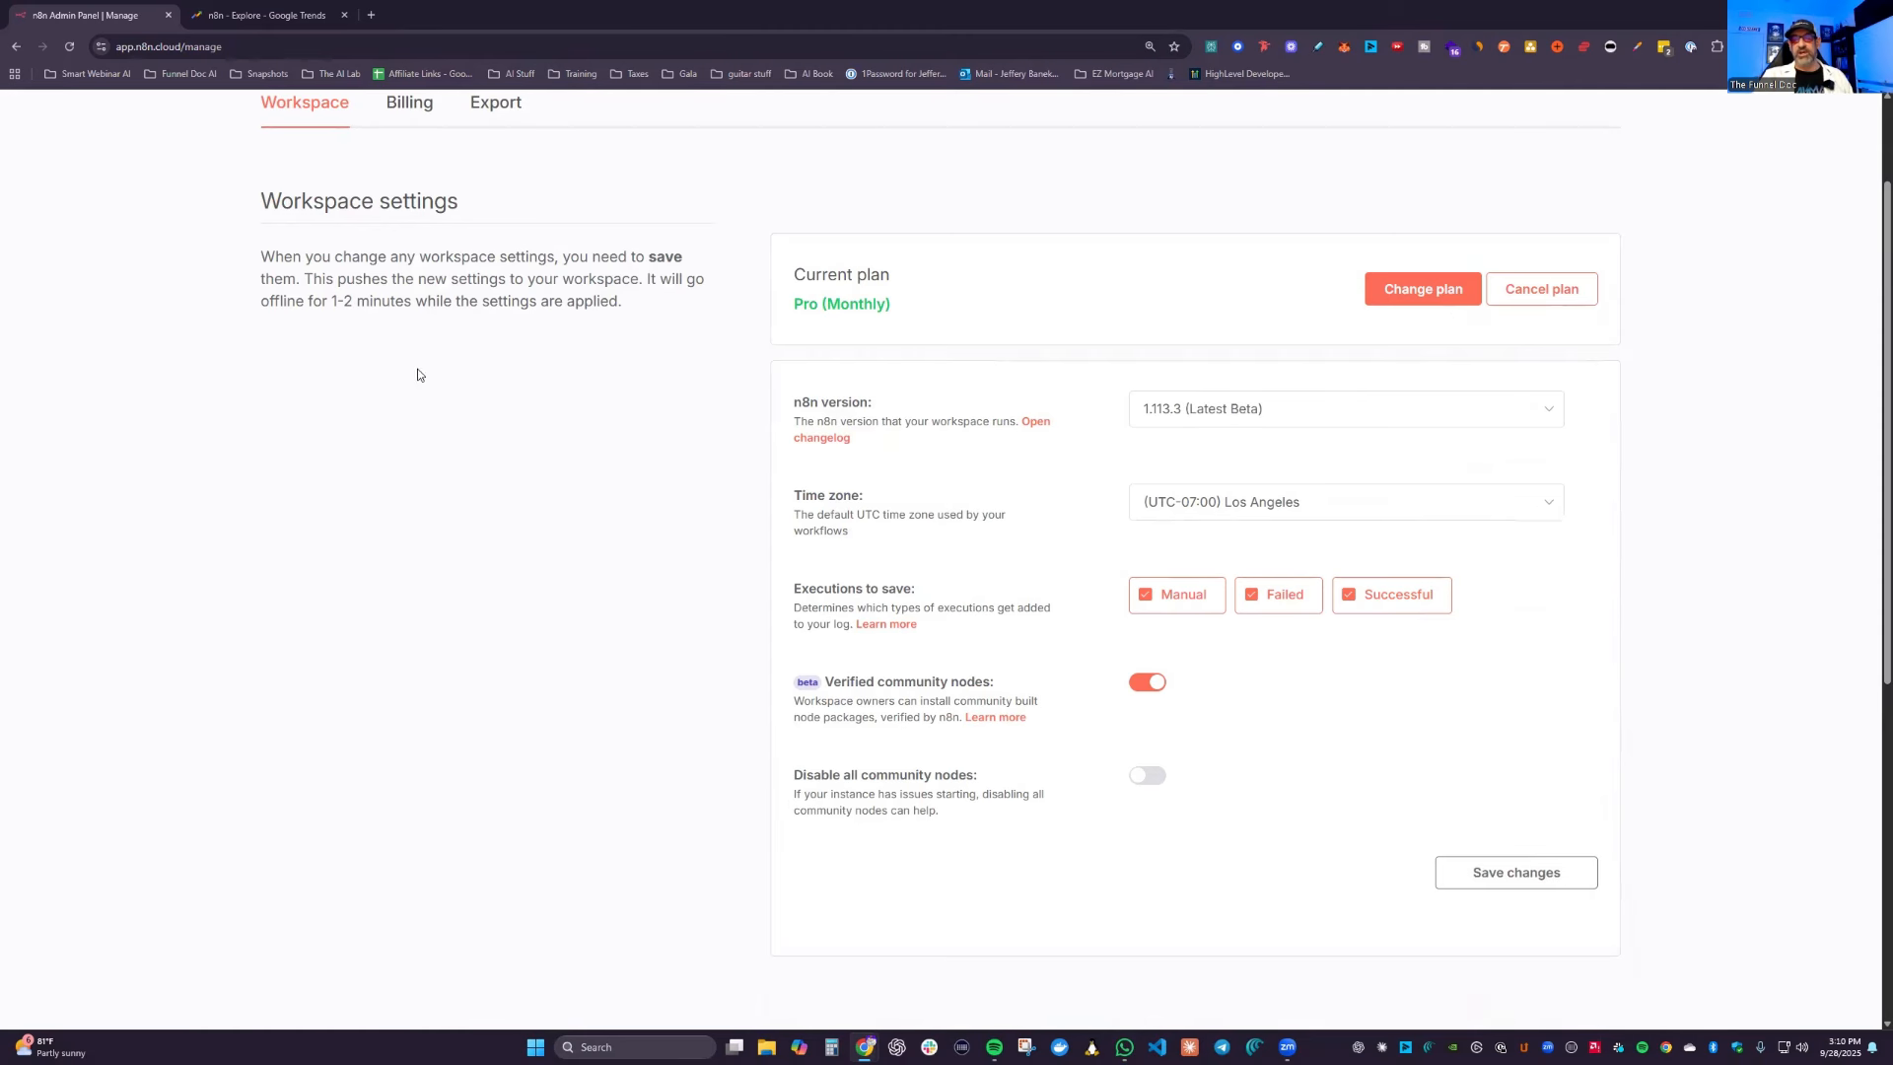
scroll(493, 335, "up", 2)
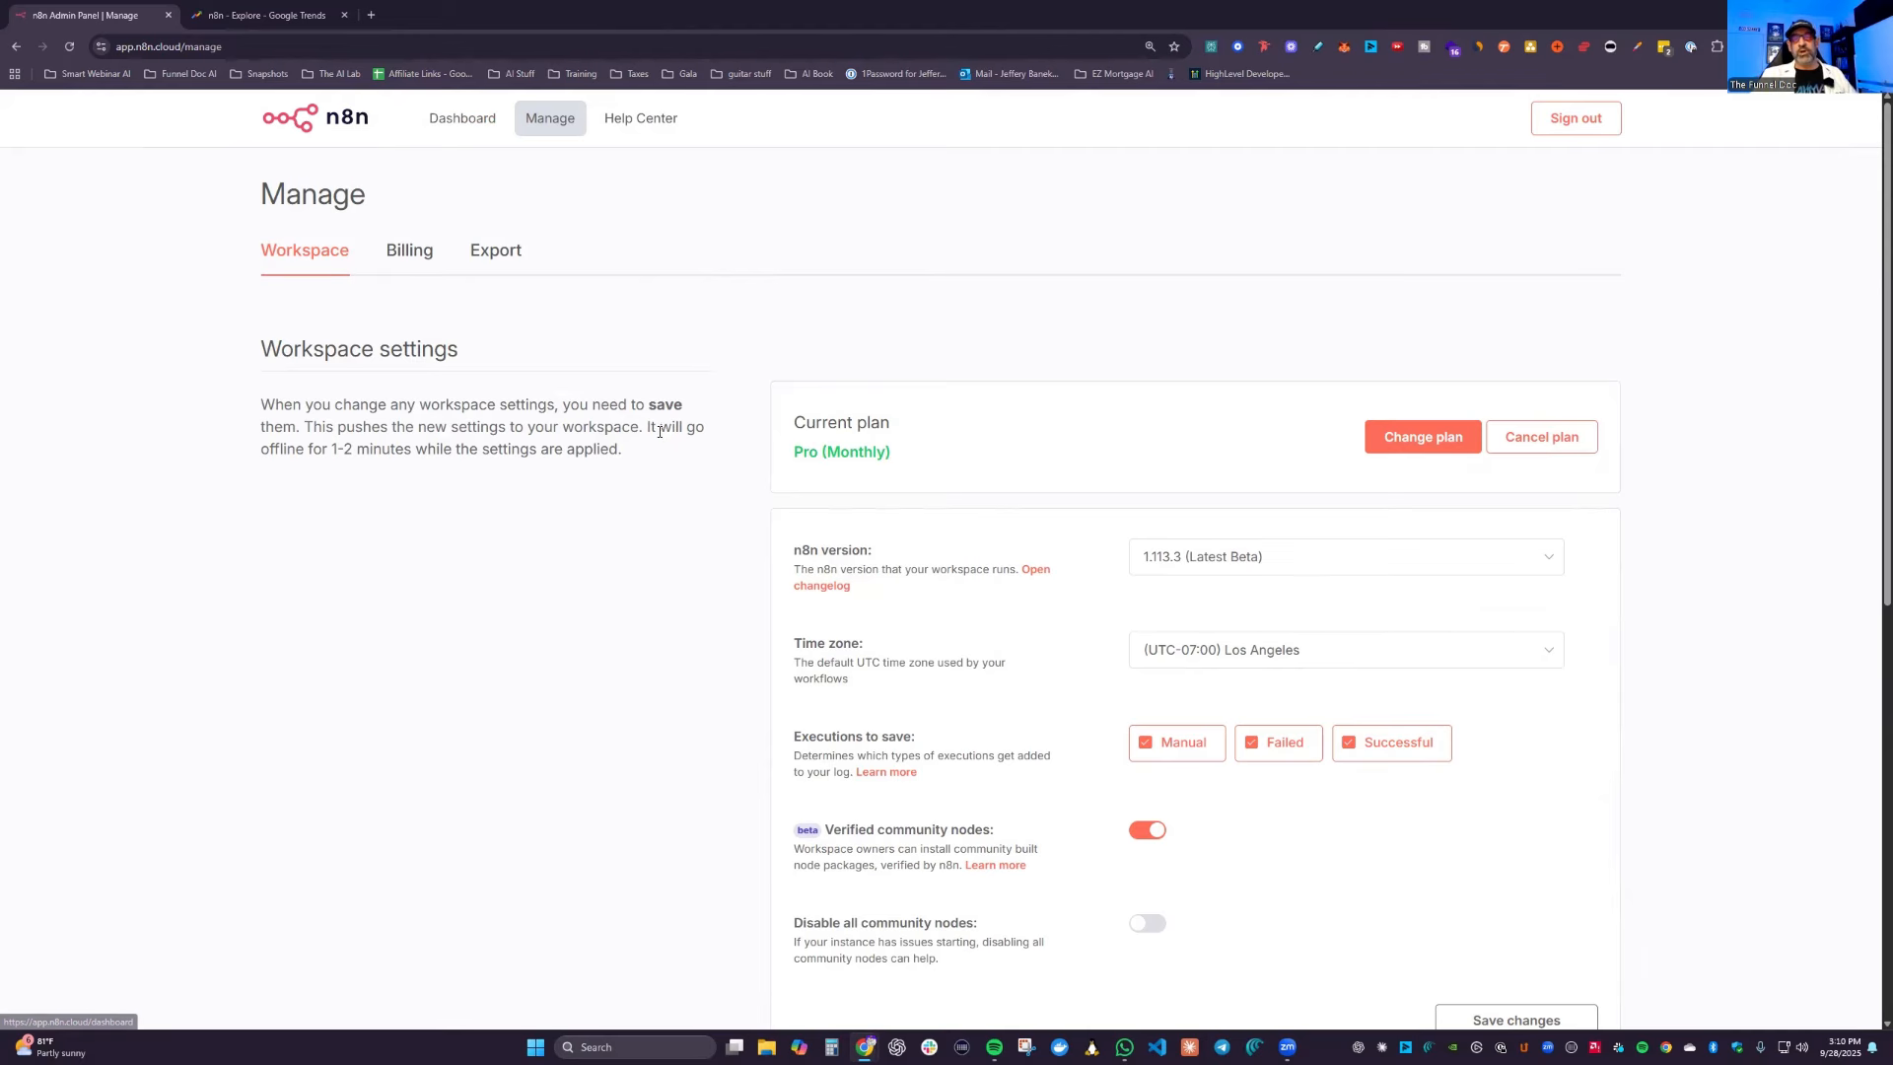
left_click(462, 120)
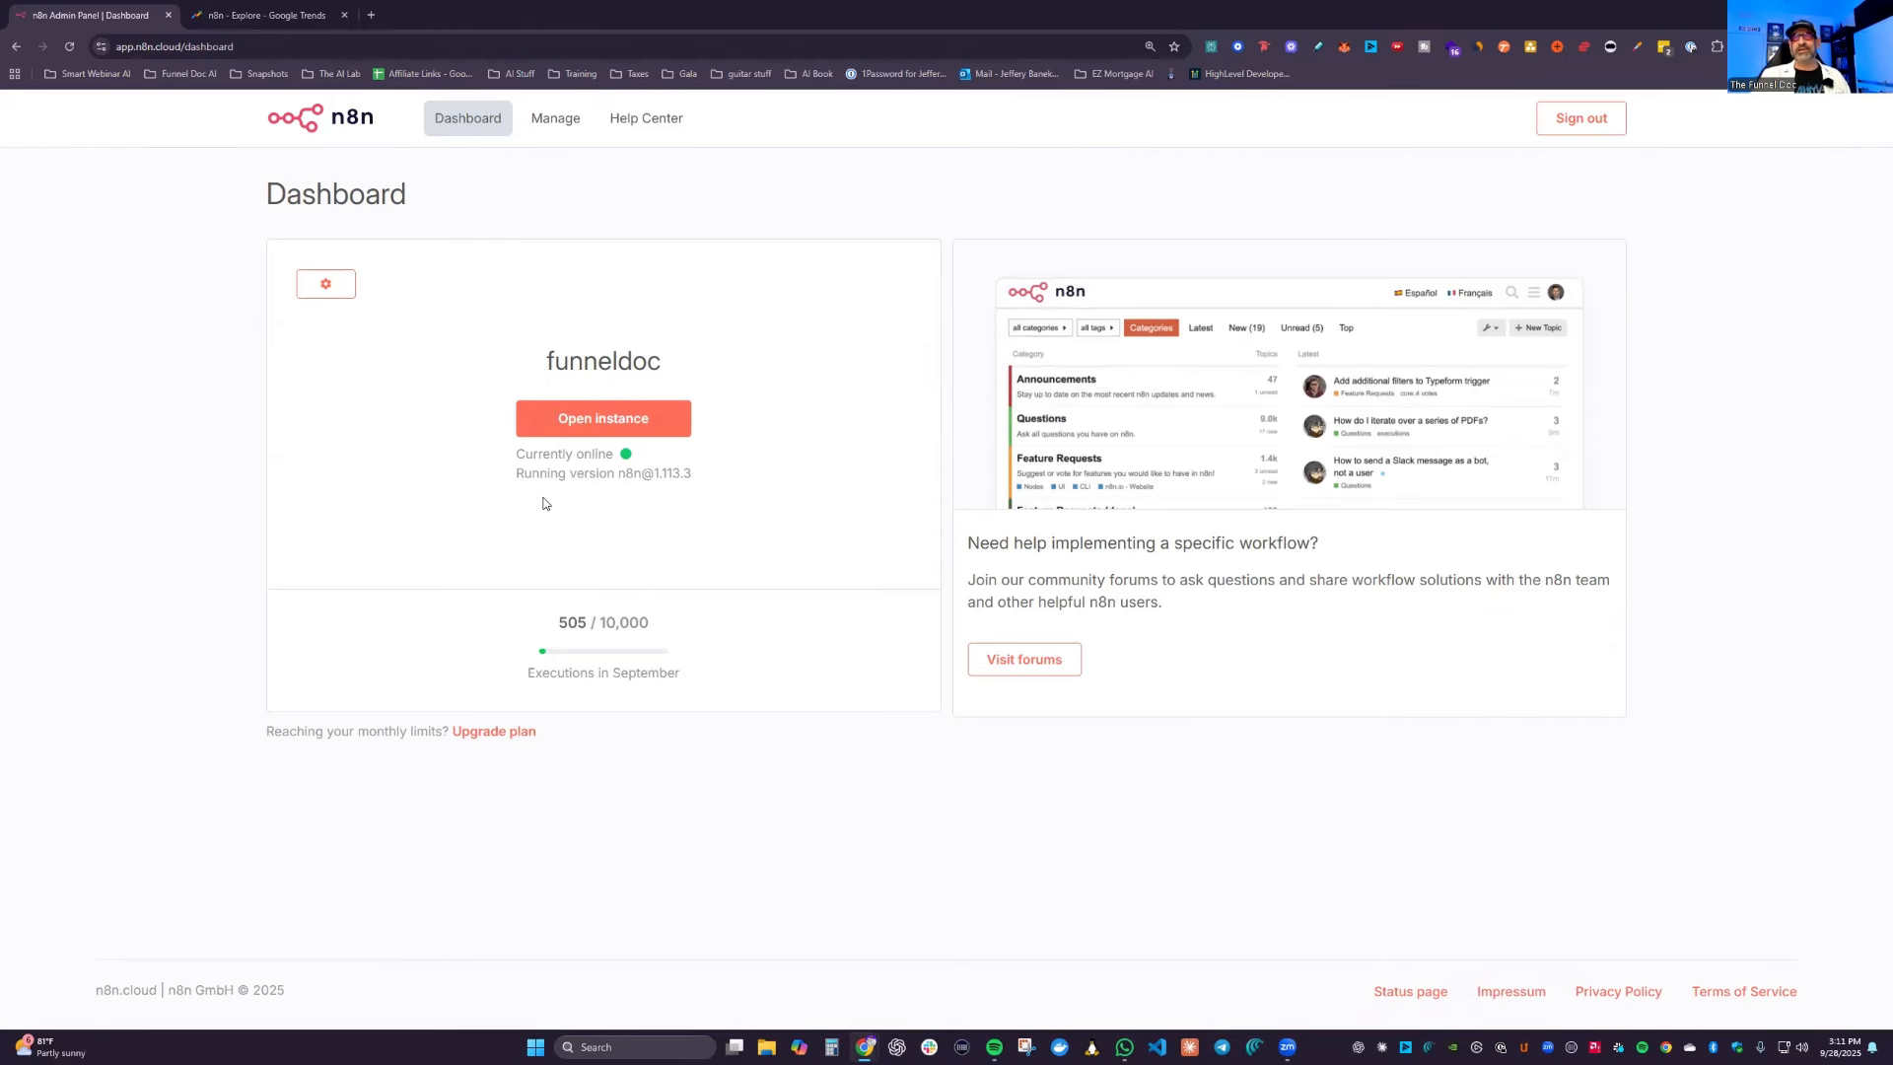
left_click(641, 431)
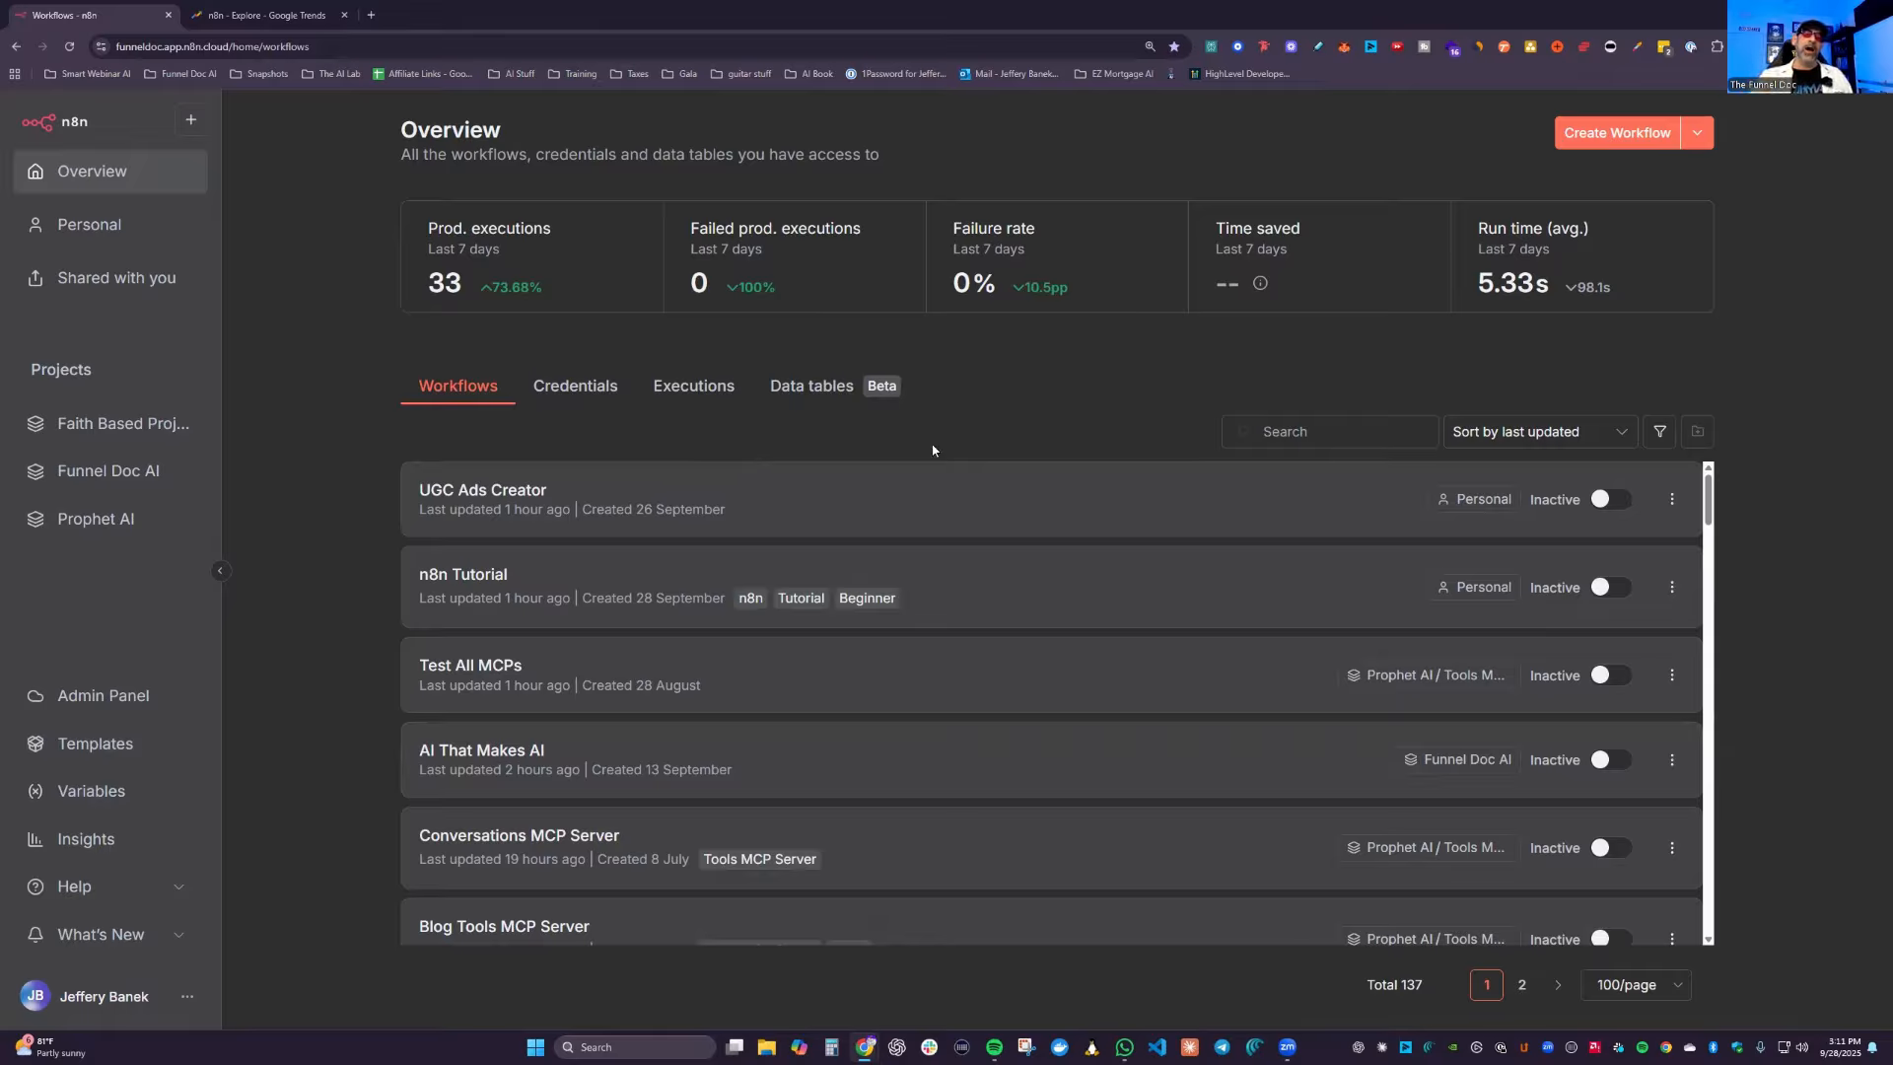
Step: Look at the help resources again and open the account's personal settings
left_click(109, 888)
left_click(197, 999)
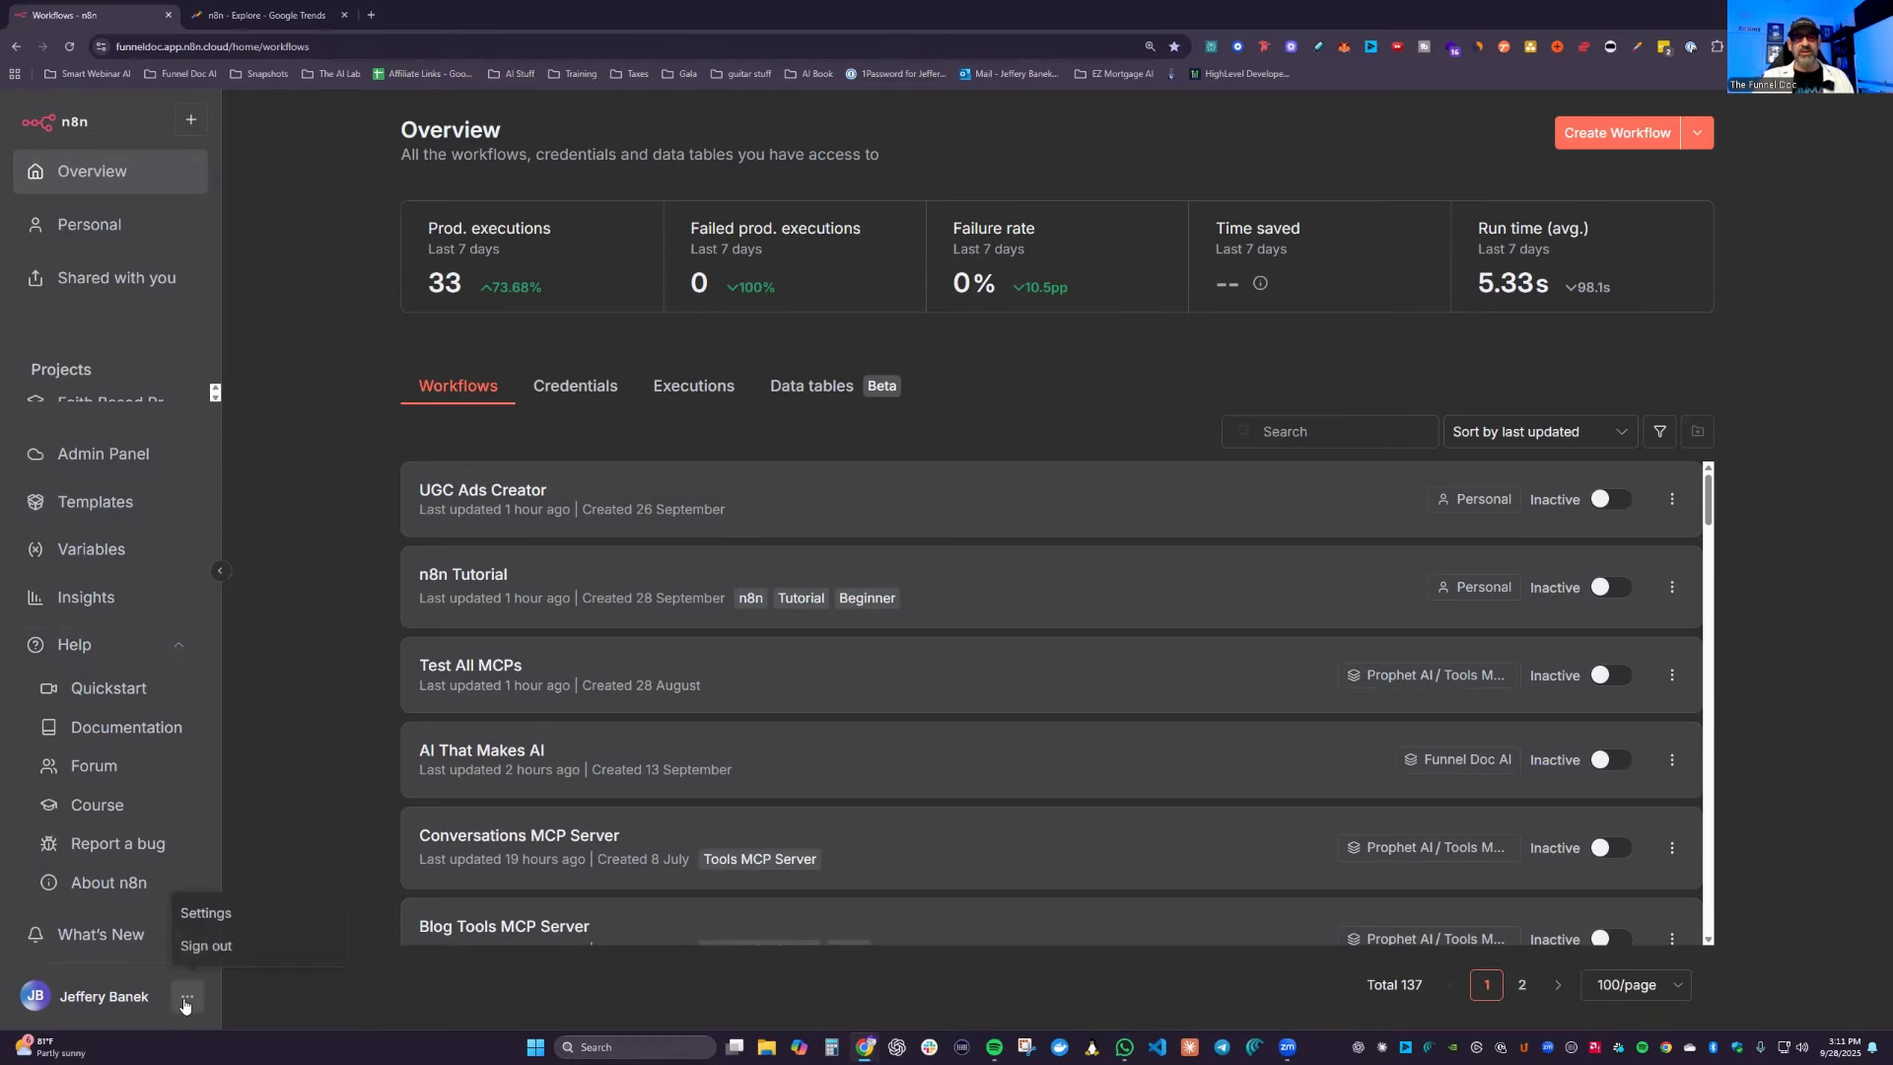
left_click(203, 913)
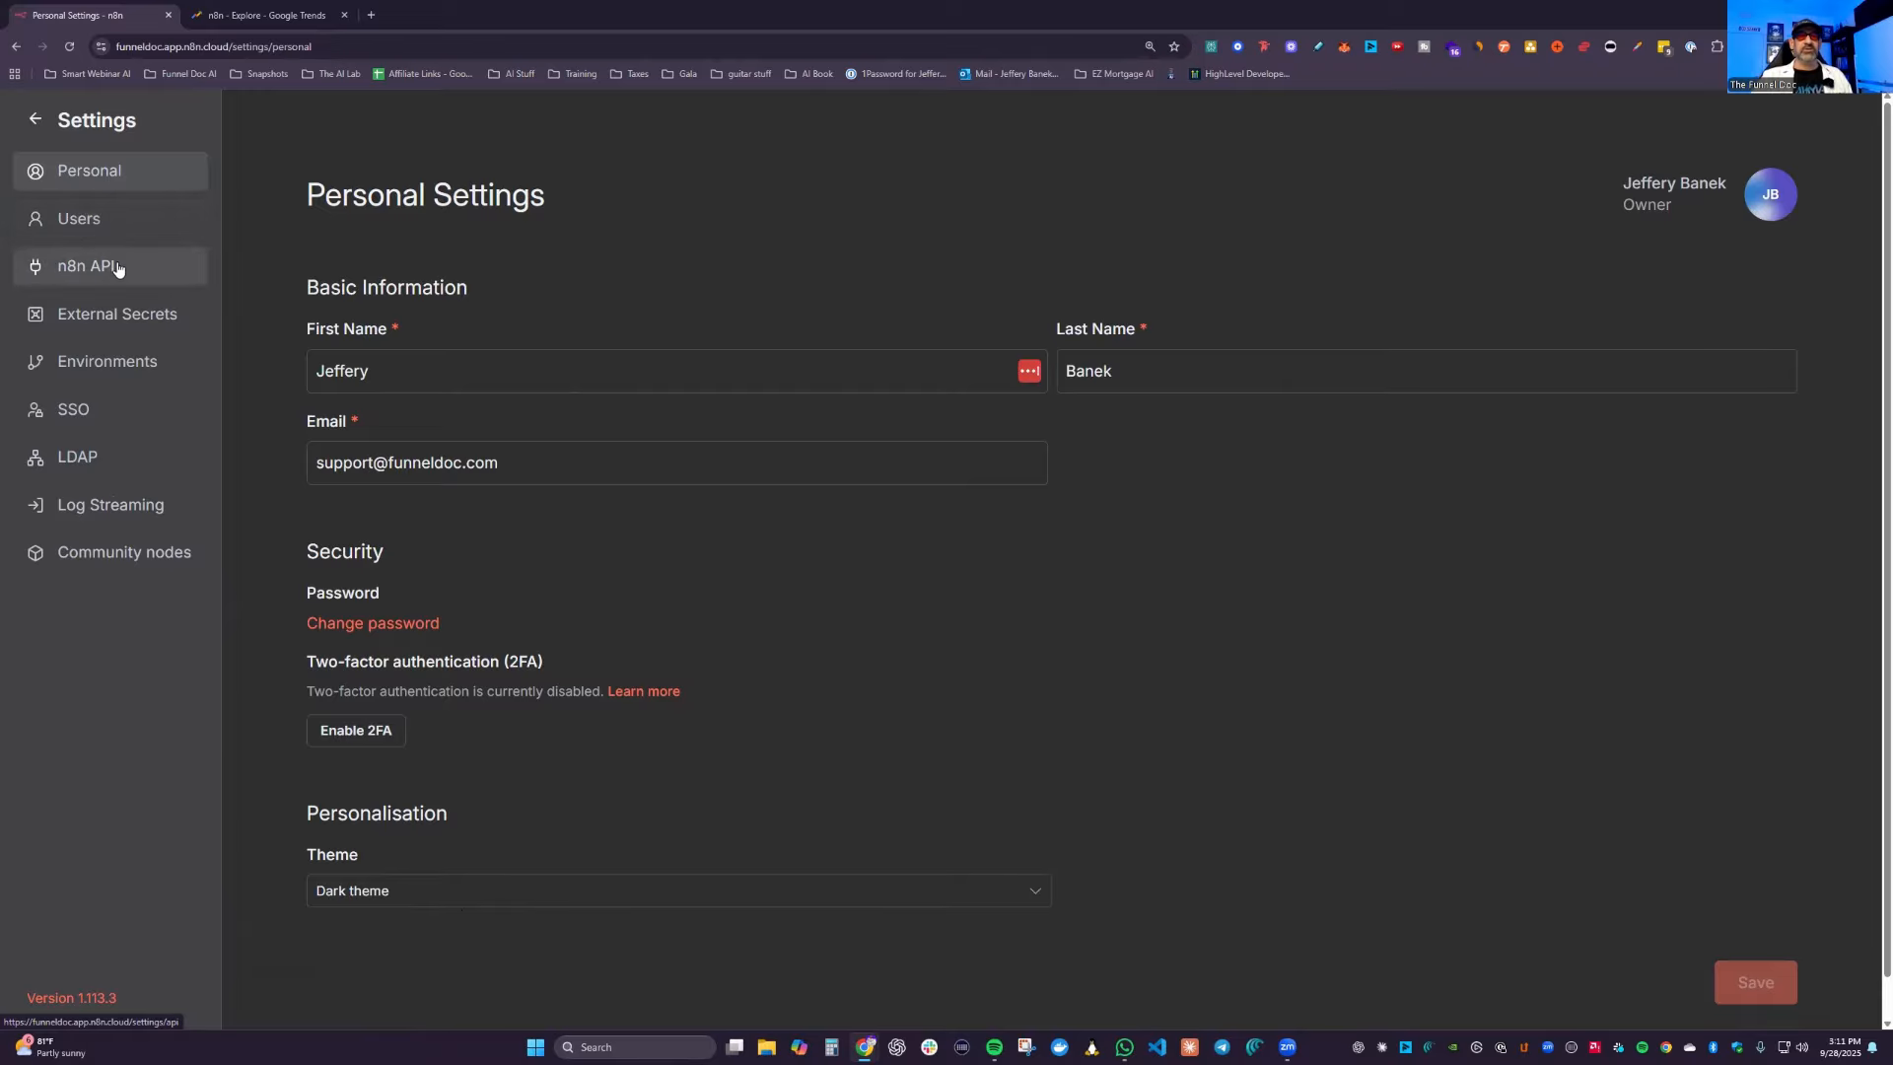
Step: View the n8n API settings and the installed community nodes with their versions, and return to the workspace overview
left_click(83, 270)
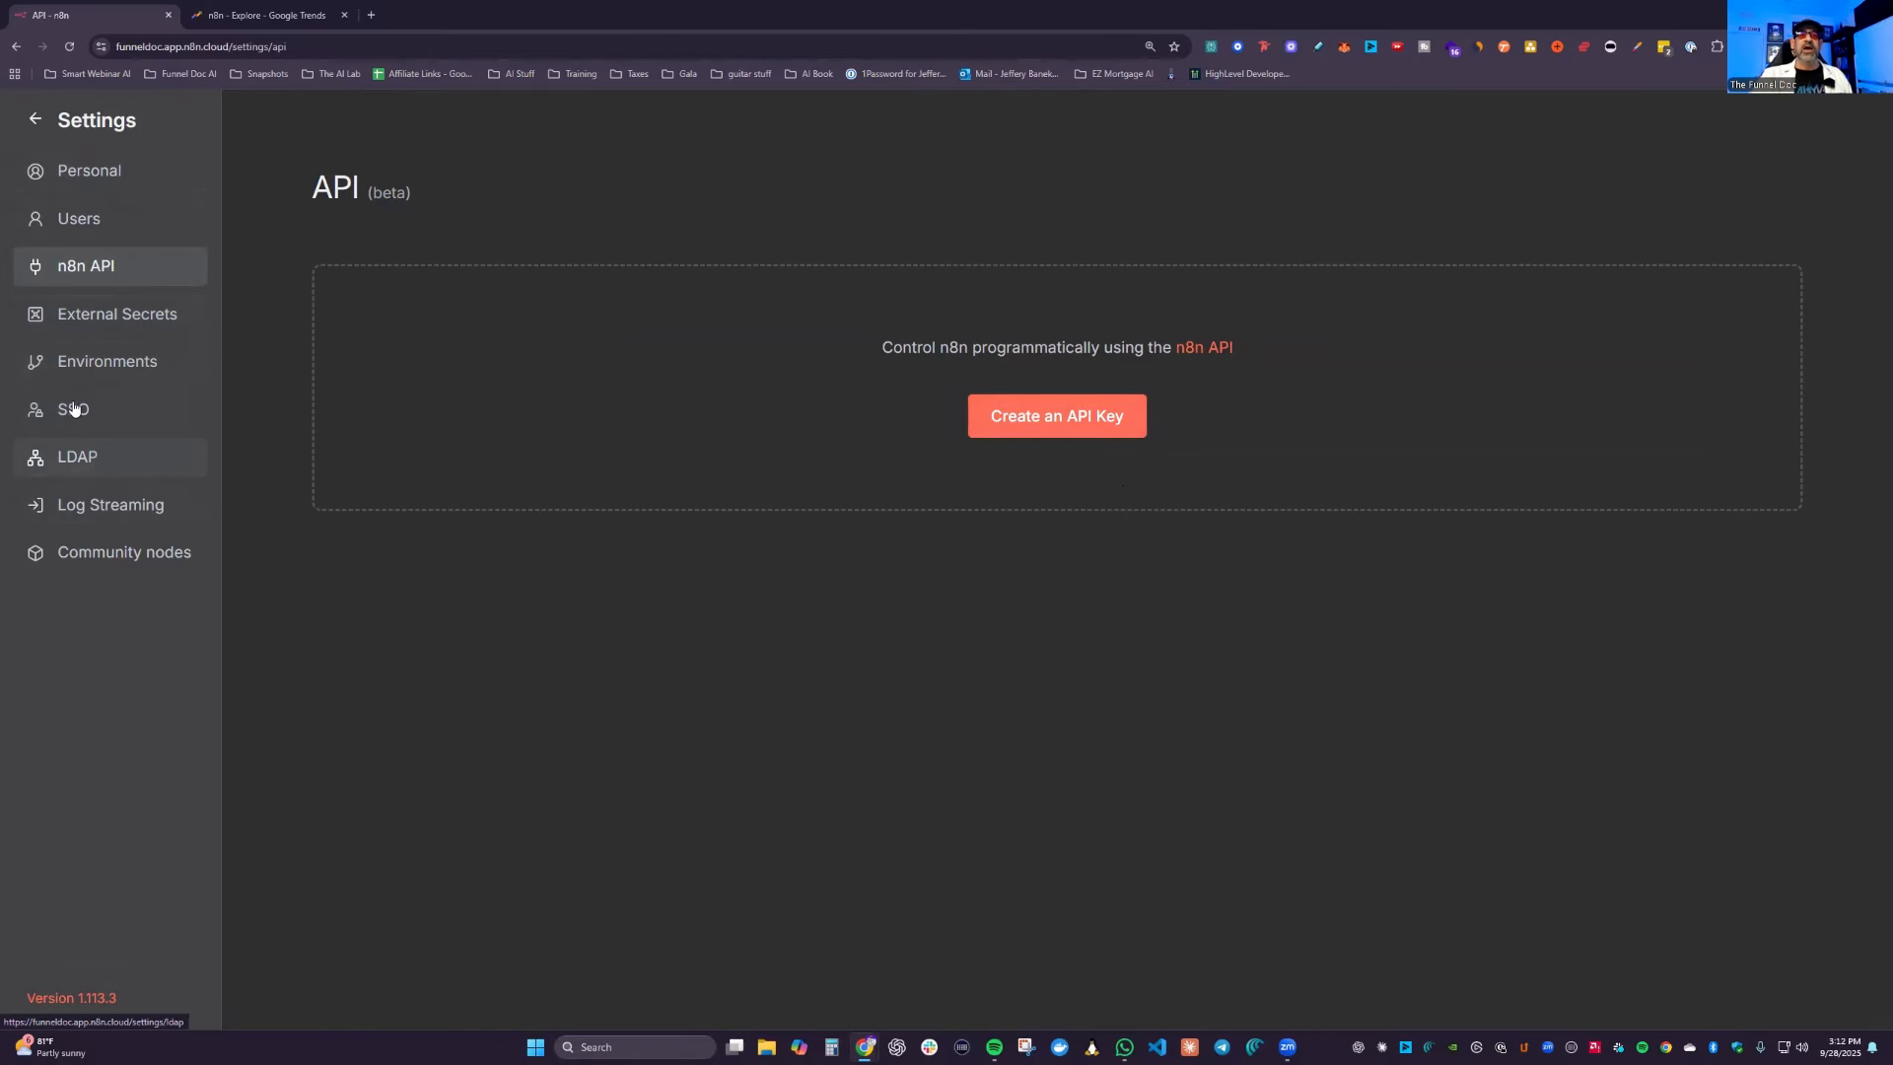
left_click(122, 562)
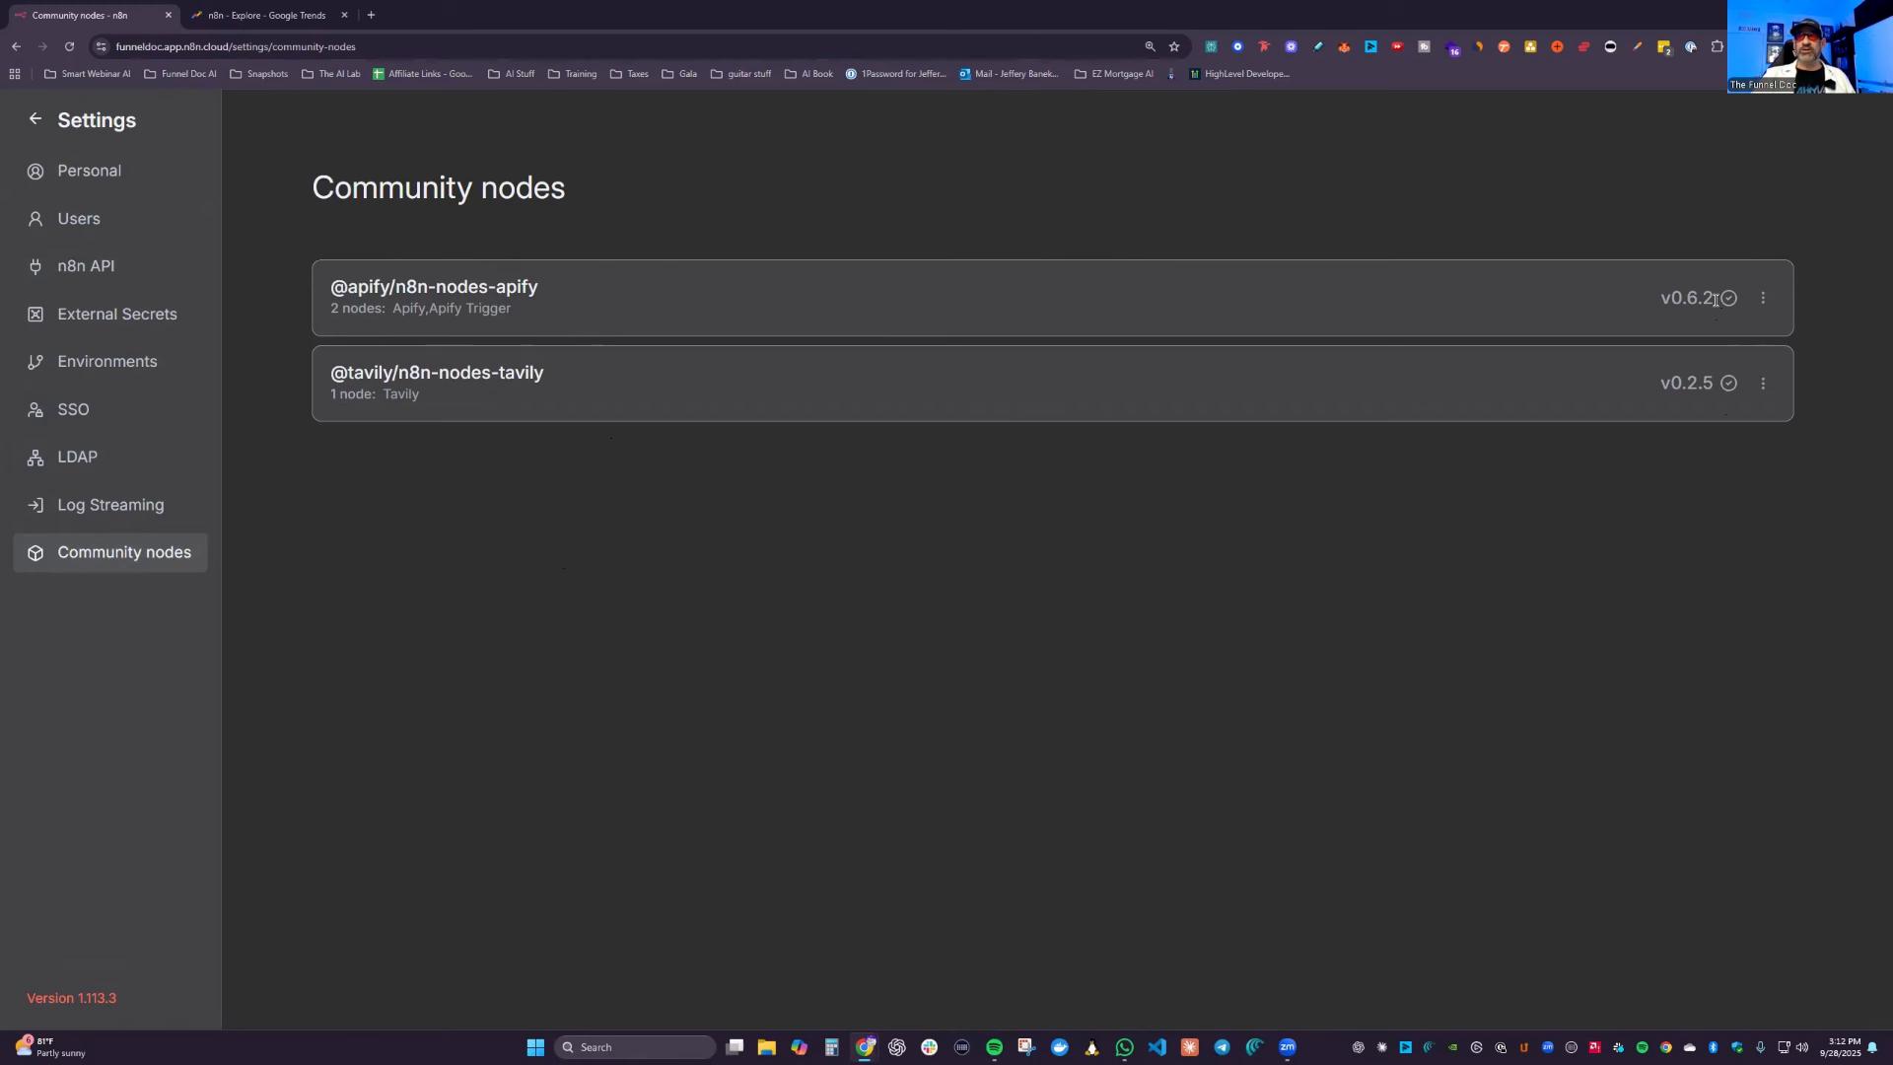
mouse_move(1731, 381)
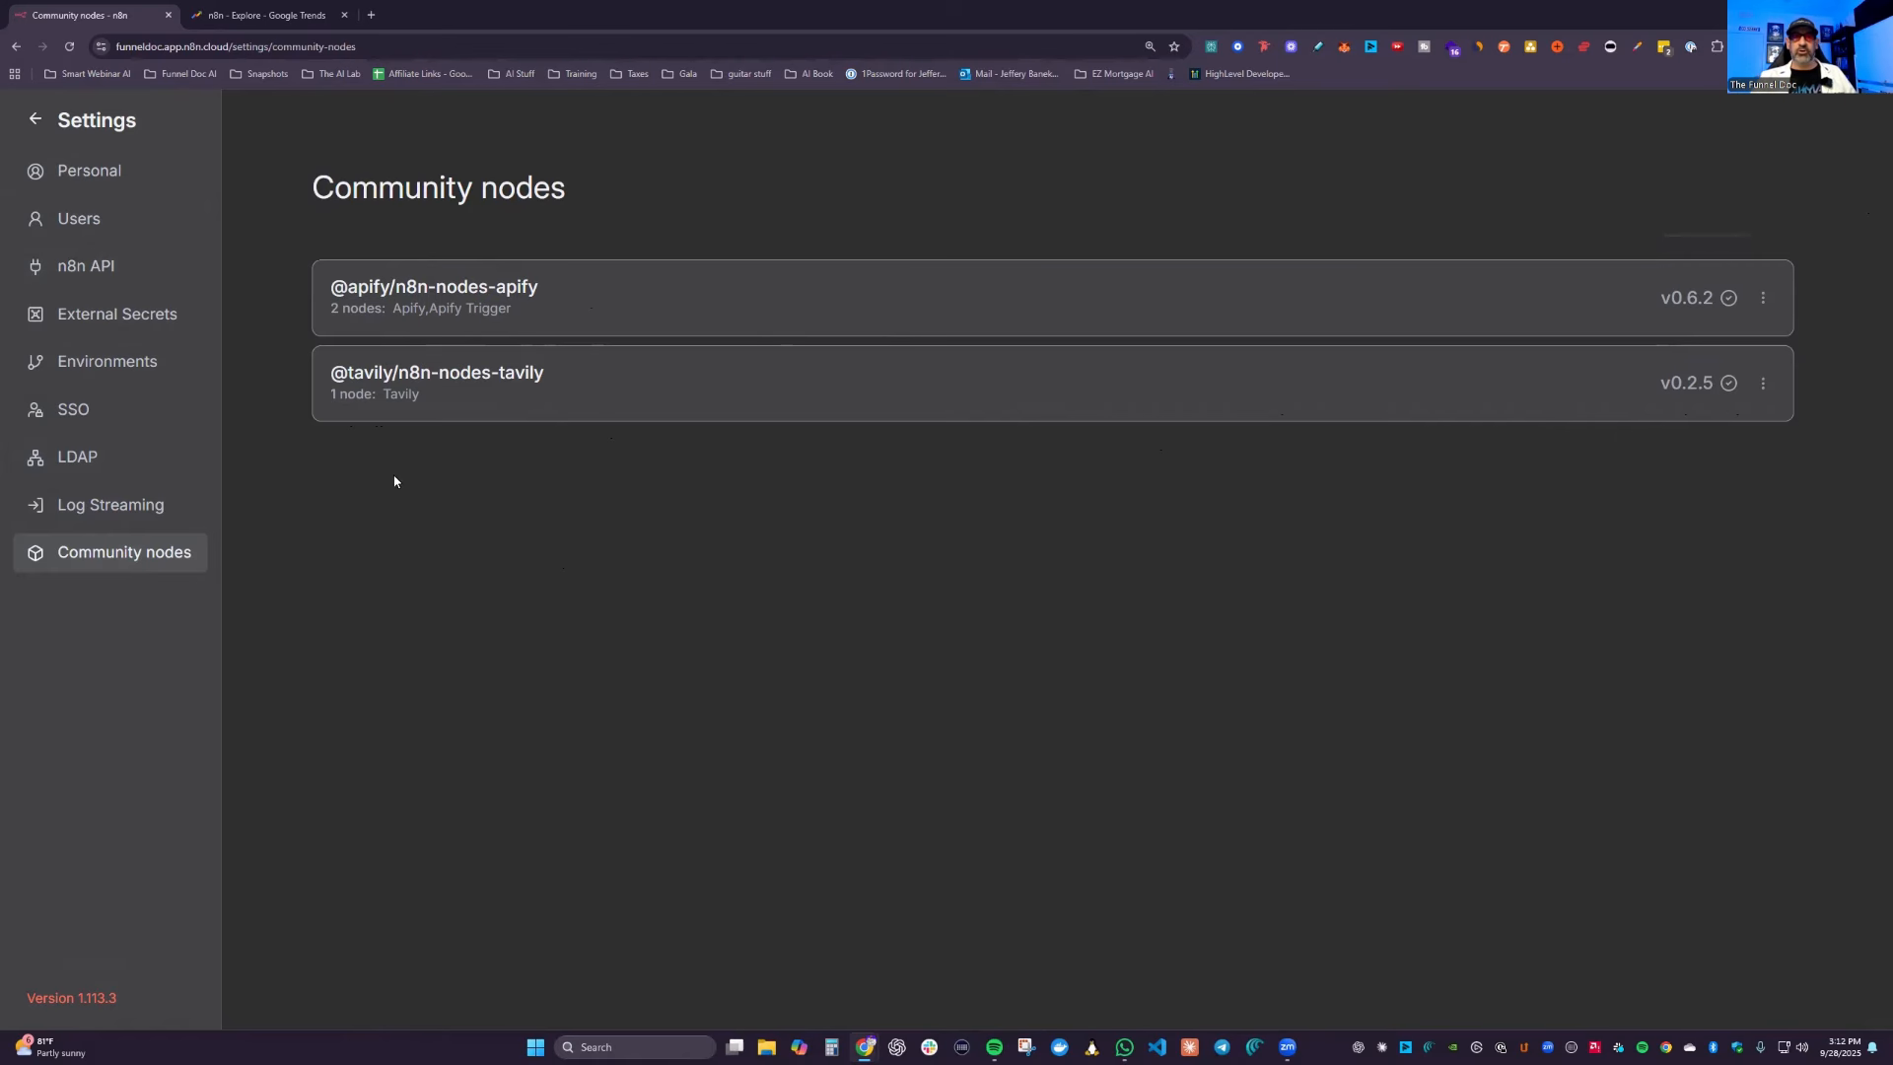
left_click(38, 120)
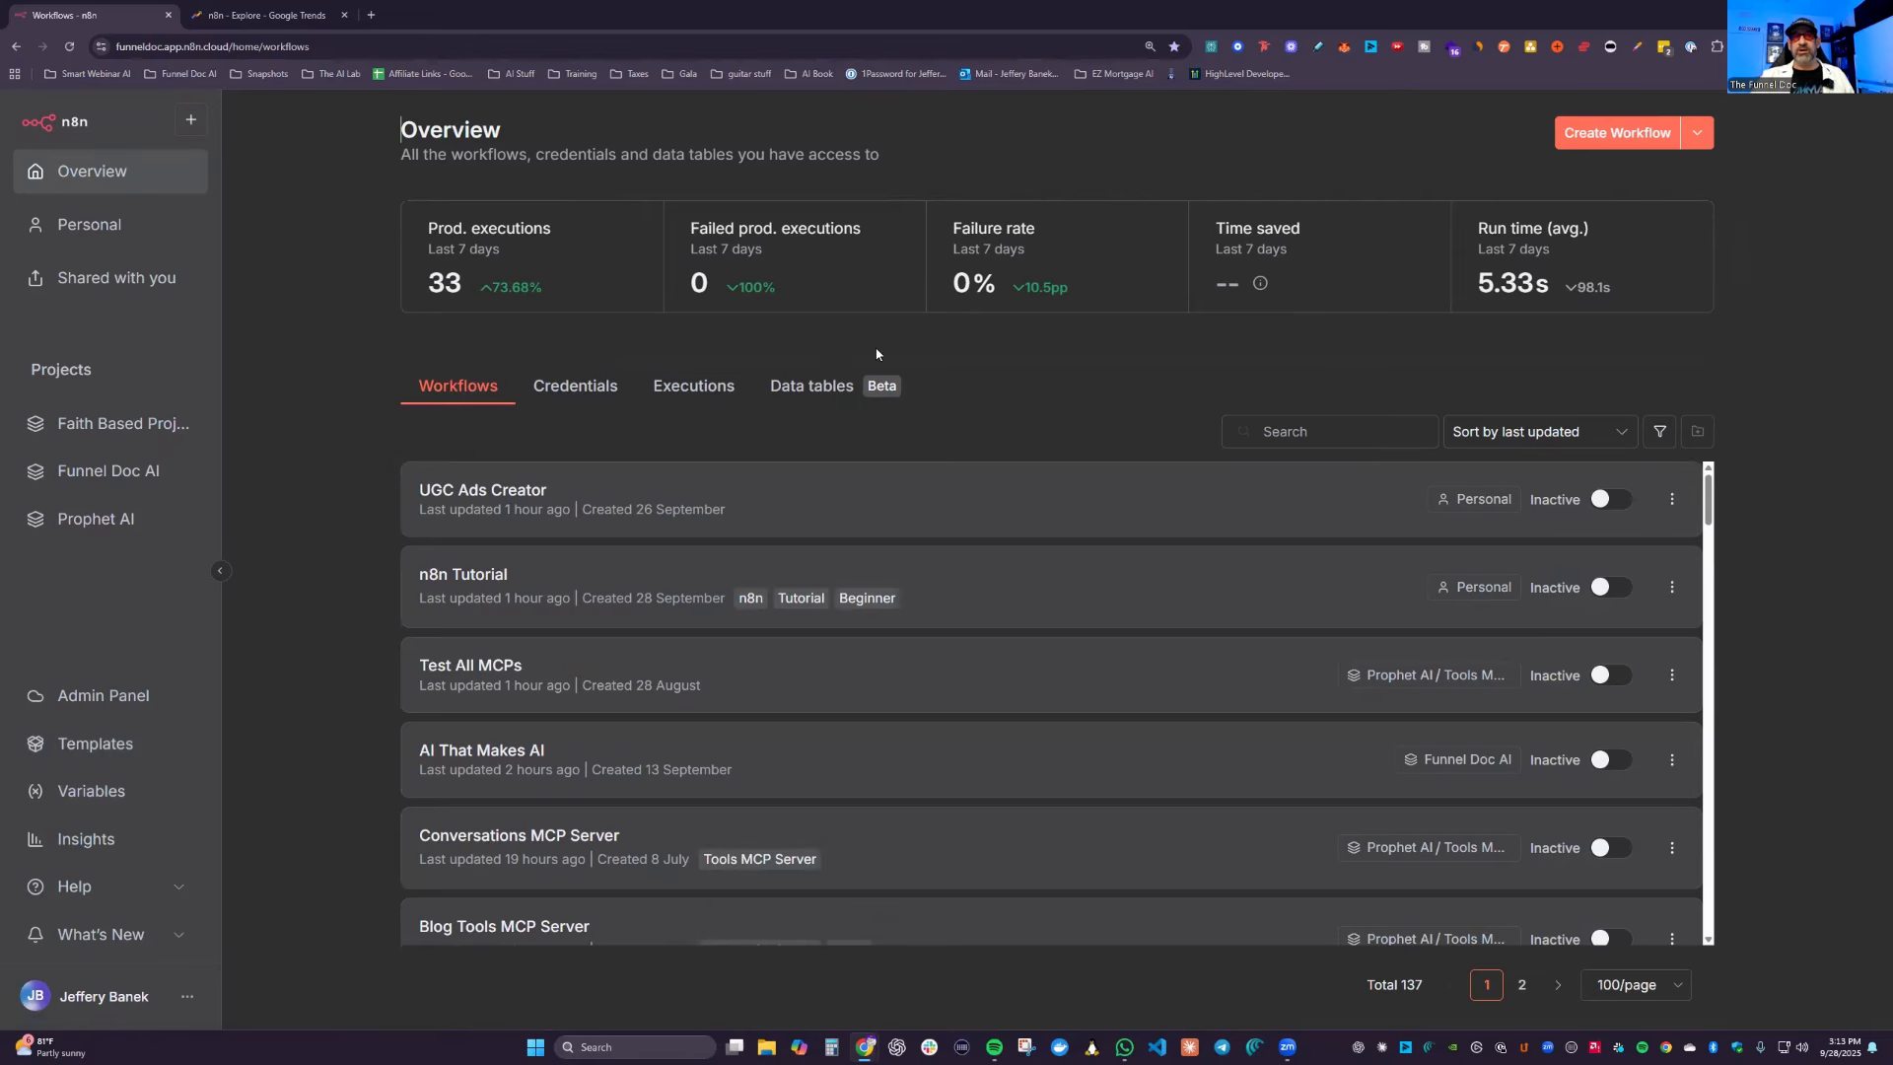
Step: Open the Funnel Doc AI project's credentials and check the options for creating a credential or data table
left_click(106, 472)
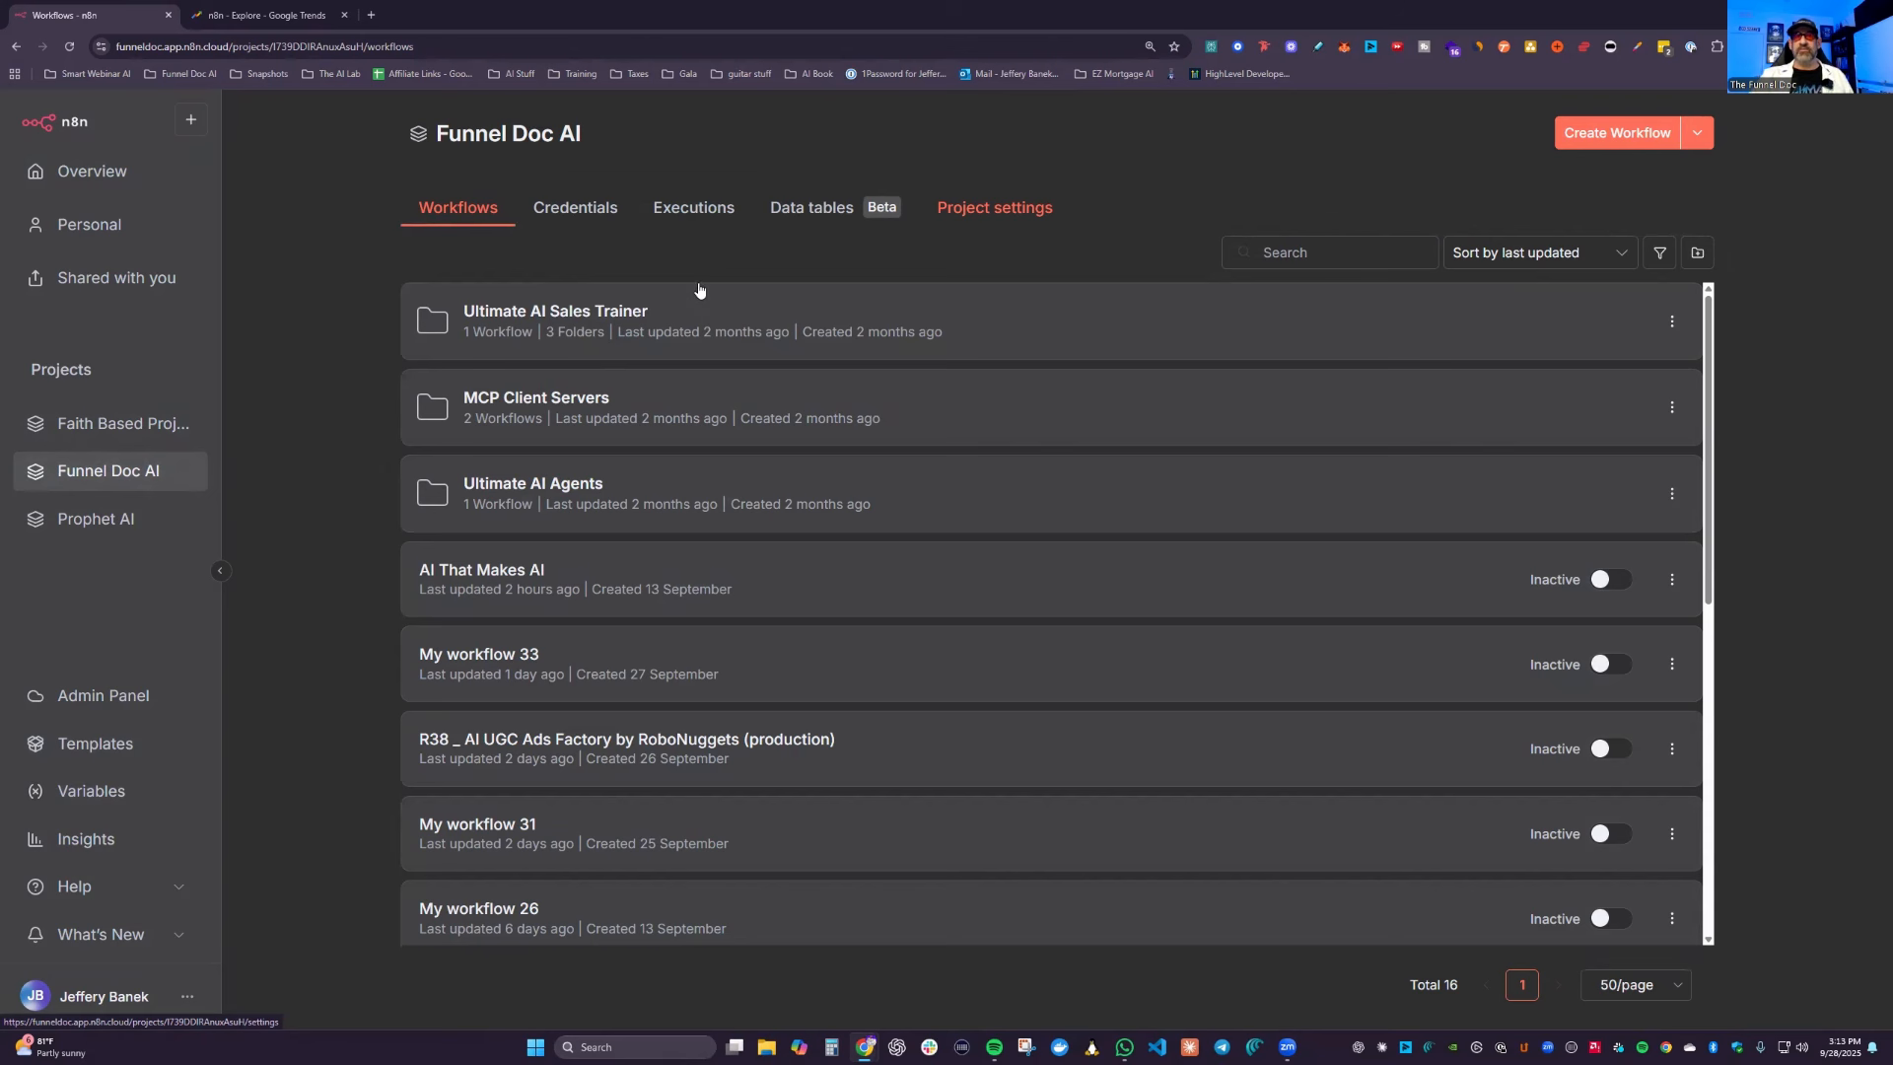
left_click(575, 207)
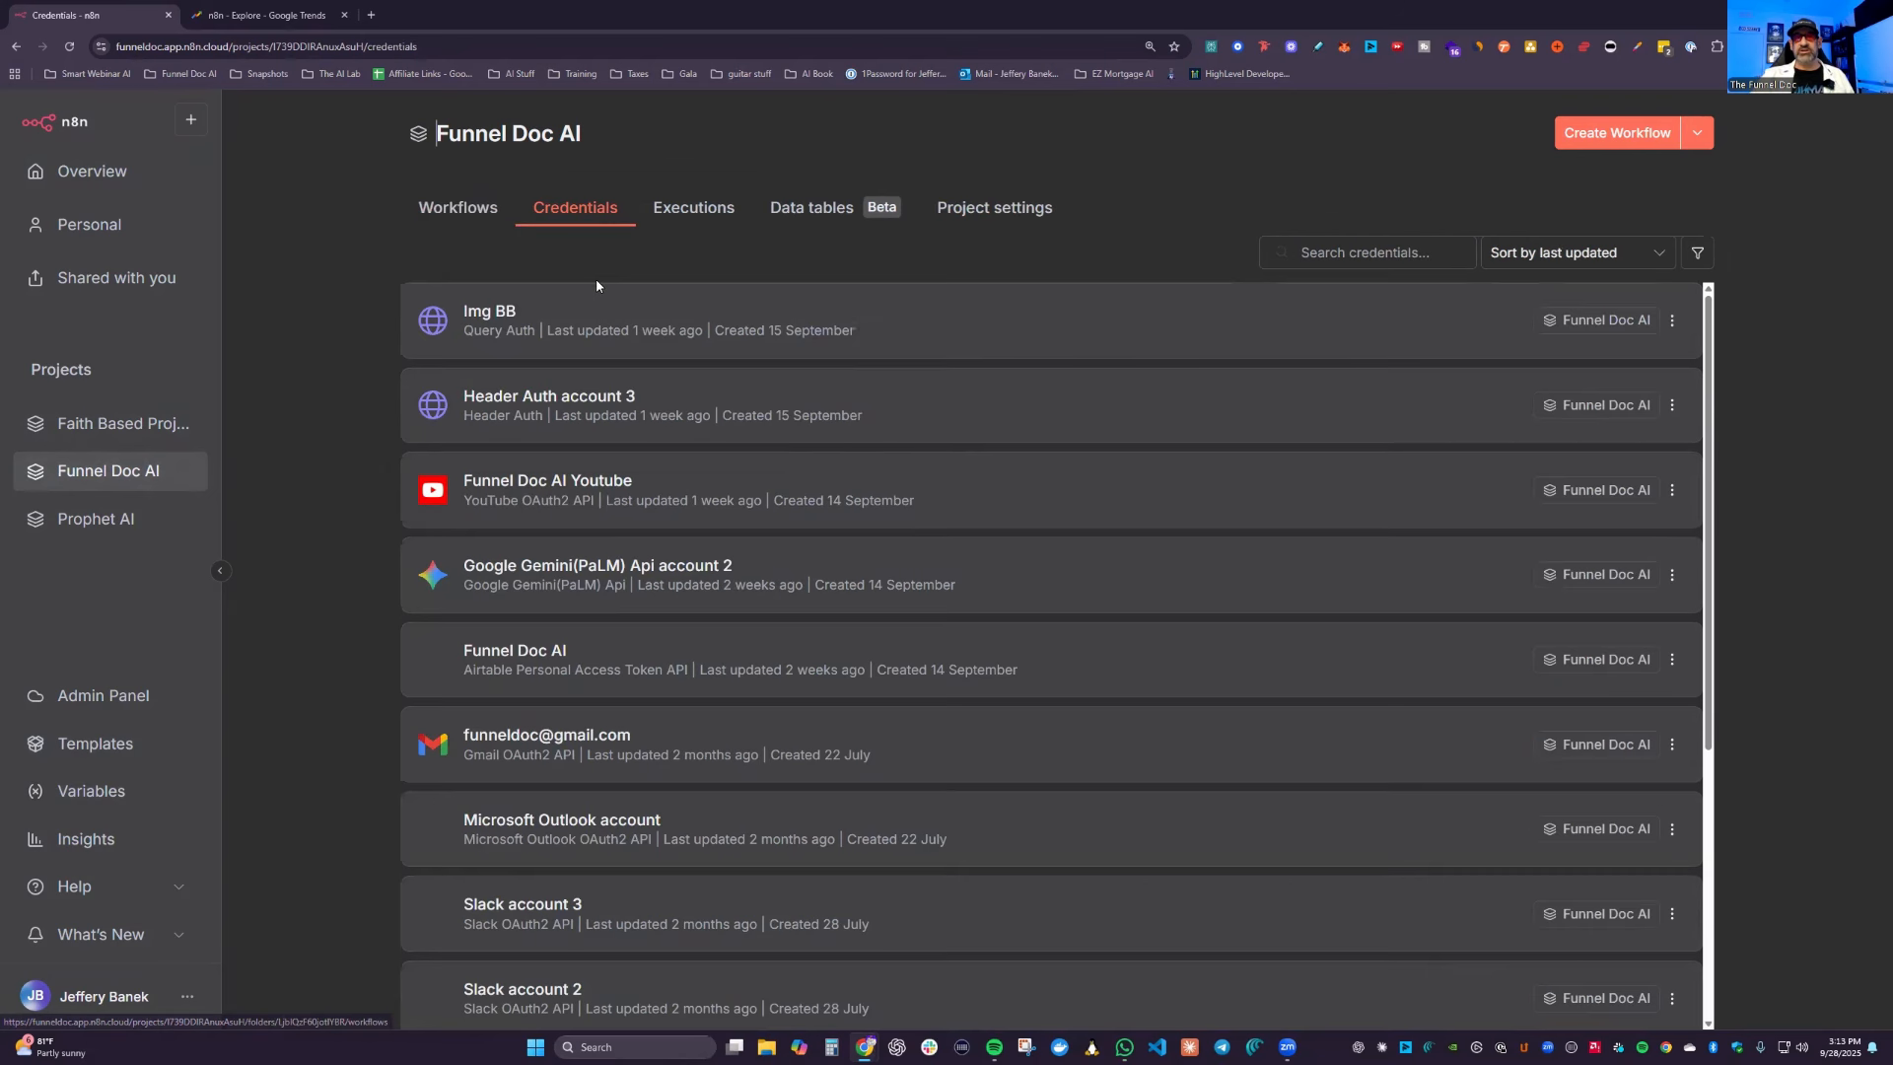
left_click(1697, 132)
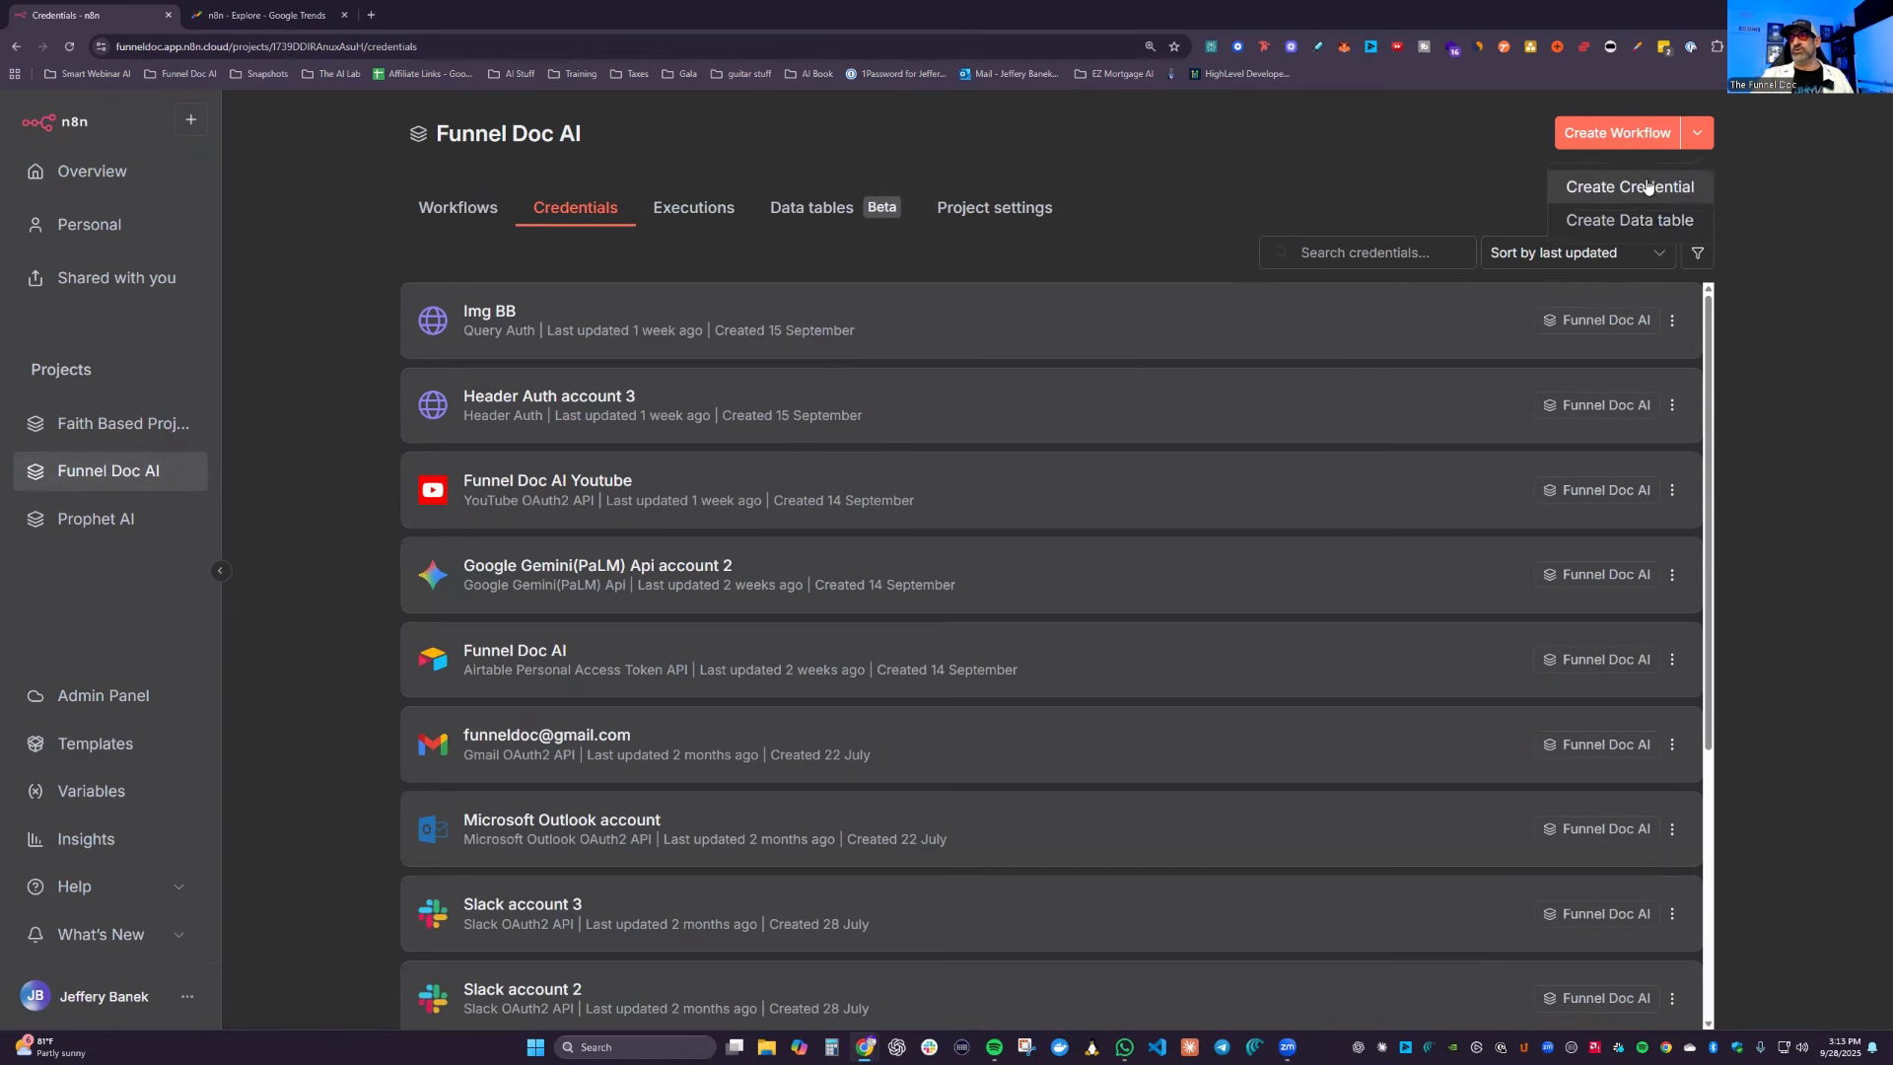
left_click(742, 153)
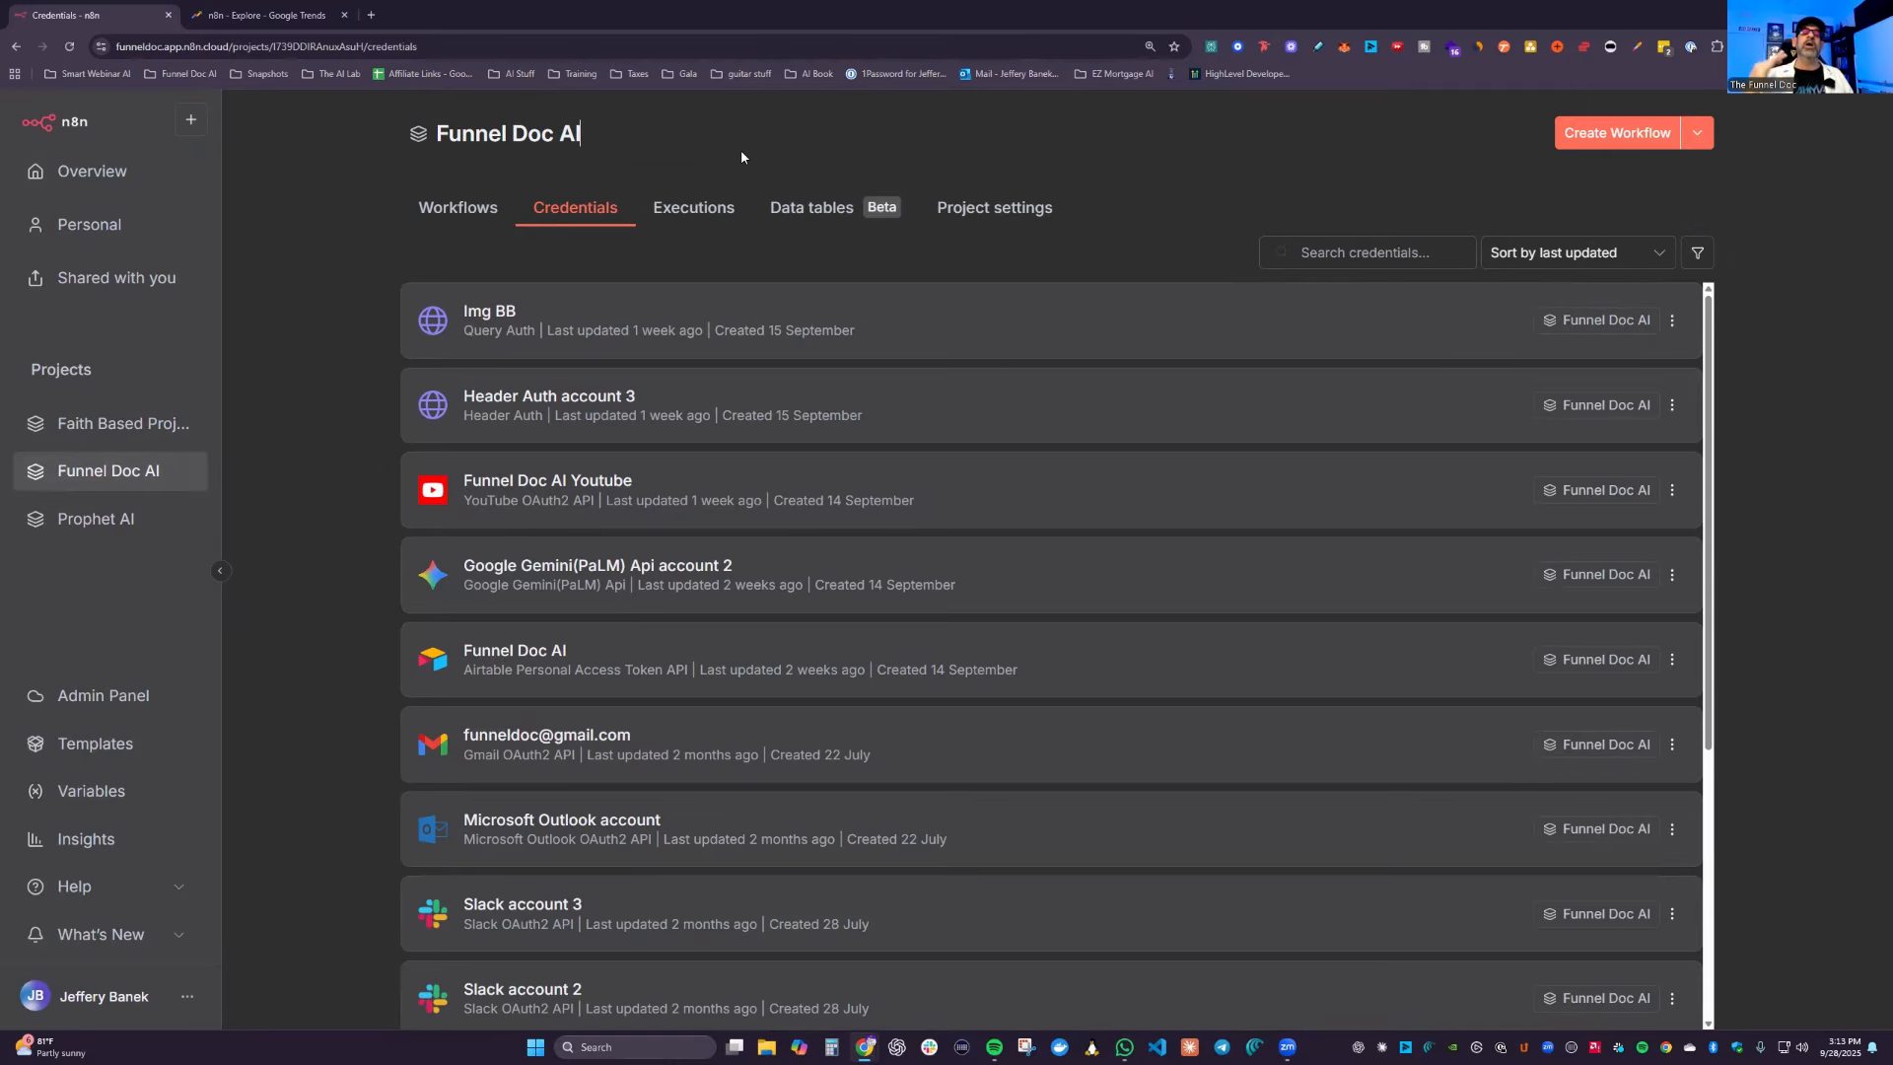
Step: Look through the Funnel Doc AI project's credential list and view its workflow executions
scroll(609, 323, "down", 3)
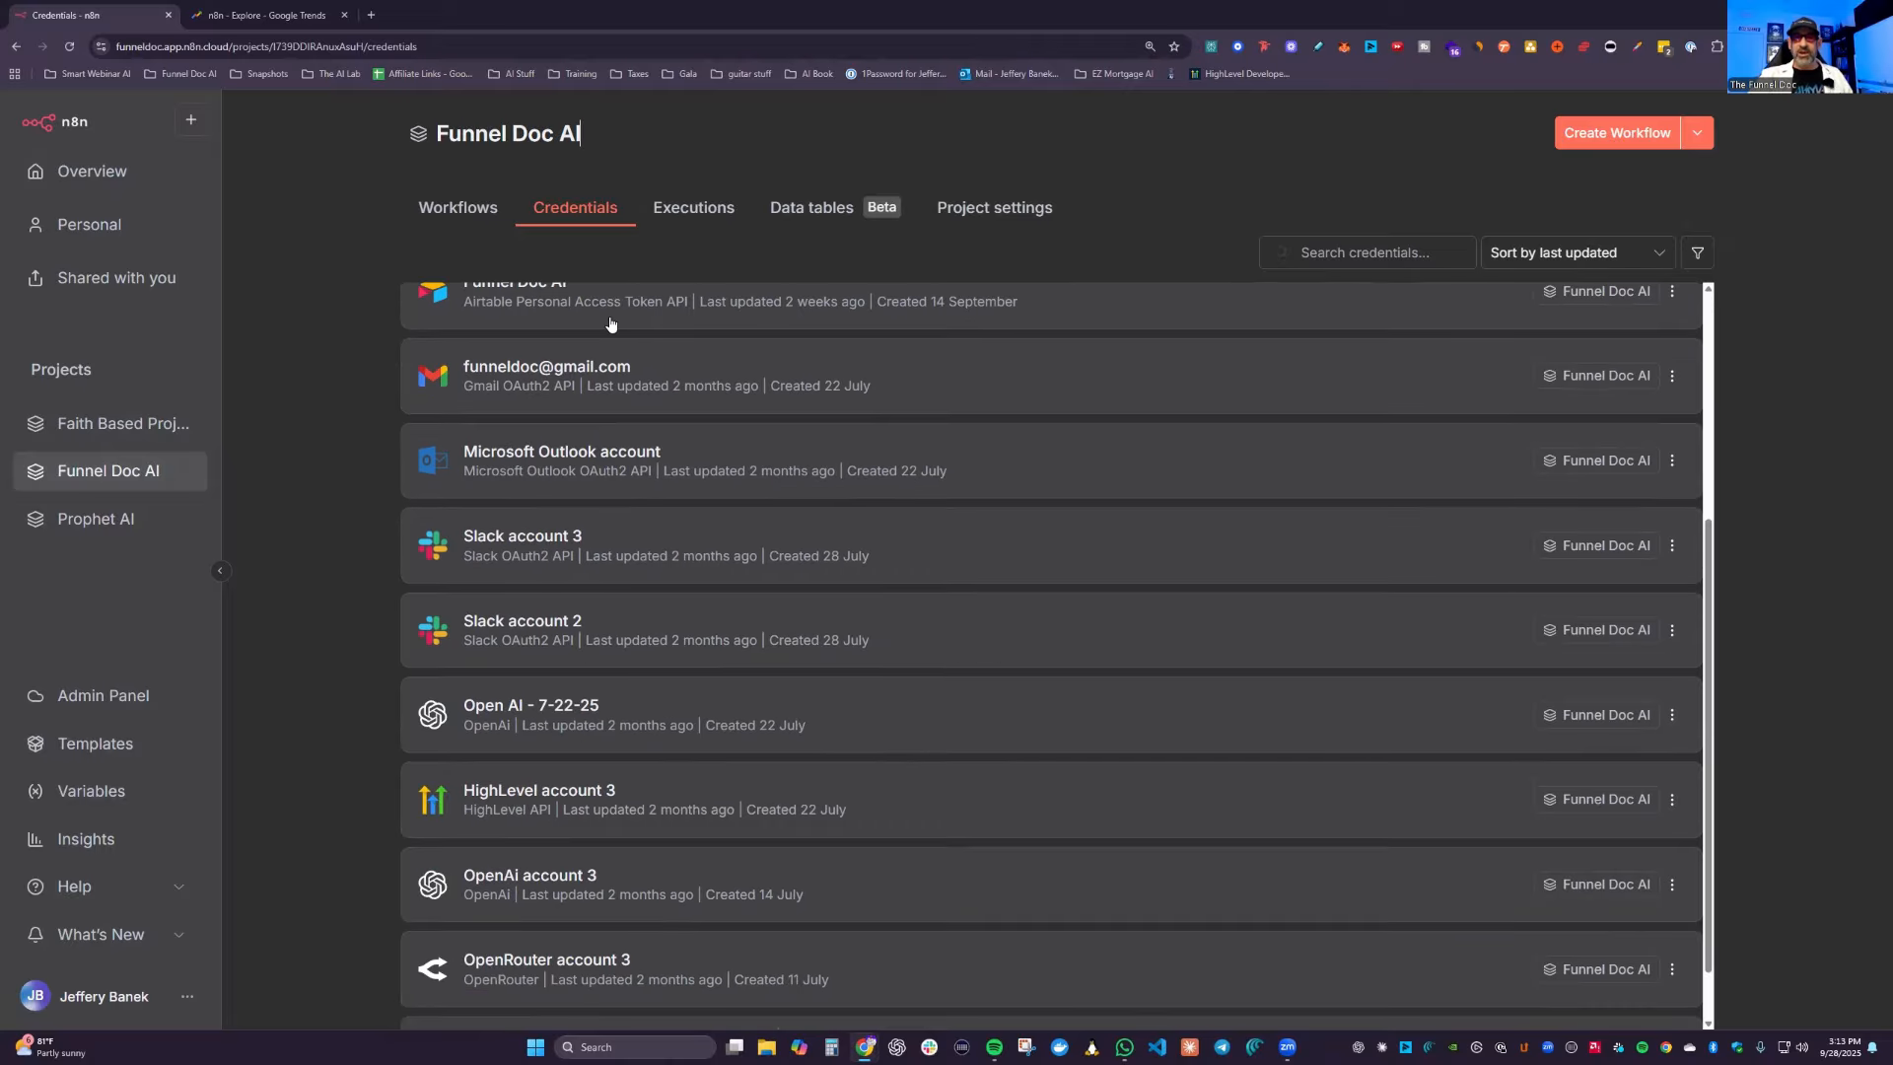
scroll(609, 326, "down", 1)
scroll(610, 340, "up", 4)
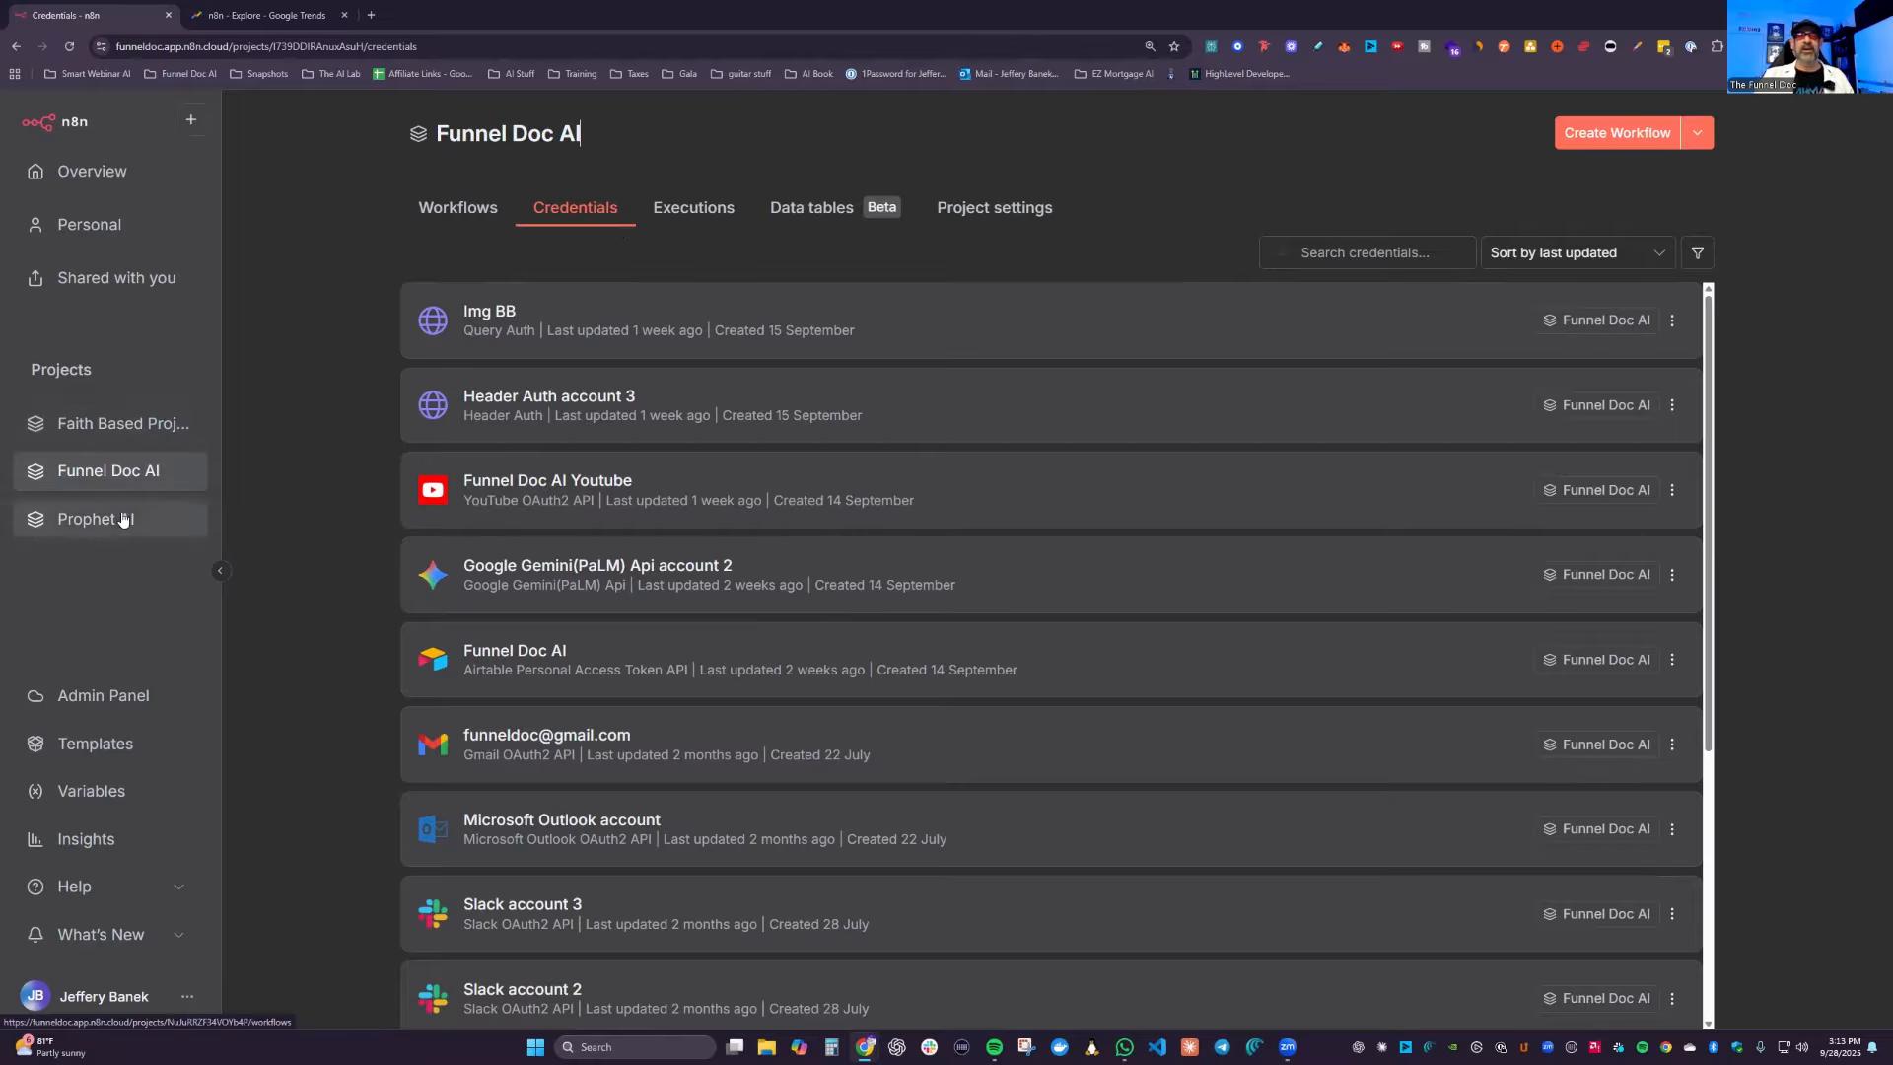
left_click(702, 208)
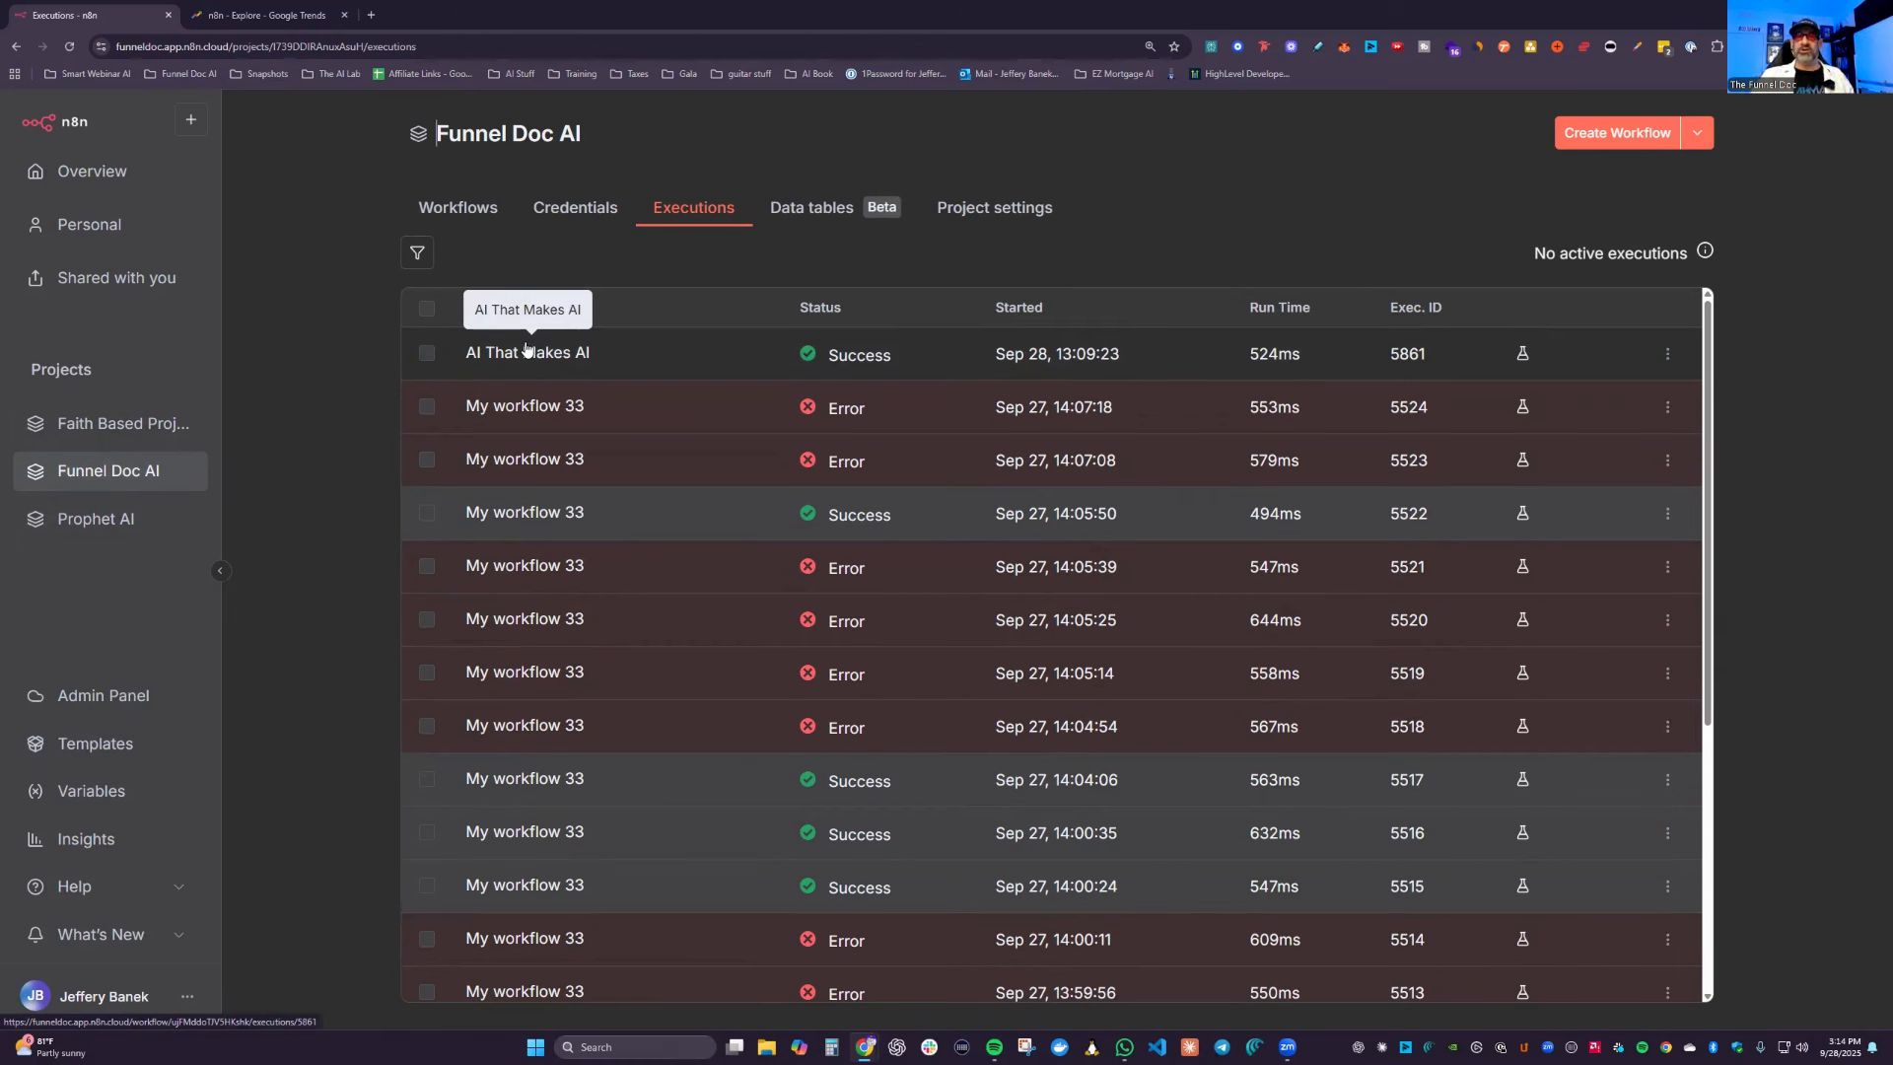
Step: Create a data table named "AI Memory" in the Funnel Doc AI project
left_click(828, 208)
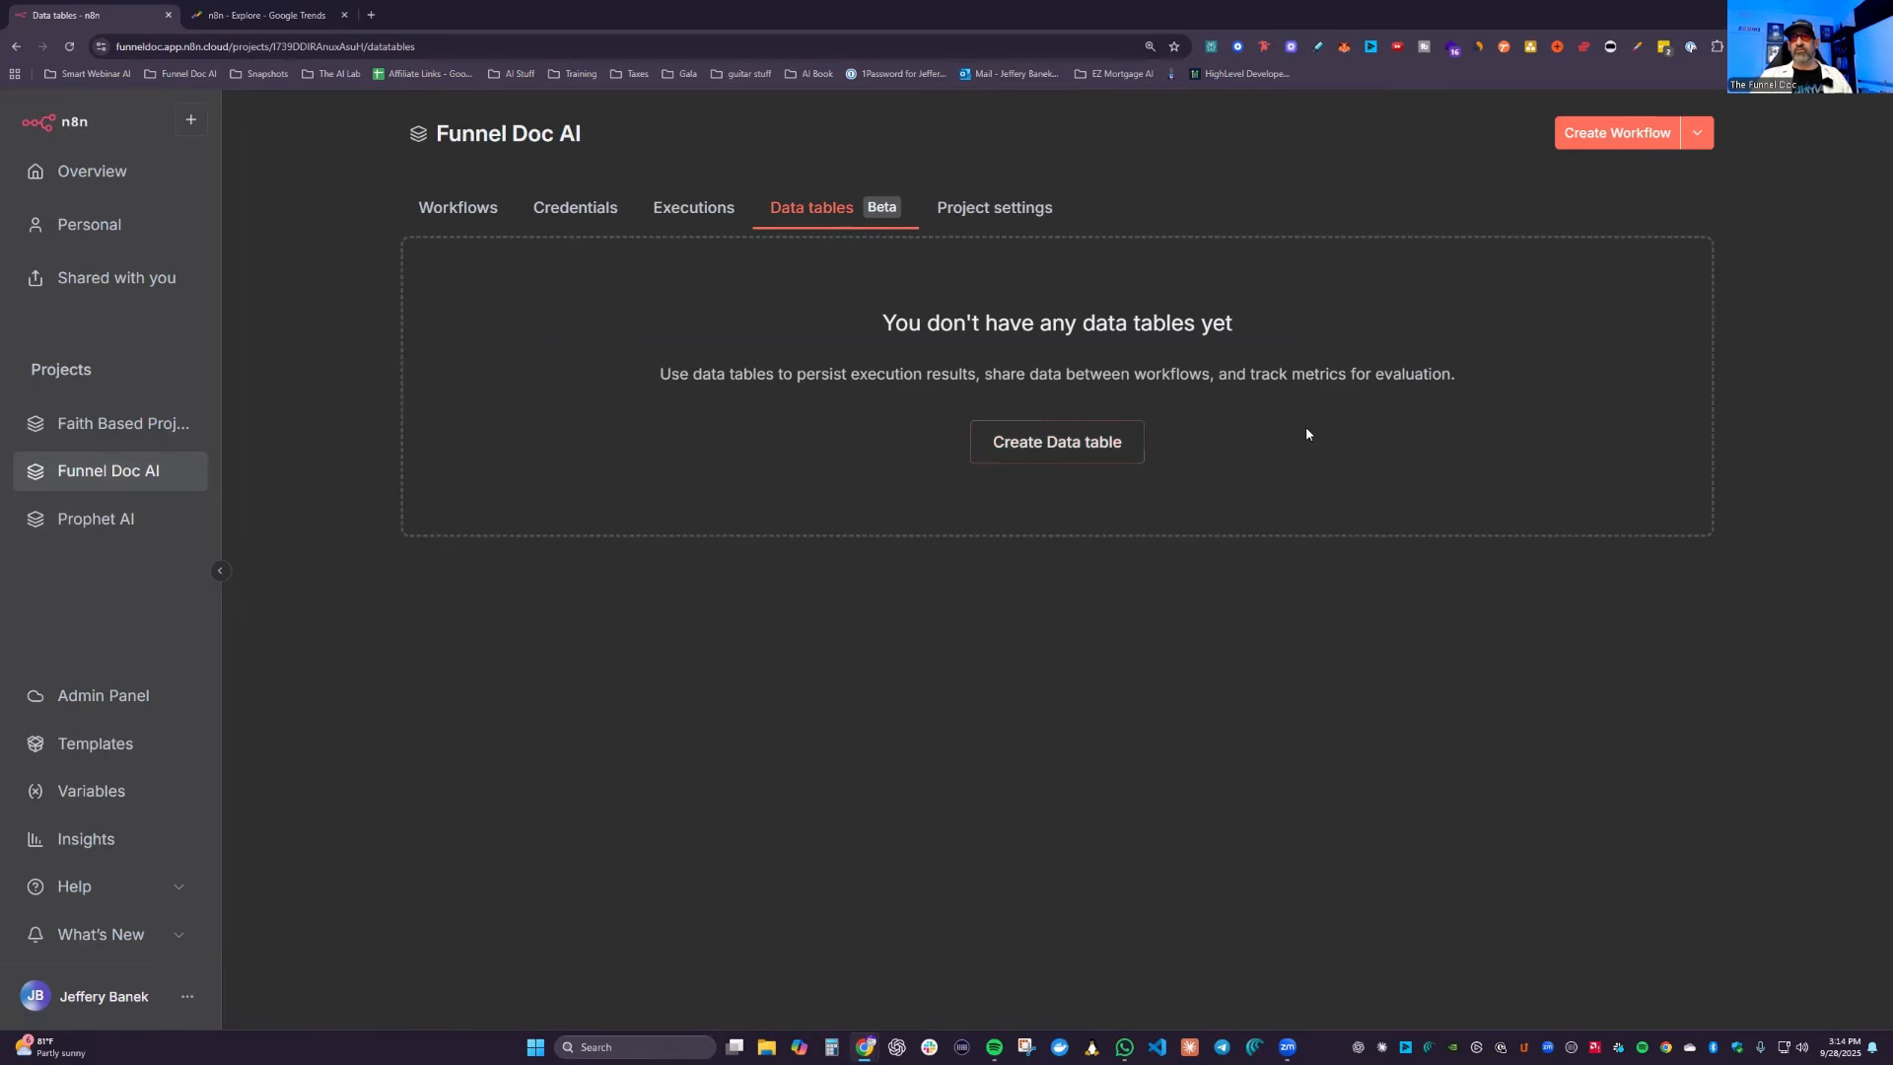
left_click(1062, 441)
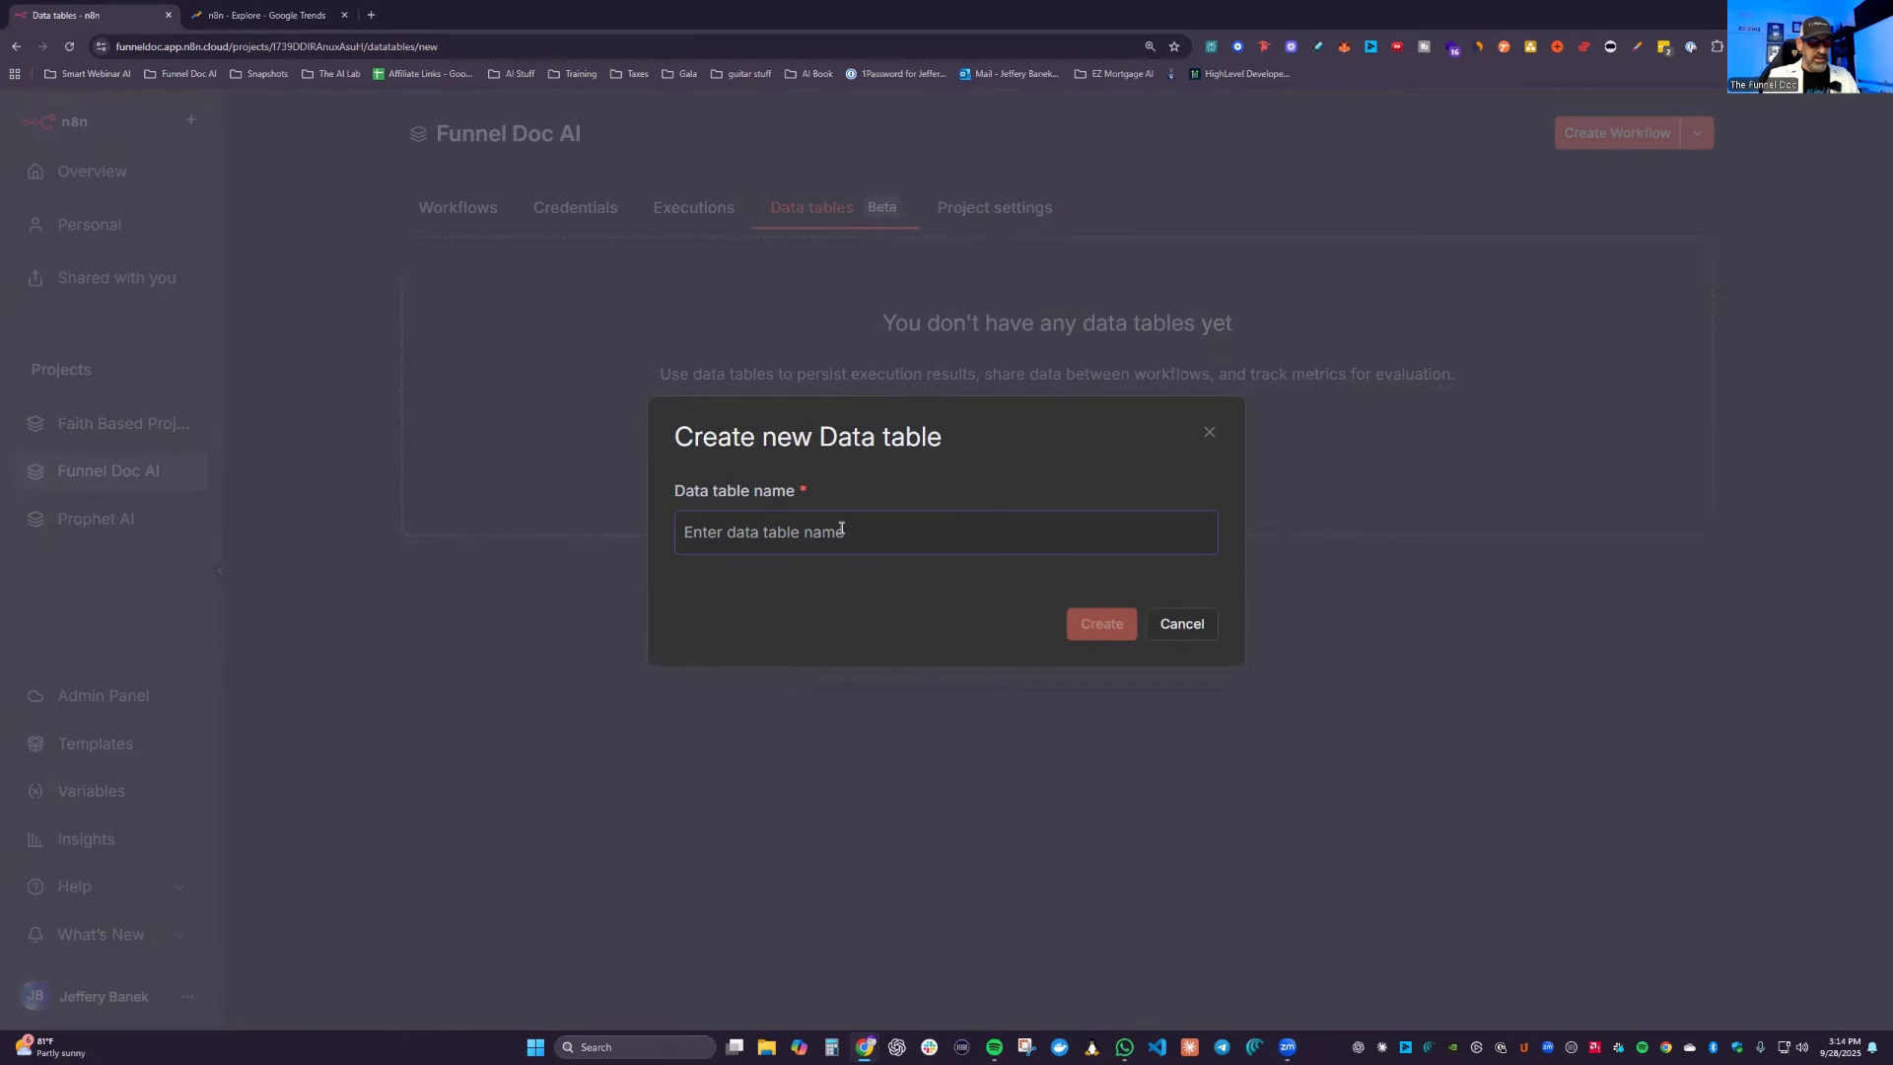
type("a")
key("BackSpace")
type("AI Memory")
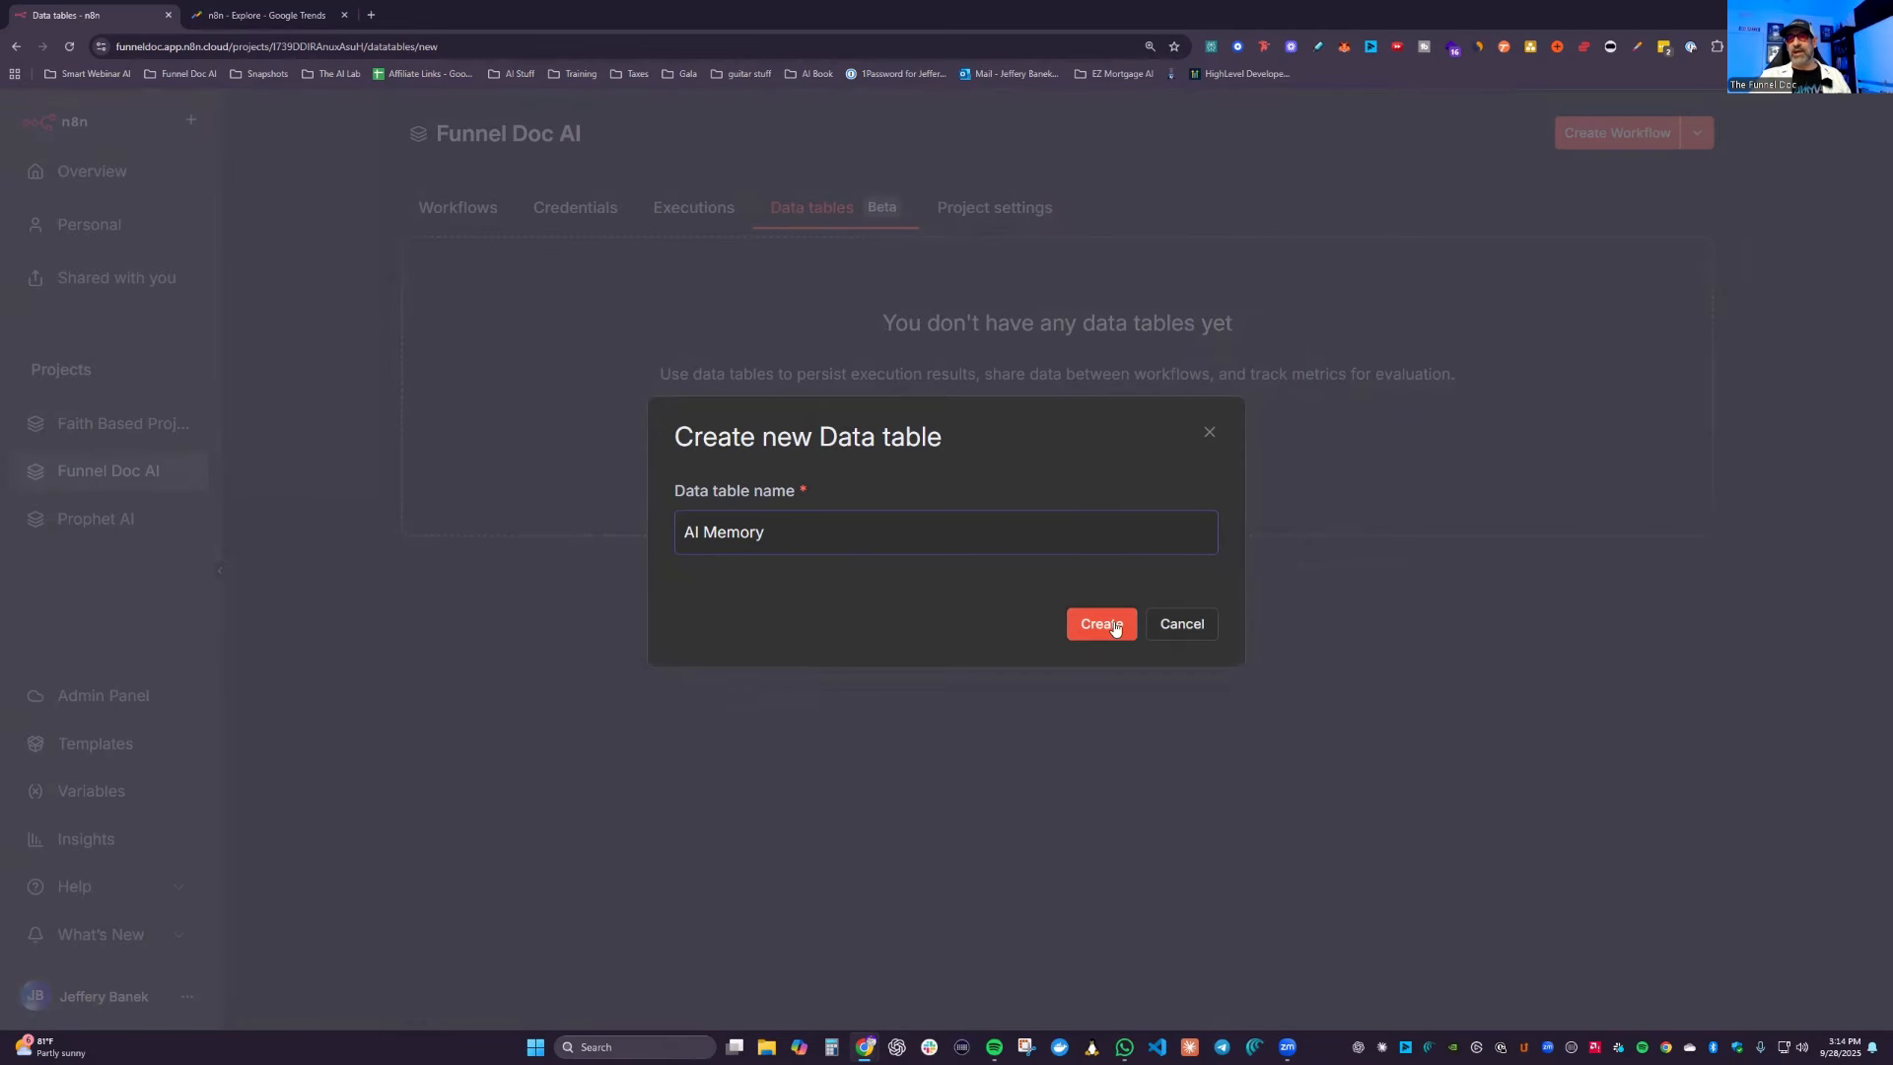
left_click(1101, 625)
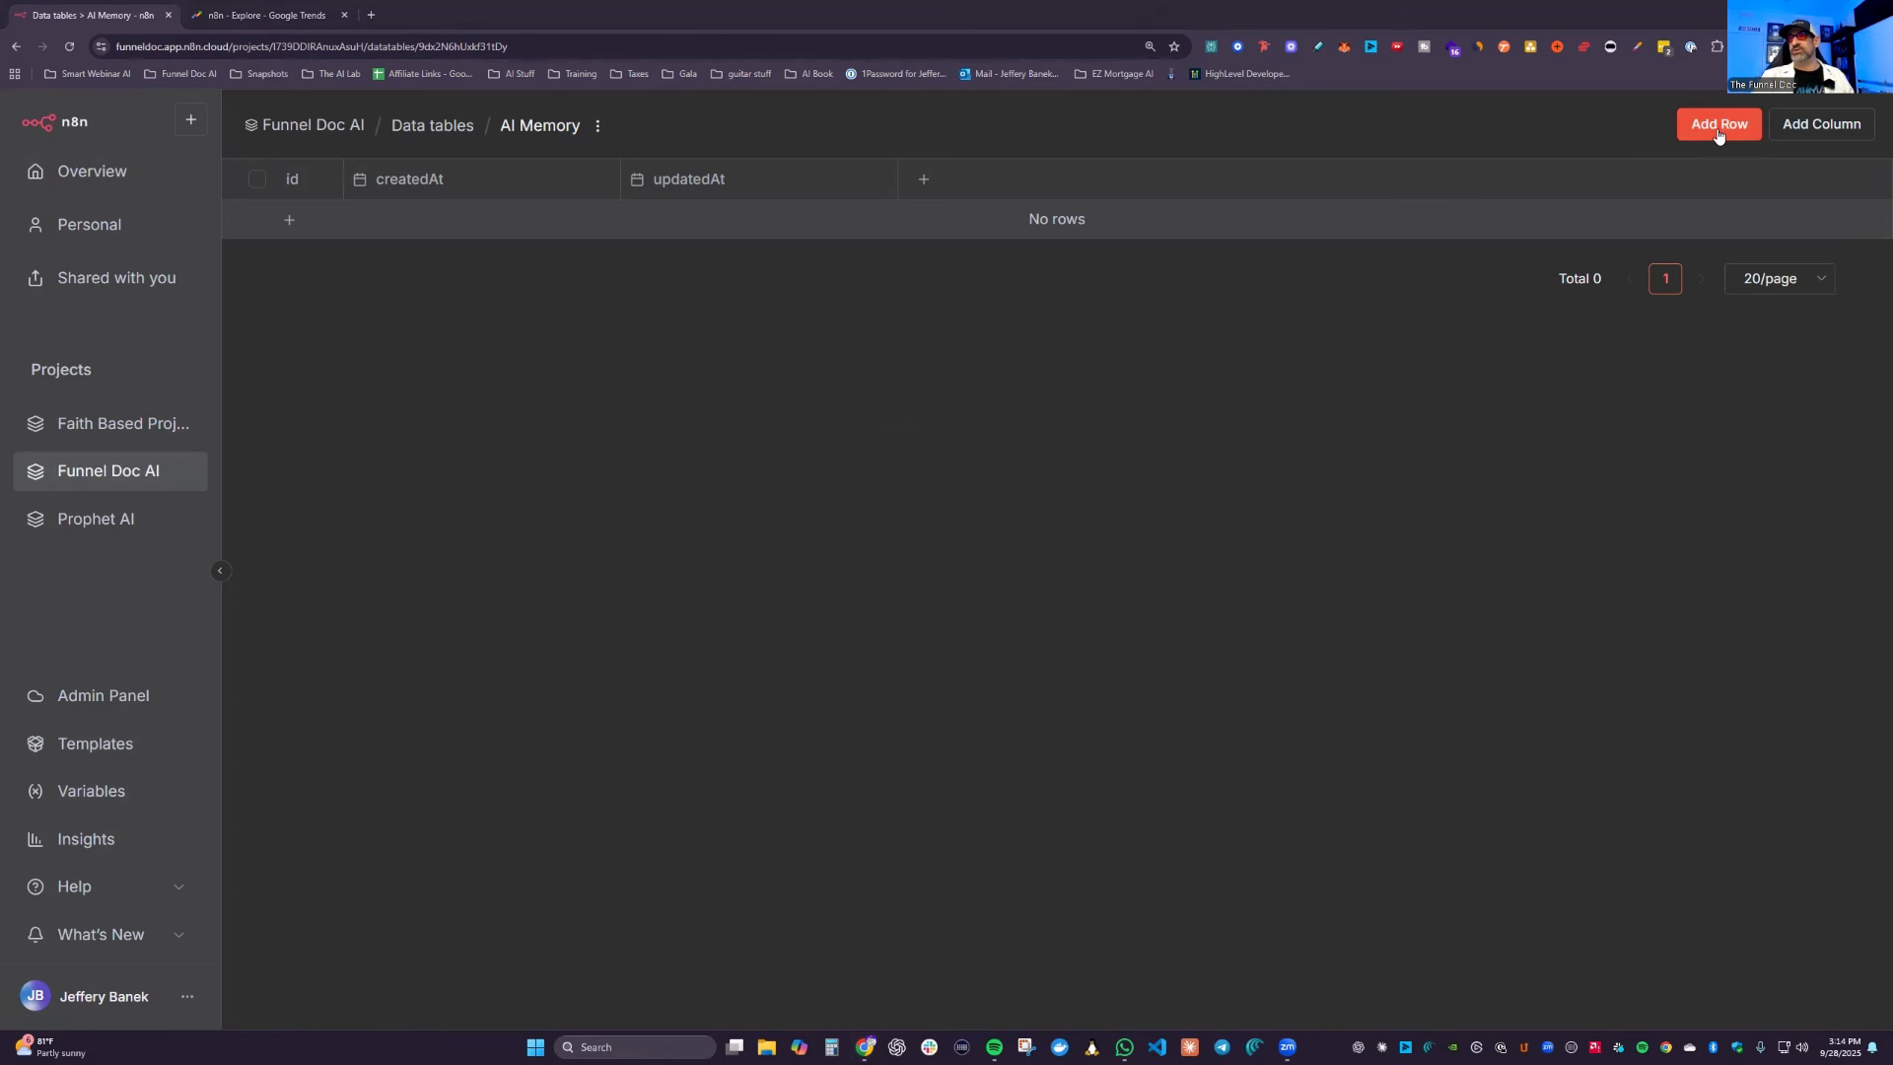
left_click(1824, 126)
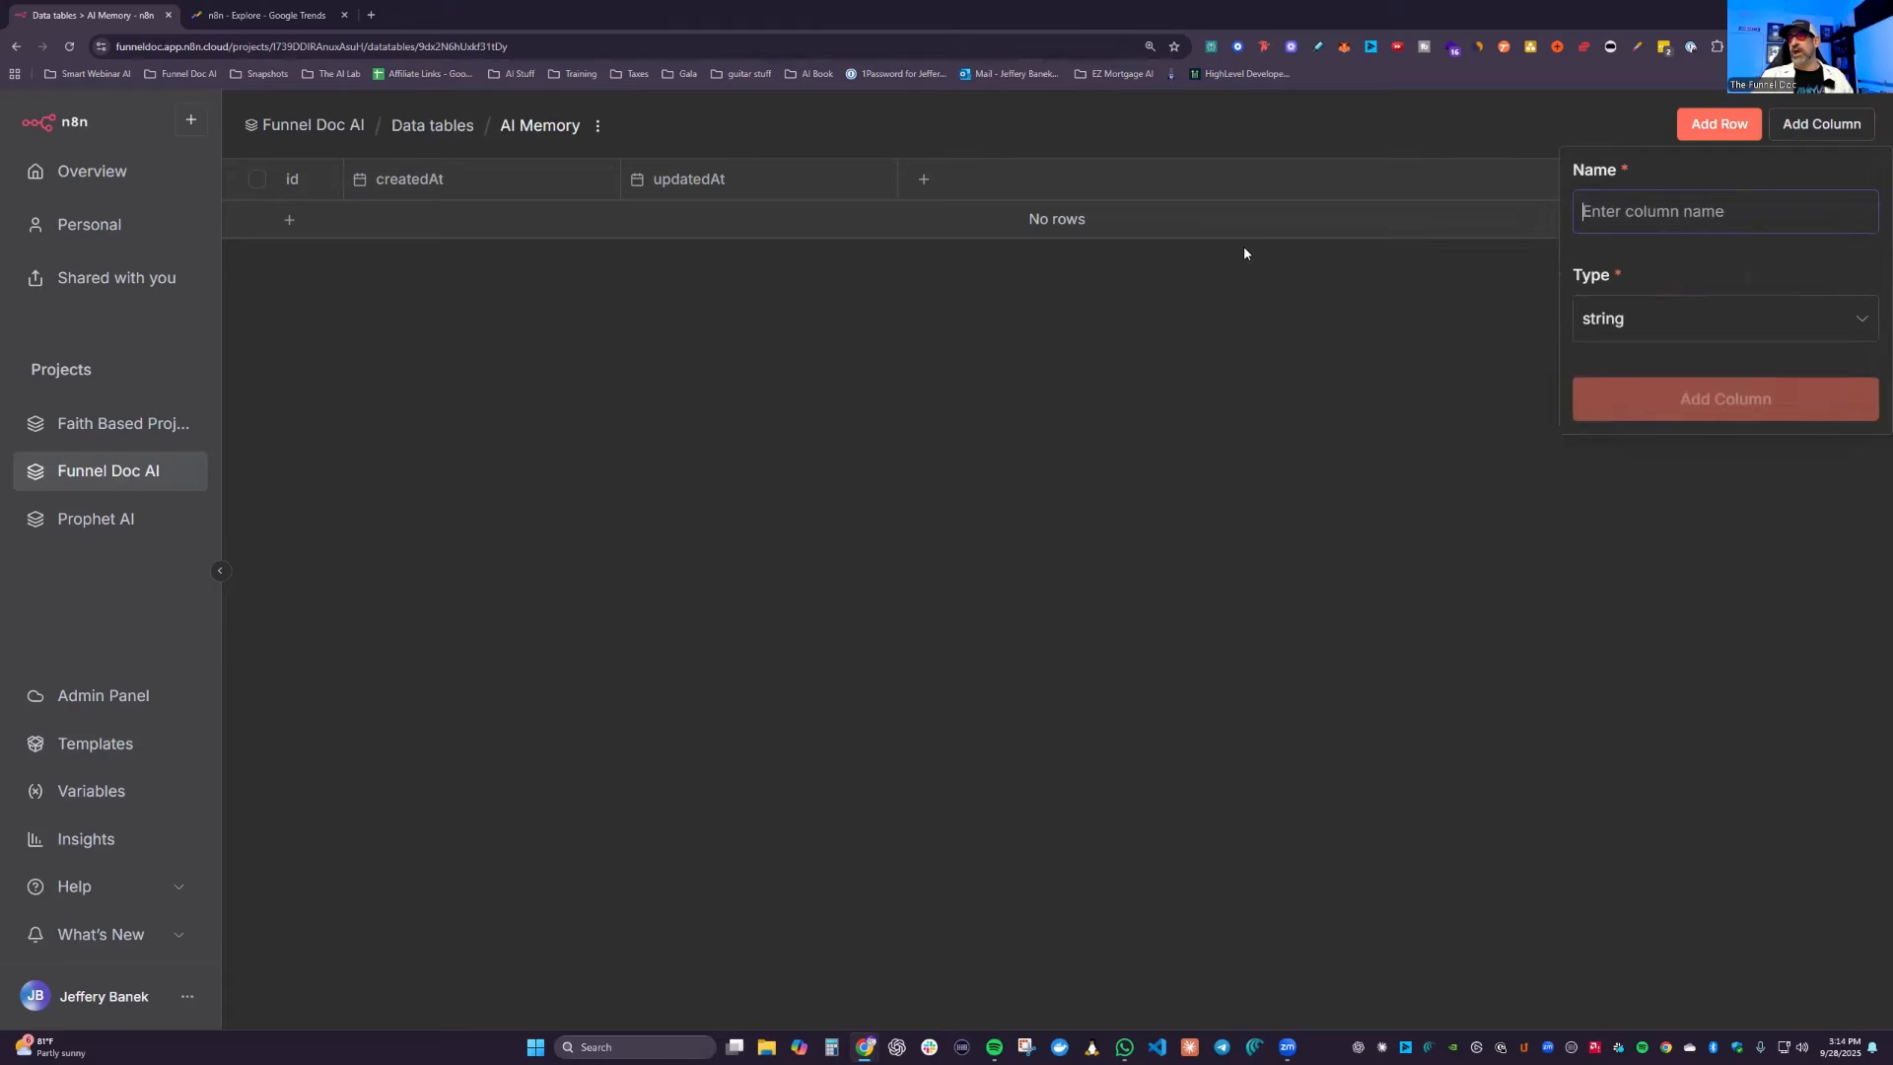
left_click_drag(1834, 269, 1860, 209)
left_click(1335, 120)
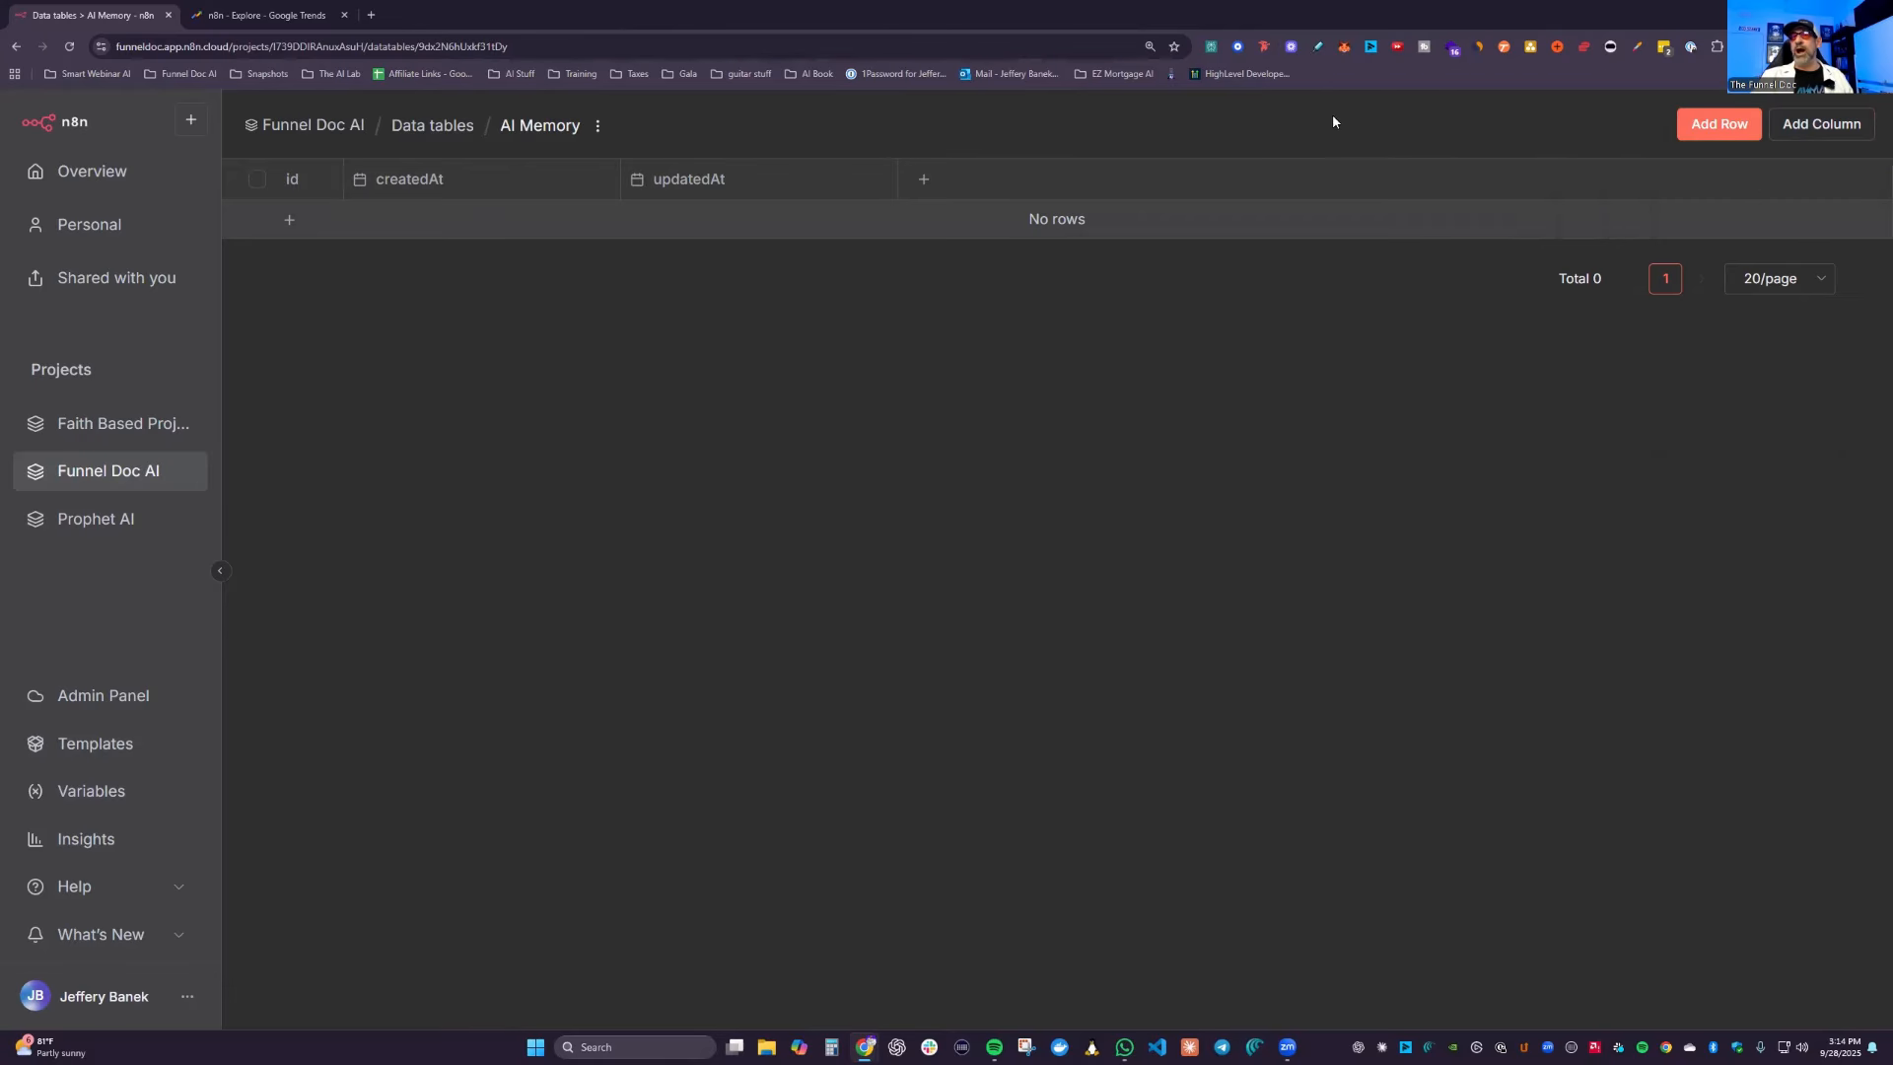
left_click(925, 182)
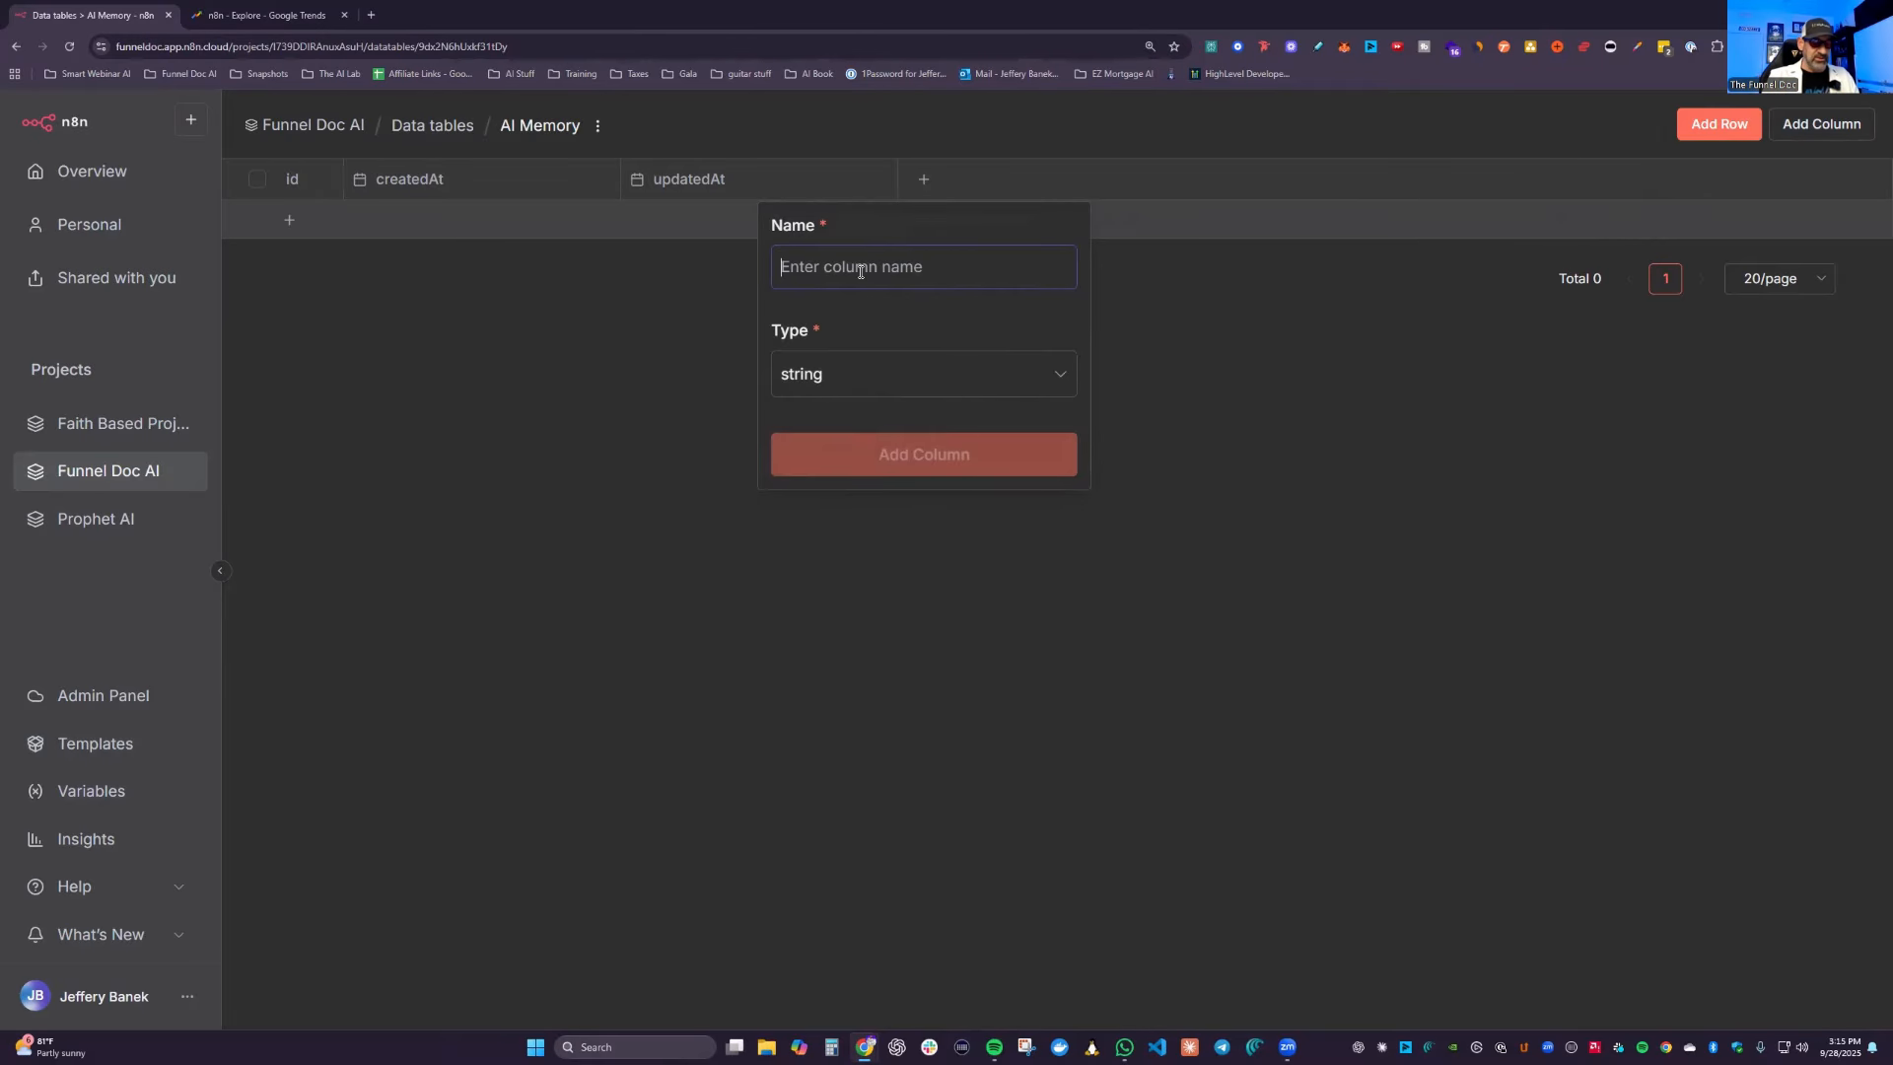
type("Int")
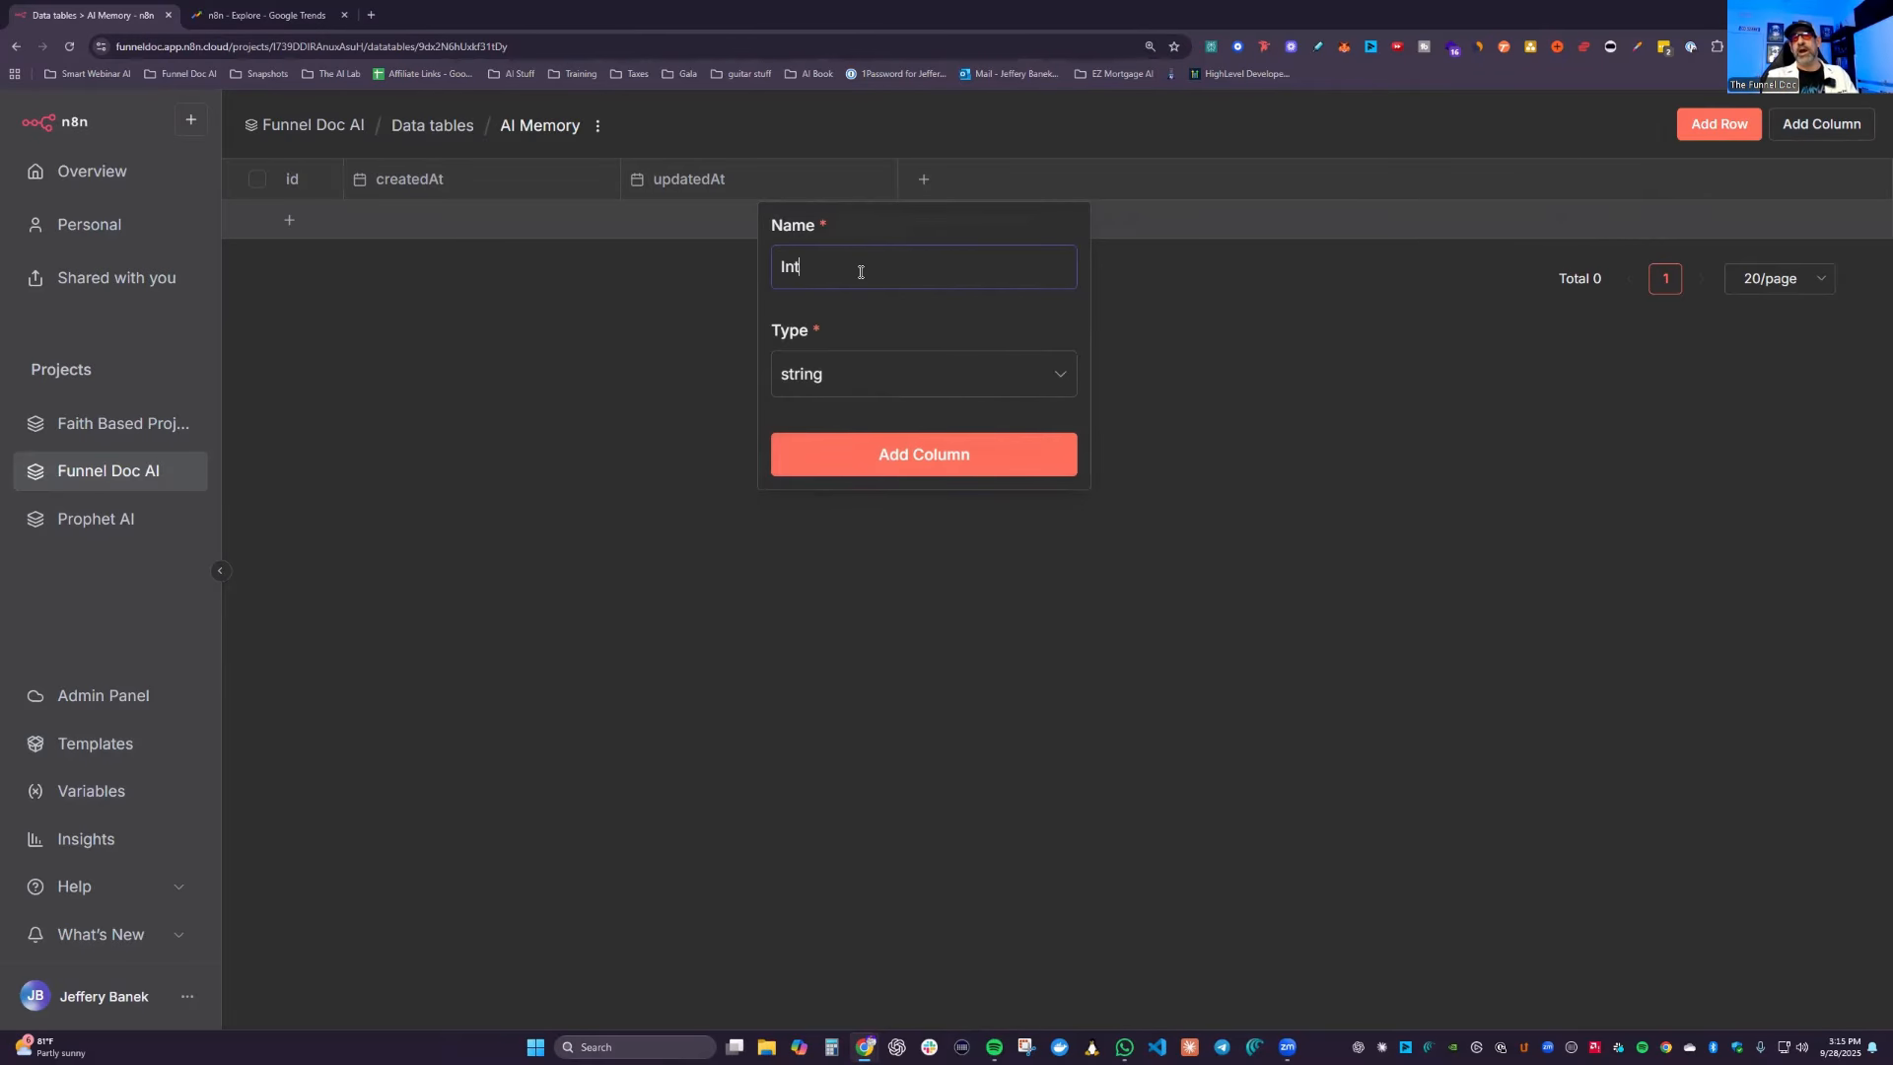
type("eractions")
key("BackSpace")
key("BackSpace")
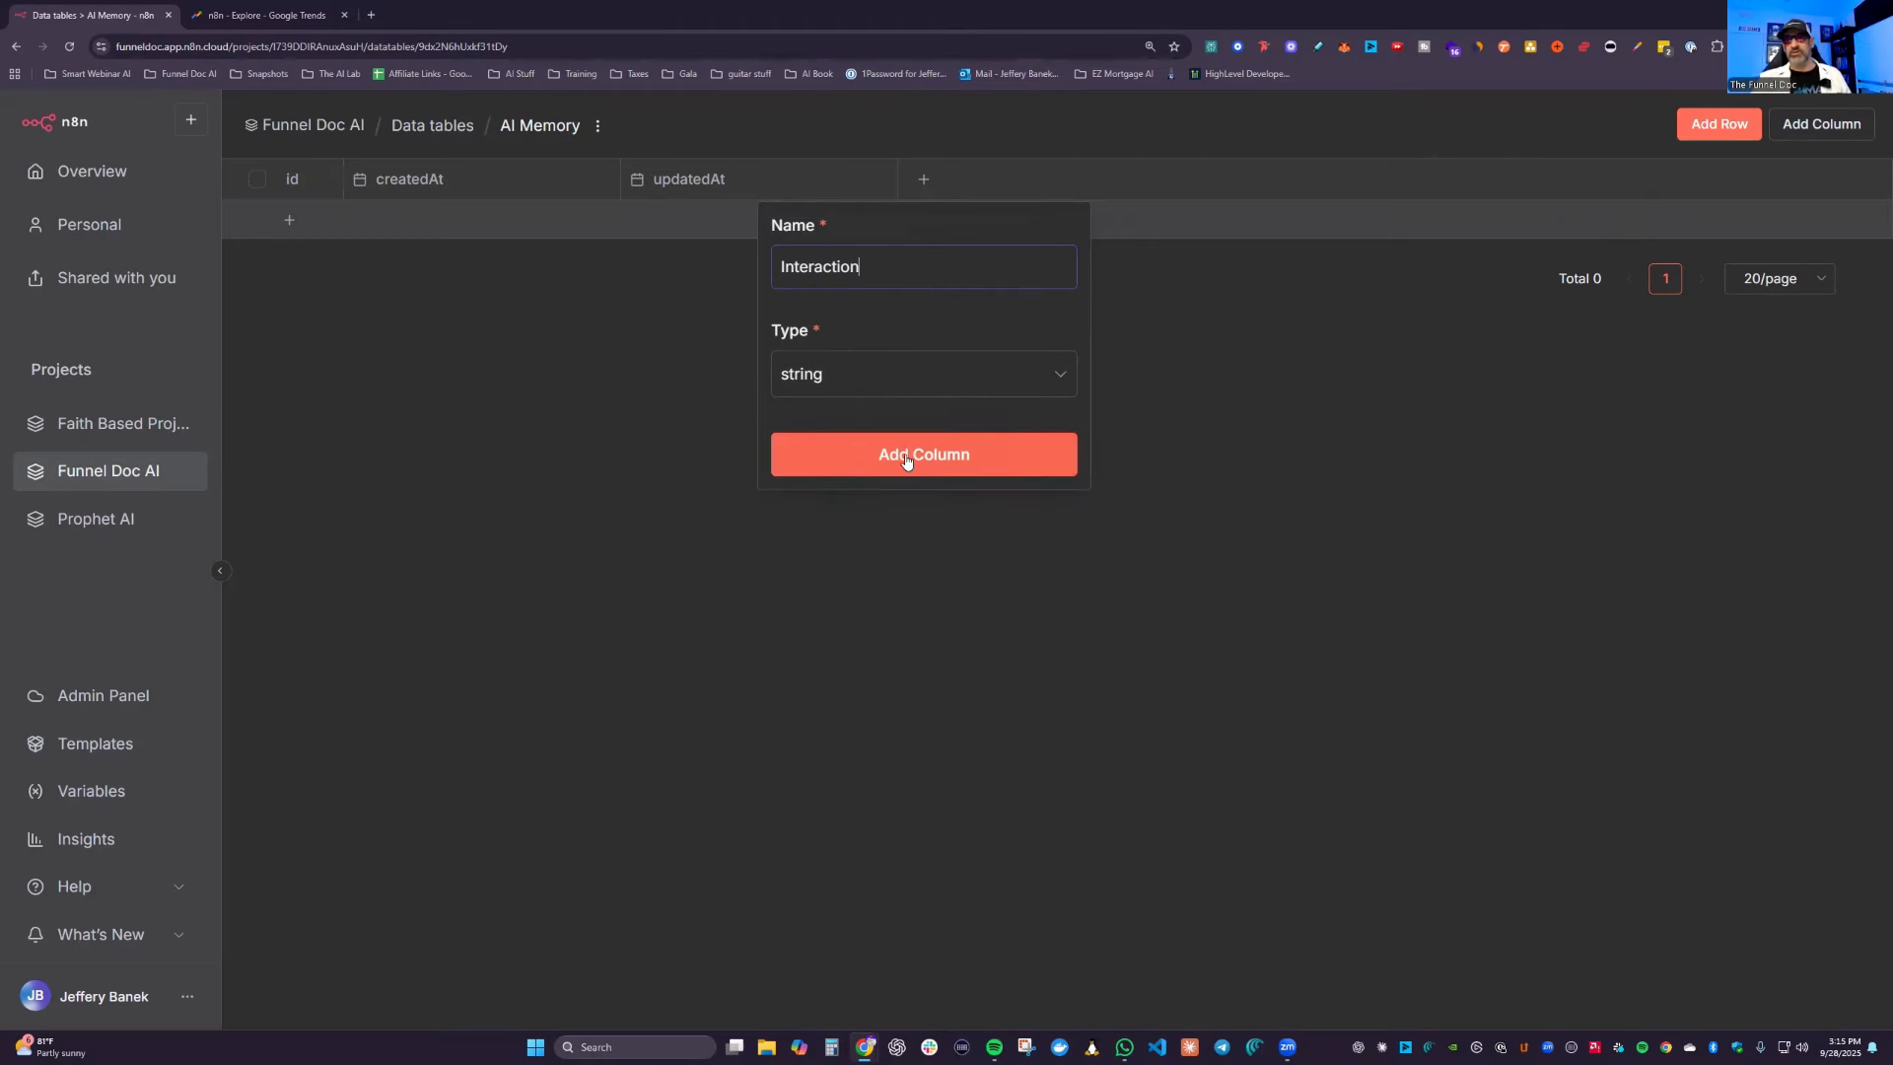
left_click(935, 379)
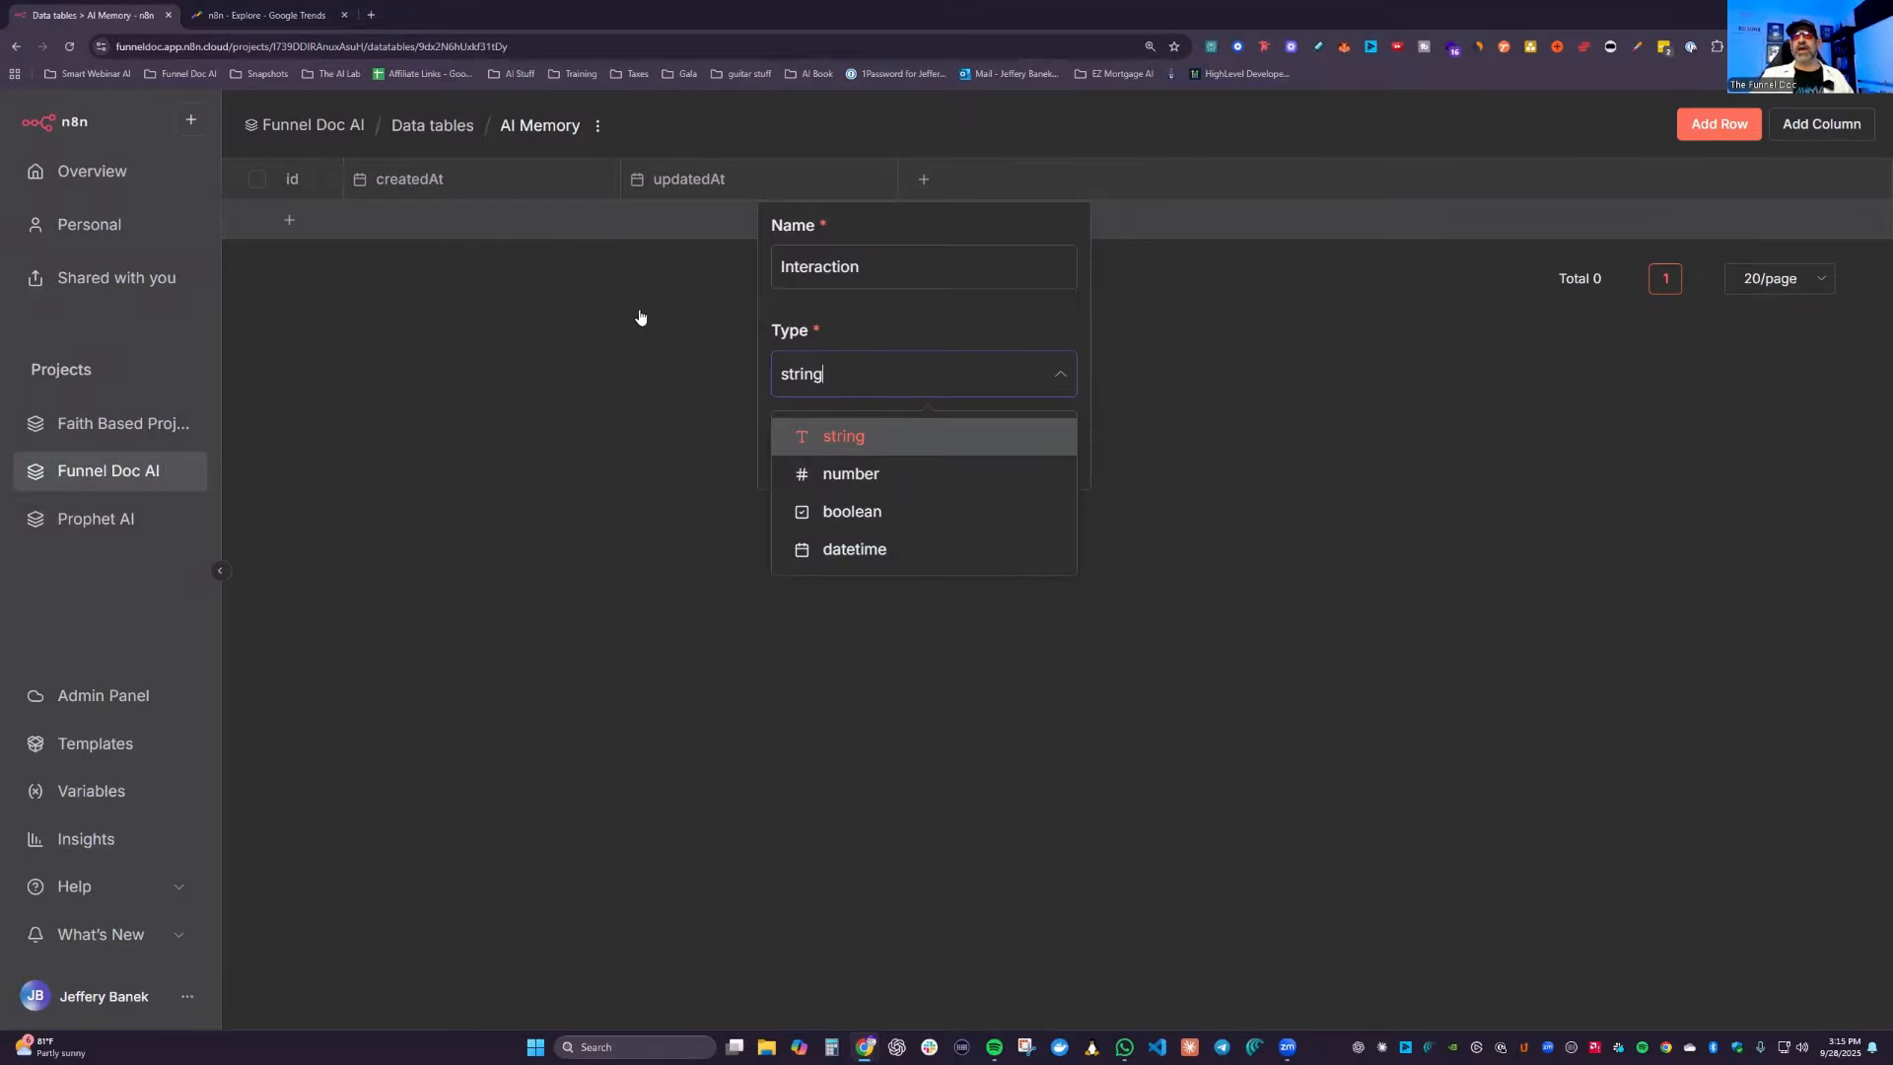
left_click(1380, 358)
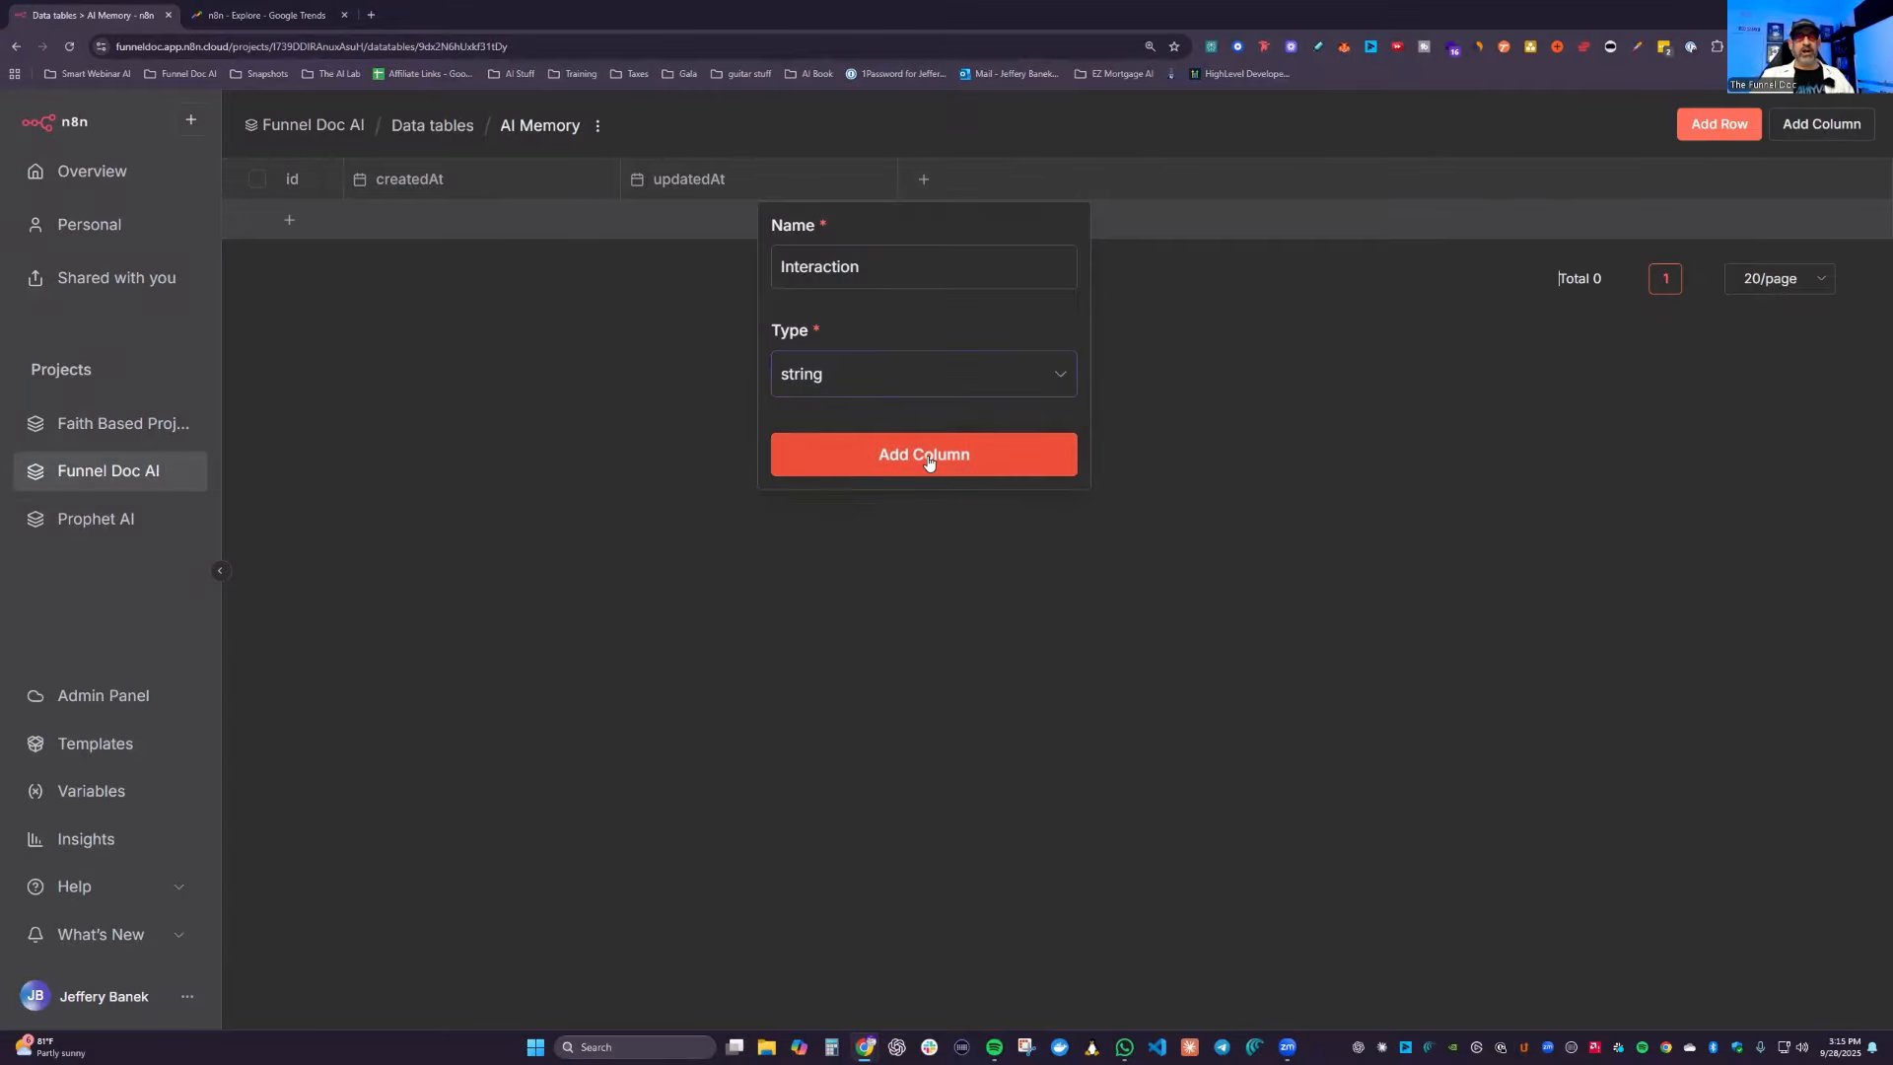
left_click(599, 350)
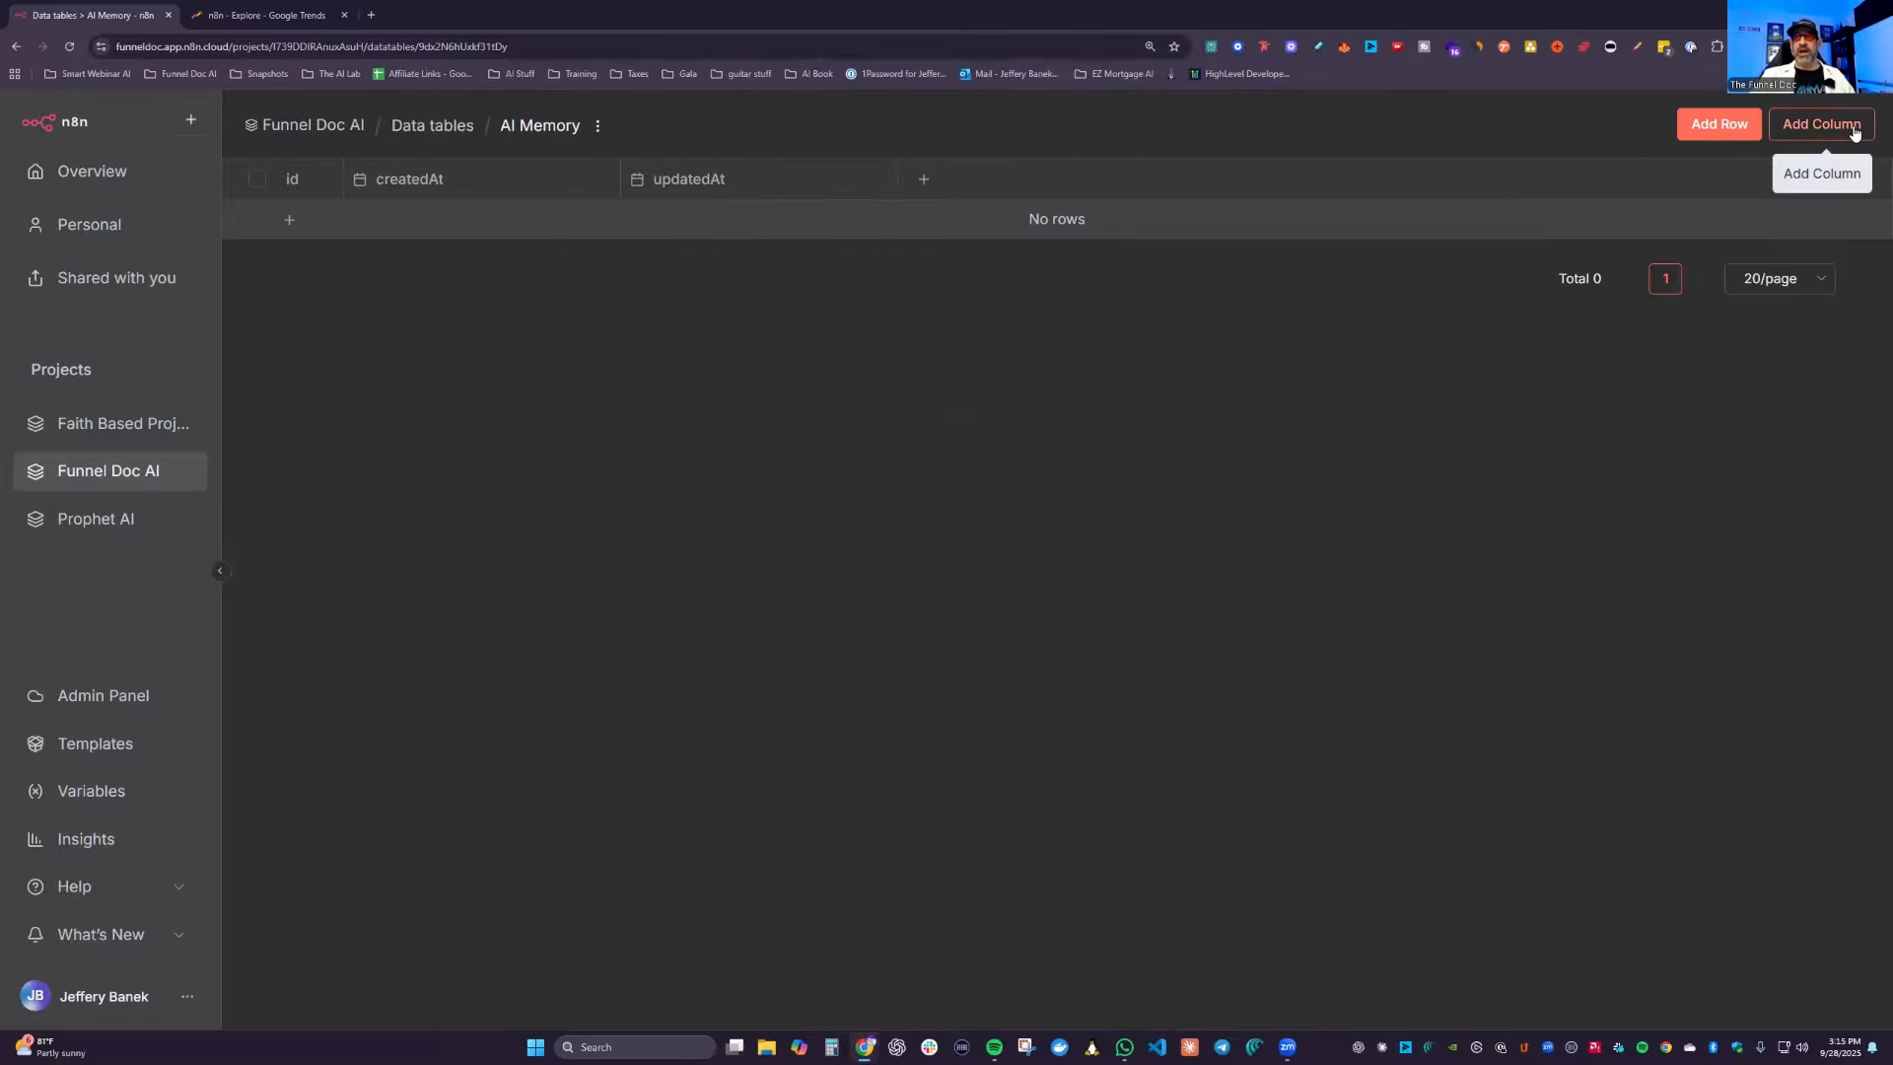
Step: Add two empty rows to the AI Memory data table
left_click(1719, 124)
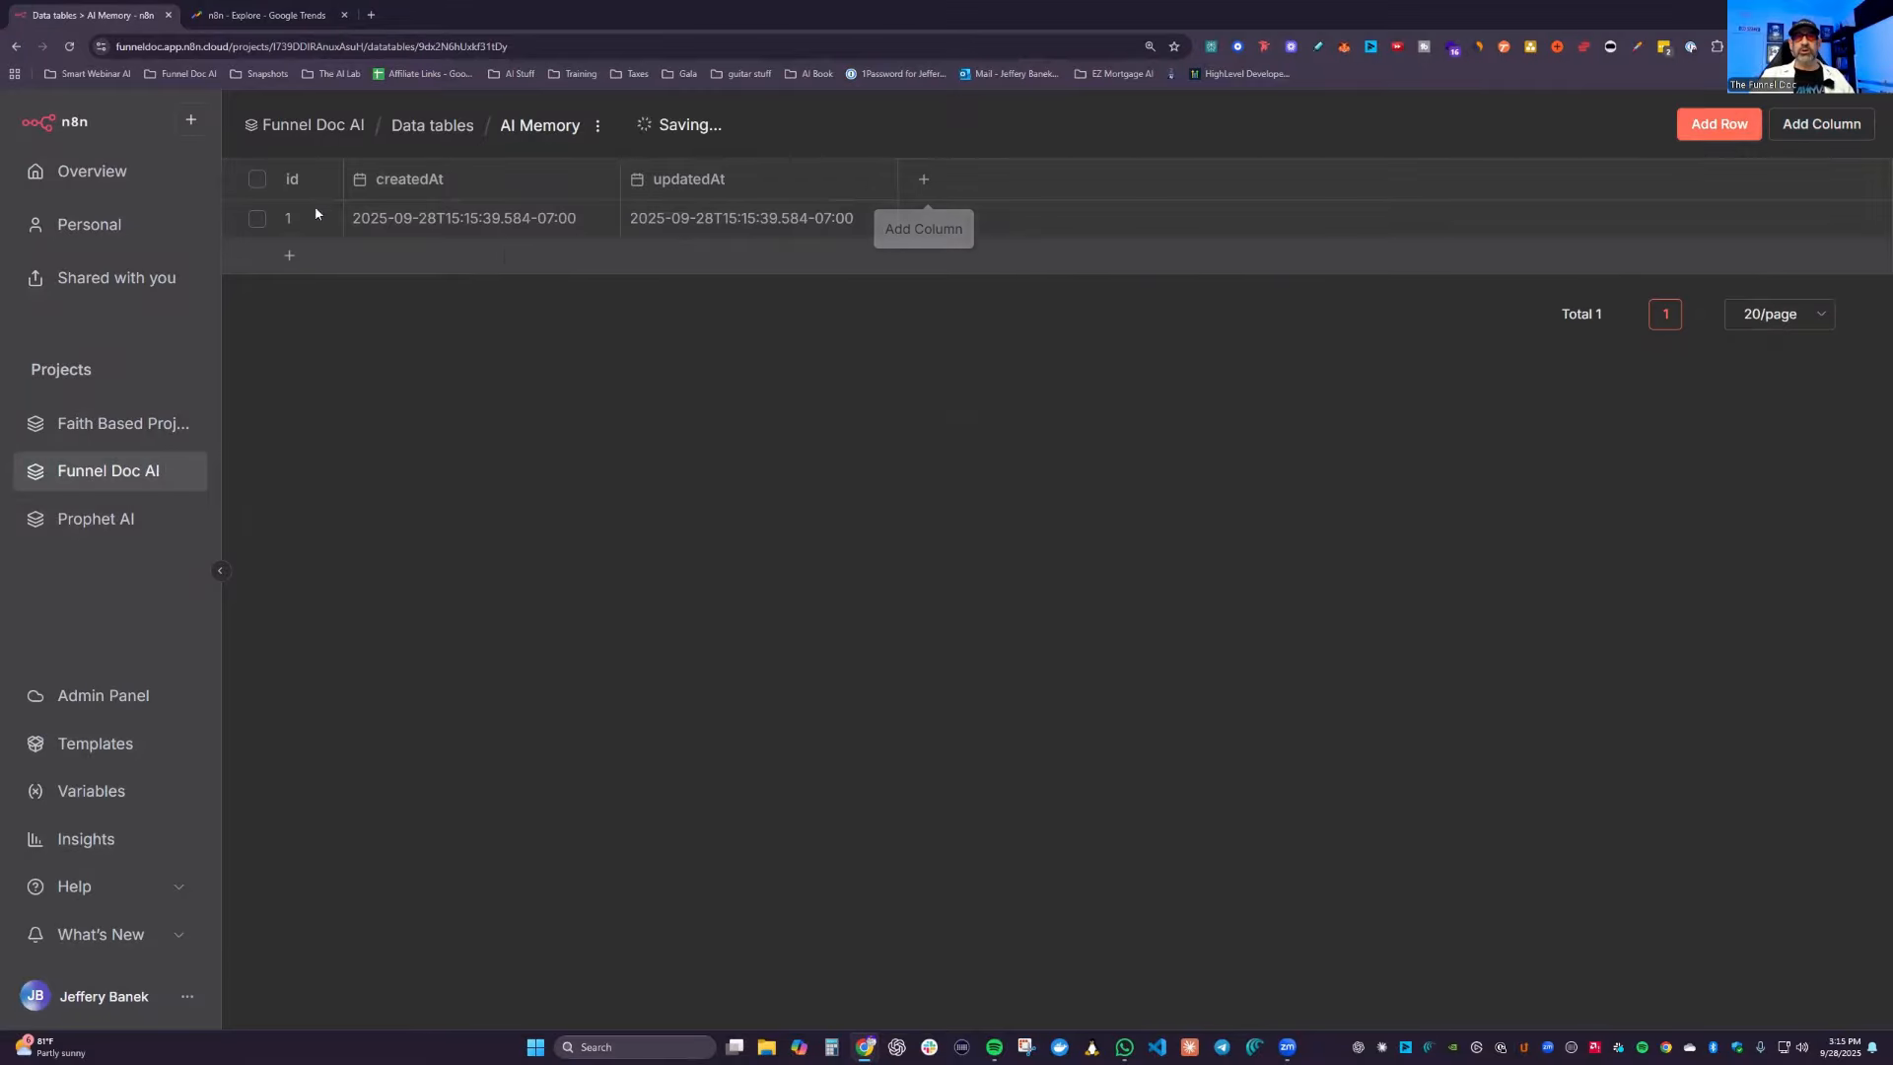
left_click(289, 258)
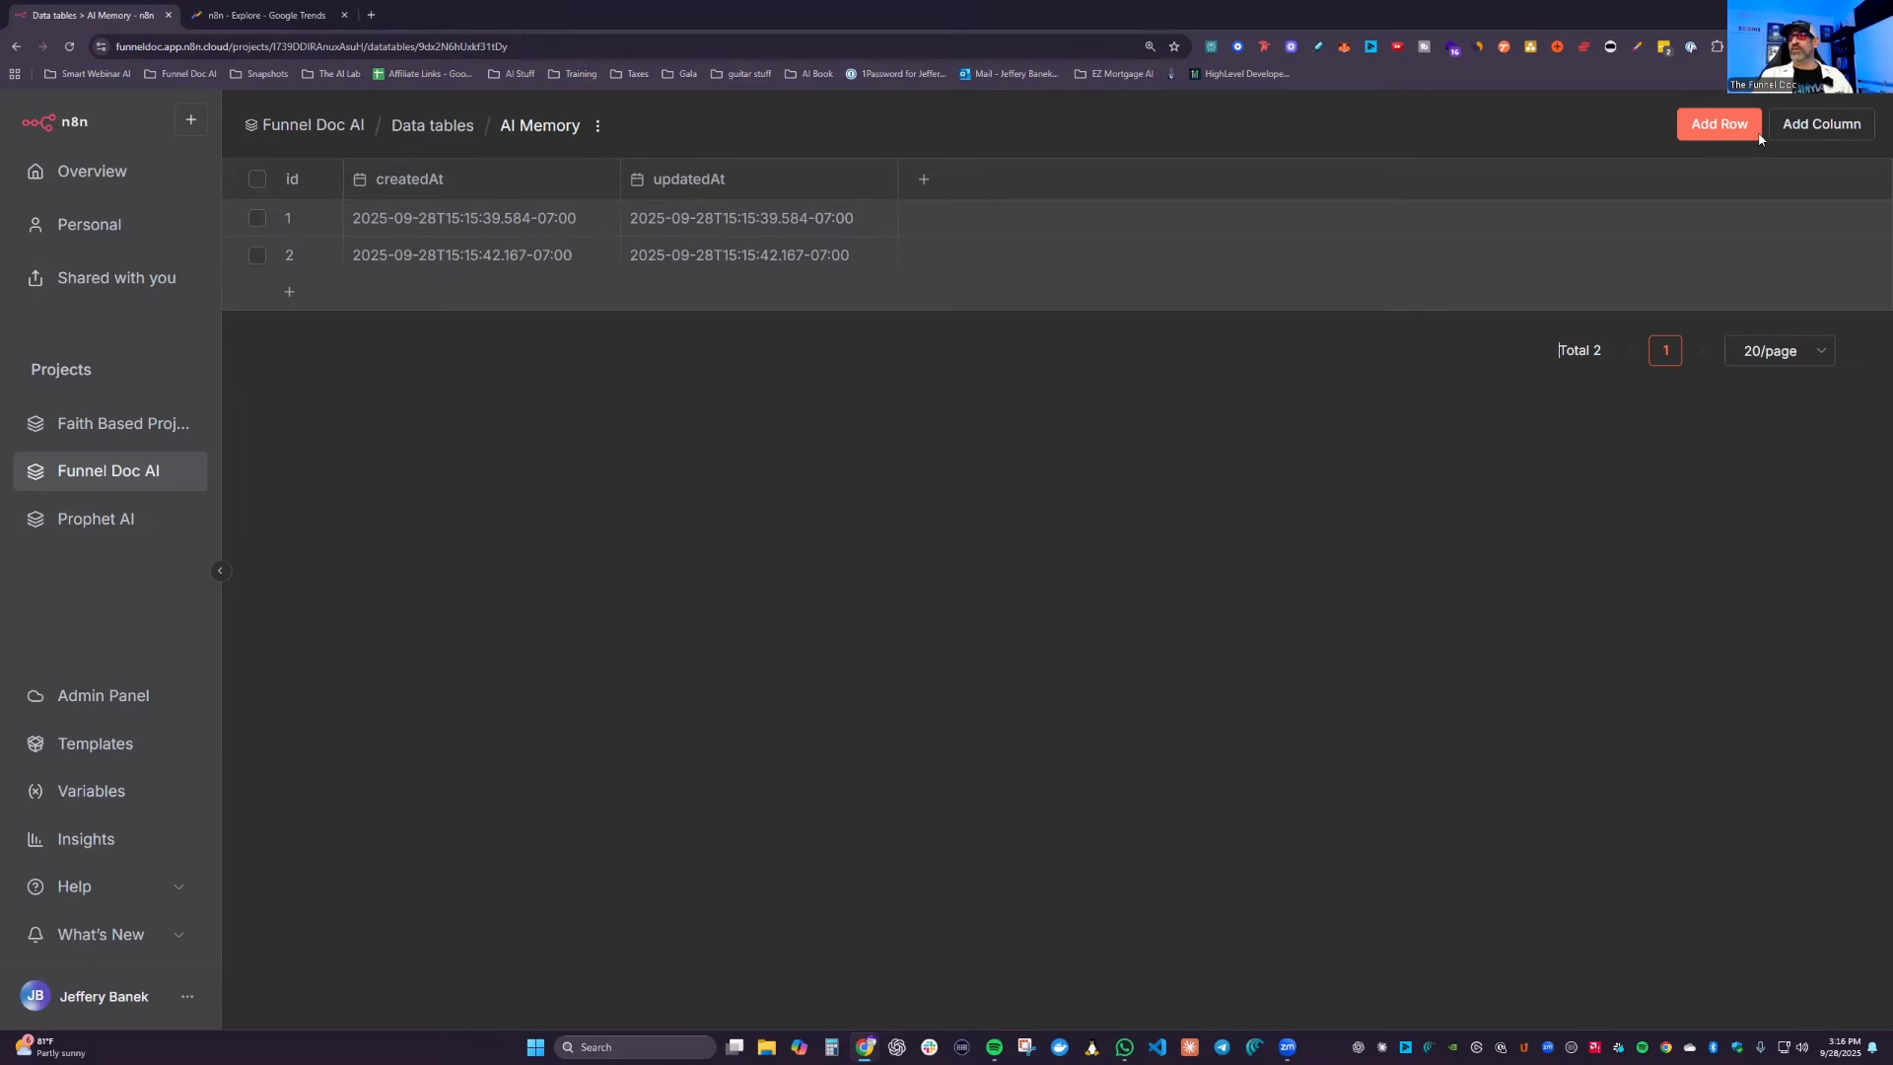
Step: Open the Funnel Doc AI project's settings and review its name, description, members and deletion options
left_click(127, 481)
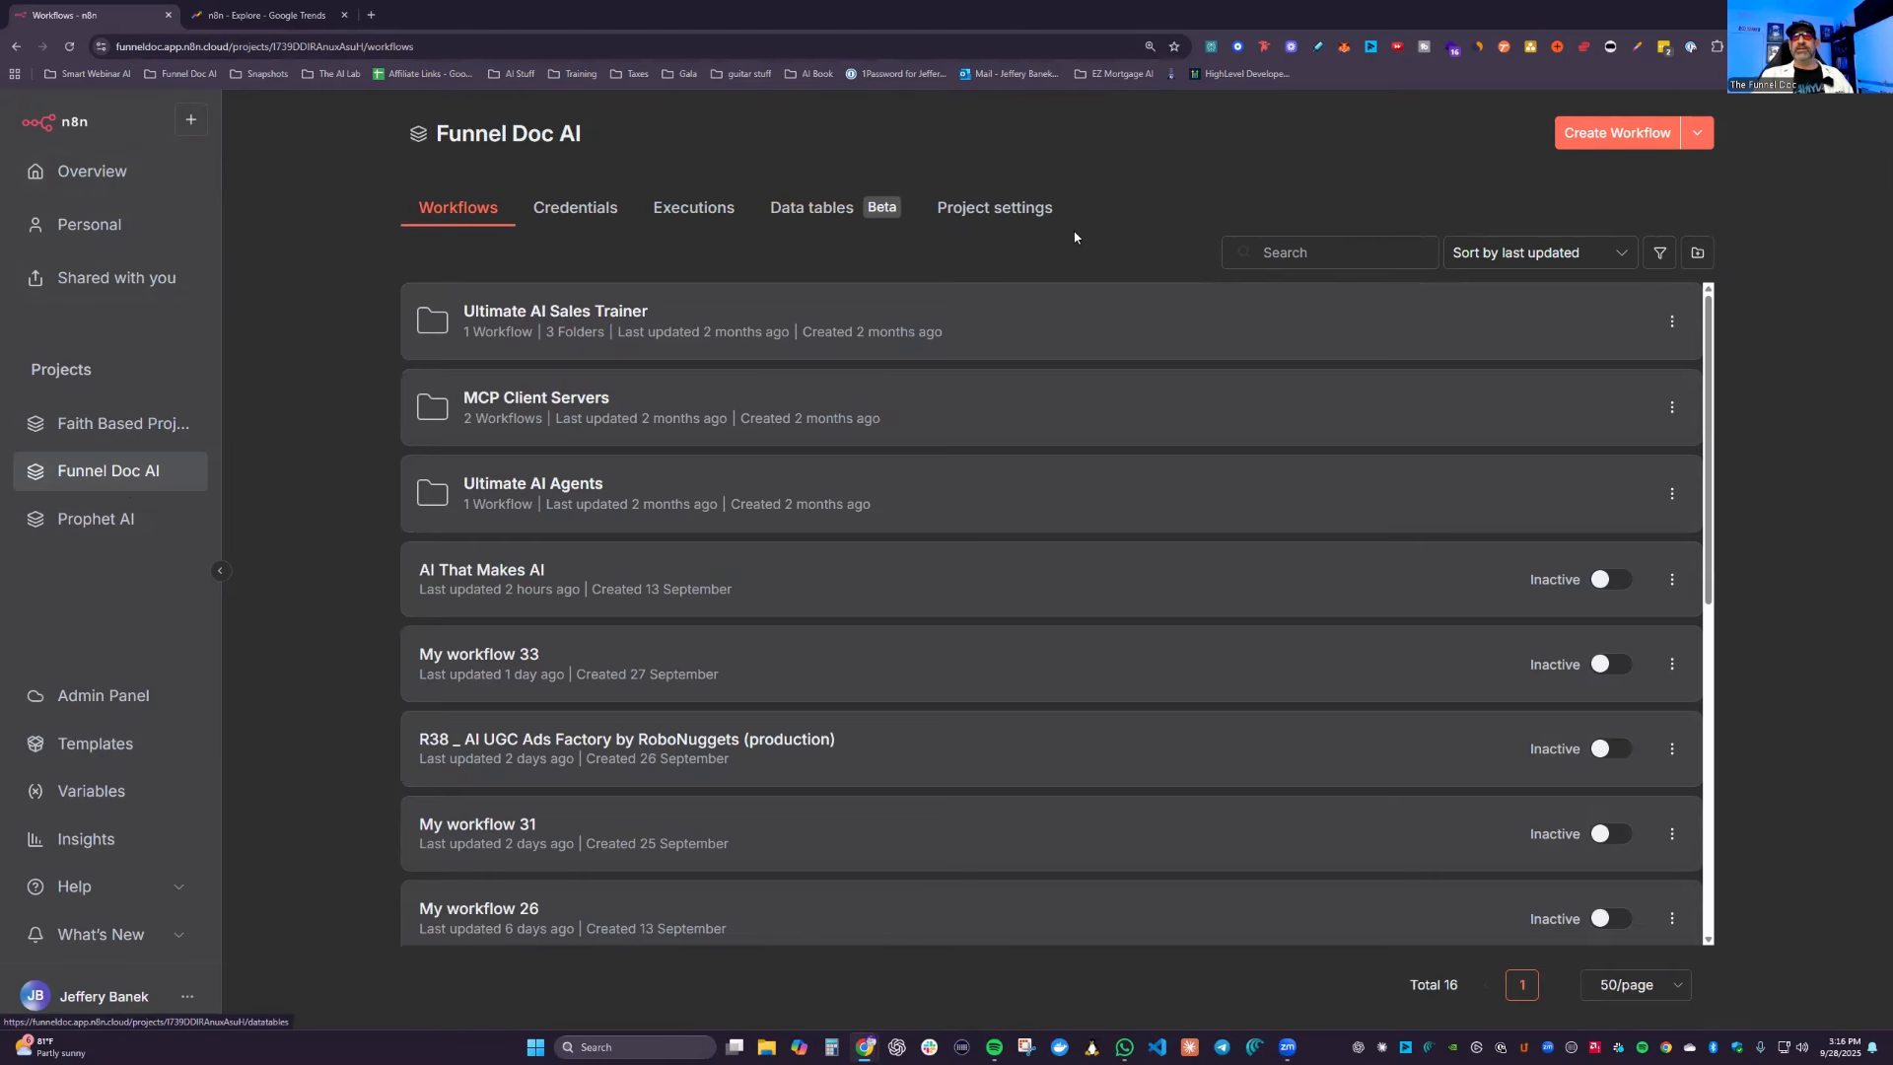
left_click(1015, 212)
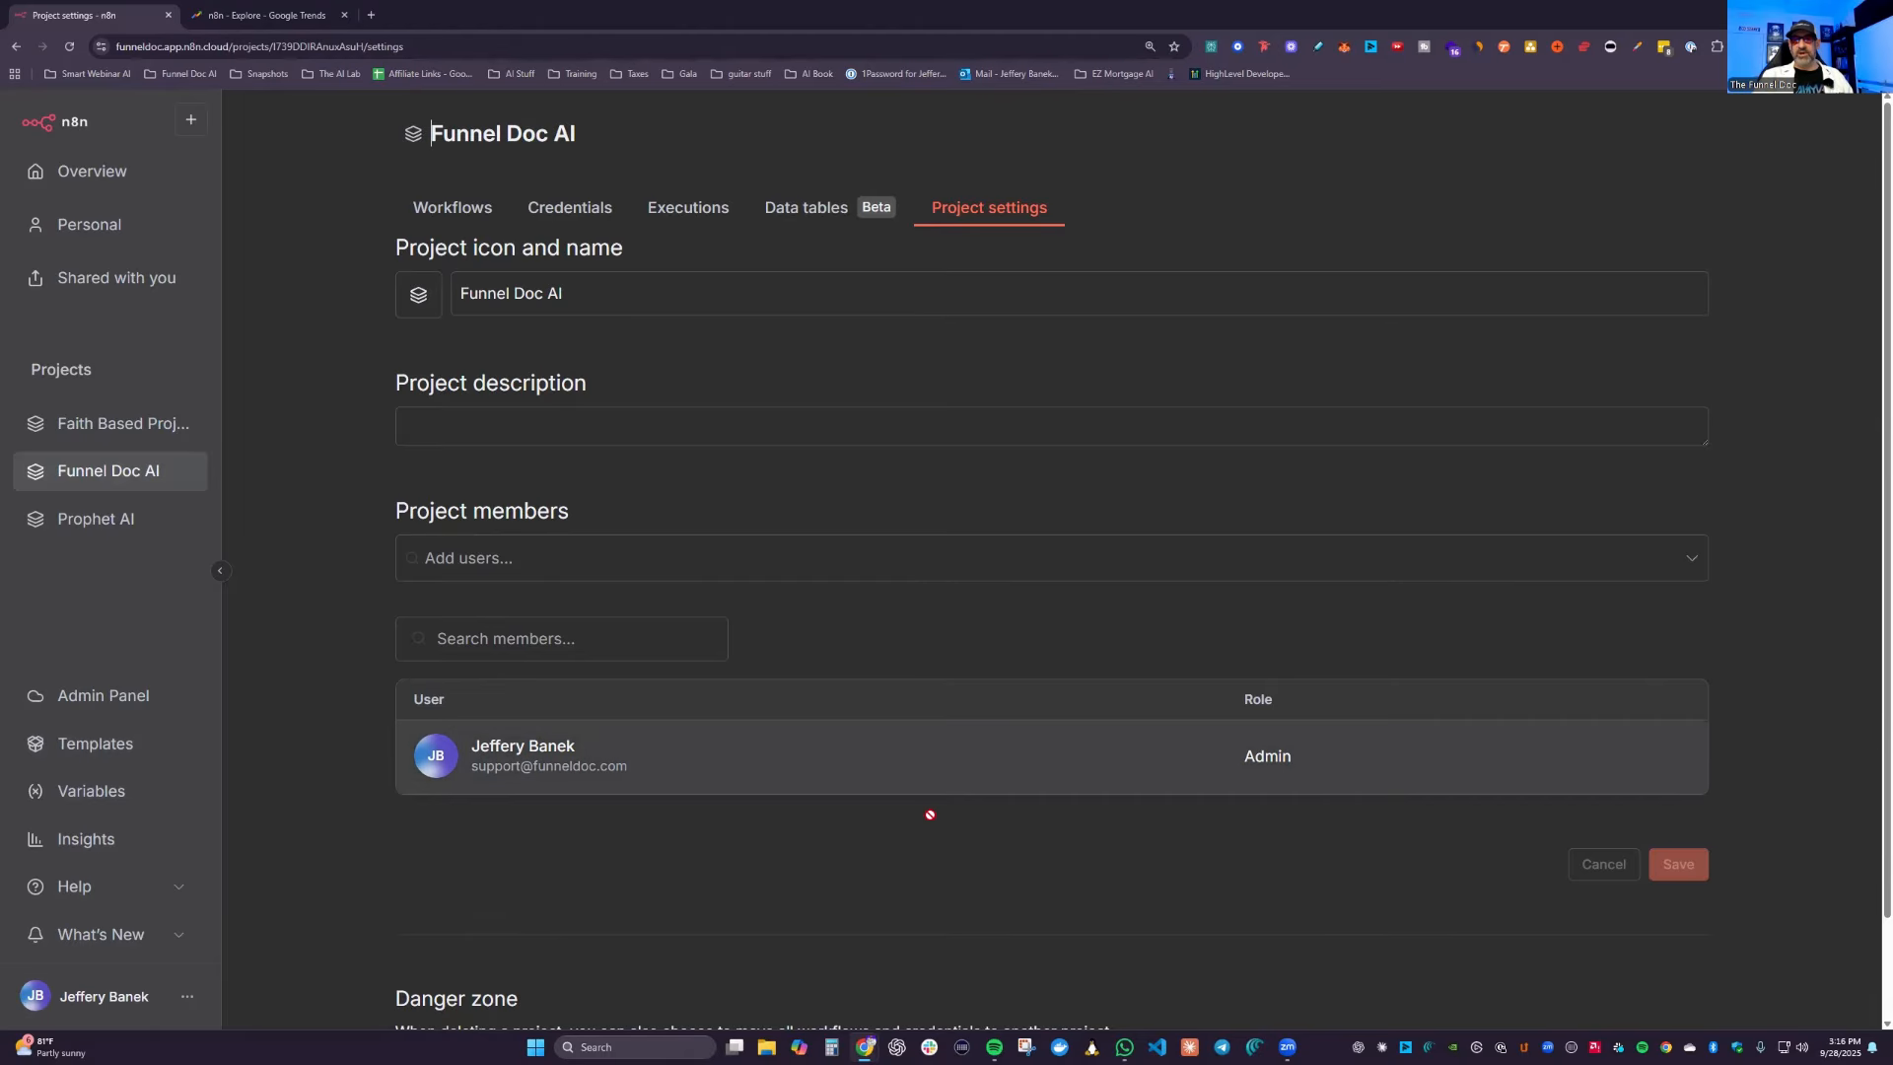
scroll(770, 856, "down", 1)
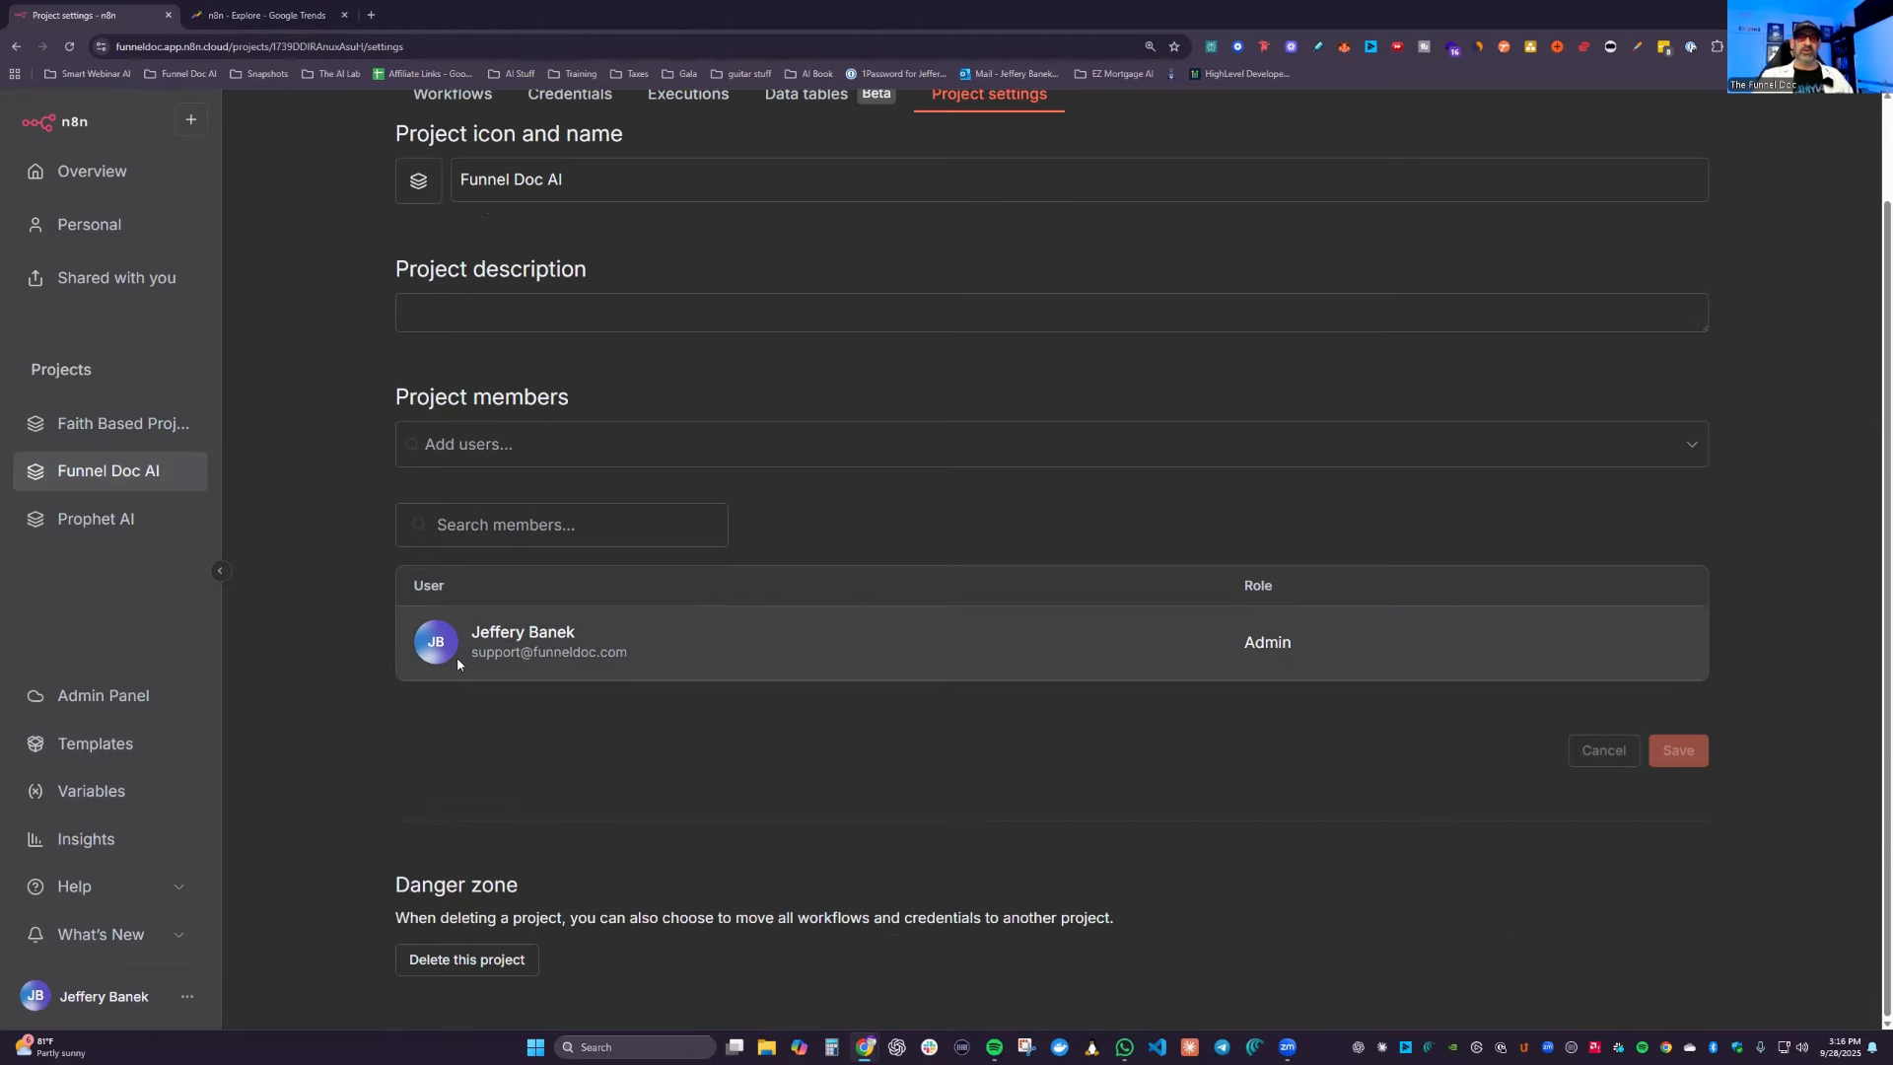
scroll(393, 434, "up", 1)
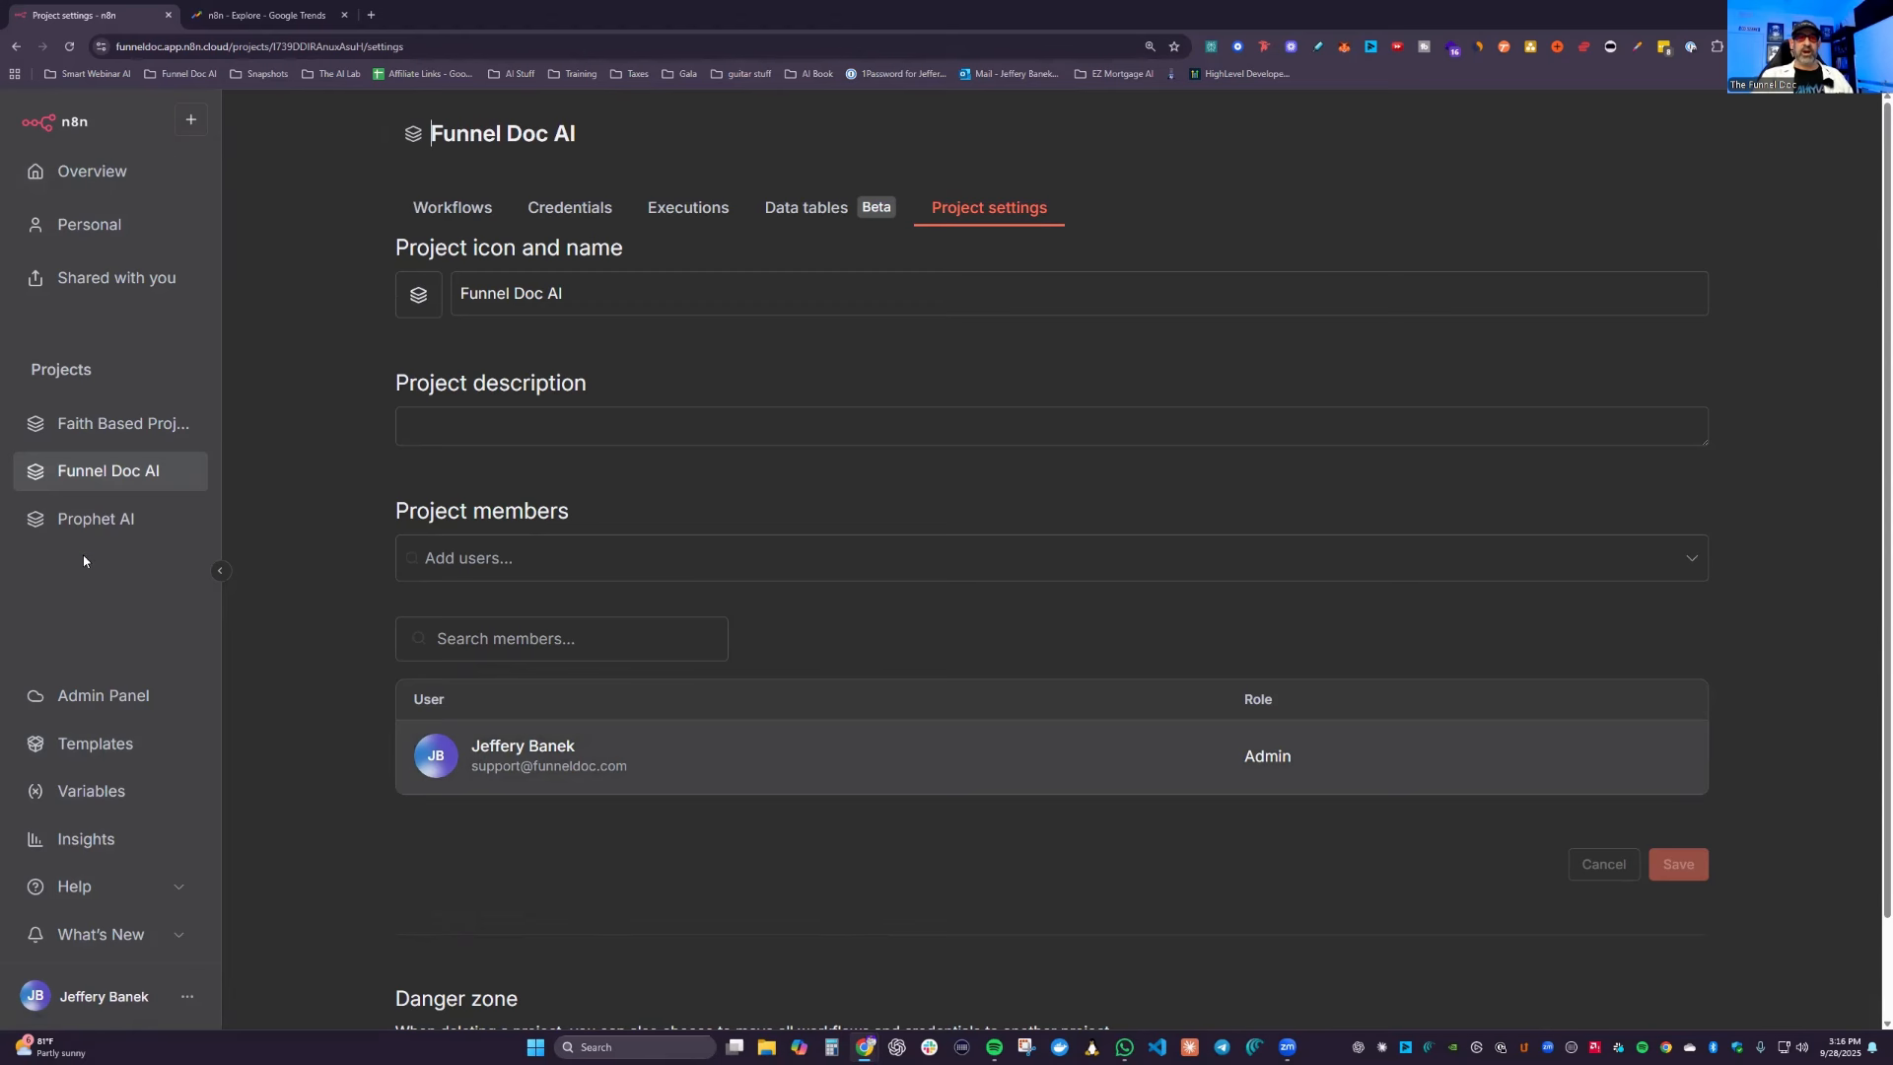
Step: Look through the workflow lists of the overview, Faith Based Projects, Personal and Prophet AI, and return to the overview
left_click(109, 171)
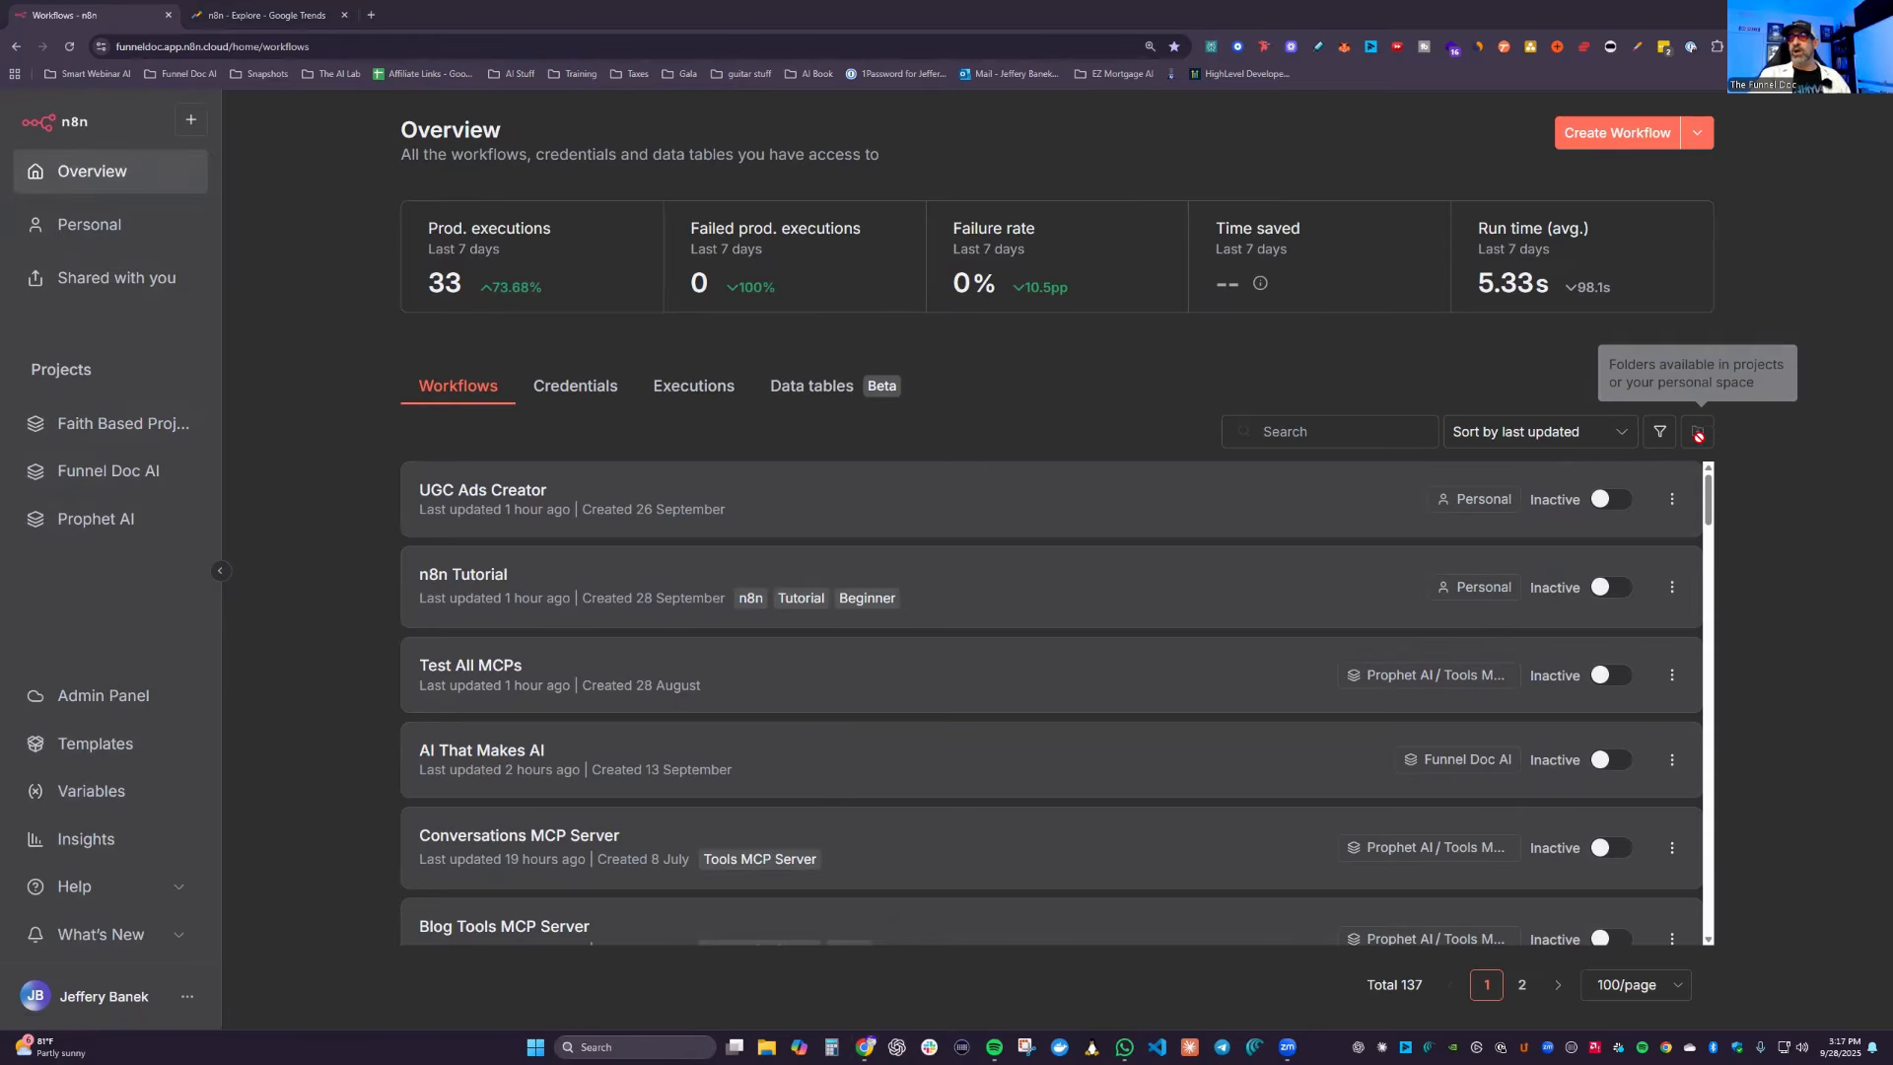
left_click(107, 432)
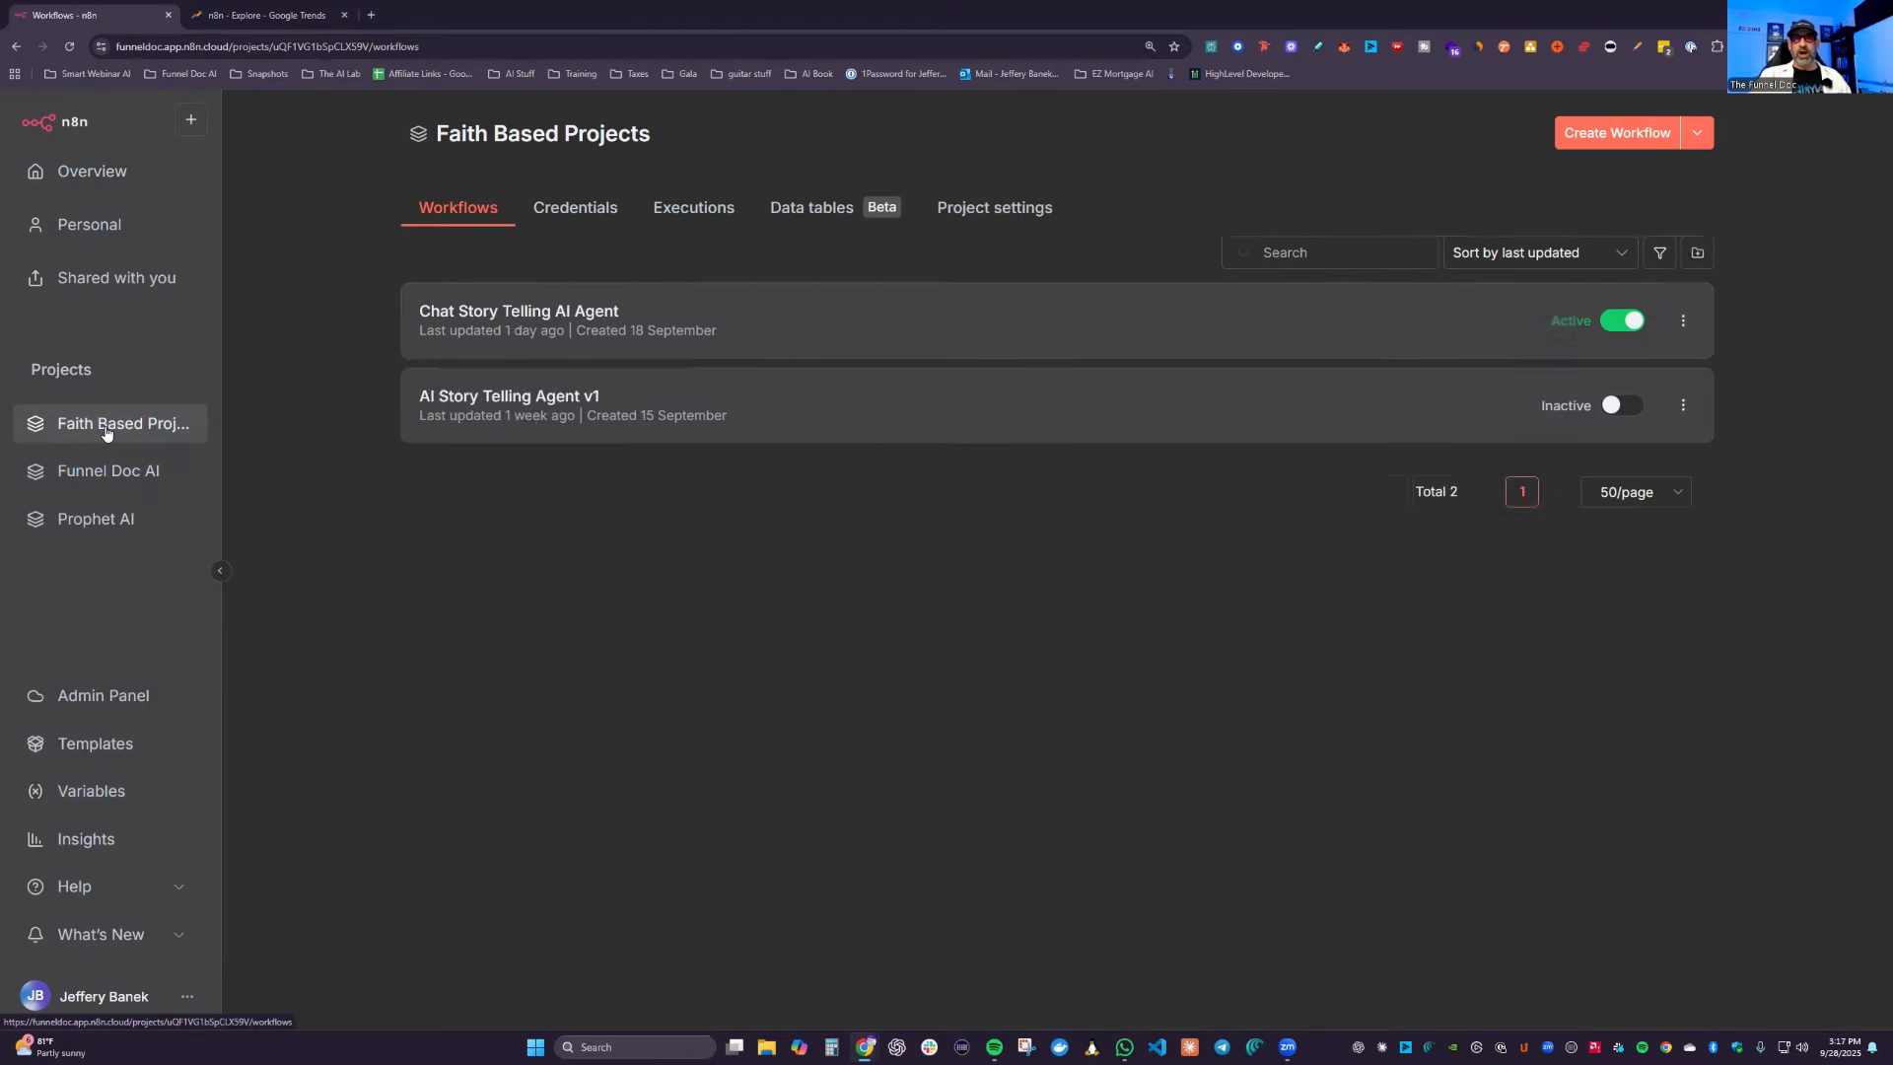
left_click(93, 223)
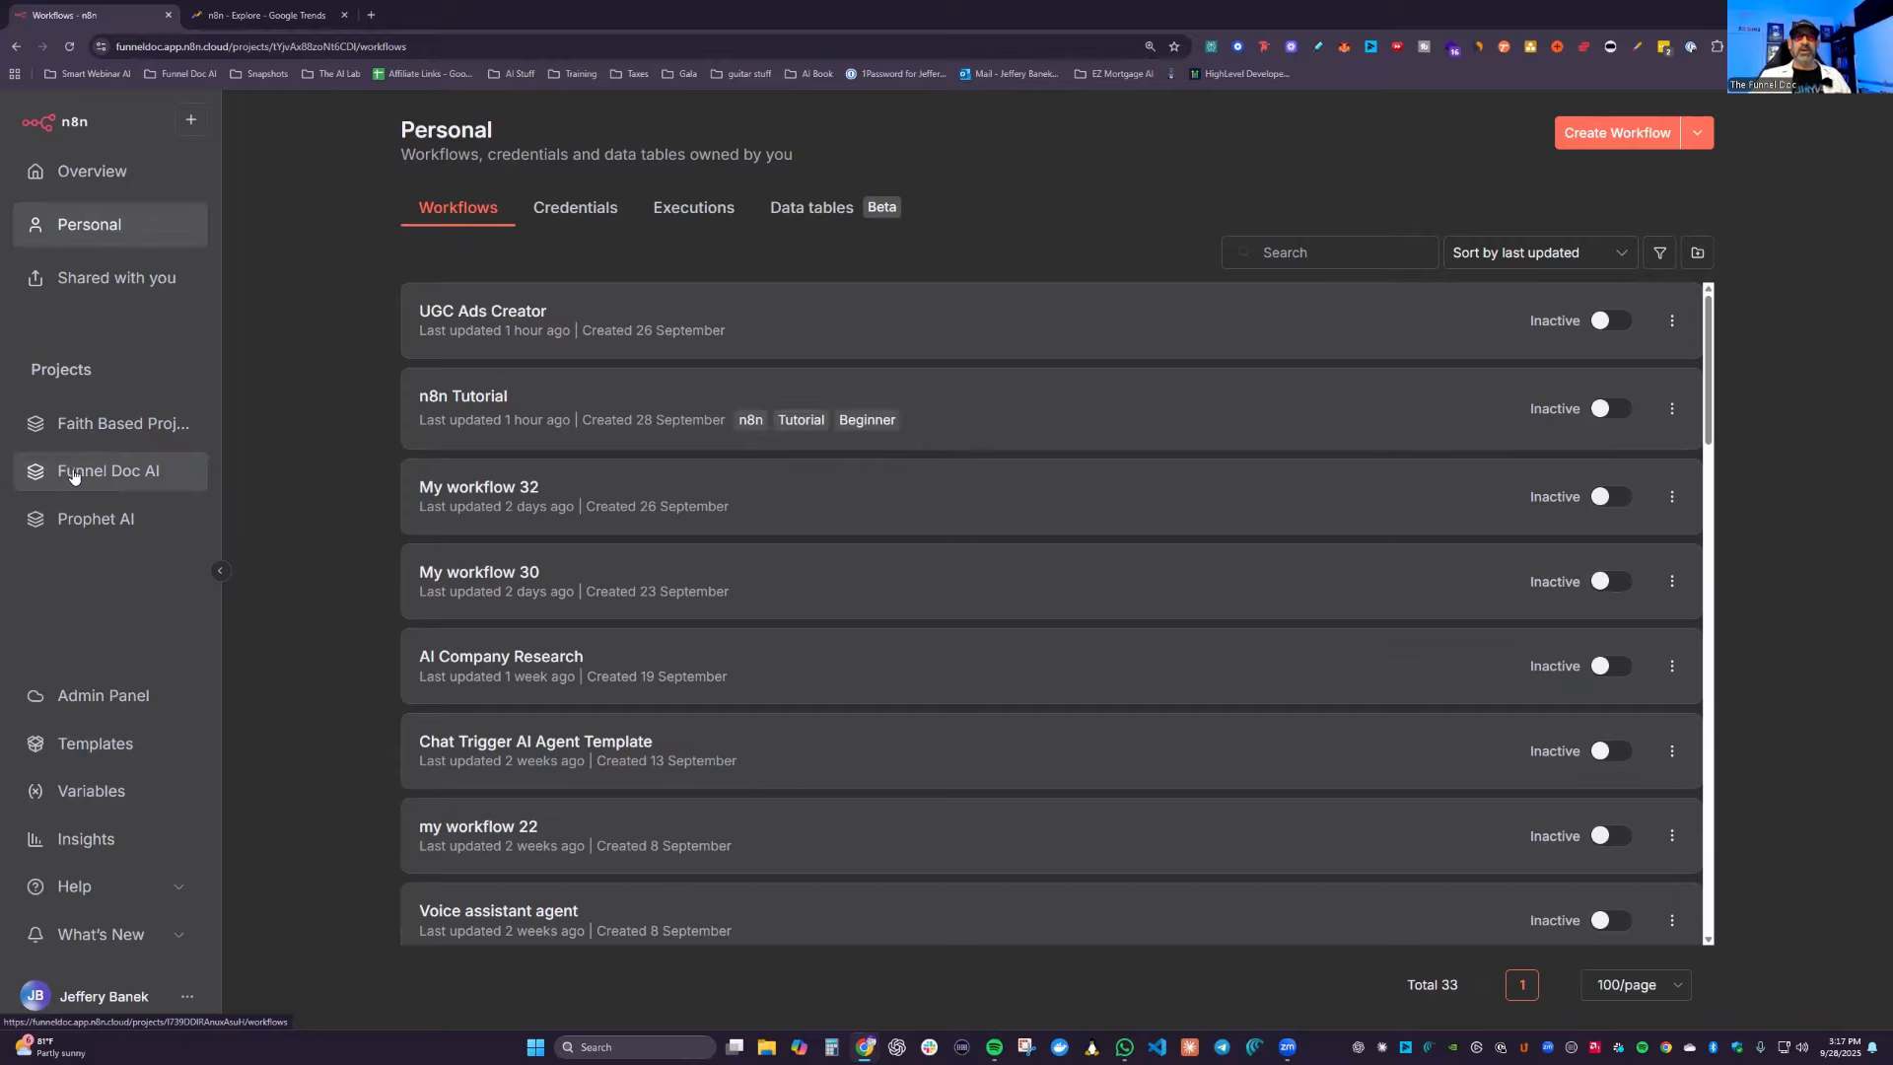
left_click(96, 519)
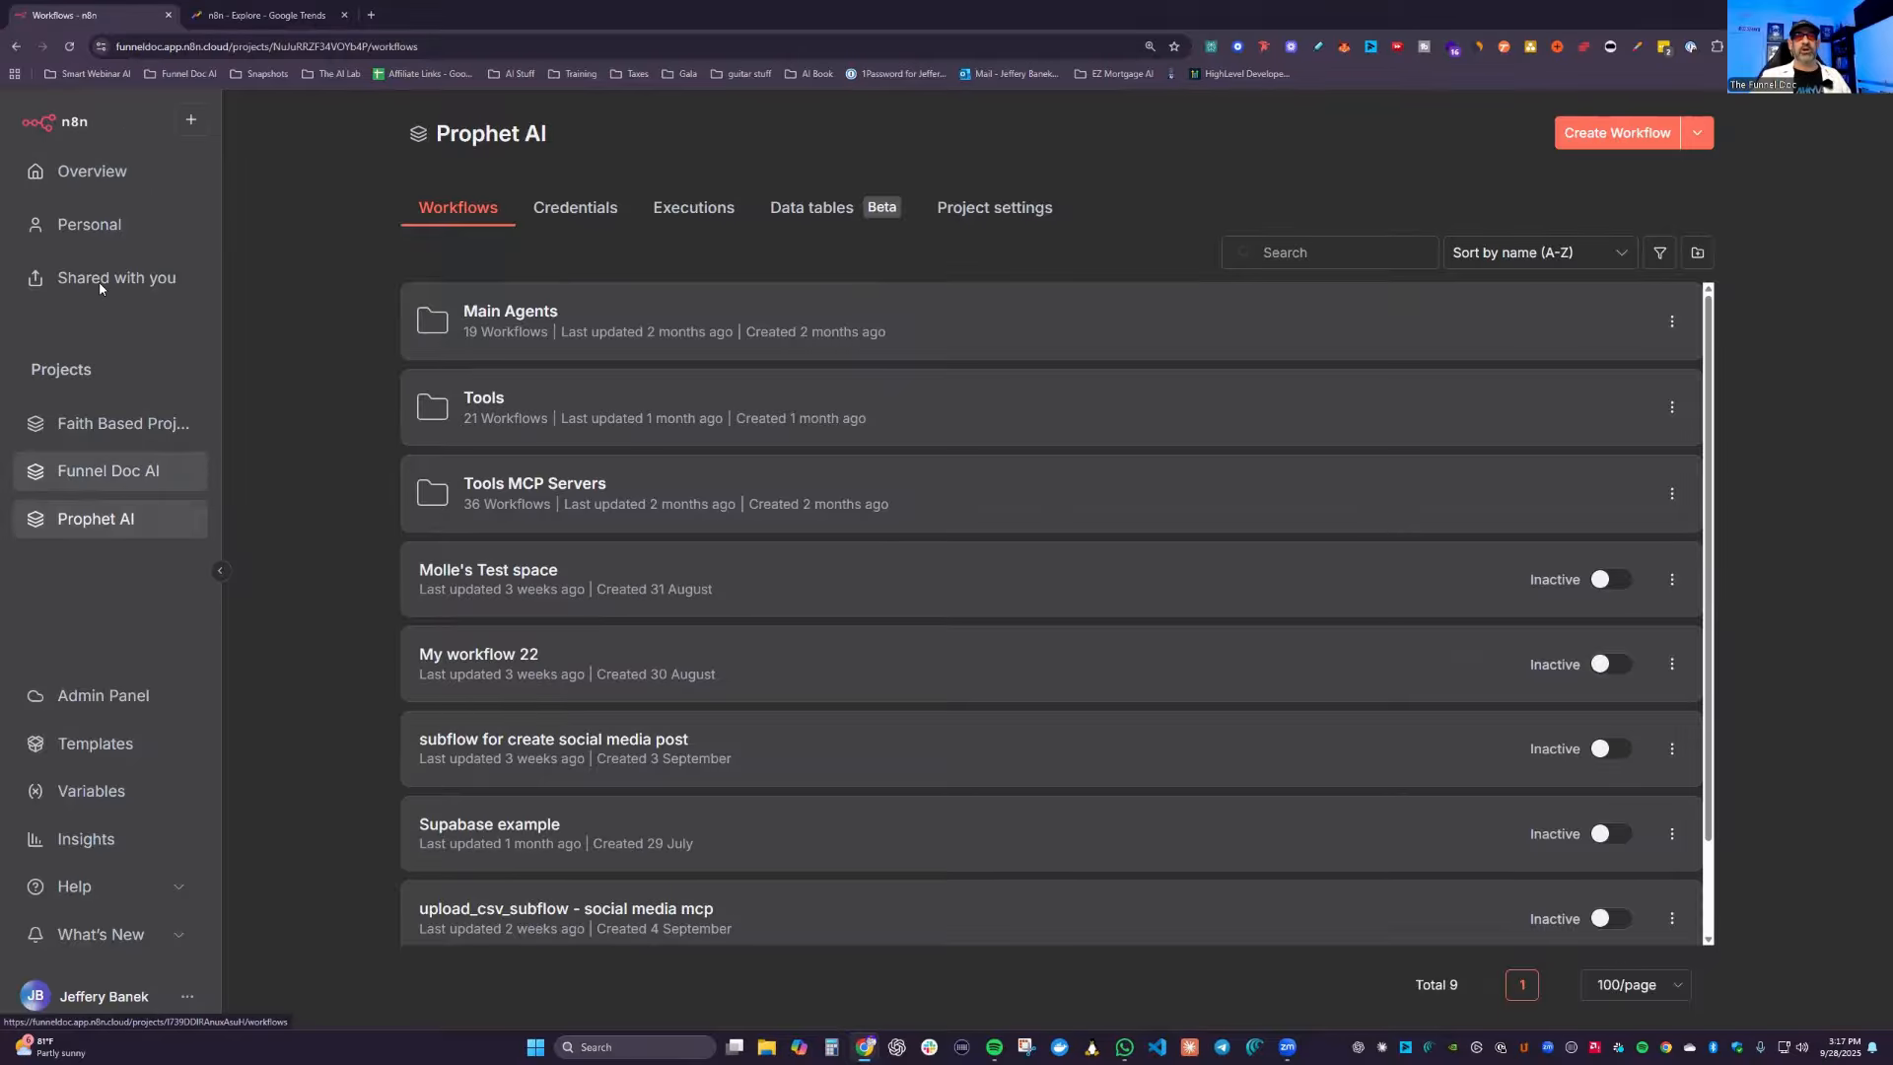
left_click(92, 170)
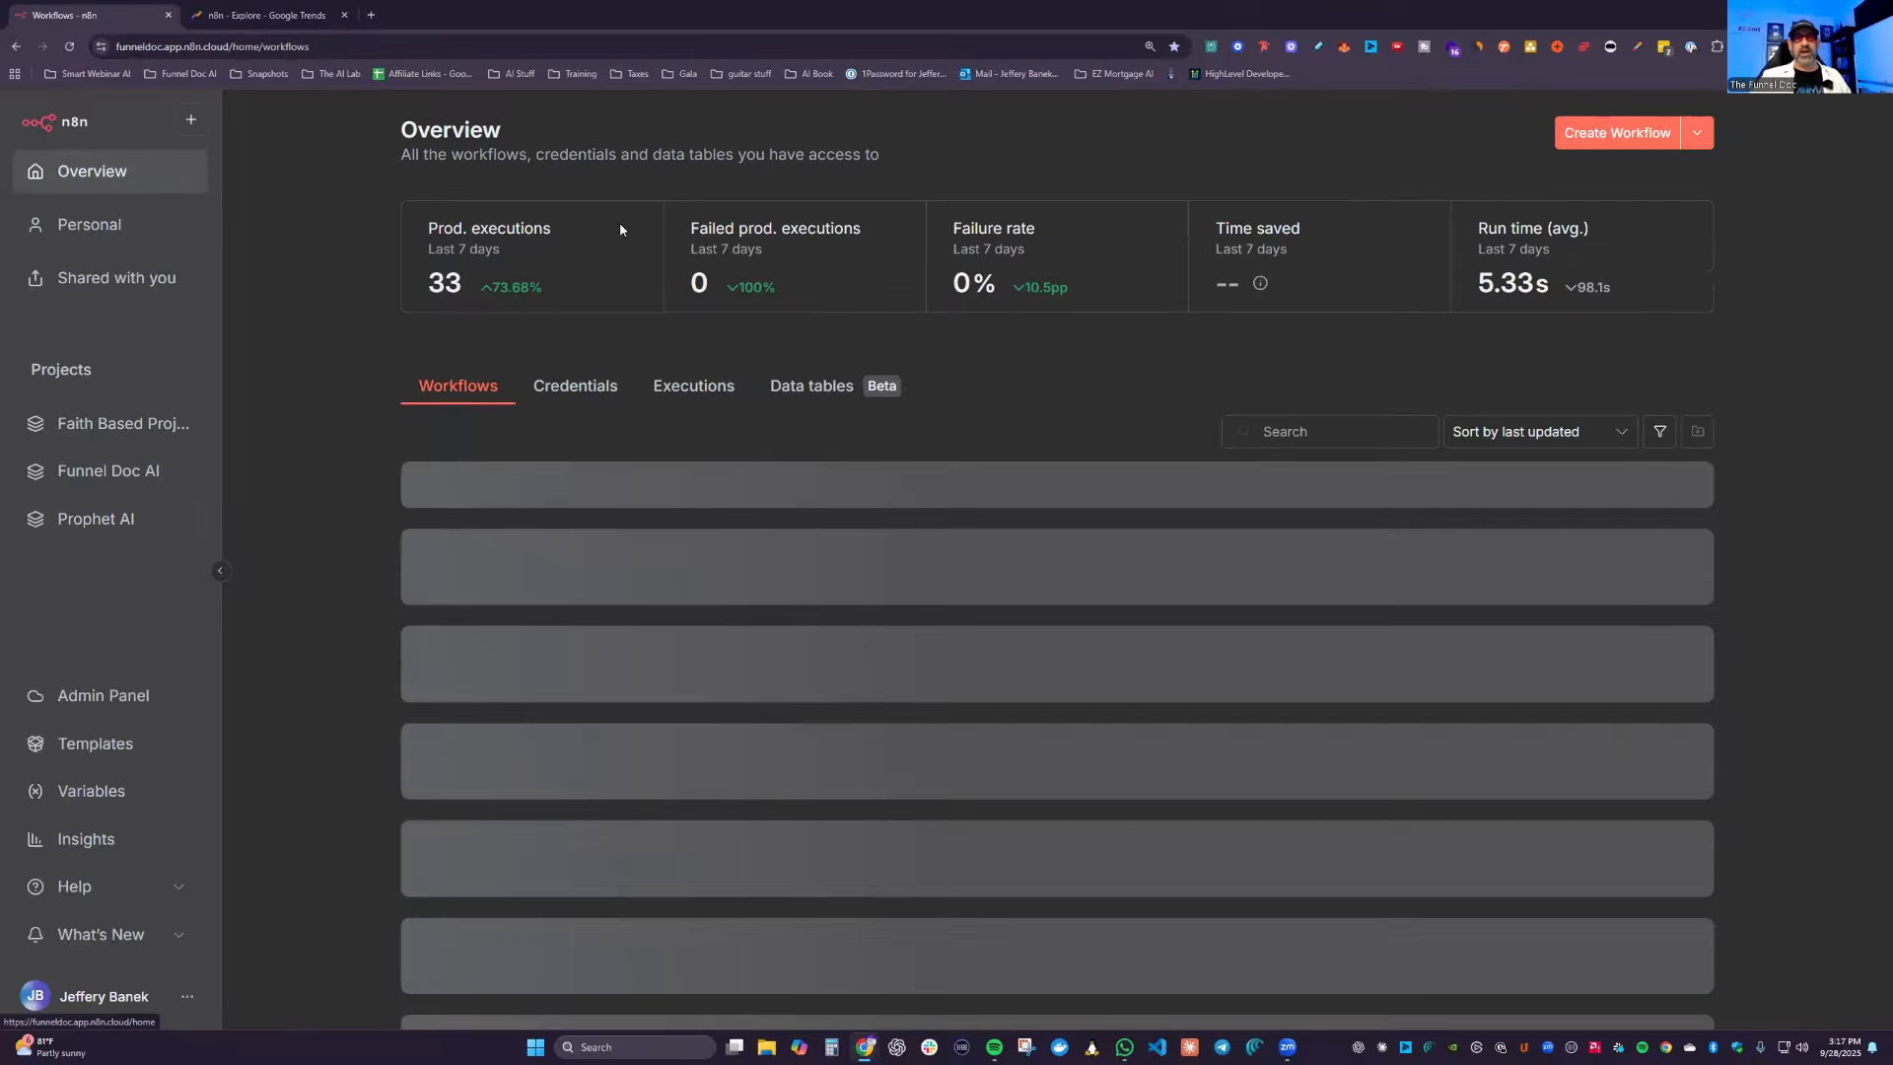
Step: Open a blank new workflow from the overview and leave it for the Personal workflow list
left_click(1617, 132)
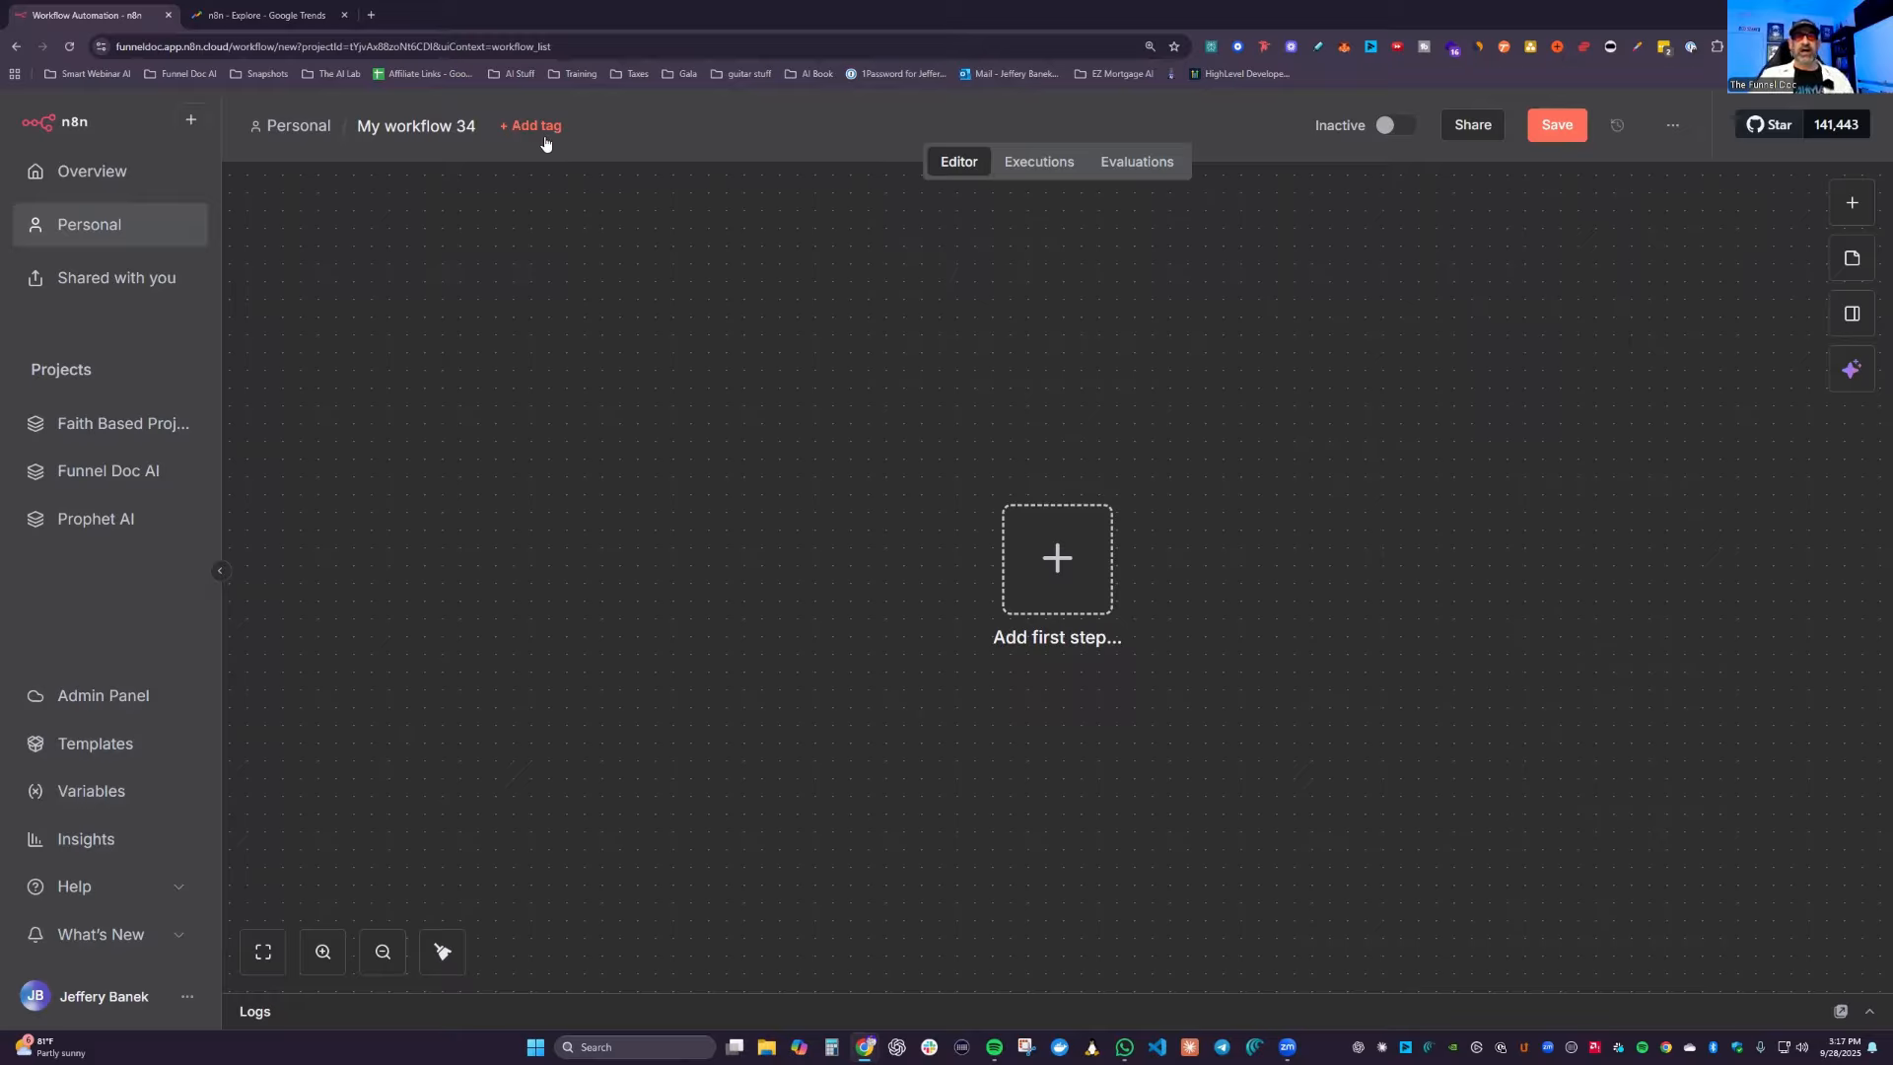
left_click(106, 471)
left_click(92, 223)
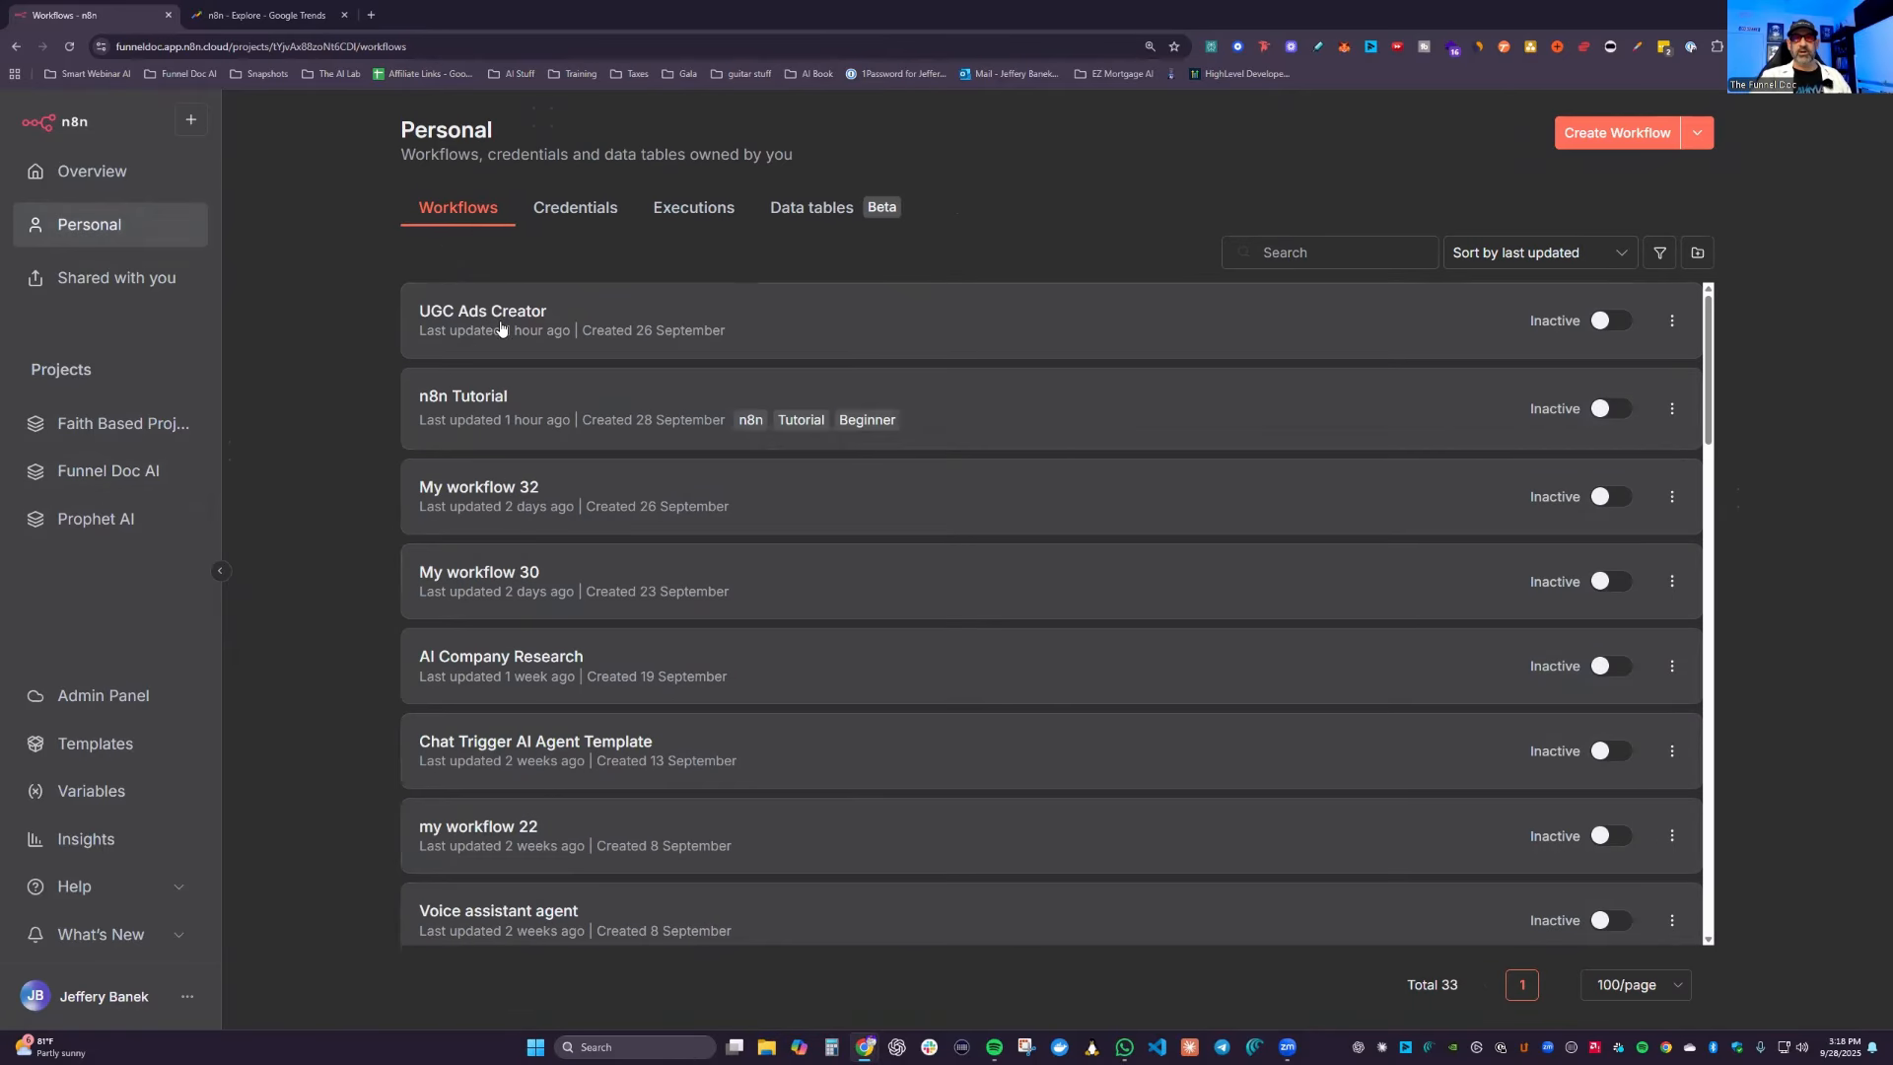
Step: Open the n8n Tutorial workflow and examine its Input, Action and Output sections and the node groups below them
left_click(495, 406)
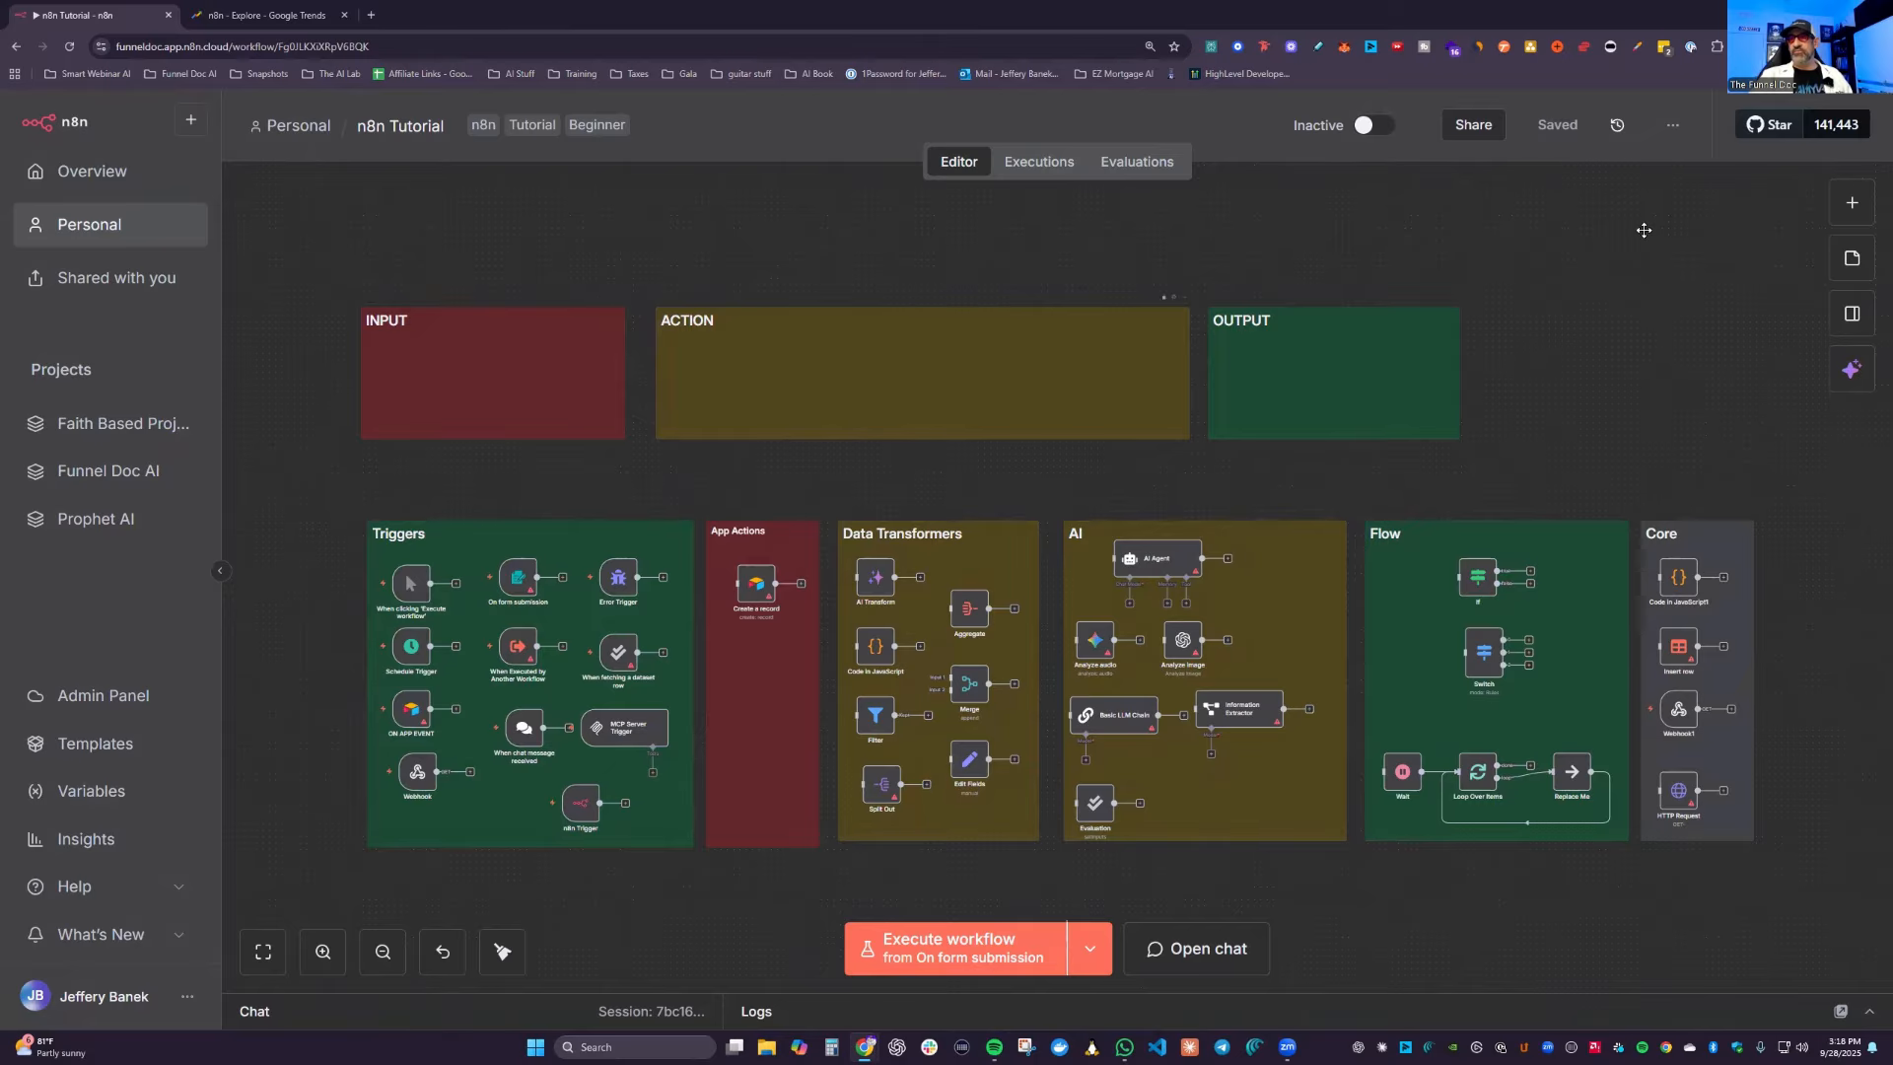
scroll(475, 484, "up", 4)
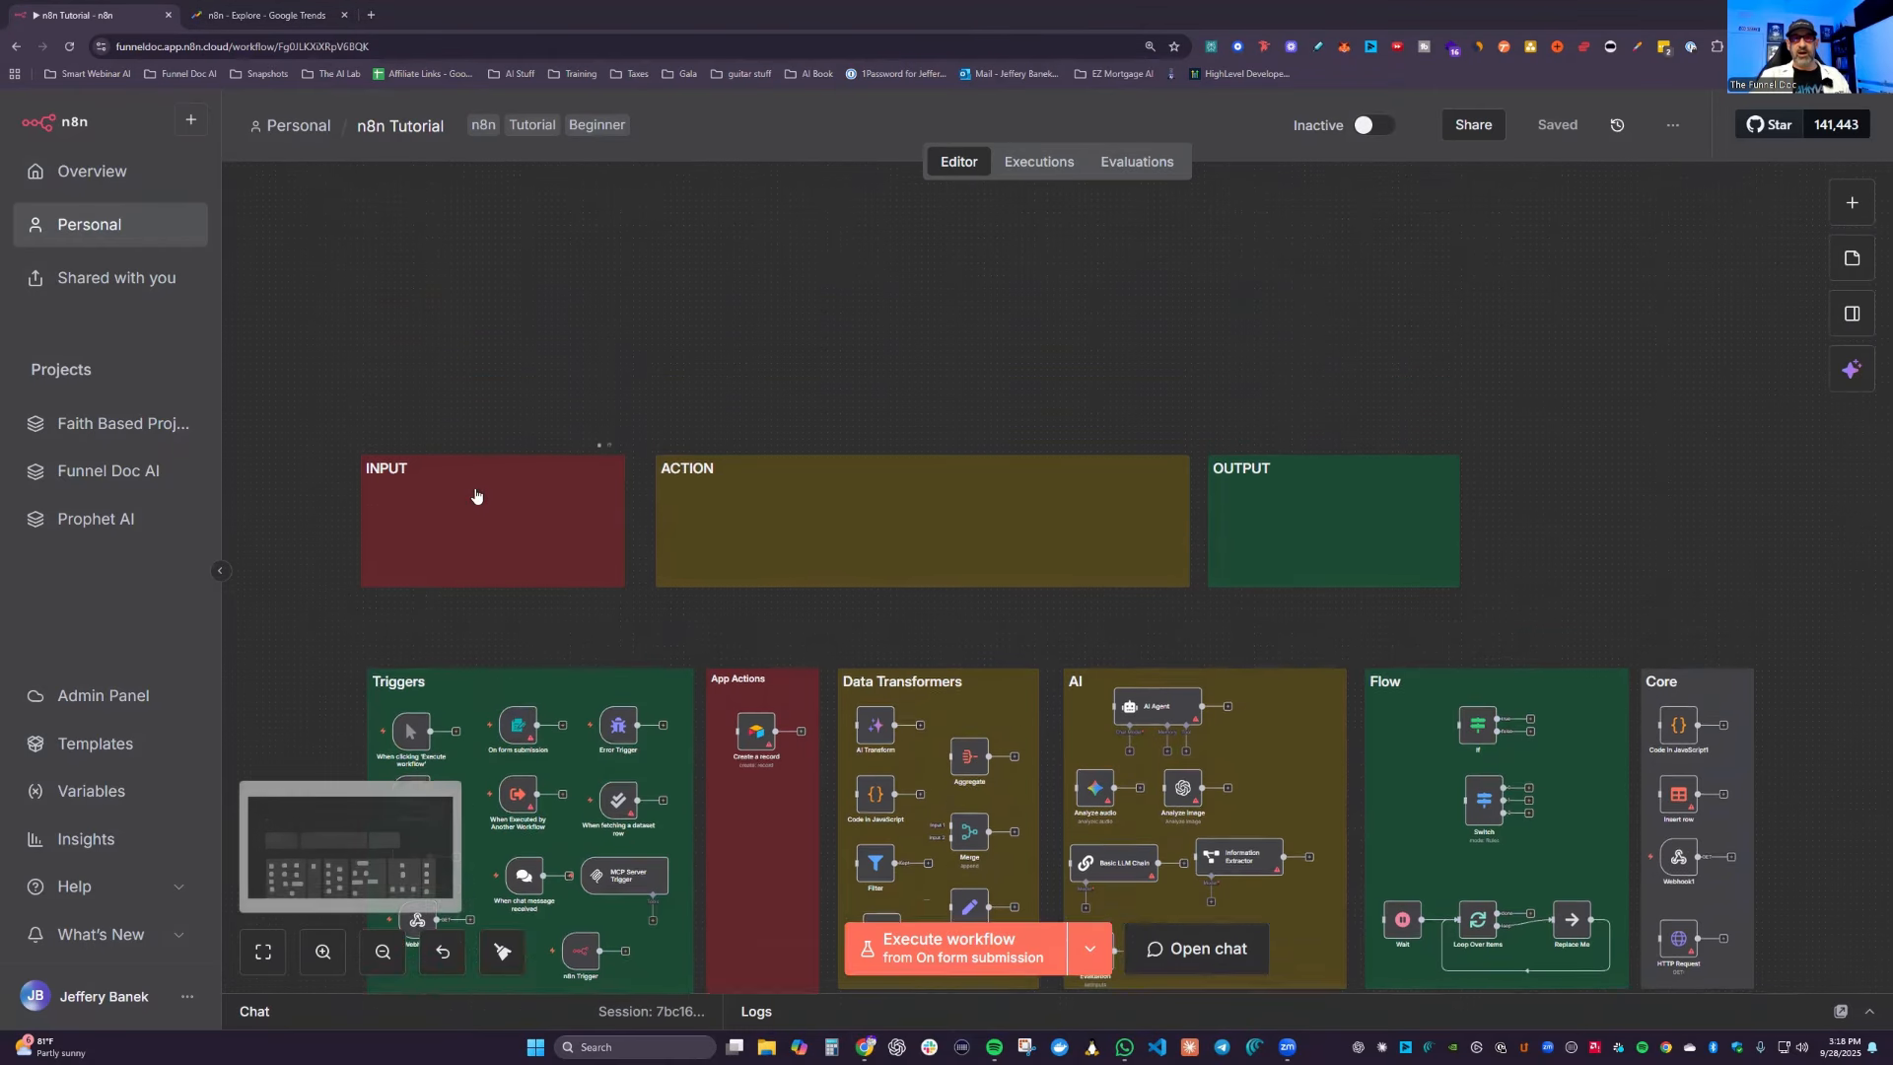
scroll(476, 497, "down", 3)
scroll(475, 522, "up", 1)
scroll(475, 522, "down", 1)
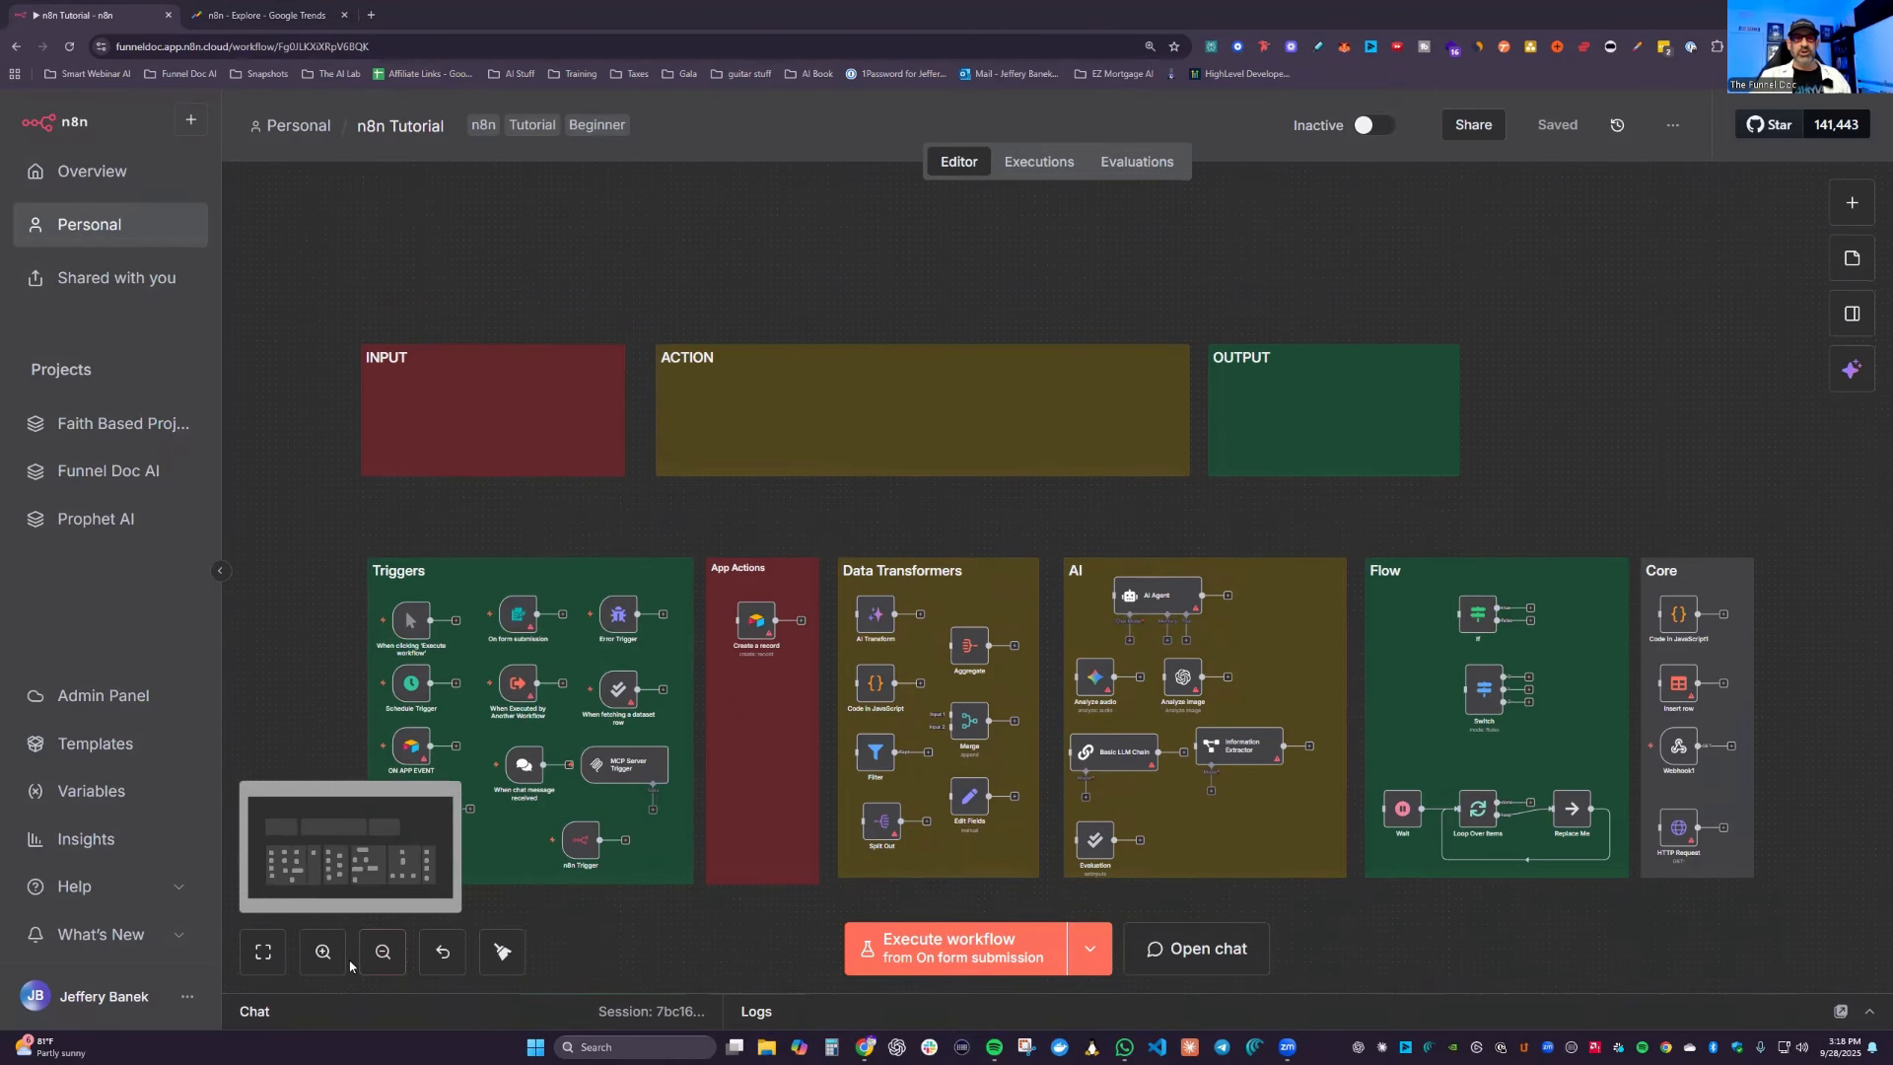
left_click(320, 952)
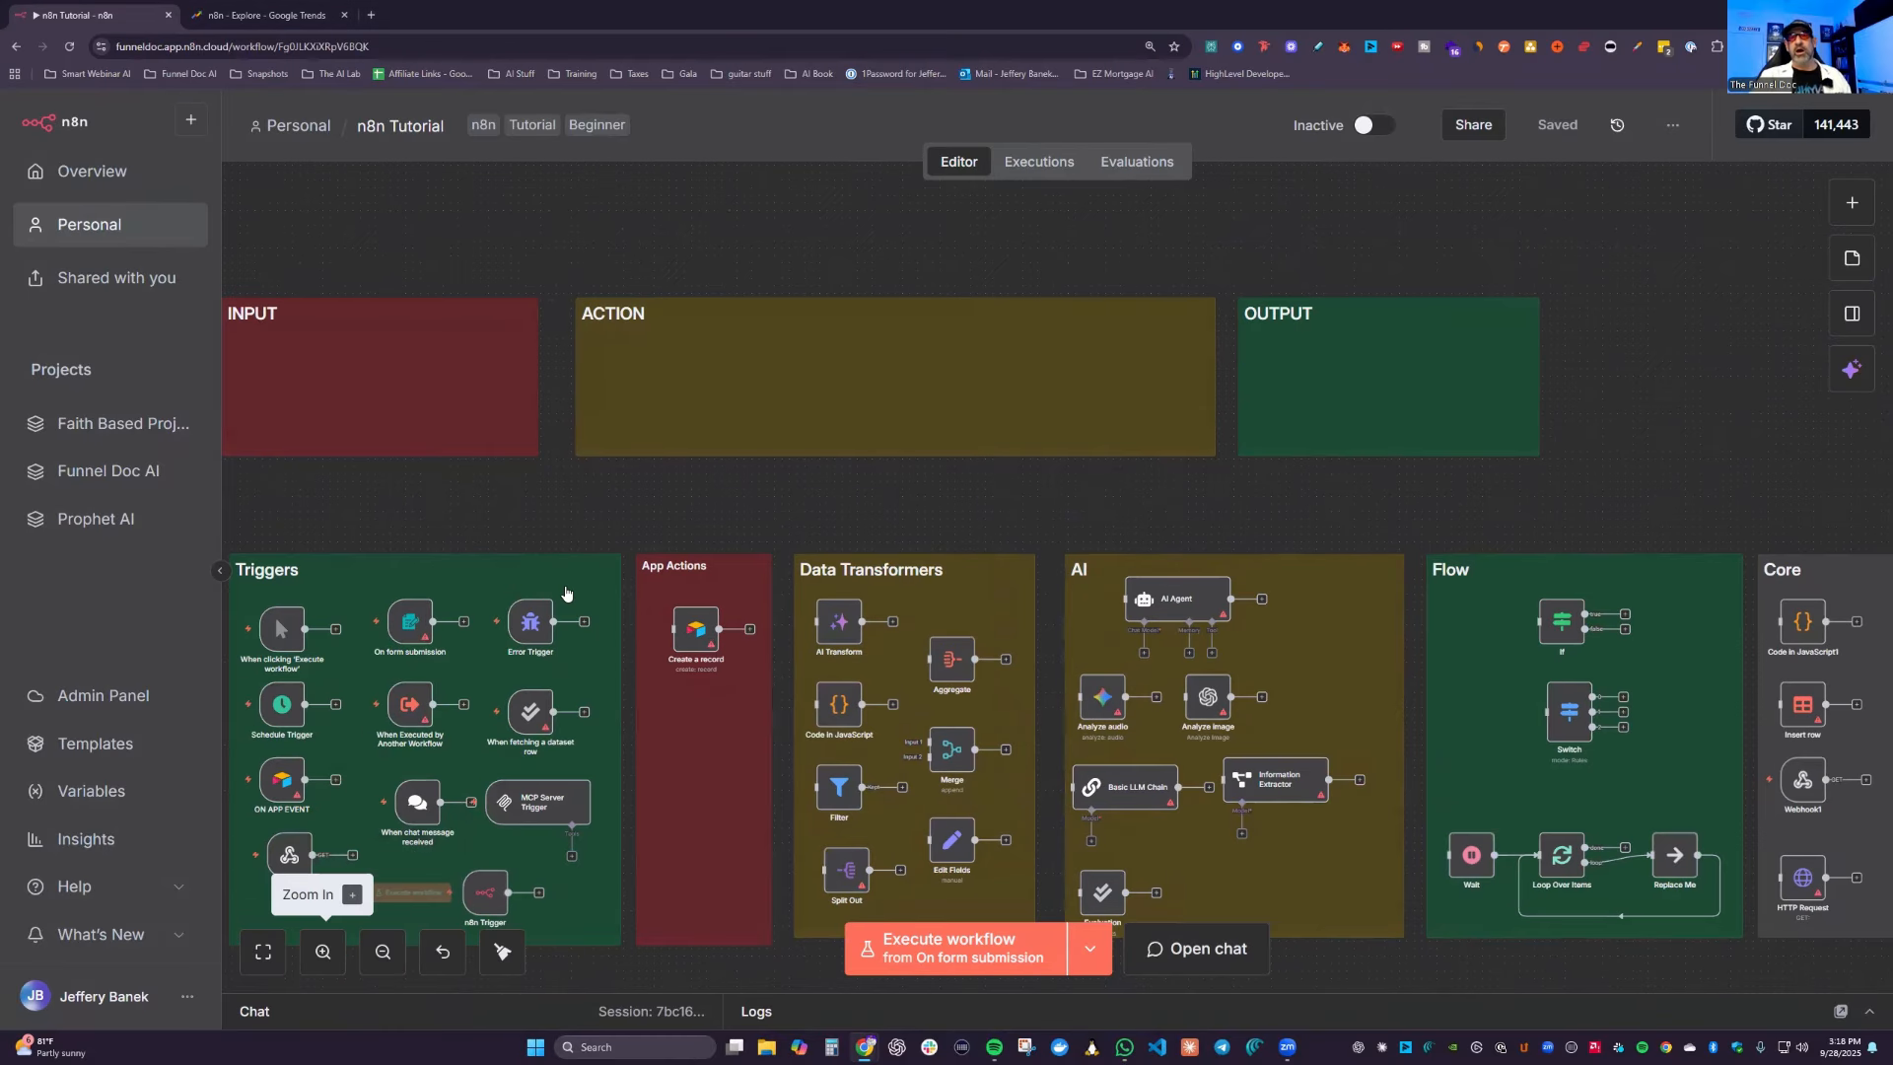
scroll(580, 541, "left", 5)
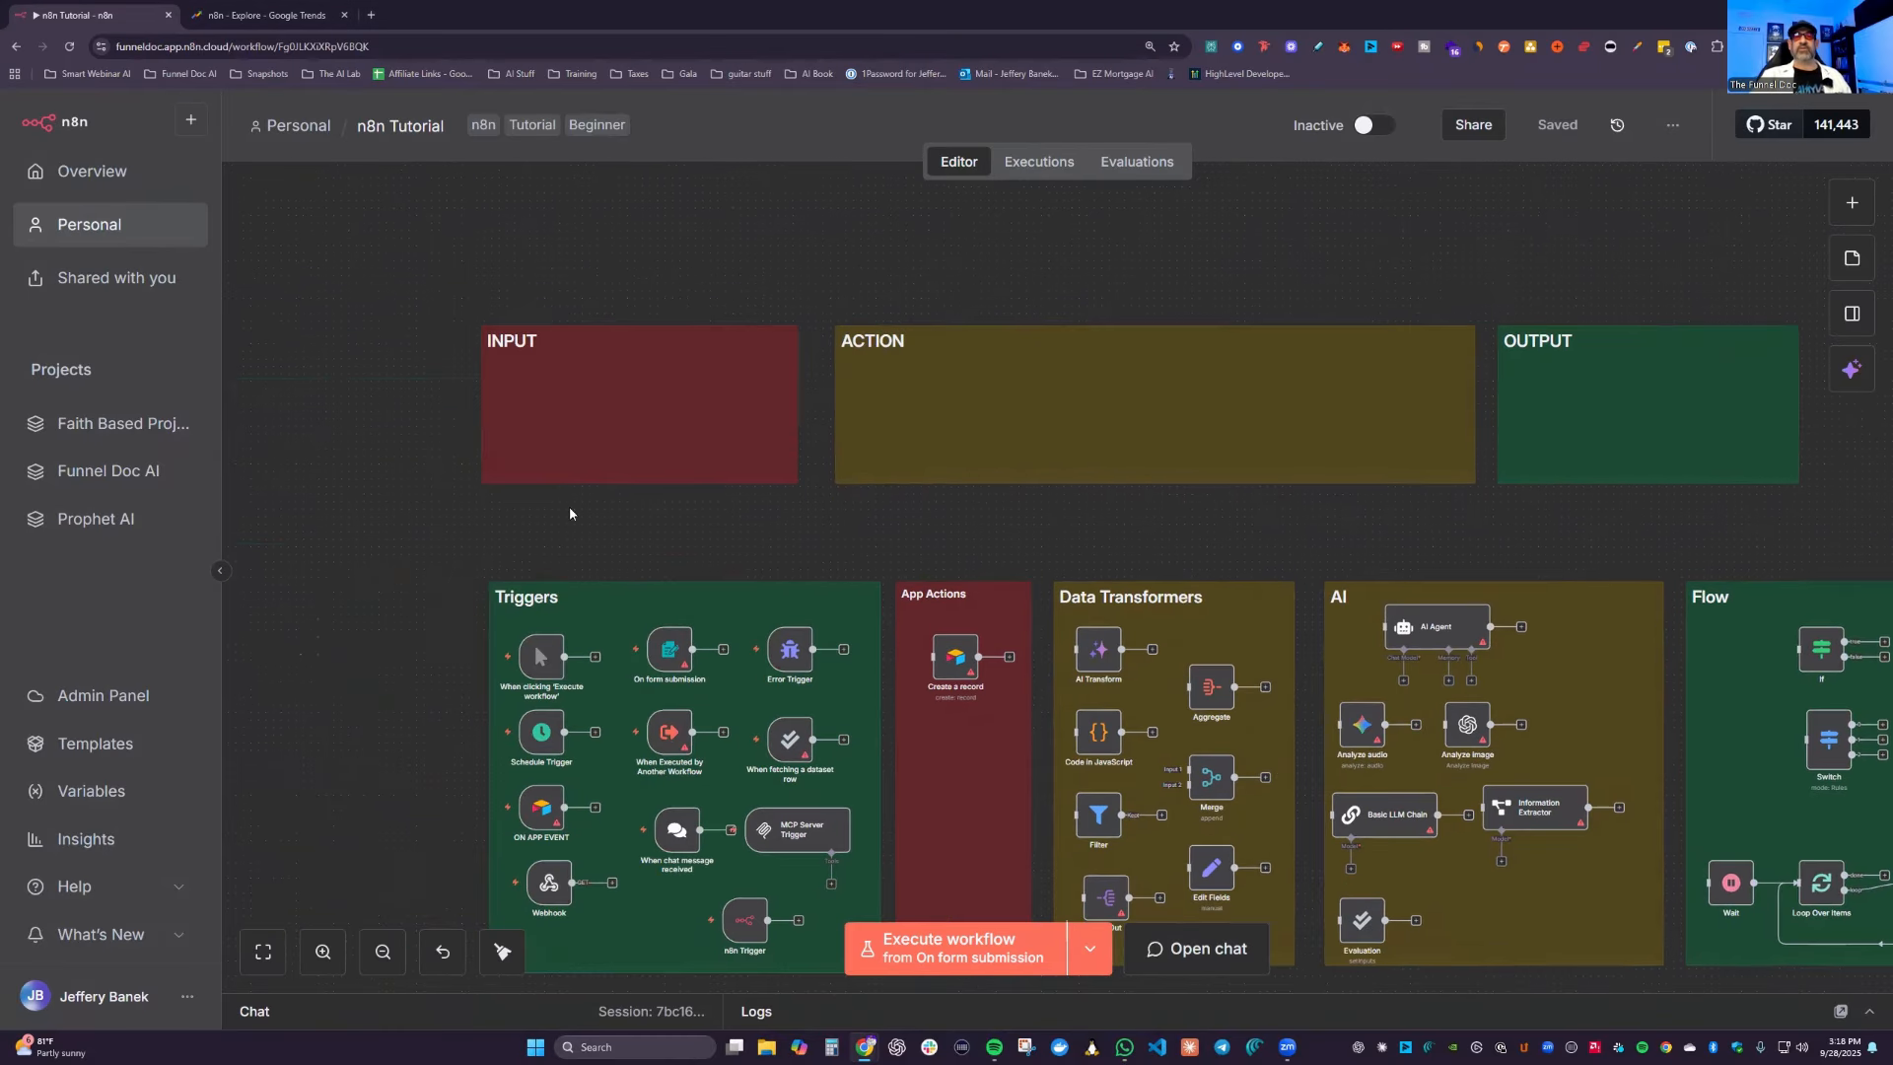
scroll(570, 513, "right", 3)
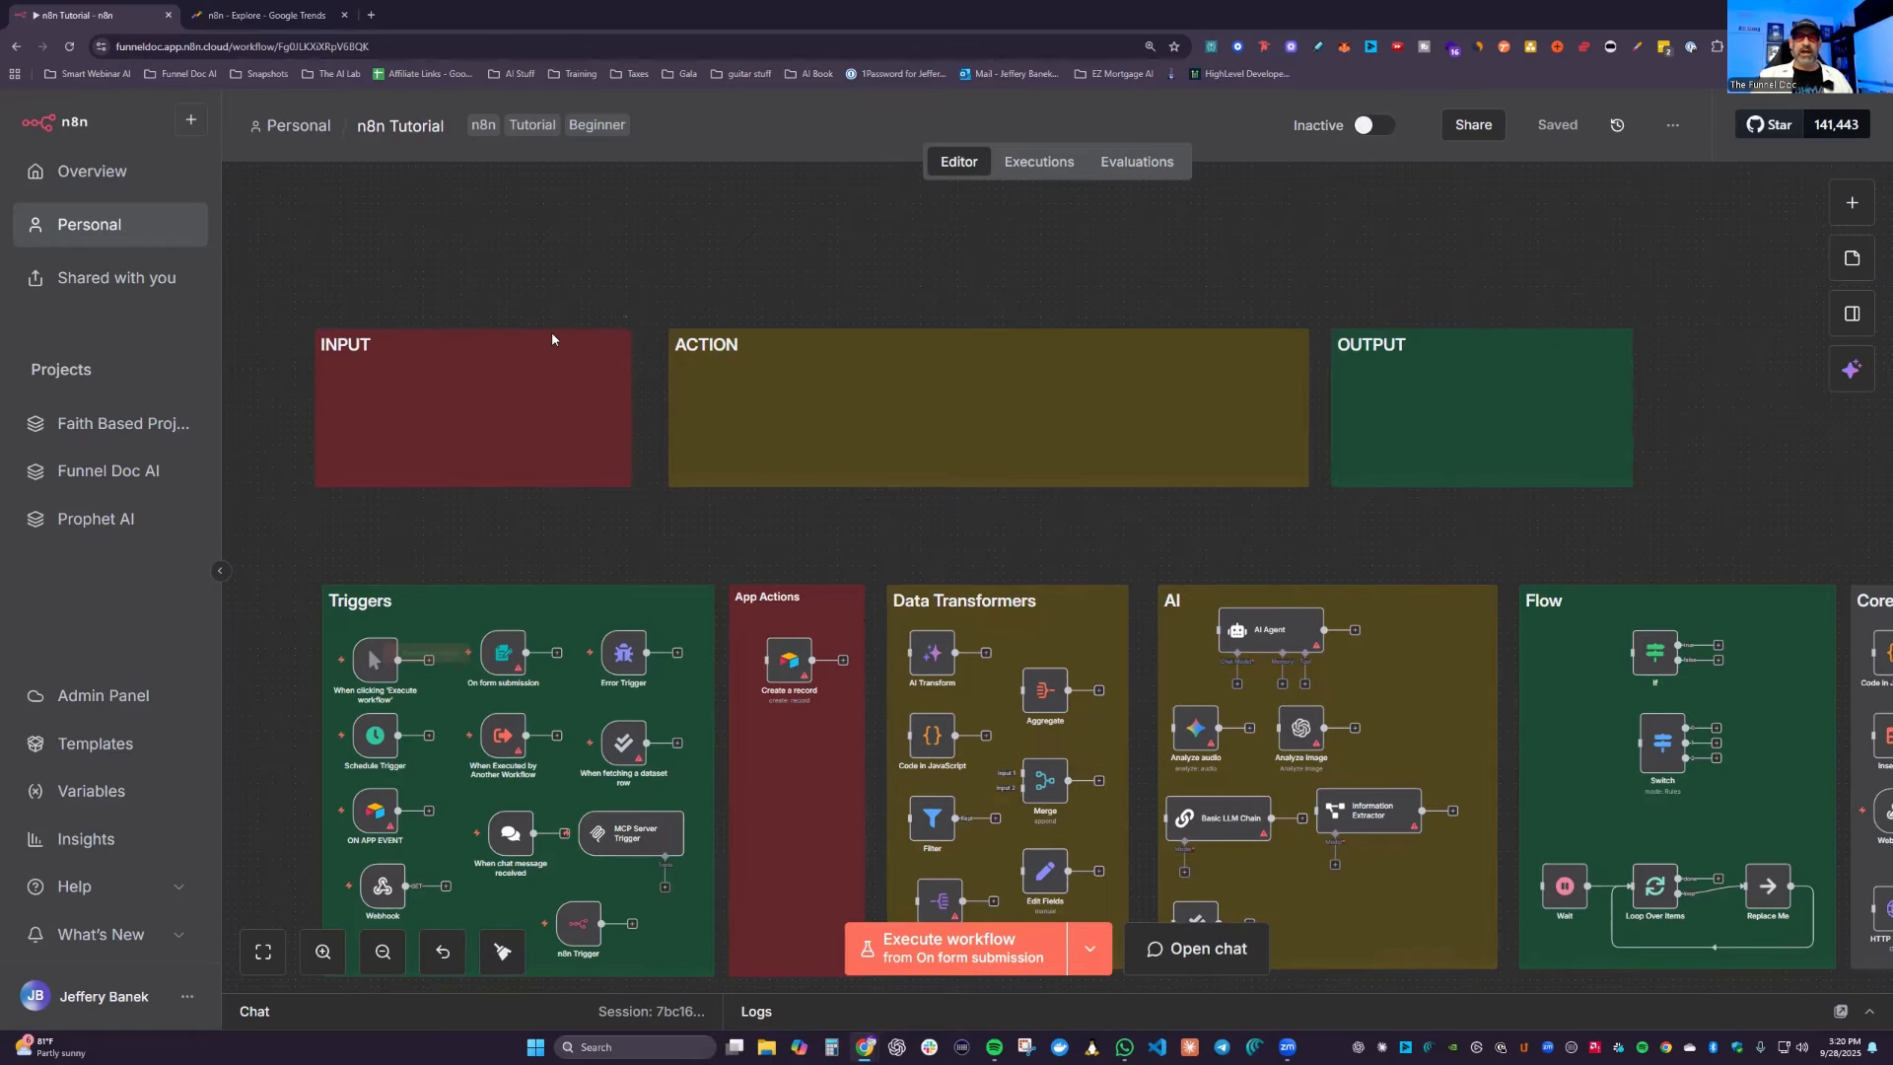
Step: Examine the Triggers group of the n8n Tutorial workflow up close
scroll(612, 542, "down", 2)
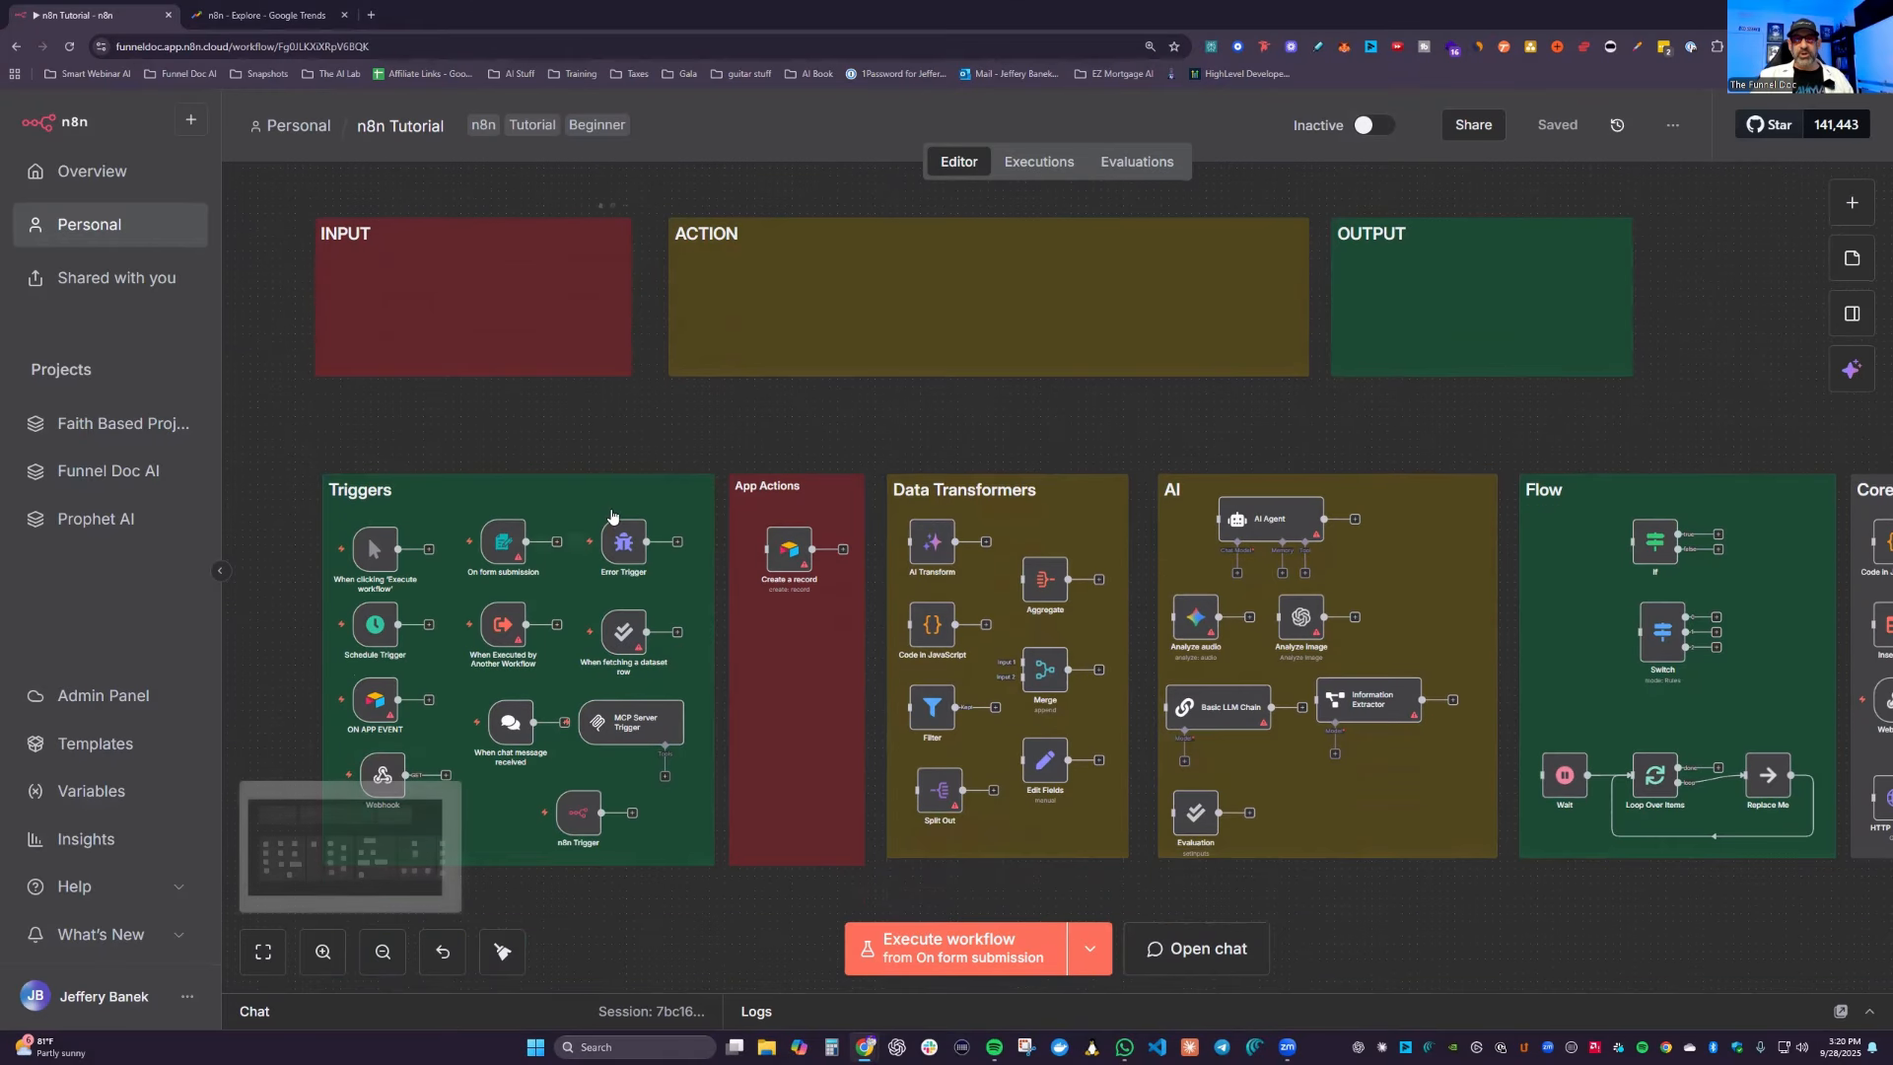
scroll(584, 668, "down", 2)
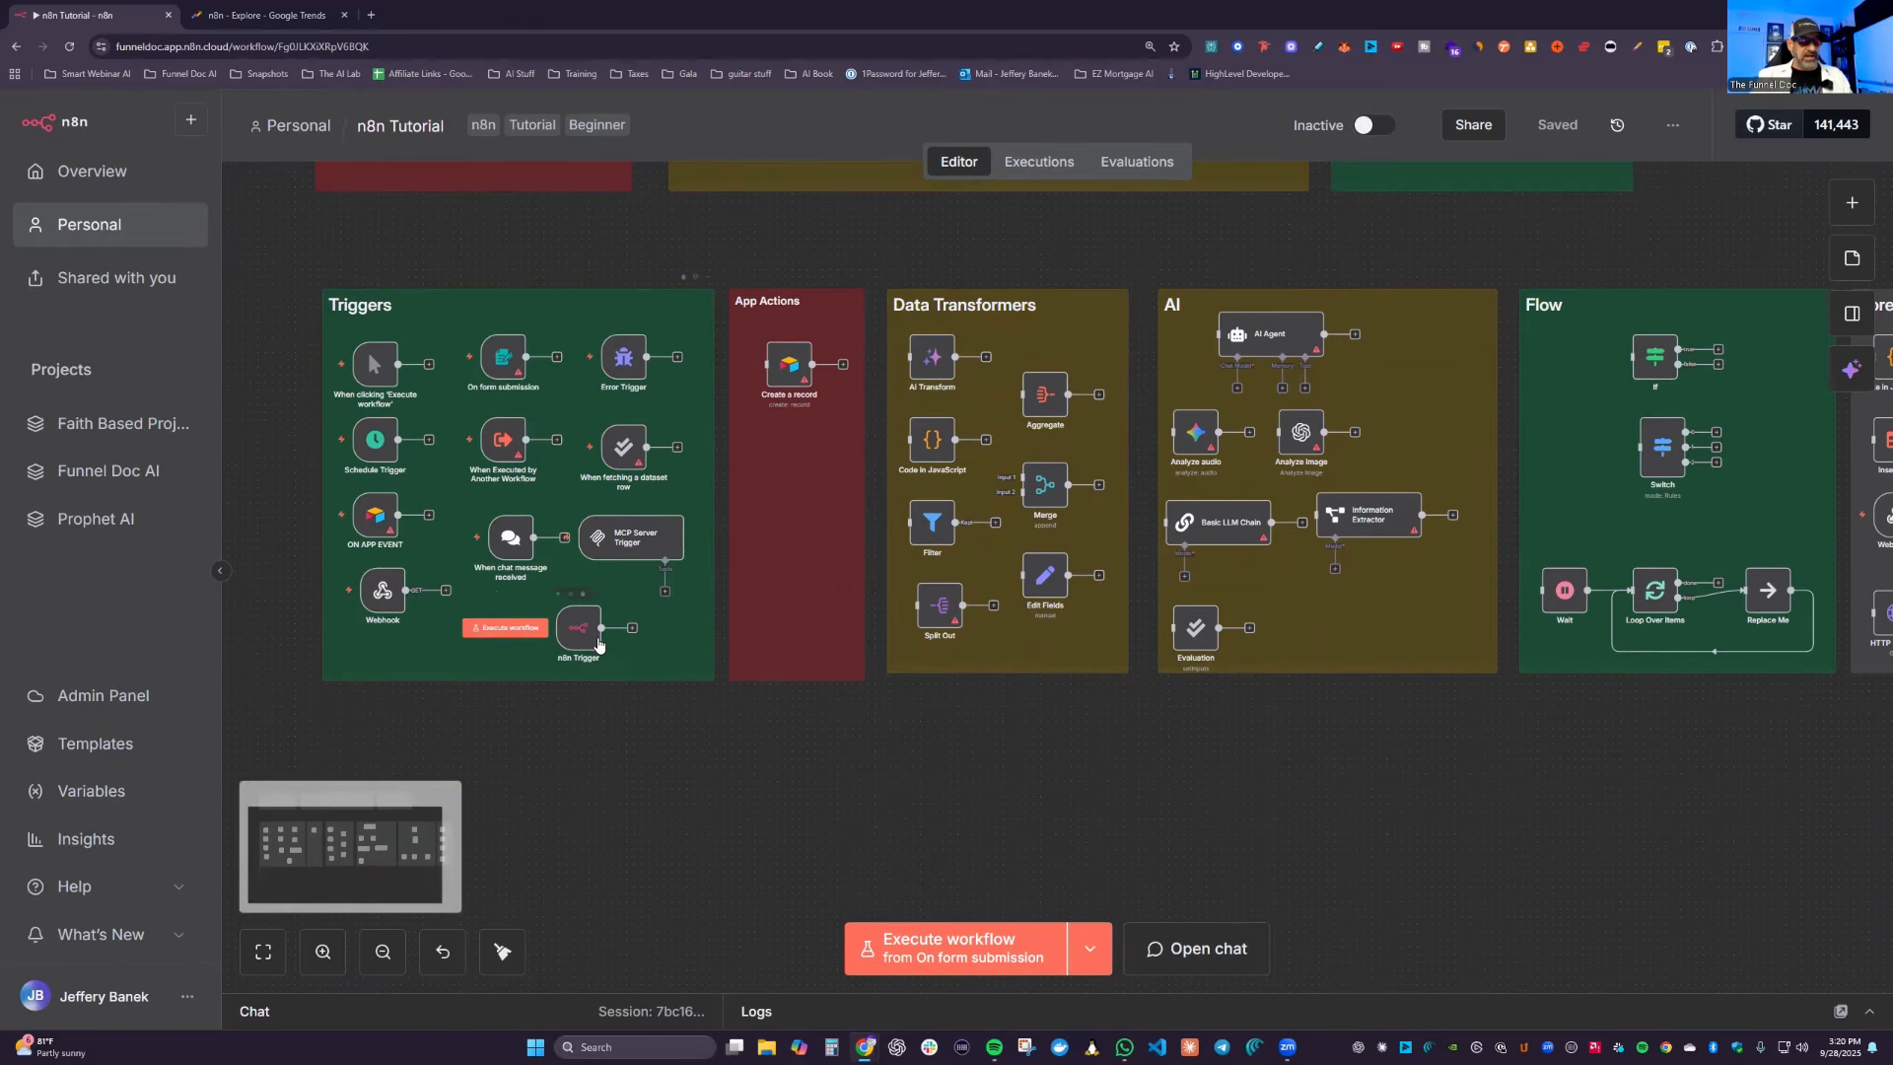
scroll(584, 668, "up", 4)
left_click_drag(741, 774, 962, 878)
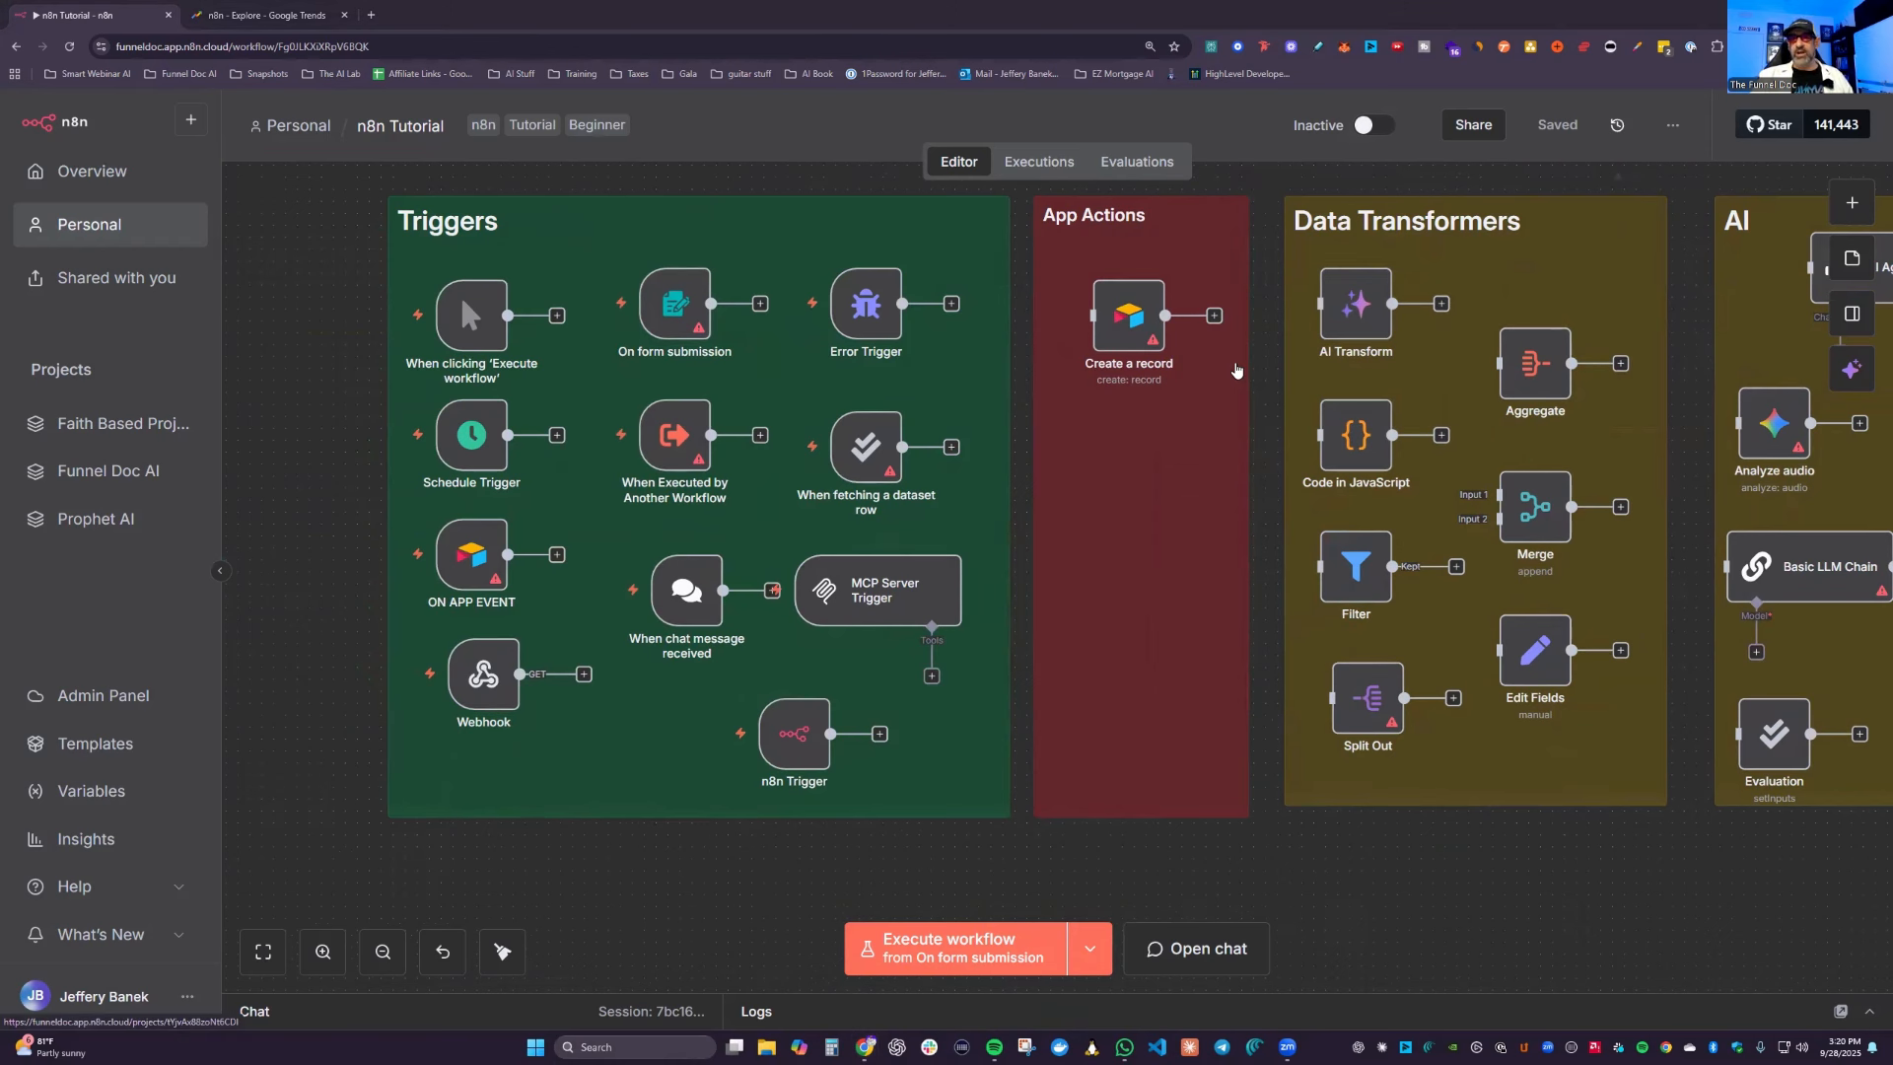
Step: Open the Personal space in a new browser tab, start a blank workflow and review the triggers offered for its first step
right_click(287, 125)
left_click(359, 147)
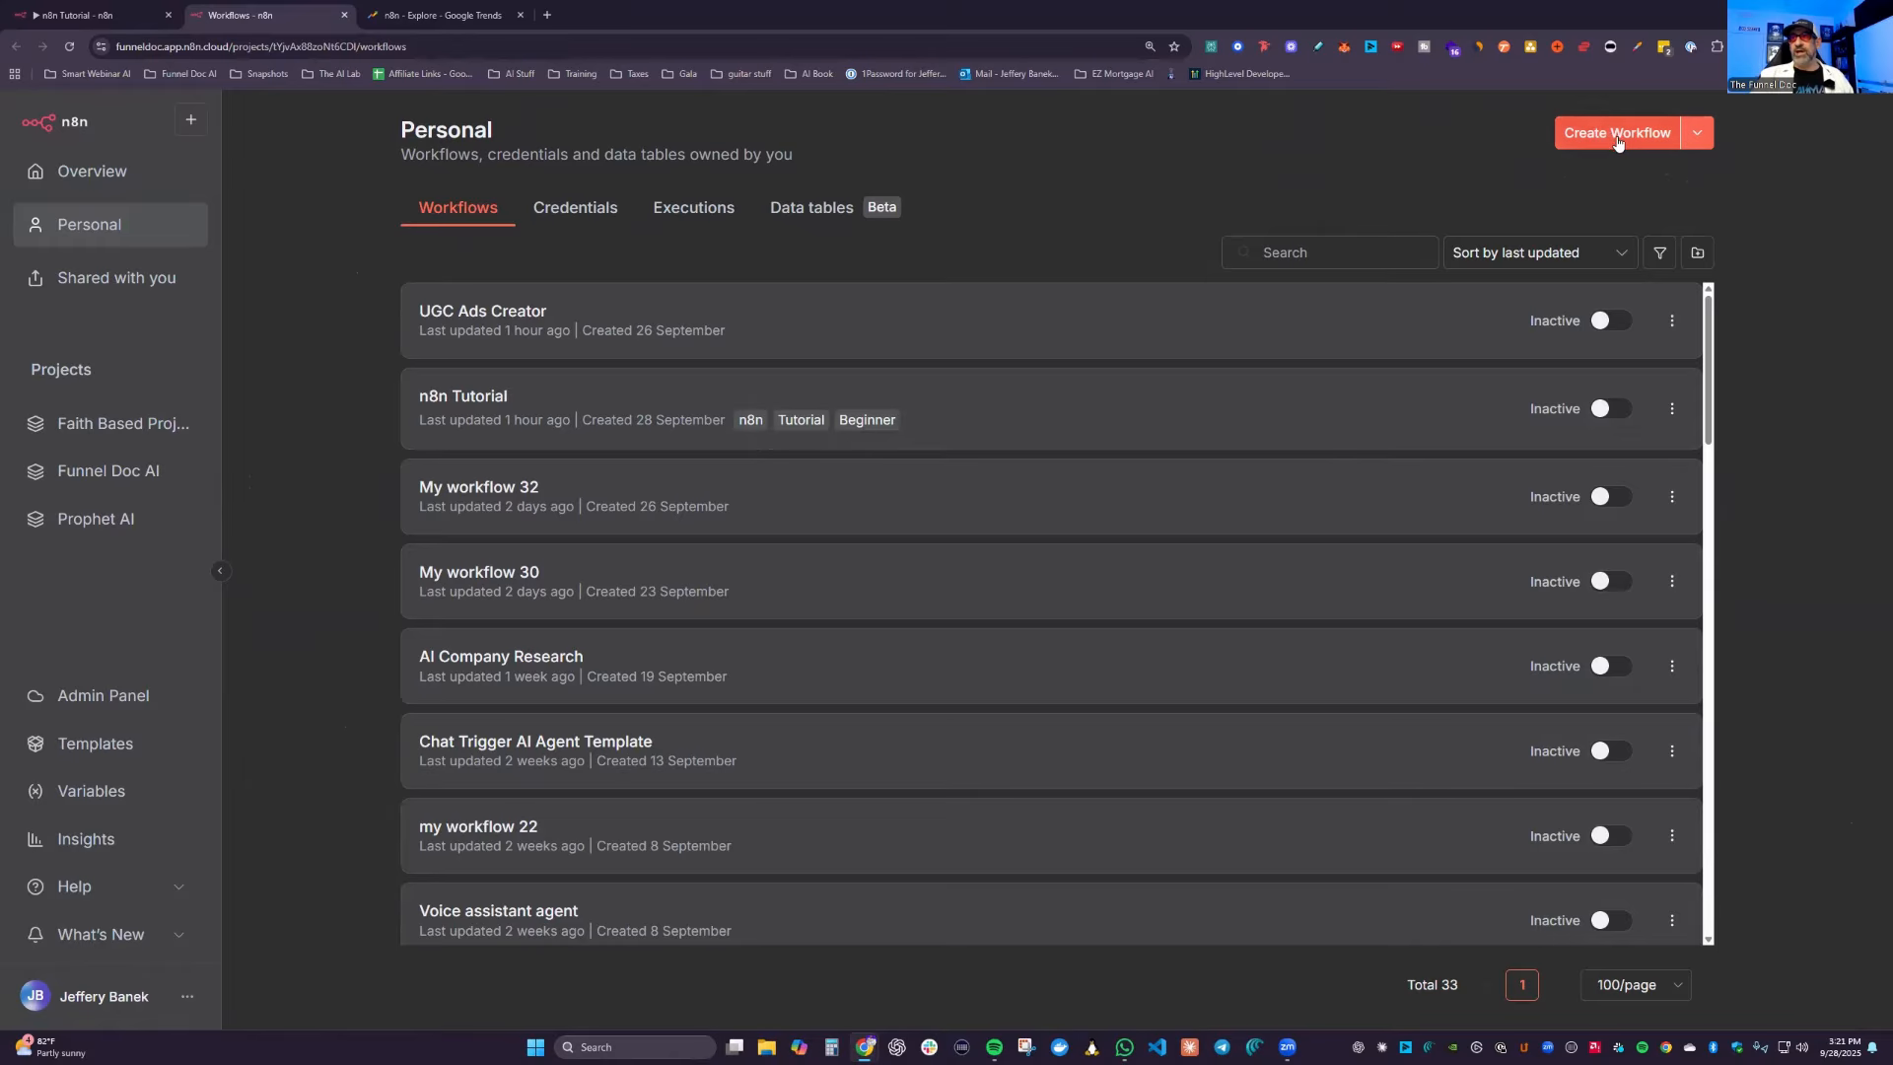
left_click(1622, 136)
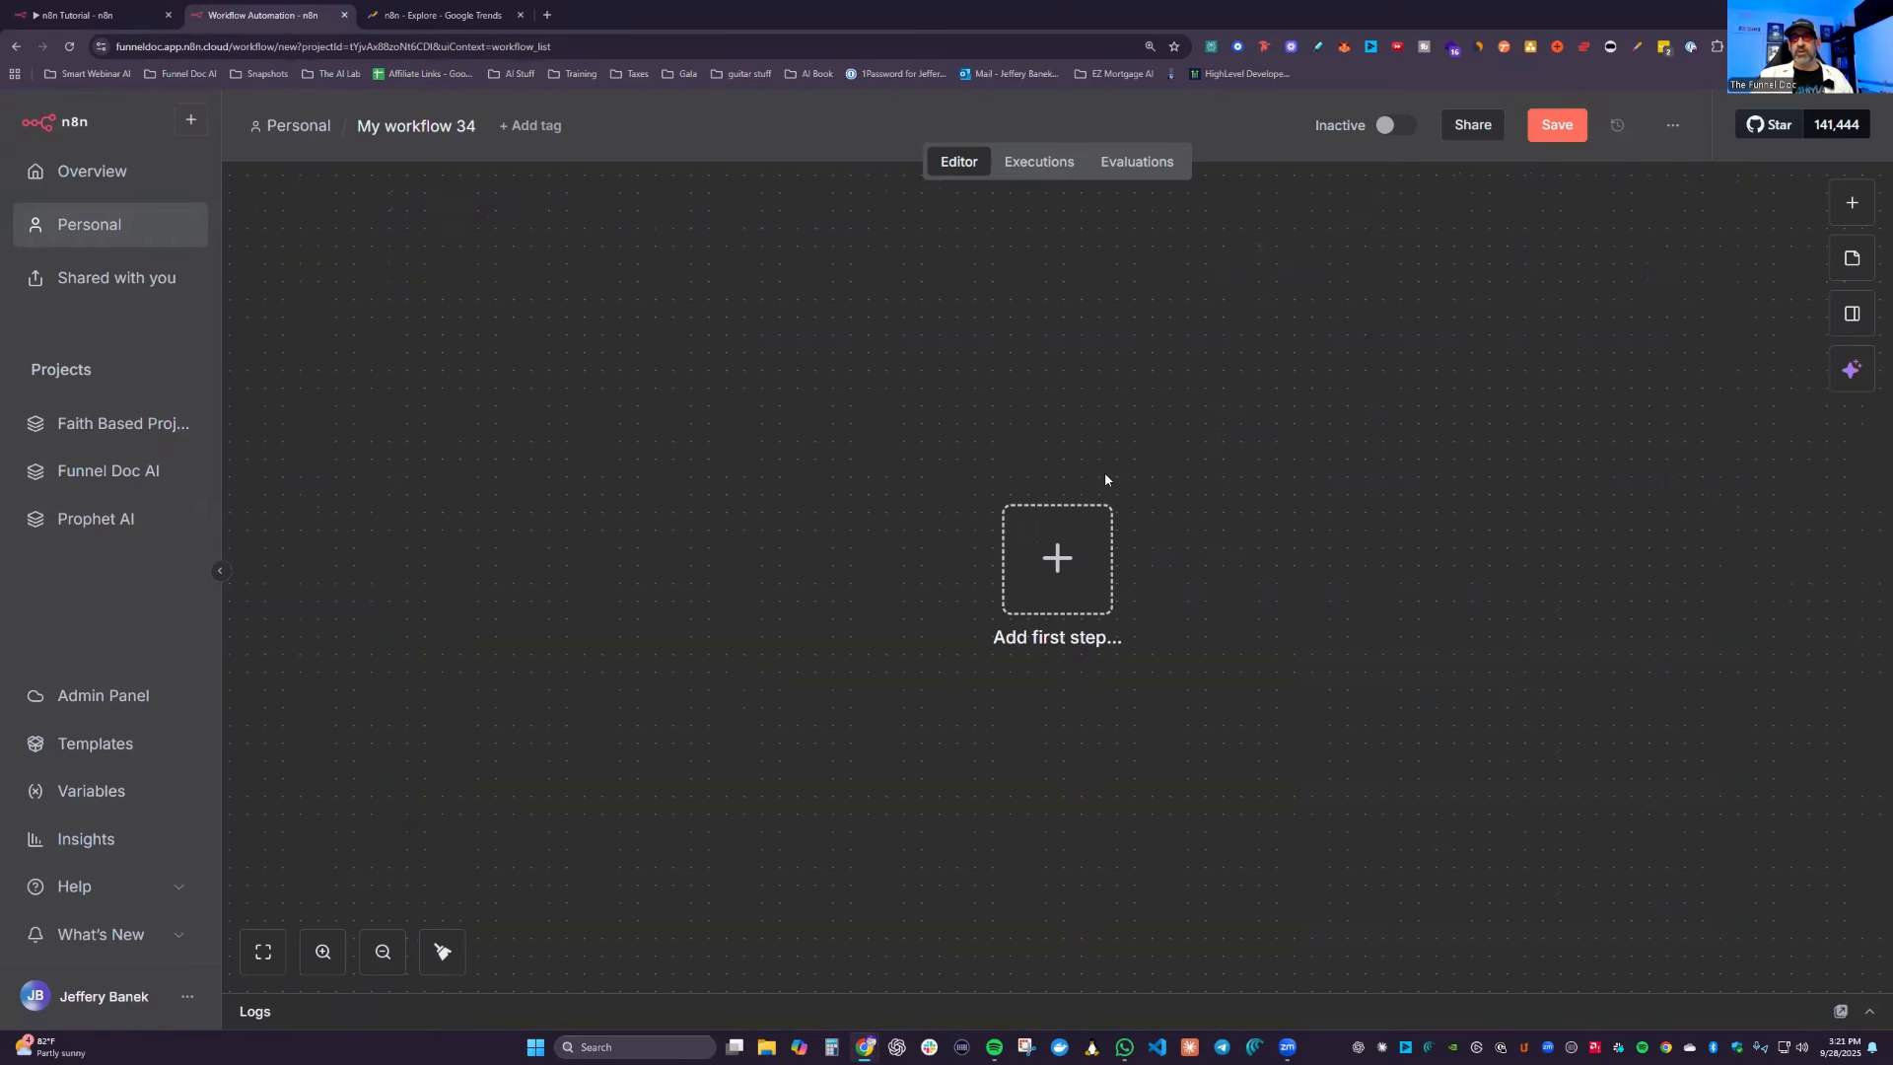
left_click(1053, 582)
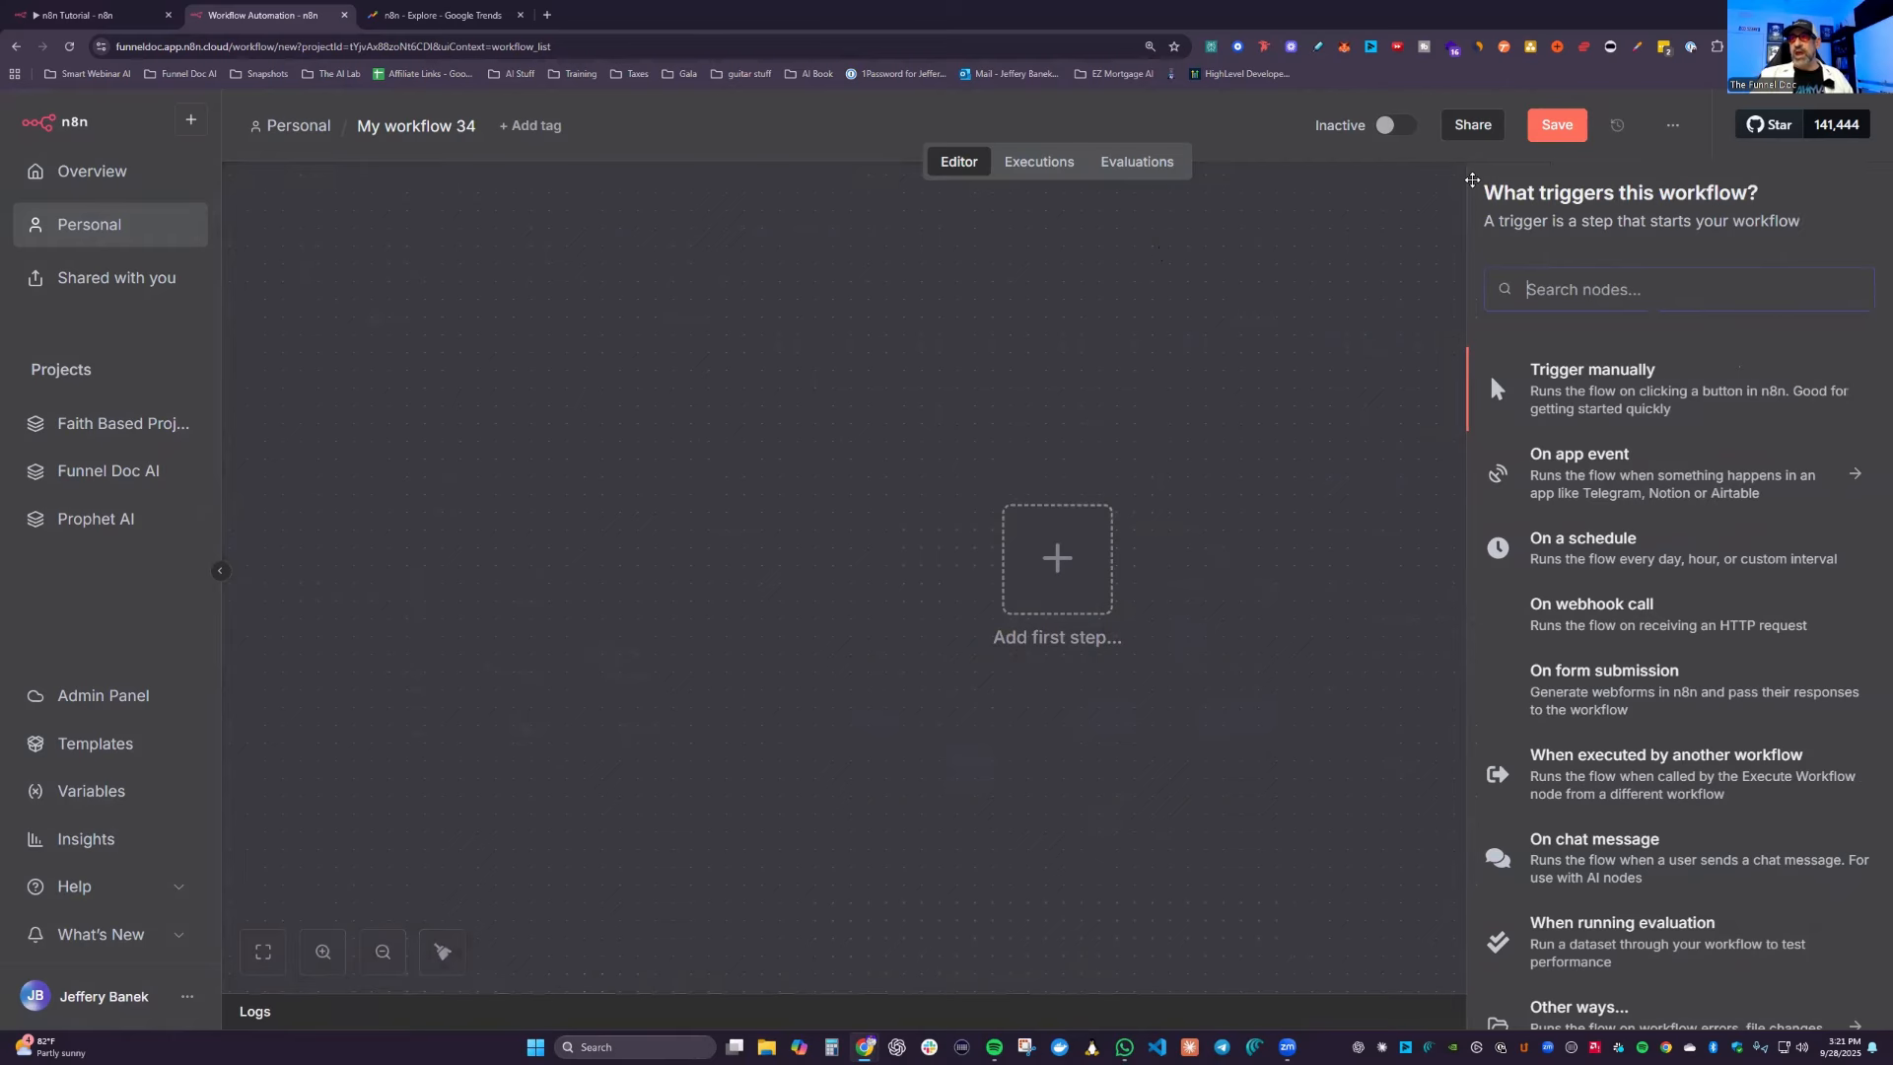
triple_click(1817, 200)
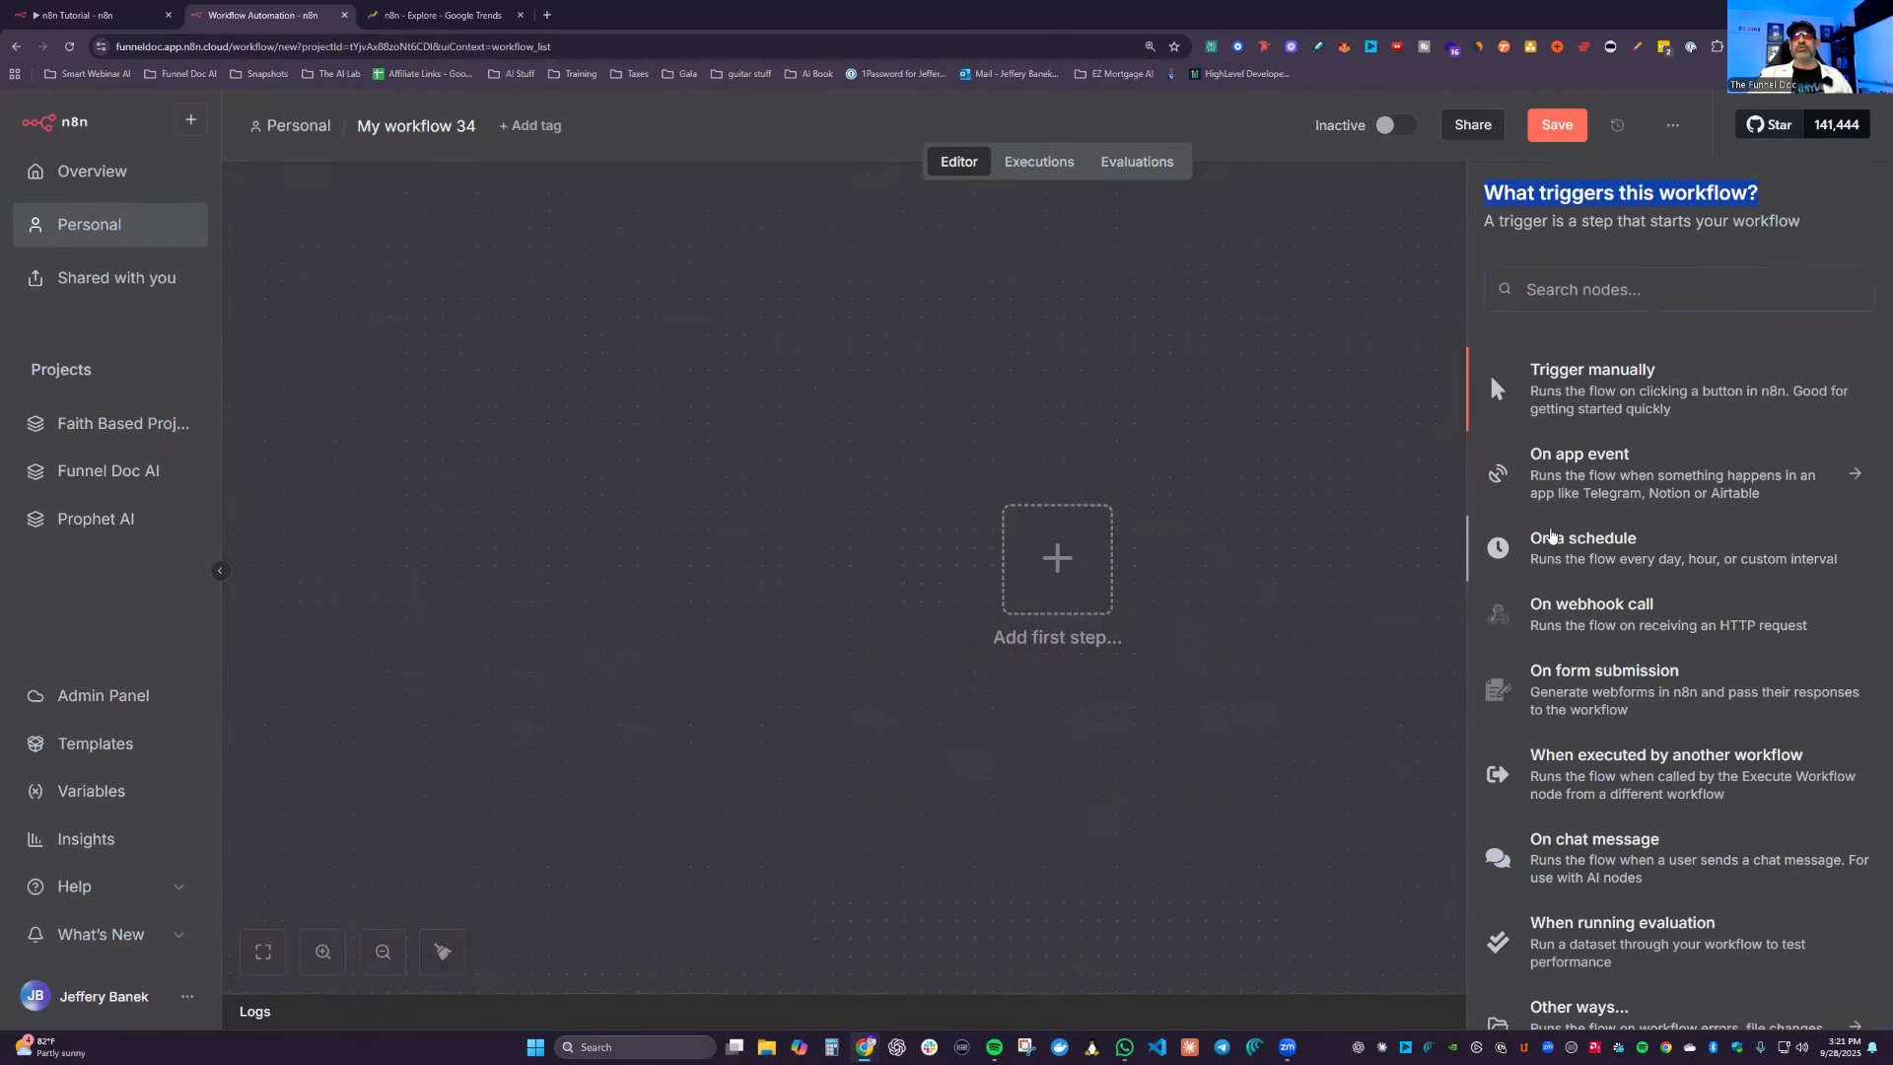
scroll(1577, 513, "down", 1)
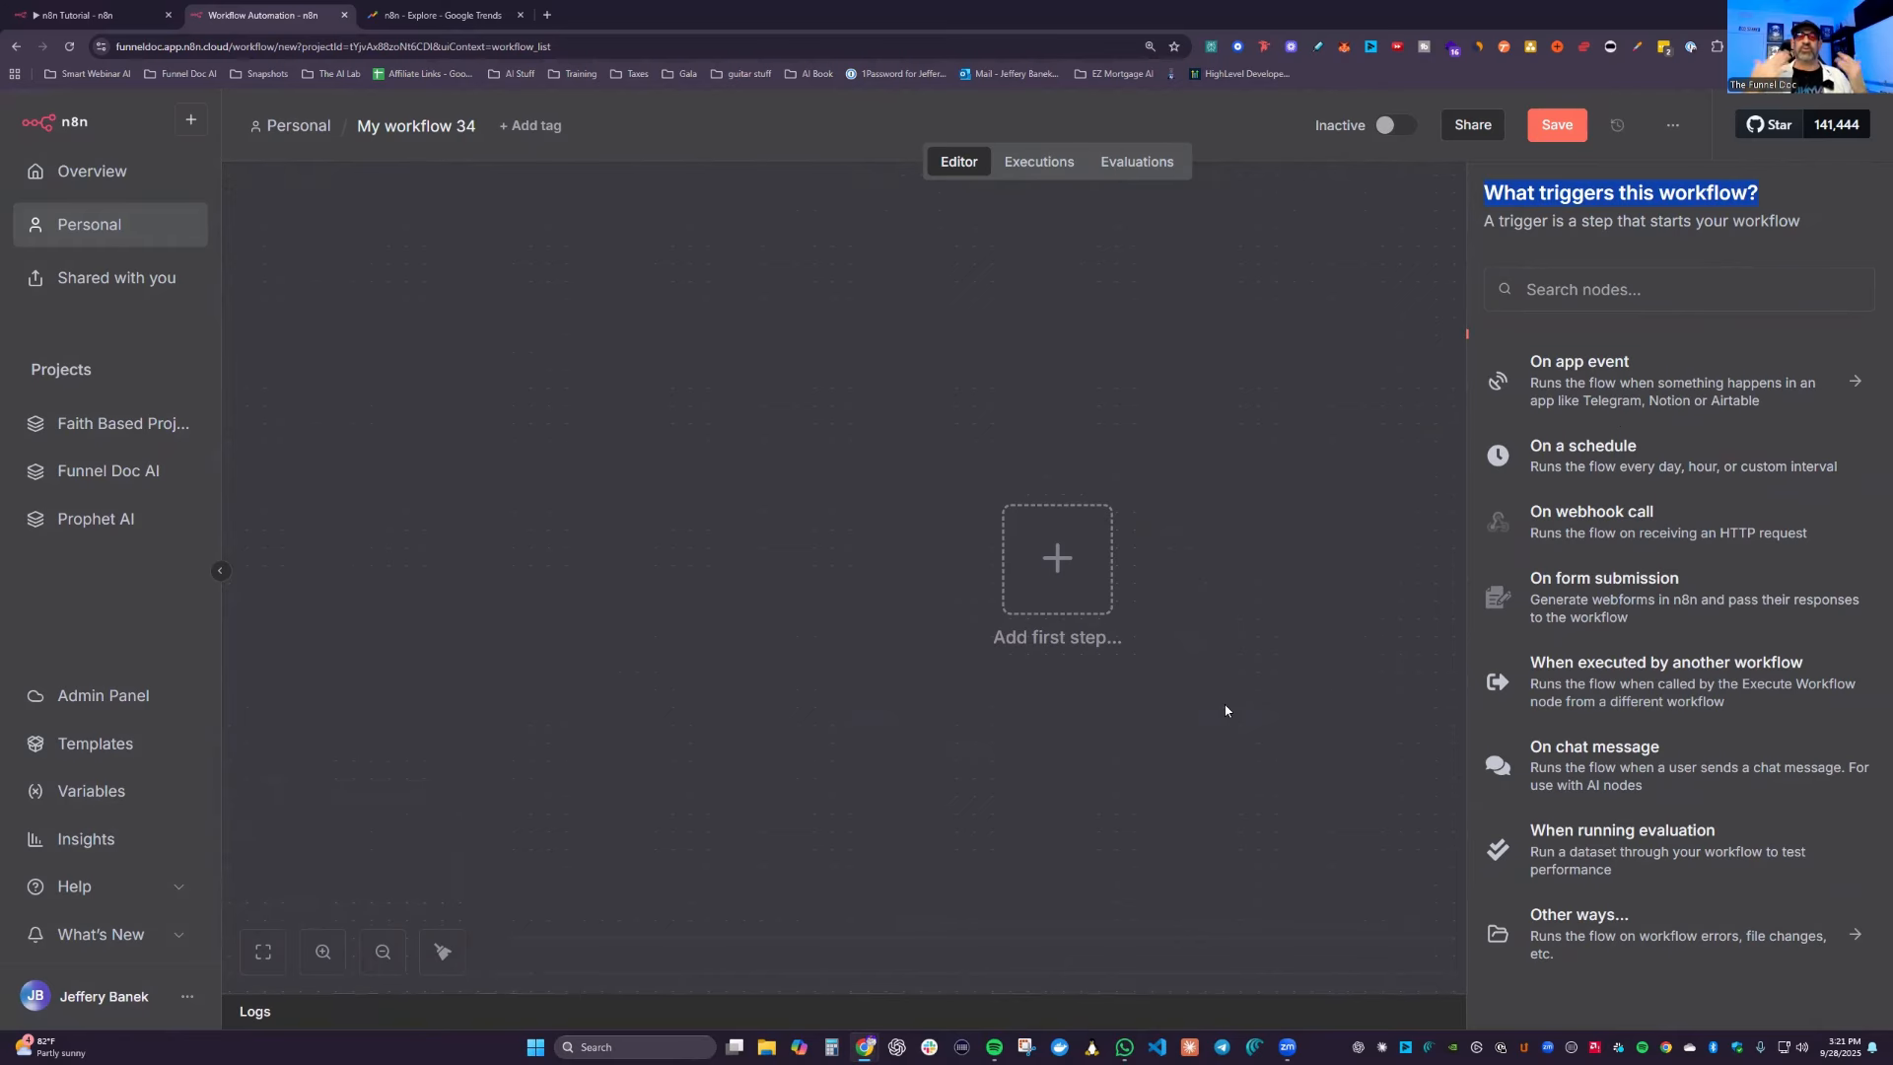
Step: Return to the n8n Tutorial workflow and bring up the list of triggers that can be added beside its Triggers group
left_click(89, 15)
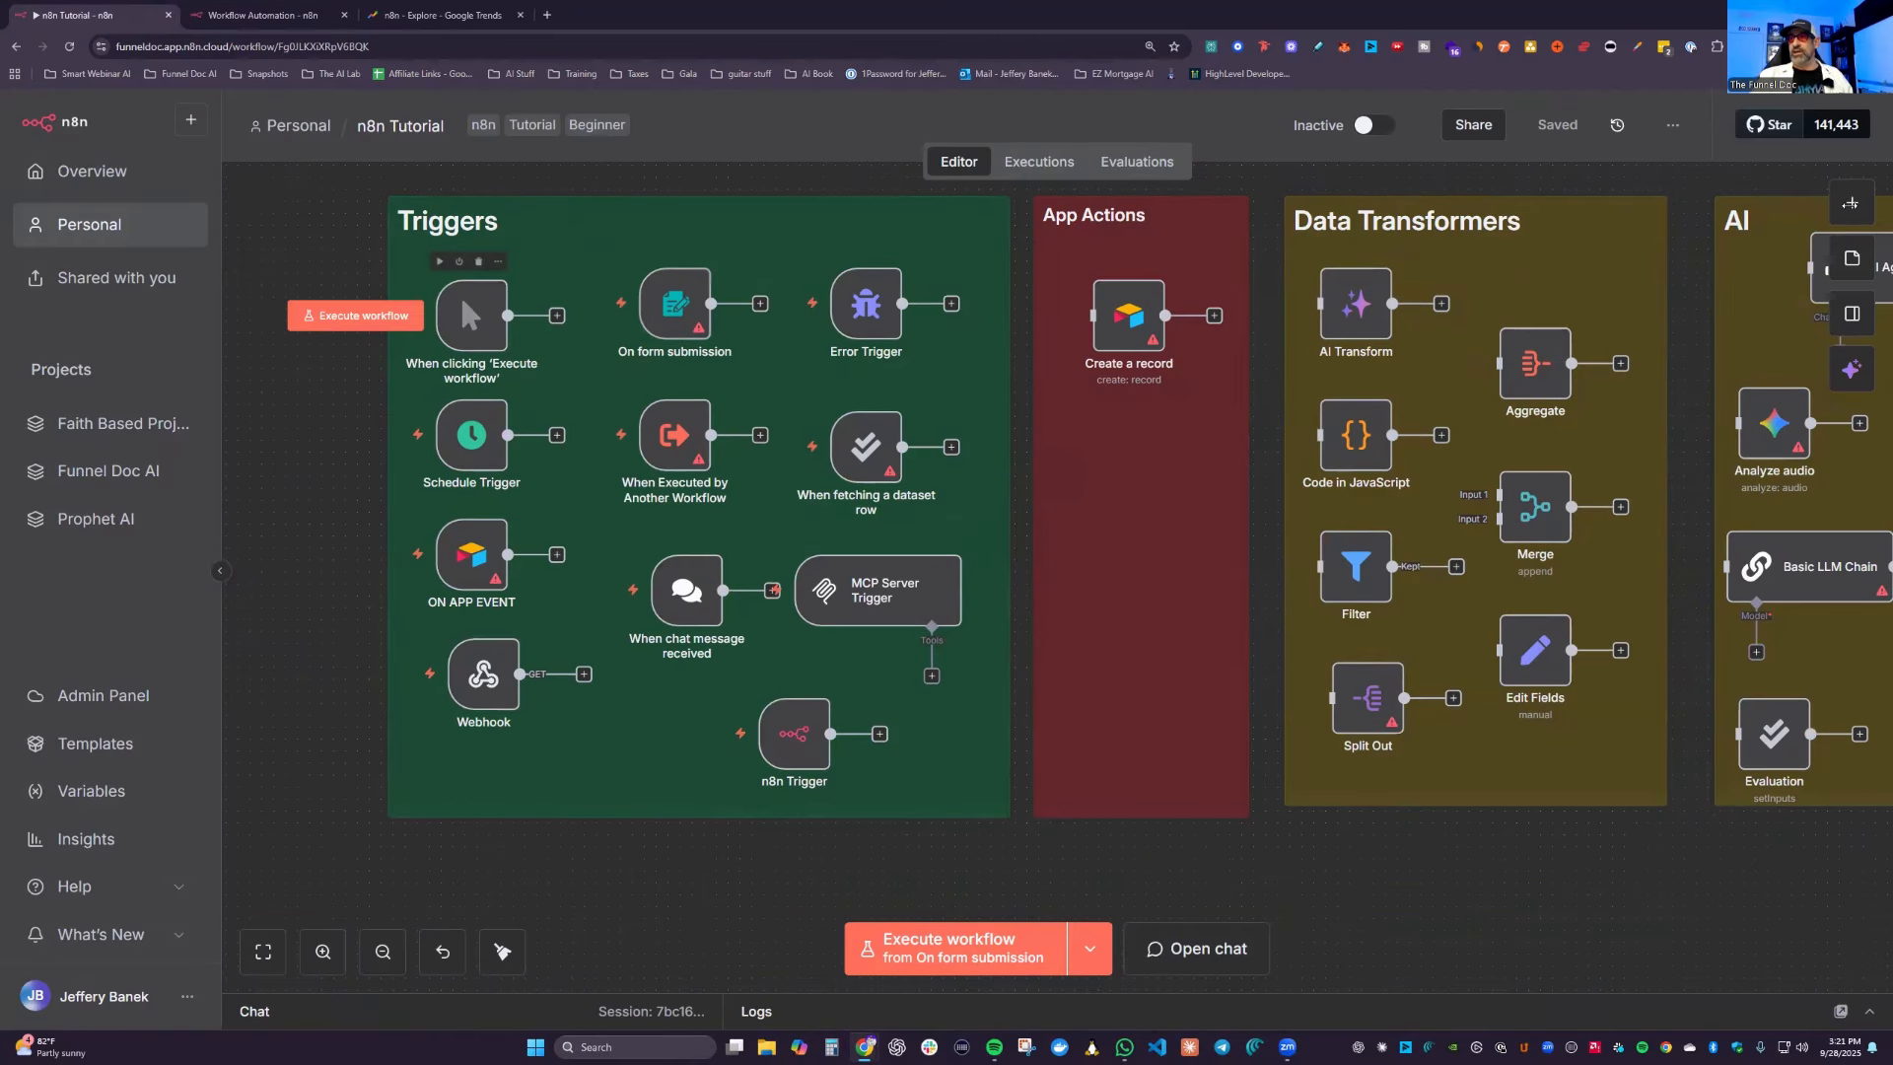
left_click(1850, 203)
left_click(1642, 866)
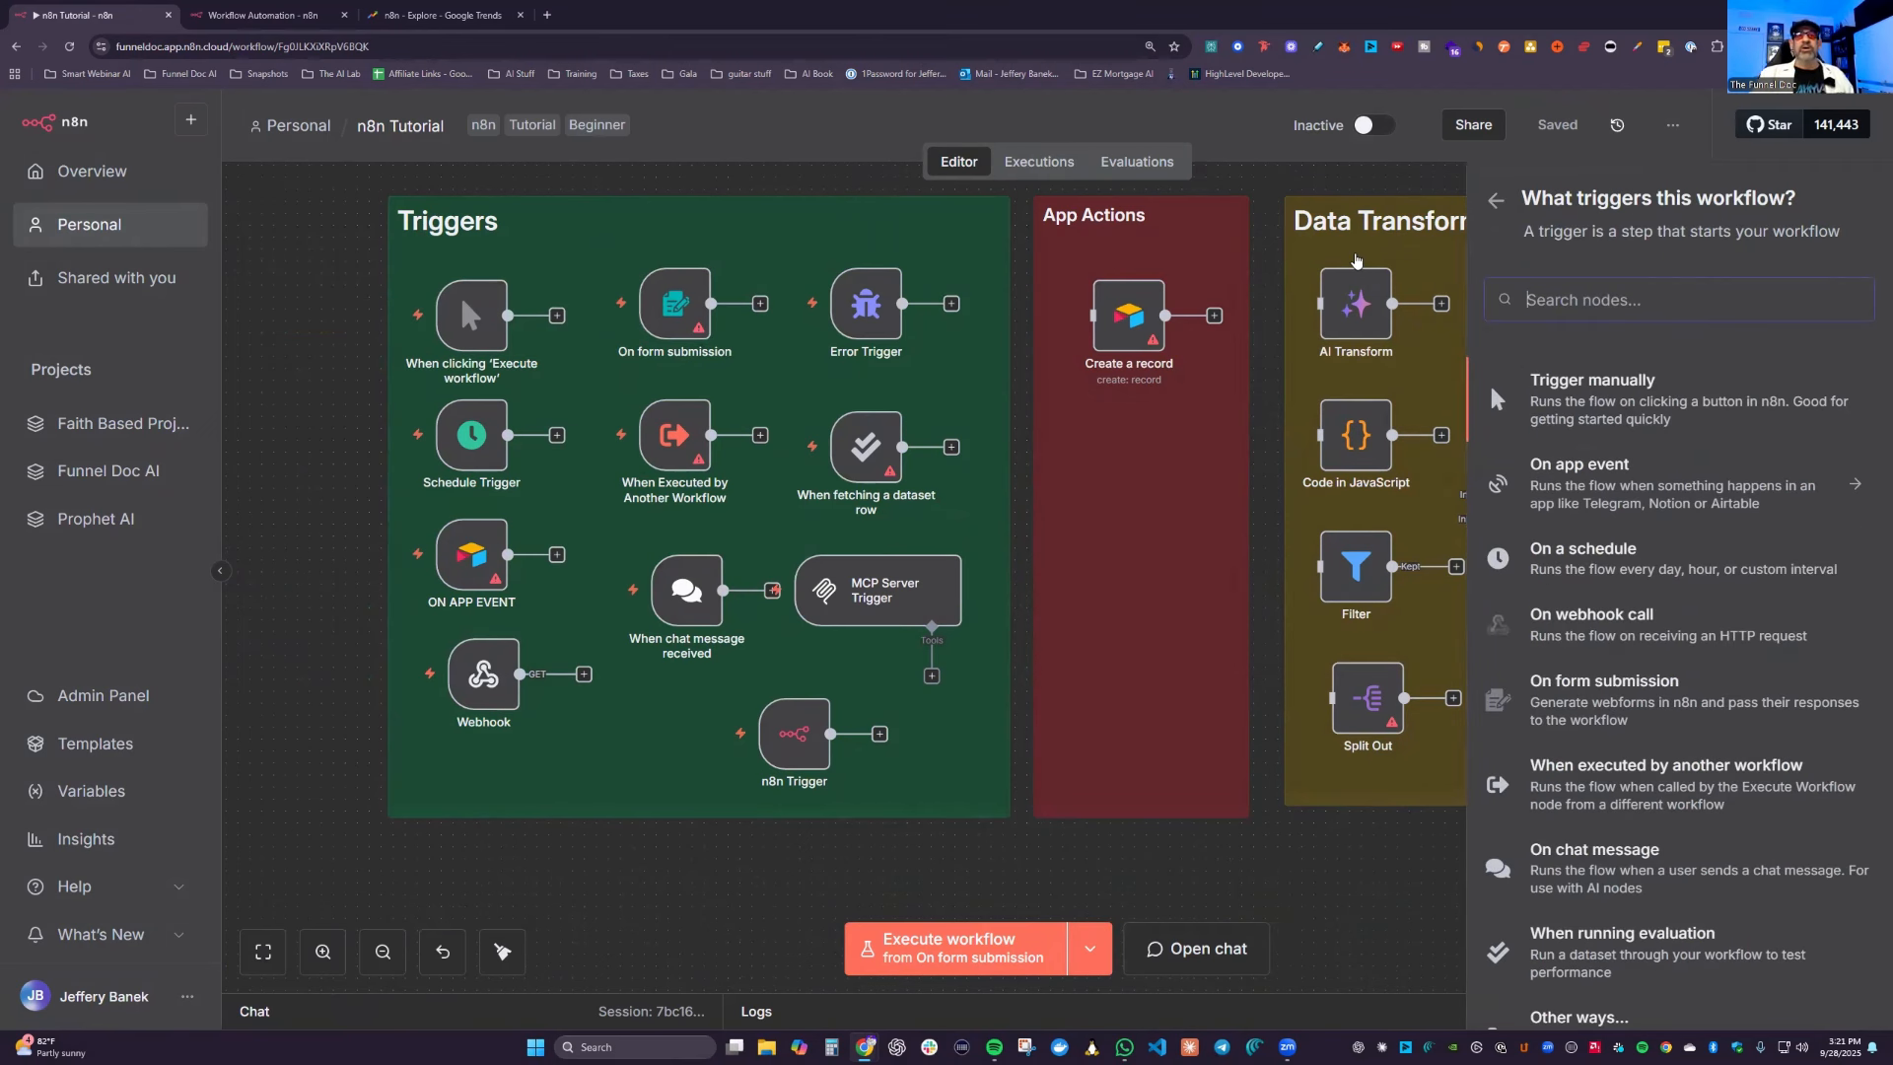
Step: Leave the trigger list and review which triggers the n8n Tutorial workflow can be executed from
mouse_move(489, 331)
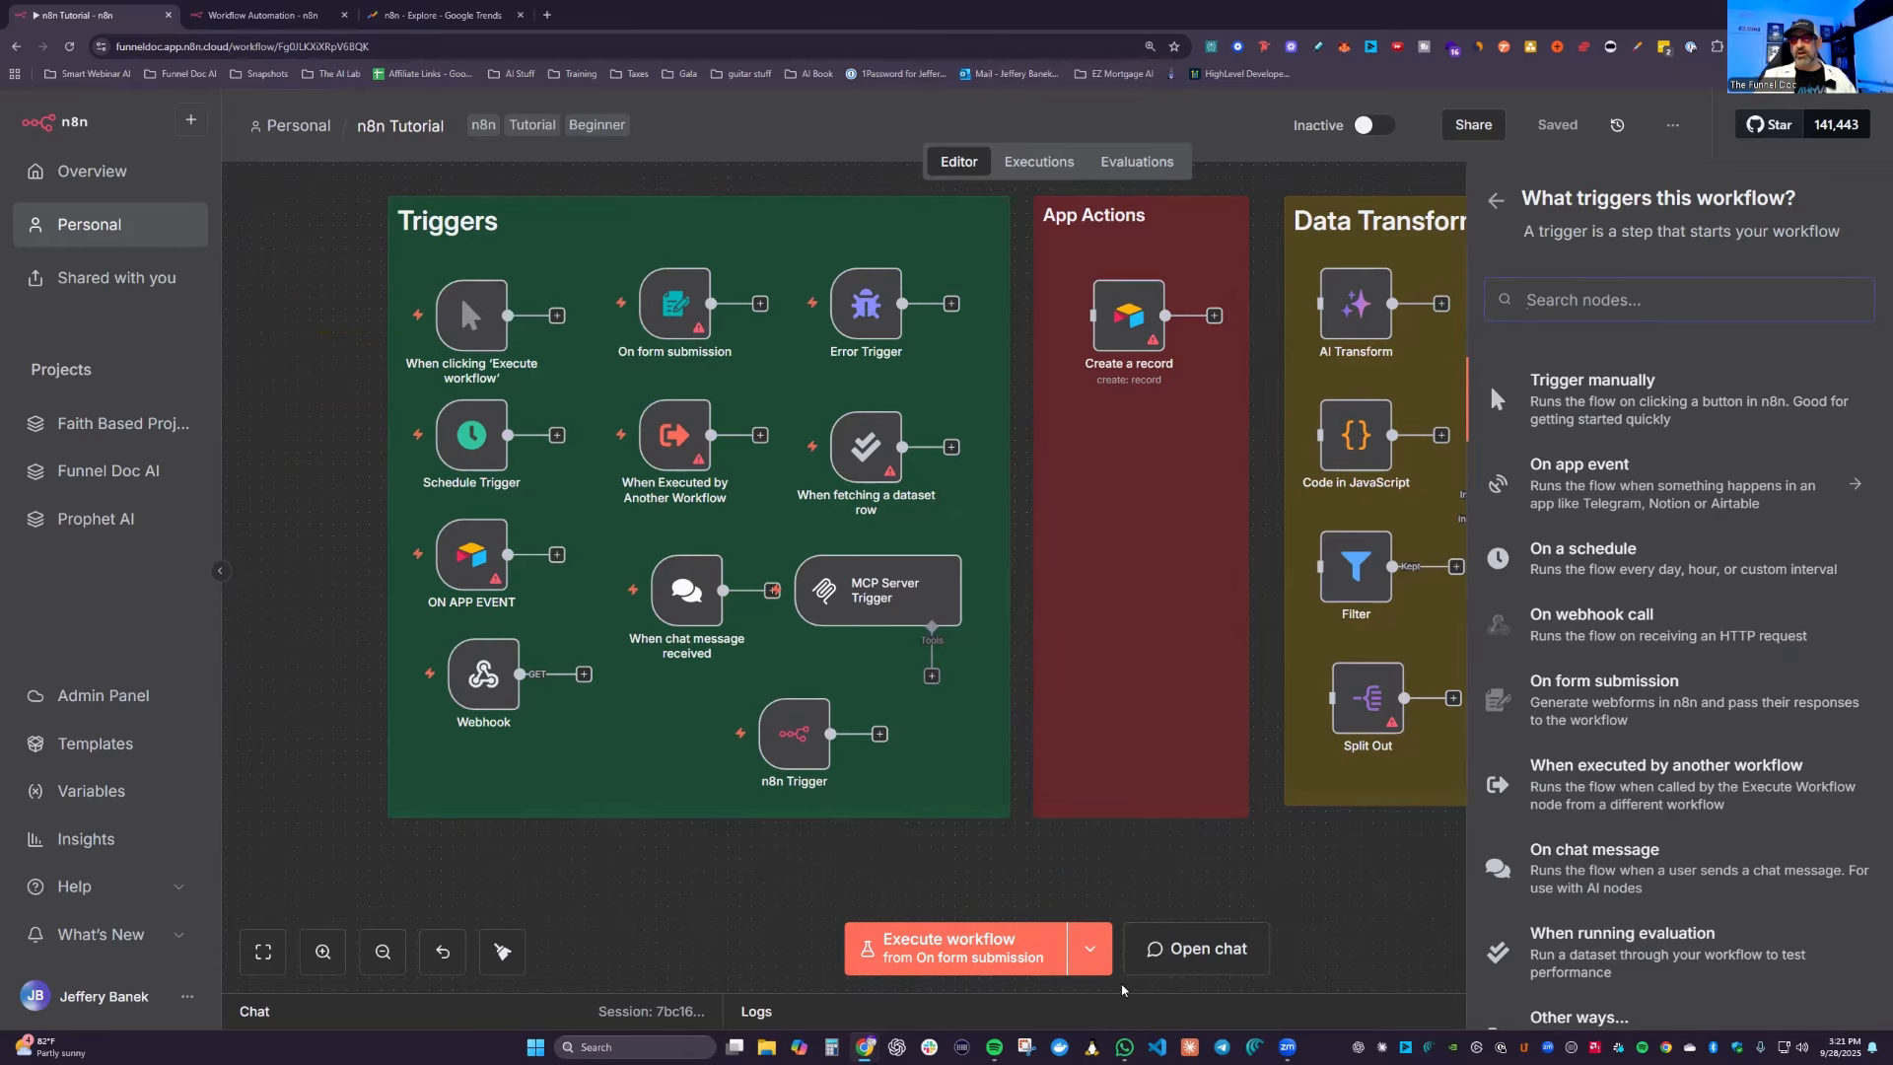
left_click(1089, 948)
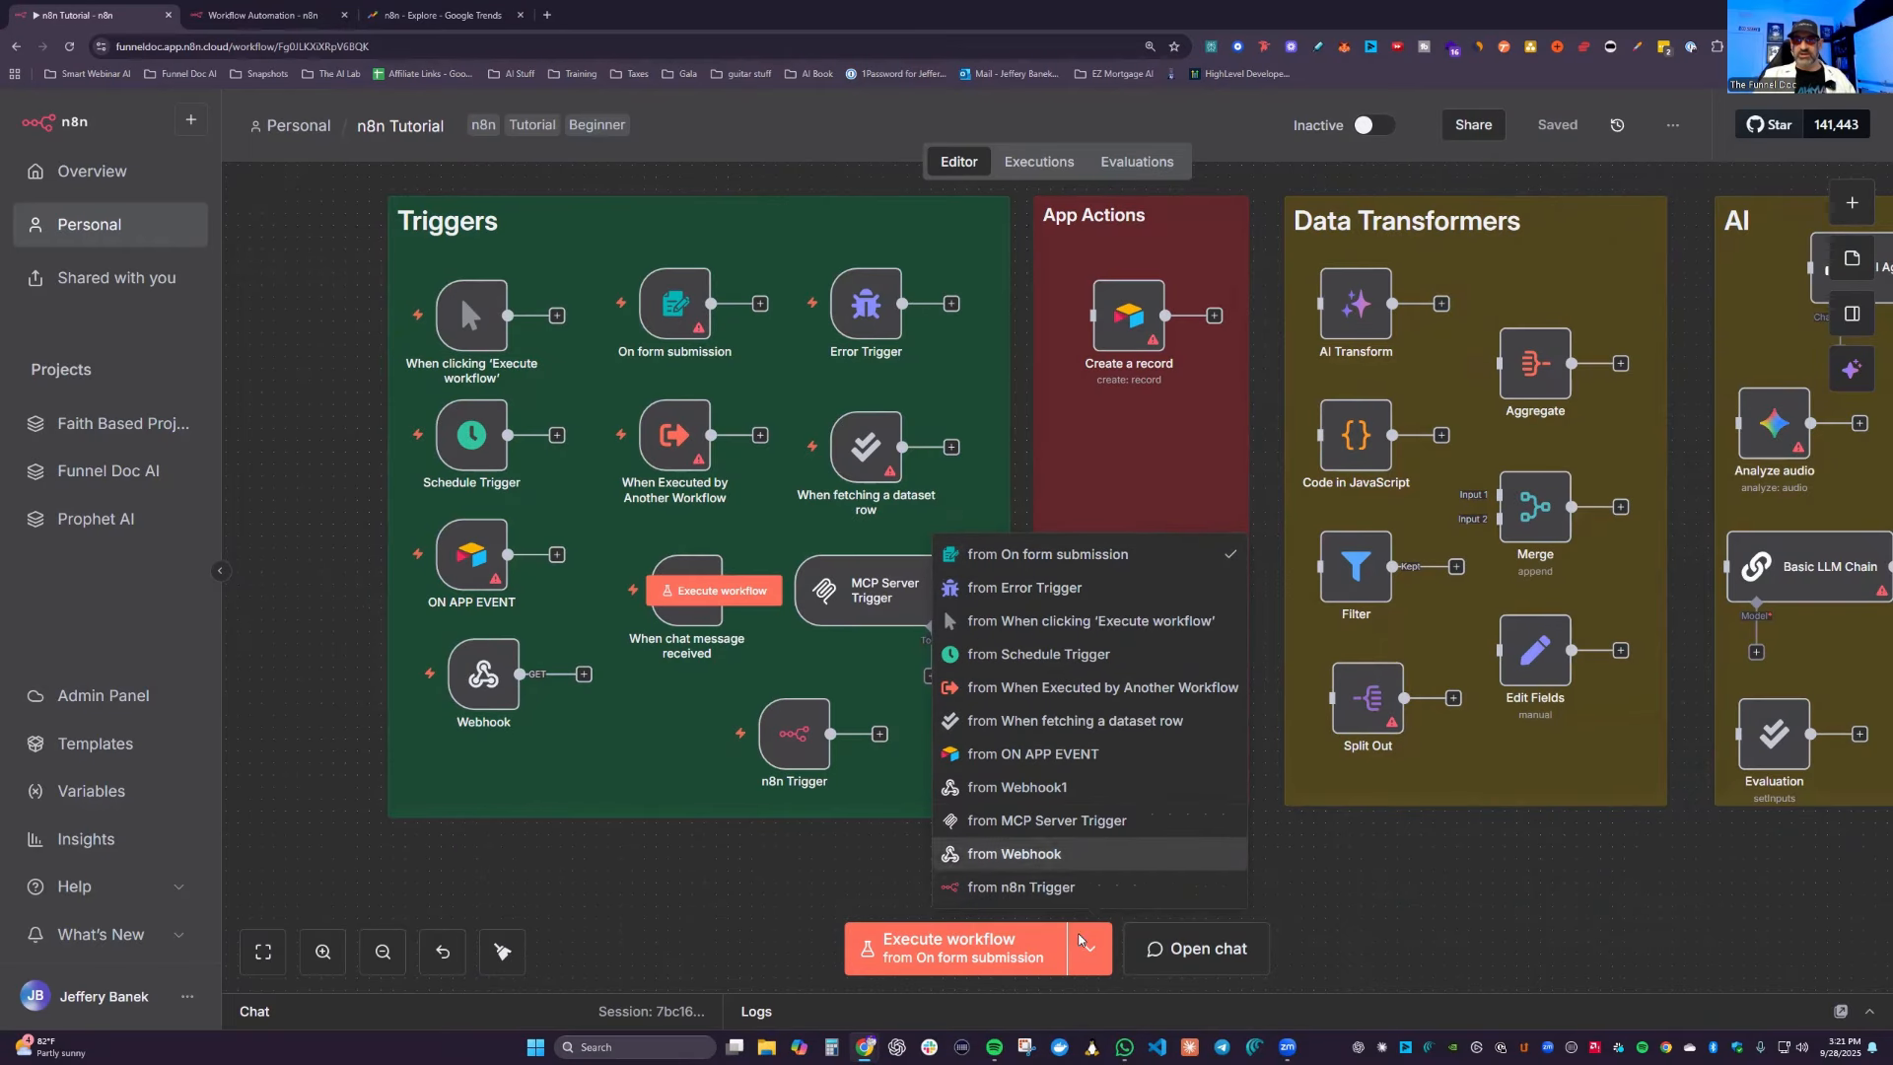
left_click(697, 887)
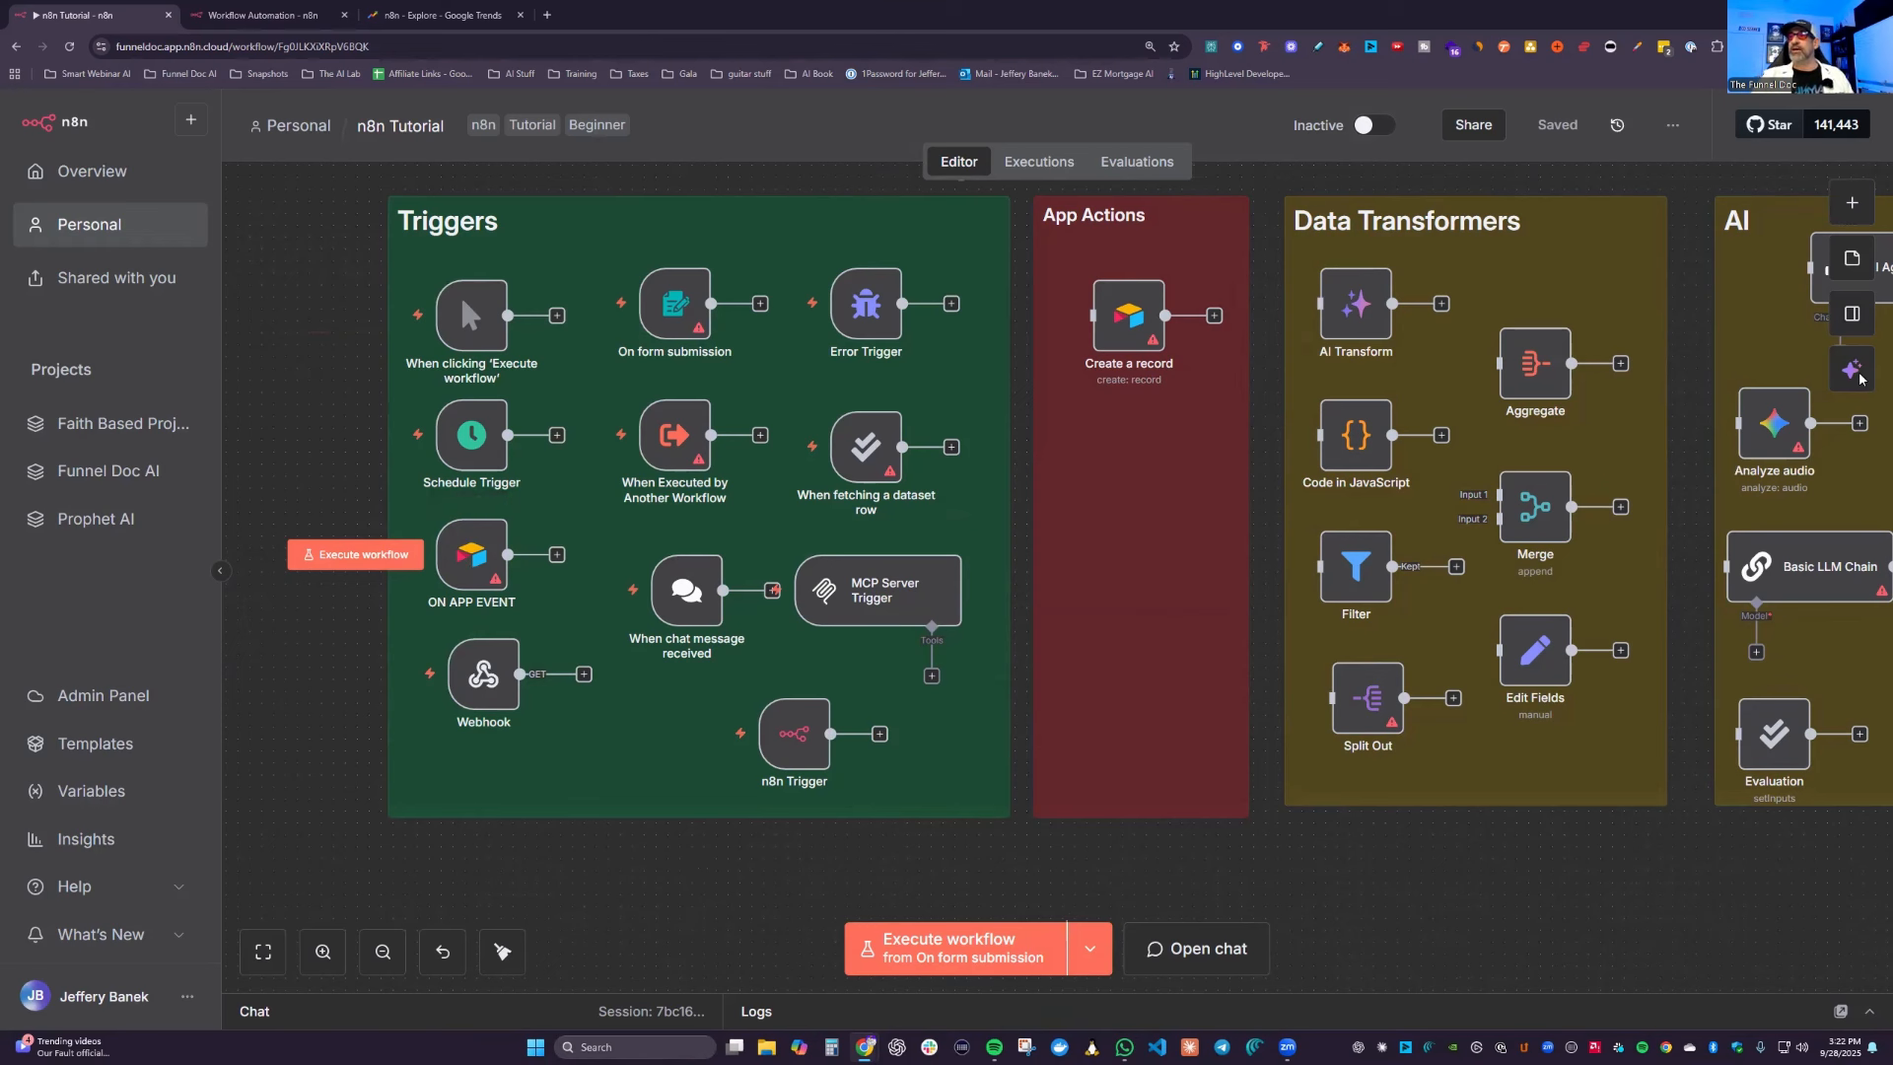
Step: Browse the apps offered under Action in an app for the next workflow node, and close the list without adding one
left_click(1850, 204)
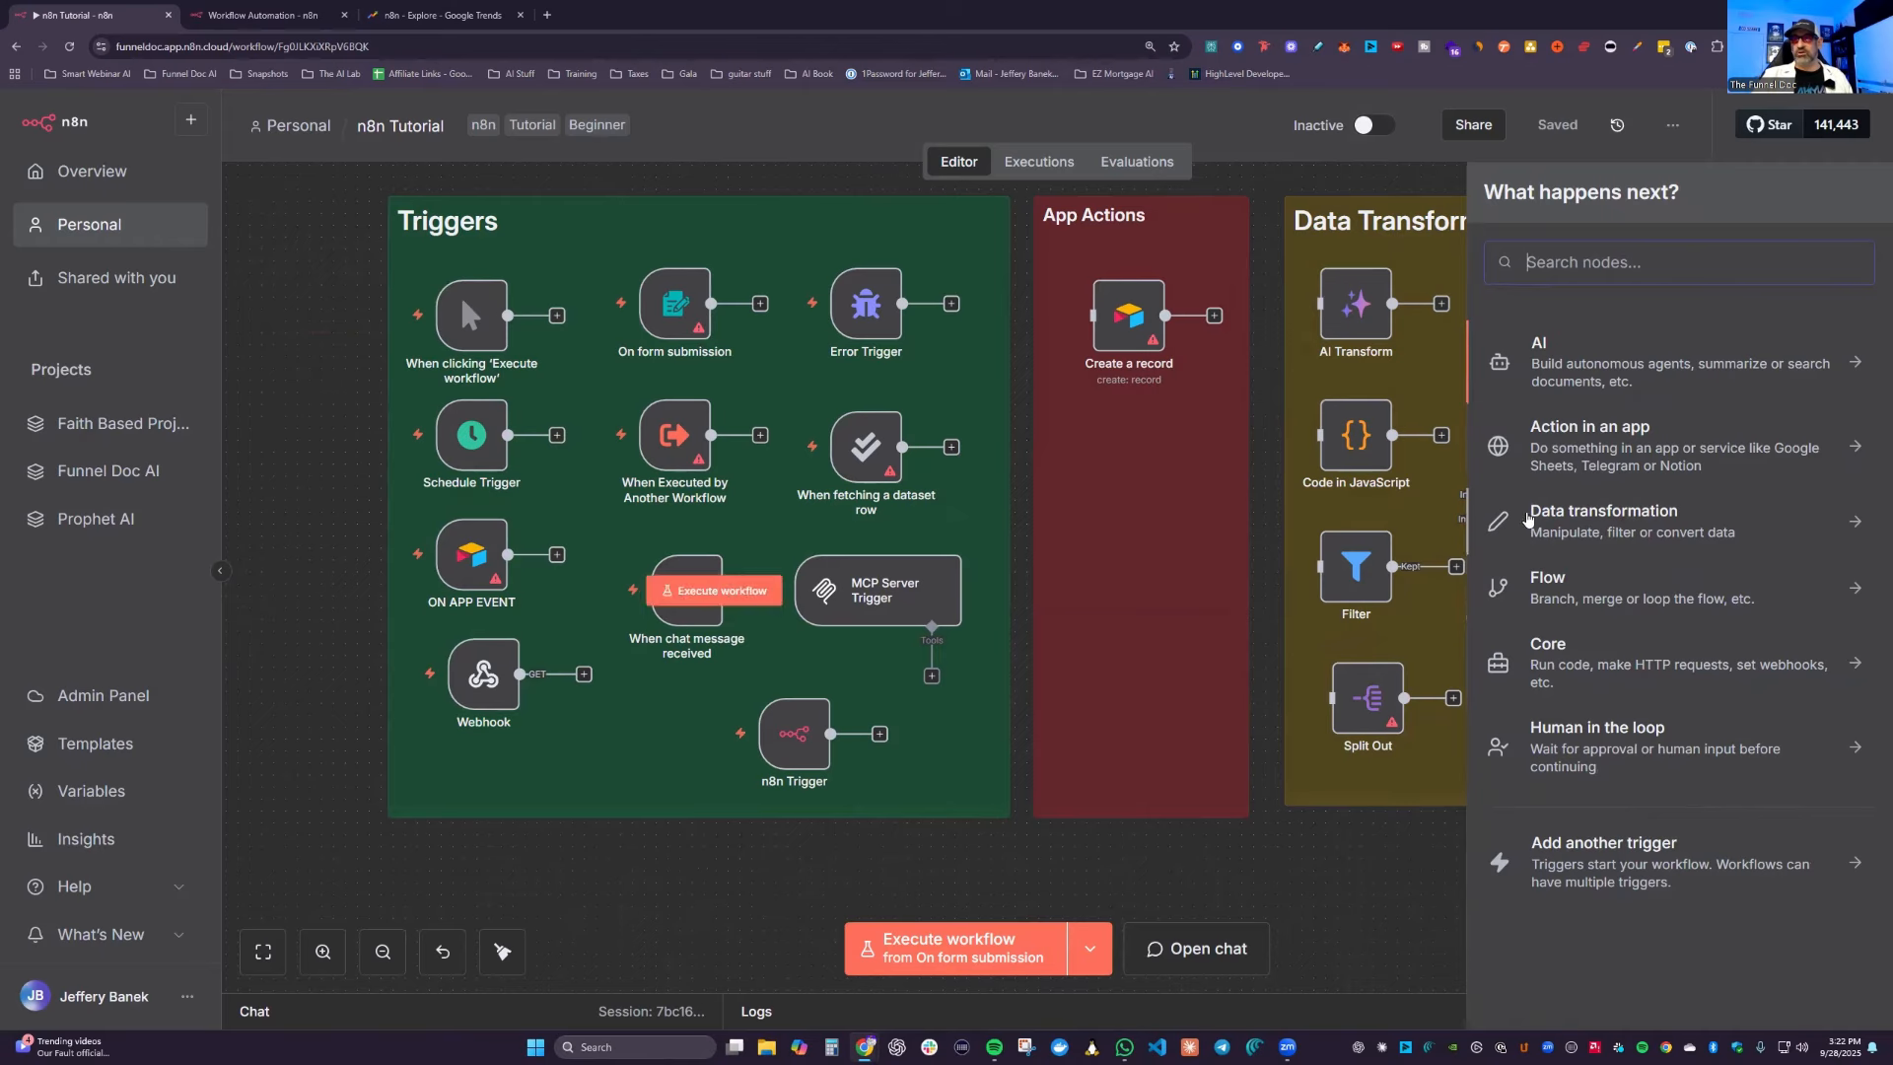
left_click(1688, 450)
scroll(1657, 571, "down", 10)
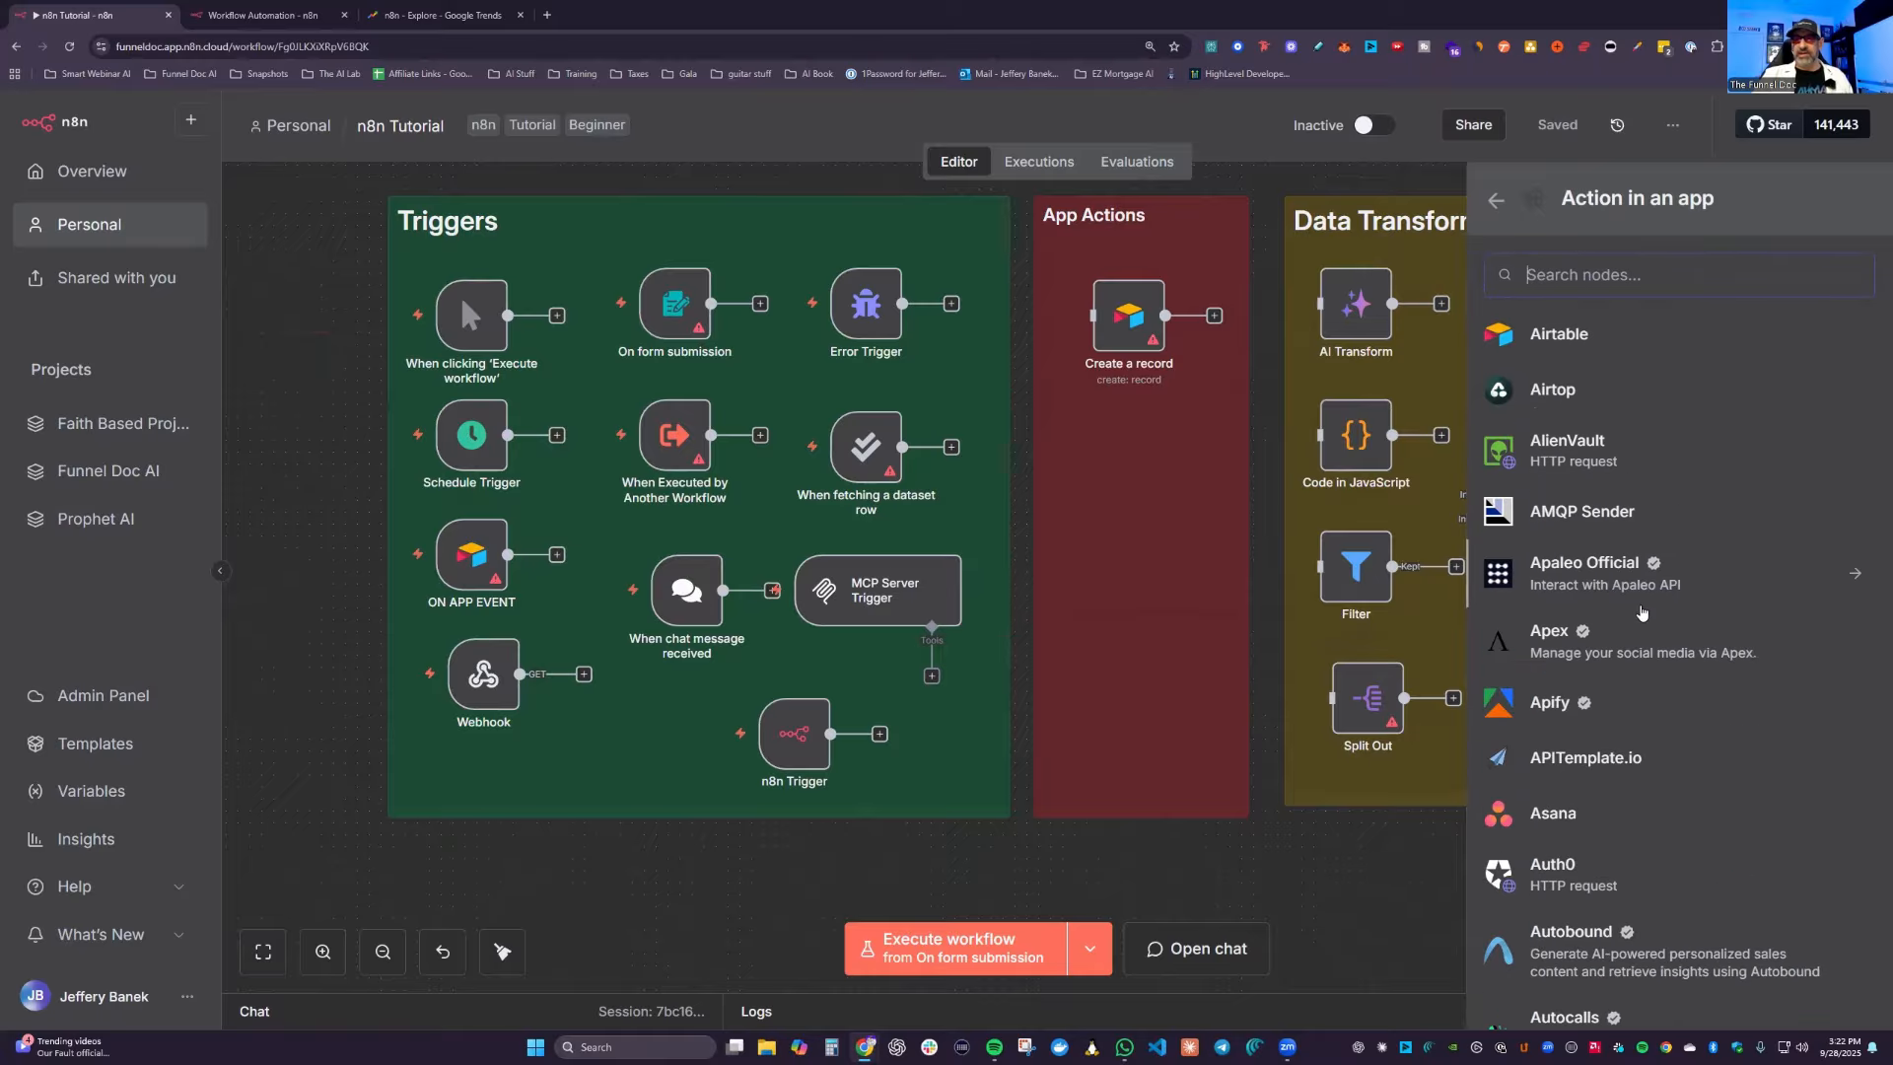
scroll(1641, 613, "down", 15)
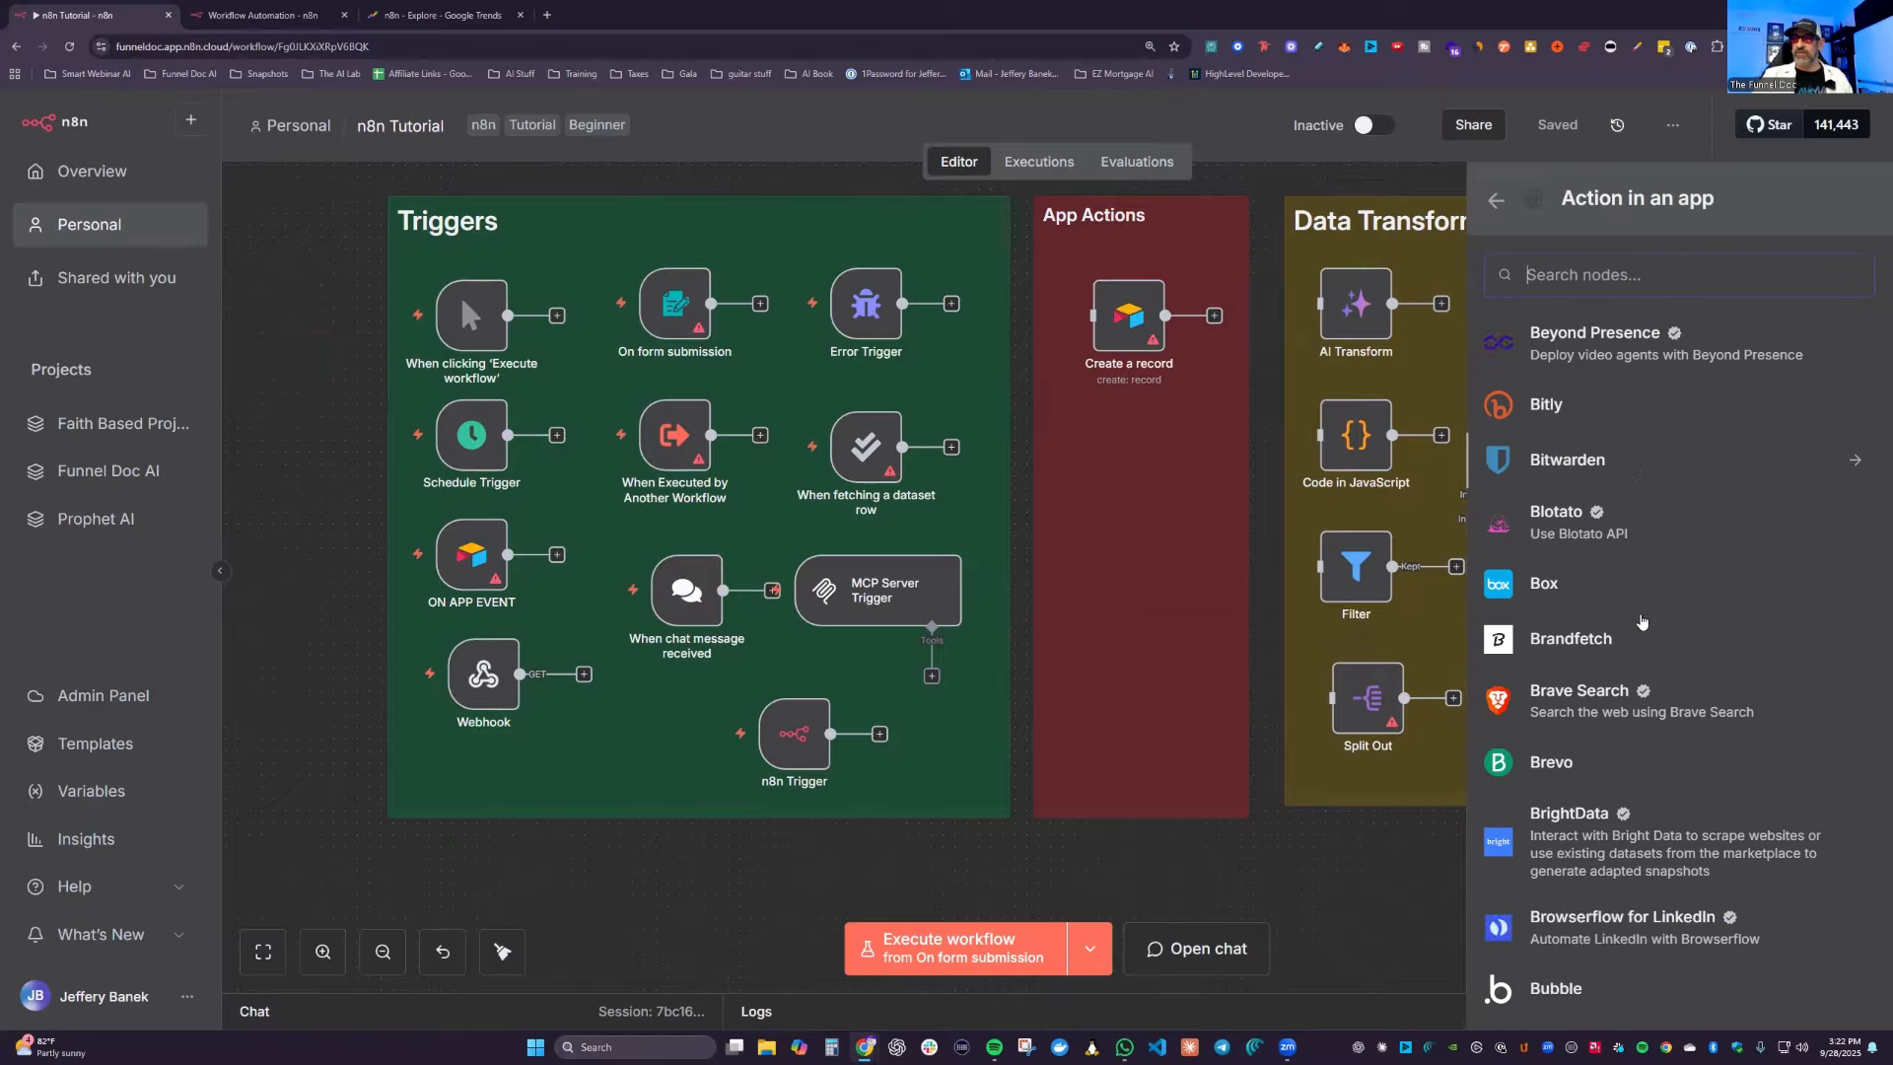
scroll(1641, 620, "down", 15)
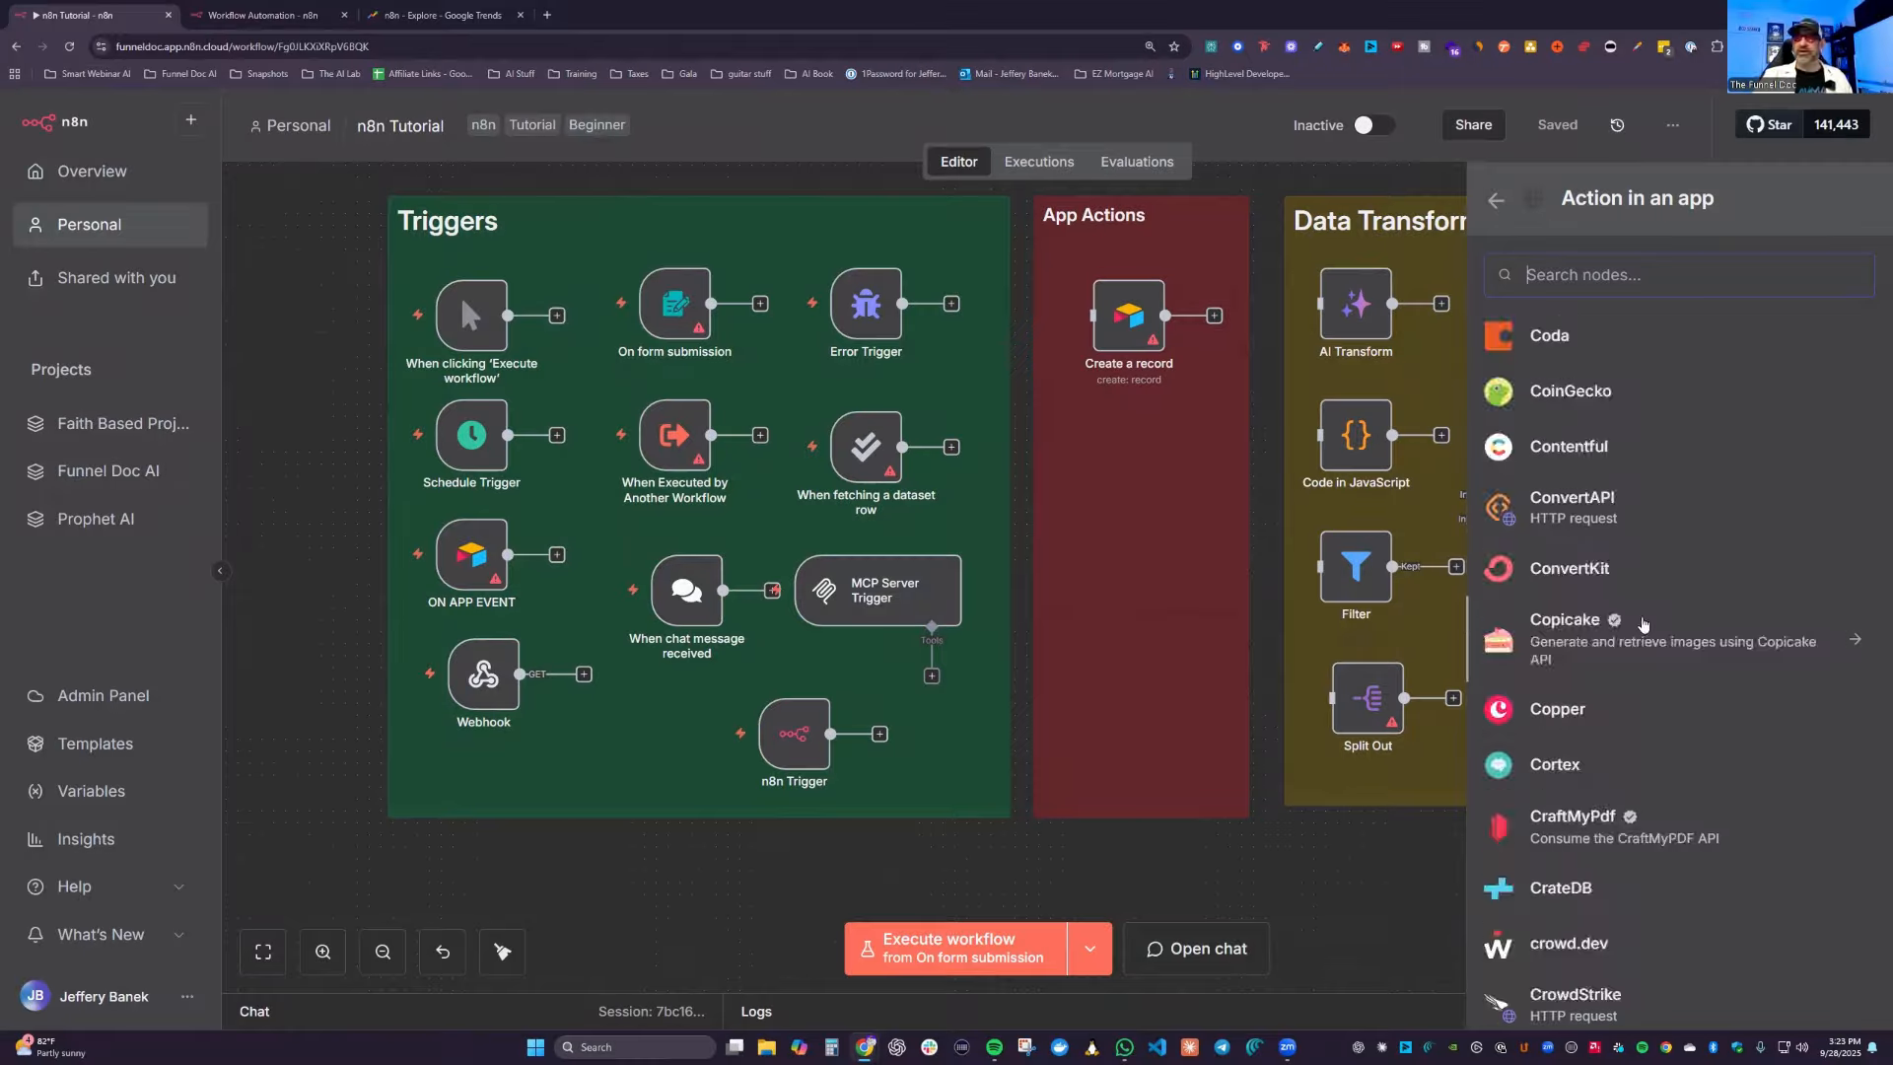
scroll(1644, 629, "down", 15)
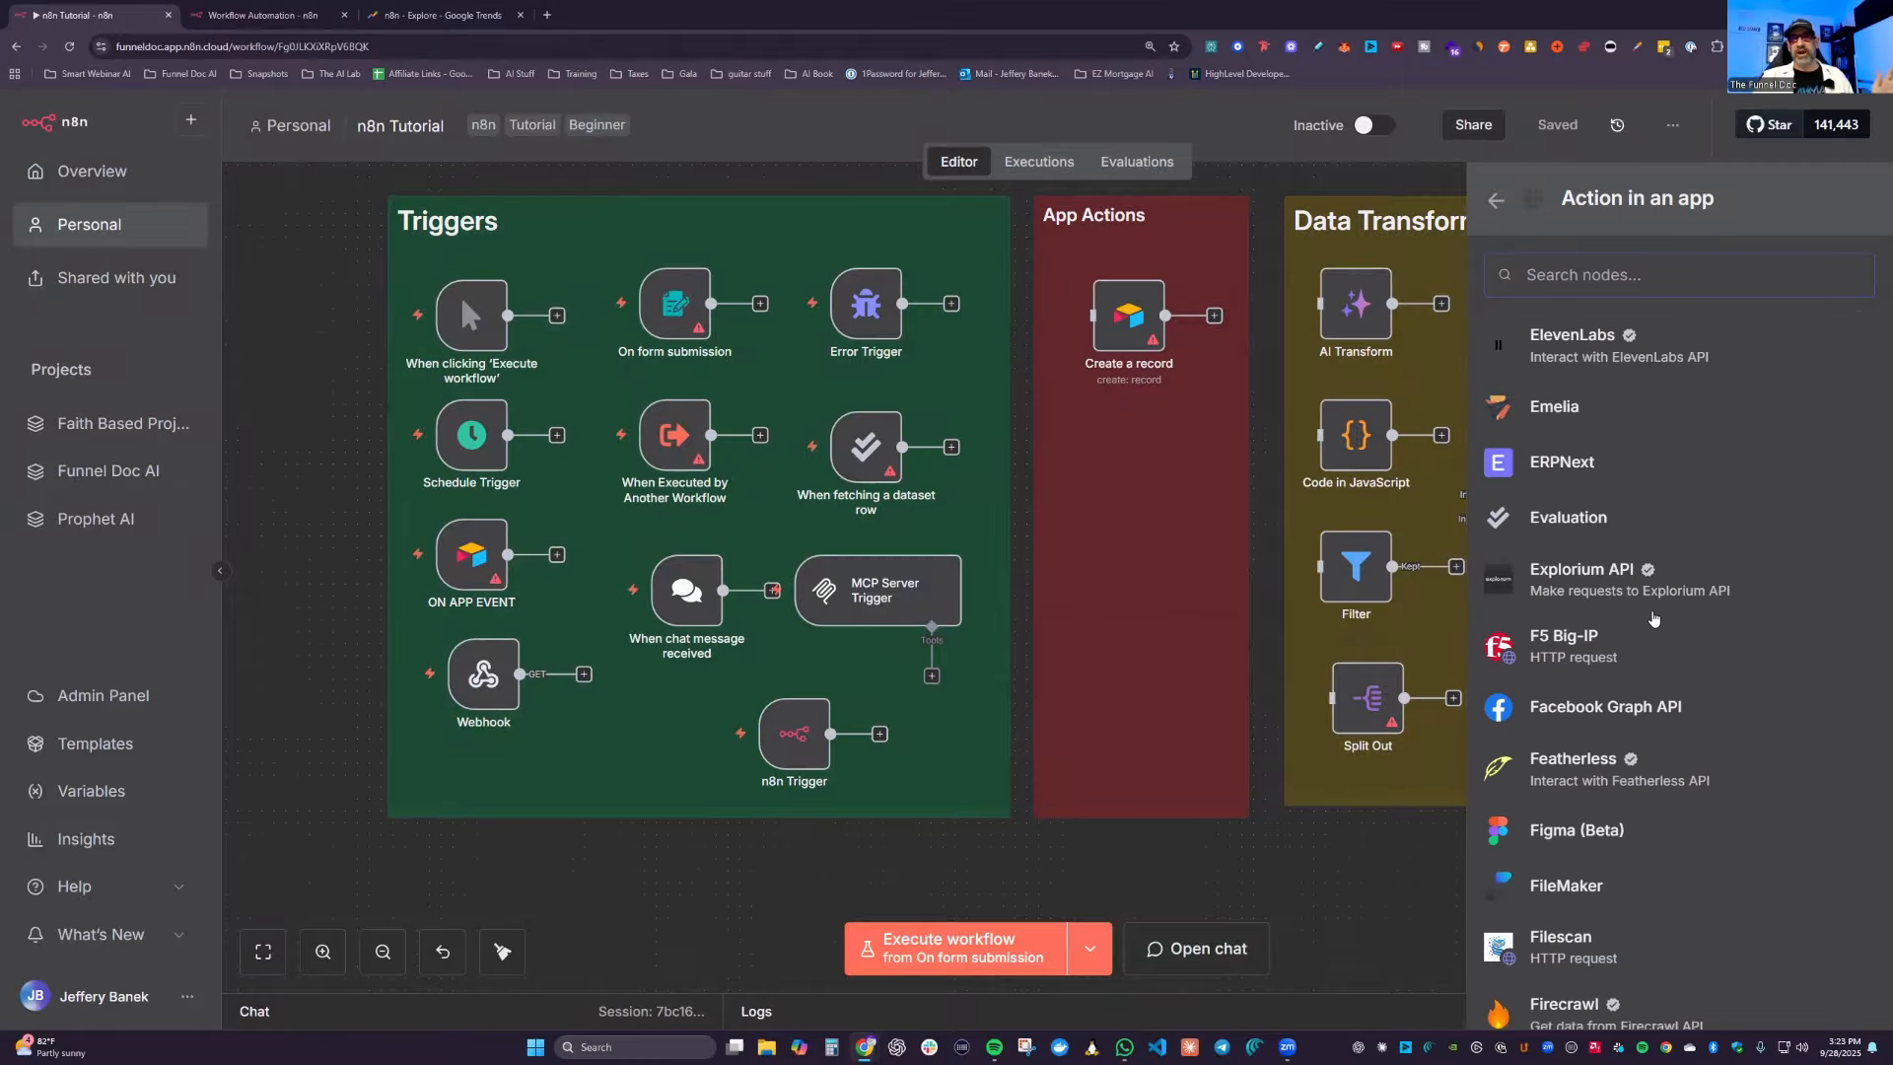
left_click(1438, 185)
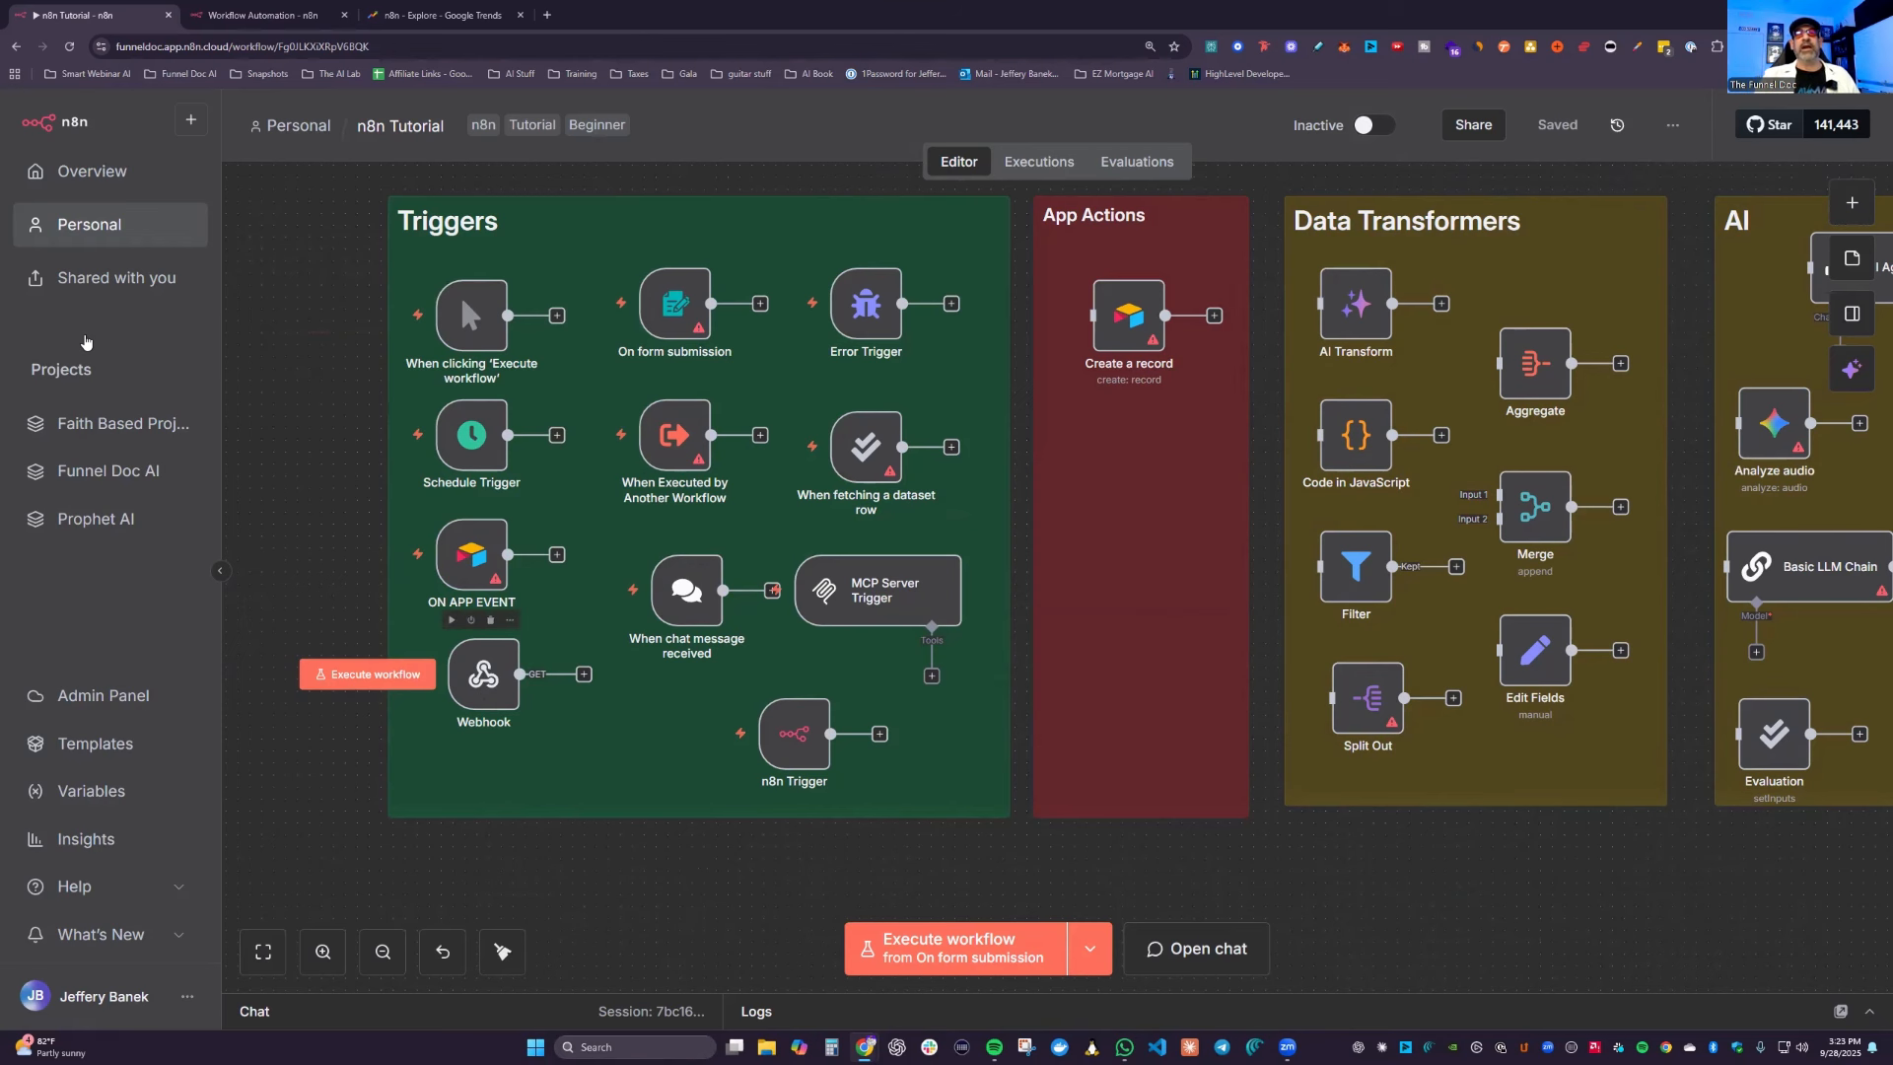
Step: Open rapidapi.com in a new browser tab and dismiss the Google sign-in prompt to view the API hub's home page
left_click(547, 16)
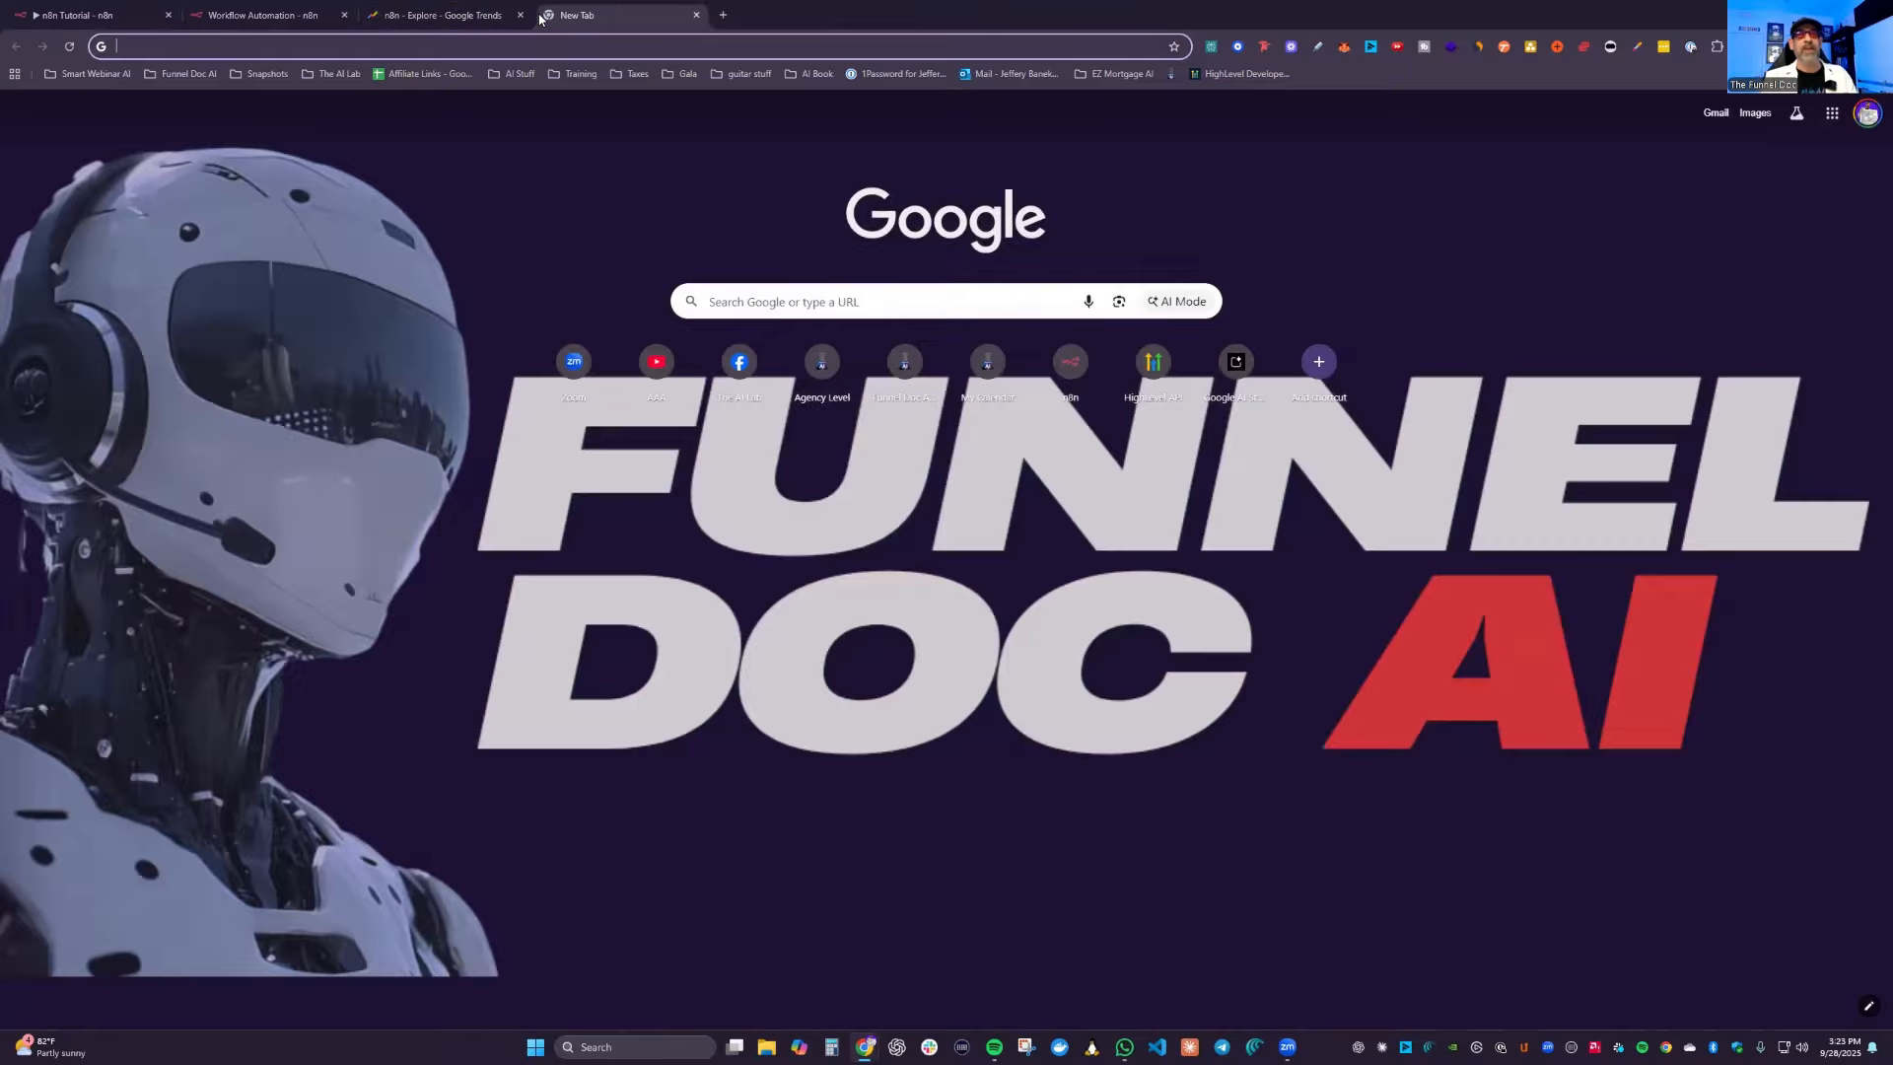
type("ra")
key("Return")
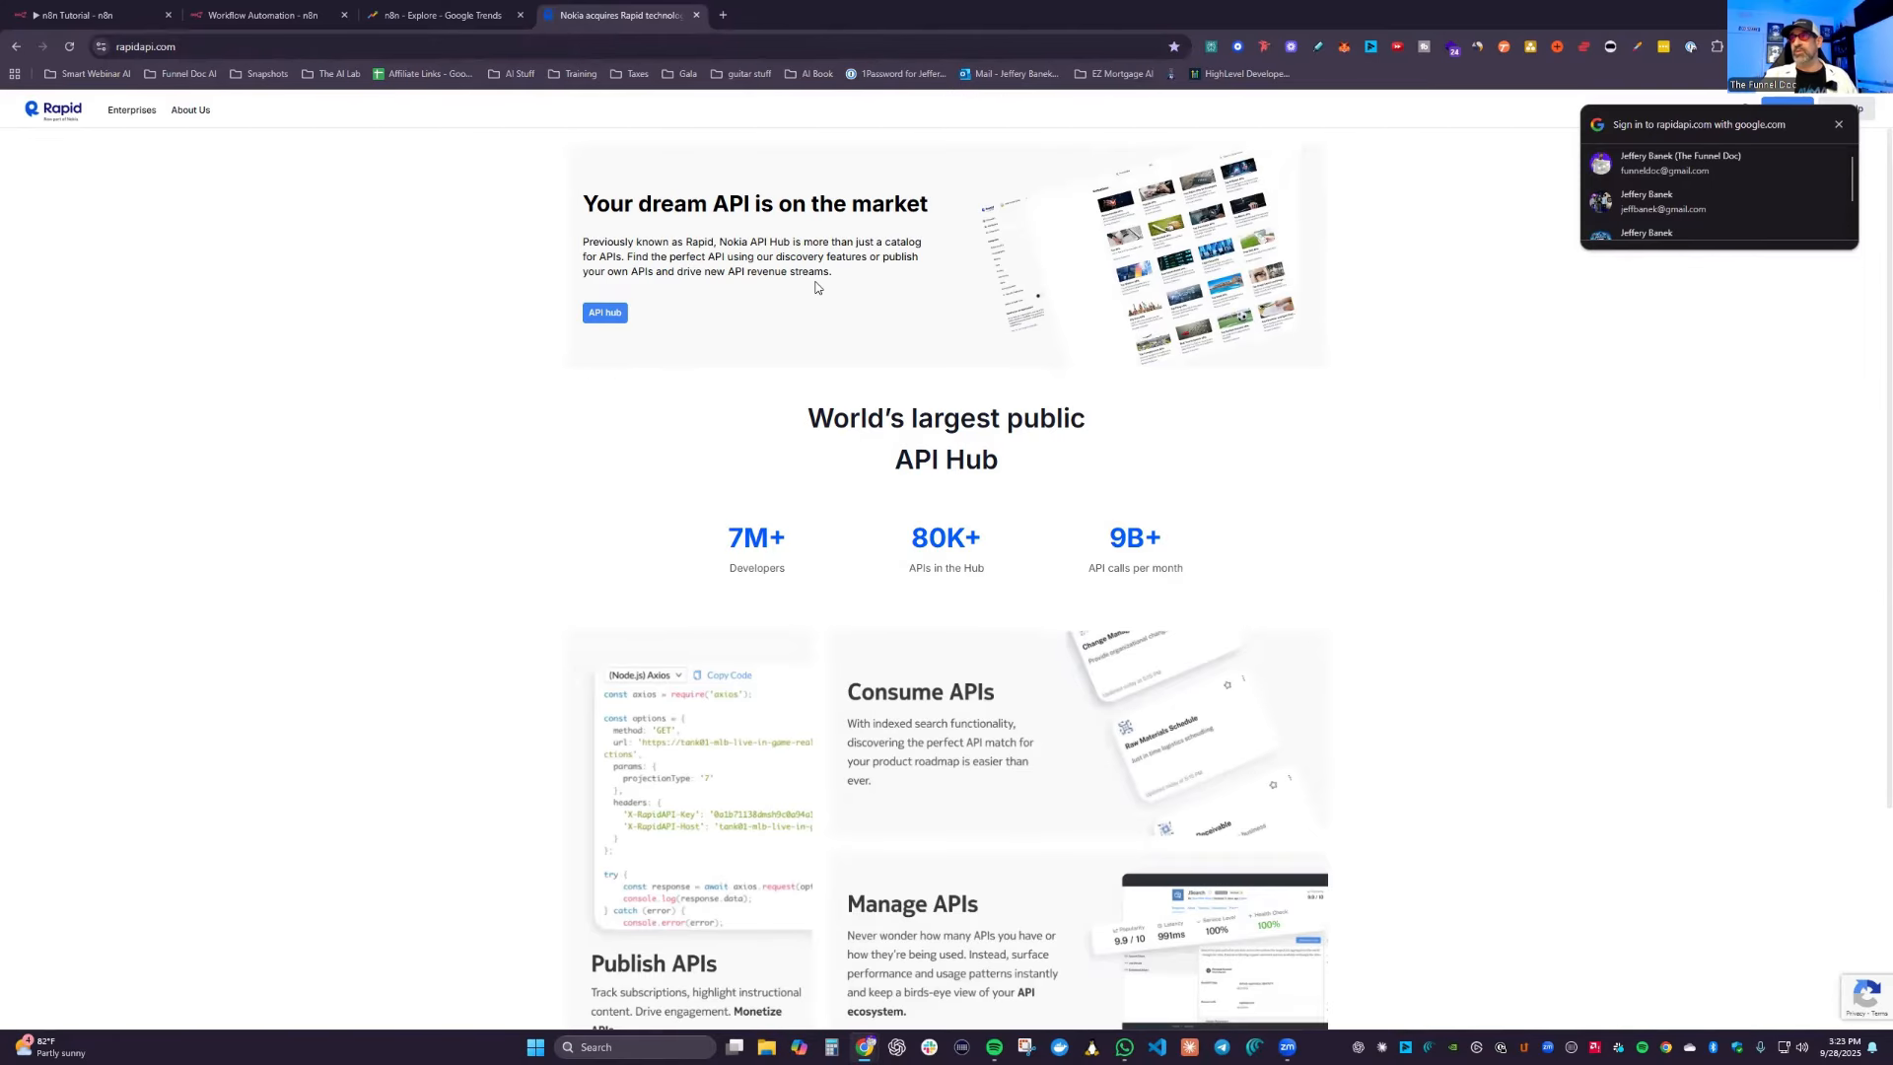
left_click(1838, 124)
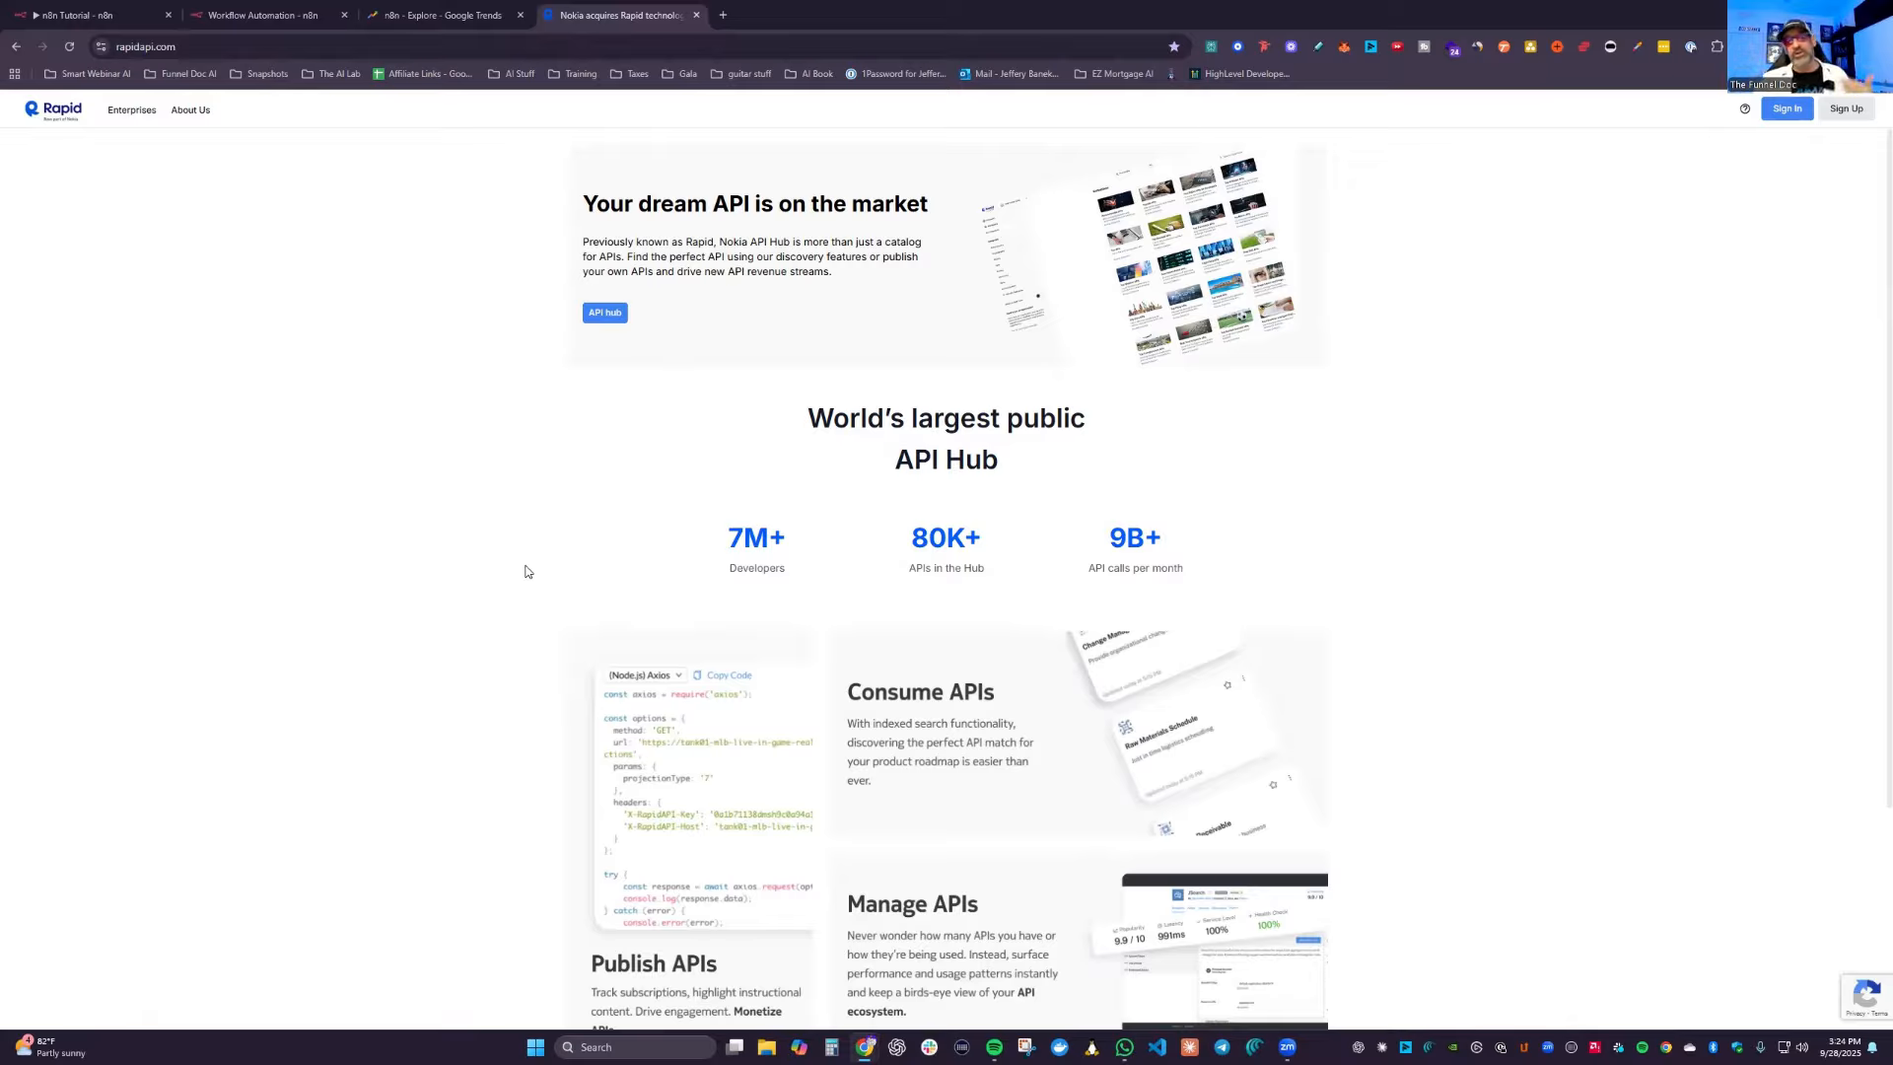
Step: Return to the n8n Tutorial workflow, select the When fetching a dataset row trigger and expand the What's New list
left_click(79, 15)
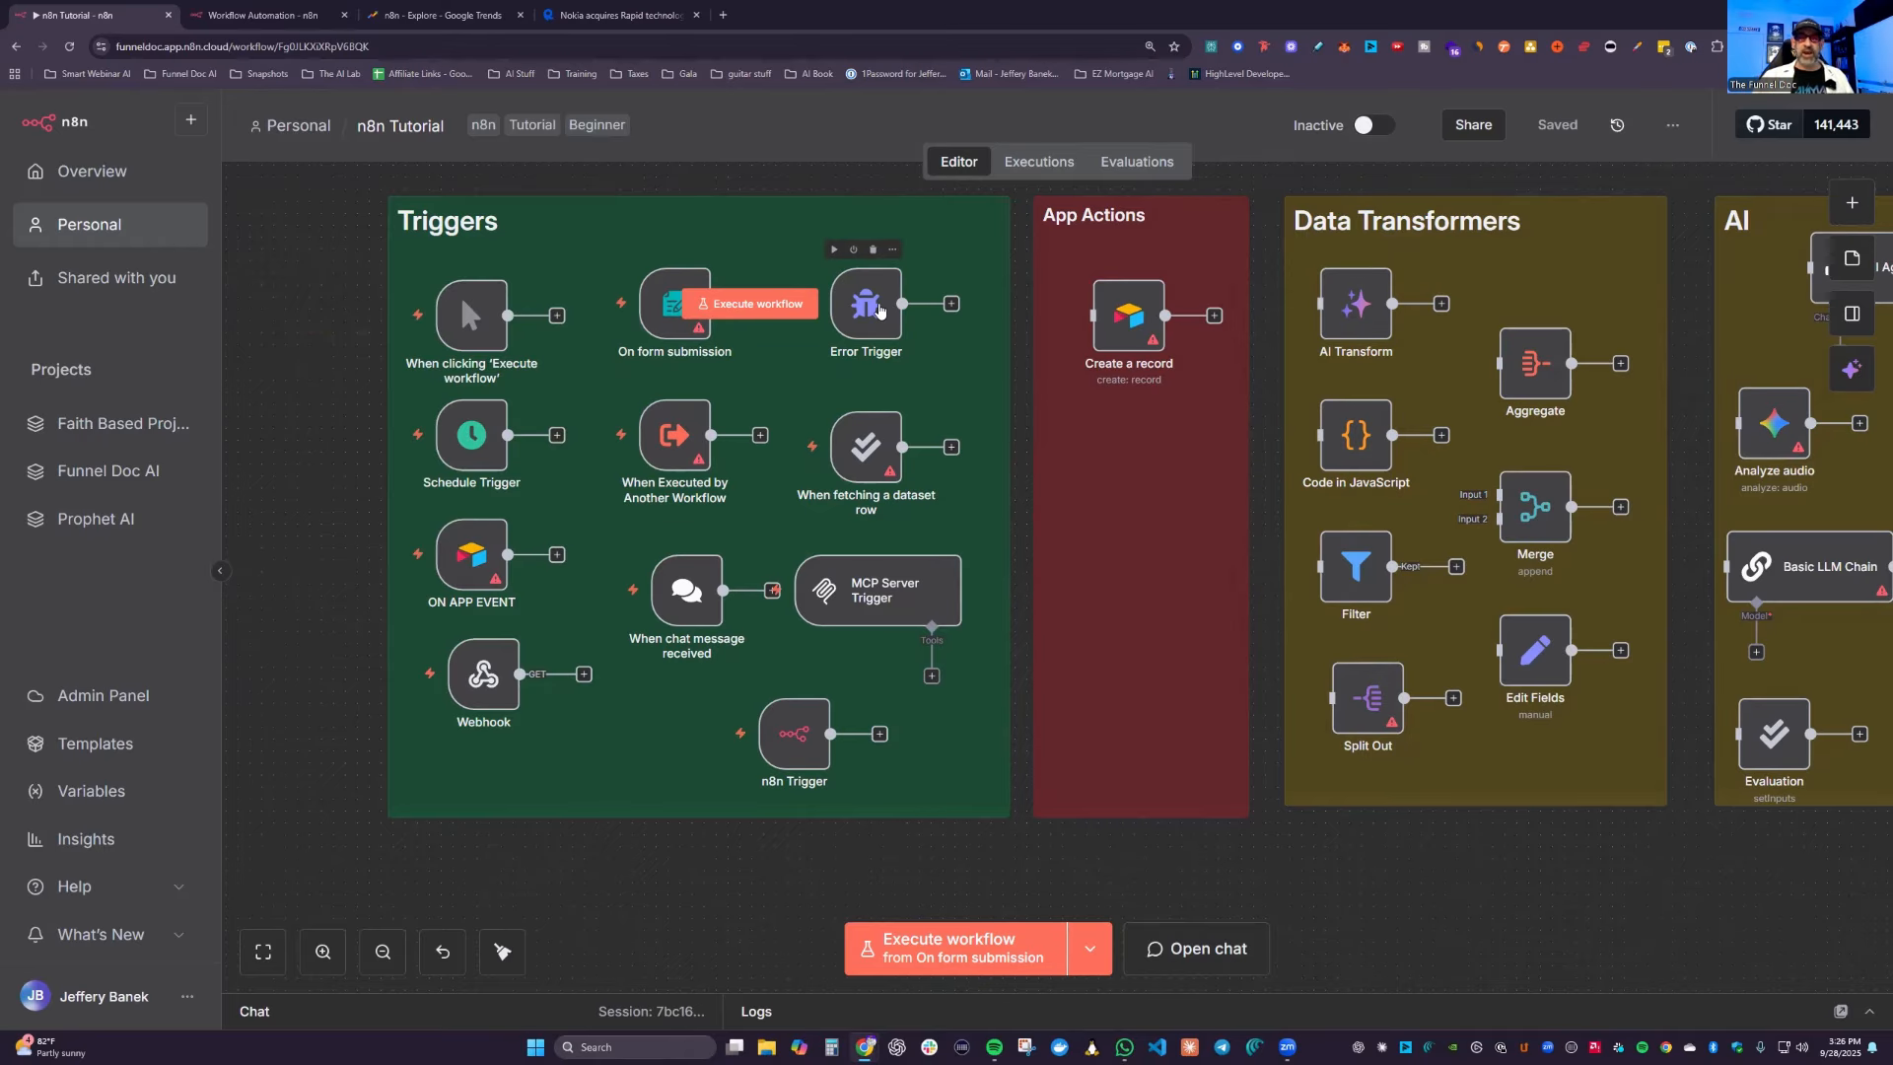
left_click(862, 456)
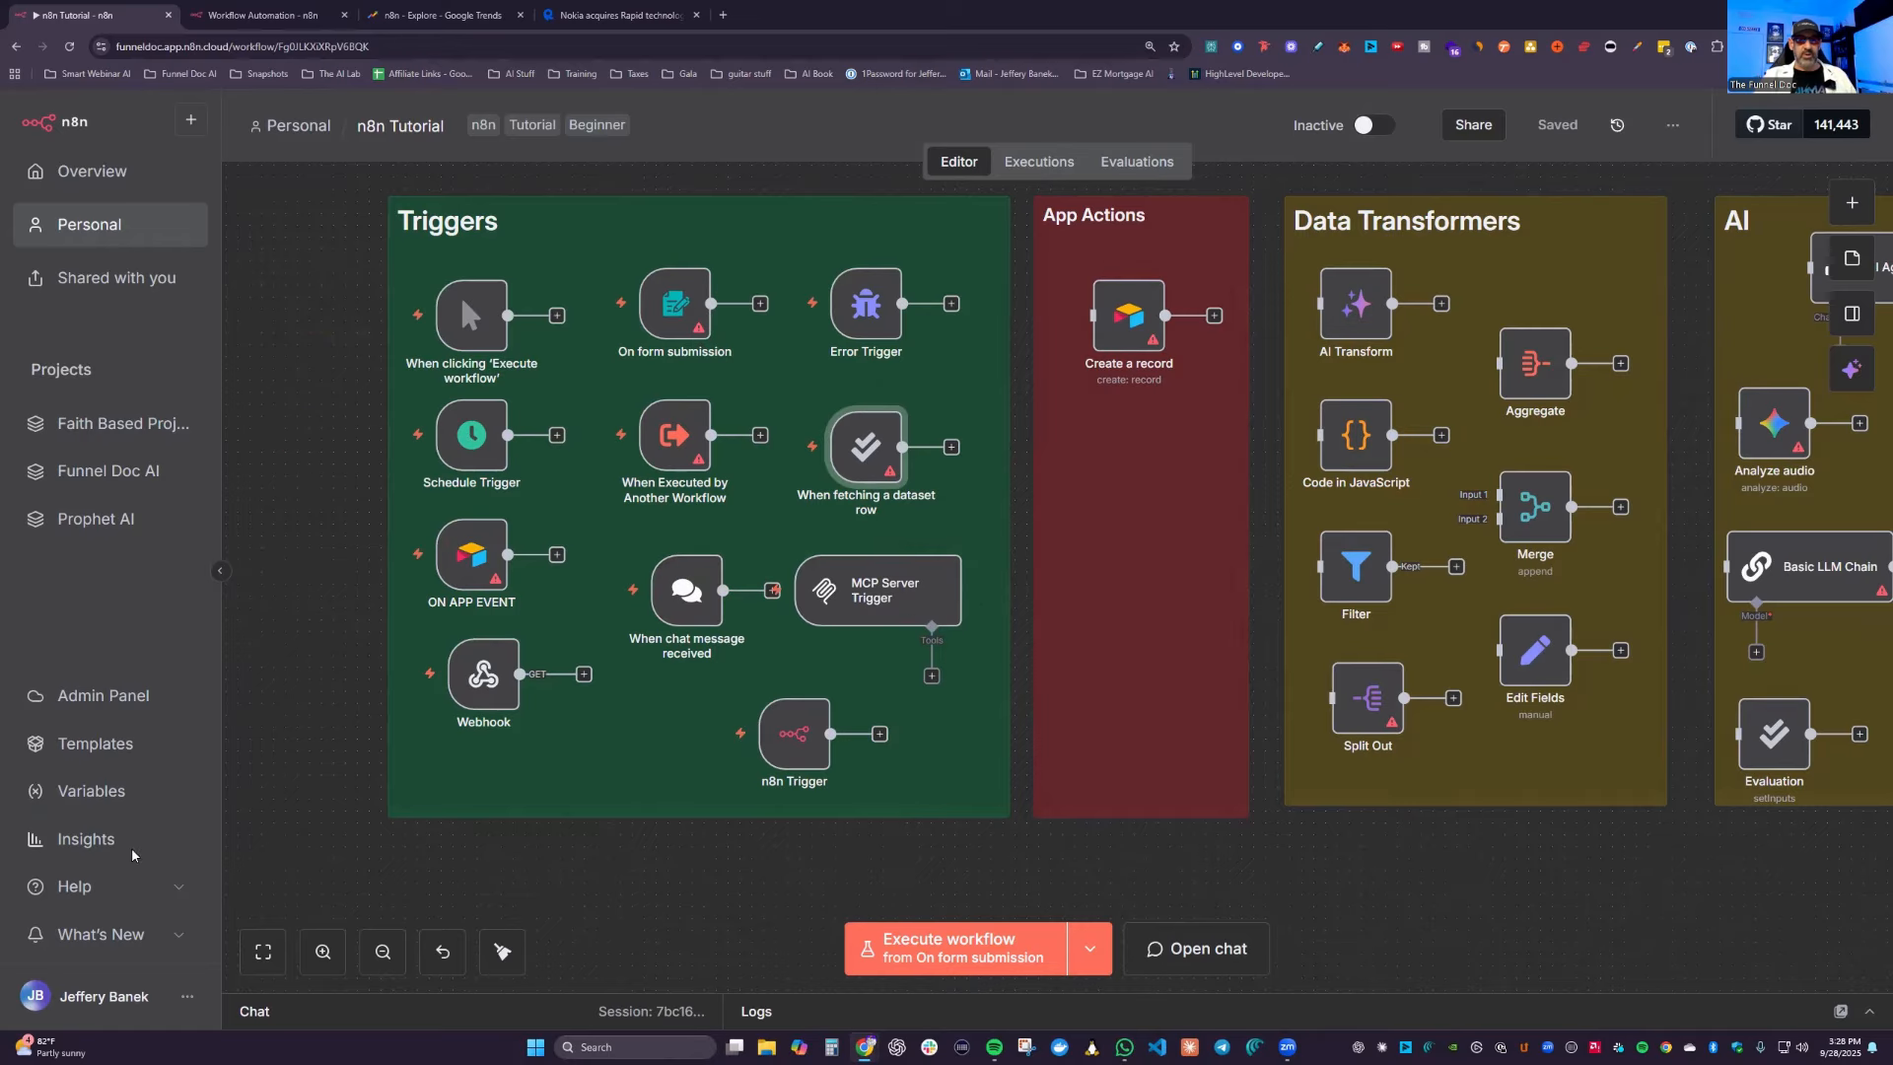
left_click(122, 936)
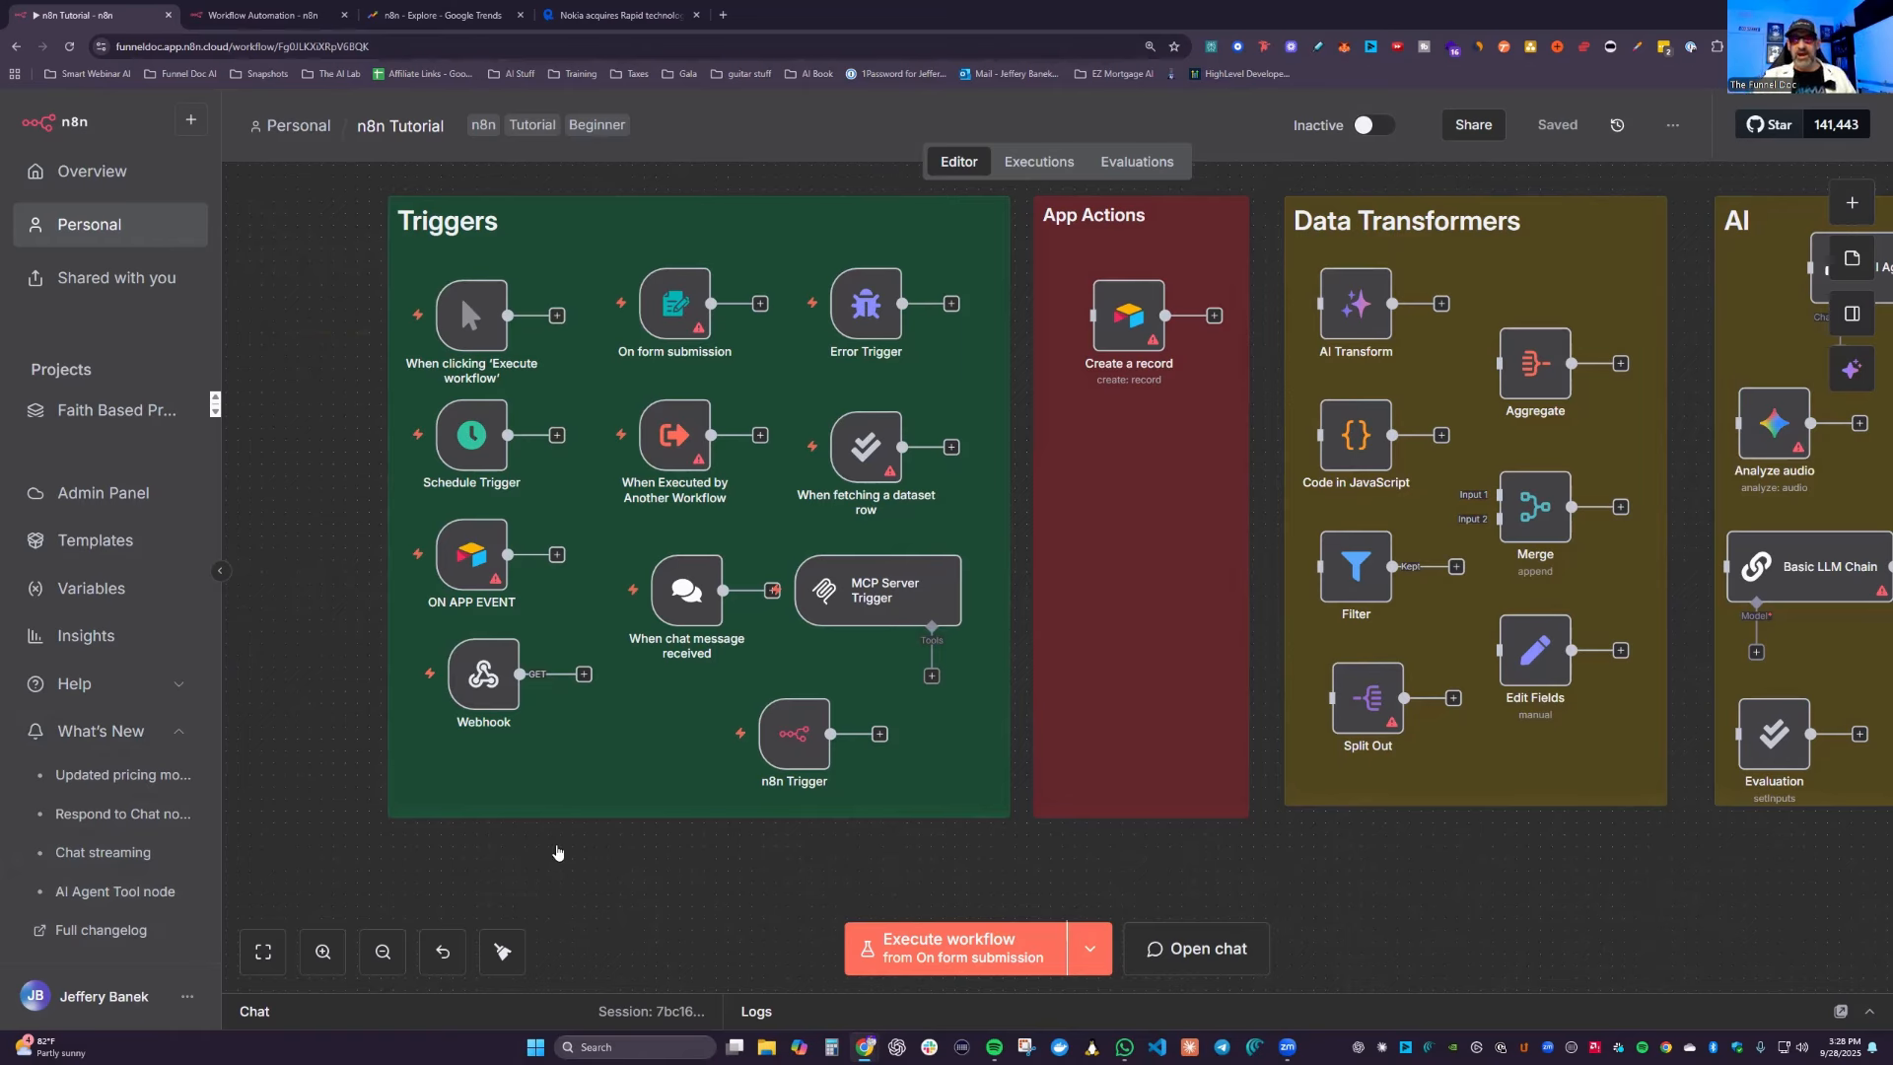
Step: Examine the n8n Trigger's settings and event options, and the input parameters of the When Executed by Another Workflow trigger
mouse_move(846, 784)
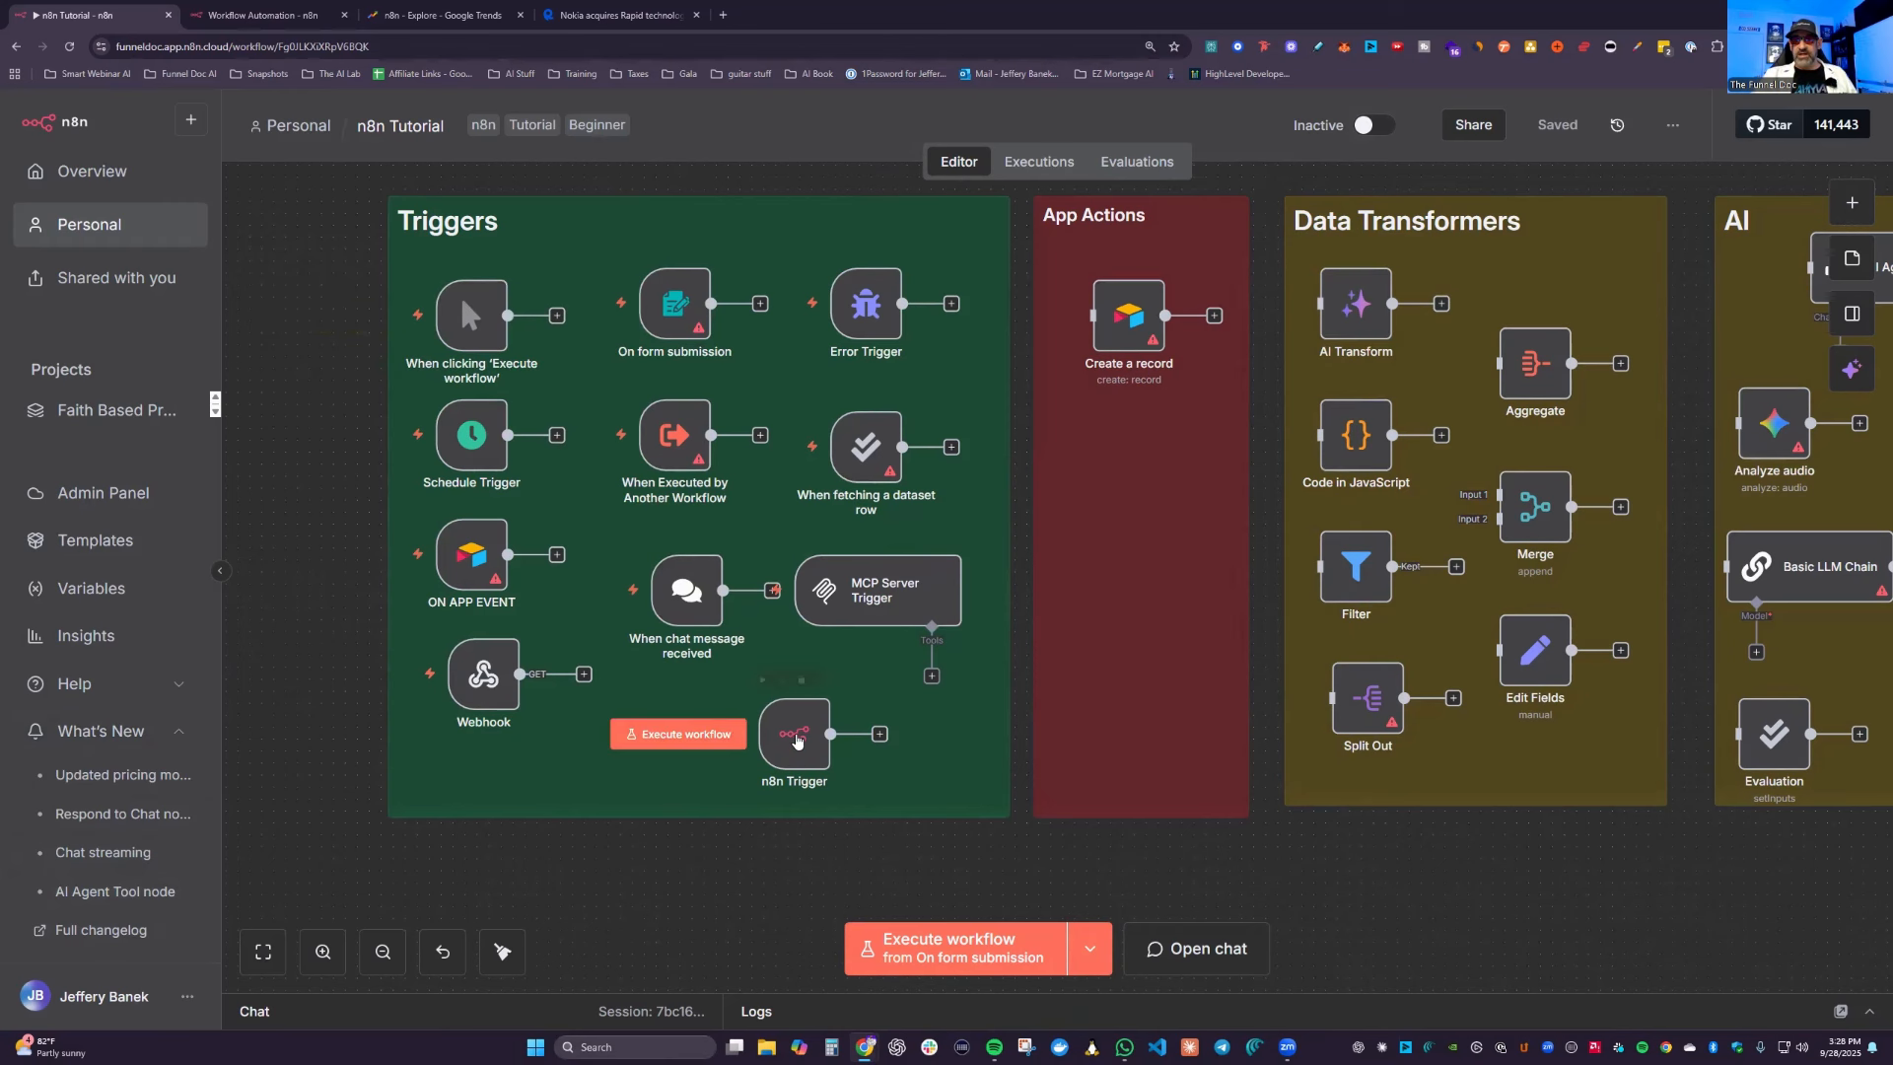
double_click(804, 756)
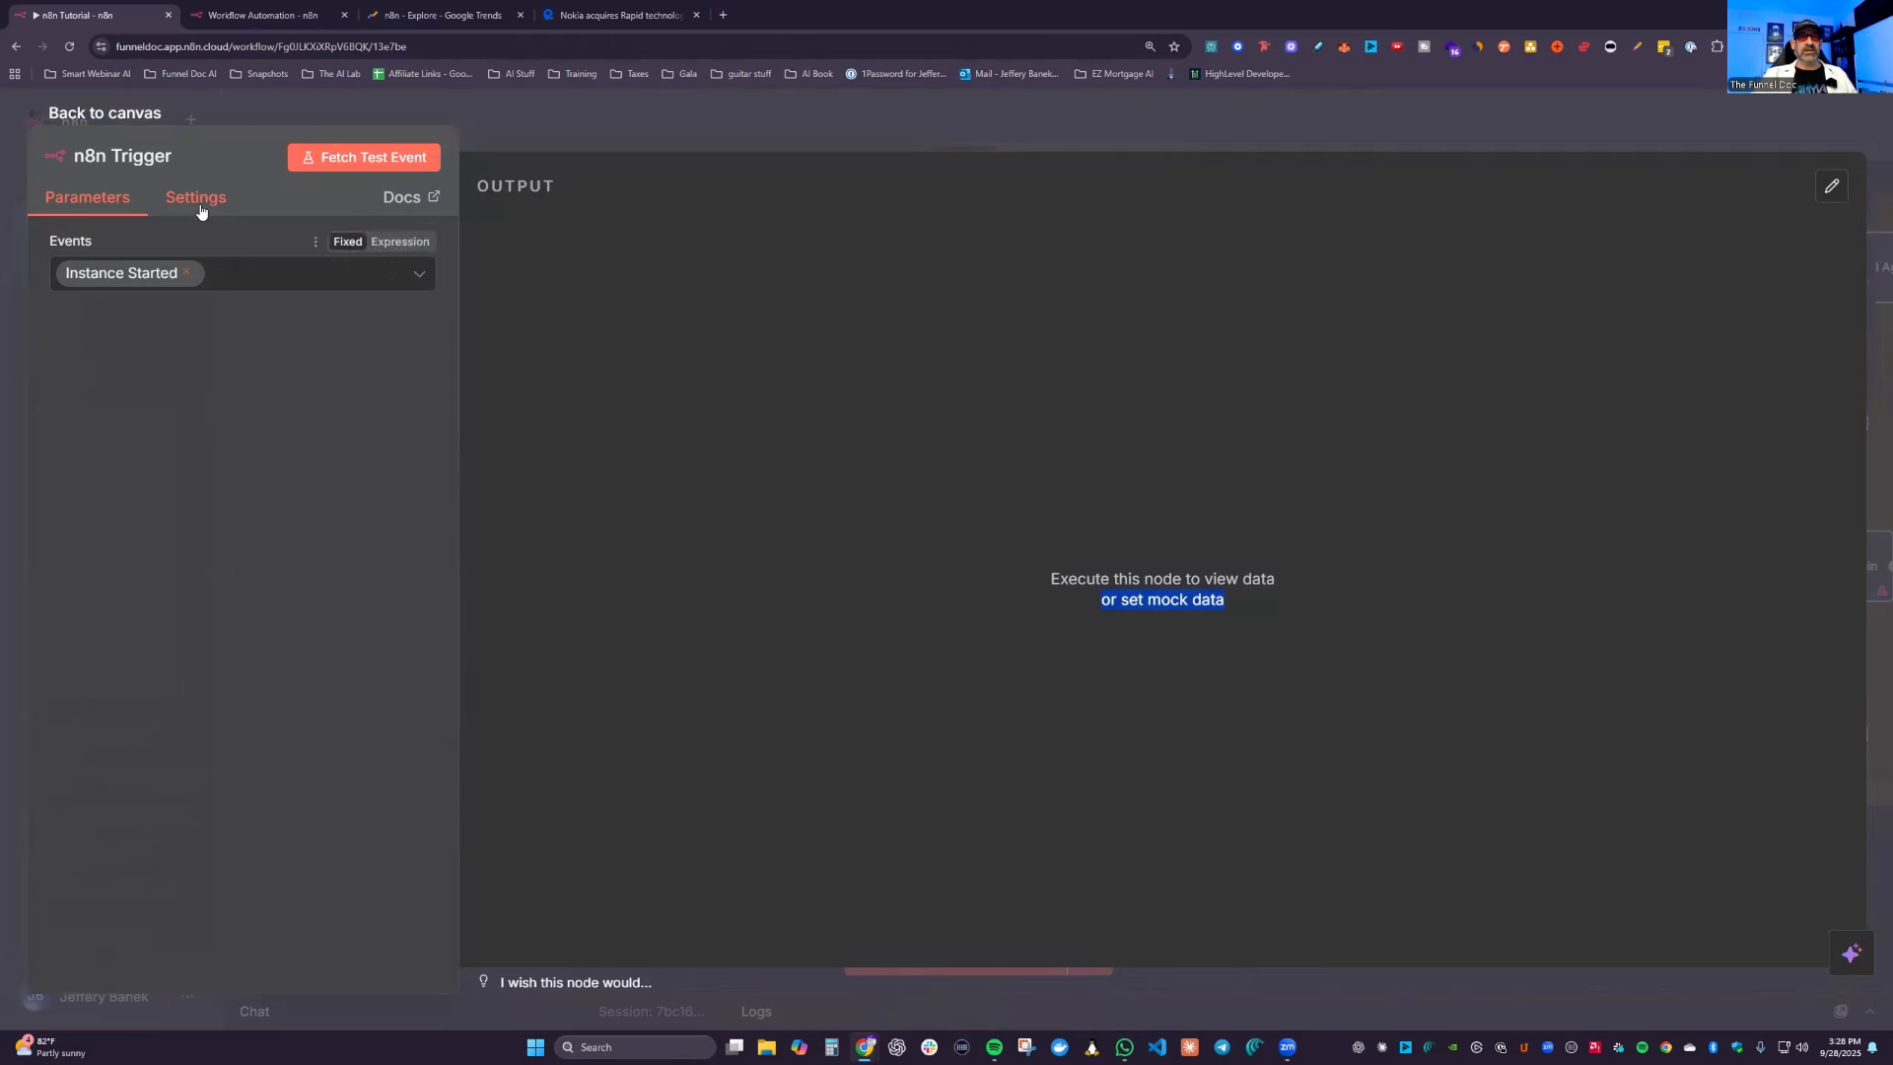
left_click(197, 202)
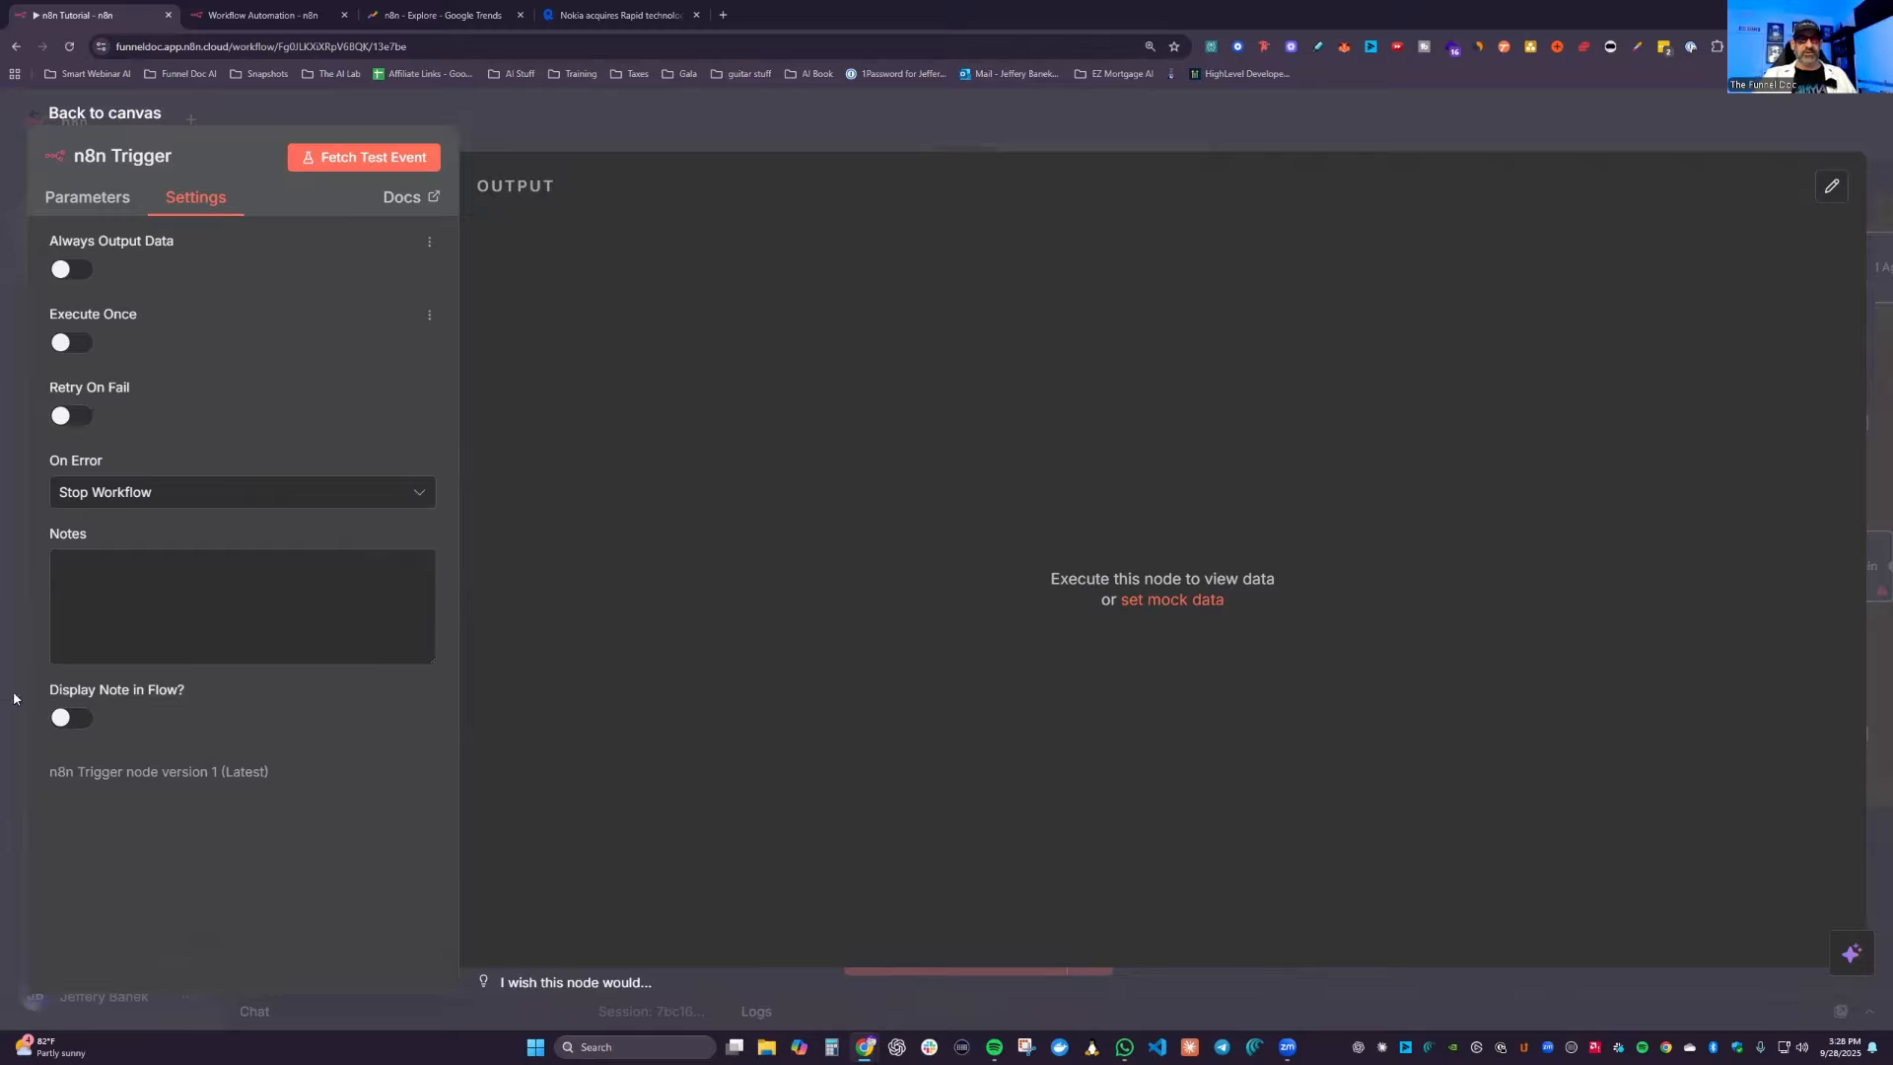
left_click(69, 199)
left_click(286, 273)
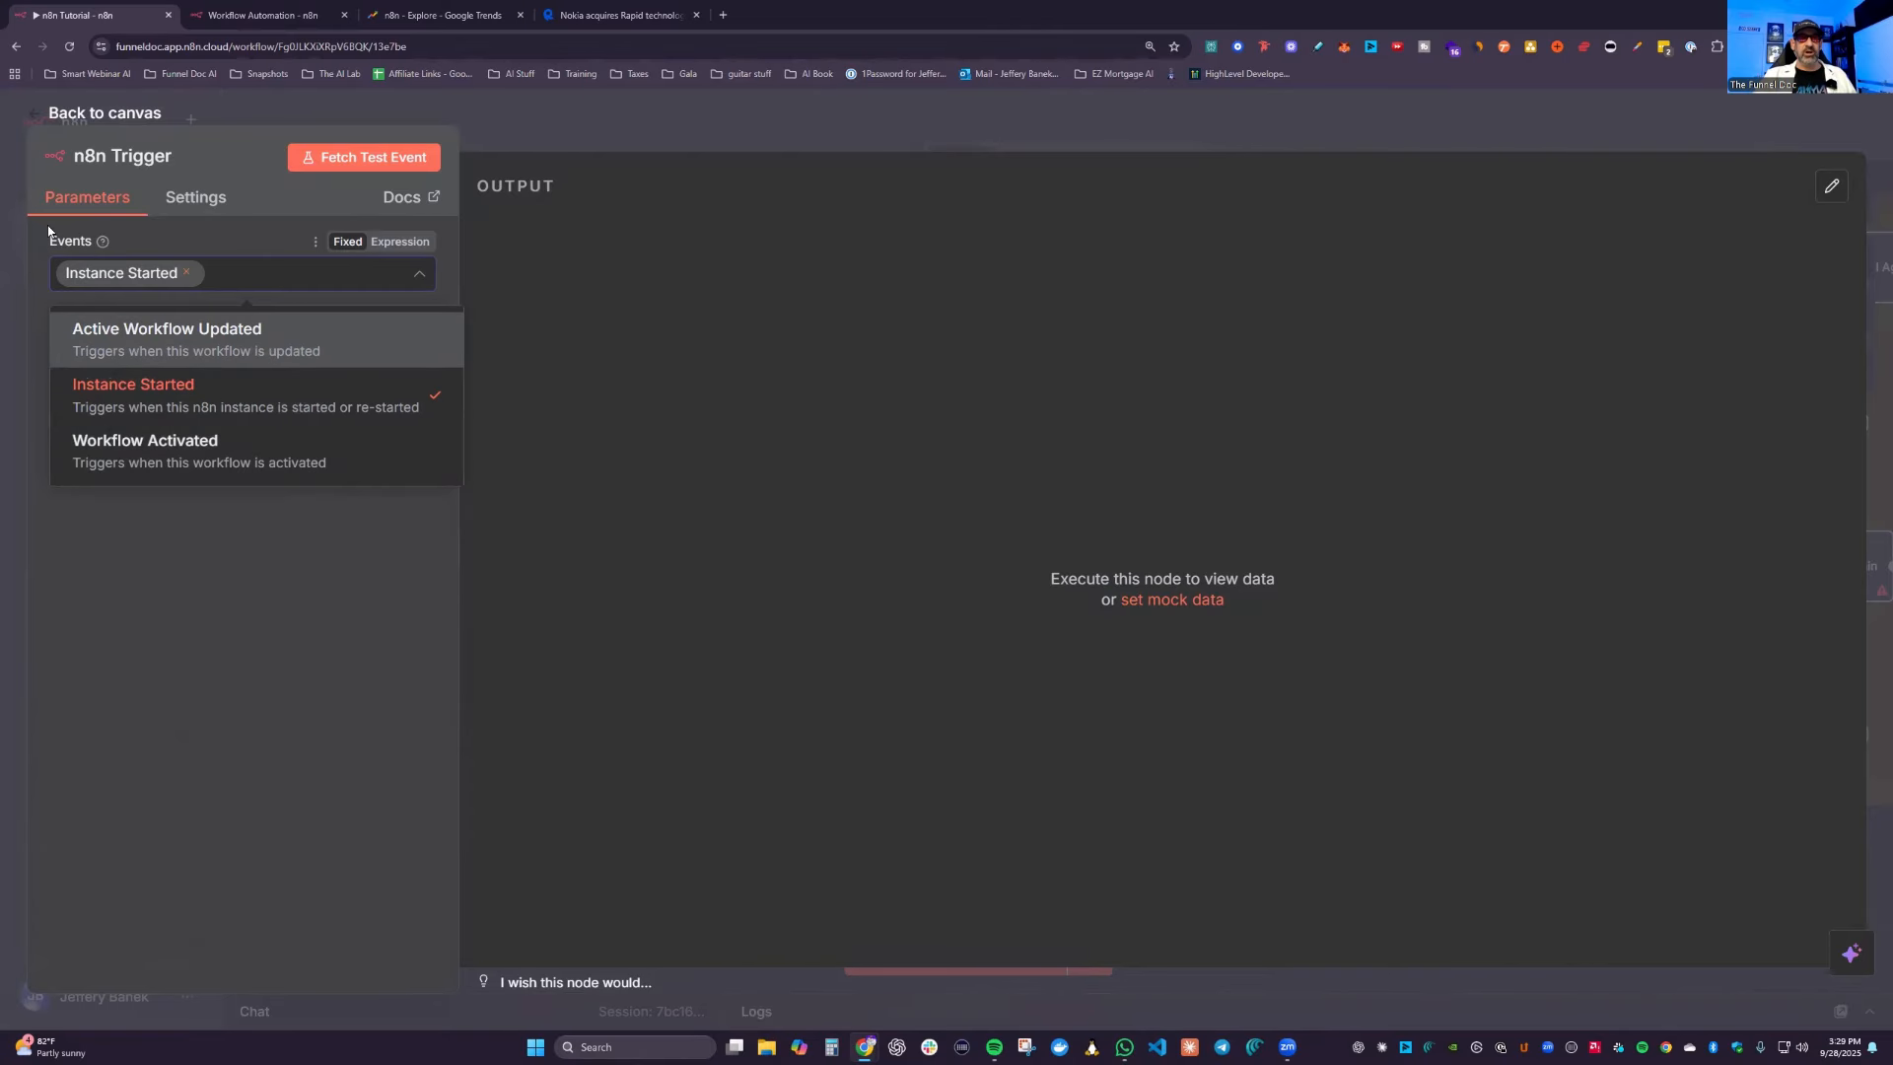
left_click(91, 156)
left_click(191, 118)
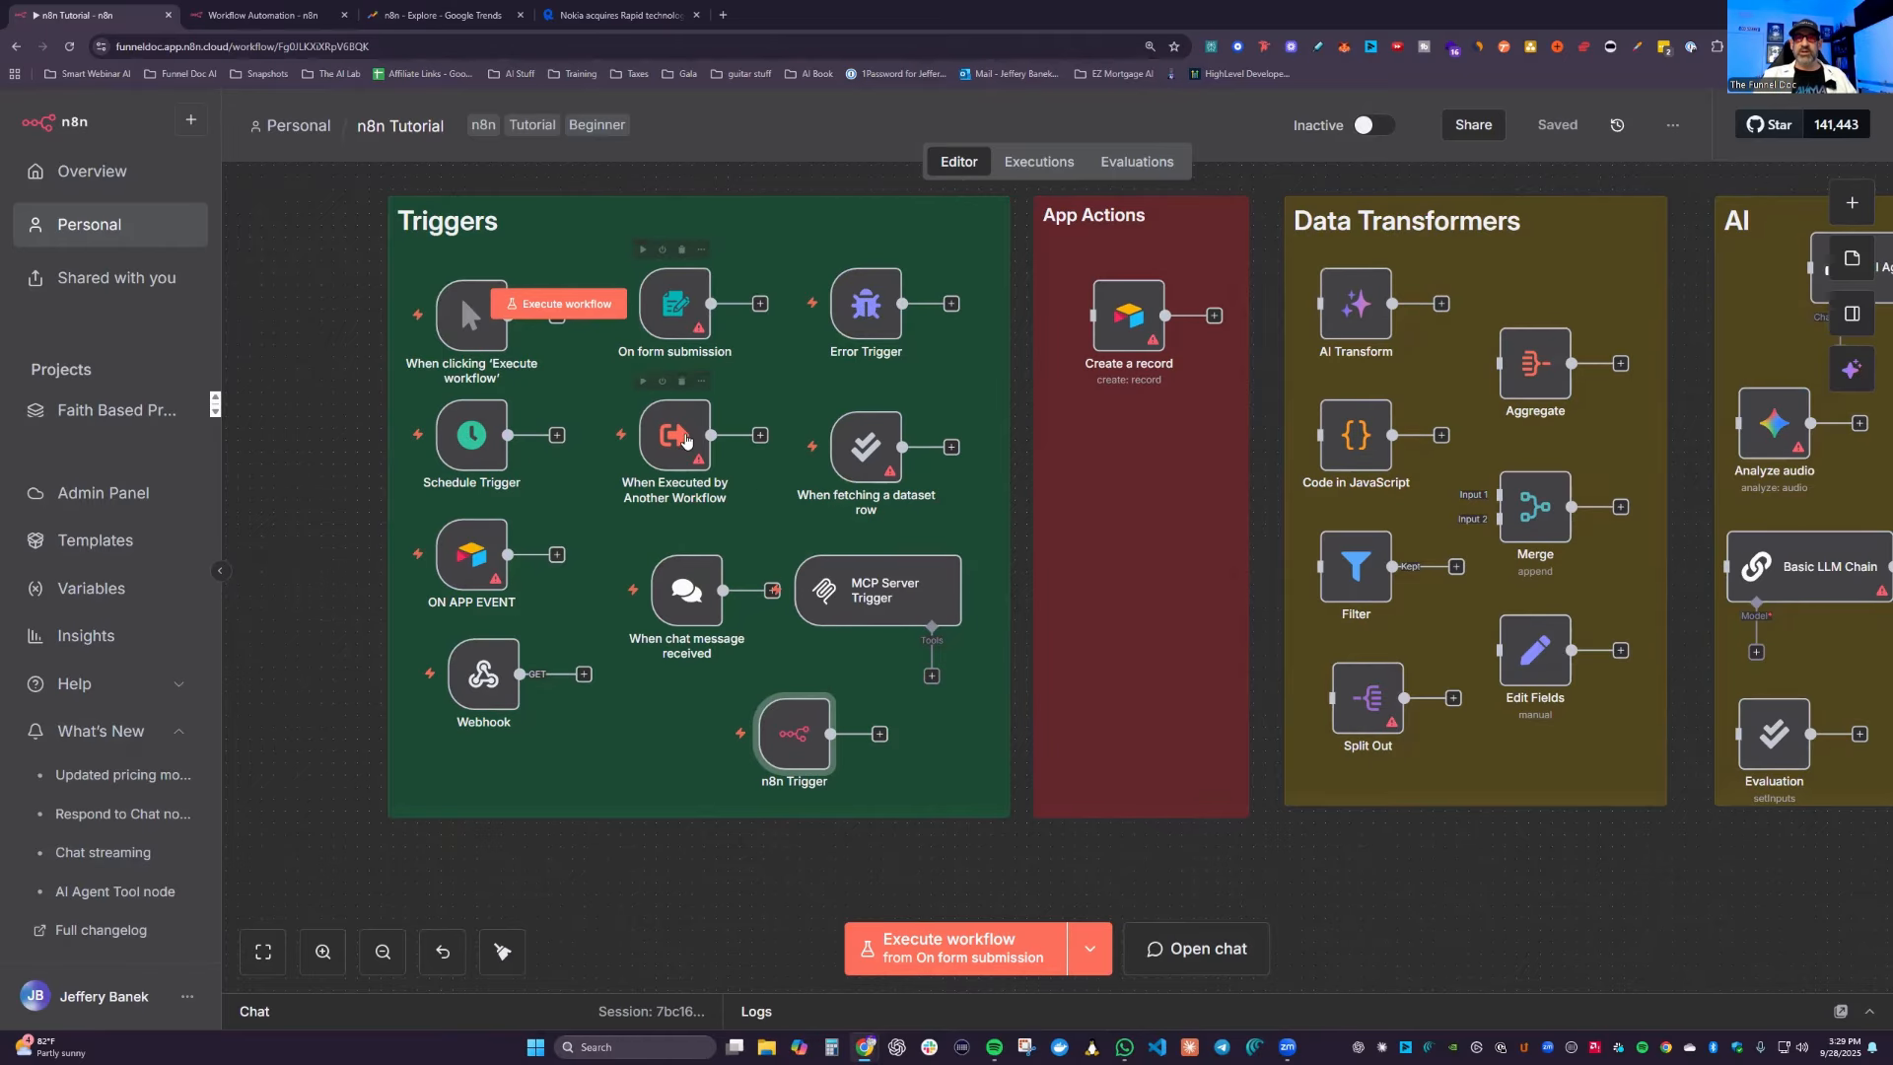
double_click(687, 439)
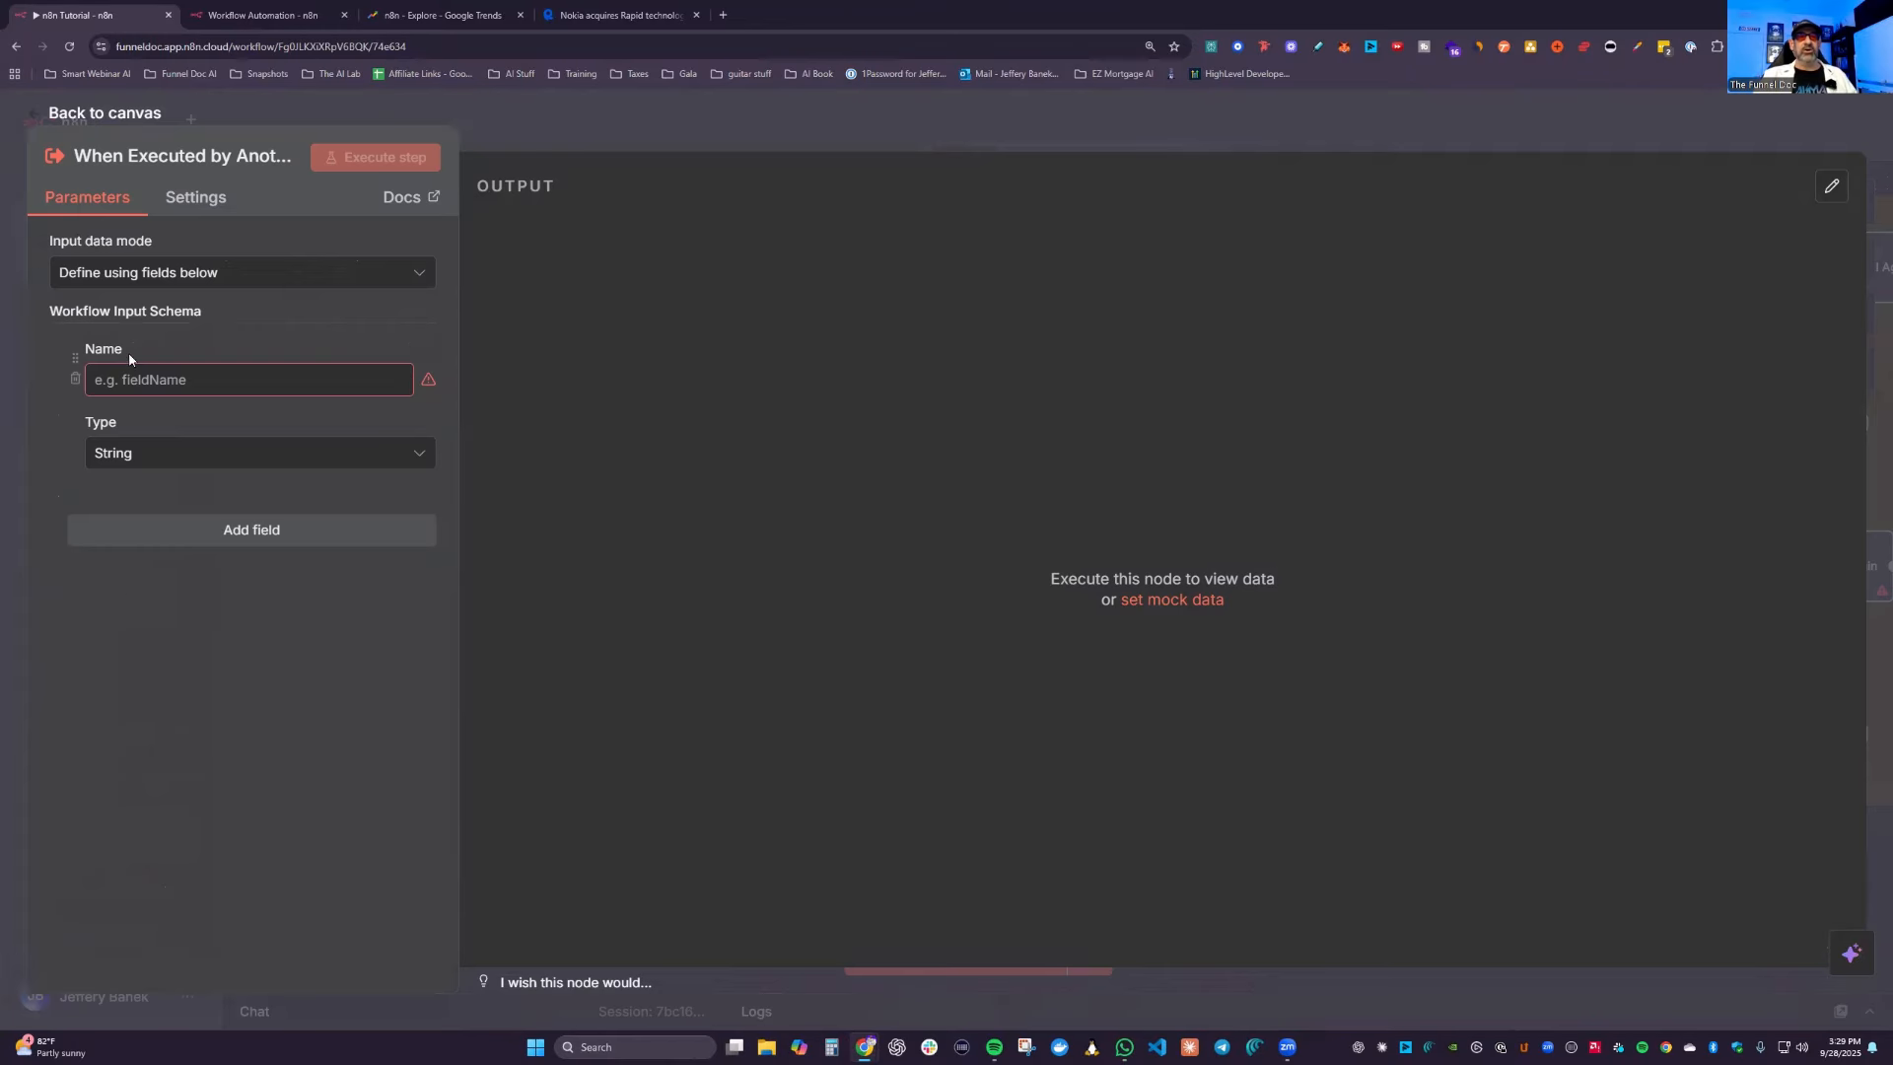
left_click(103, 110)
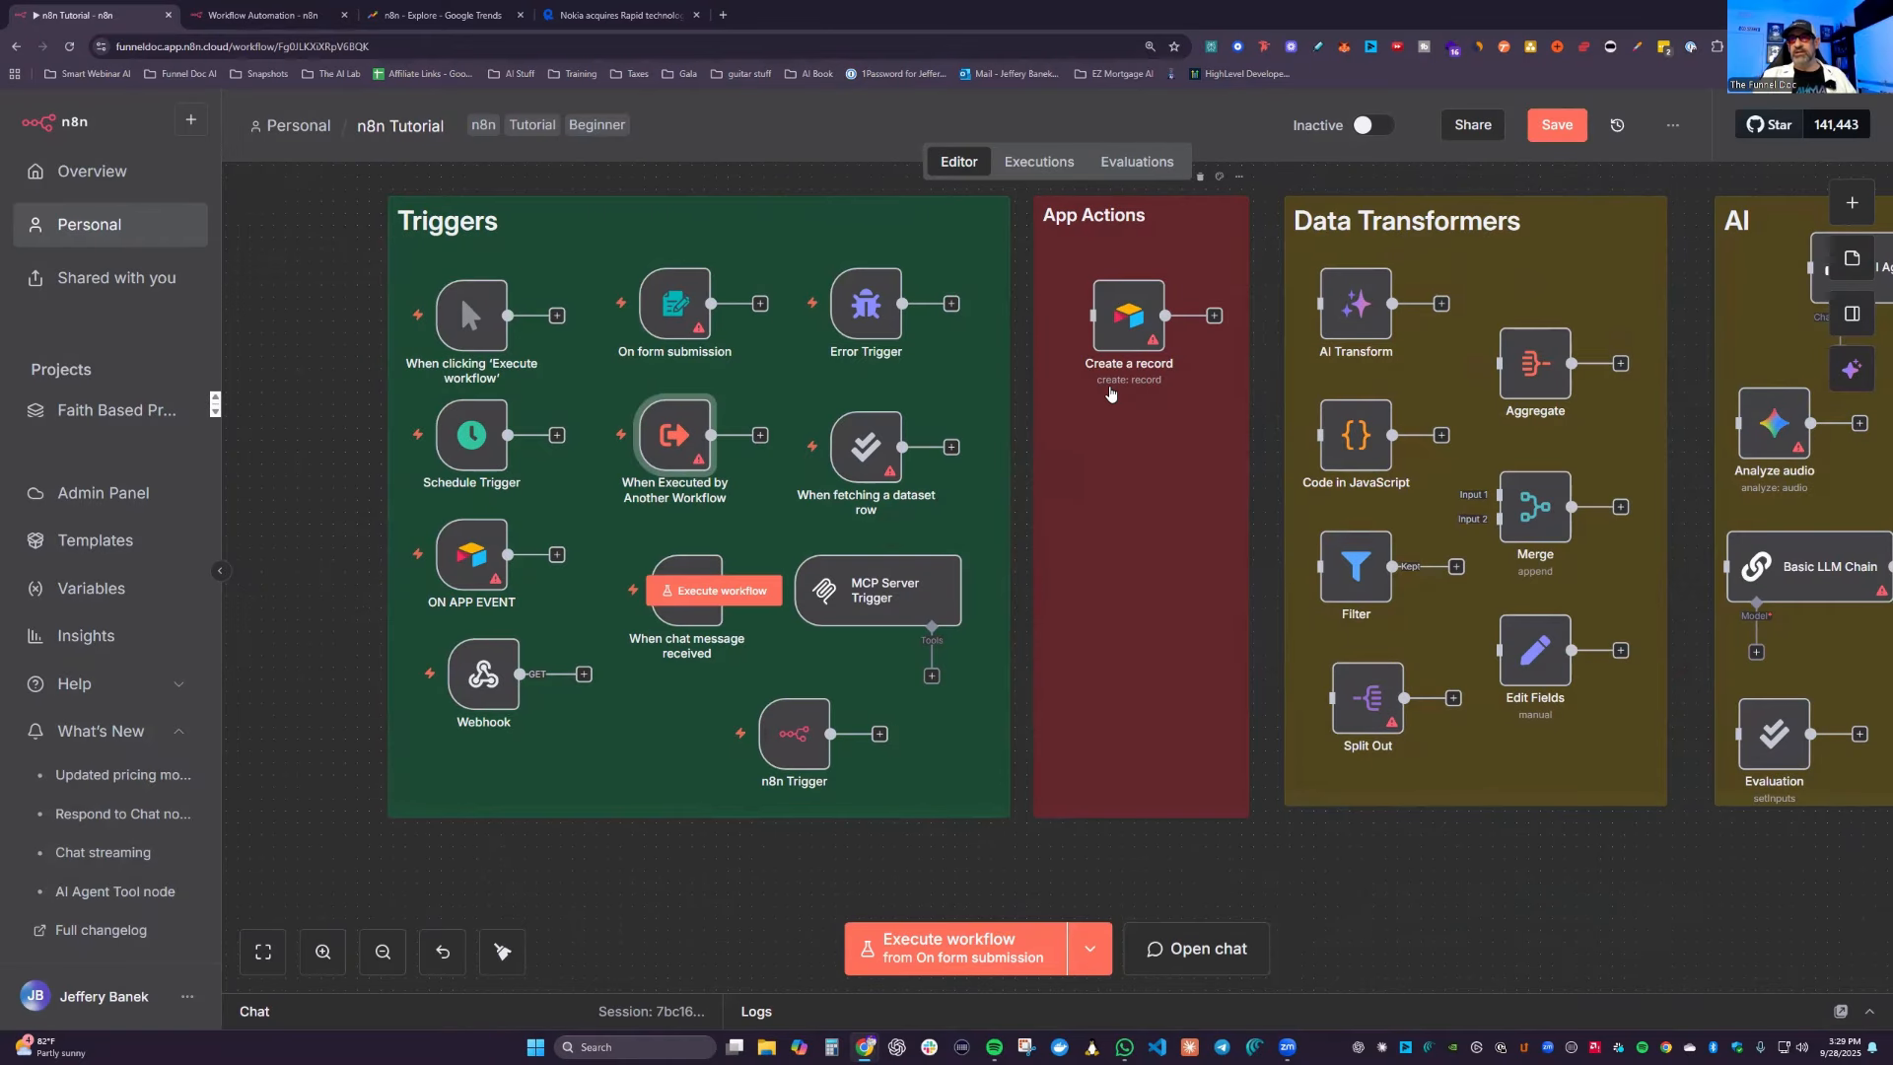
Step: Open the Airtable Create a record node, examine the form for a new access token credential and close it without saving
scroll(1112, 394, "up", 3)
scroll(1118, 398, "down", 1)
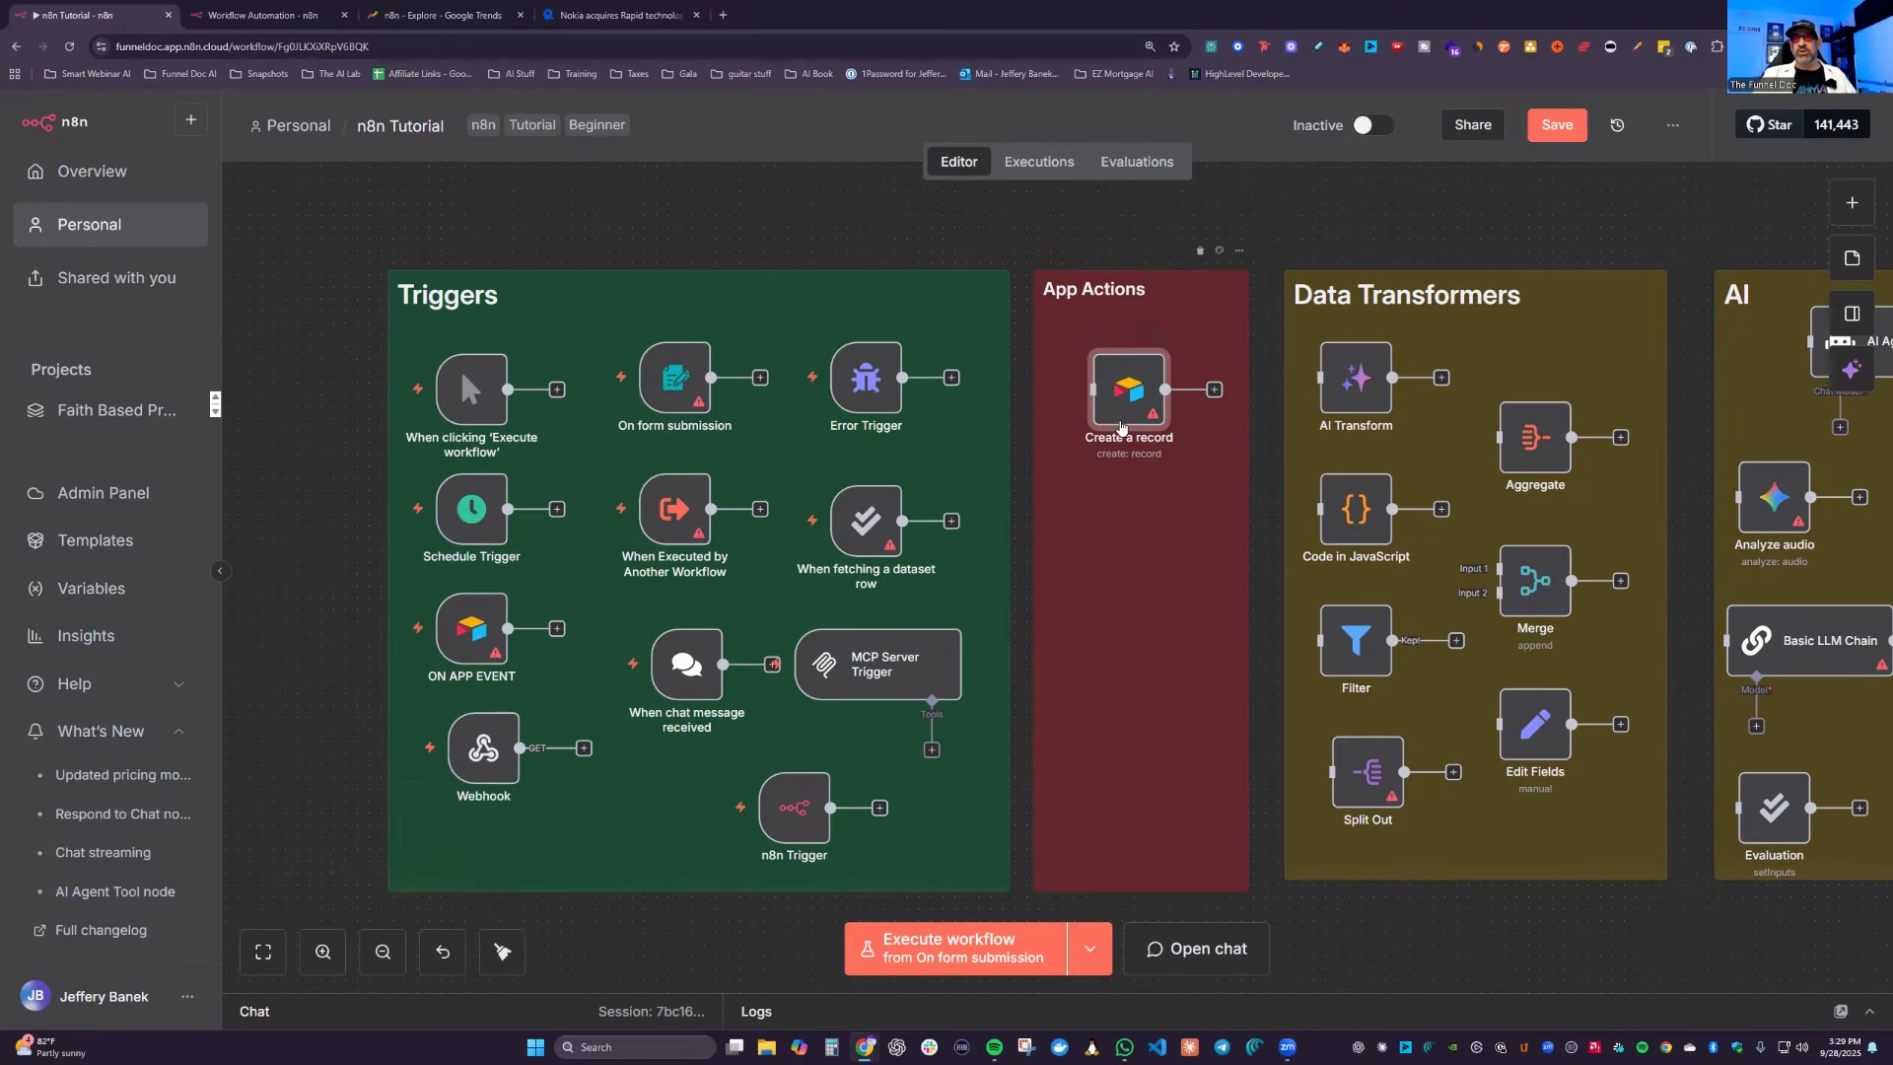
left_click(1125, 415)
double_click(1124, 415)
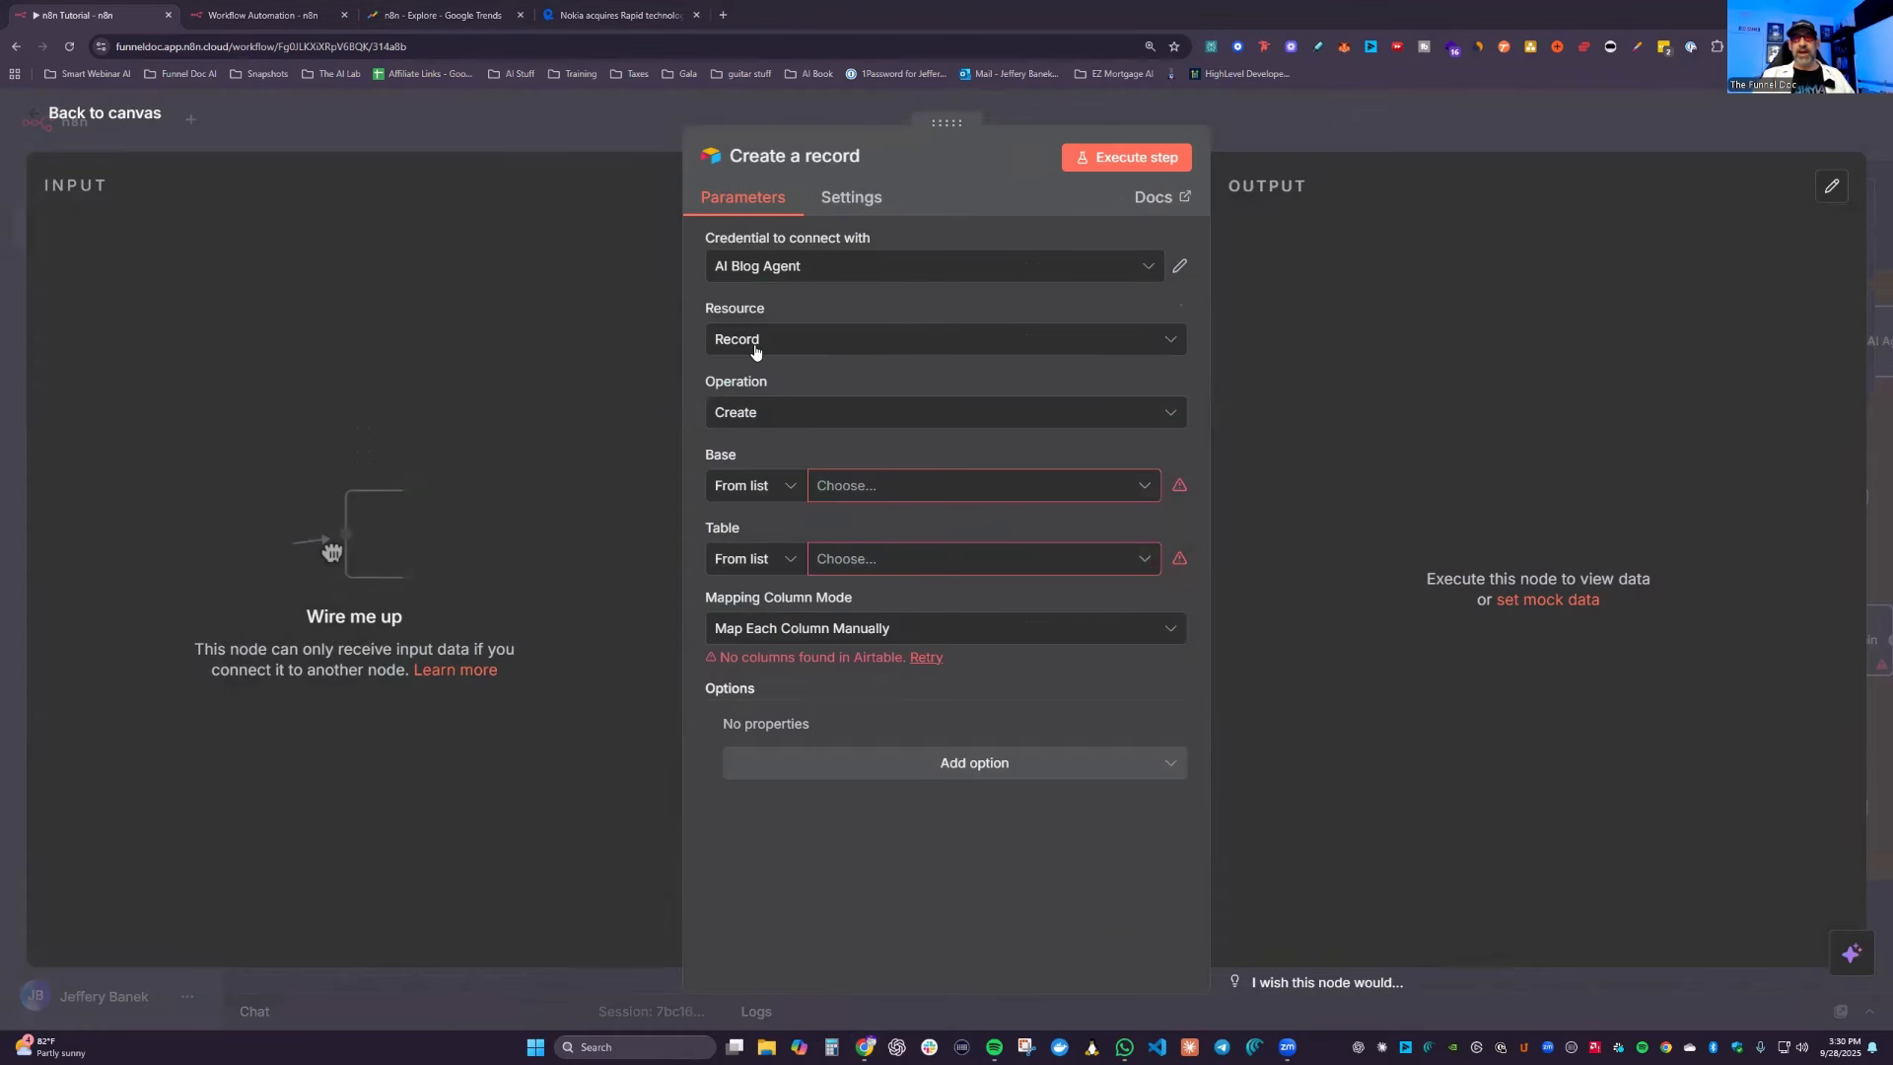
left_click(829, 271)
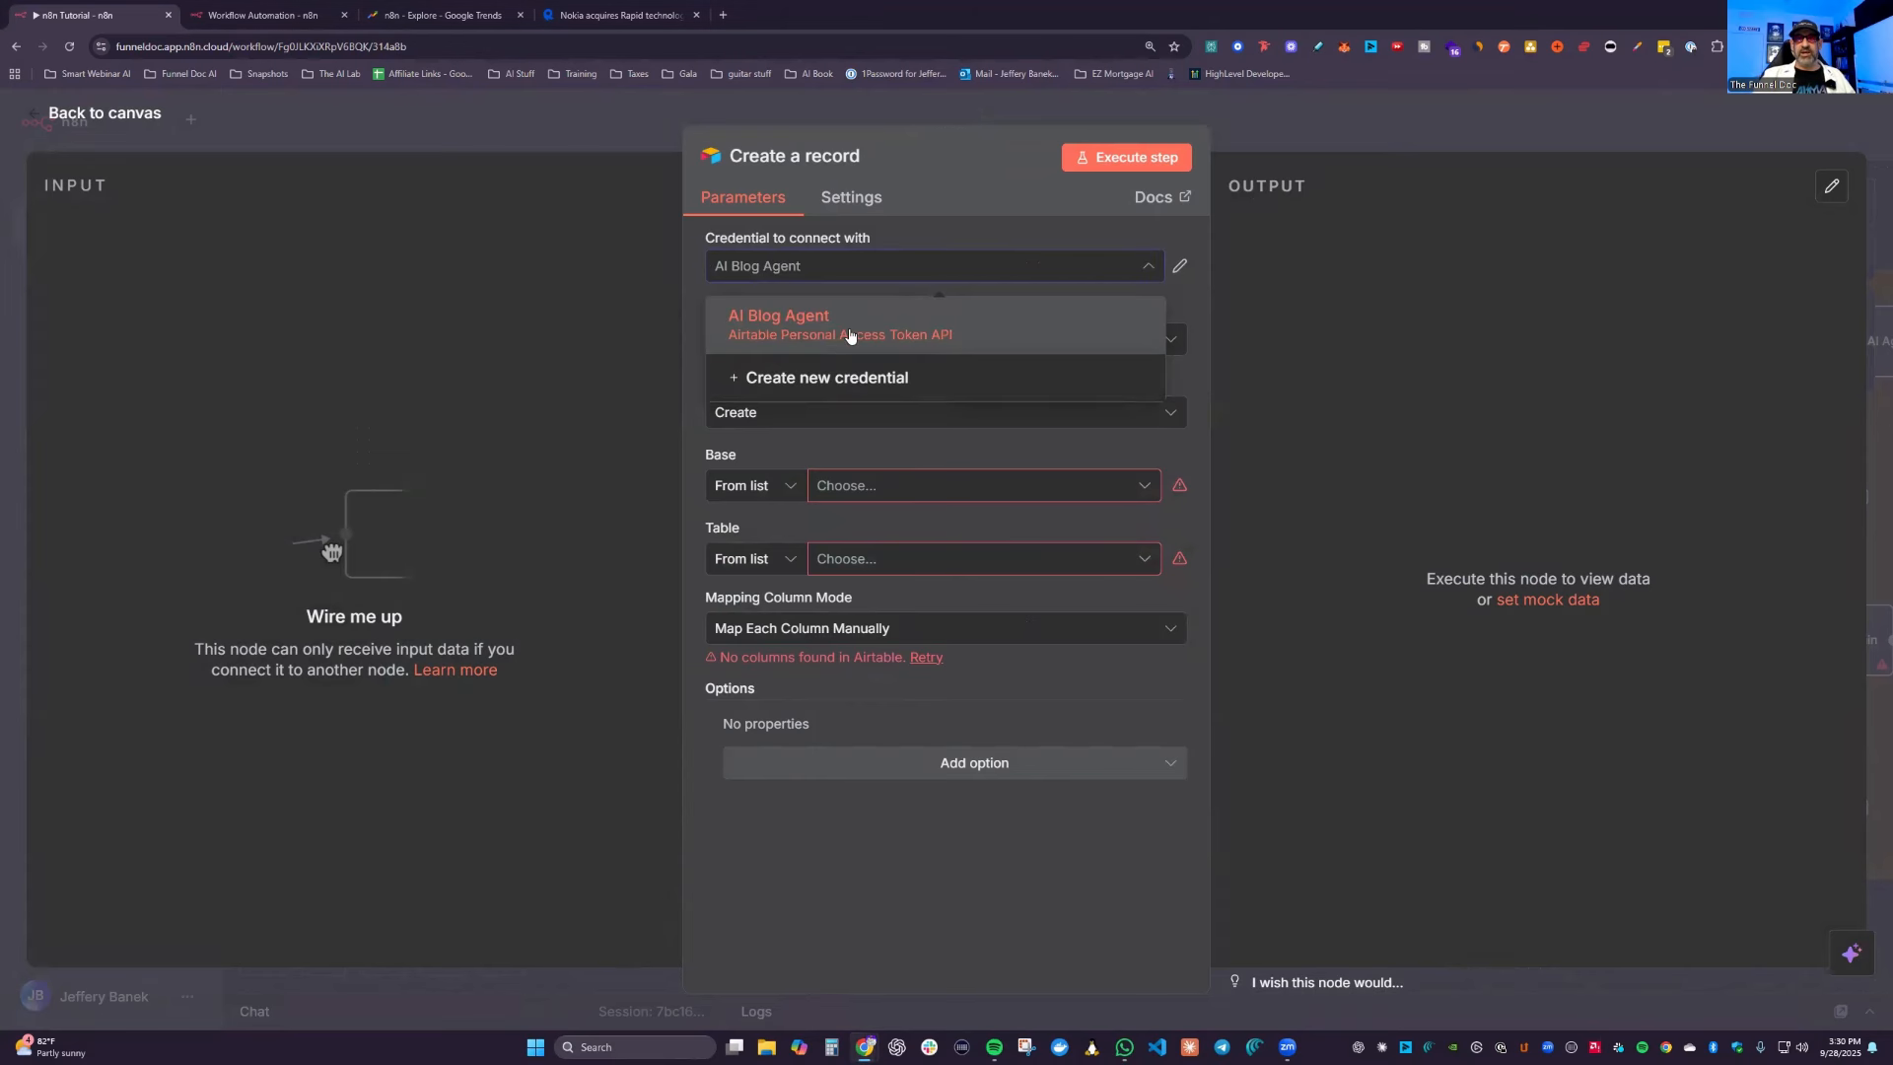
left_click(764, 392)
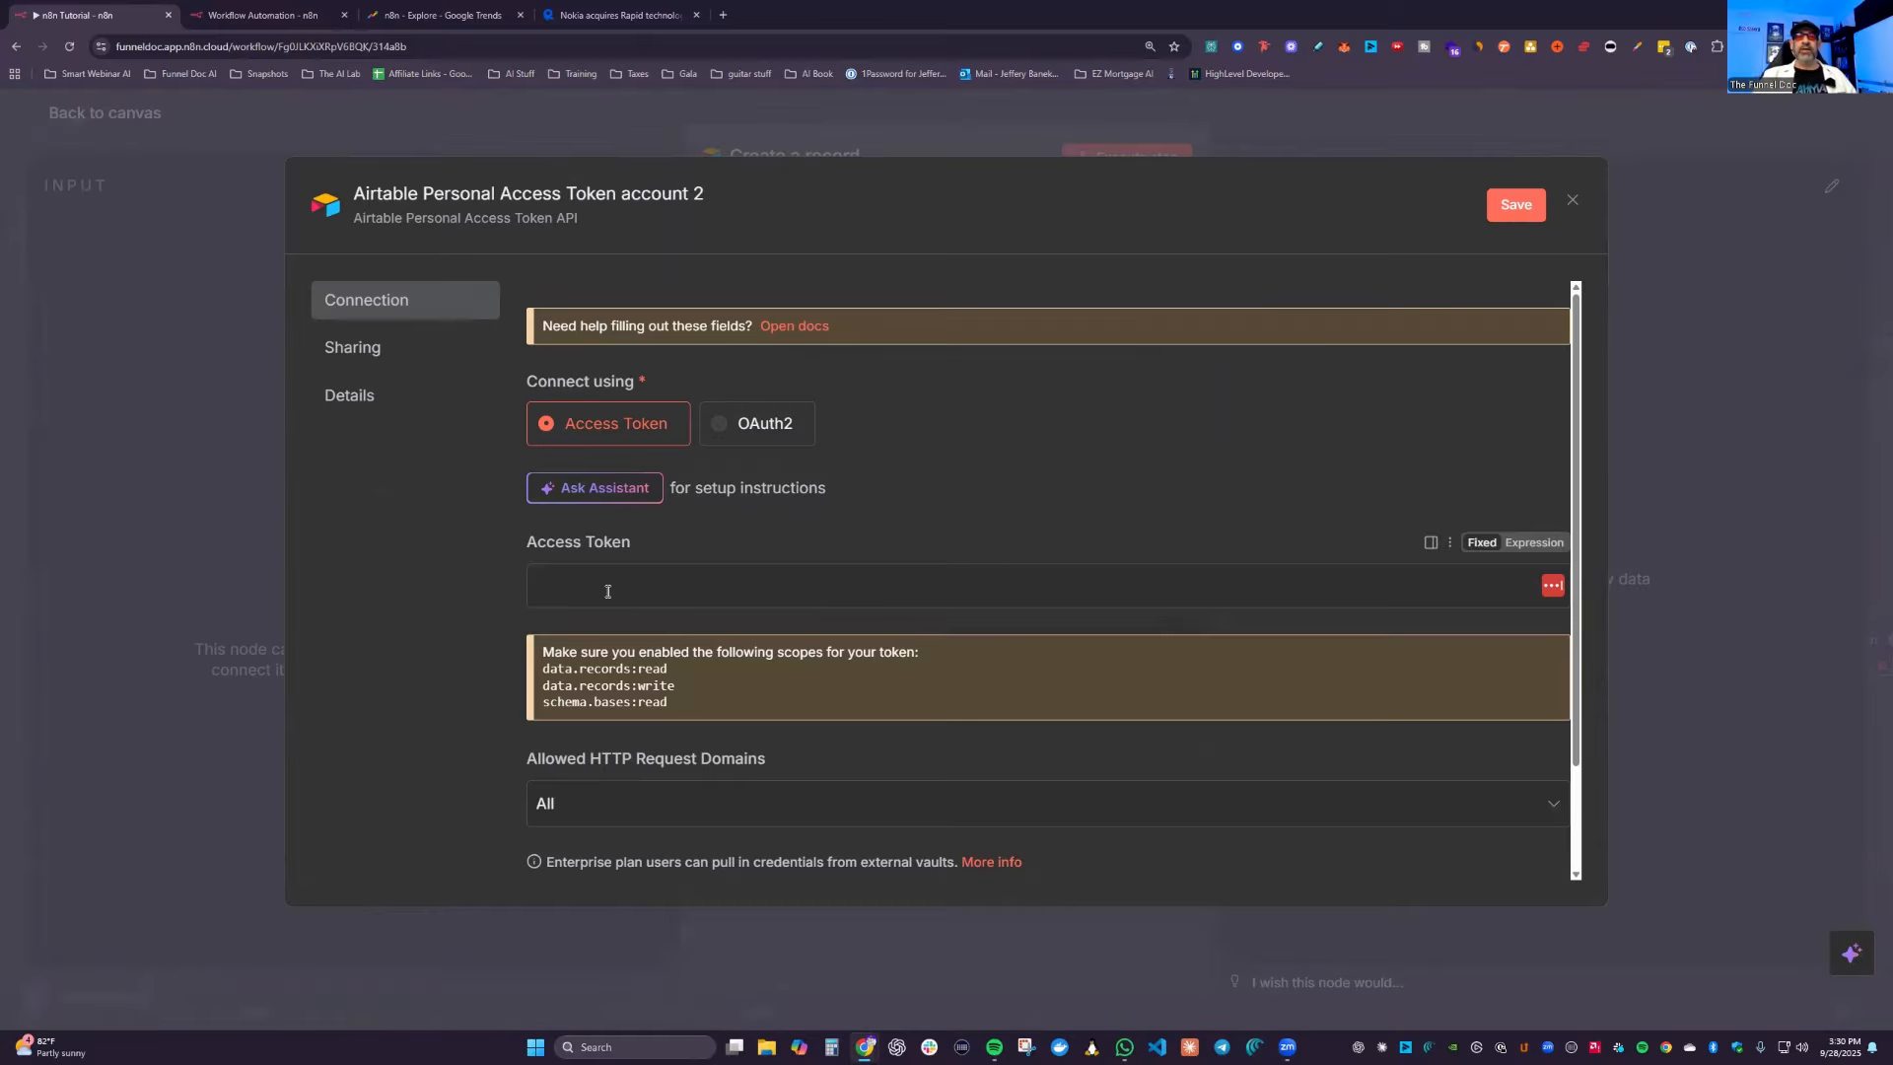
scroll(606, 598, "down", 1)
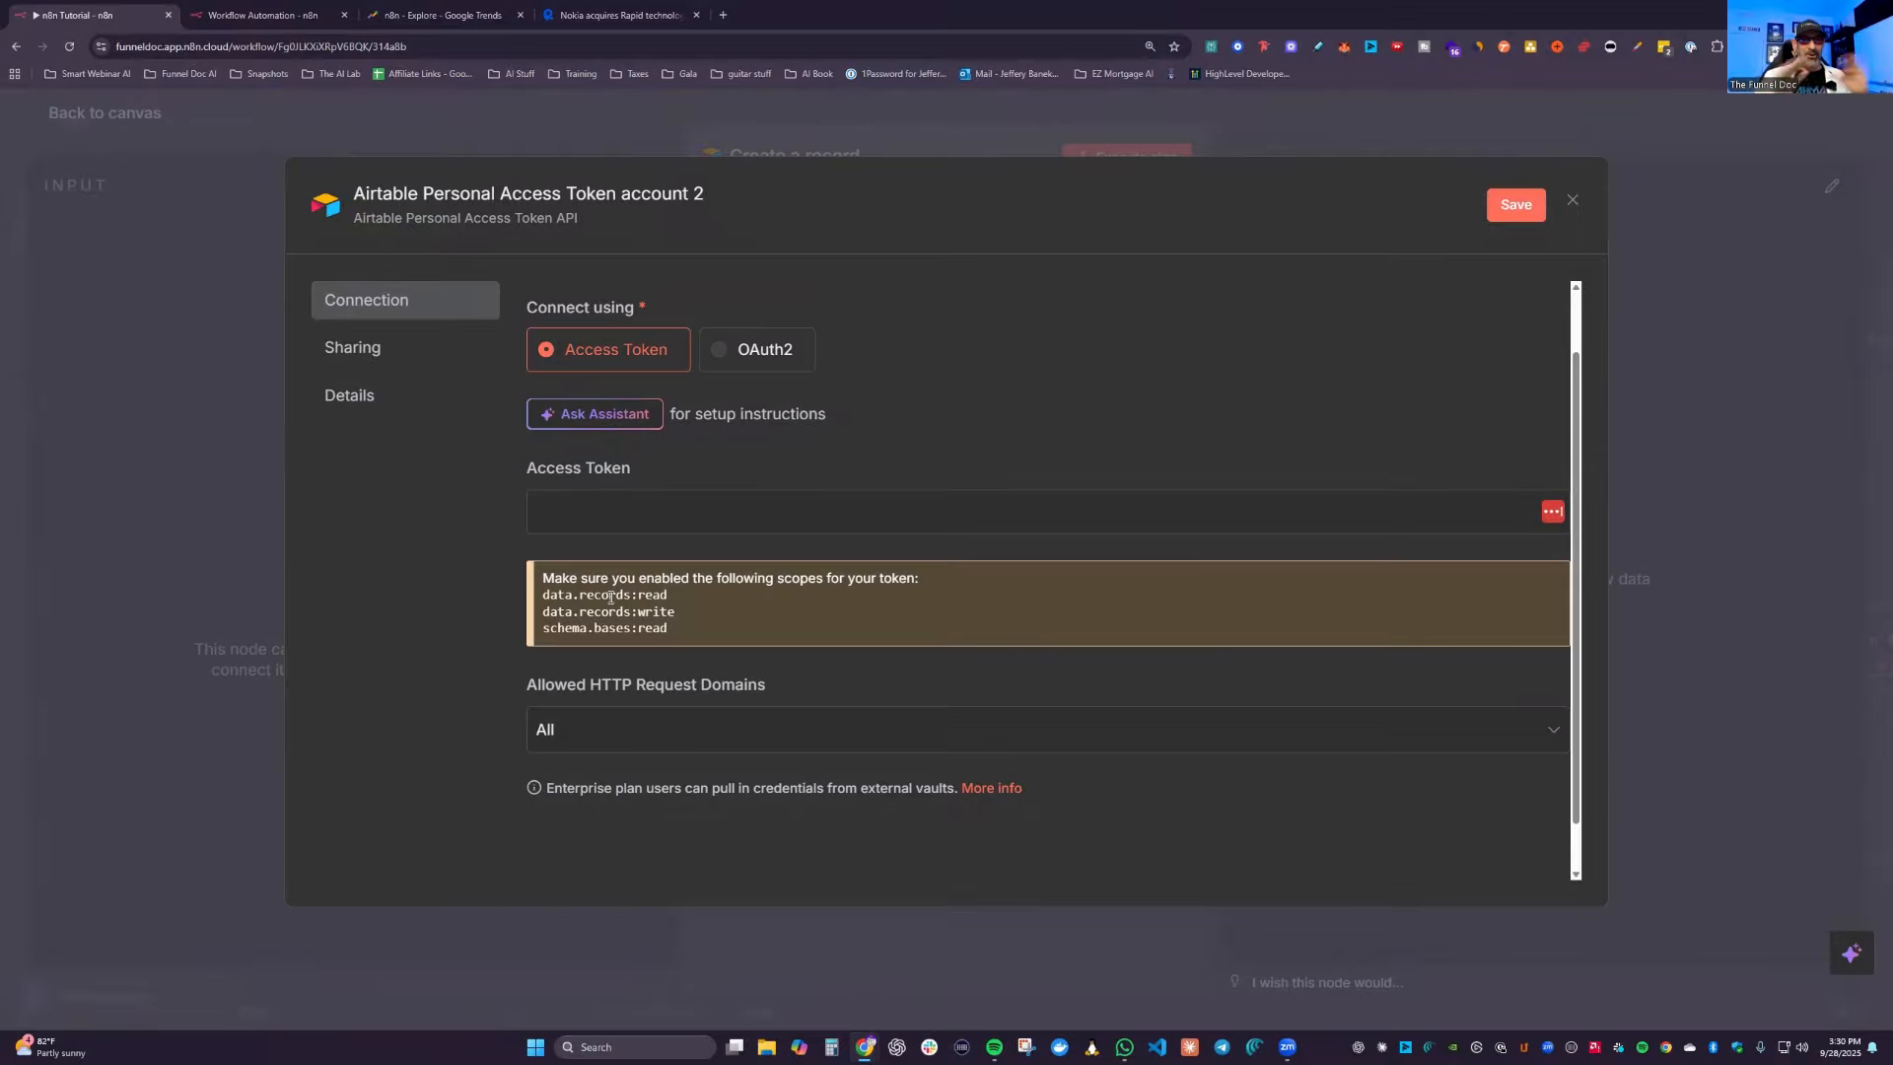
left_click(1574, 202)
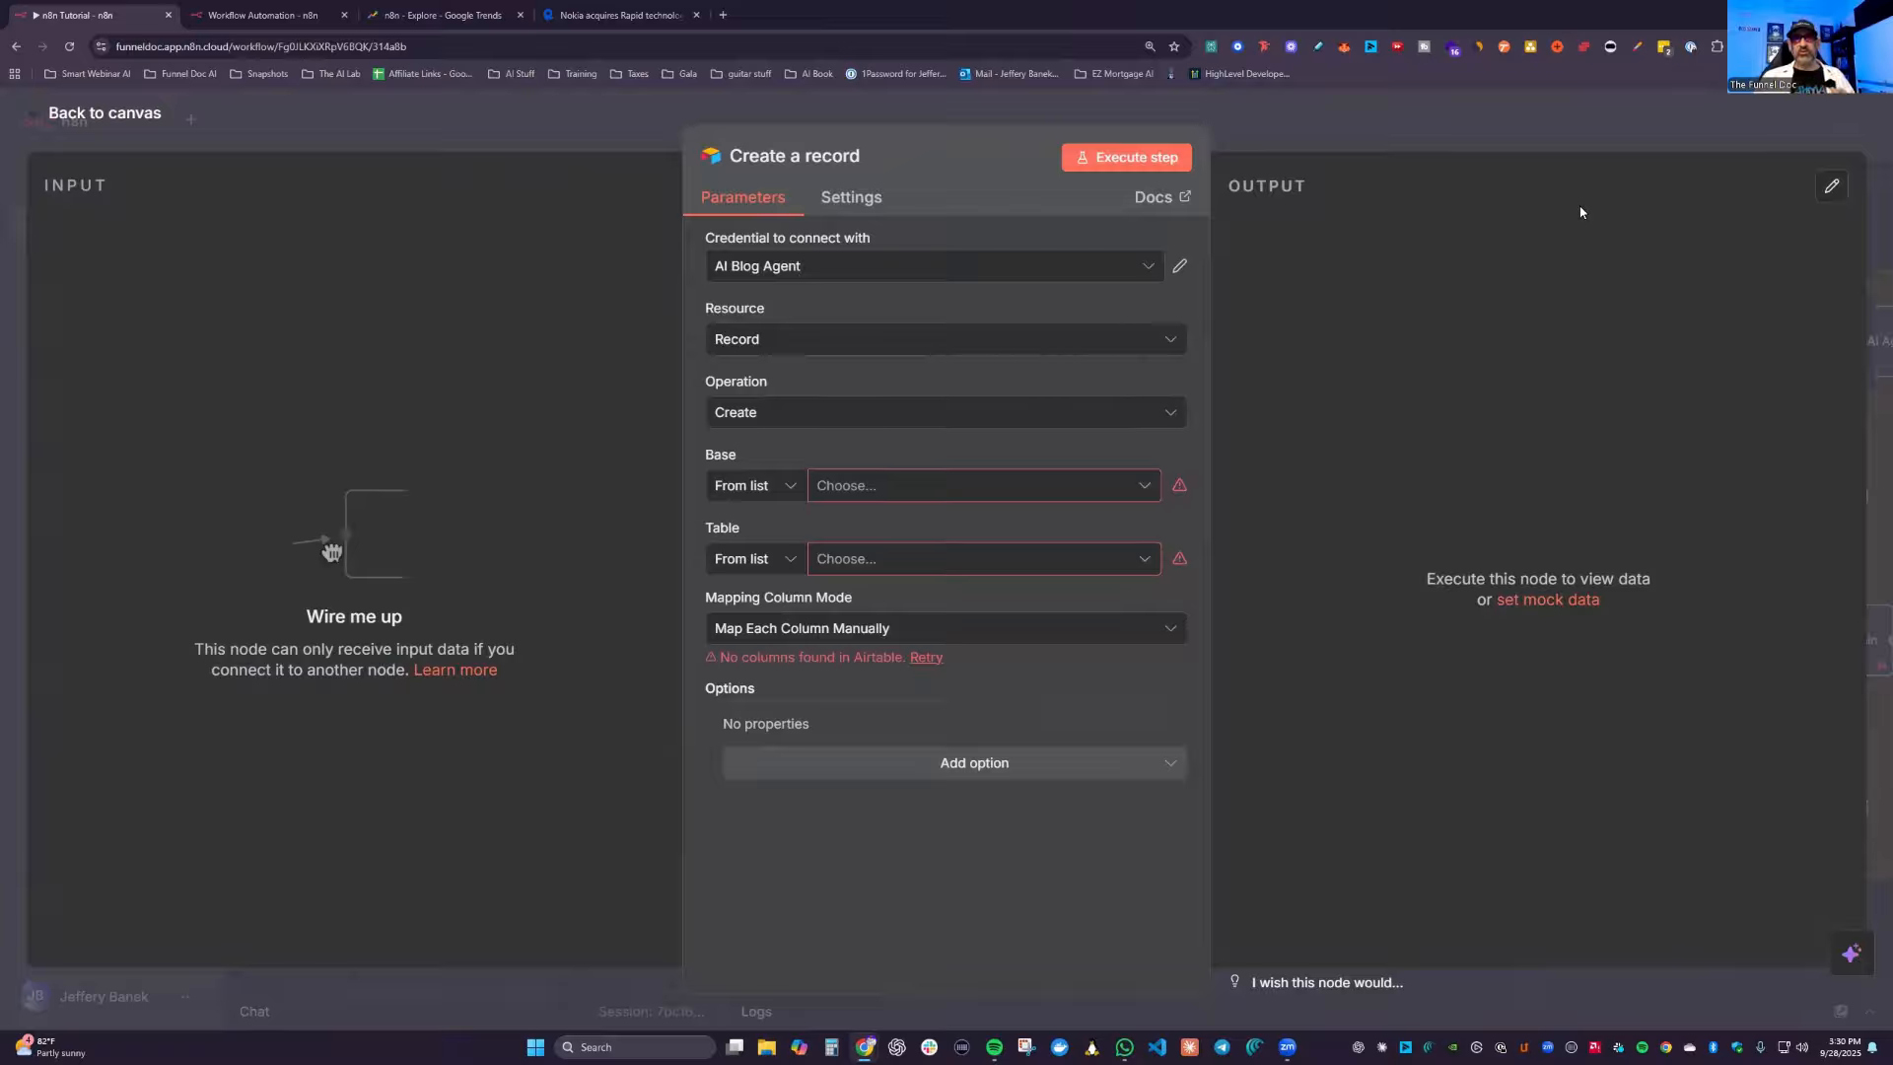
Step: Set the record's base to Faceless Music YouTube Channel Creator and its table to Image / Video Preferences, and review the column fields
left_click(775, 489)
left_click(971, 489)
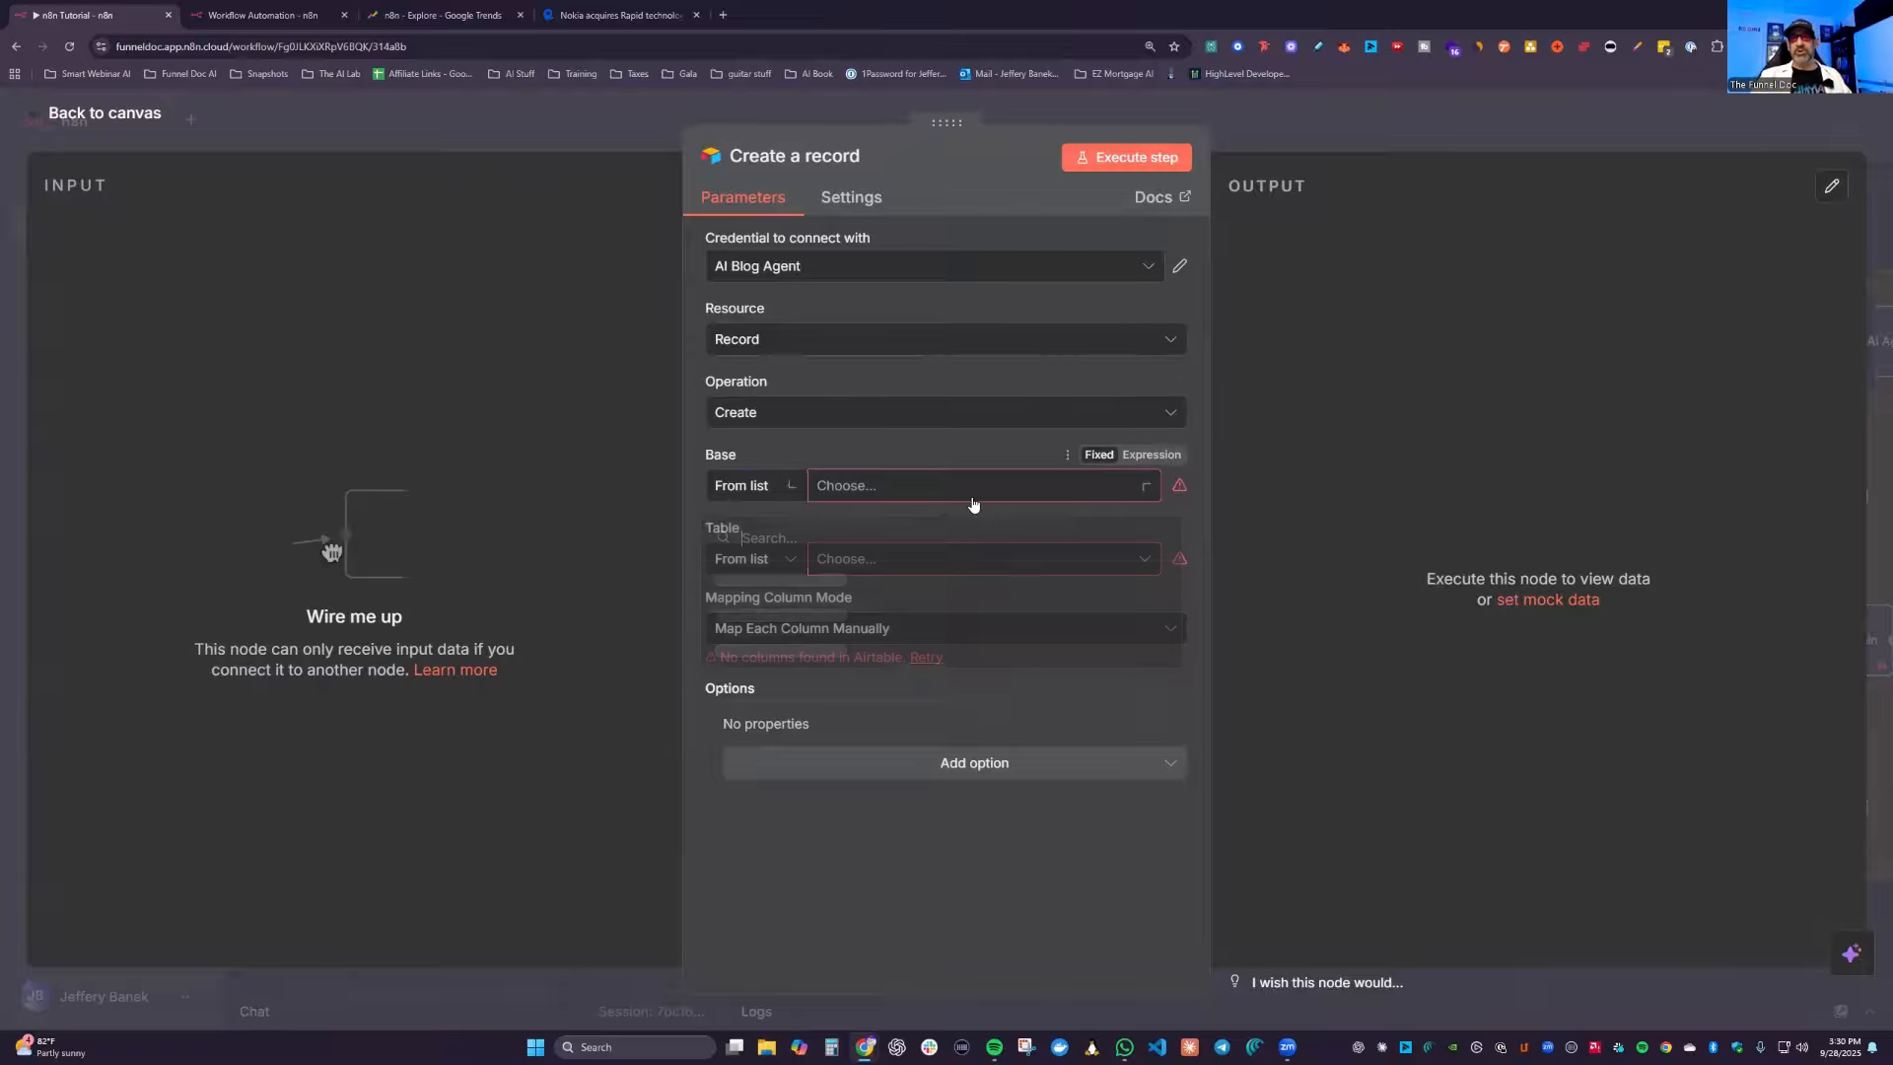
scroll(946, 690, "down", 2)
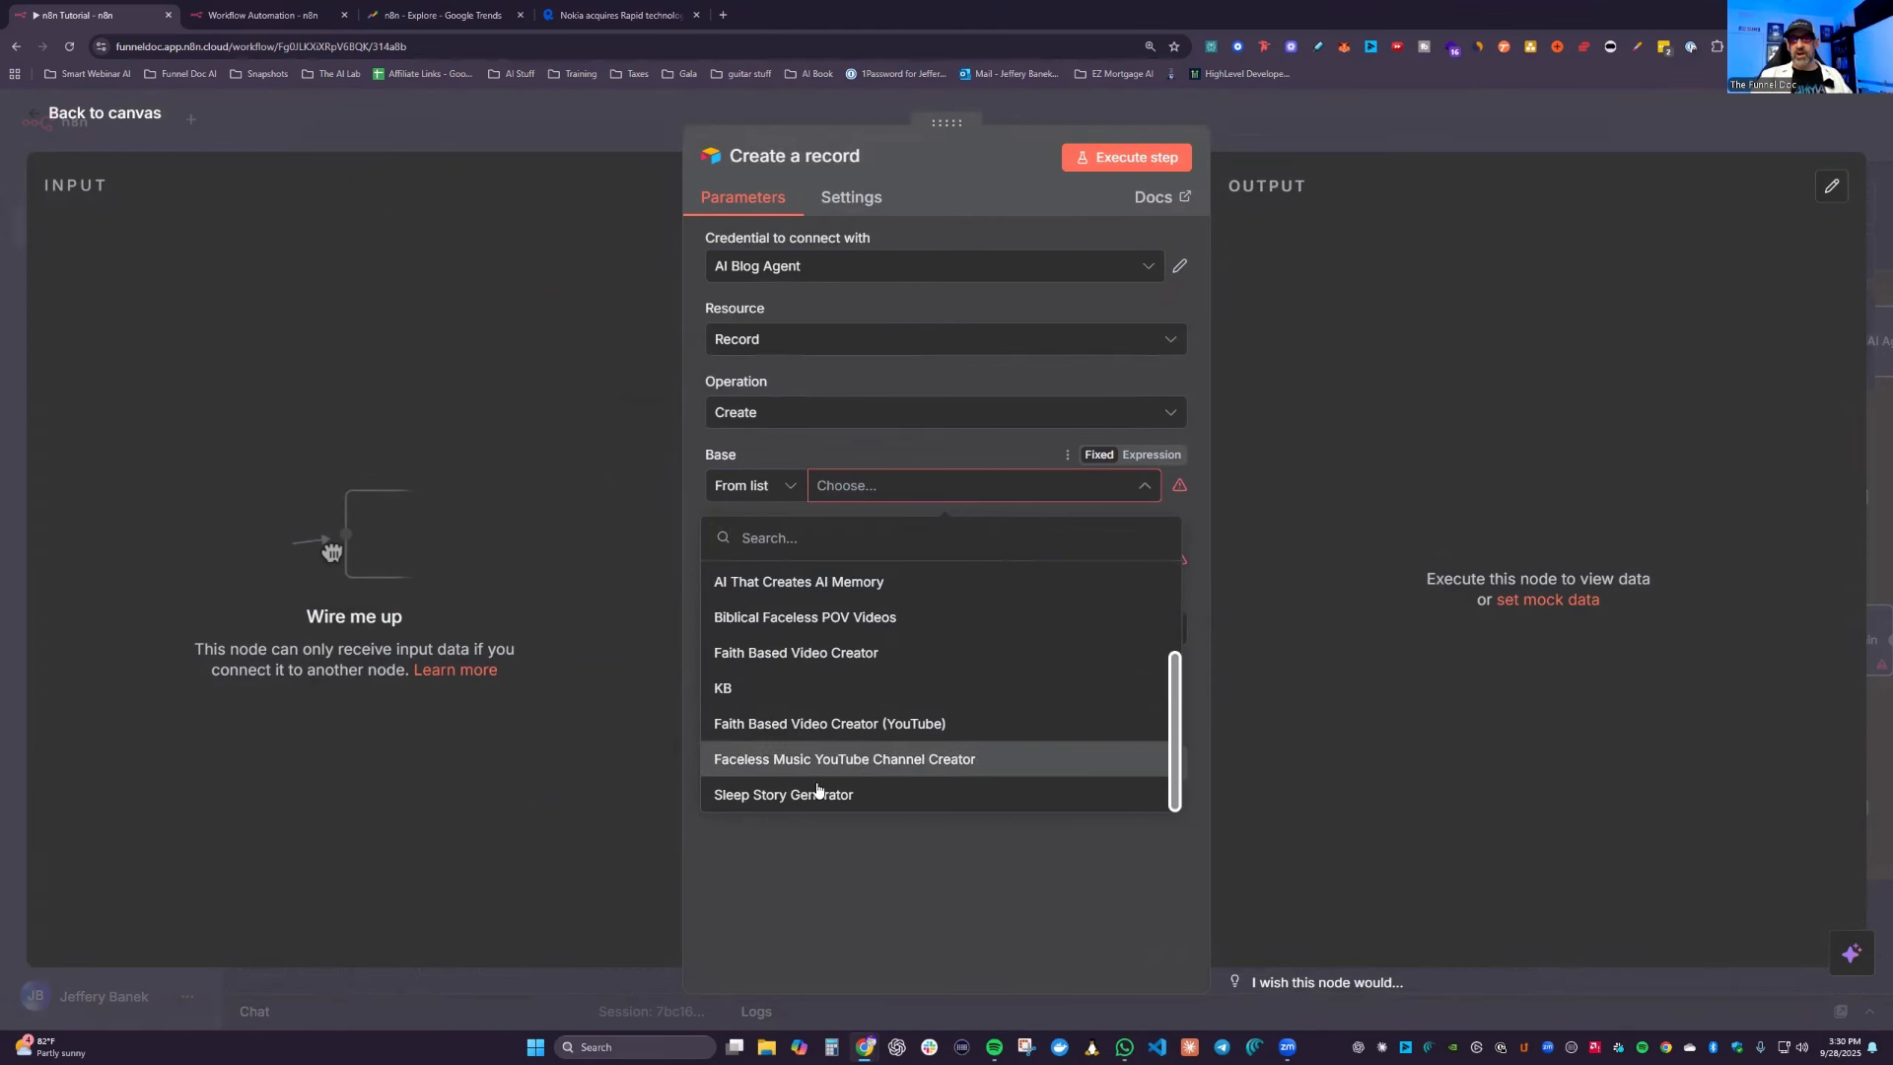
left_click(828, 449)
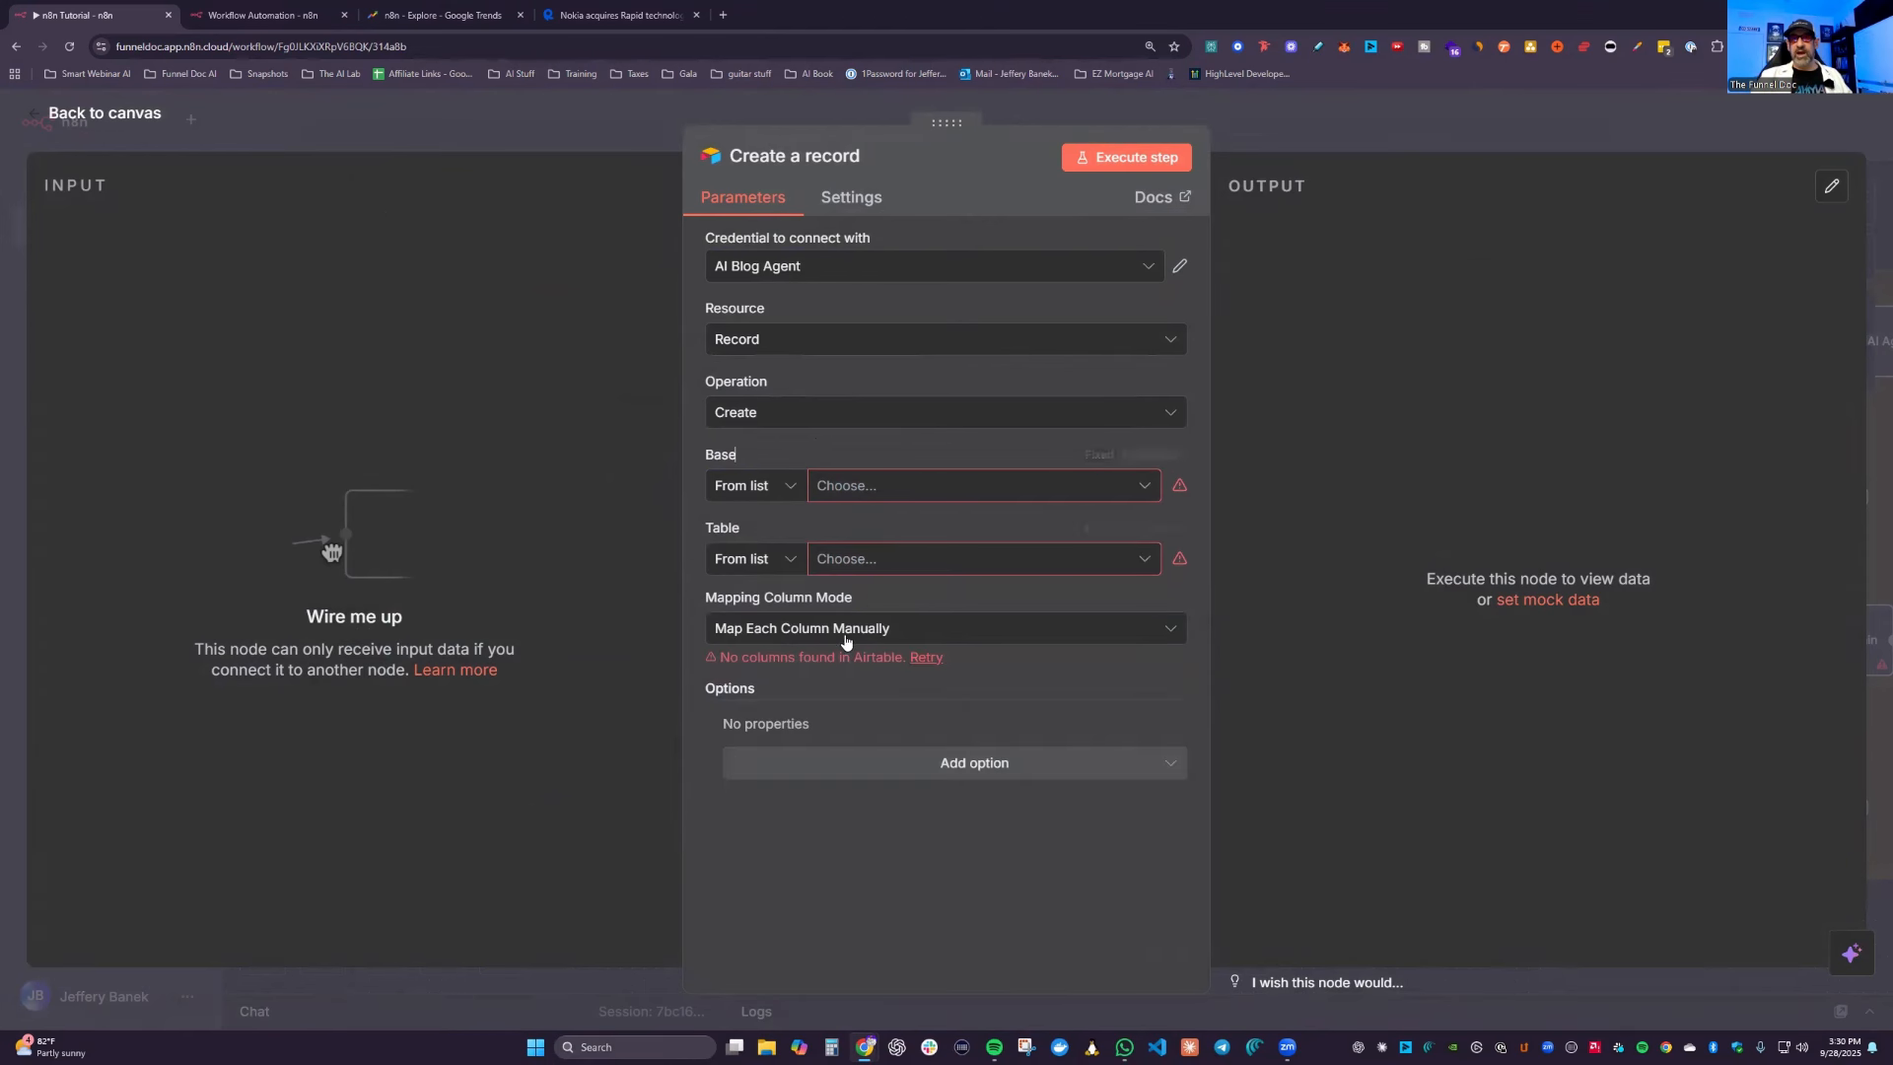
left_click(922, 486)
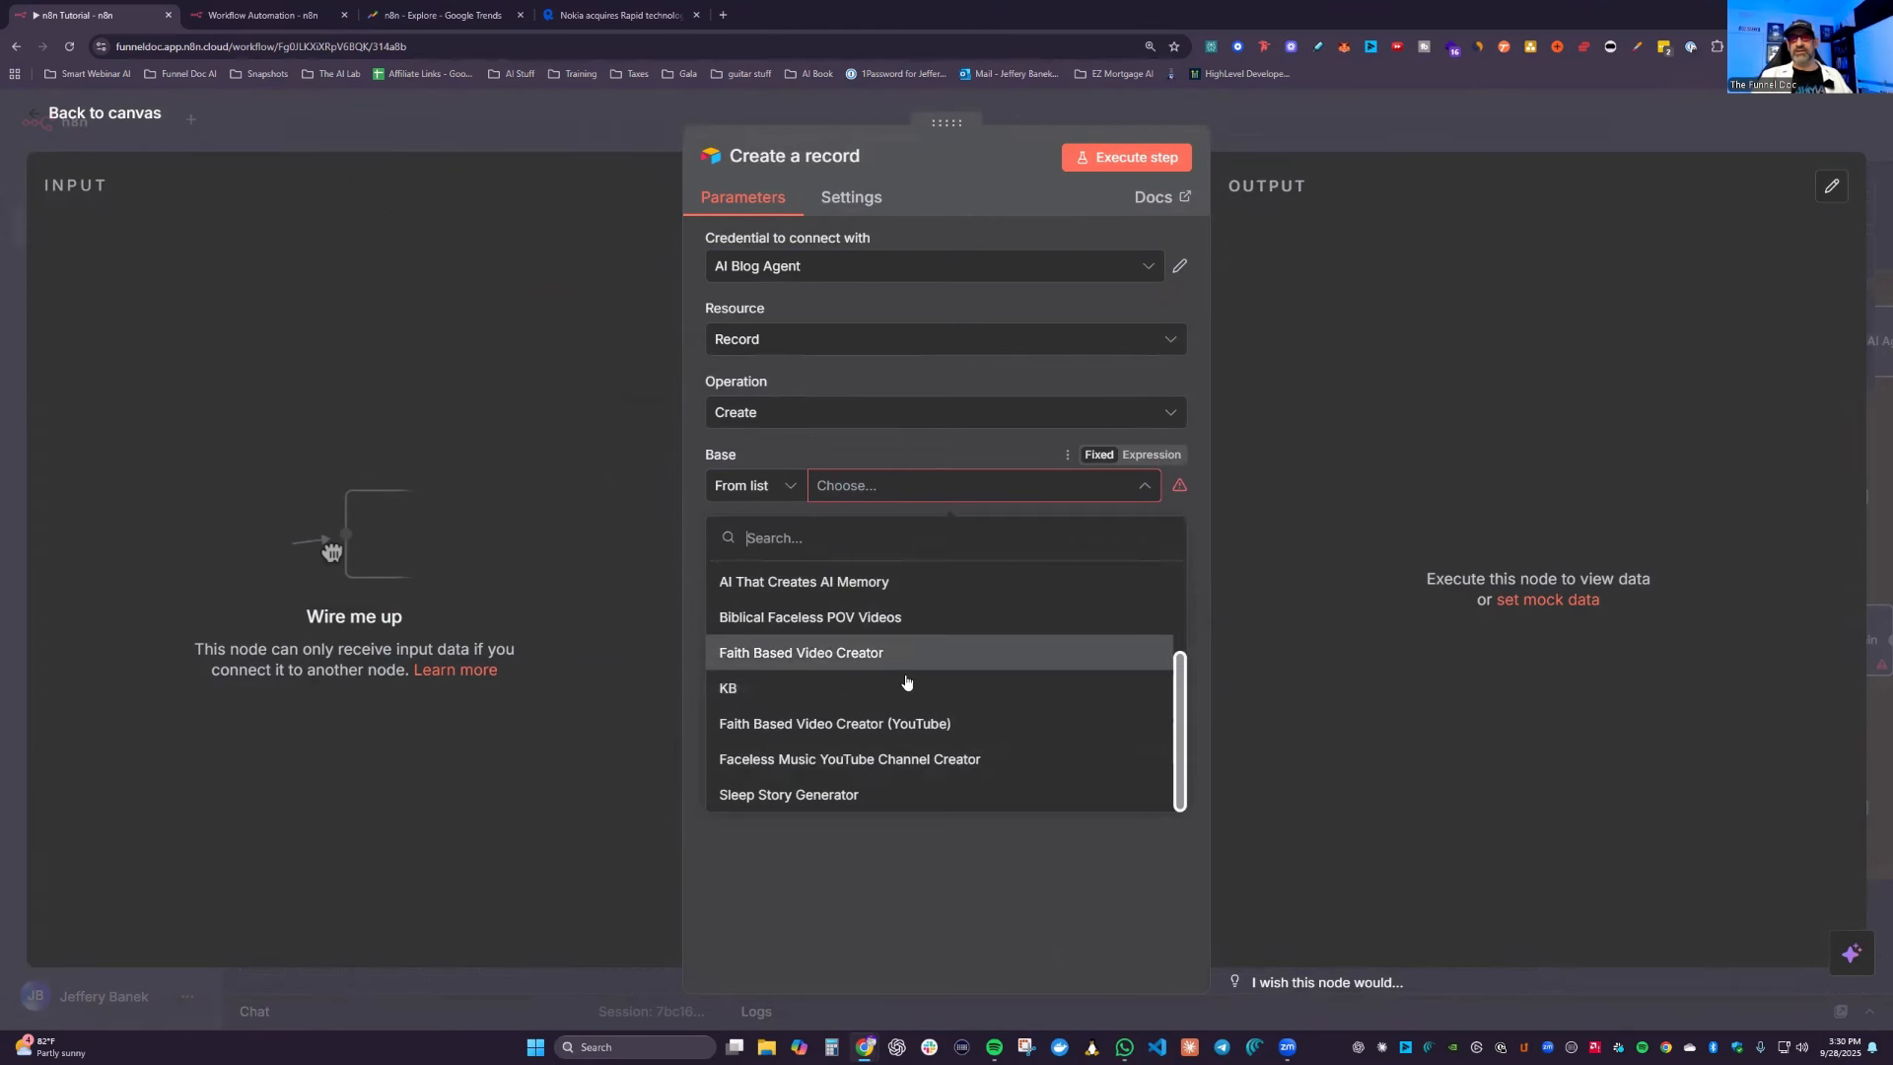
left_click(848, 760)
left_click(897, 559)
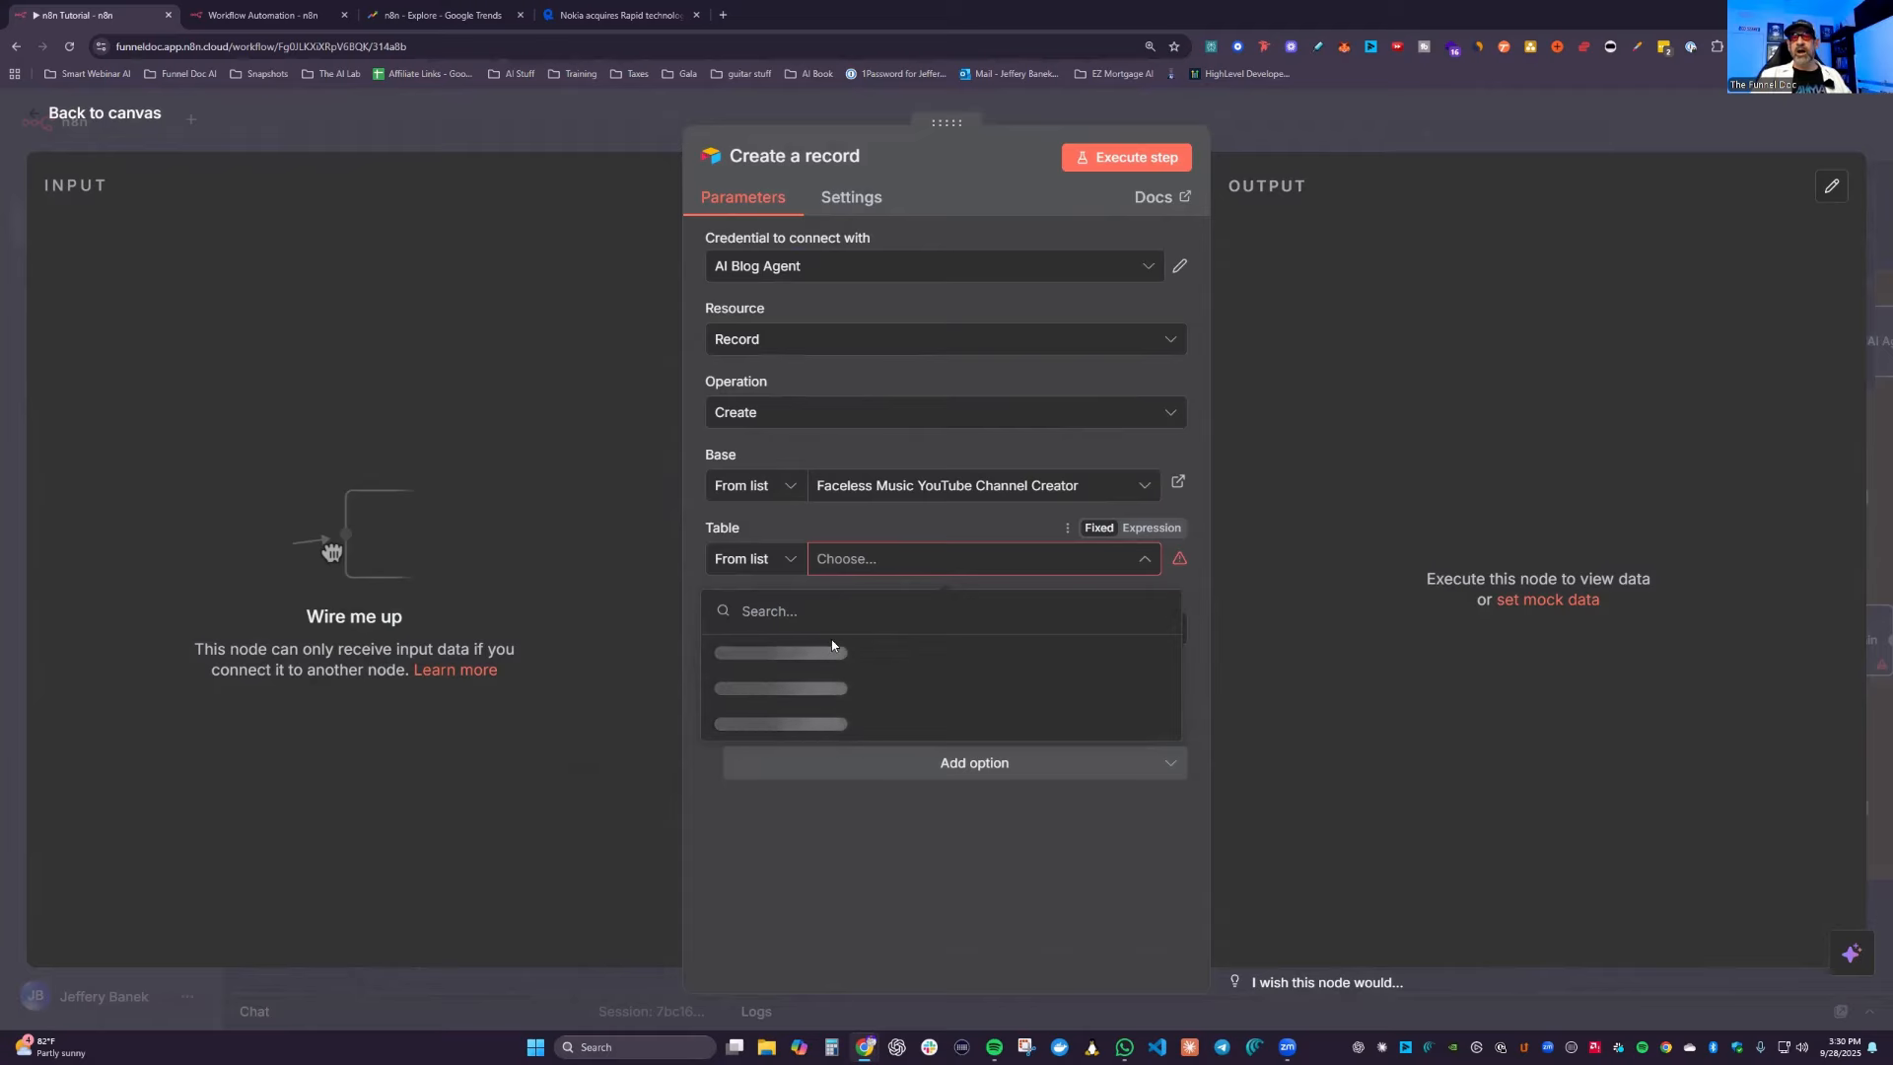
left_click(795, 653)
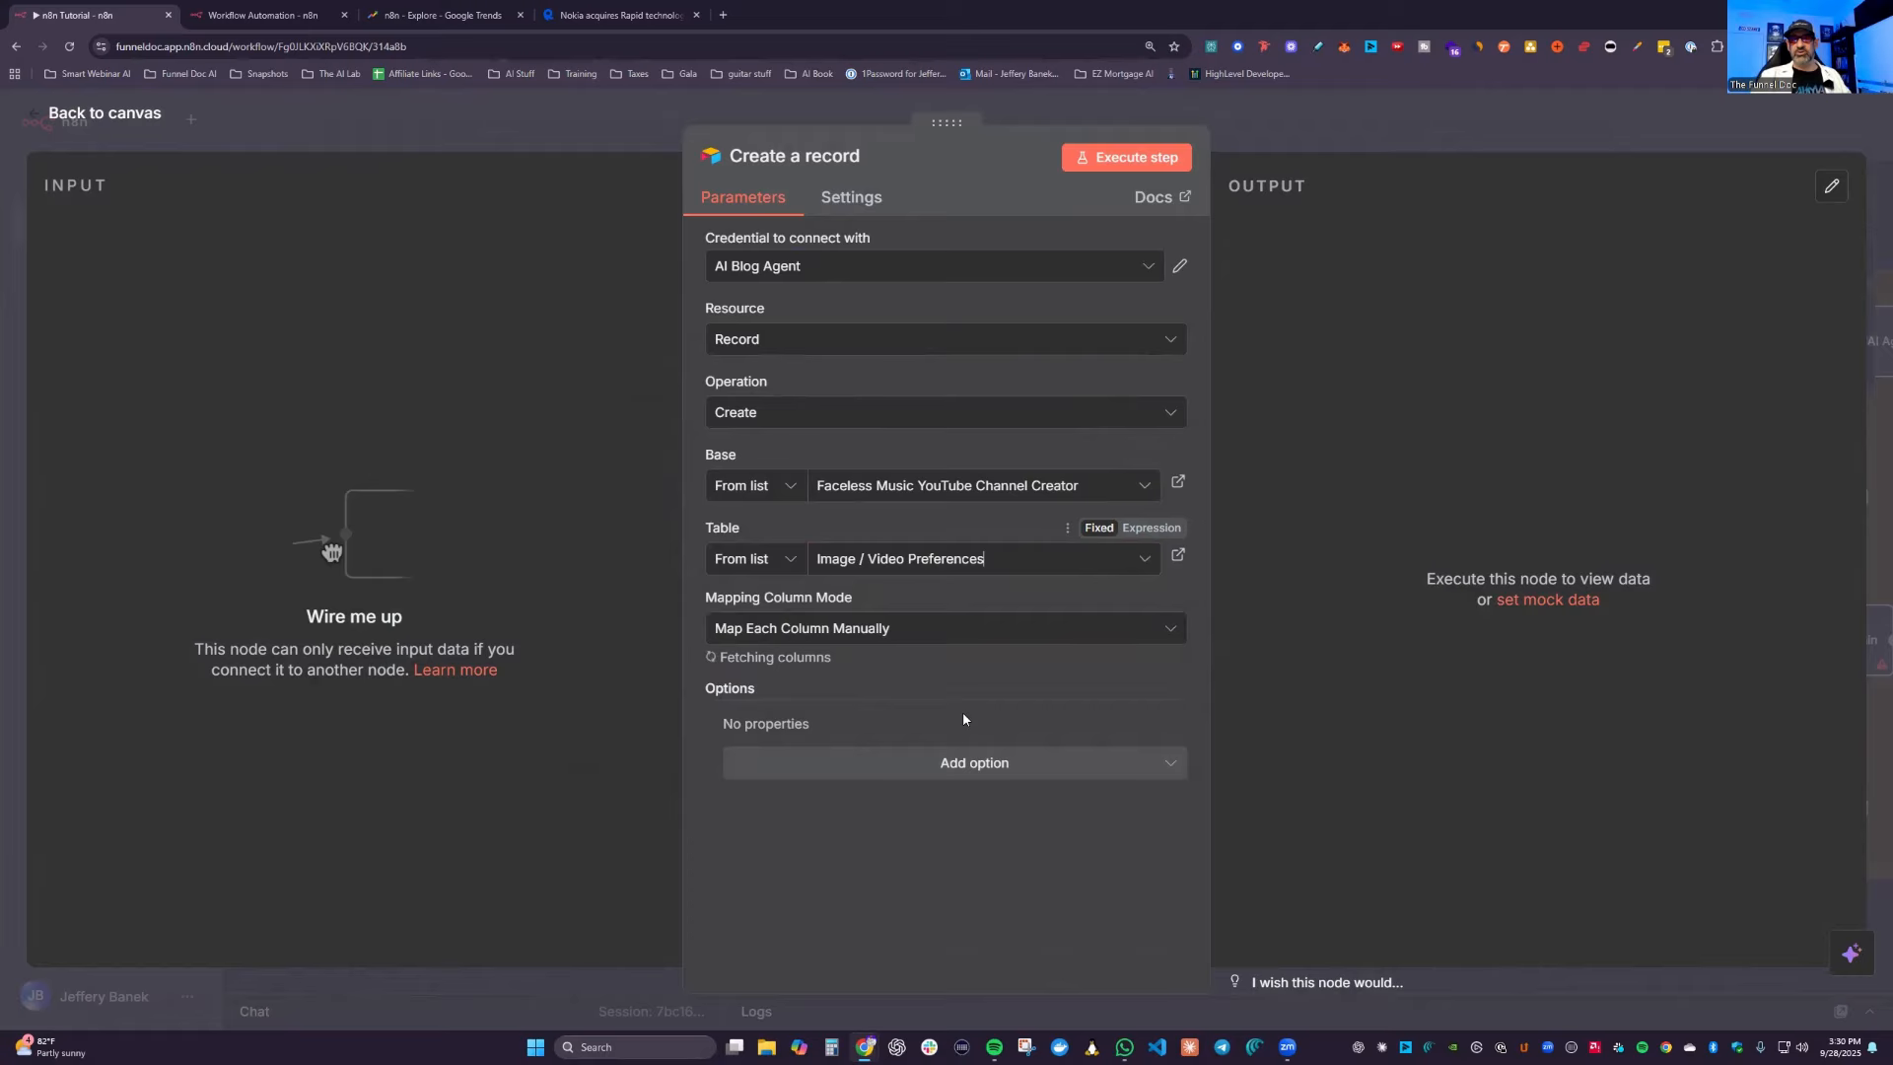
scroll(947, 690, "down", 3)
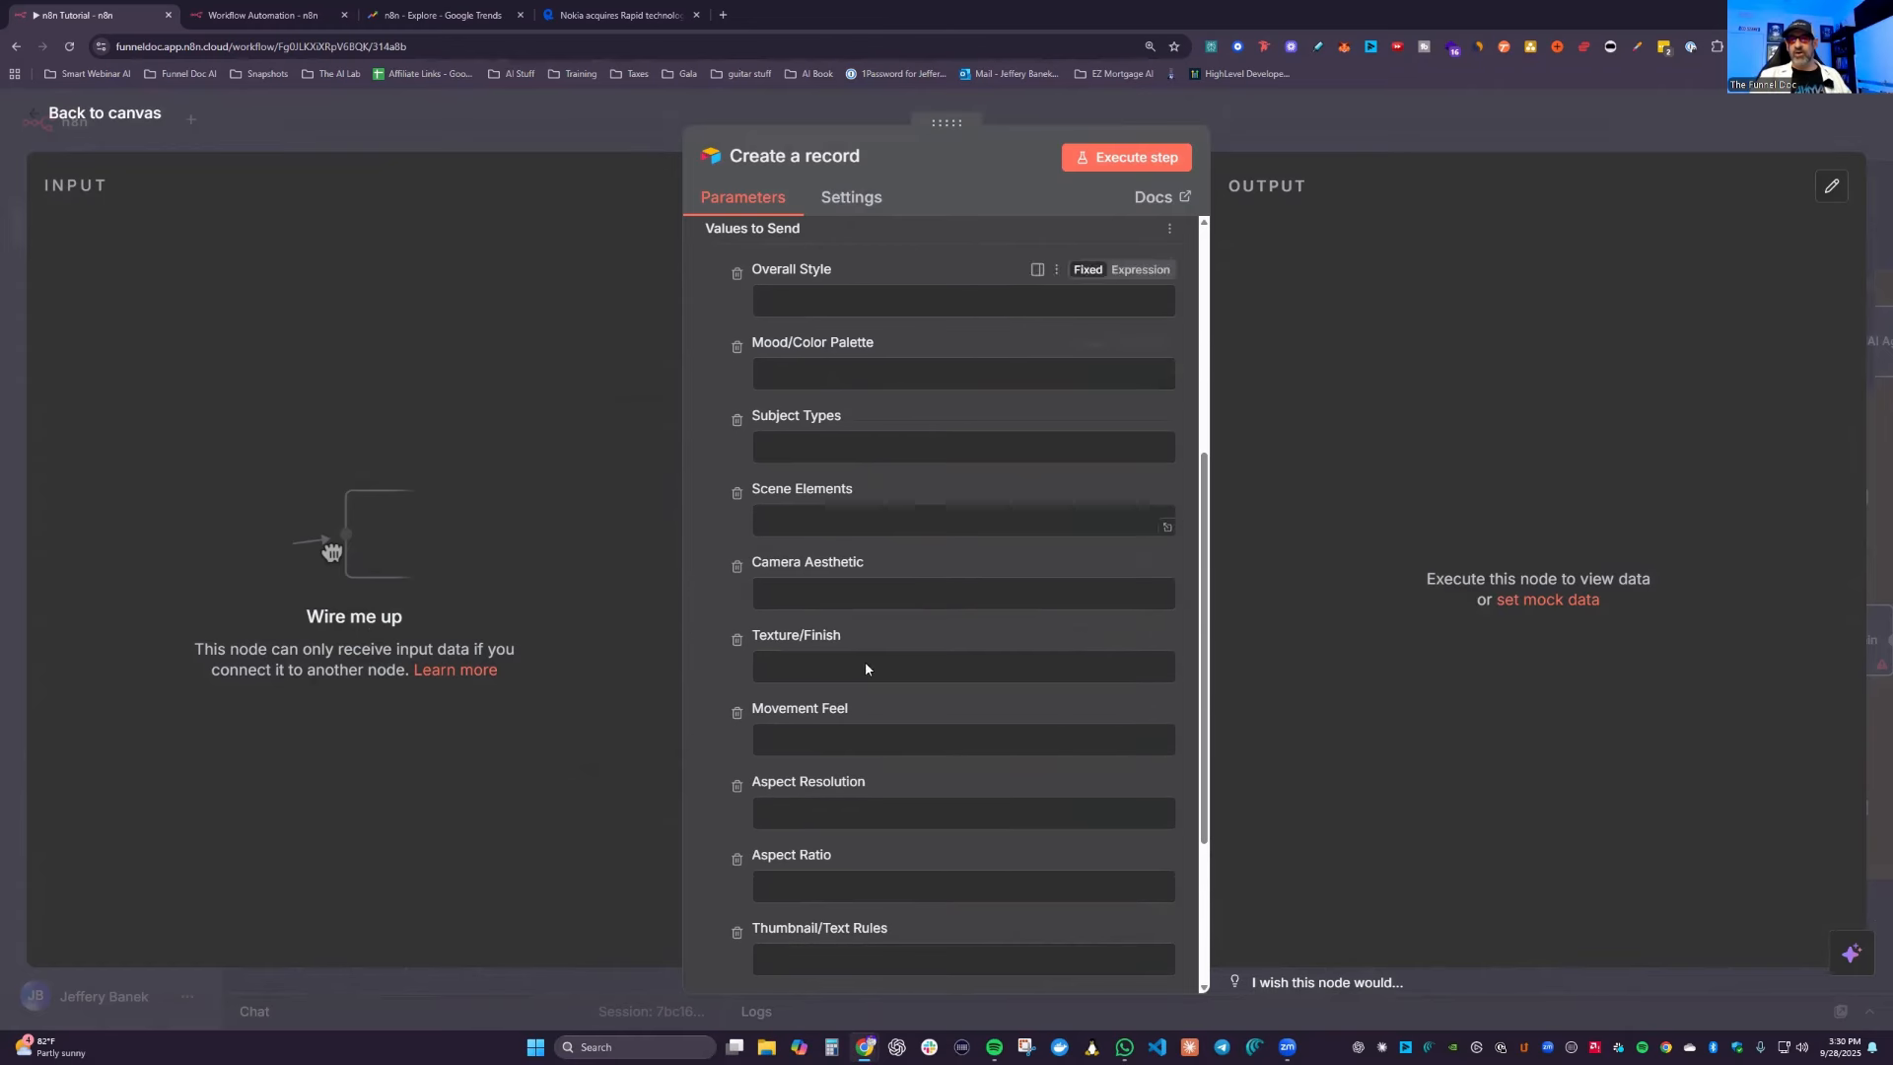
Step: Review the record's column fields, close the Create a record node and view the Data Transformers and AI groups
scroll(868, 690, "down", 3)
scroll(878, 769, "up", 5)
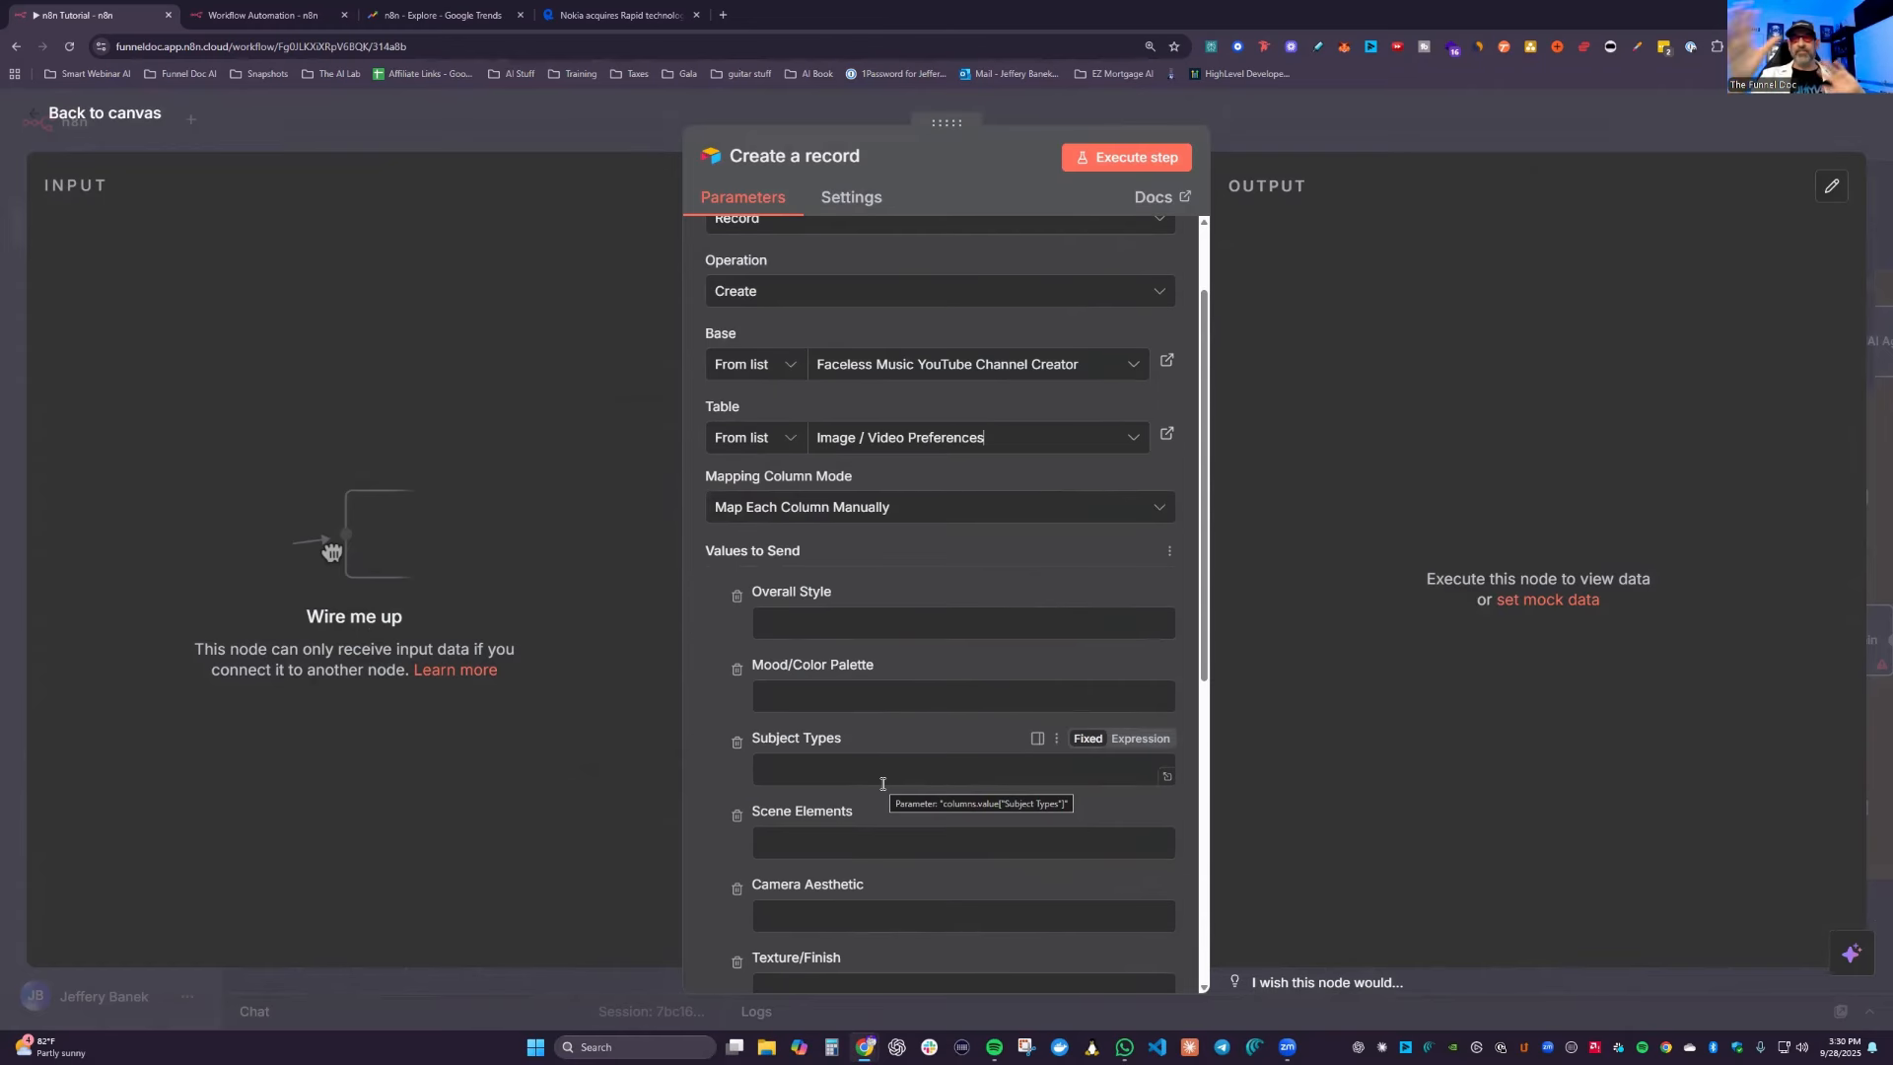
left_click(145, 117)
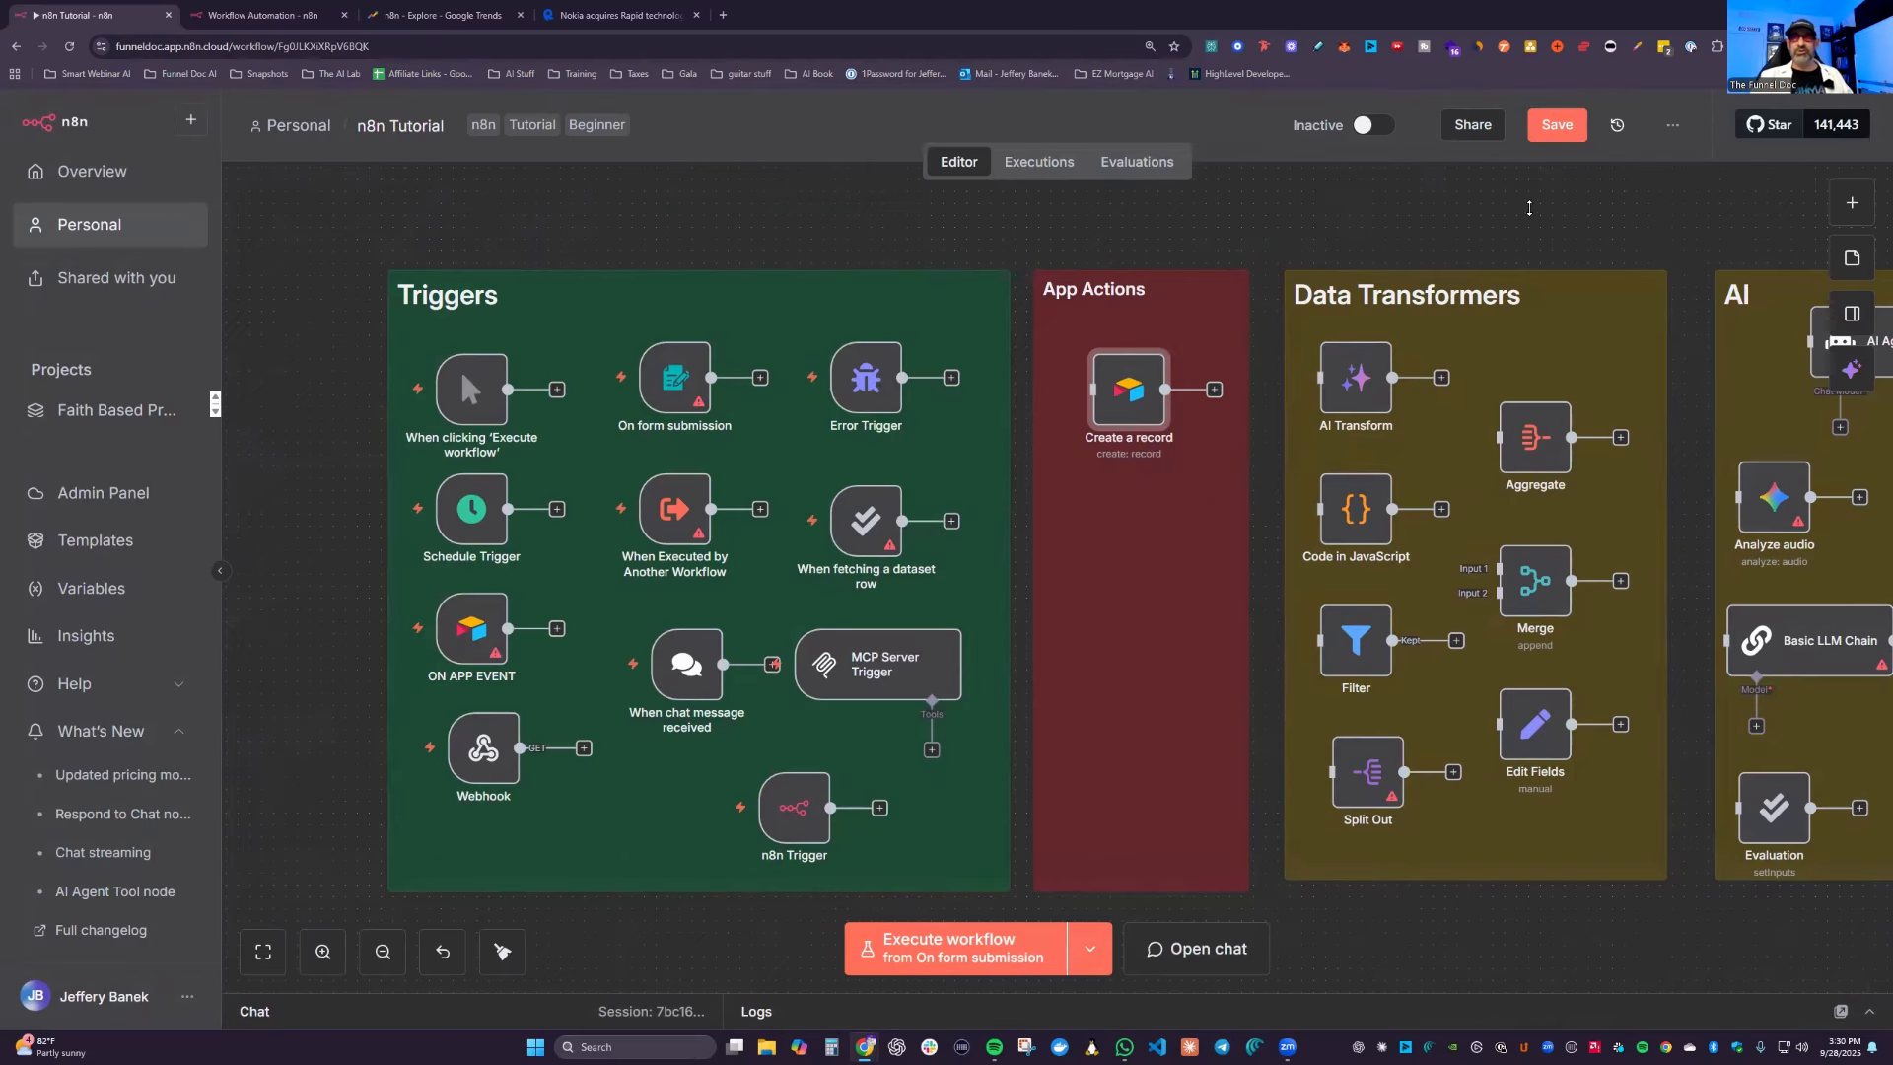
left_click_drag(1535, 222, 1530, 219)
scroll(981, 220, "right", 5)
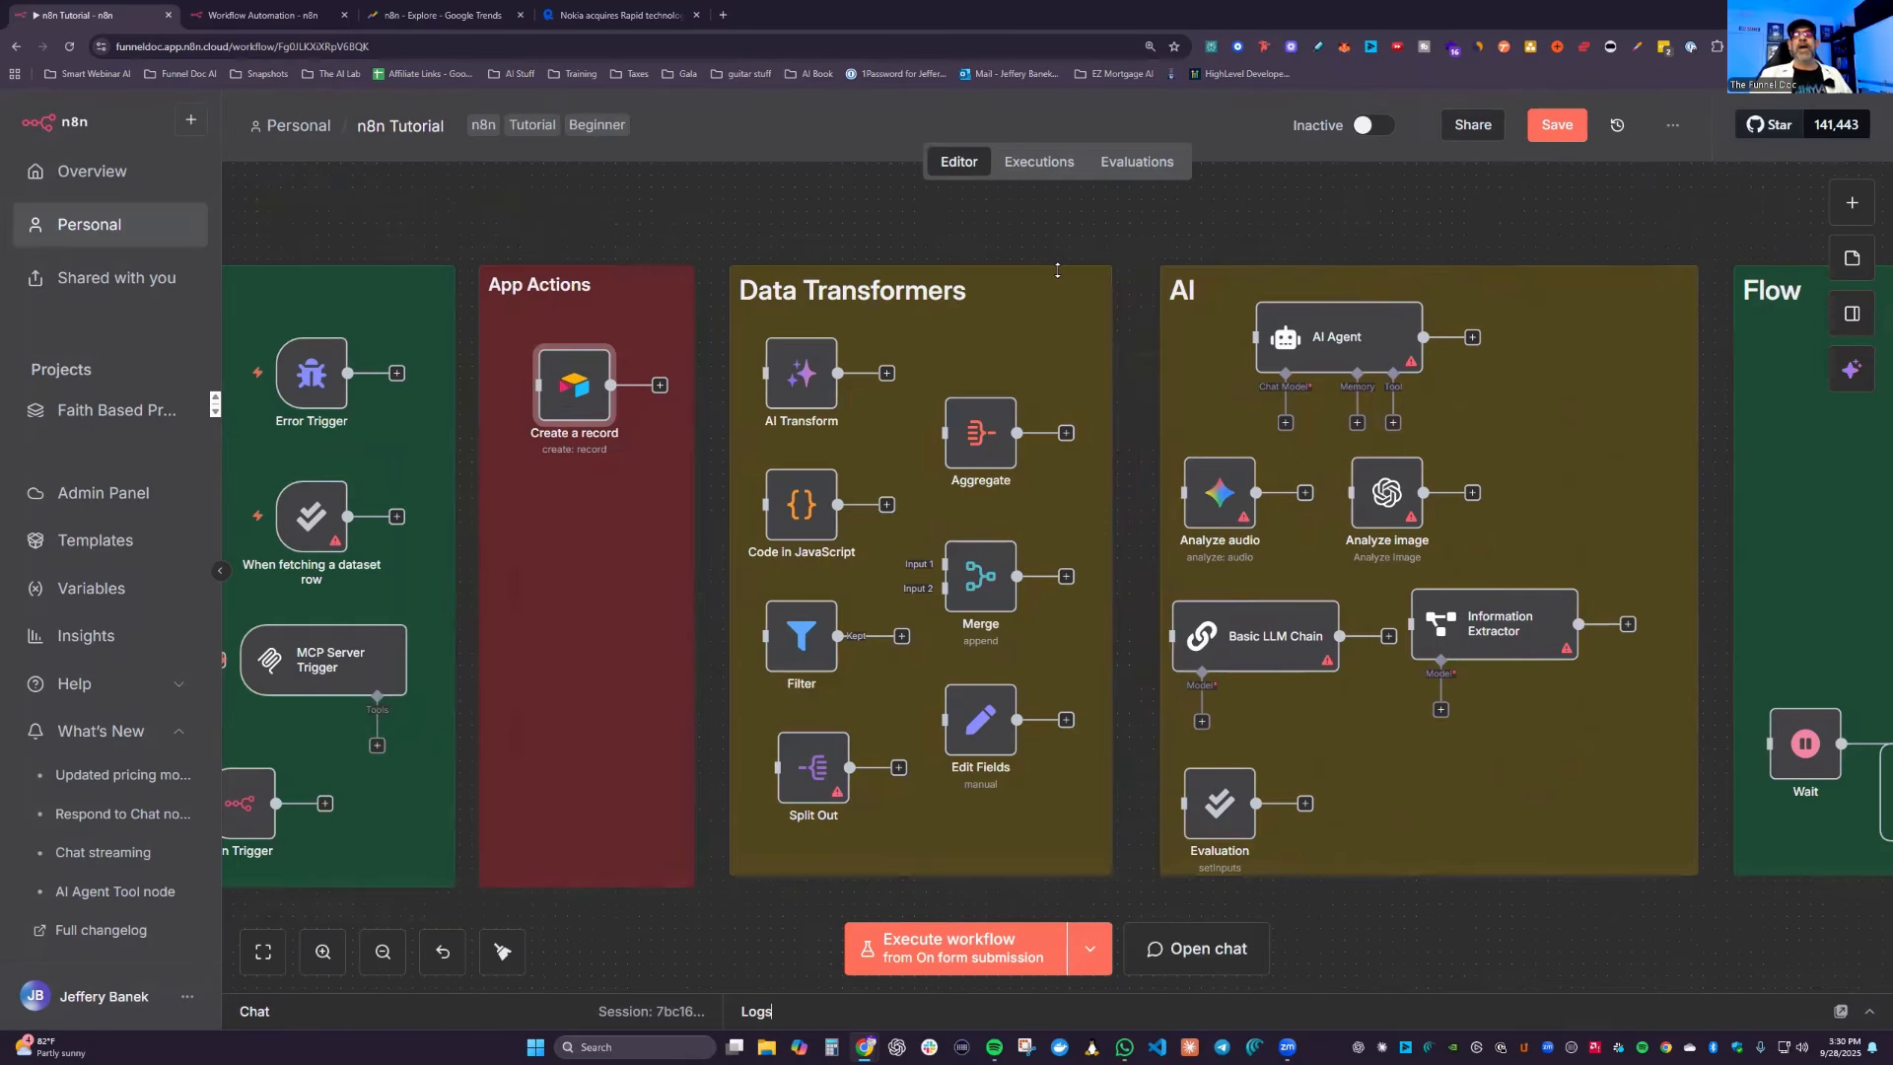
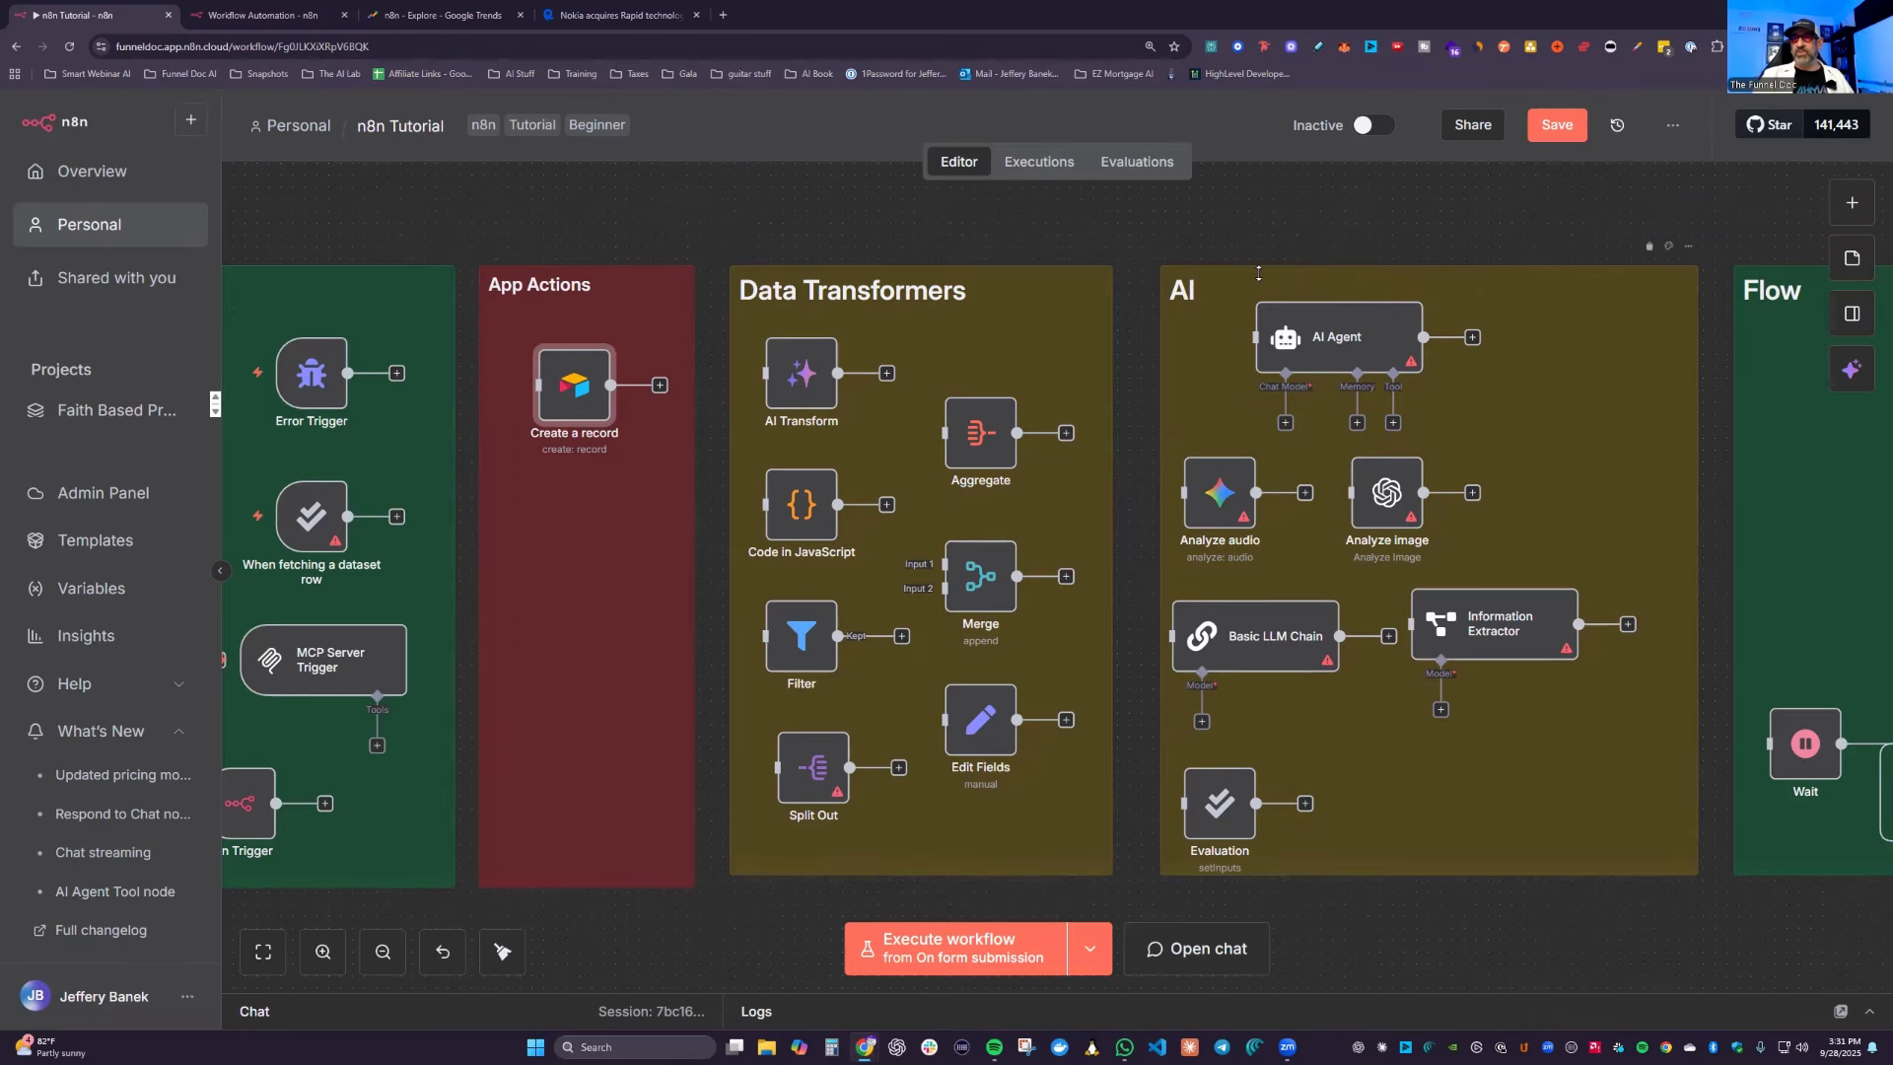
Step: Add a sticky note below the AI group, replace its text with the heading "# MARKDOWN" and enlarge the note
left_click(1852, 259)
left_click_drag(1151, 588, 1118, 633)
double_click(1204, 694)
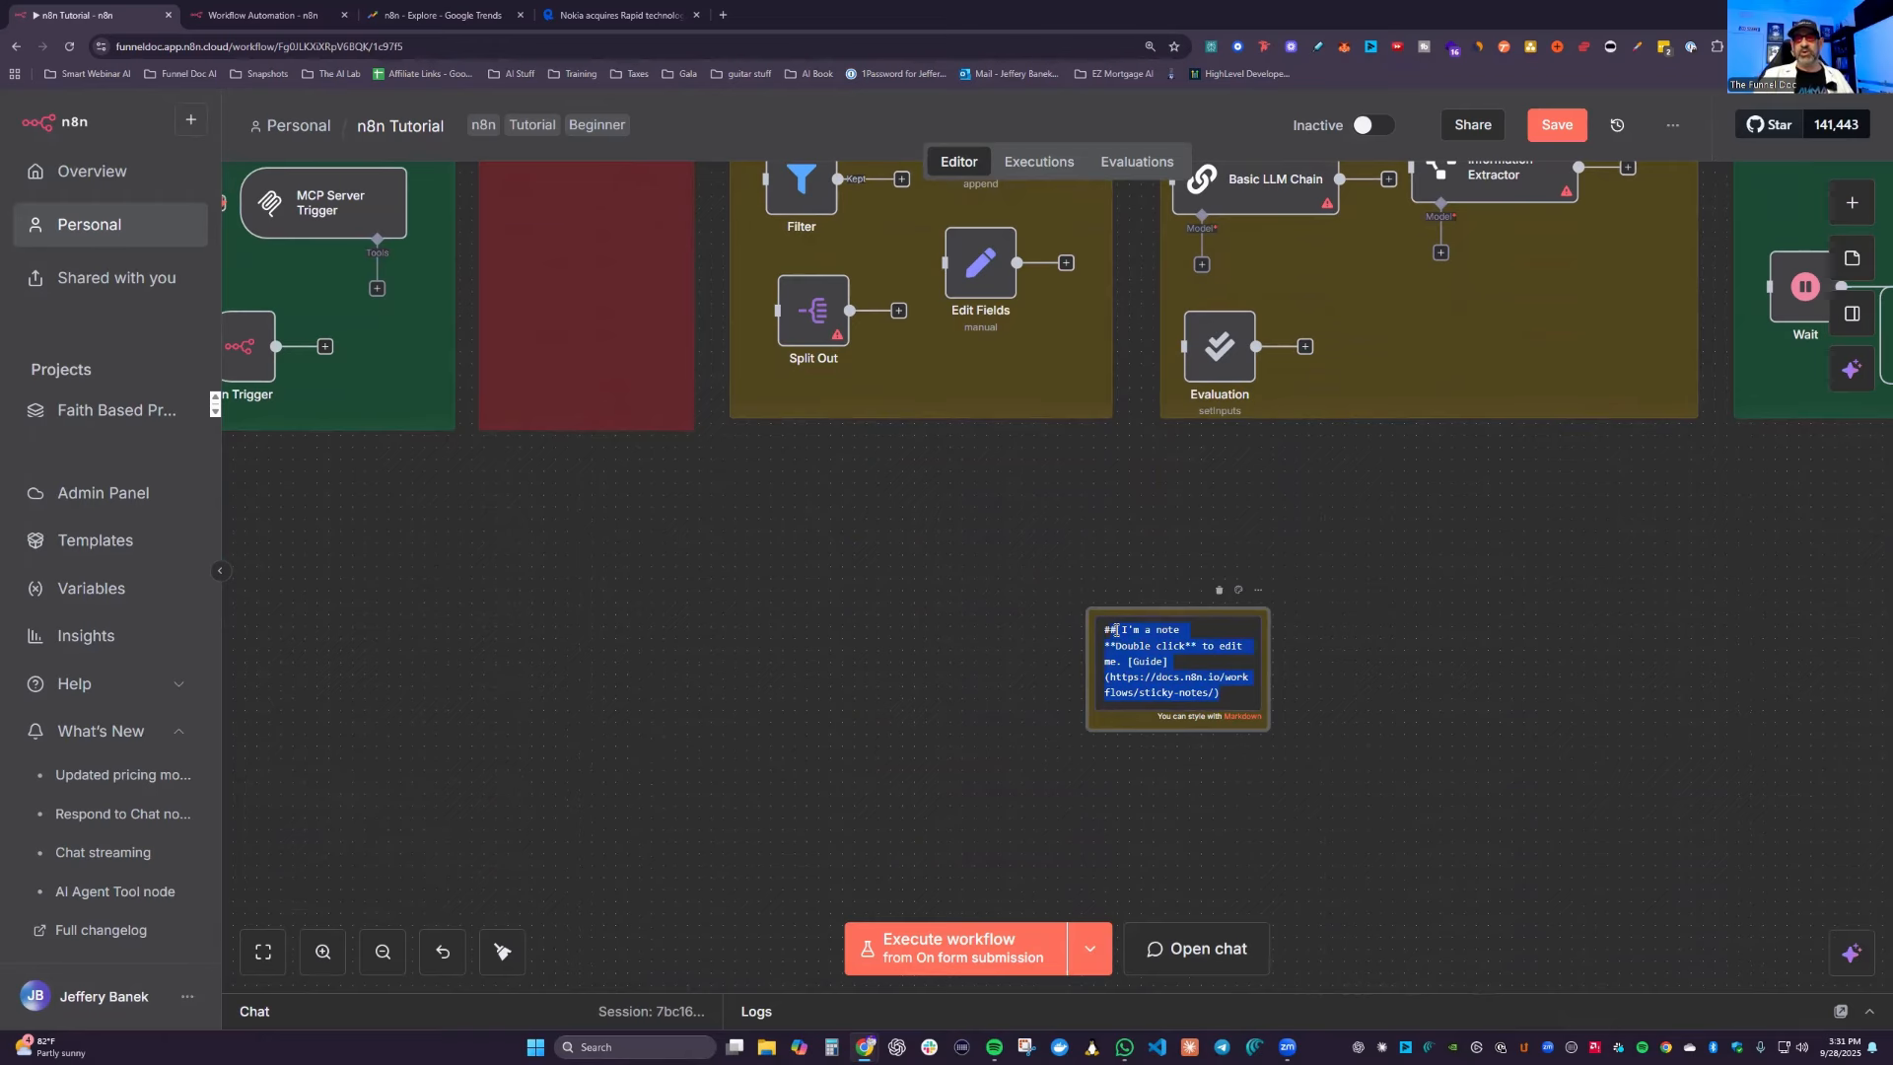
key("BackSpace")
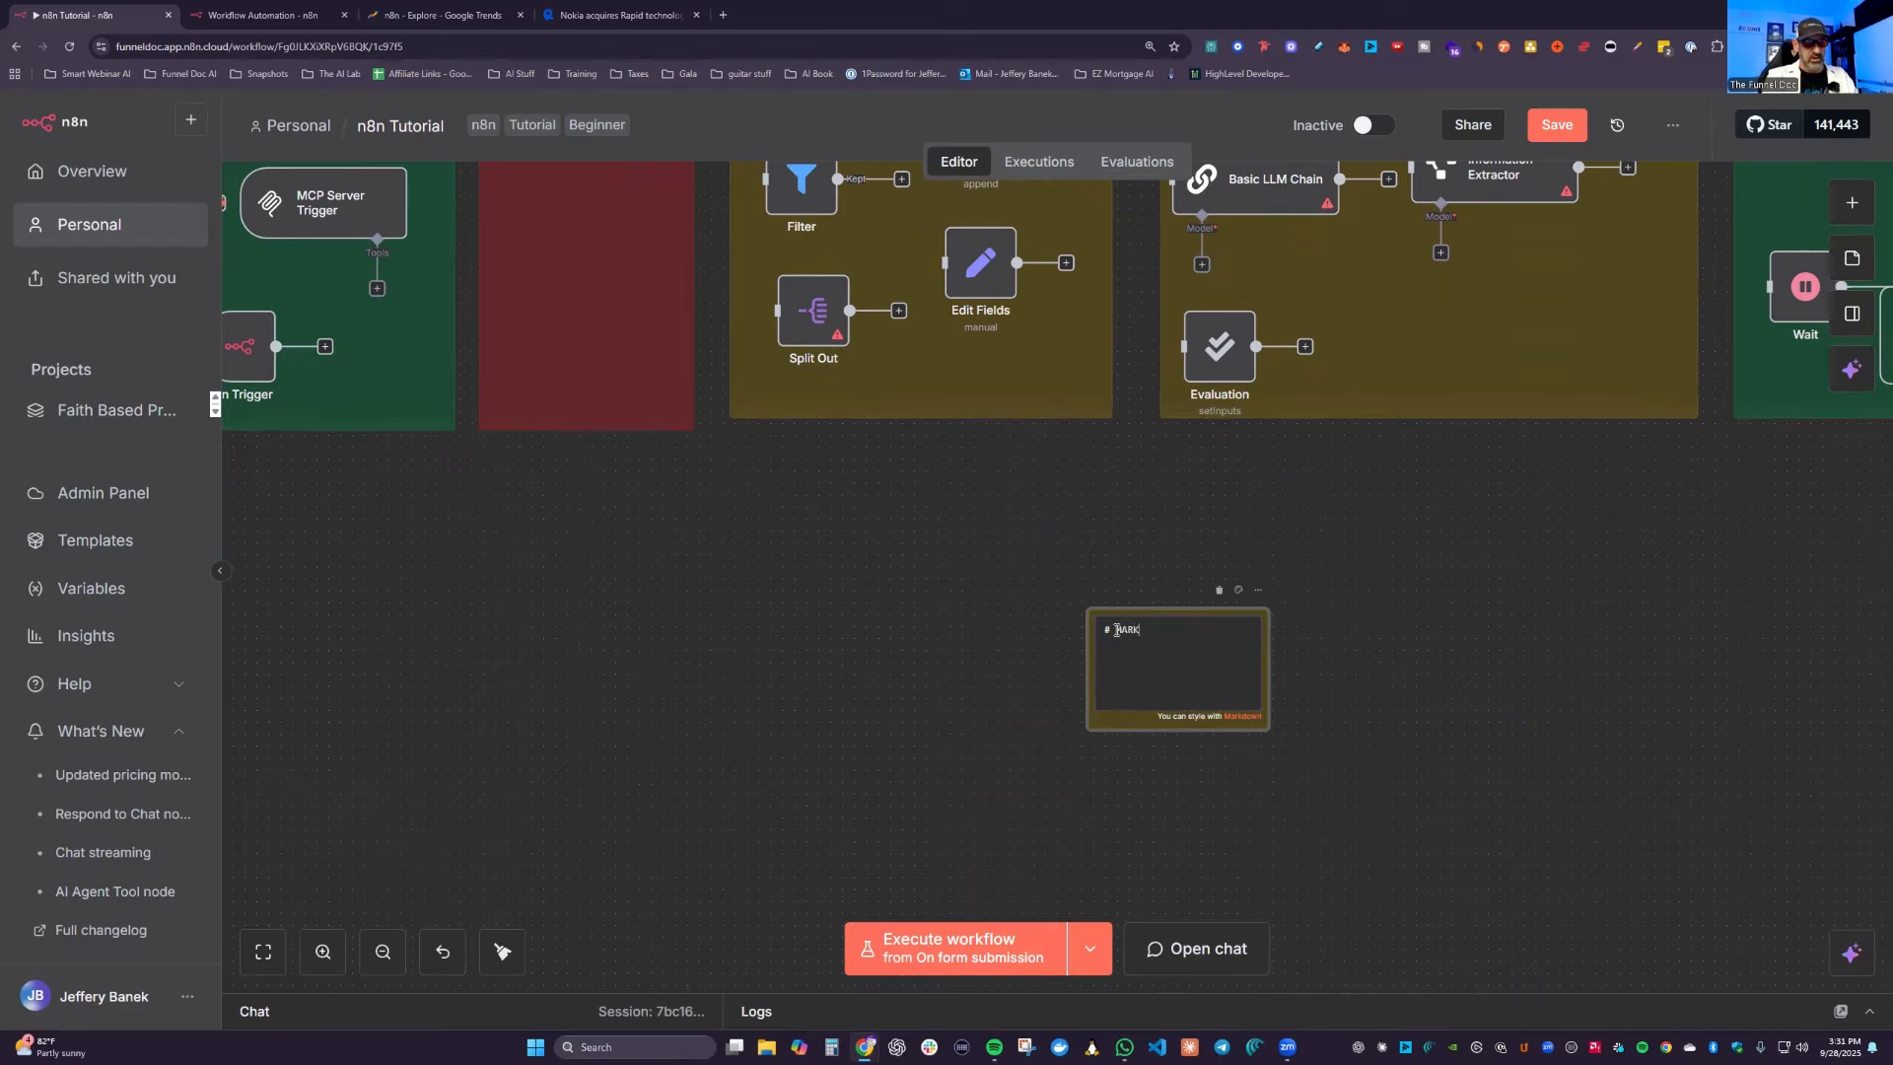
left_click(1395, 707)
left_click_drag(1267, 725, 1497, 882)
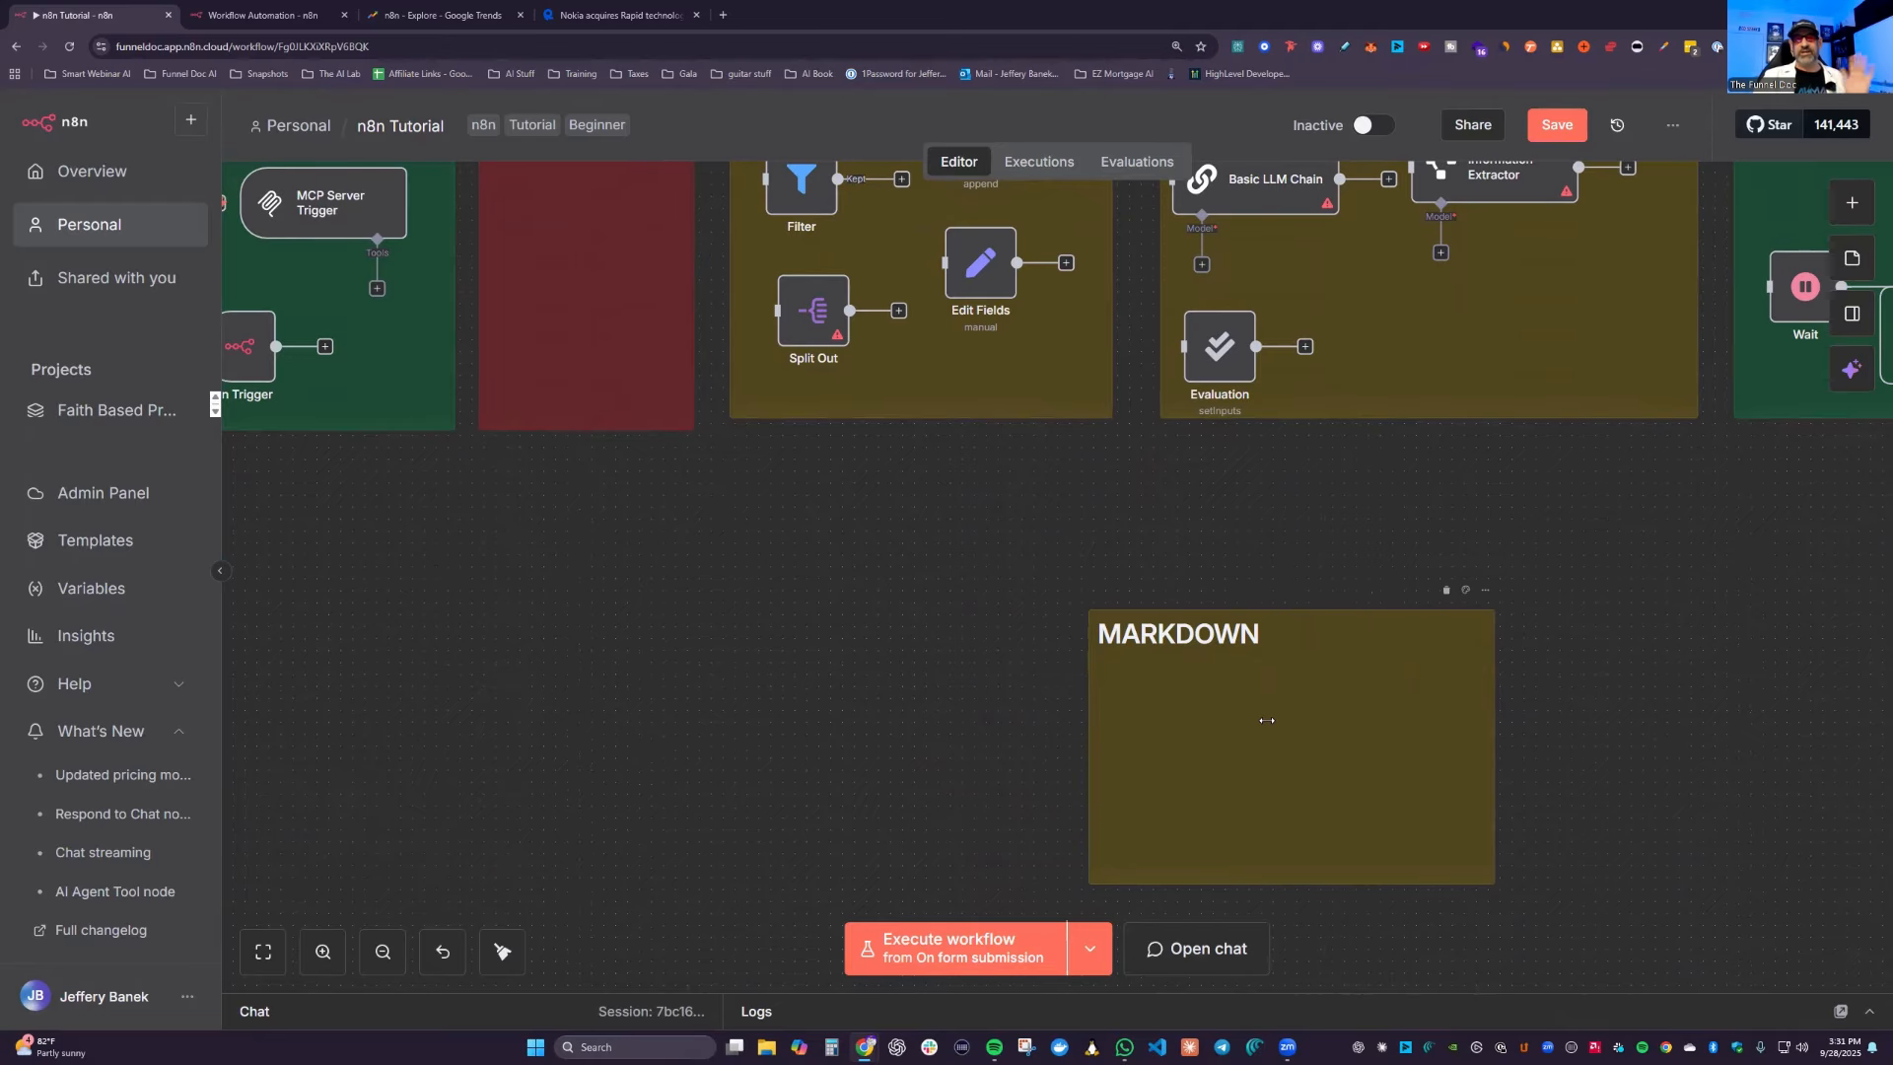
Step: Examine the colour choices and further options of the MARKDOWN note without applying any
left_click(1466, 592)
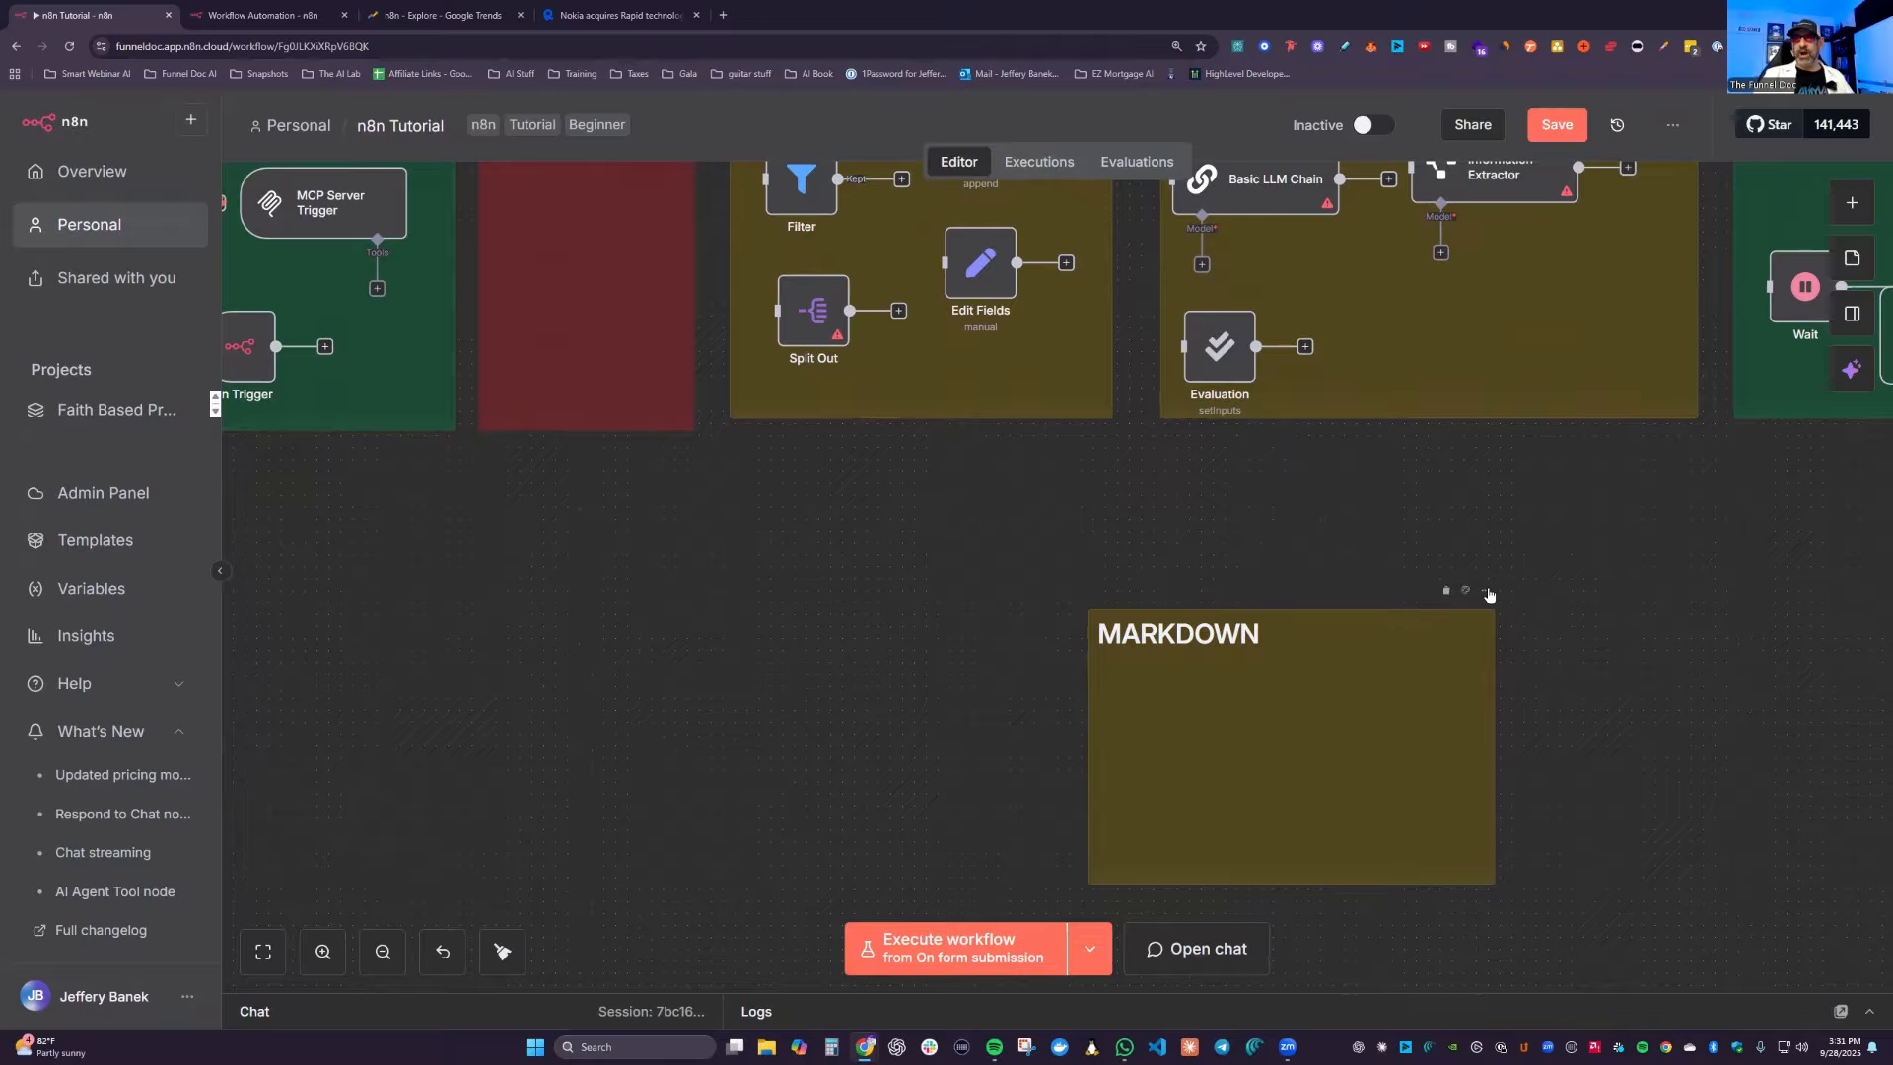
left_click(1486, 590)
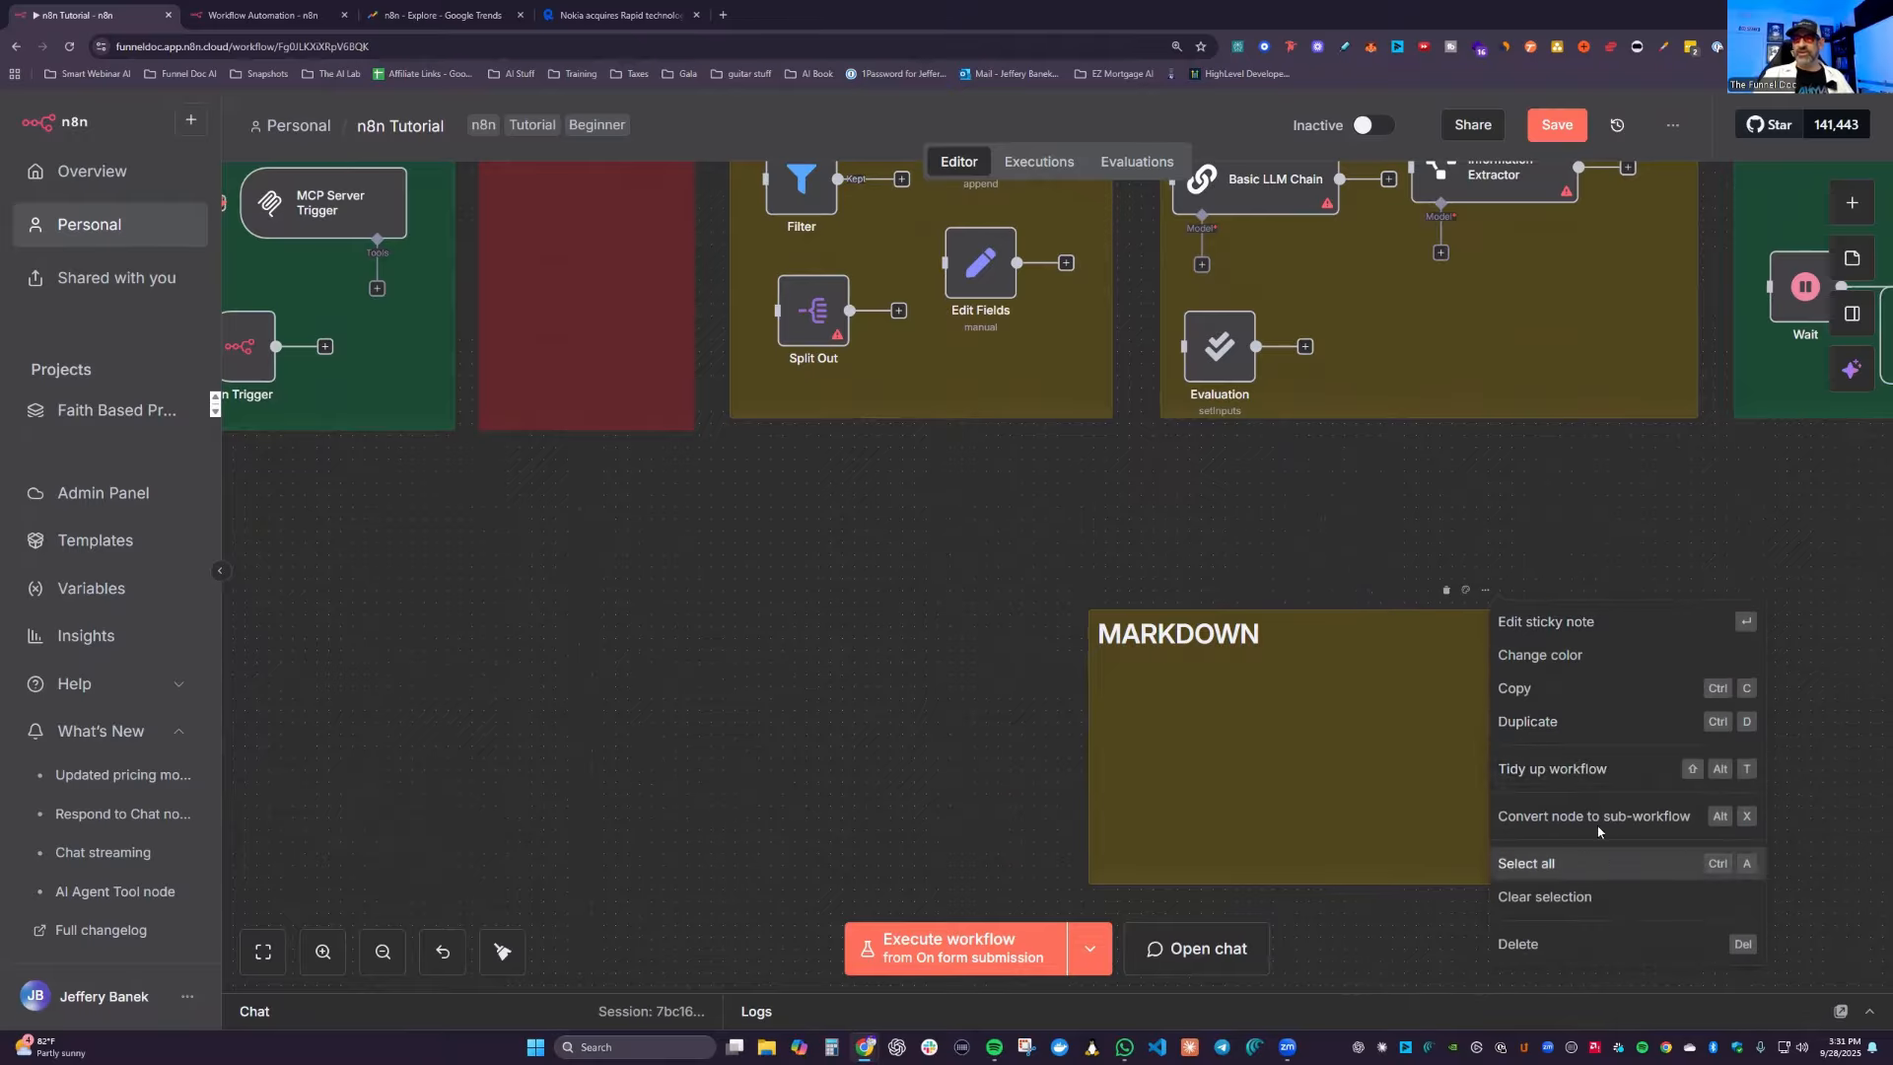
left_click(1255, 735)
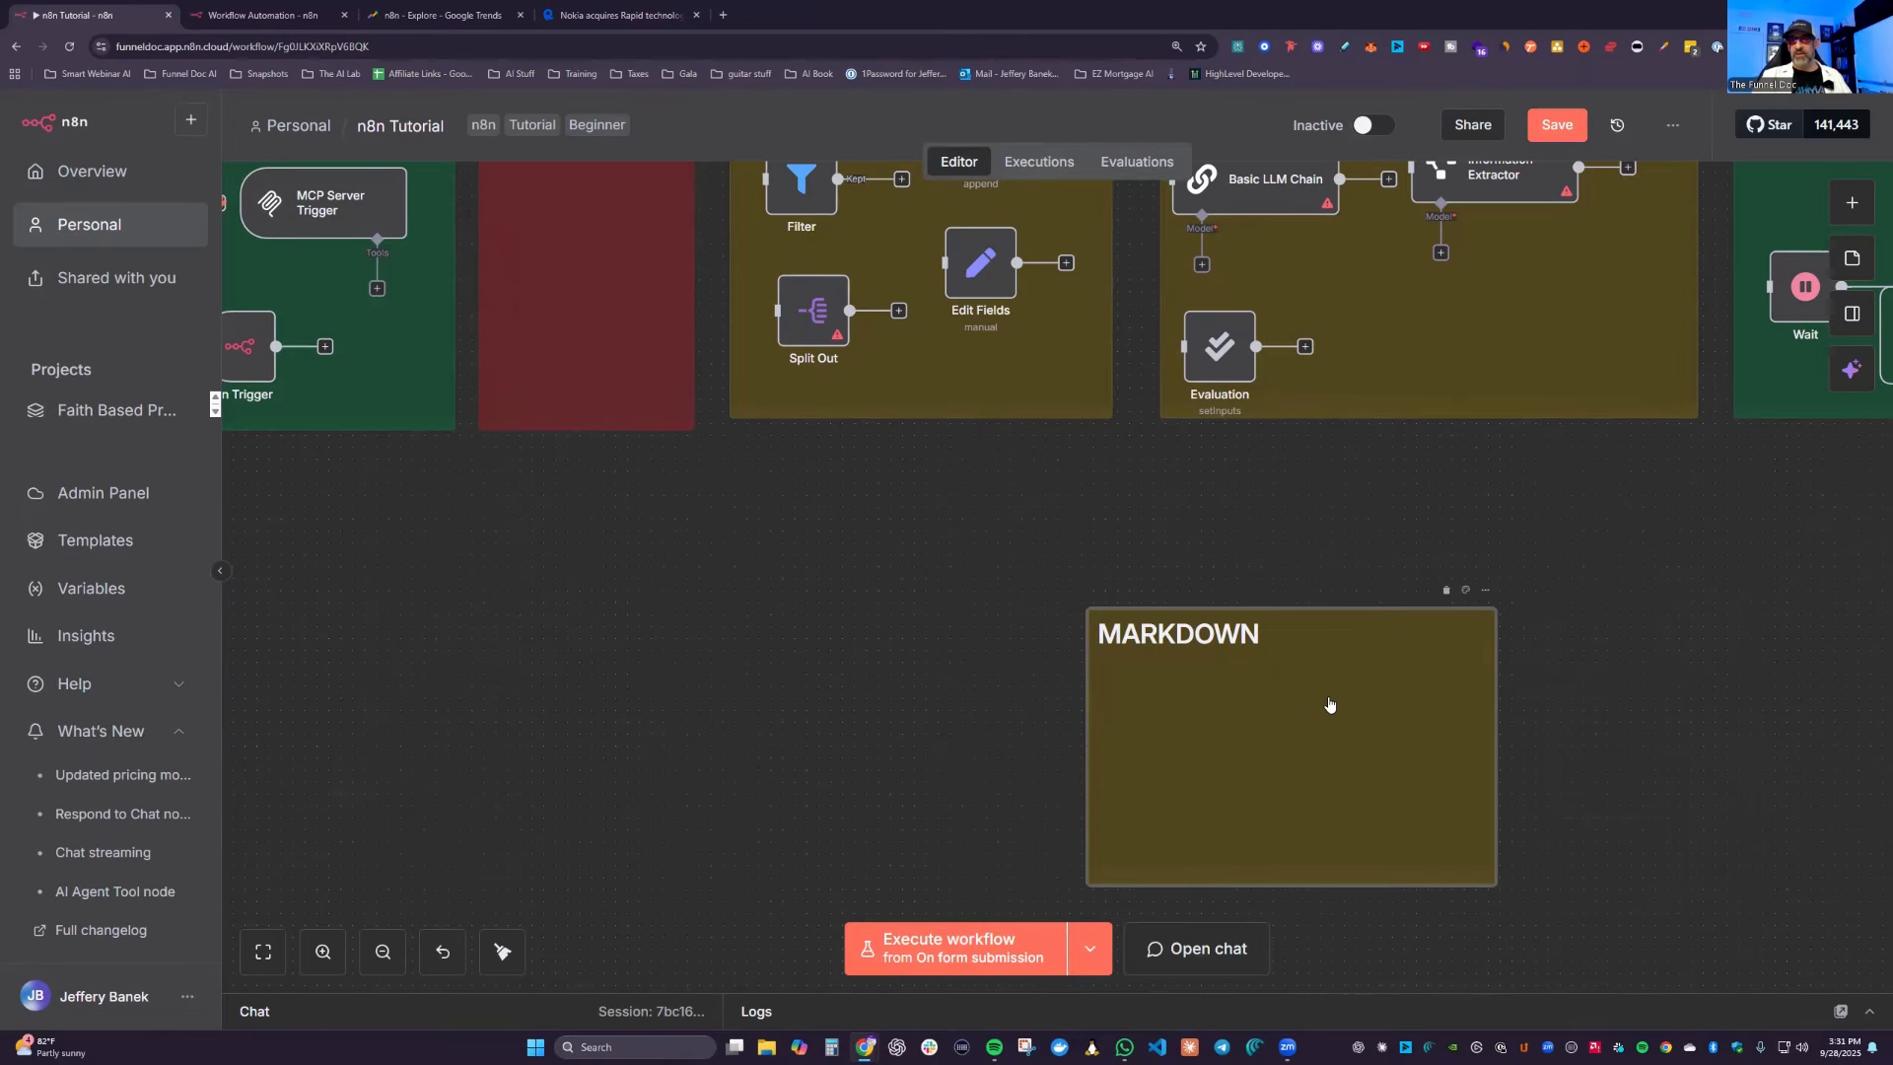
Step: Move the MARKDOWN note up against the lower edge of the AI group and delete it
scroll(1339, 710, "down", 1)
scroll(1430, 522, "up", 5)
scroll(1531, 342, "up", 5)
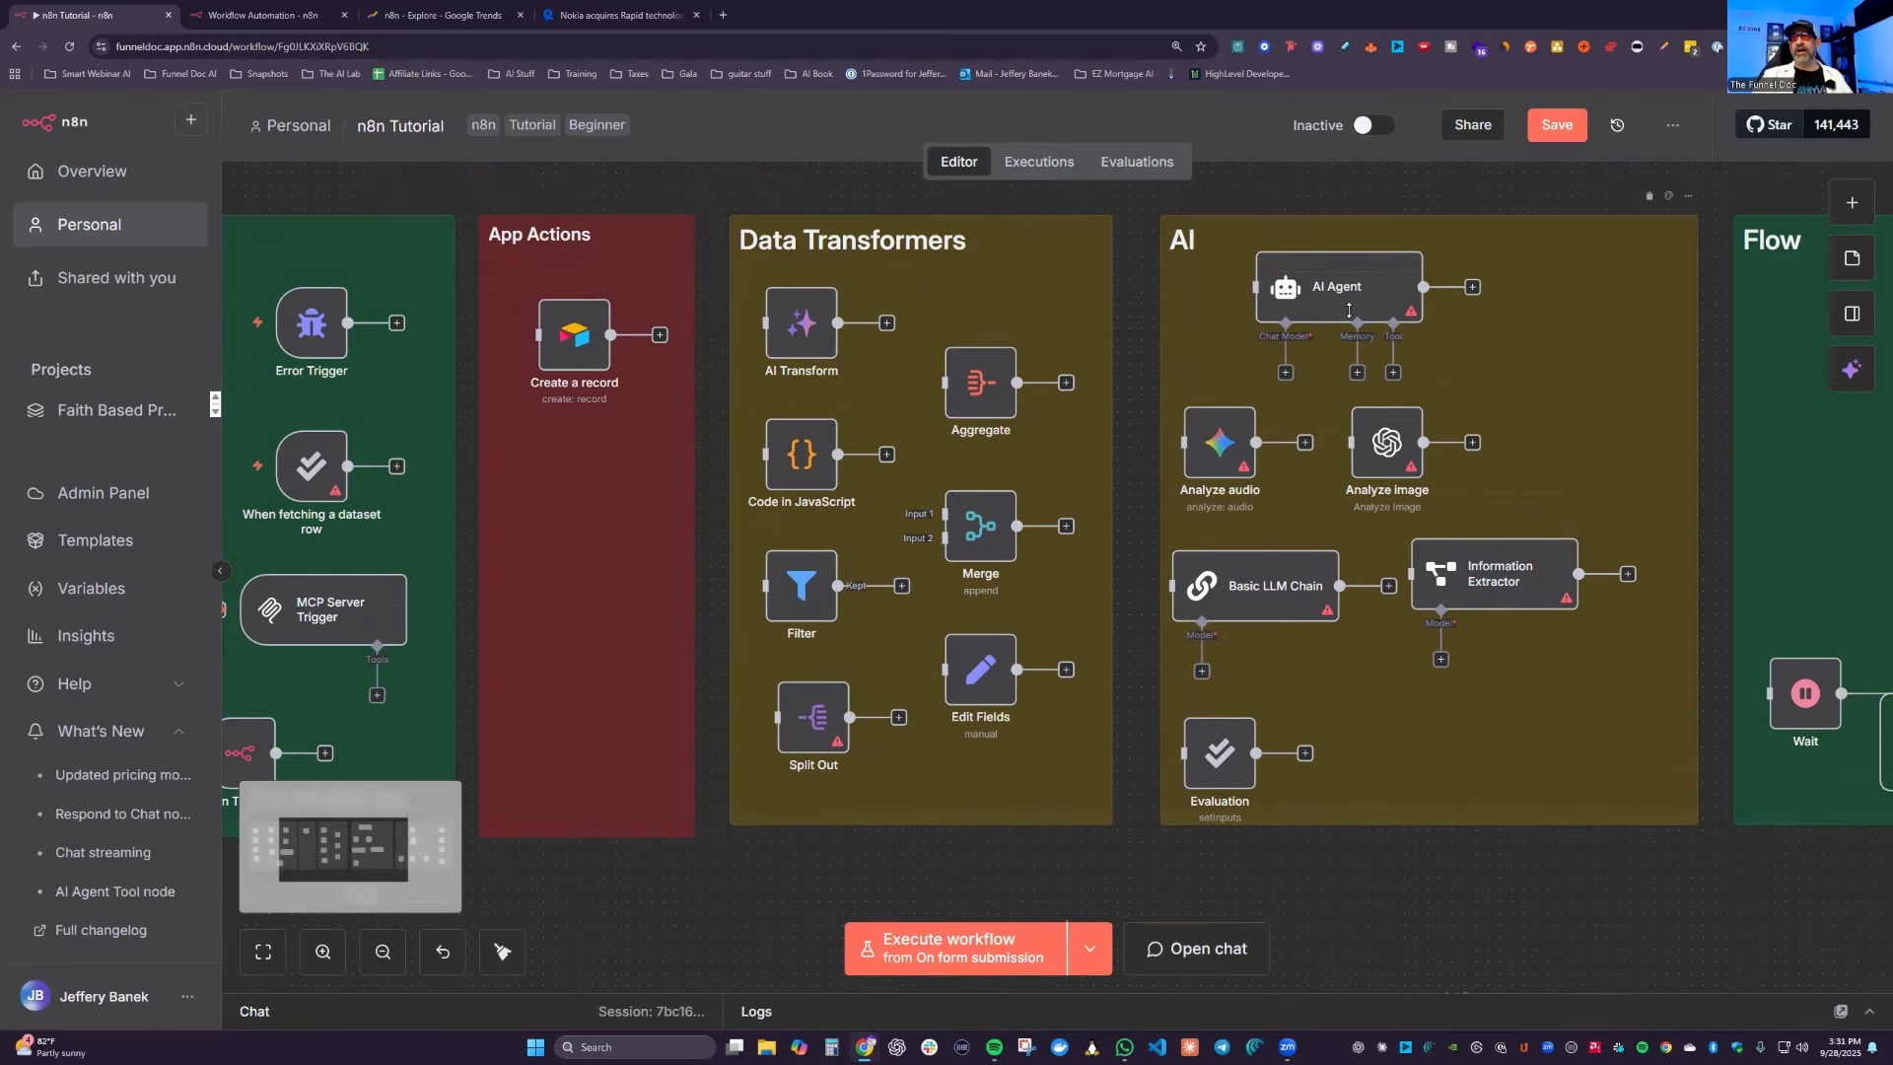
scroll(1353, 829, "down", 5)
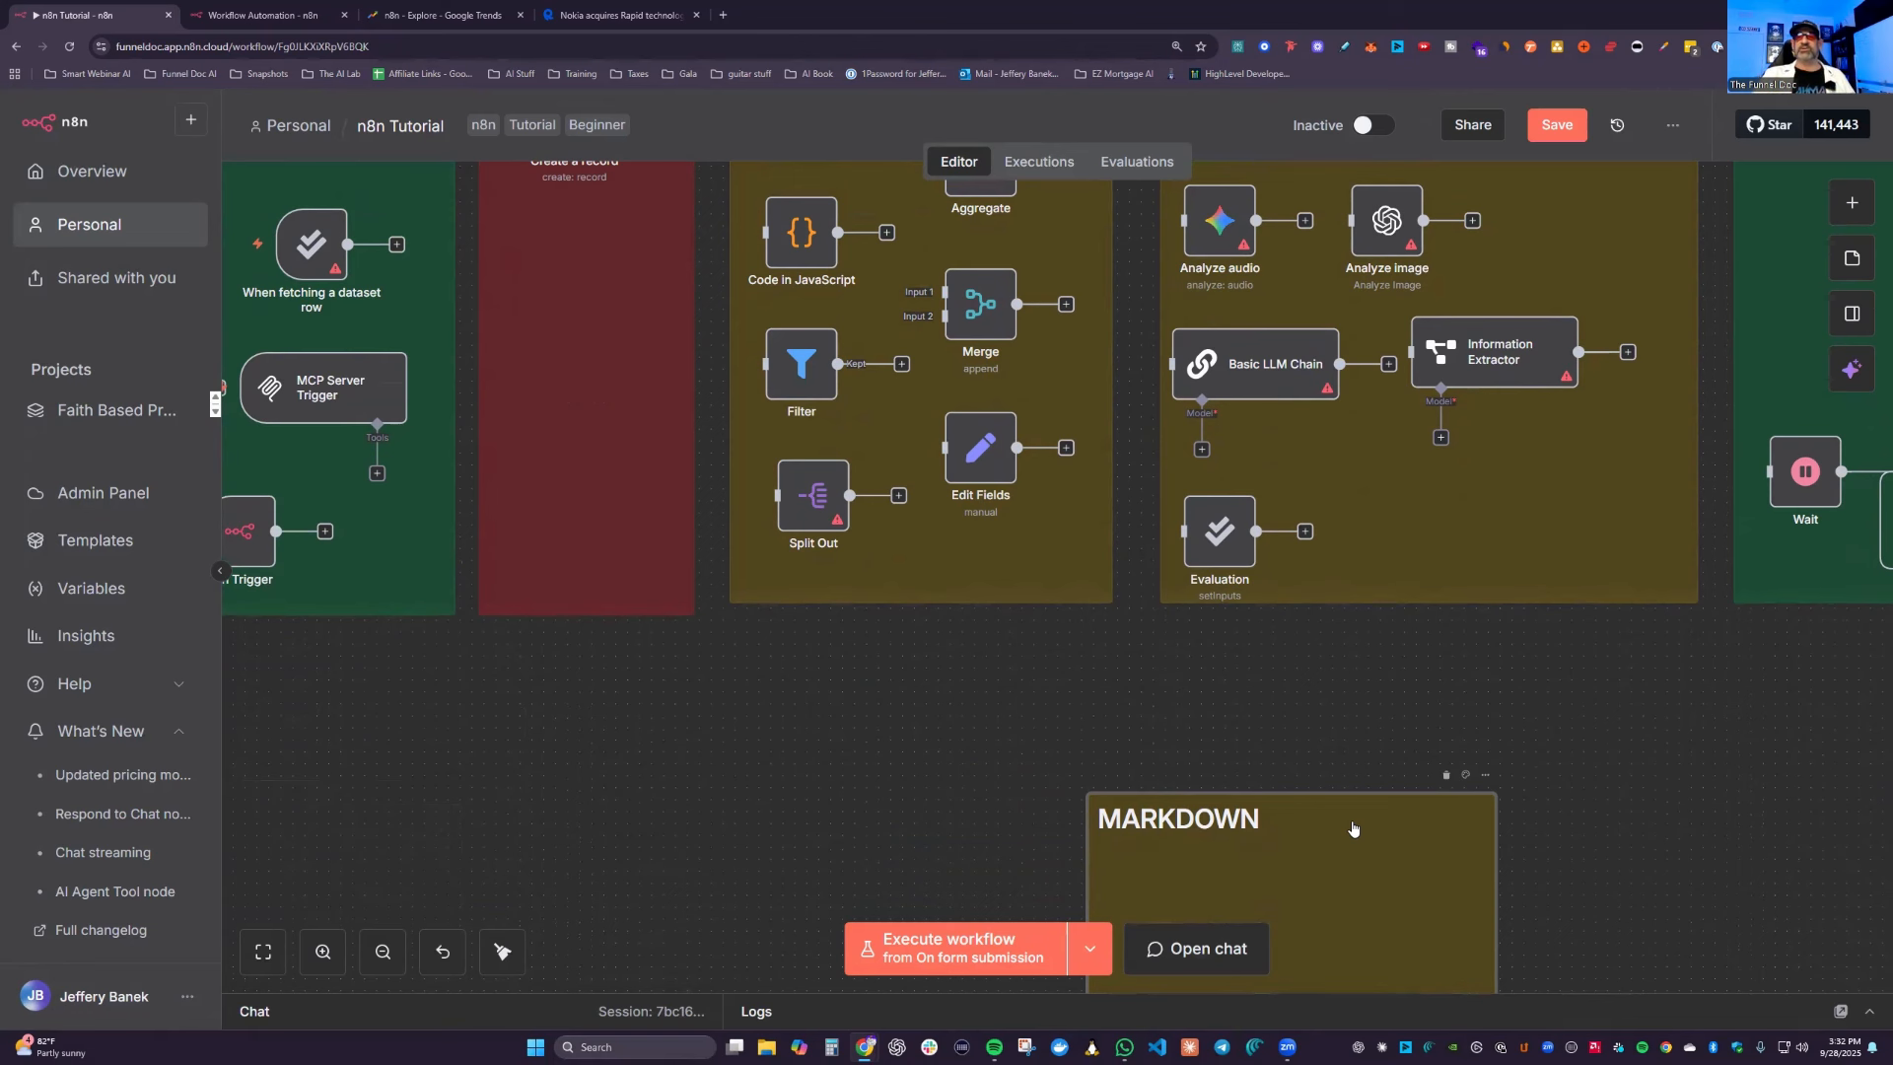
scroll(1362, 828, "down", 2)
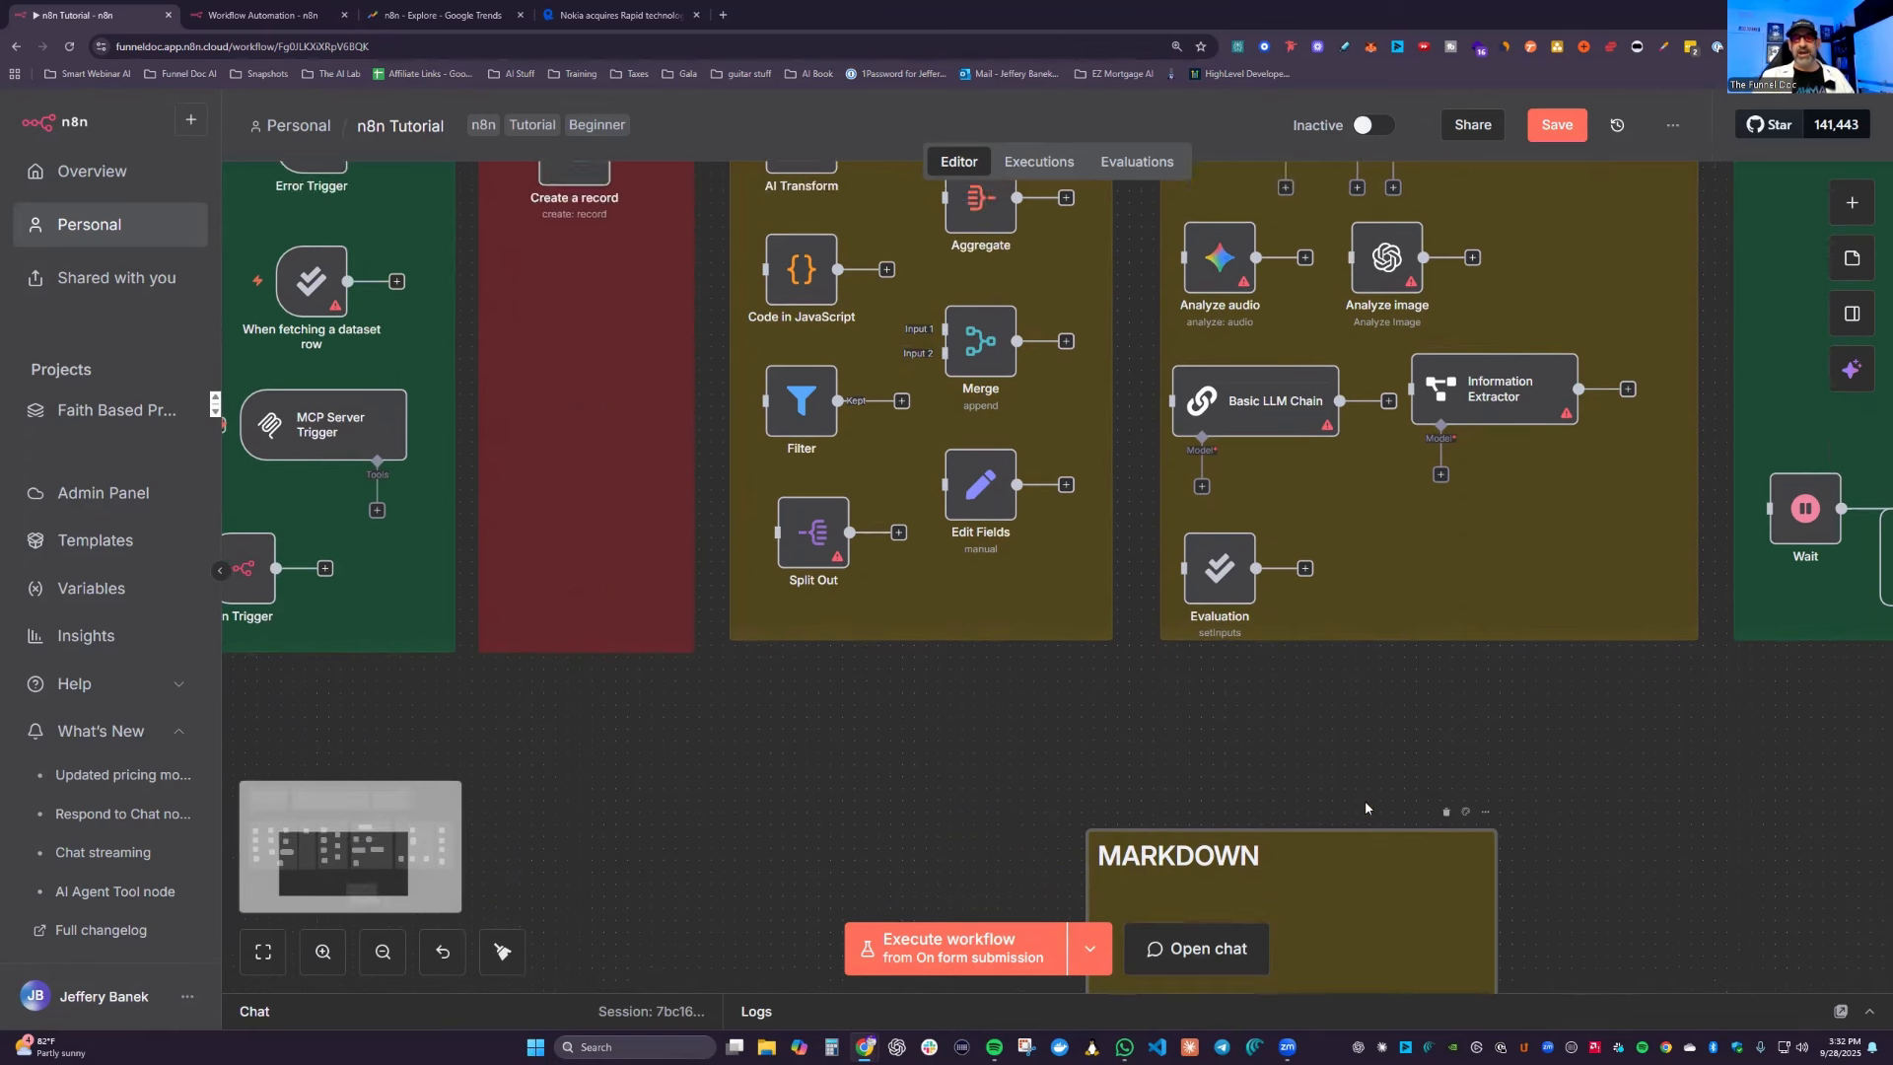
left_click_drag(1436, 757, 1531, 617)
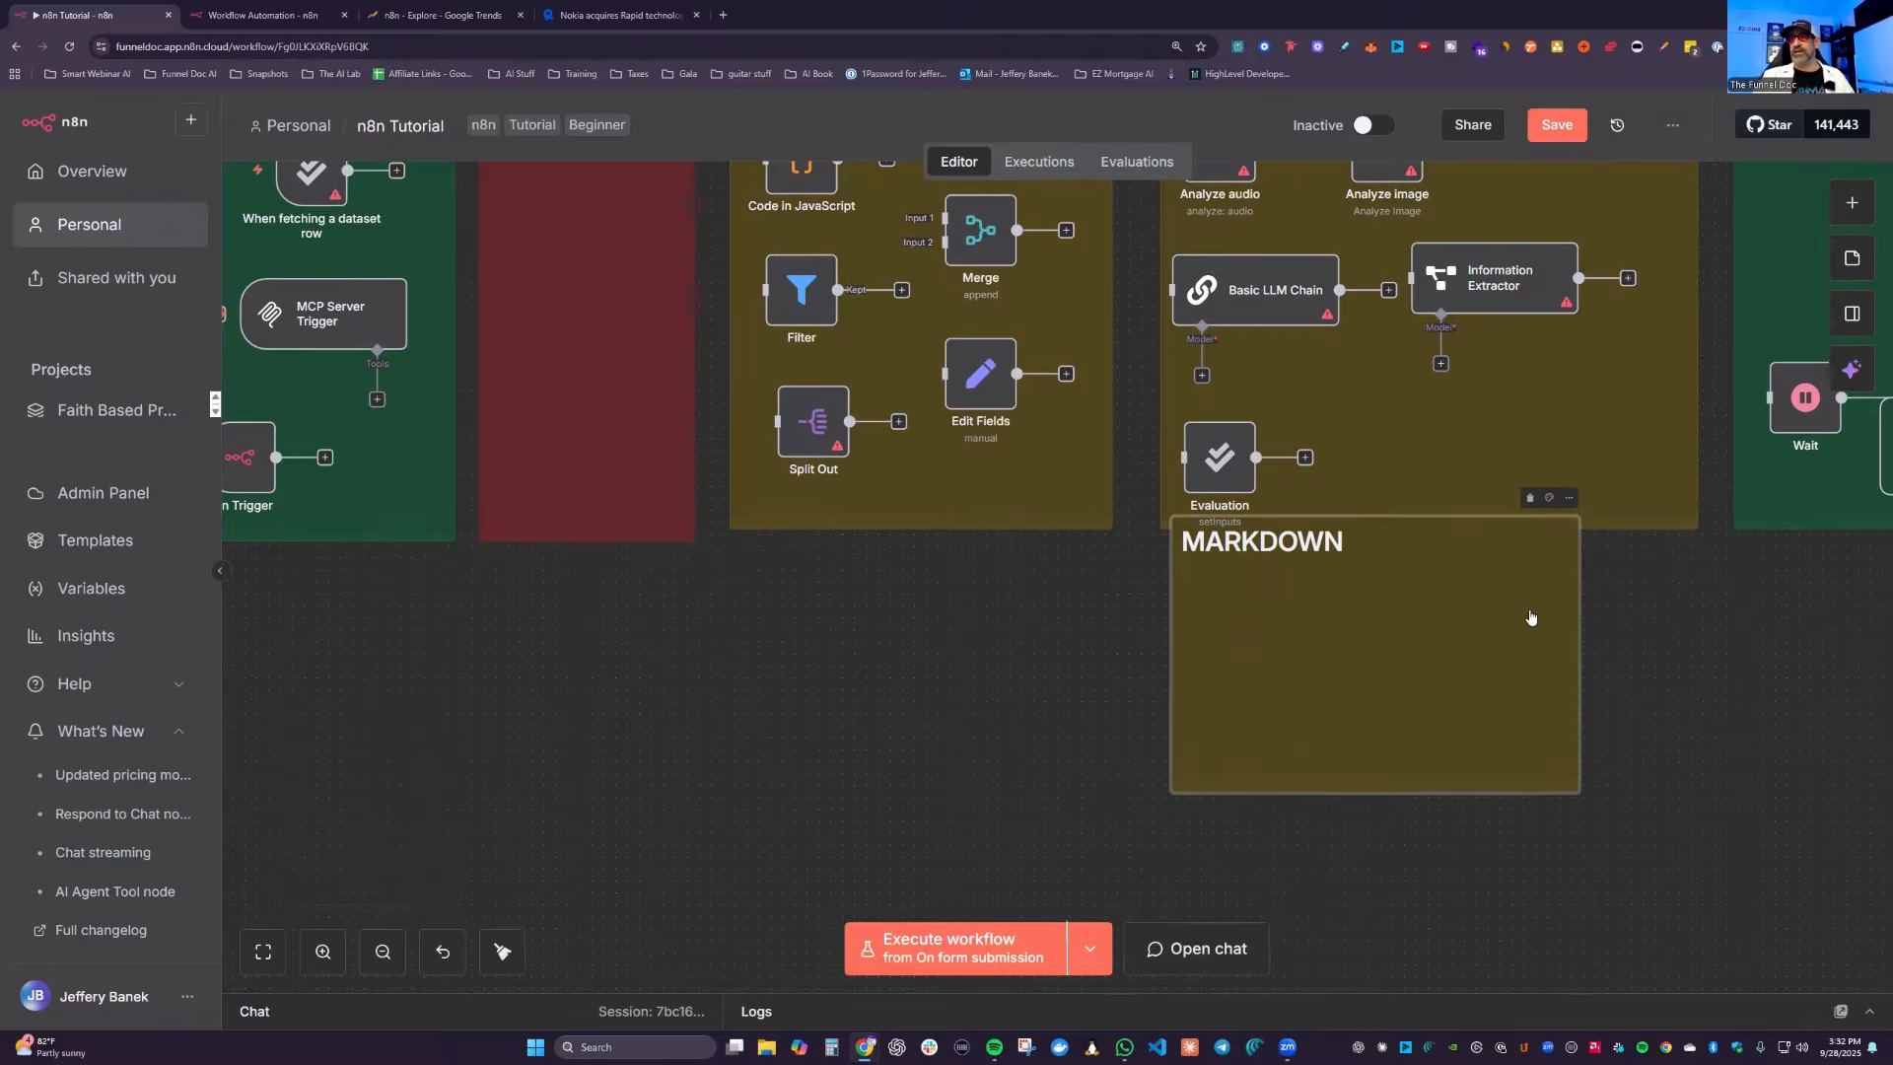
left_click(1531, 498)
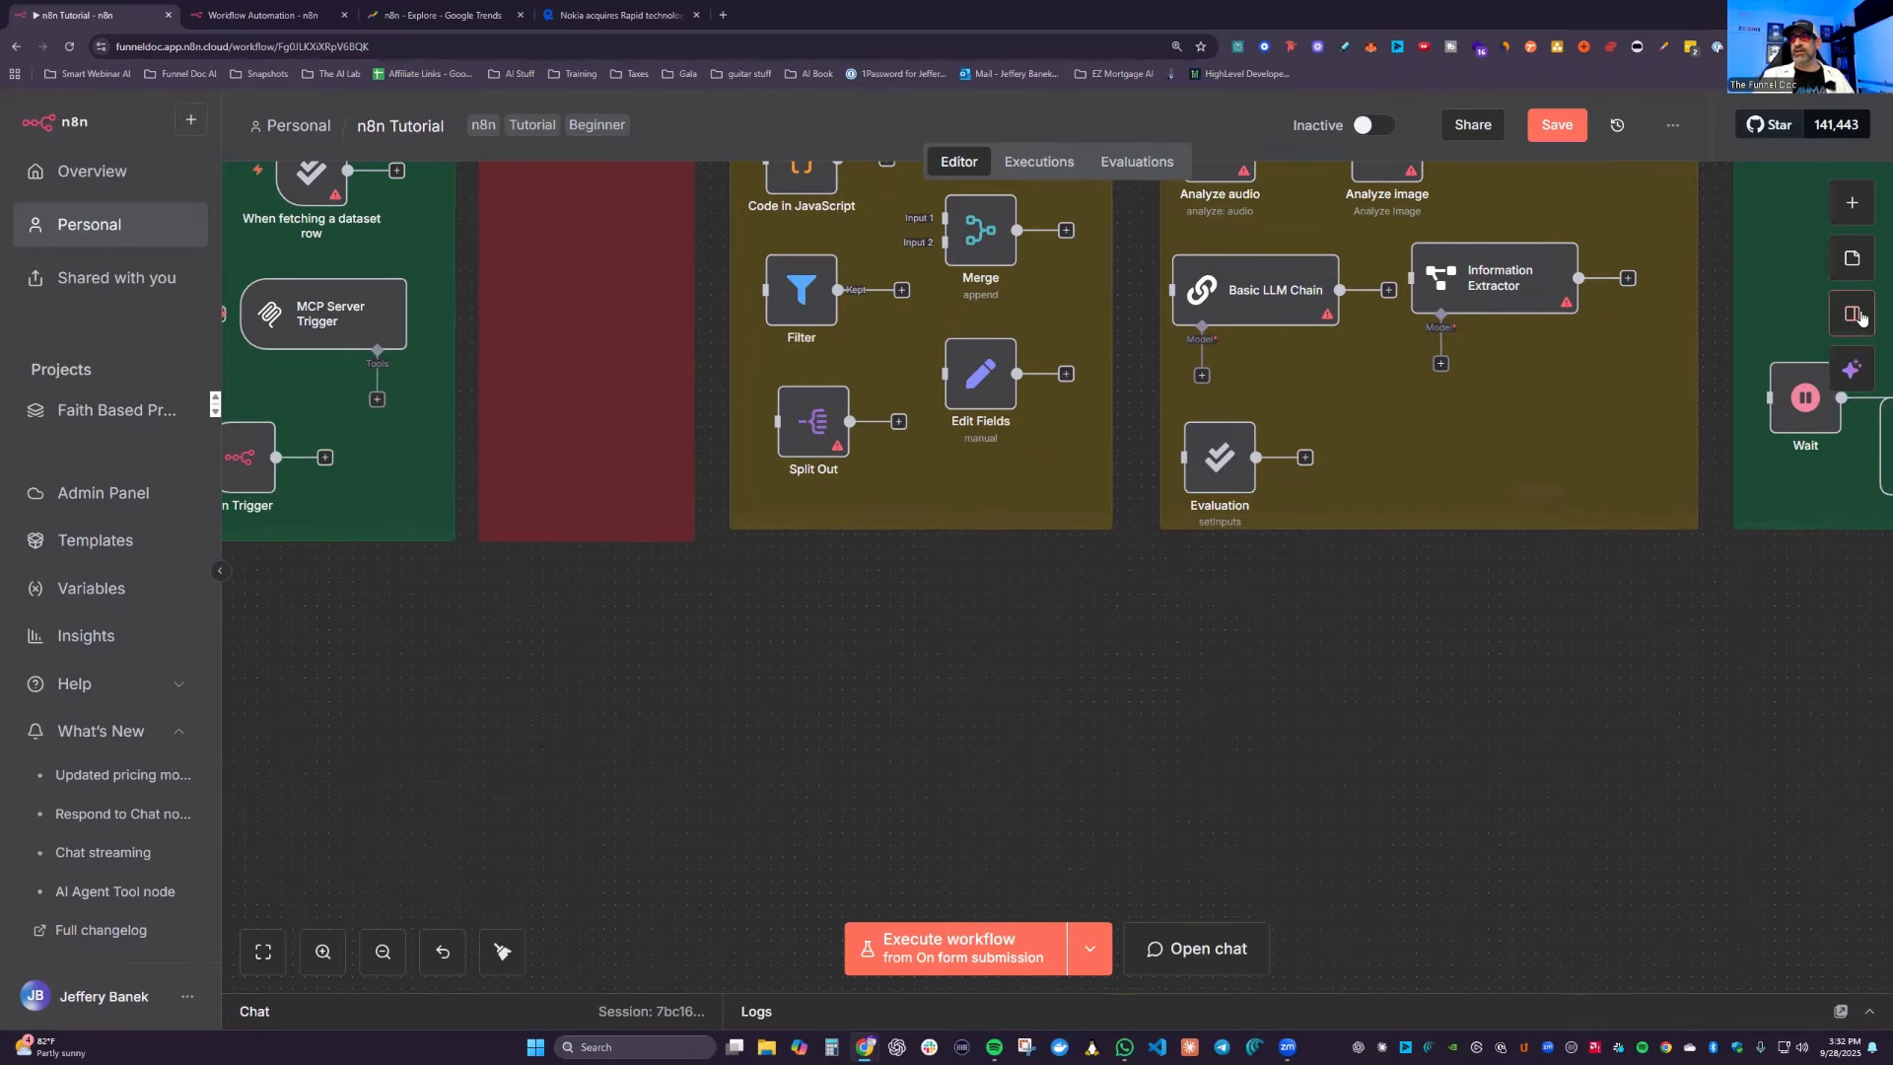
Step: Show the focus panel for node parameters, and open and close the AI Assistant
left_click(1852, 313)
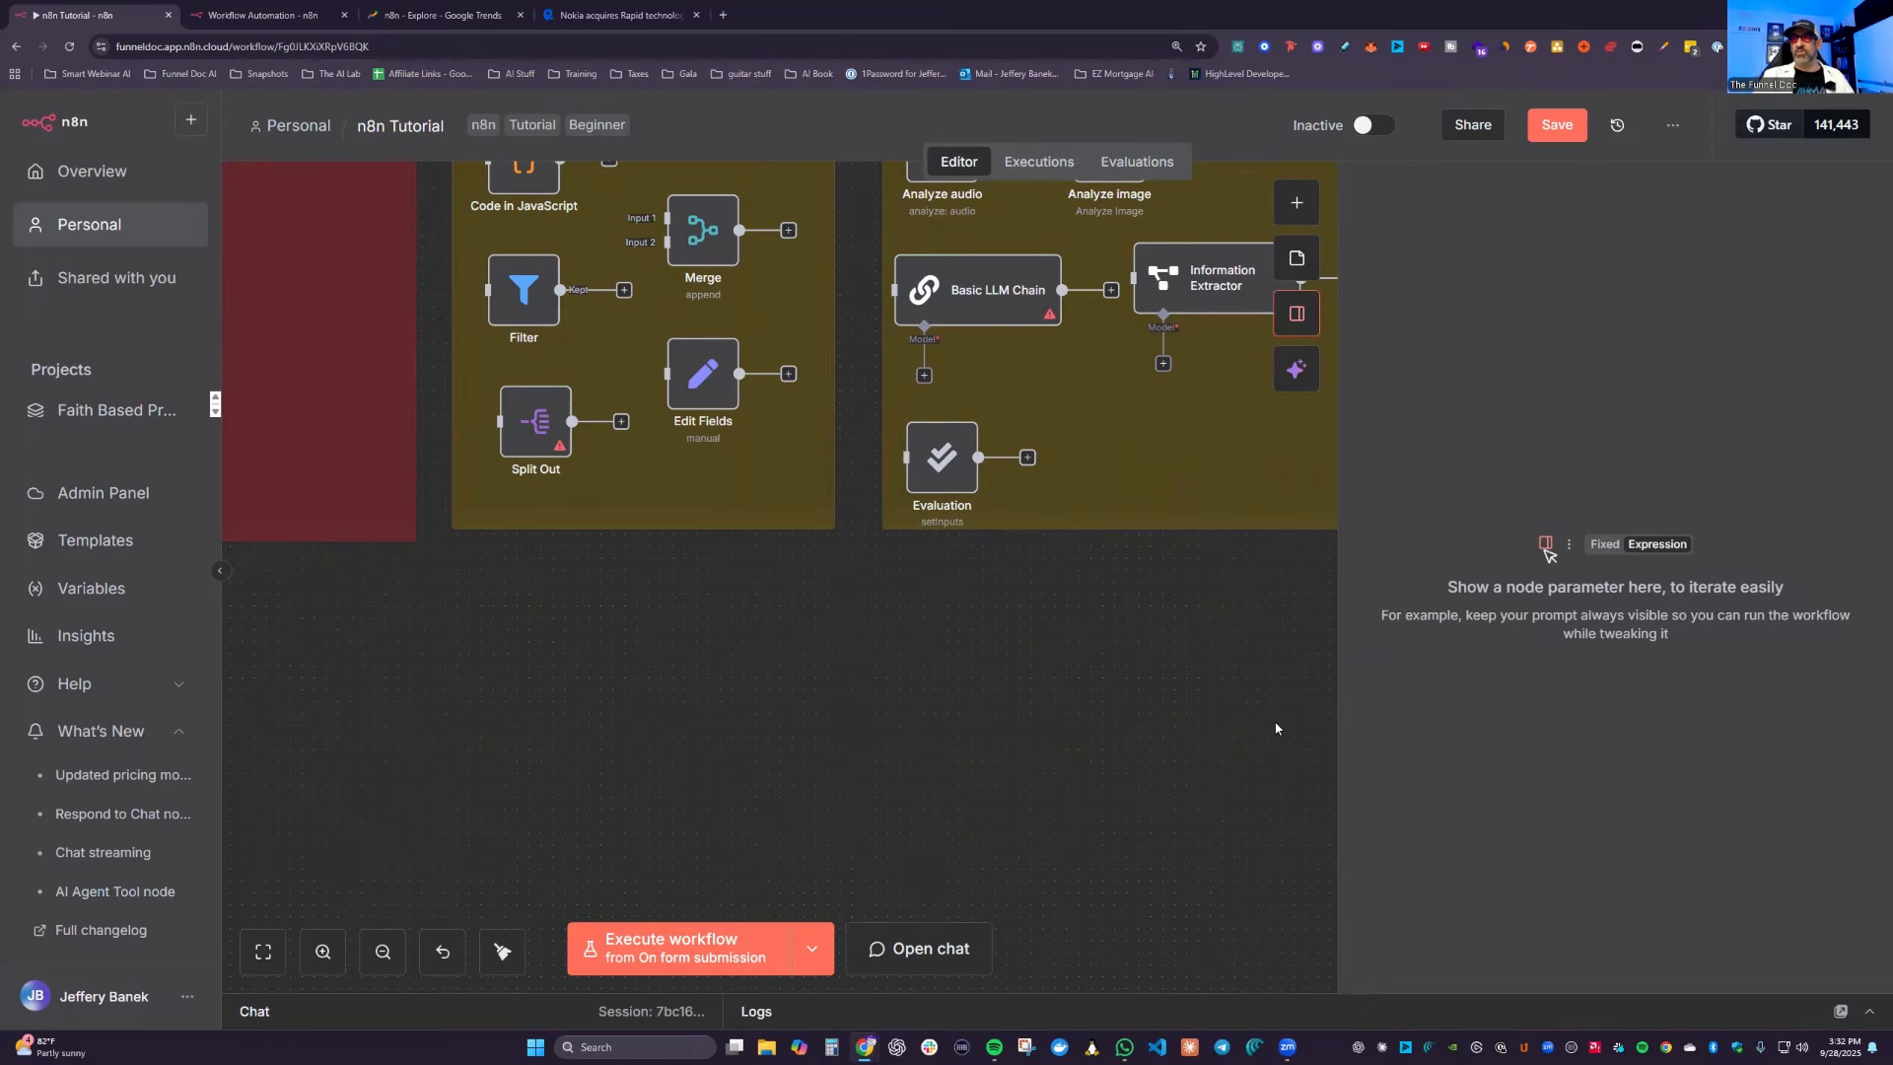
left_click(1297, 369)
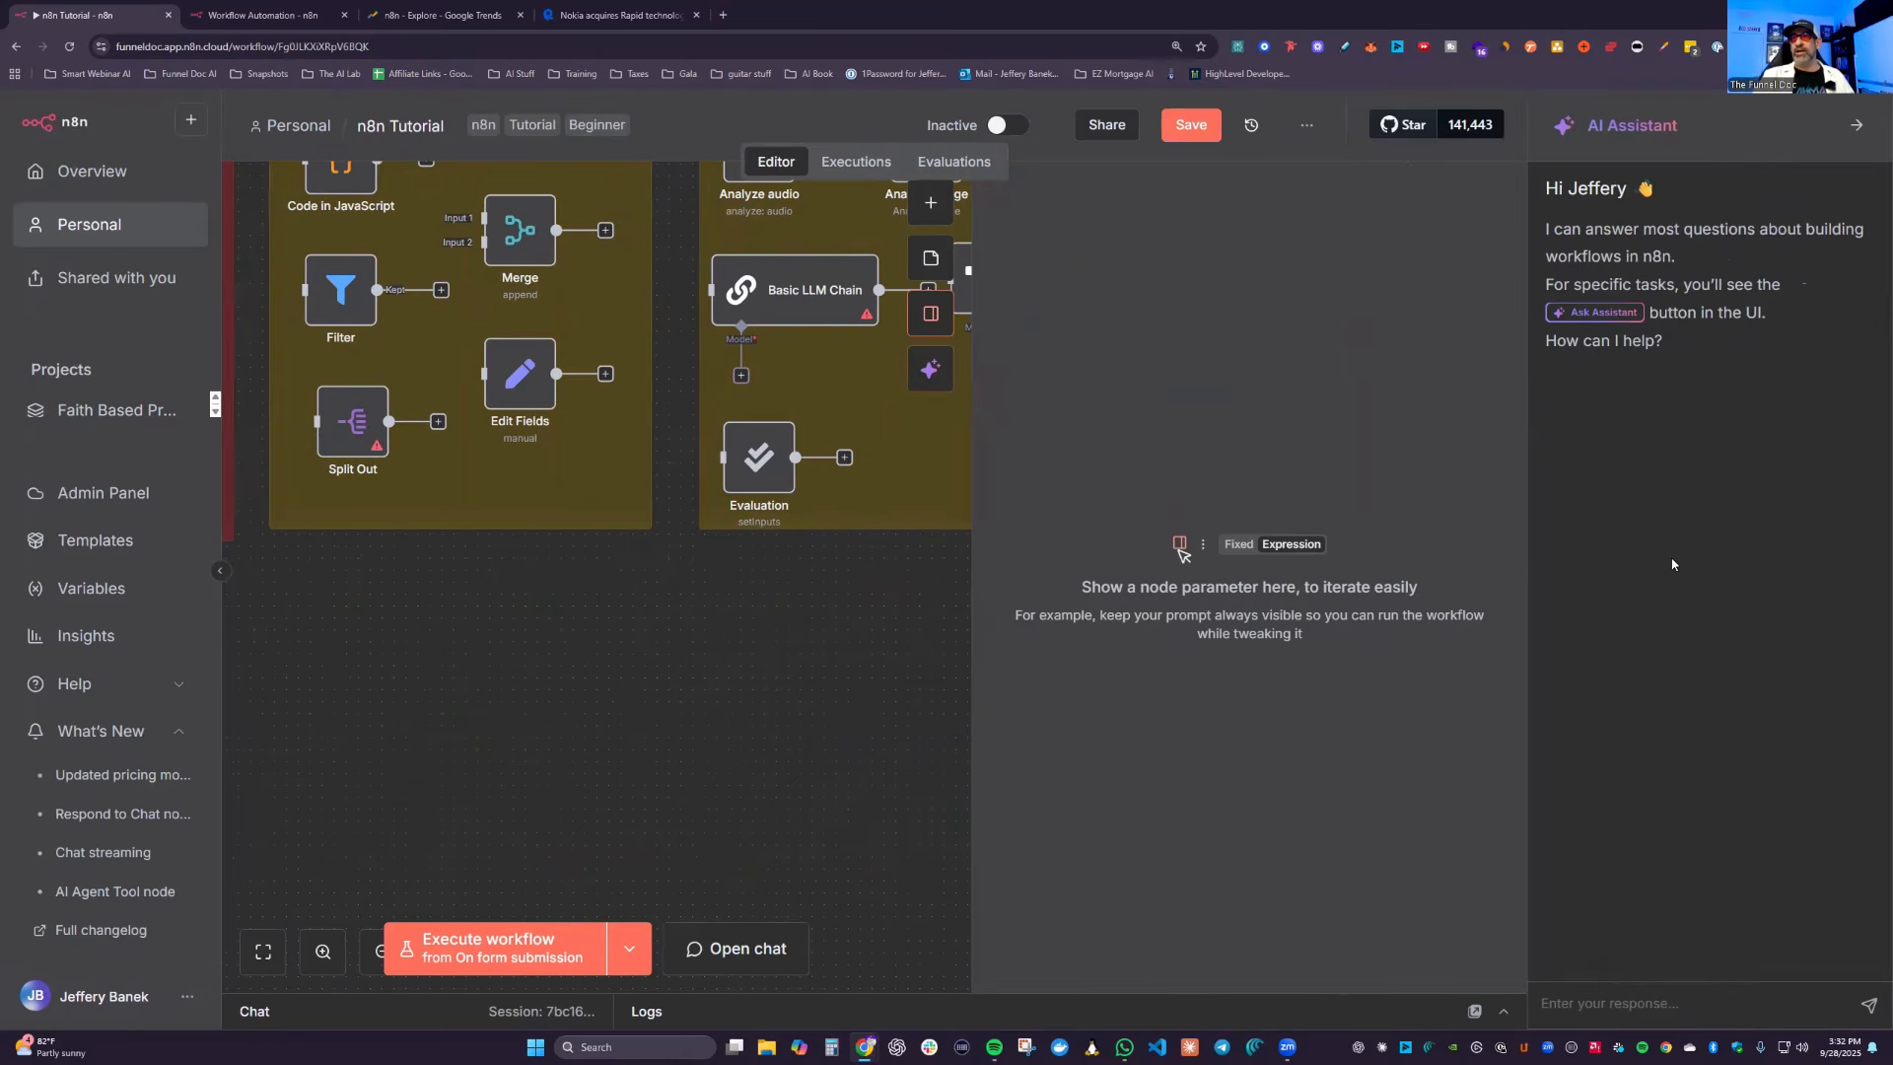
left_click(1858, 129)
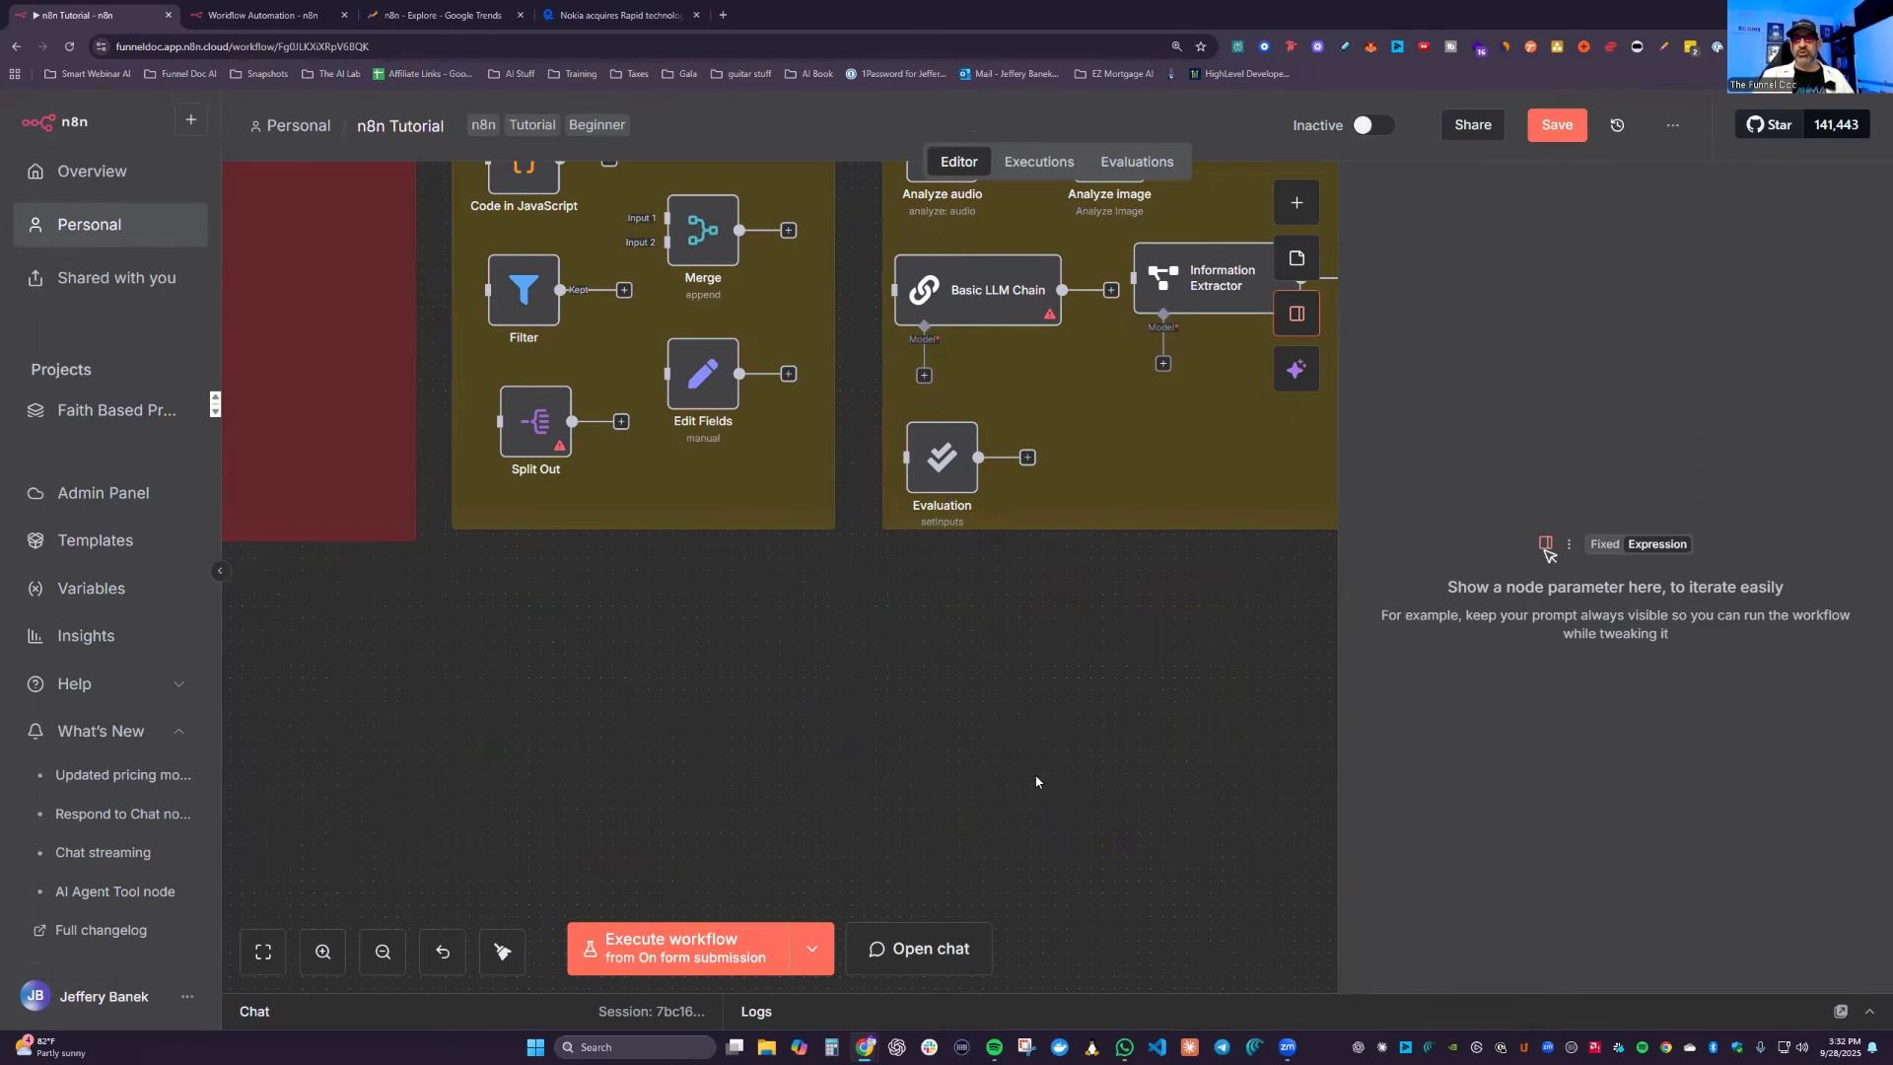
Step: Open the workflow chat, examine the log options and fit the entire workflow in view
left_click(902, 945)
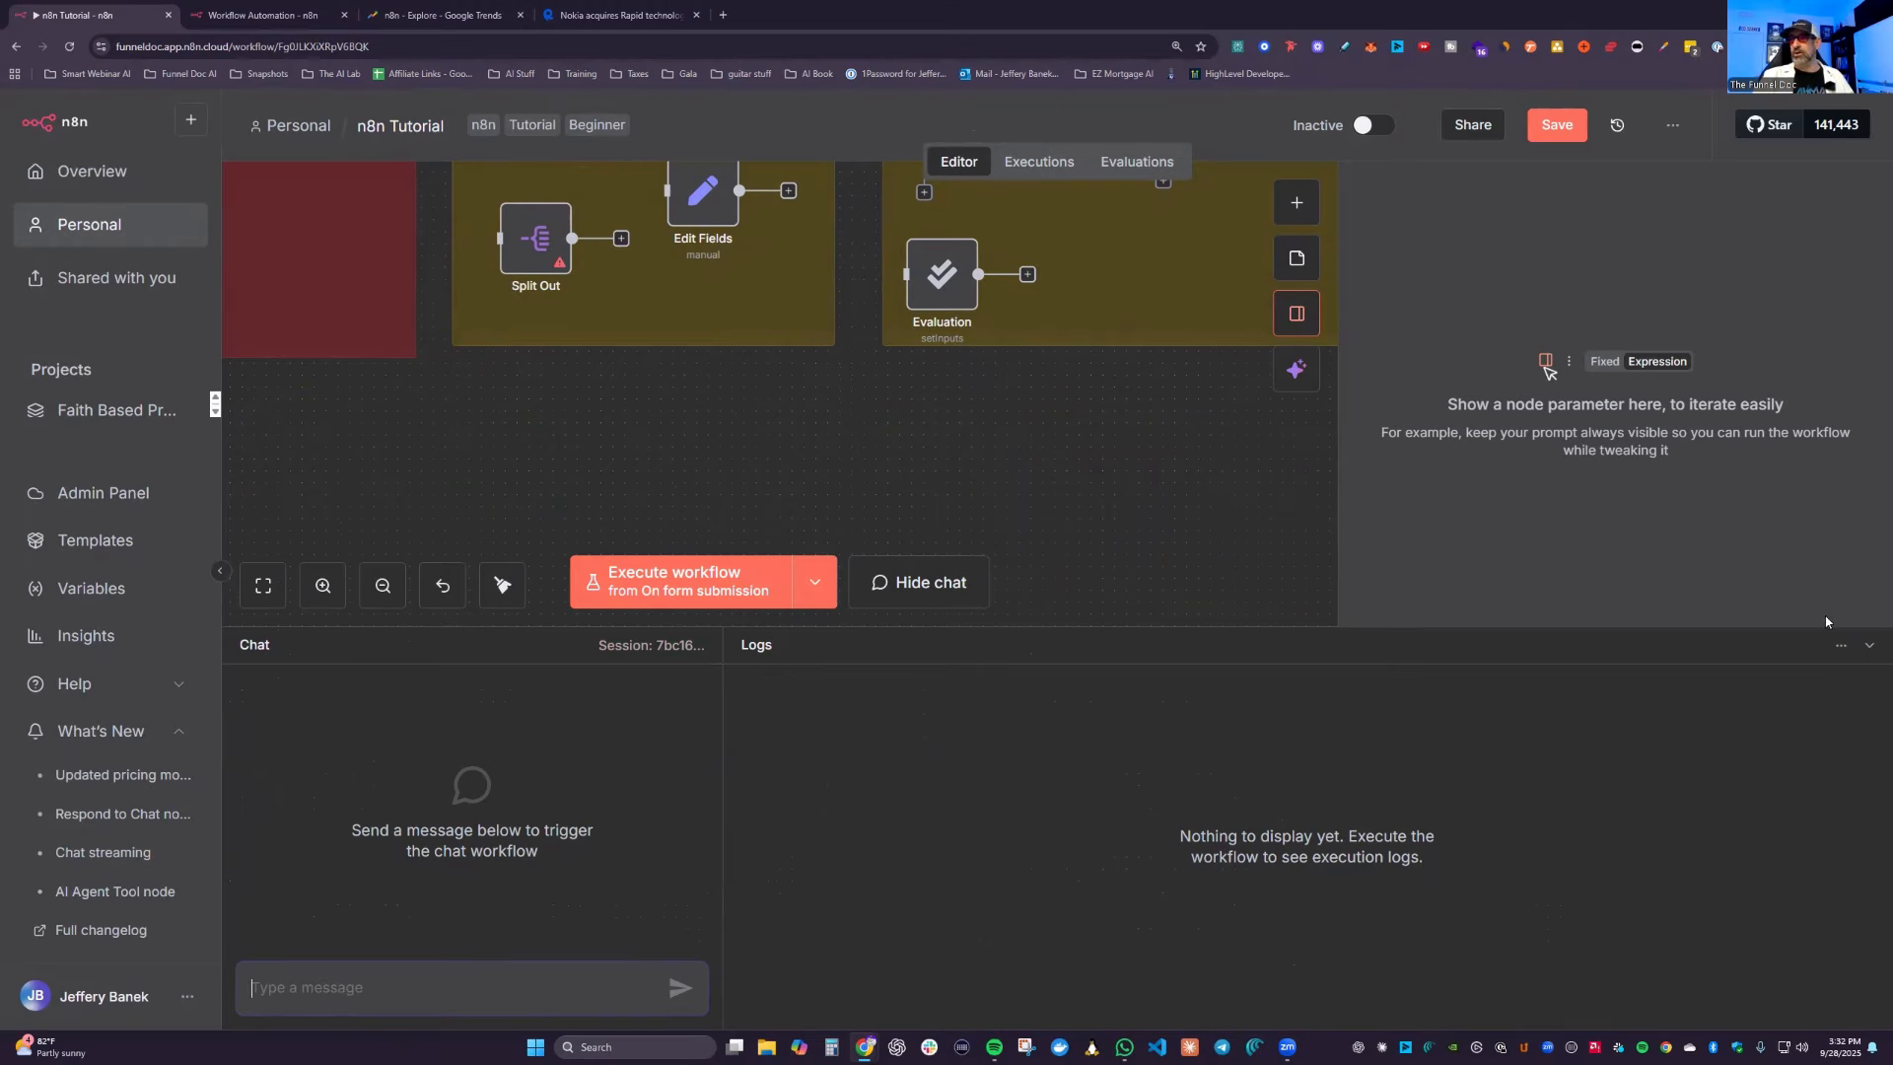
left_click(1839, 644)
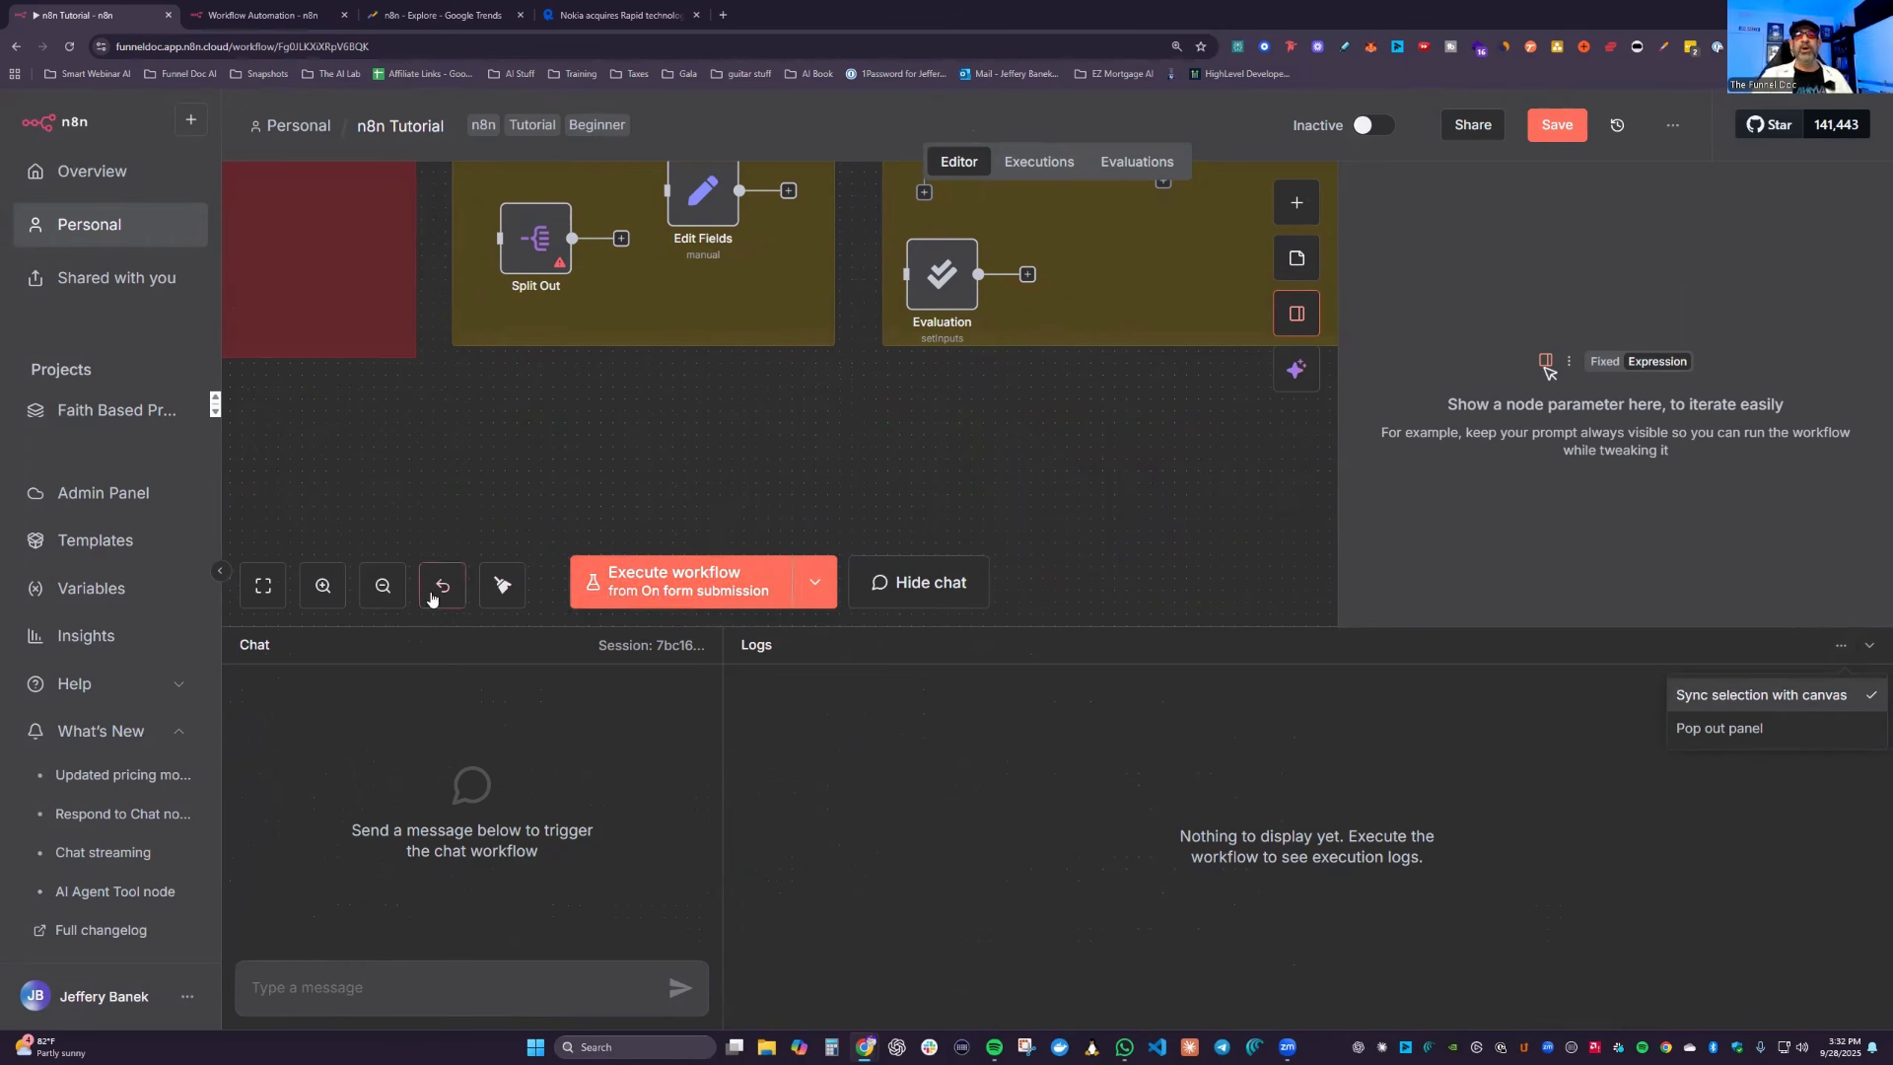
left_click(261, 586)
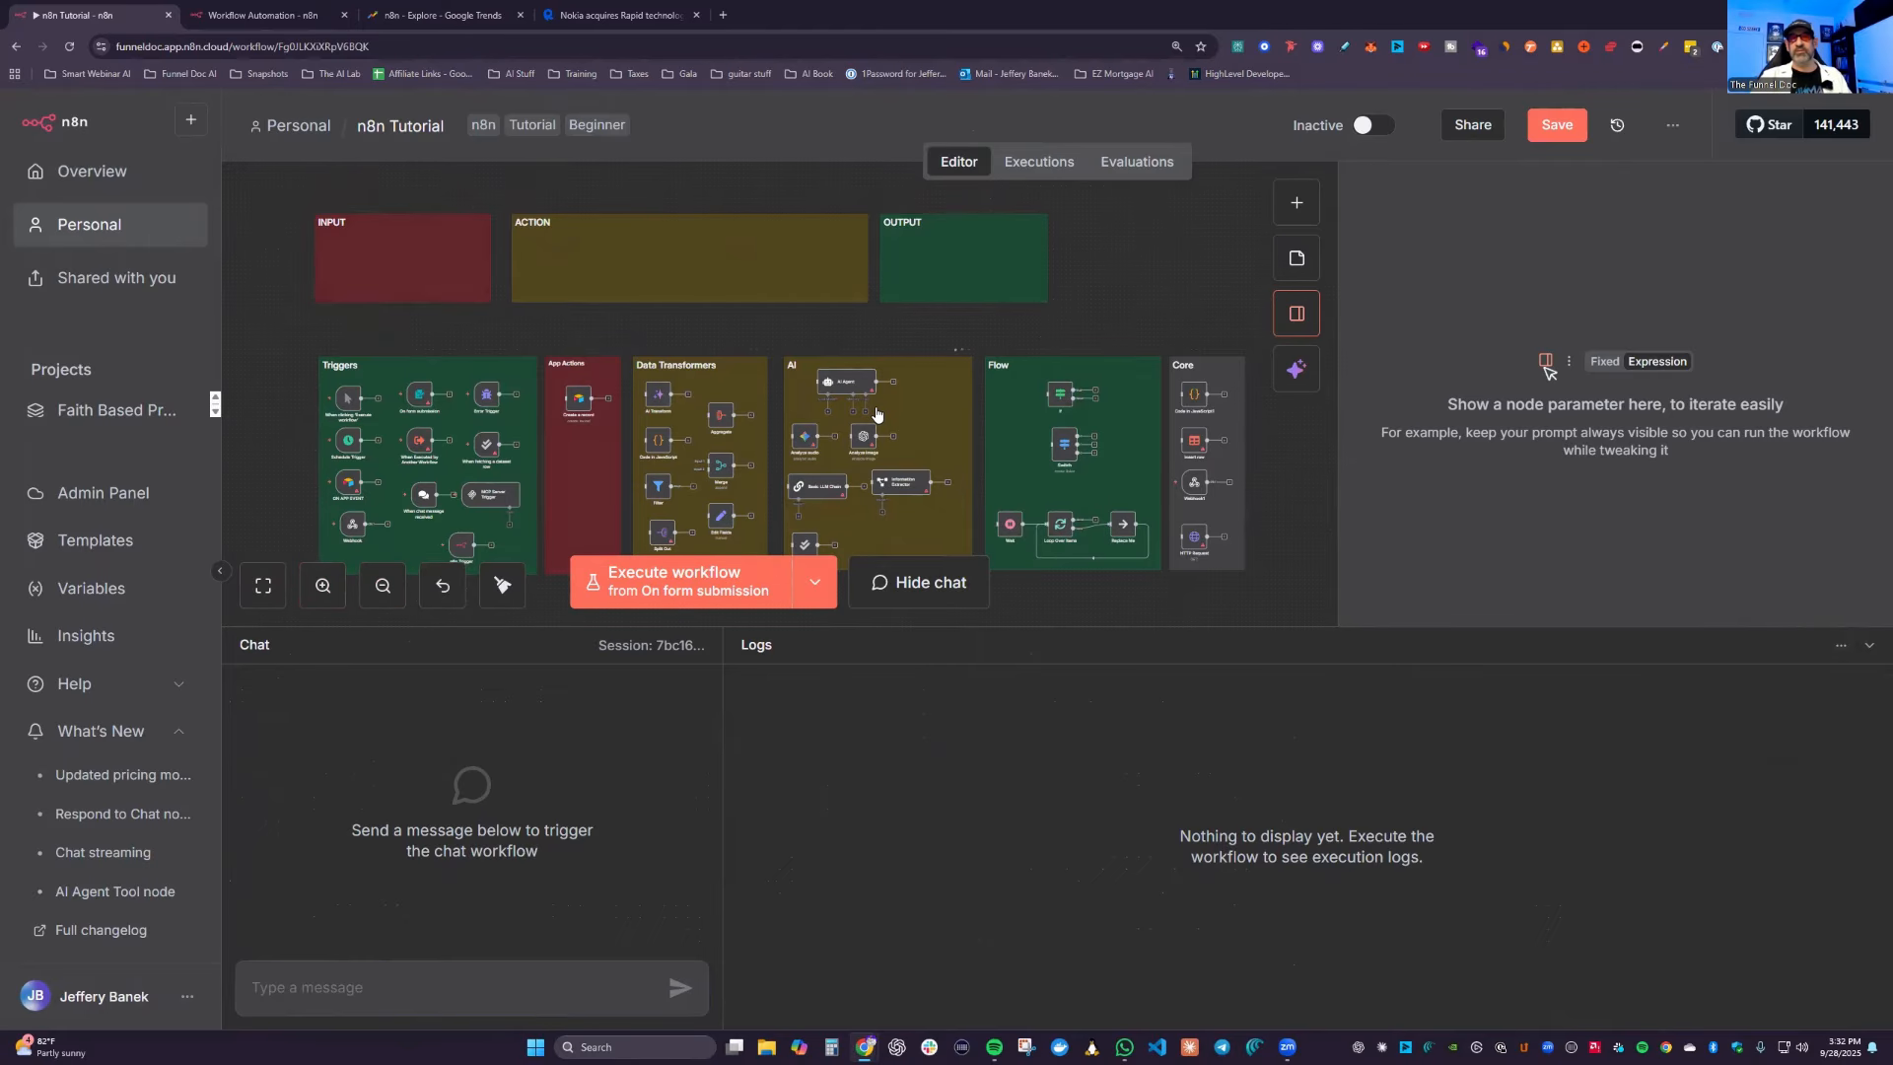
scroll(883, 436, "up", 2)
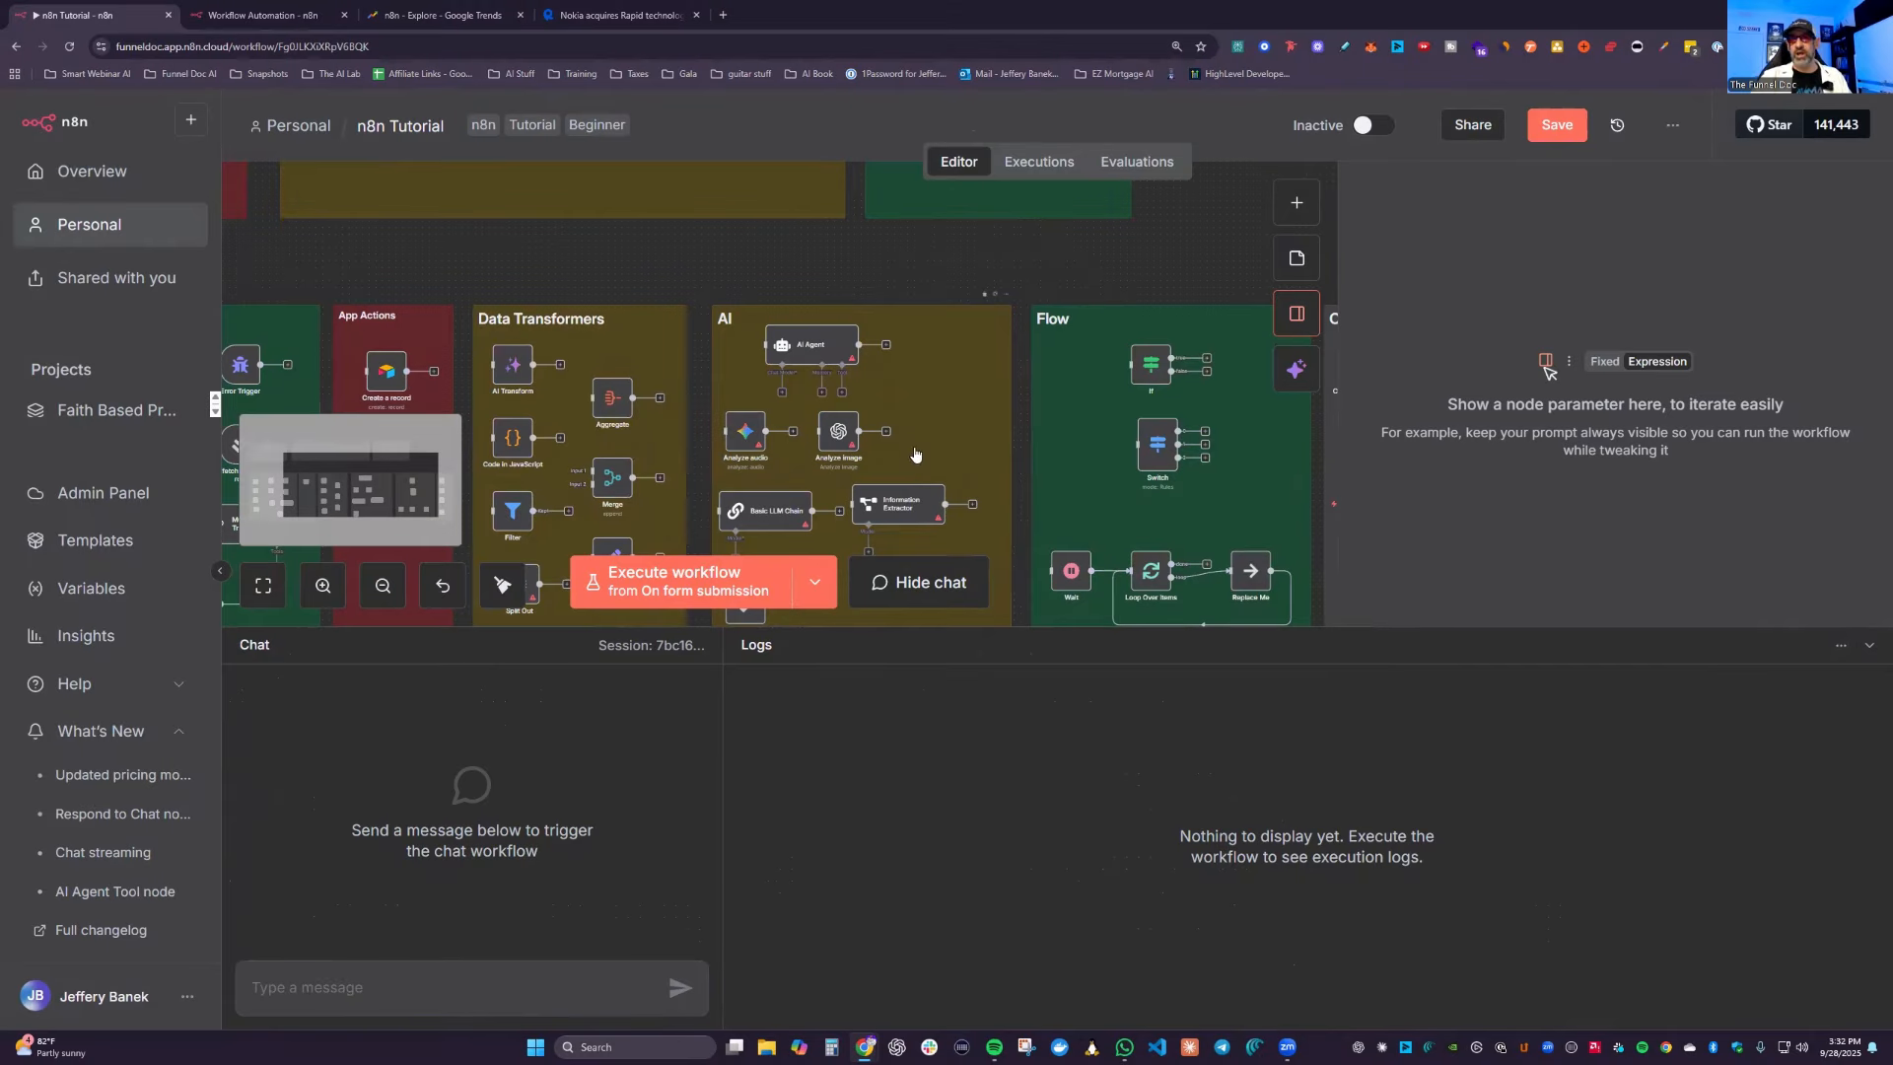
scroll(867, 609, "down", 1)
scroll(867, 613, "up", 5)
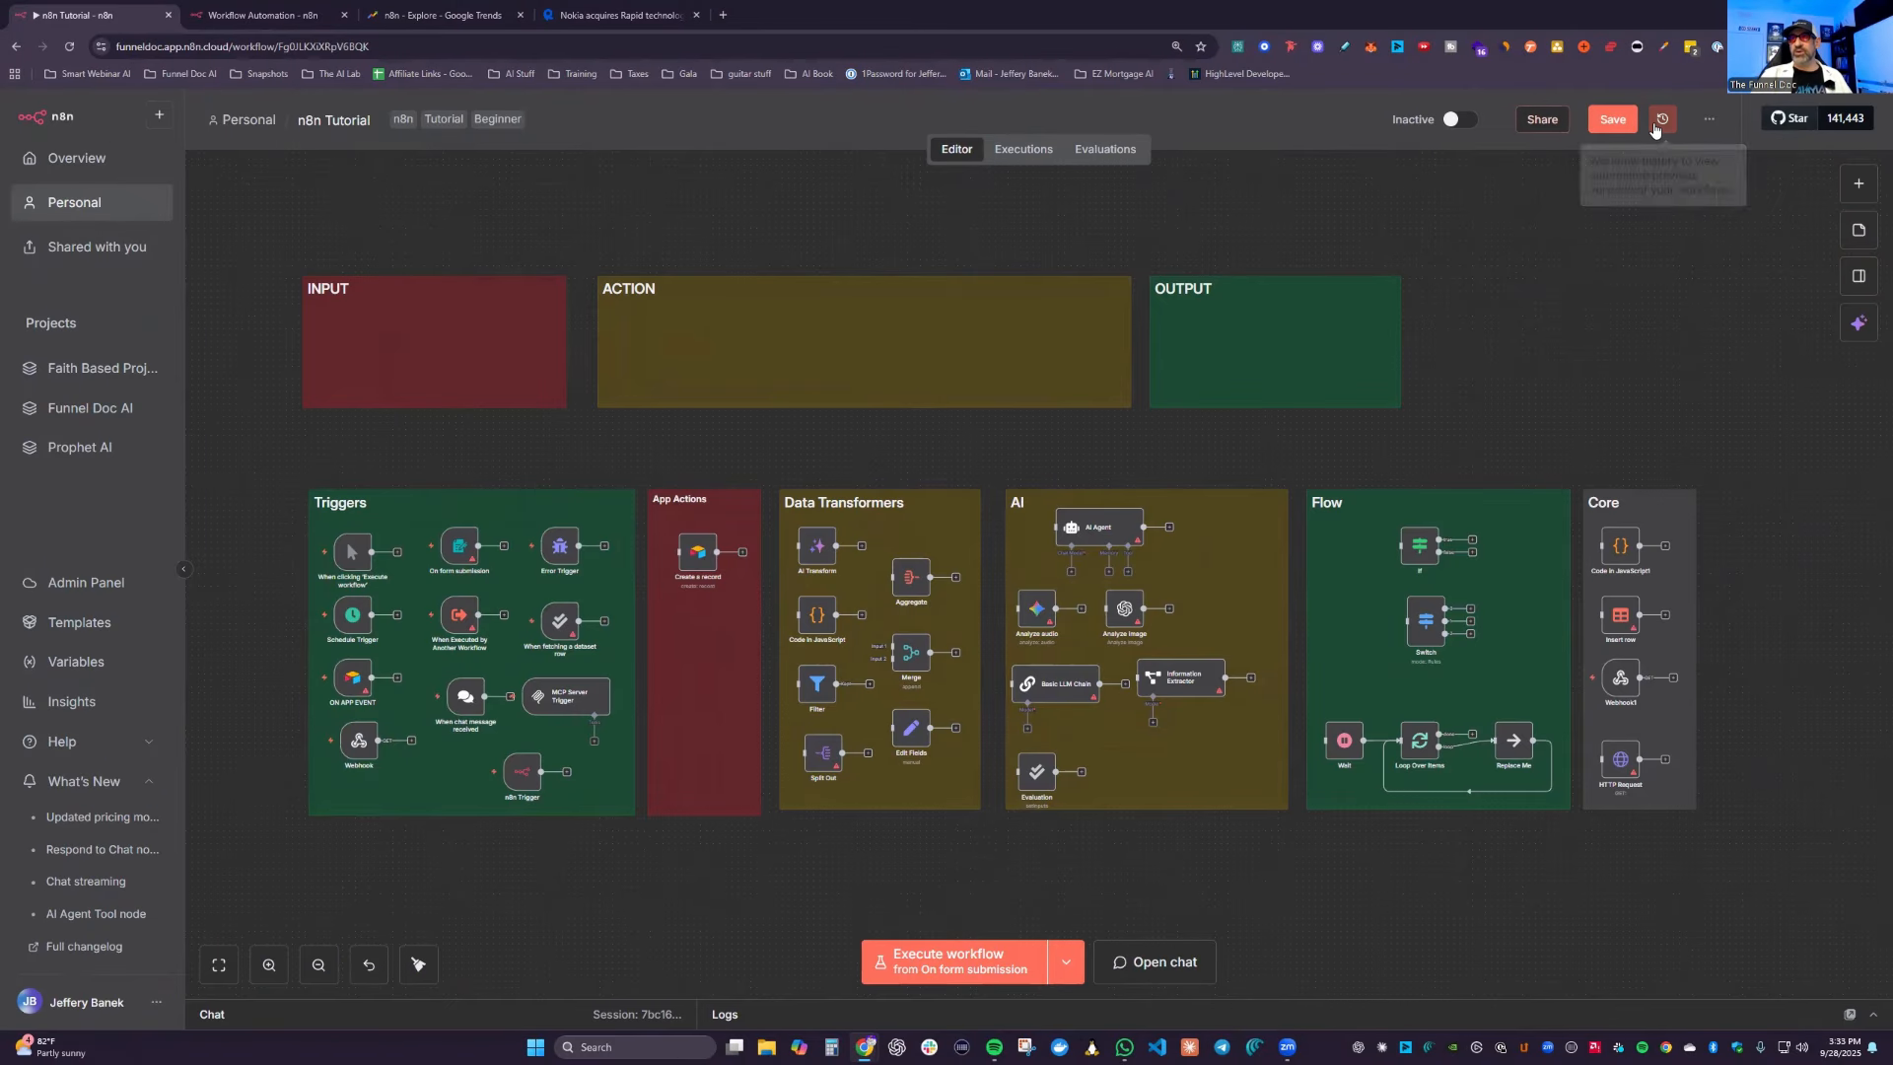
Step: Review the workflow's additional actions and its sharing settings, and close them without adding users
left_click(1710, 119)
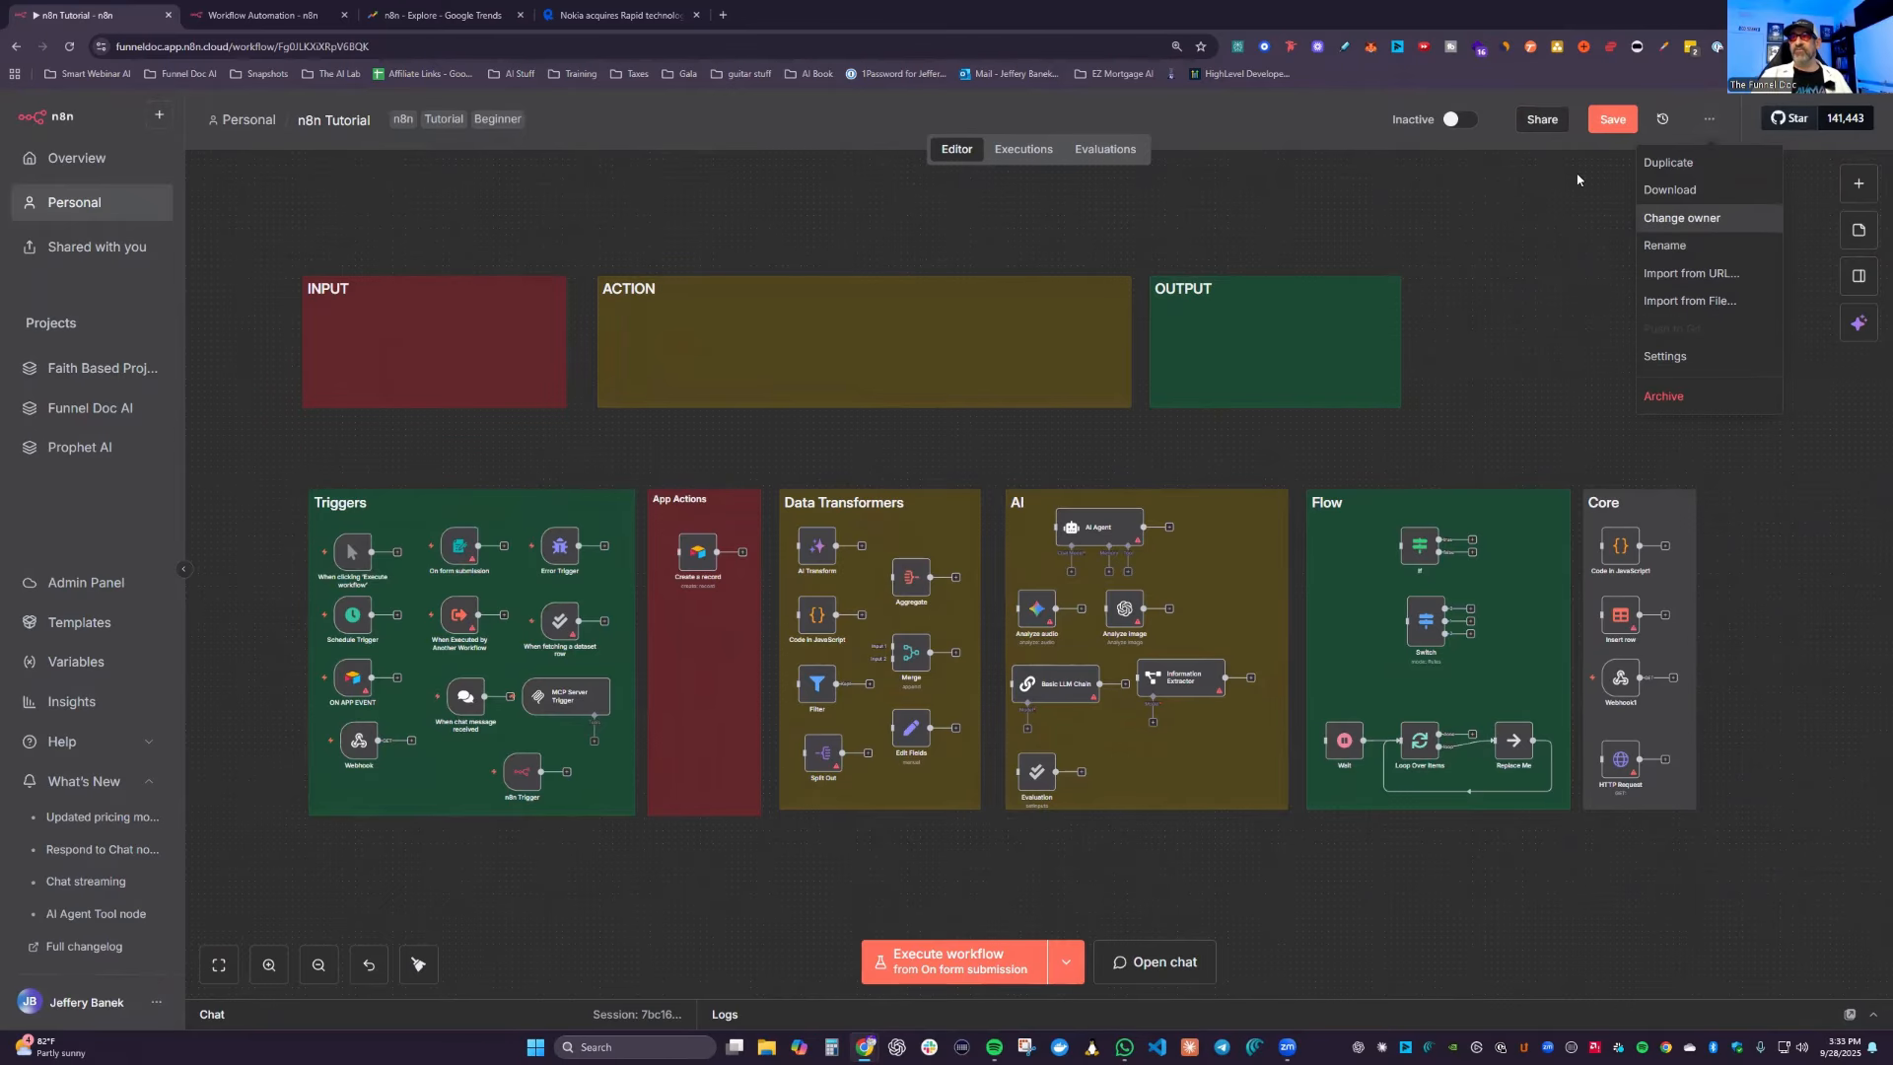
left_click(1546, 123)
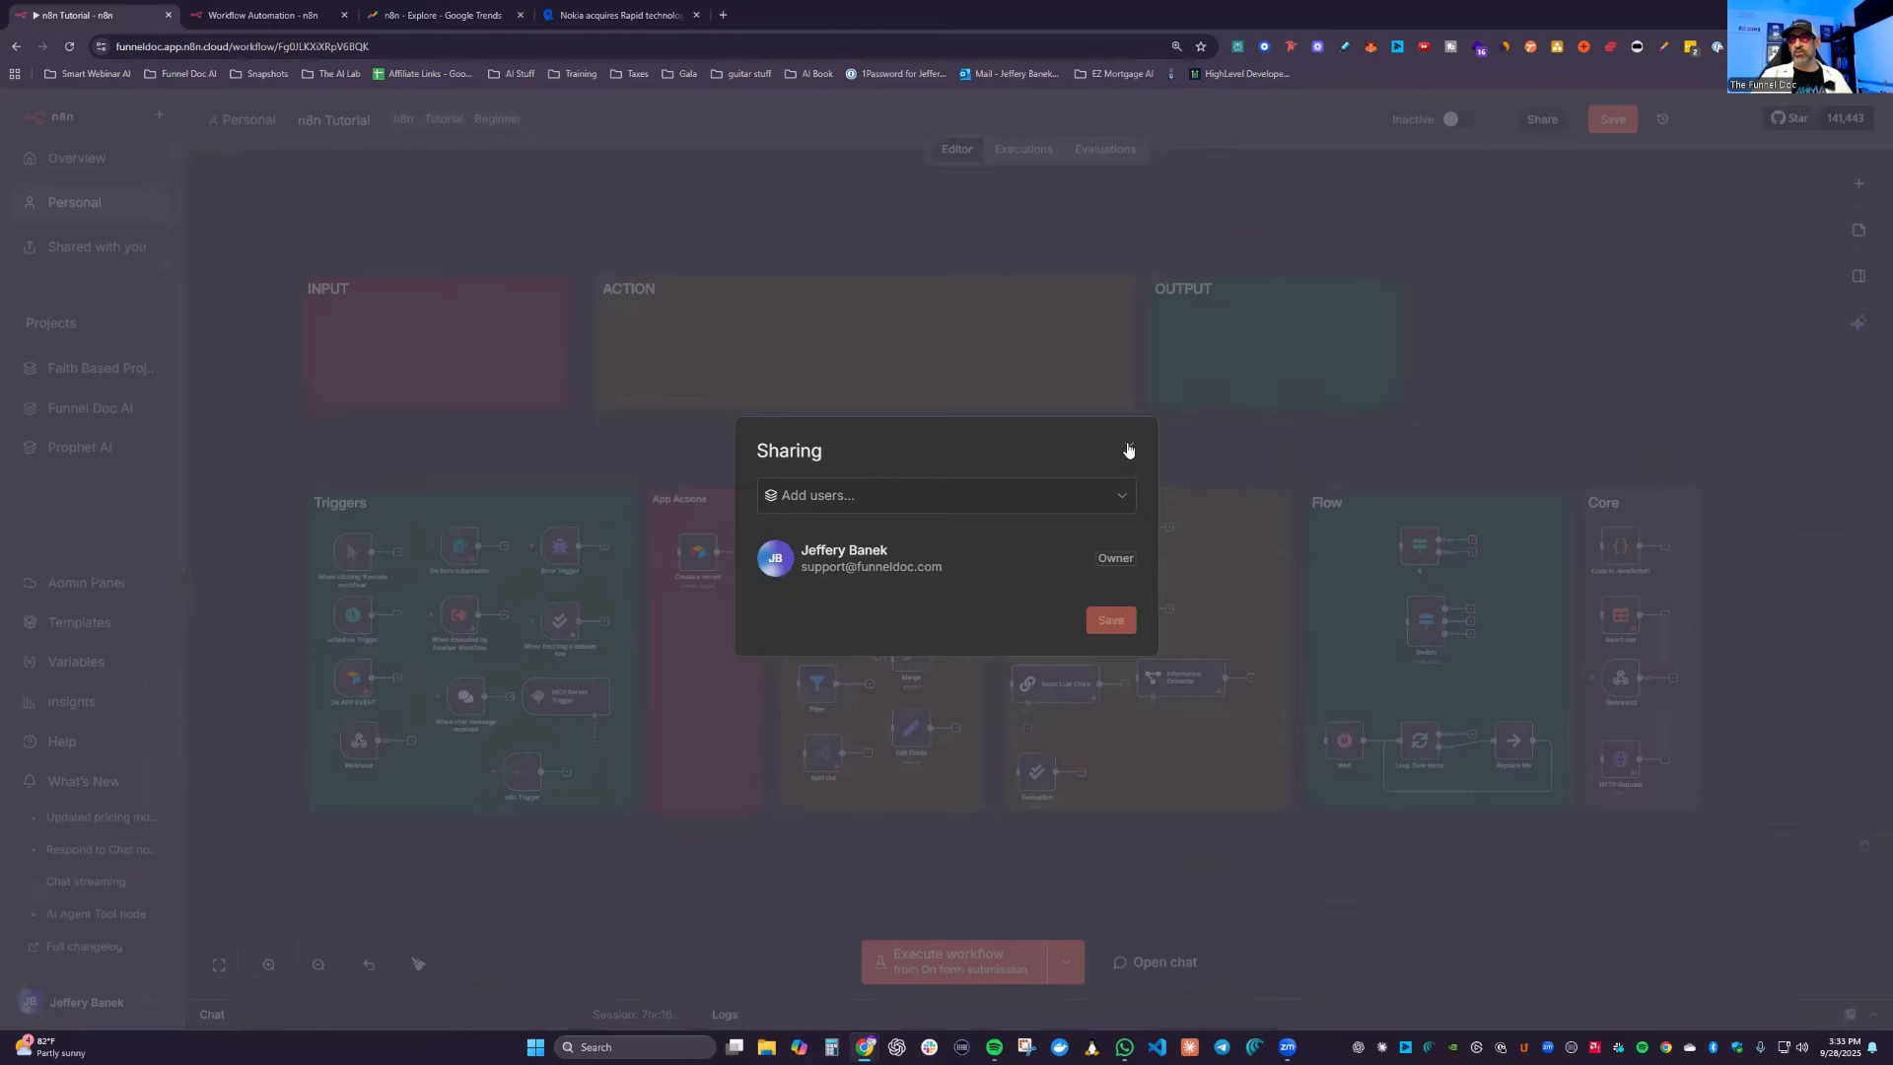
left_click(1128, 436)
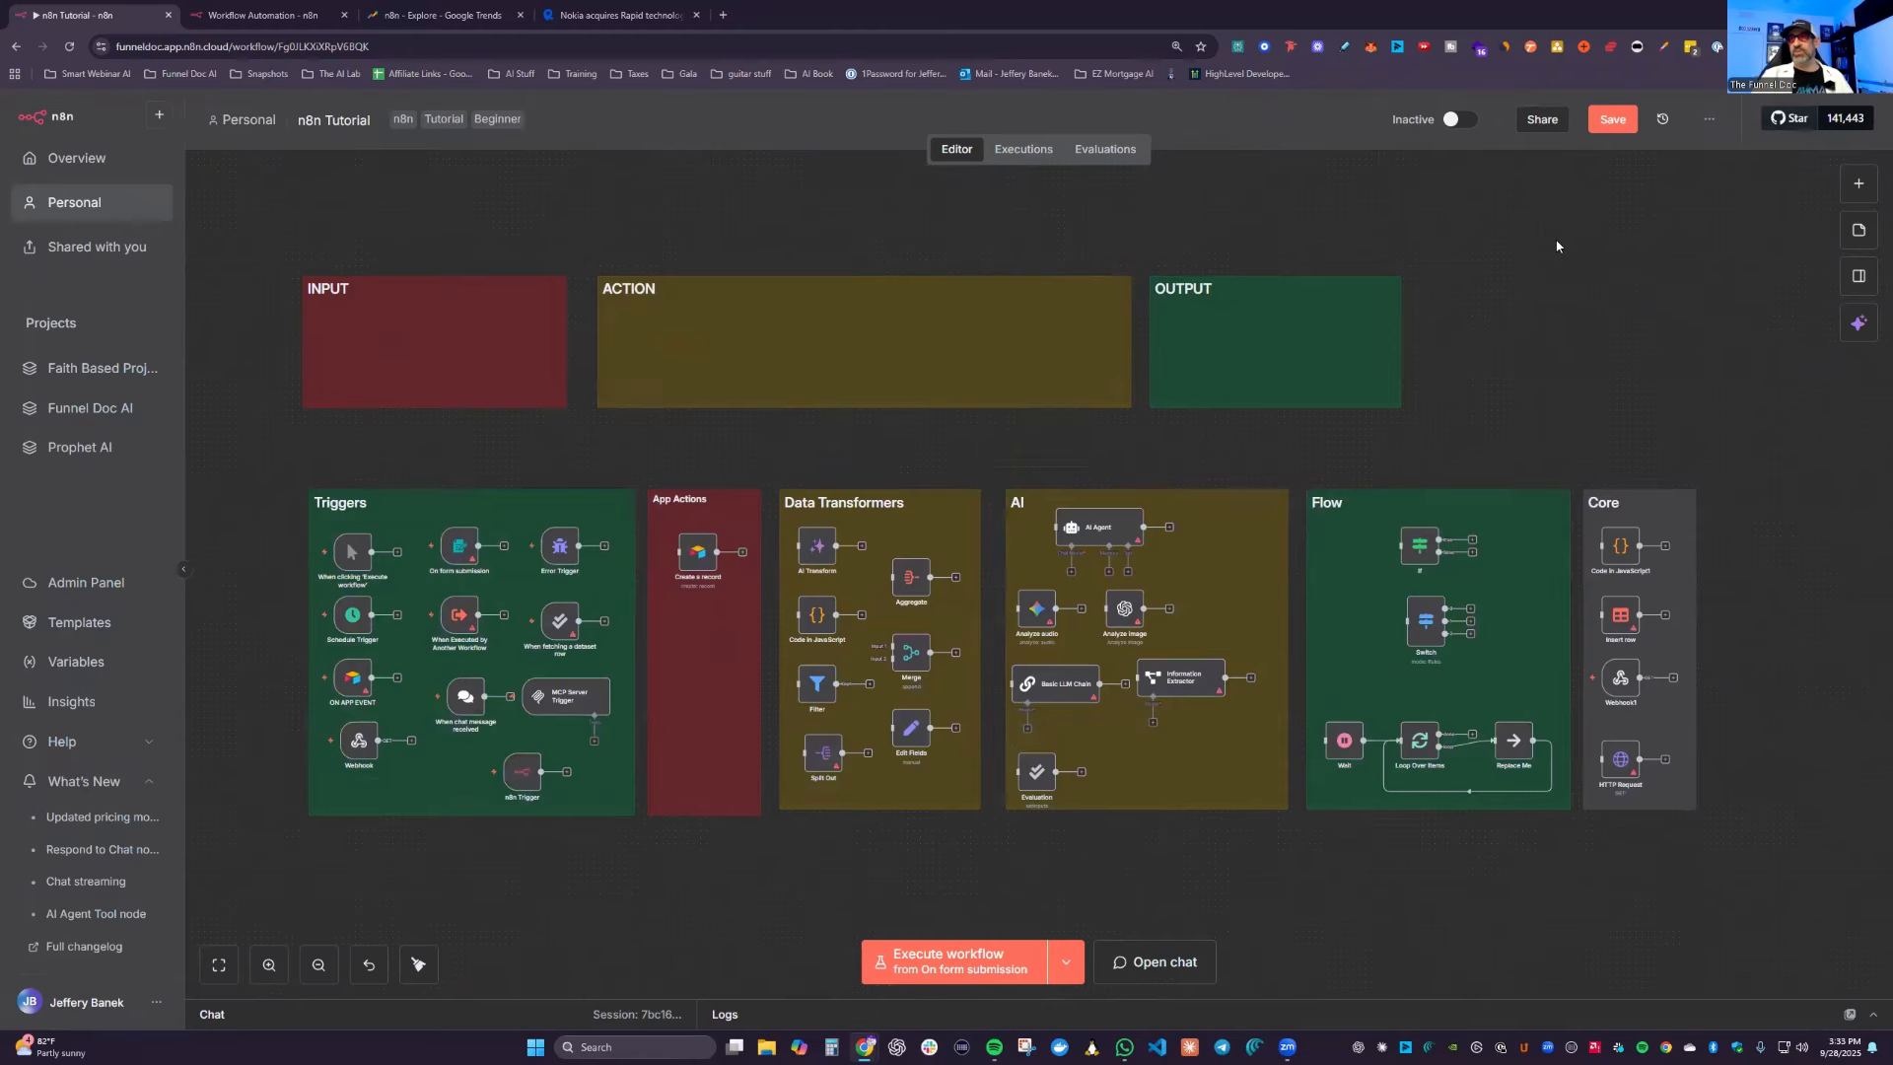
Step: Download the n8n Tutorial workflow and examine its exported JSON code in the text editor
left_click(1709, 119)
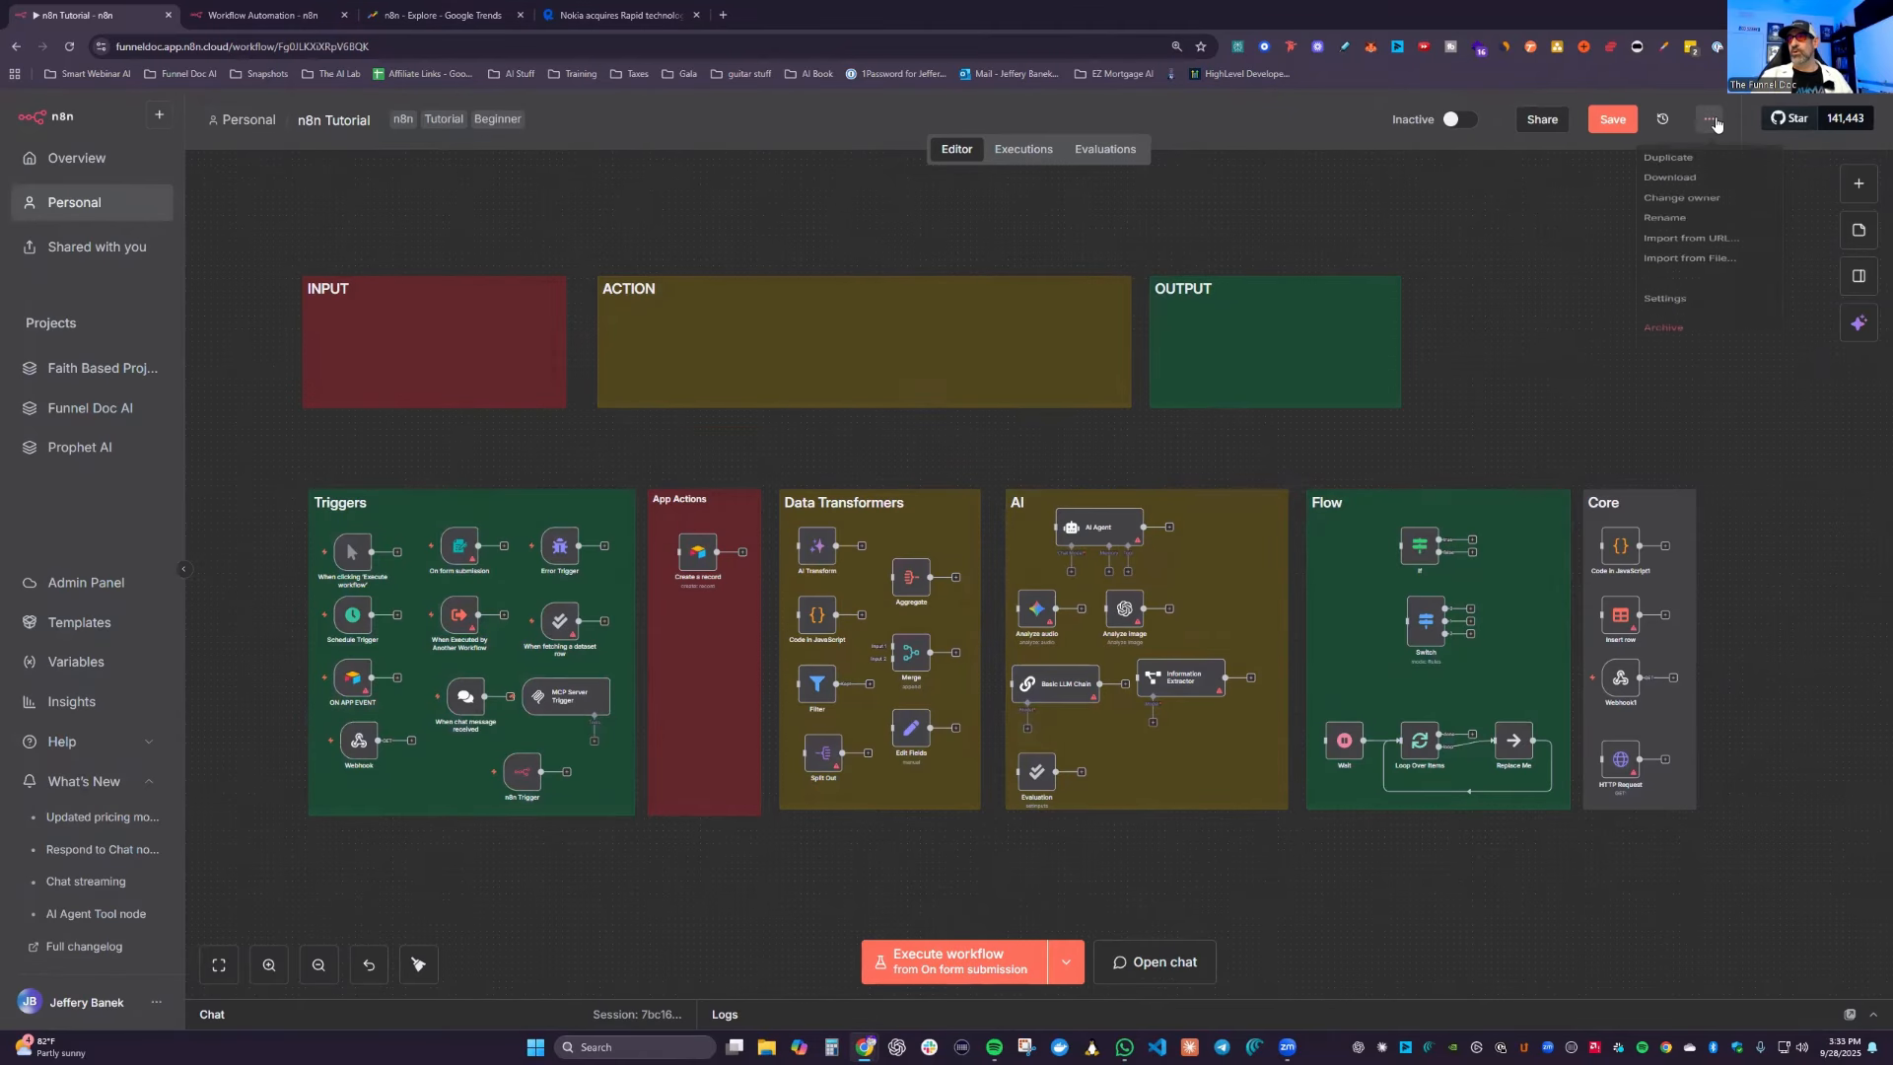
left_click(1670, 190)
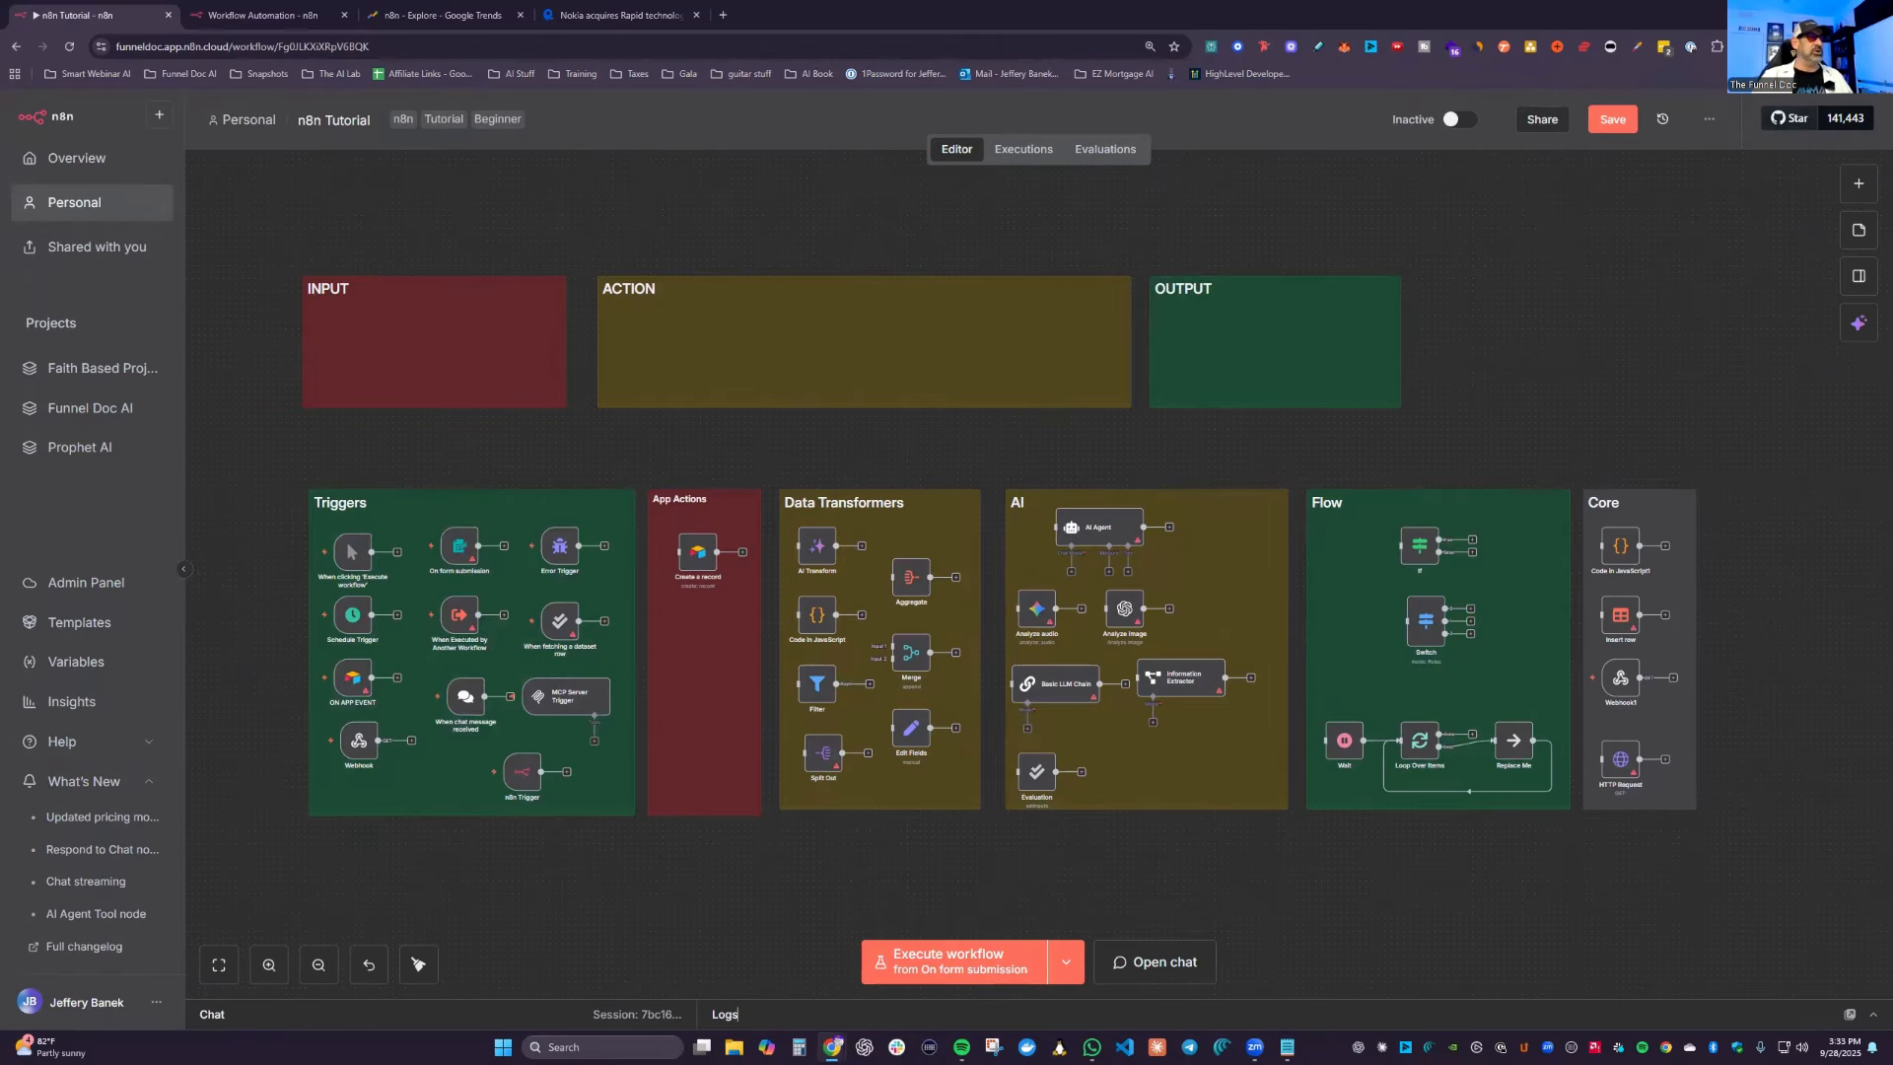
left_click(1287, 1047)
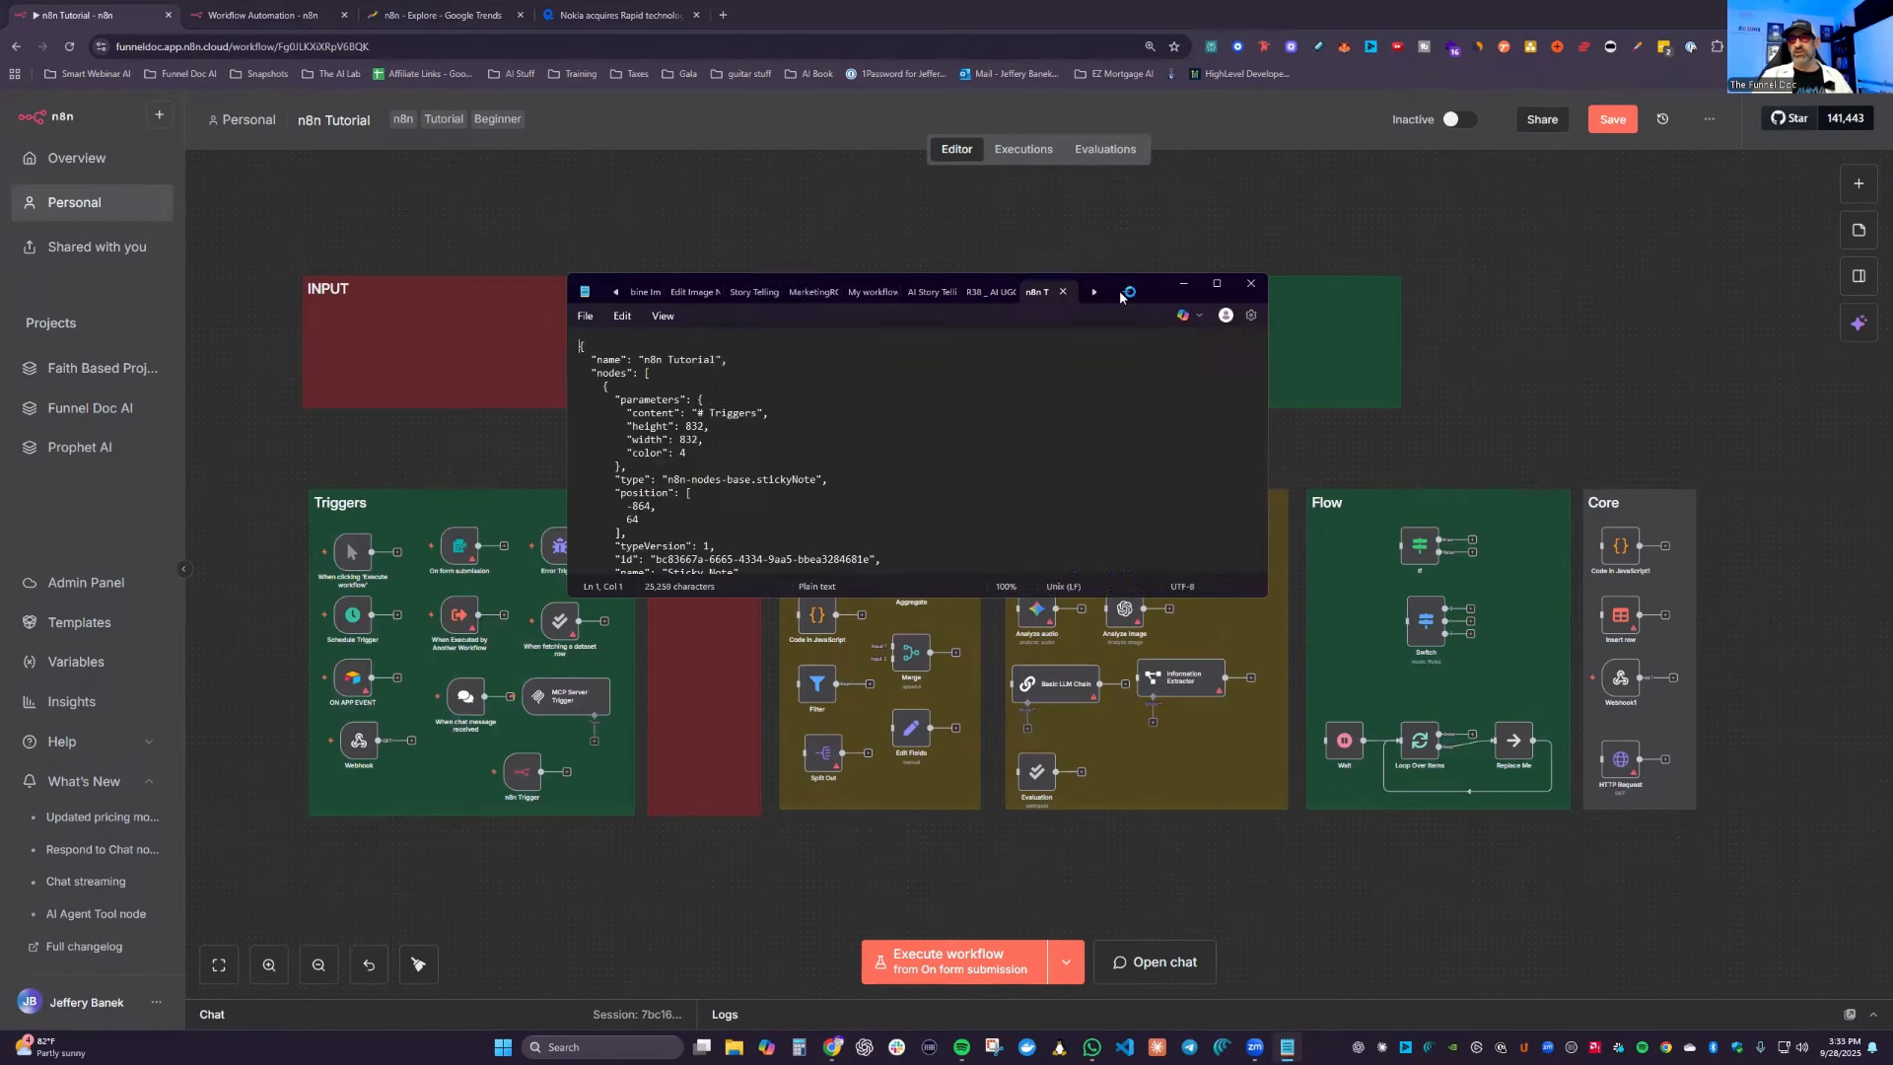
scroll(950, 439, "down", 10)
scroll(951, 439, "down", 6)
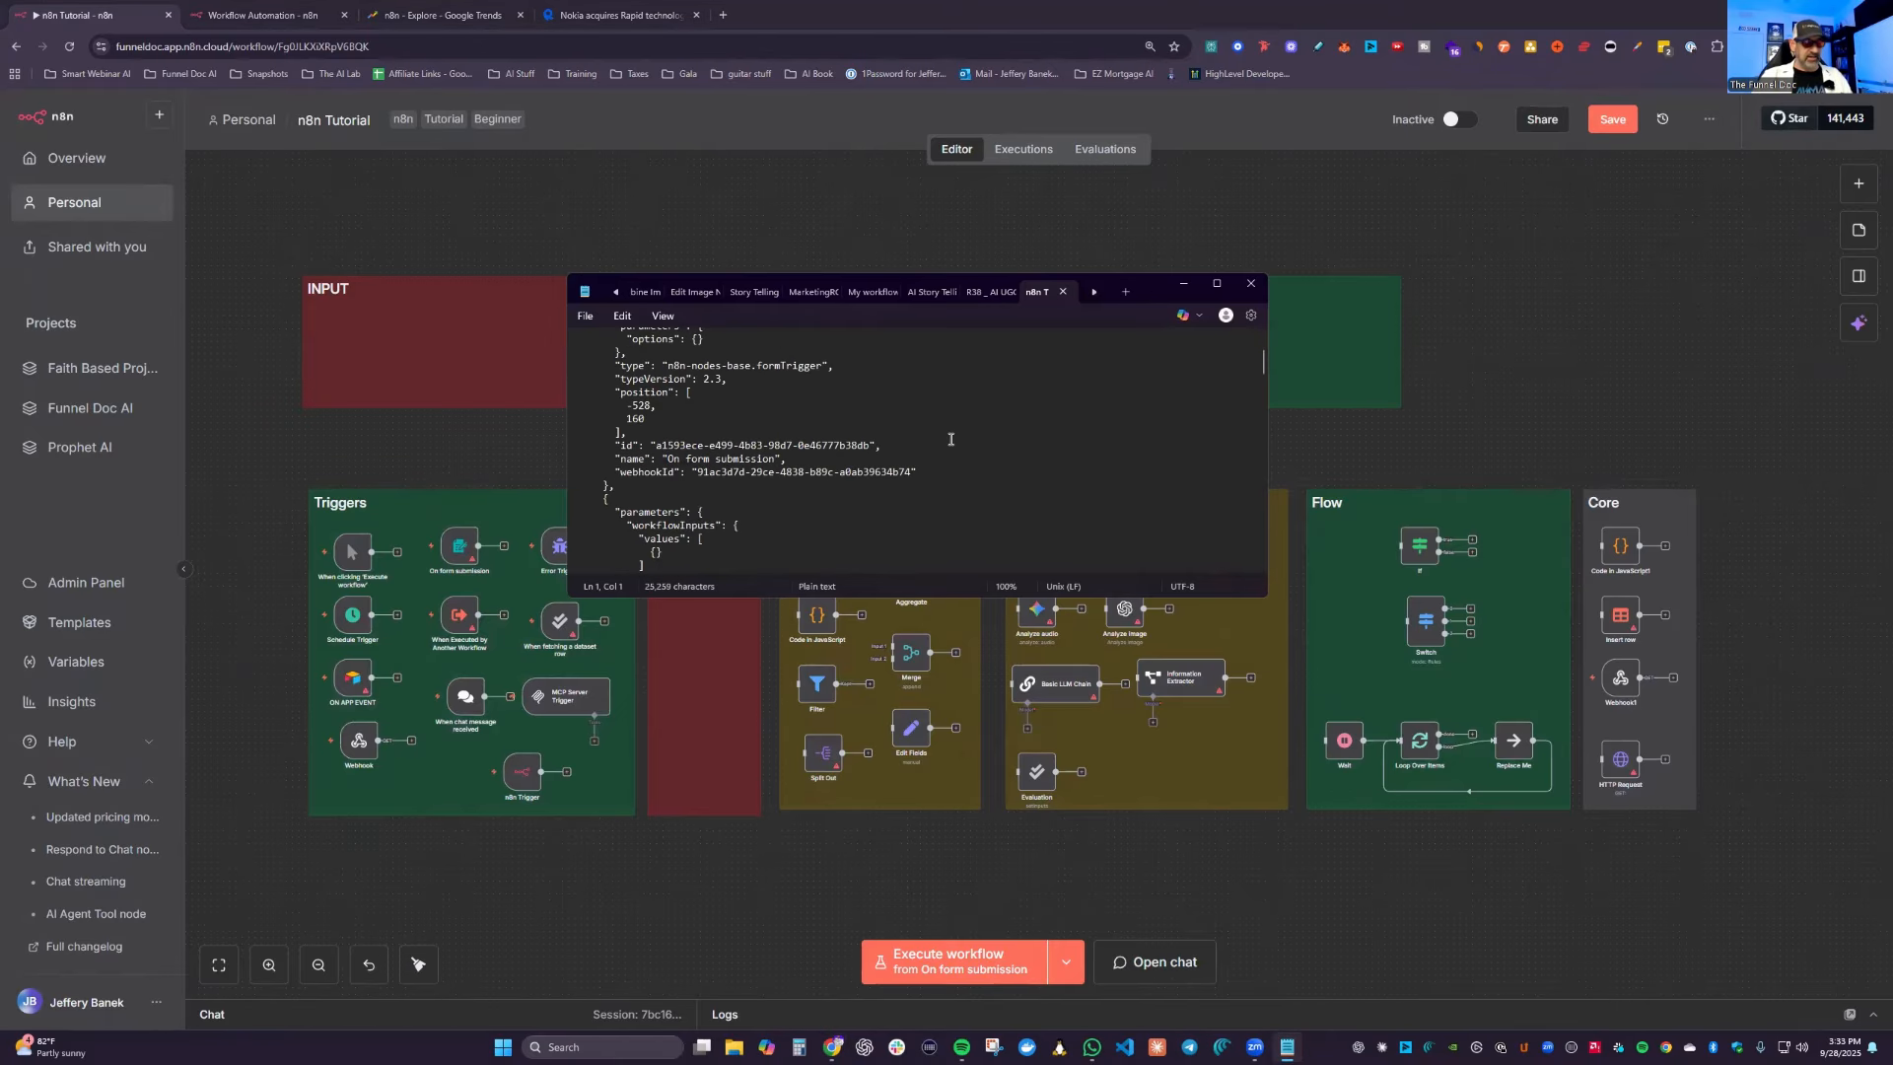
Step: Copy the complete JSON code and paste it onto the empty canvas of My workflow 34, then review the pasted notes and nodes
key("ctrl+a")
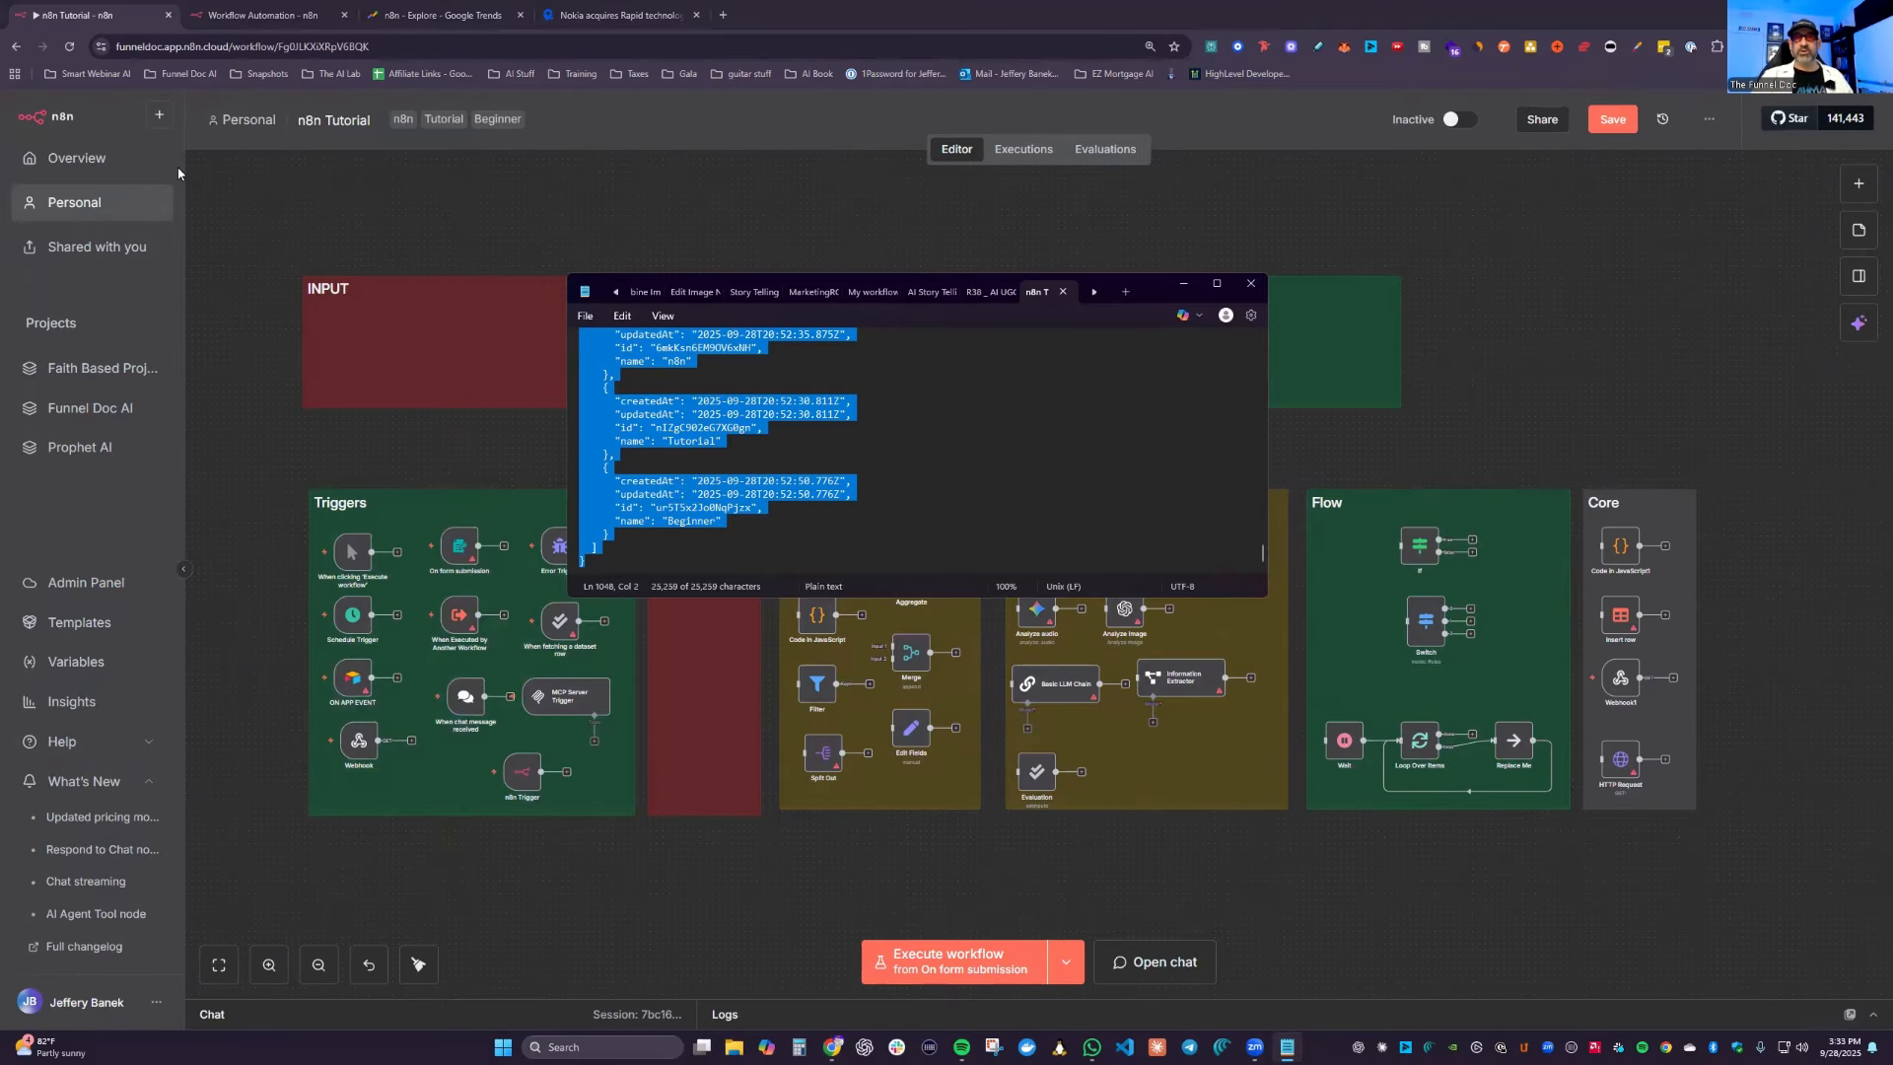
right_click(248, 123)
left_click(253, 12)
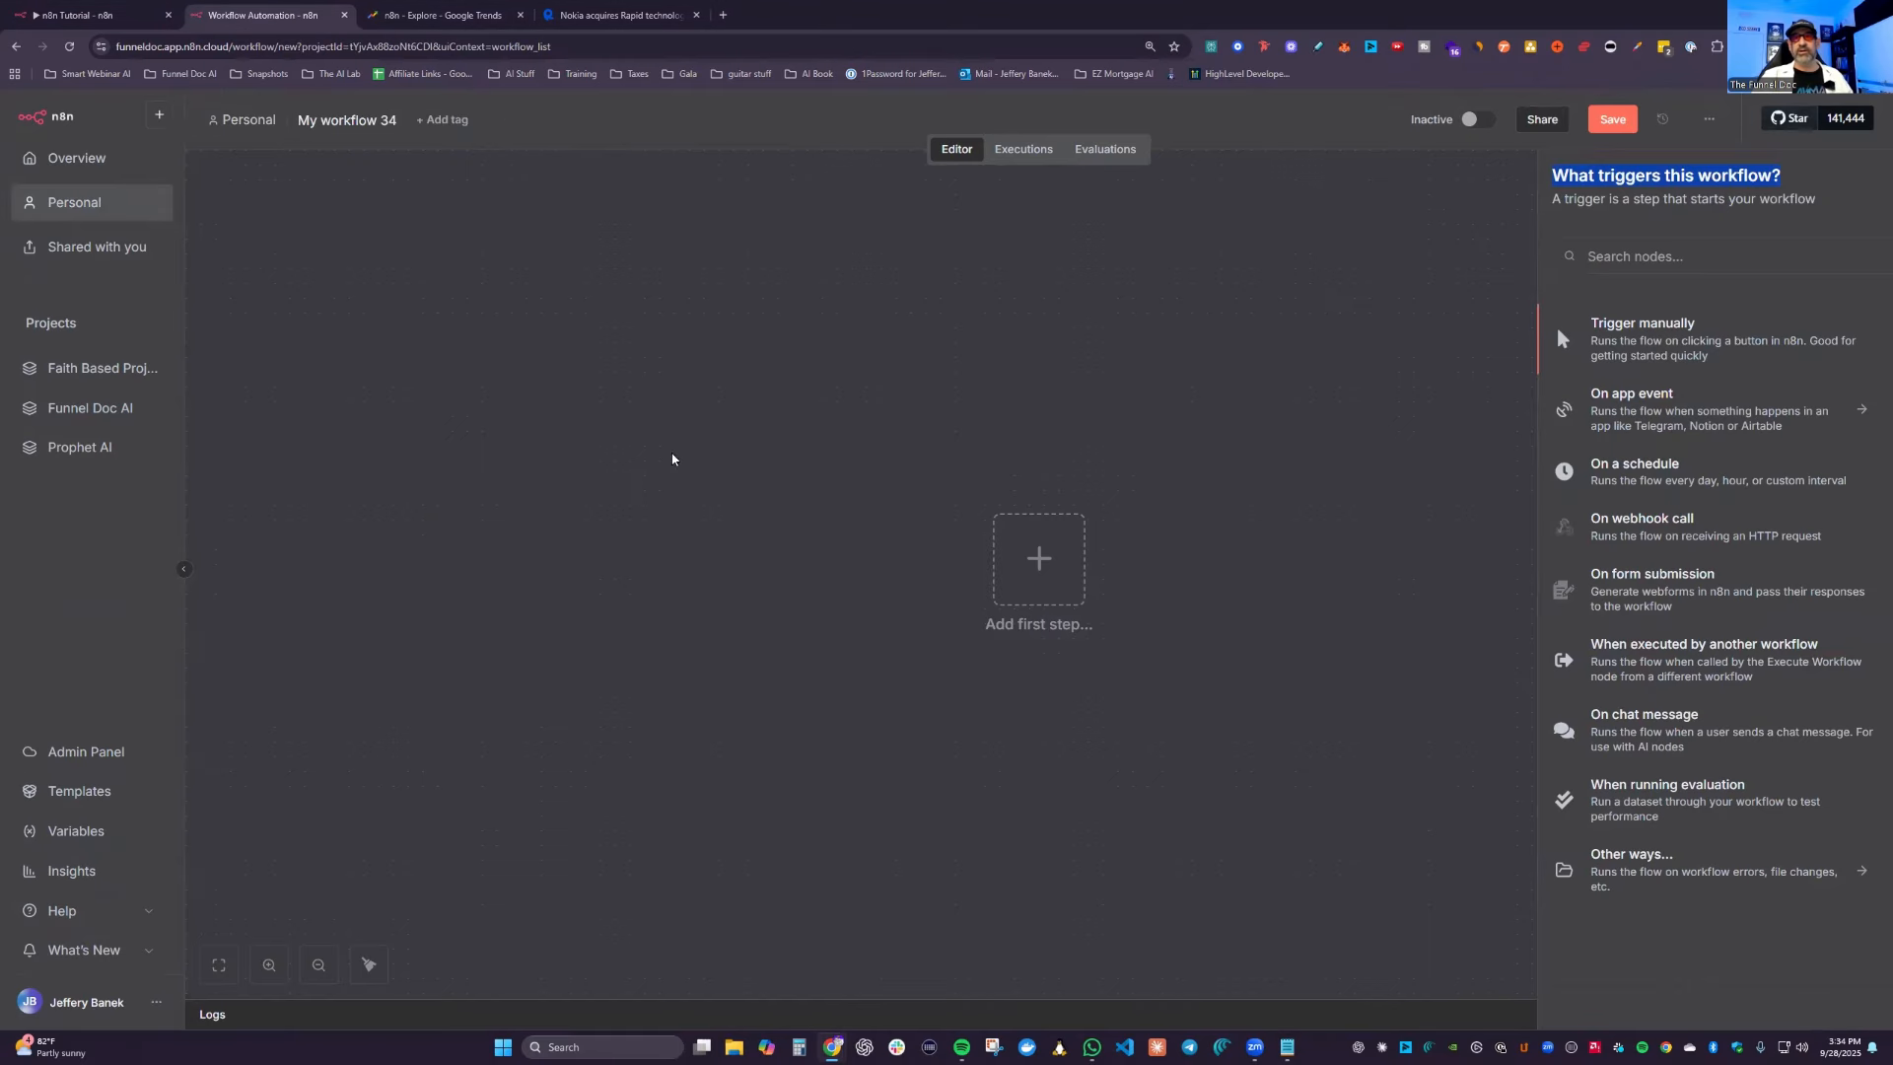
left_click(602, 481)
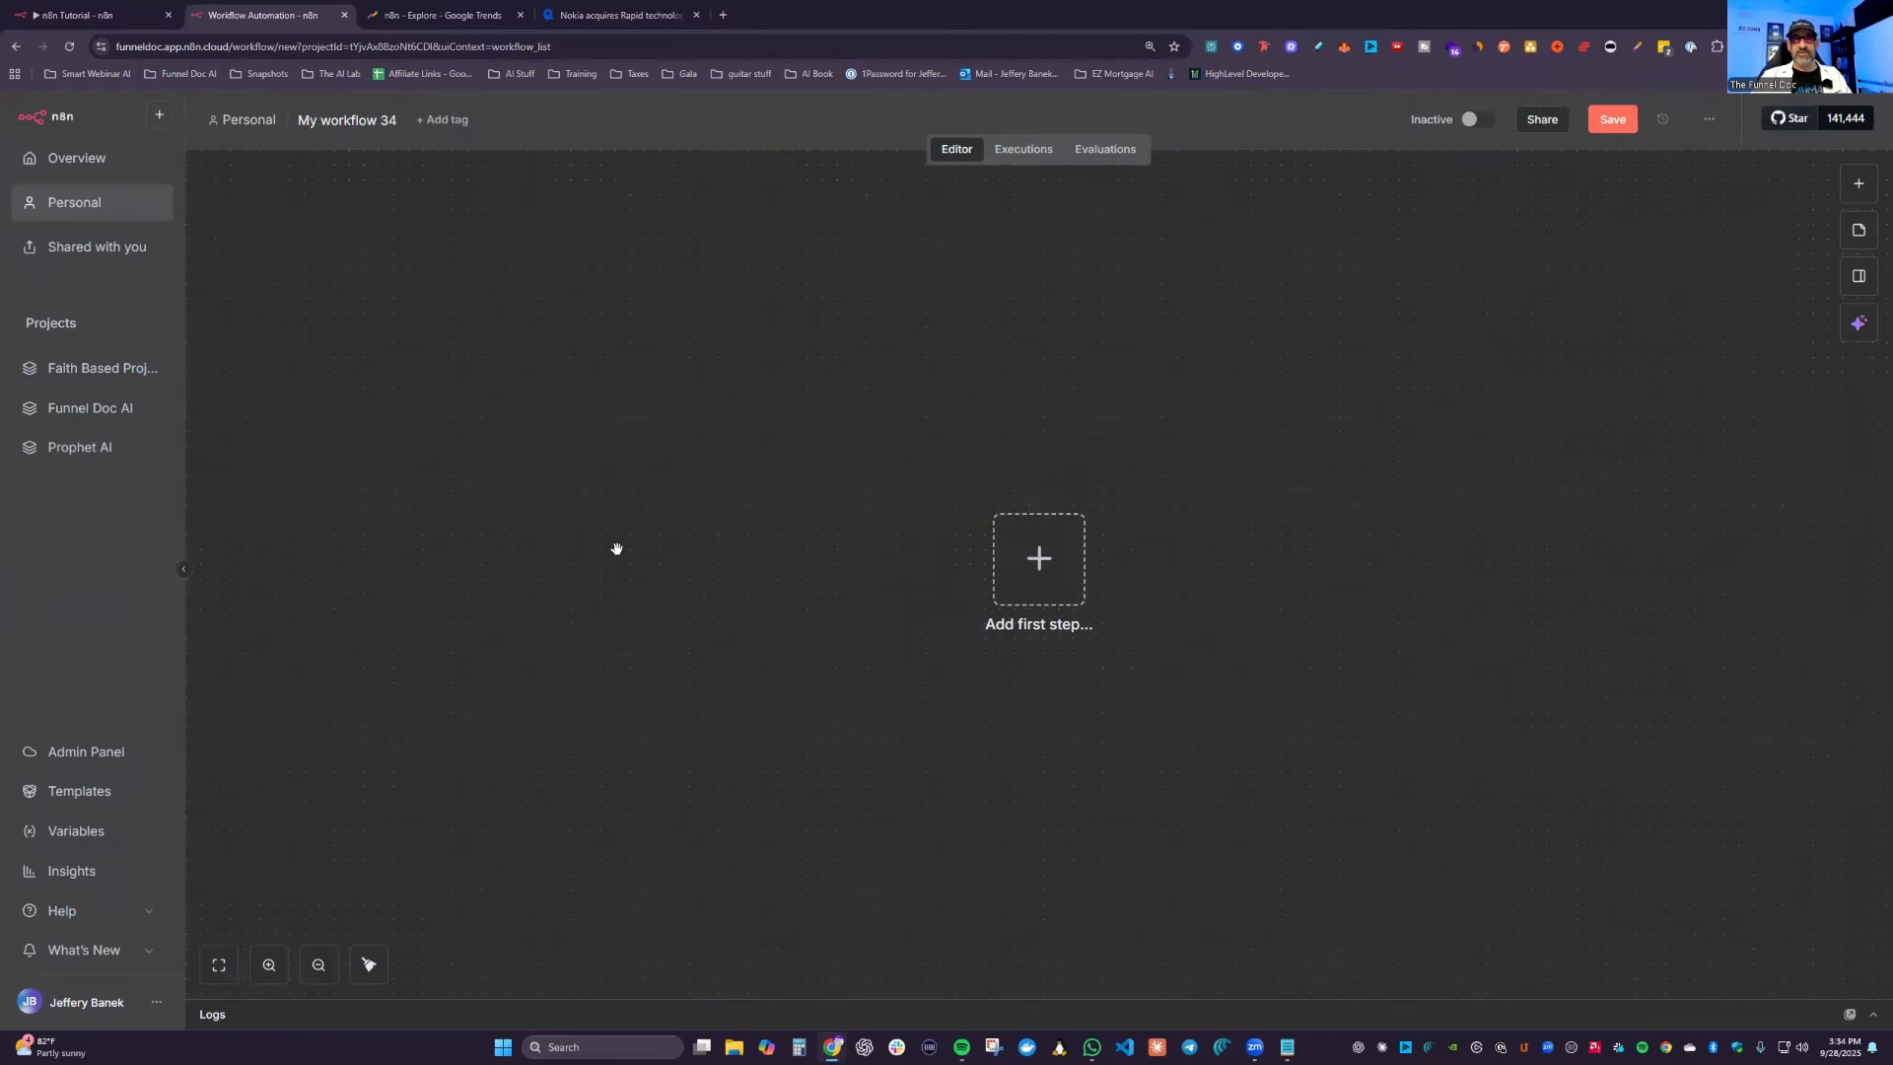
key("ctrl+v")
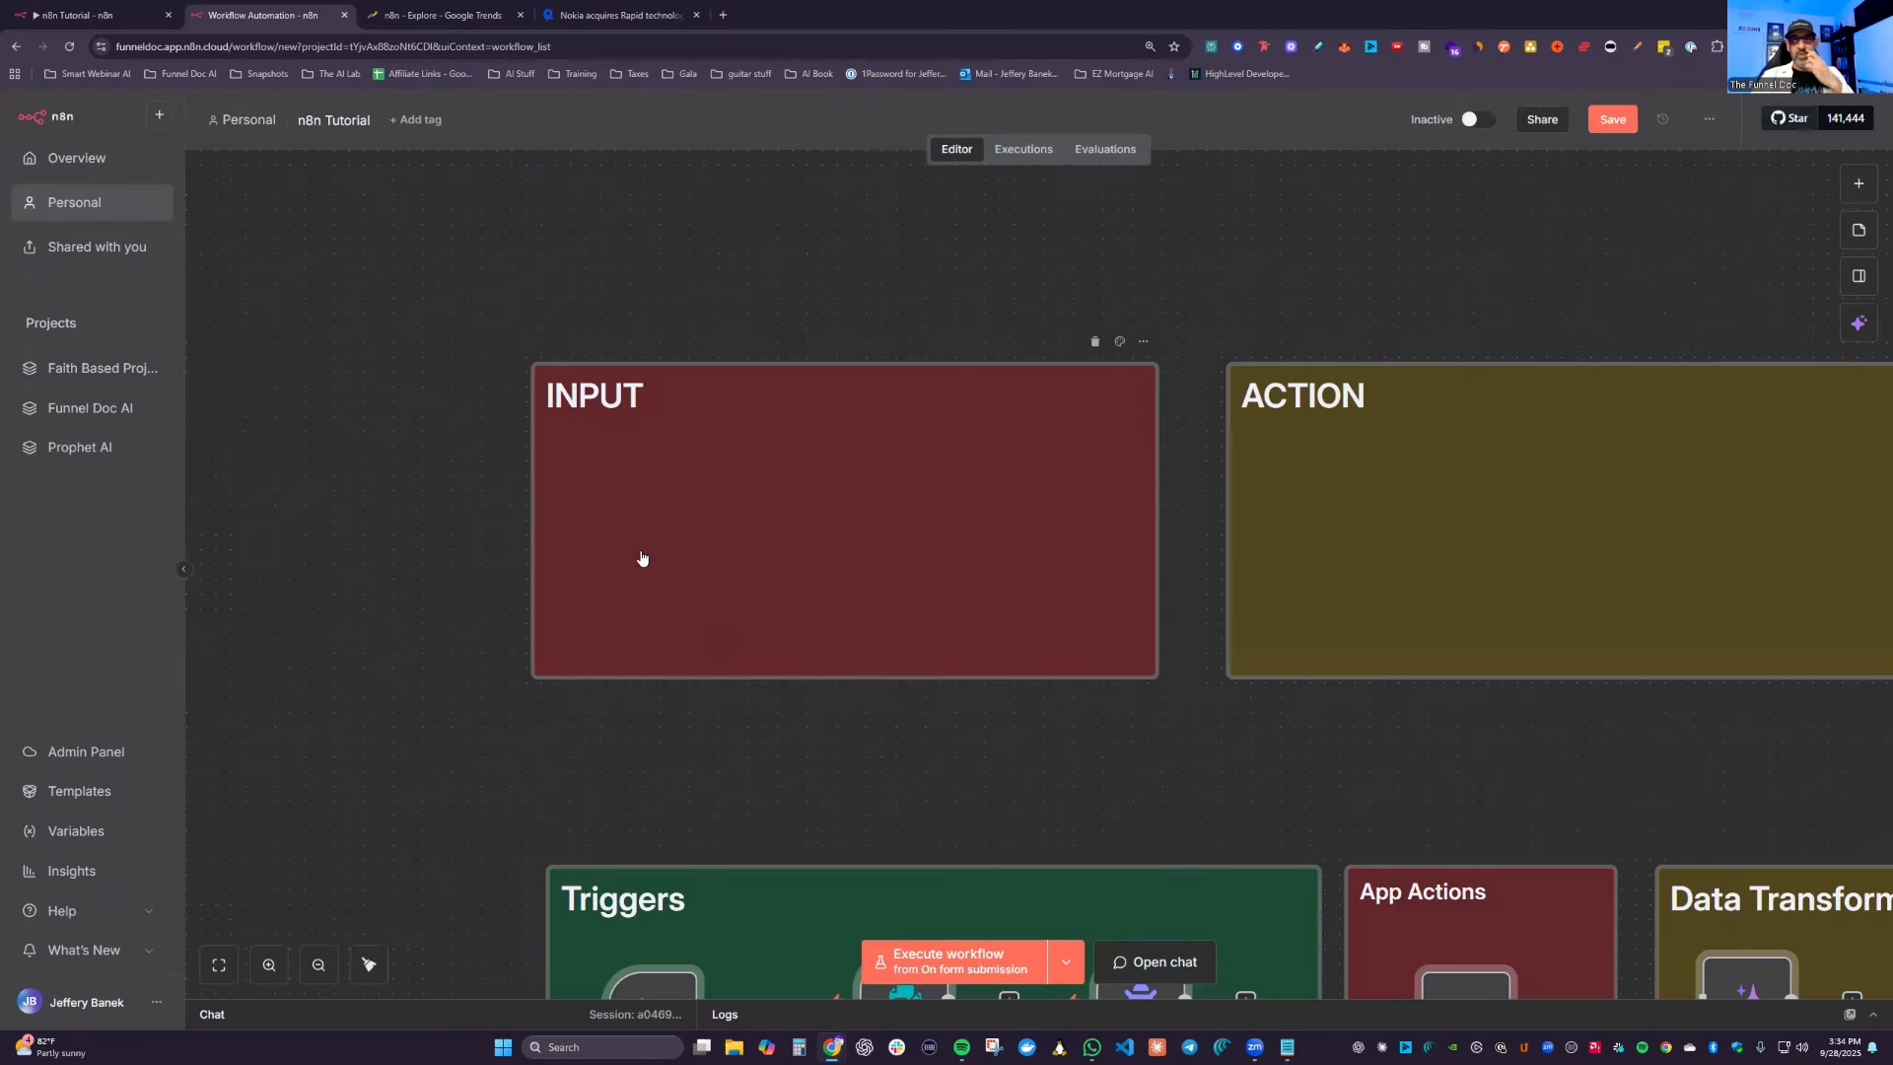
scroll(639, 558, "down", 5)
scroll(1122, 752, "up", 4)
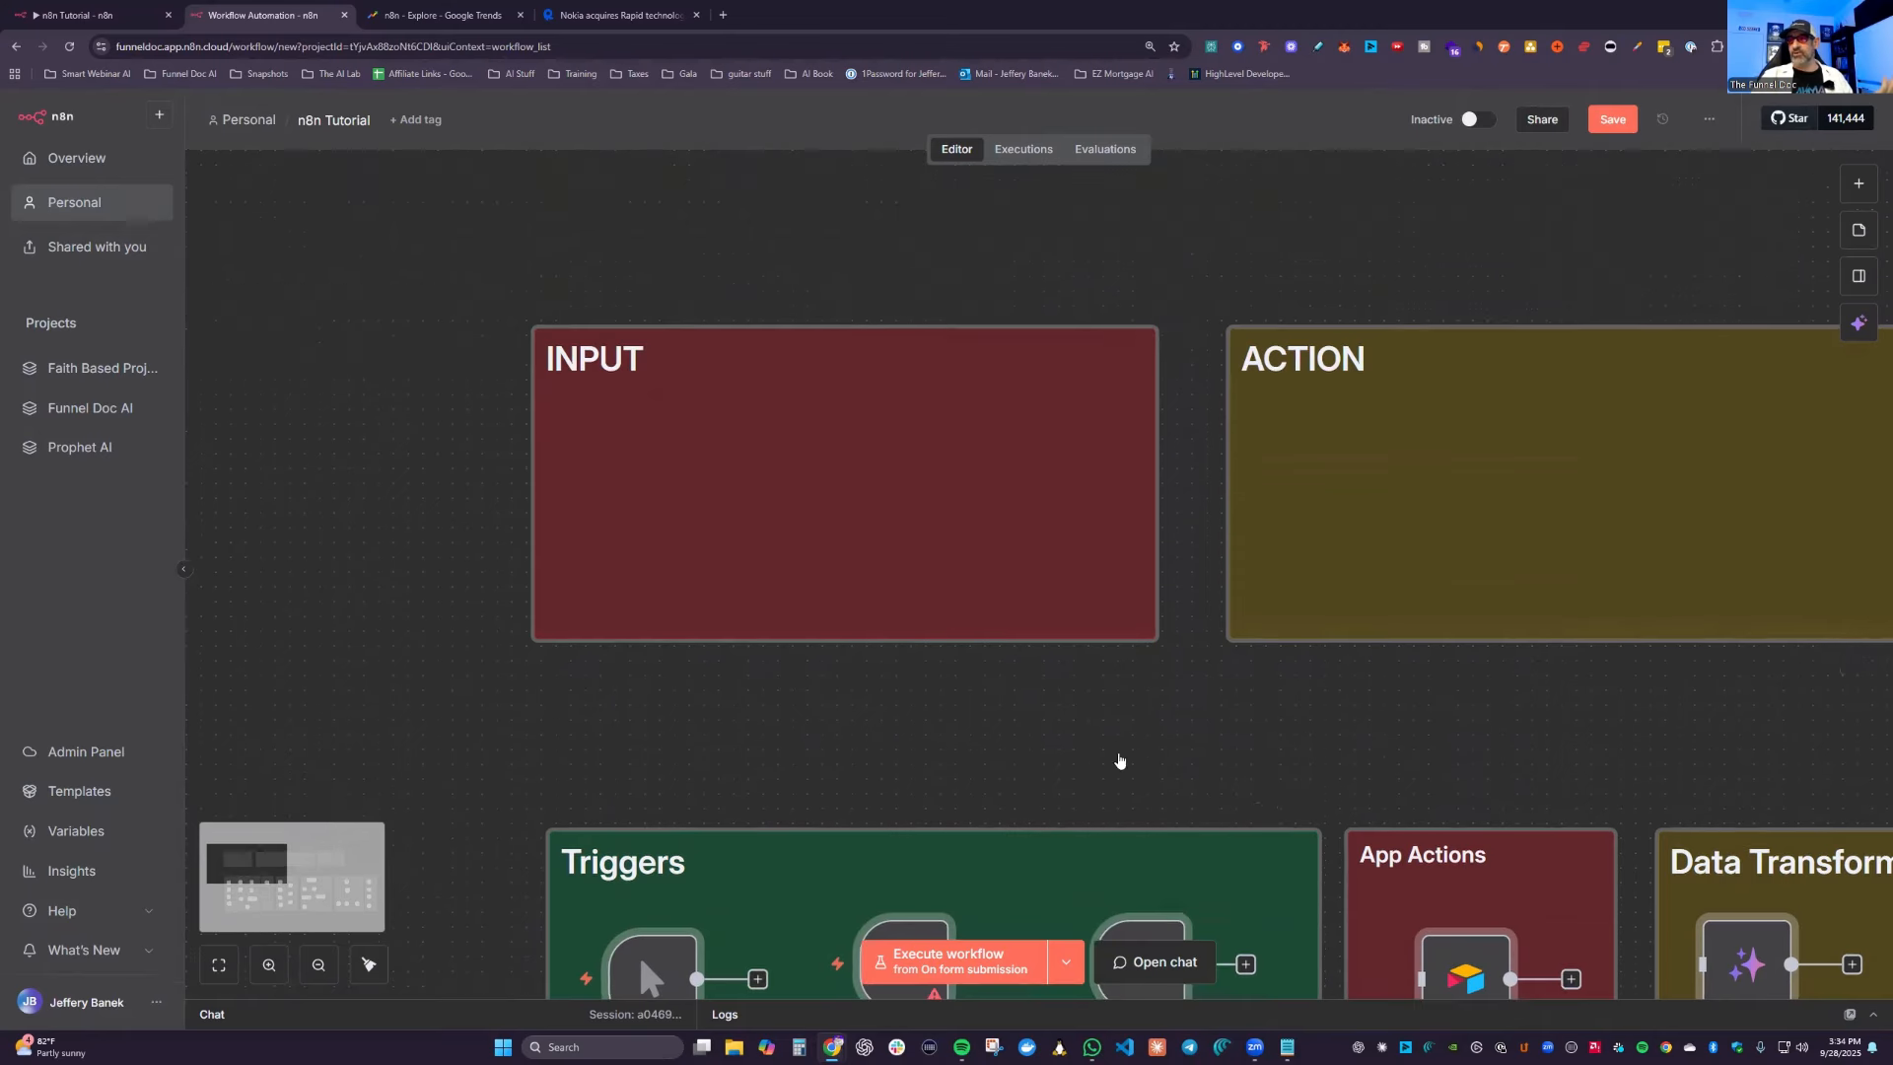
Step: Return to the original n8n Tutorial workflow, examine its Data Transformers and AI groups, and show the available node categories
scroll(1124, 759, "down", 6)
scroll(1085, 641, "up", 4)
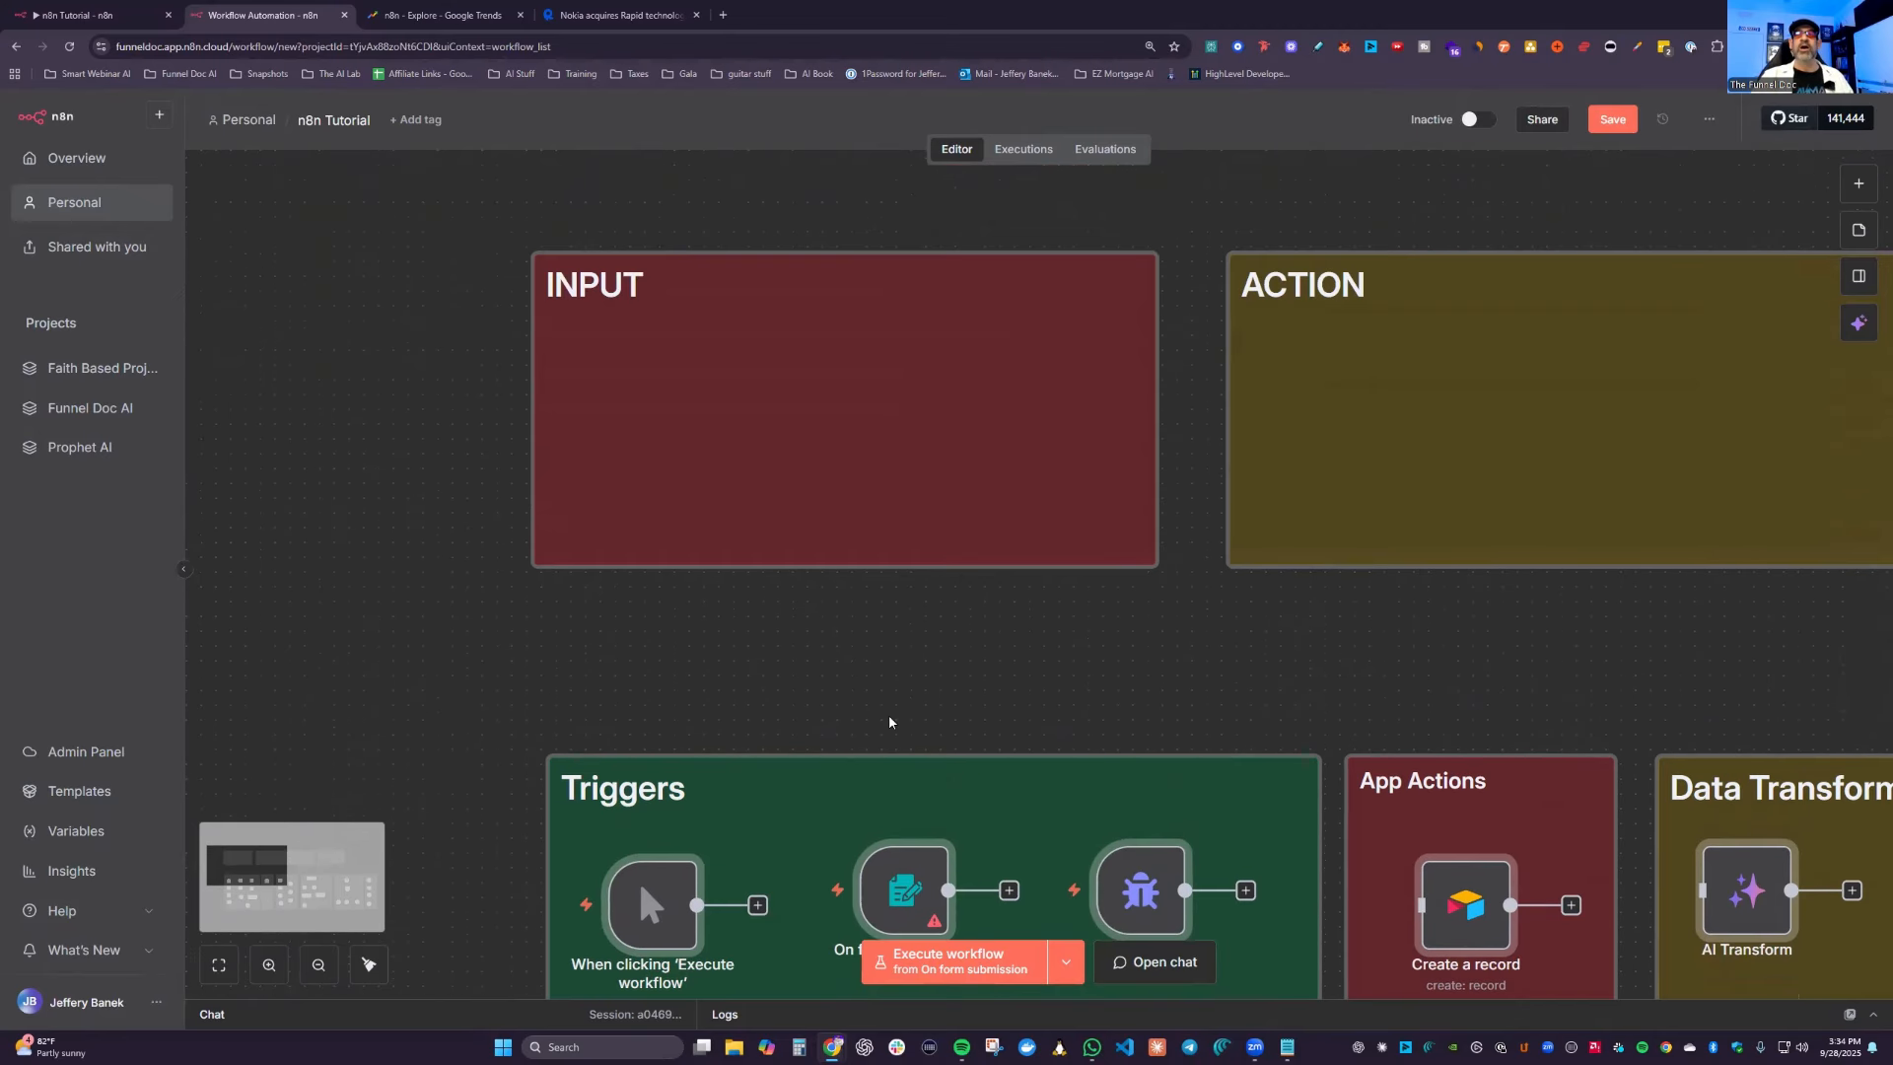
left_click(69, 14)
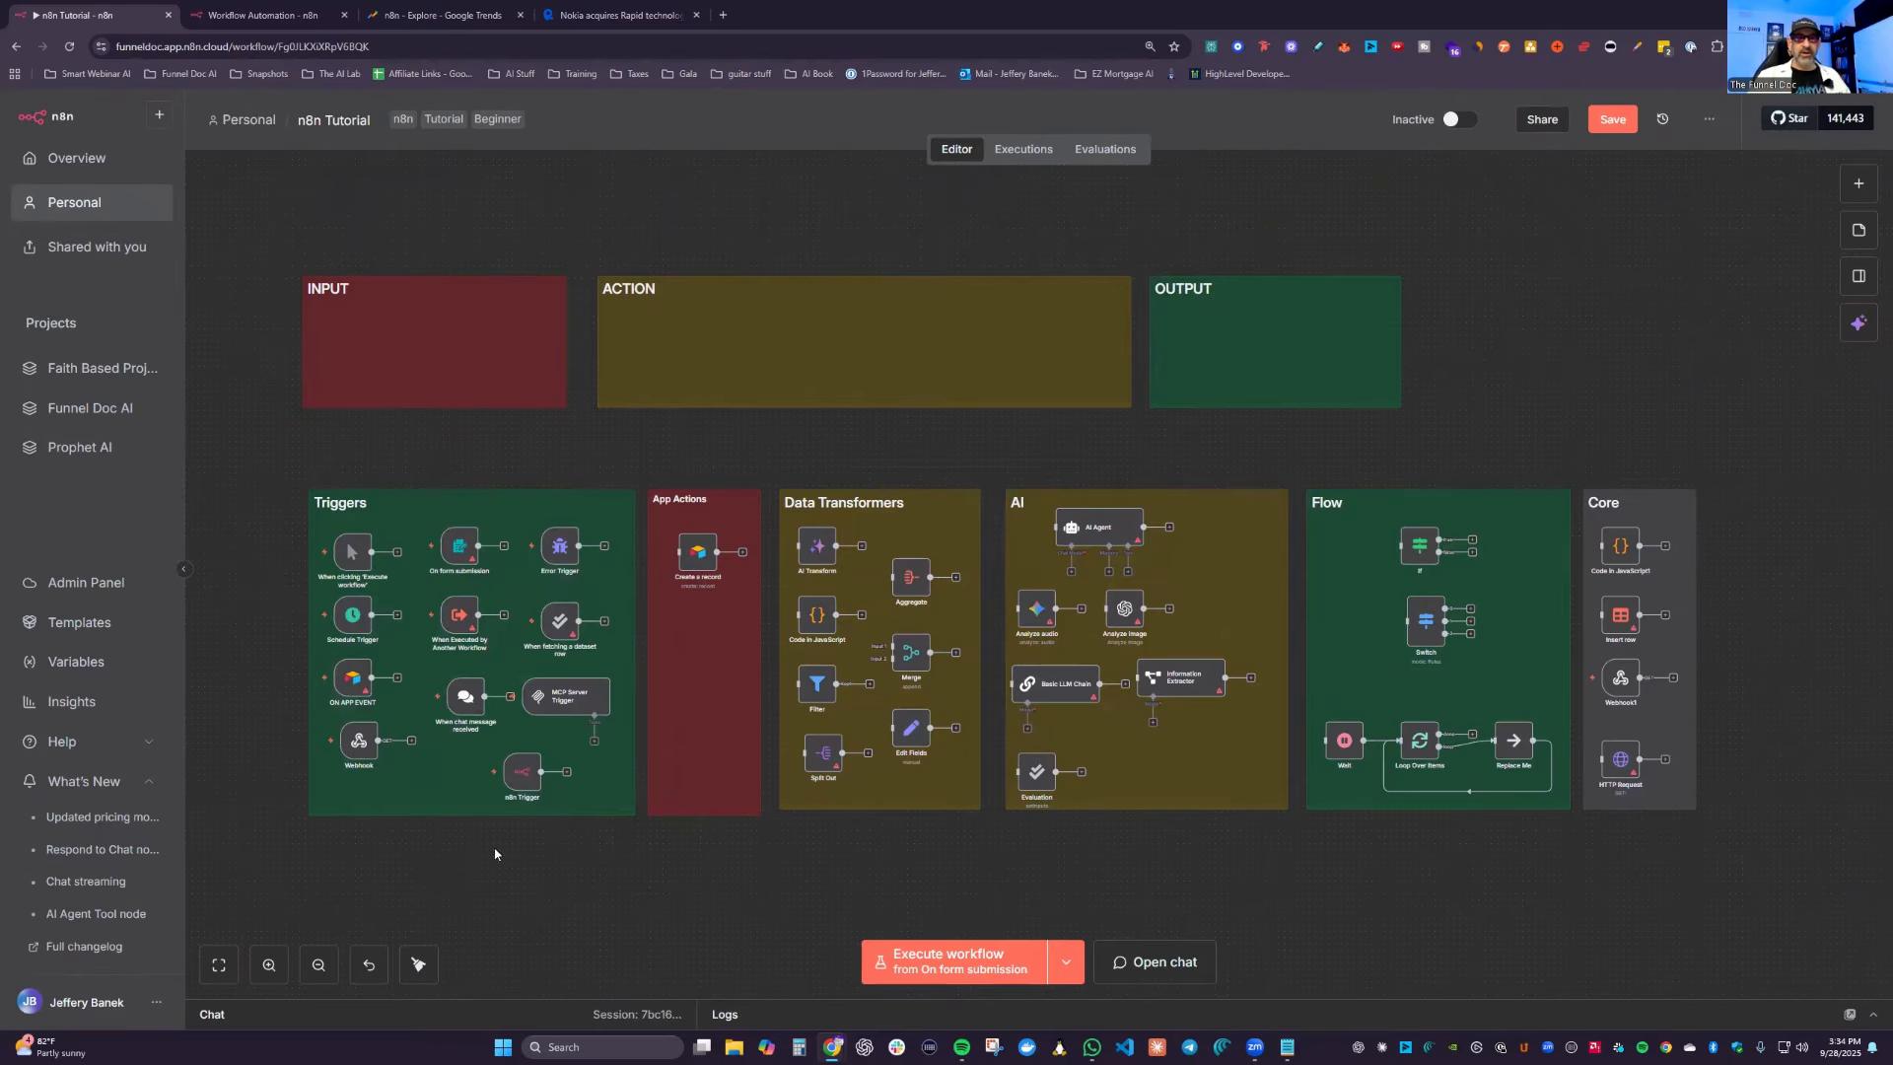
scroll(1179, 672, "up", 3)
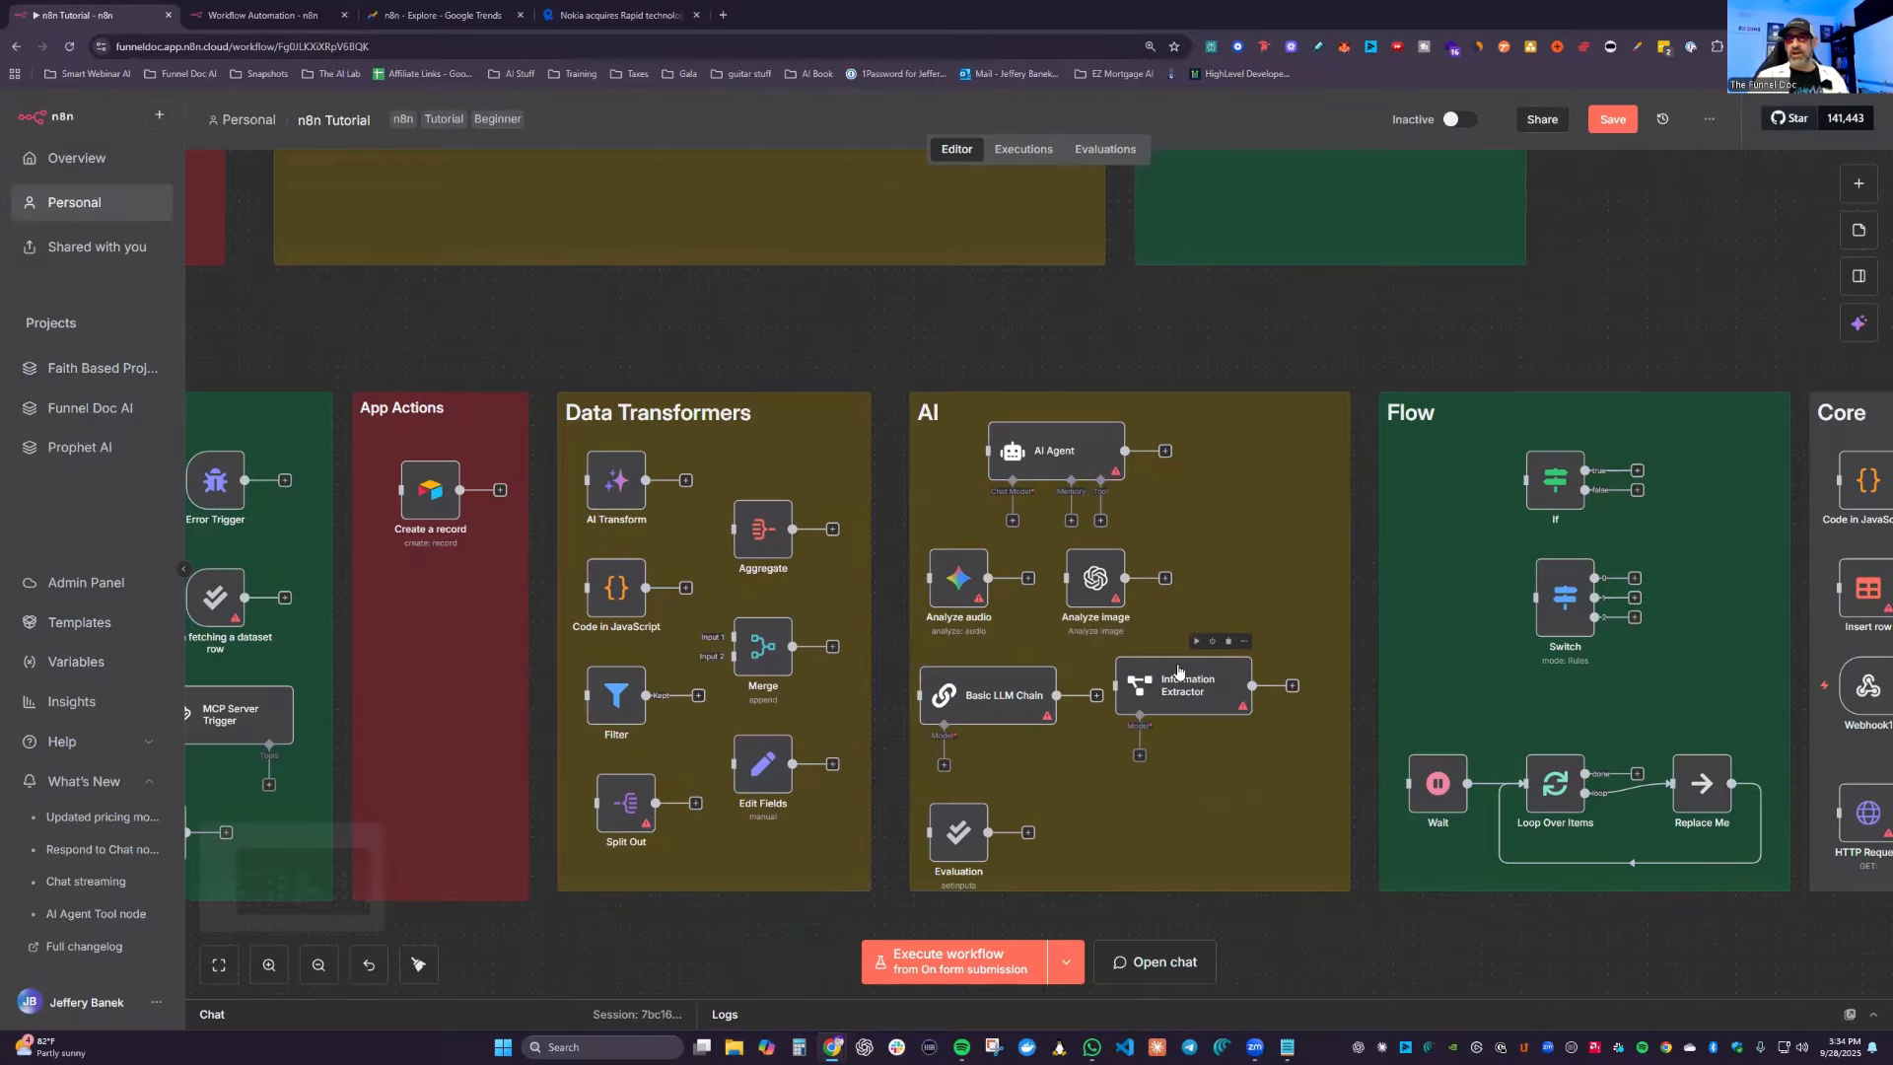
scroll(1179, 671, "up", 1)
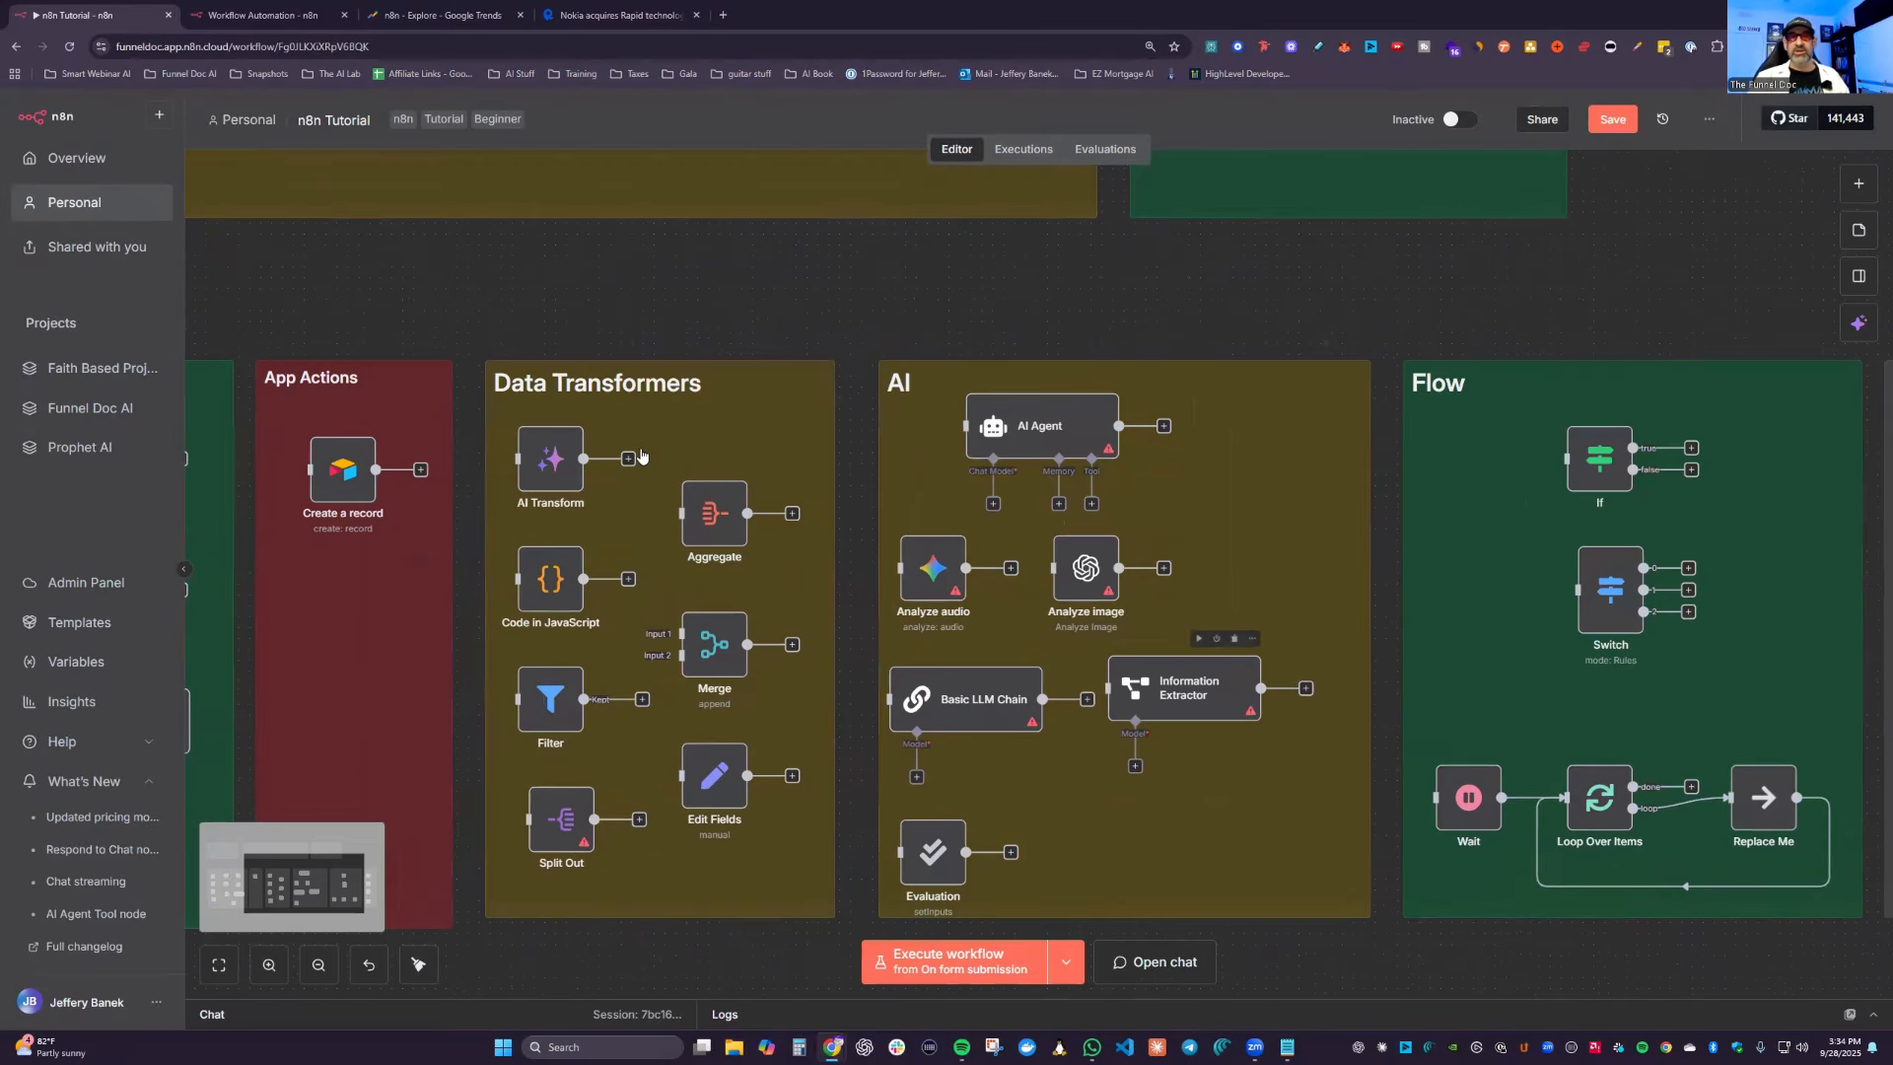
left_click(1859, 186)
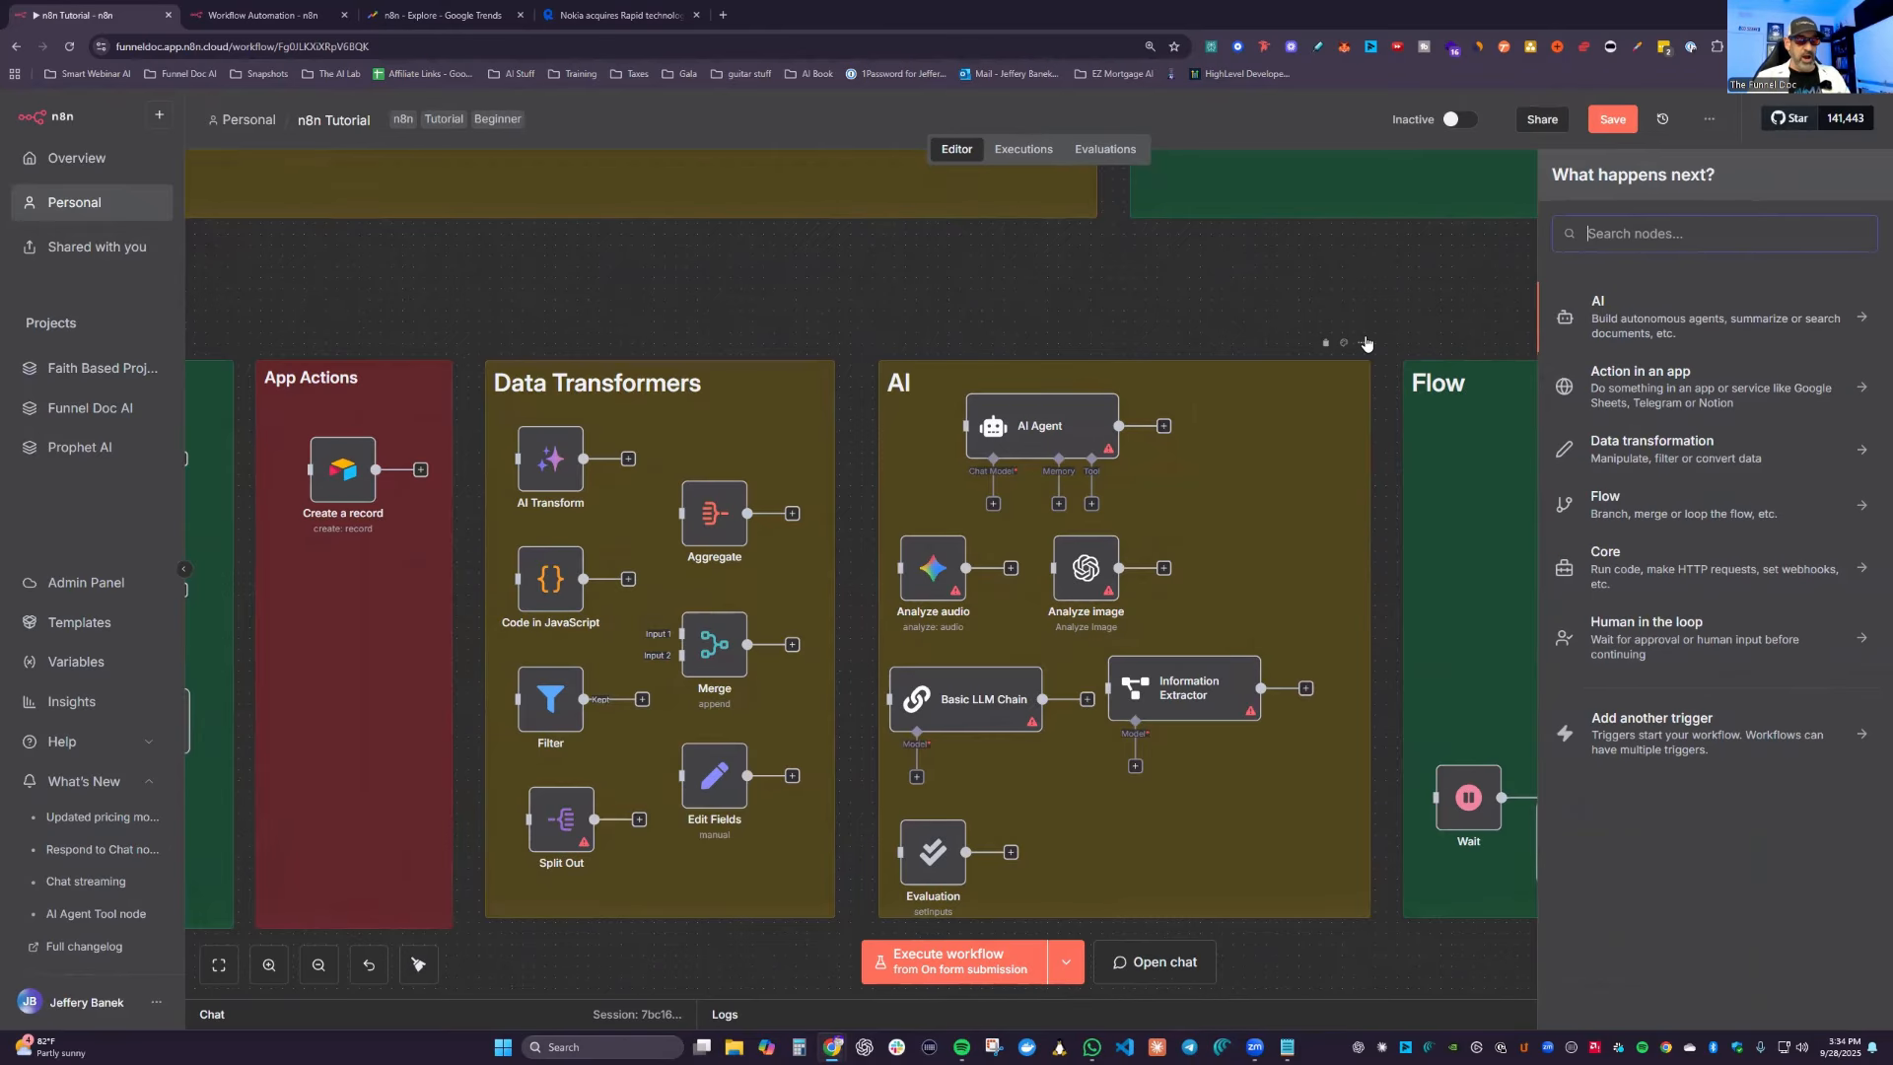
Step: Deactivate and reactivate the AI Agent node, and open its rename dialog and close it without renaming
left_click(1054, 452)
left_click(1043, 435)
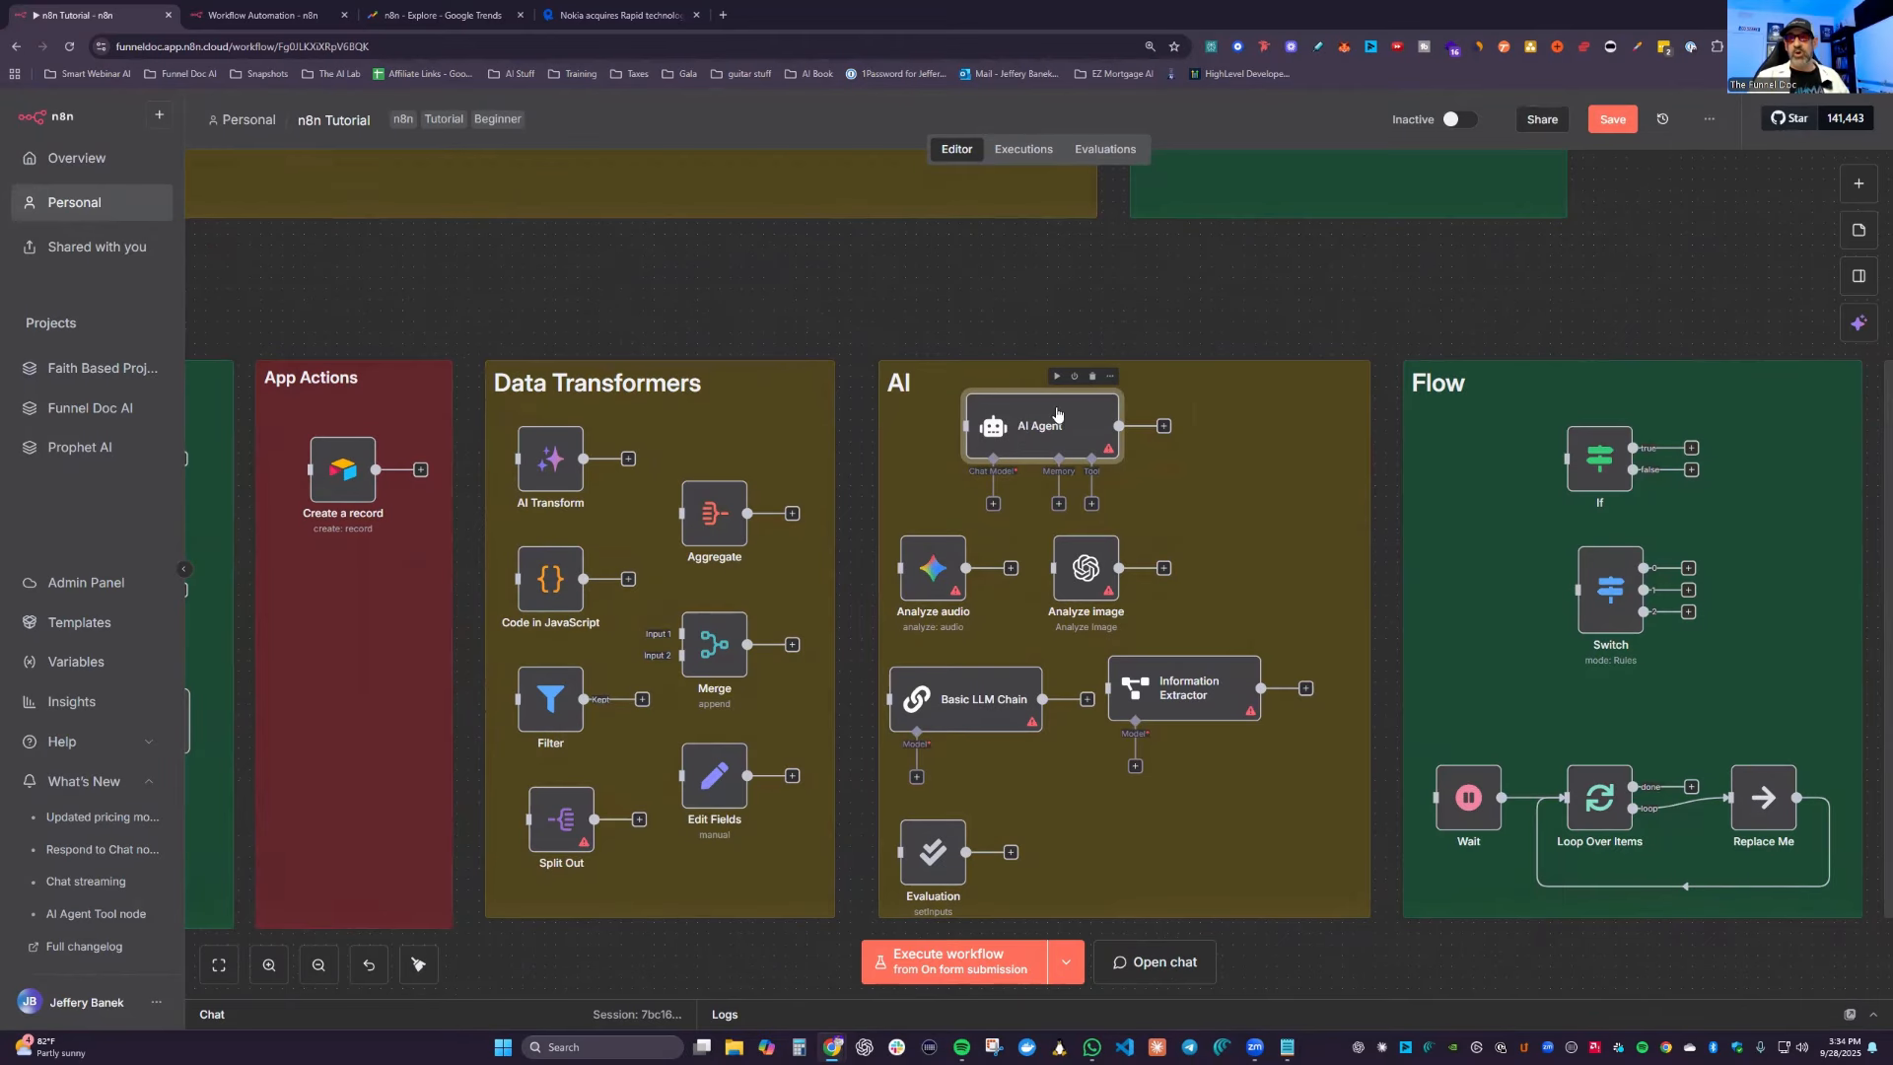
key("d")
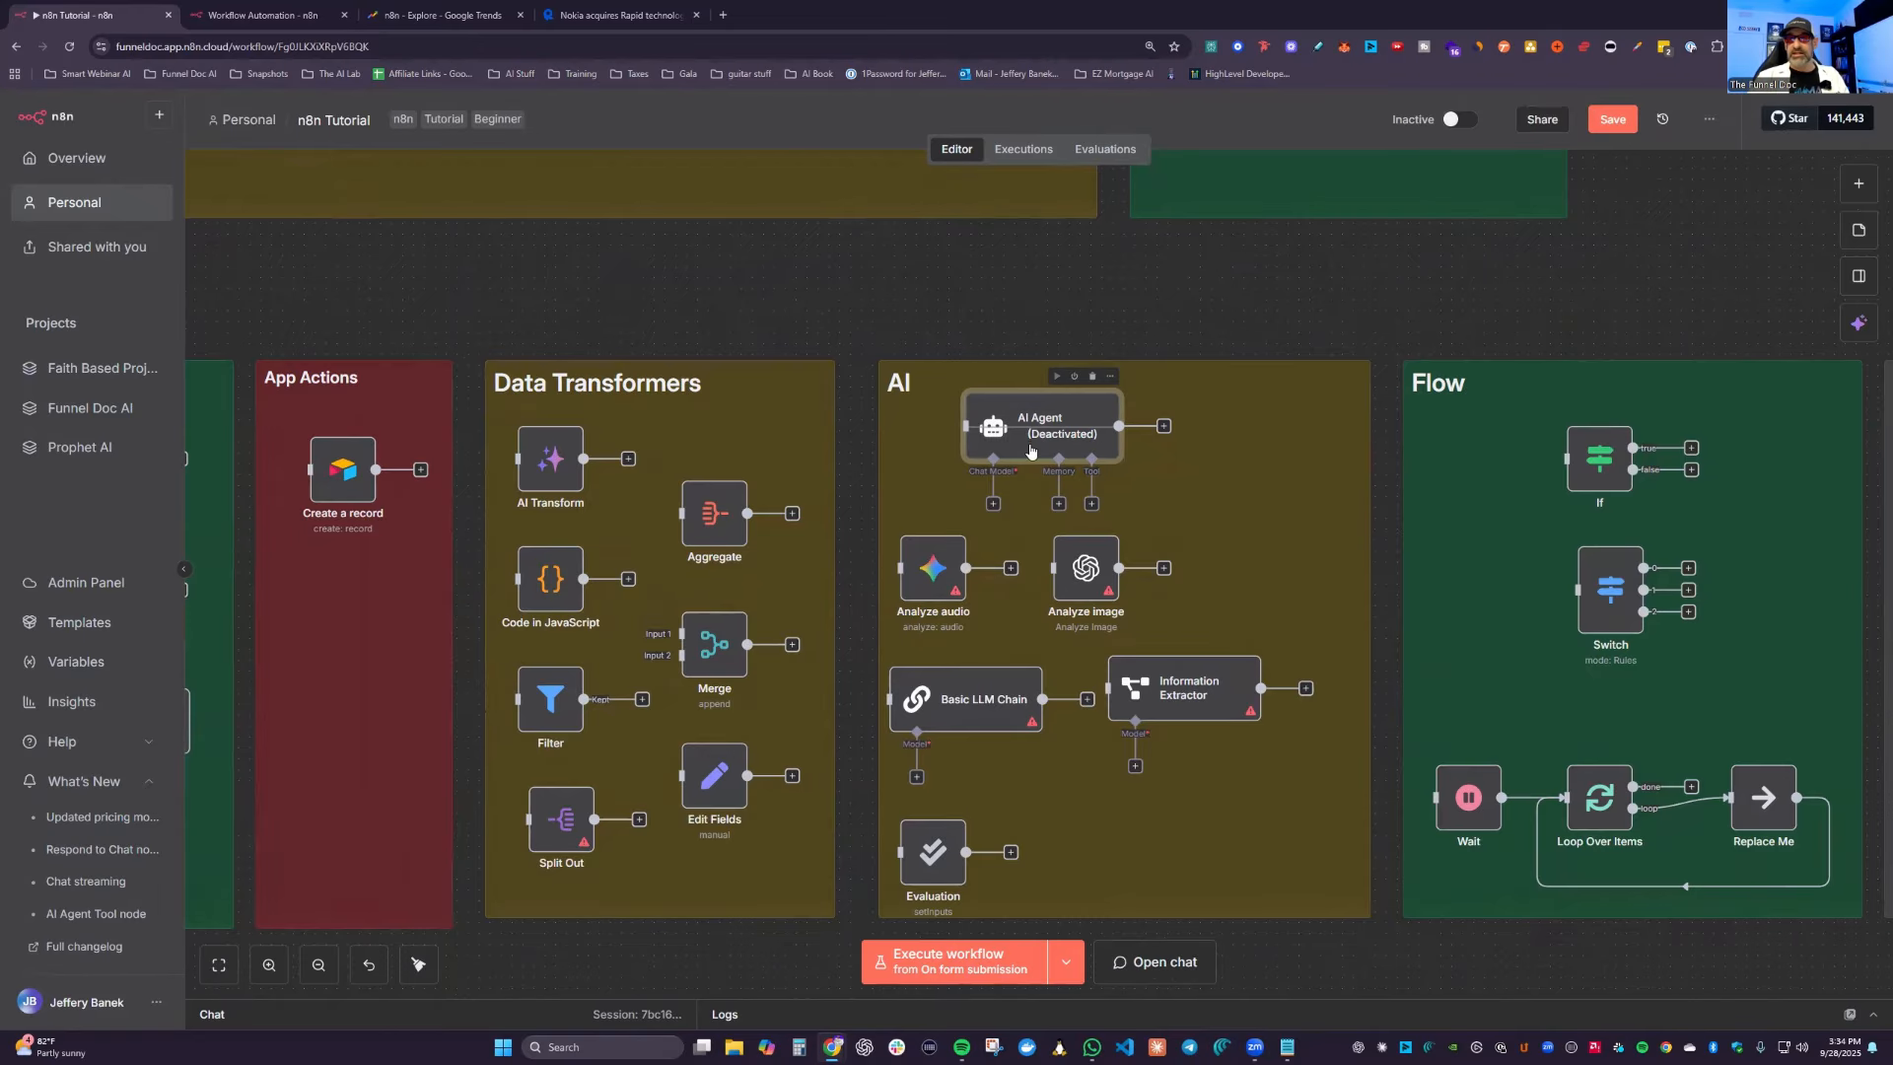
key("d")
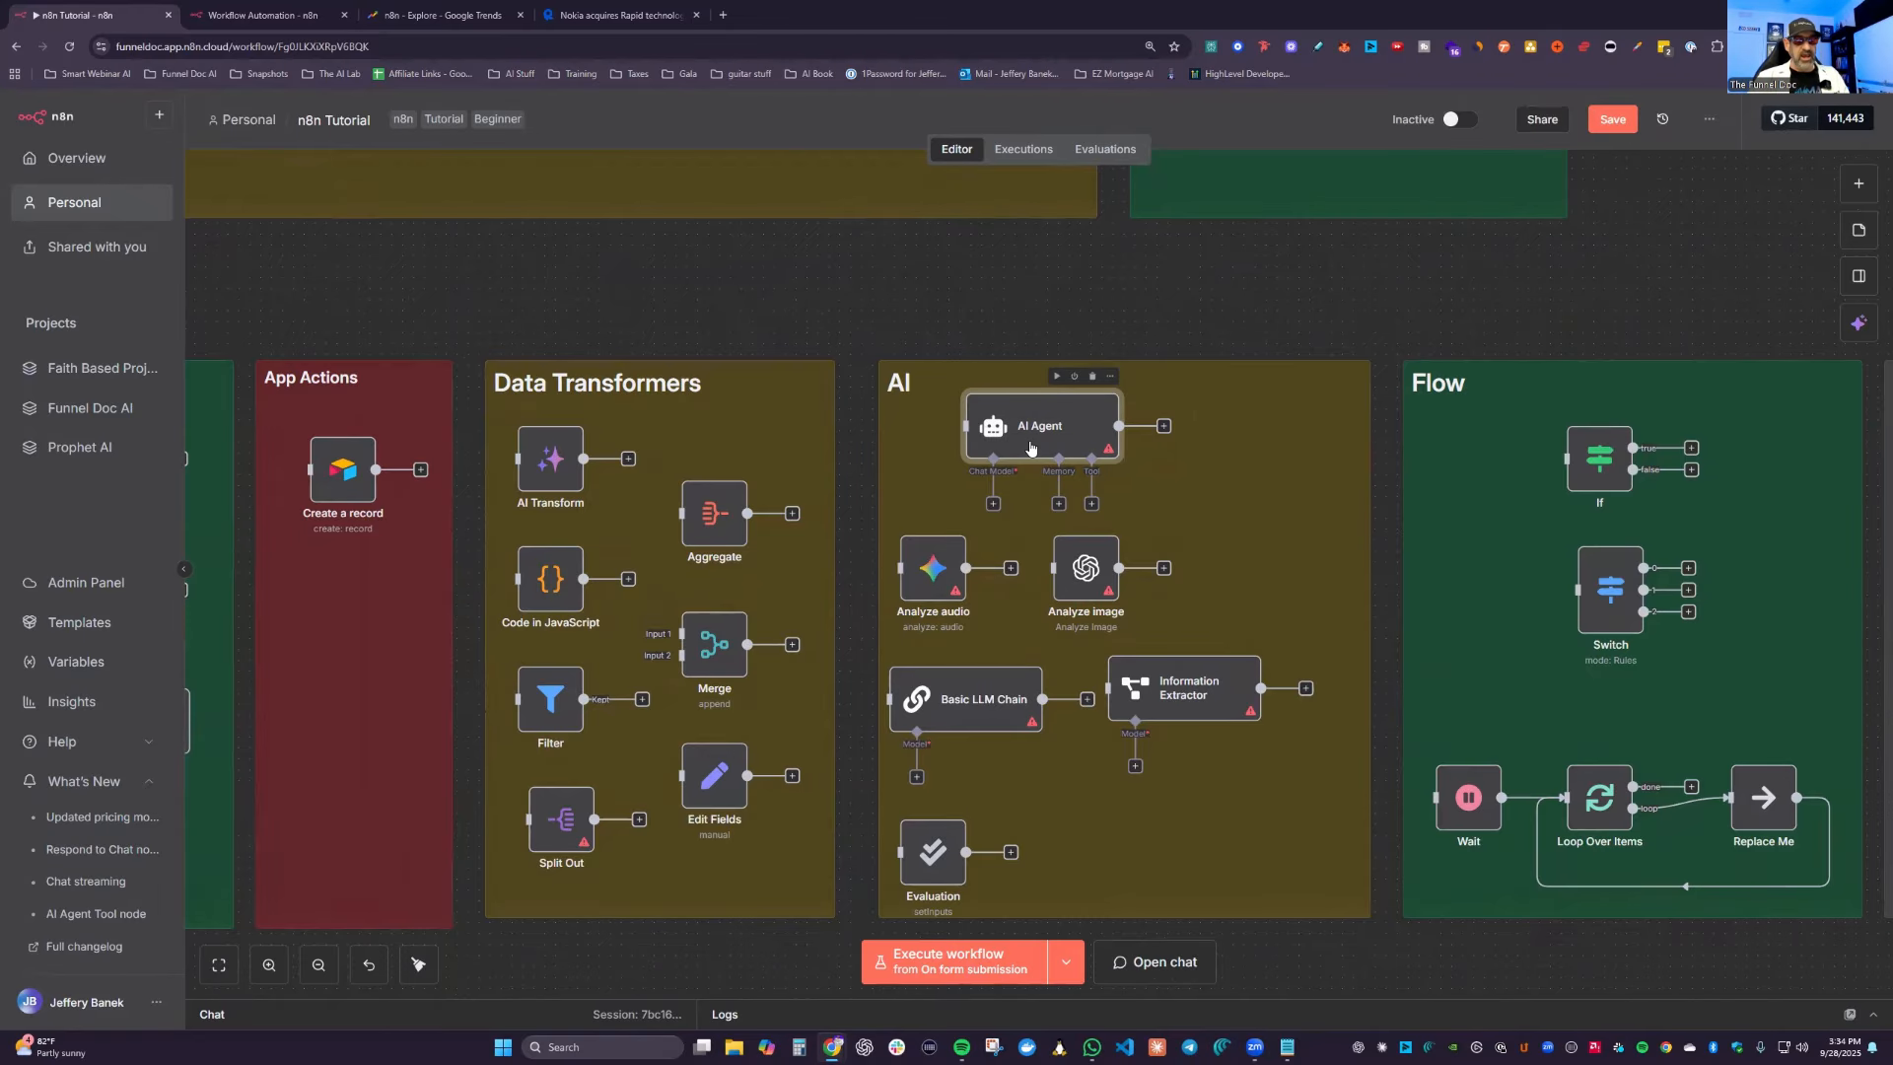
key("F2")
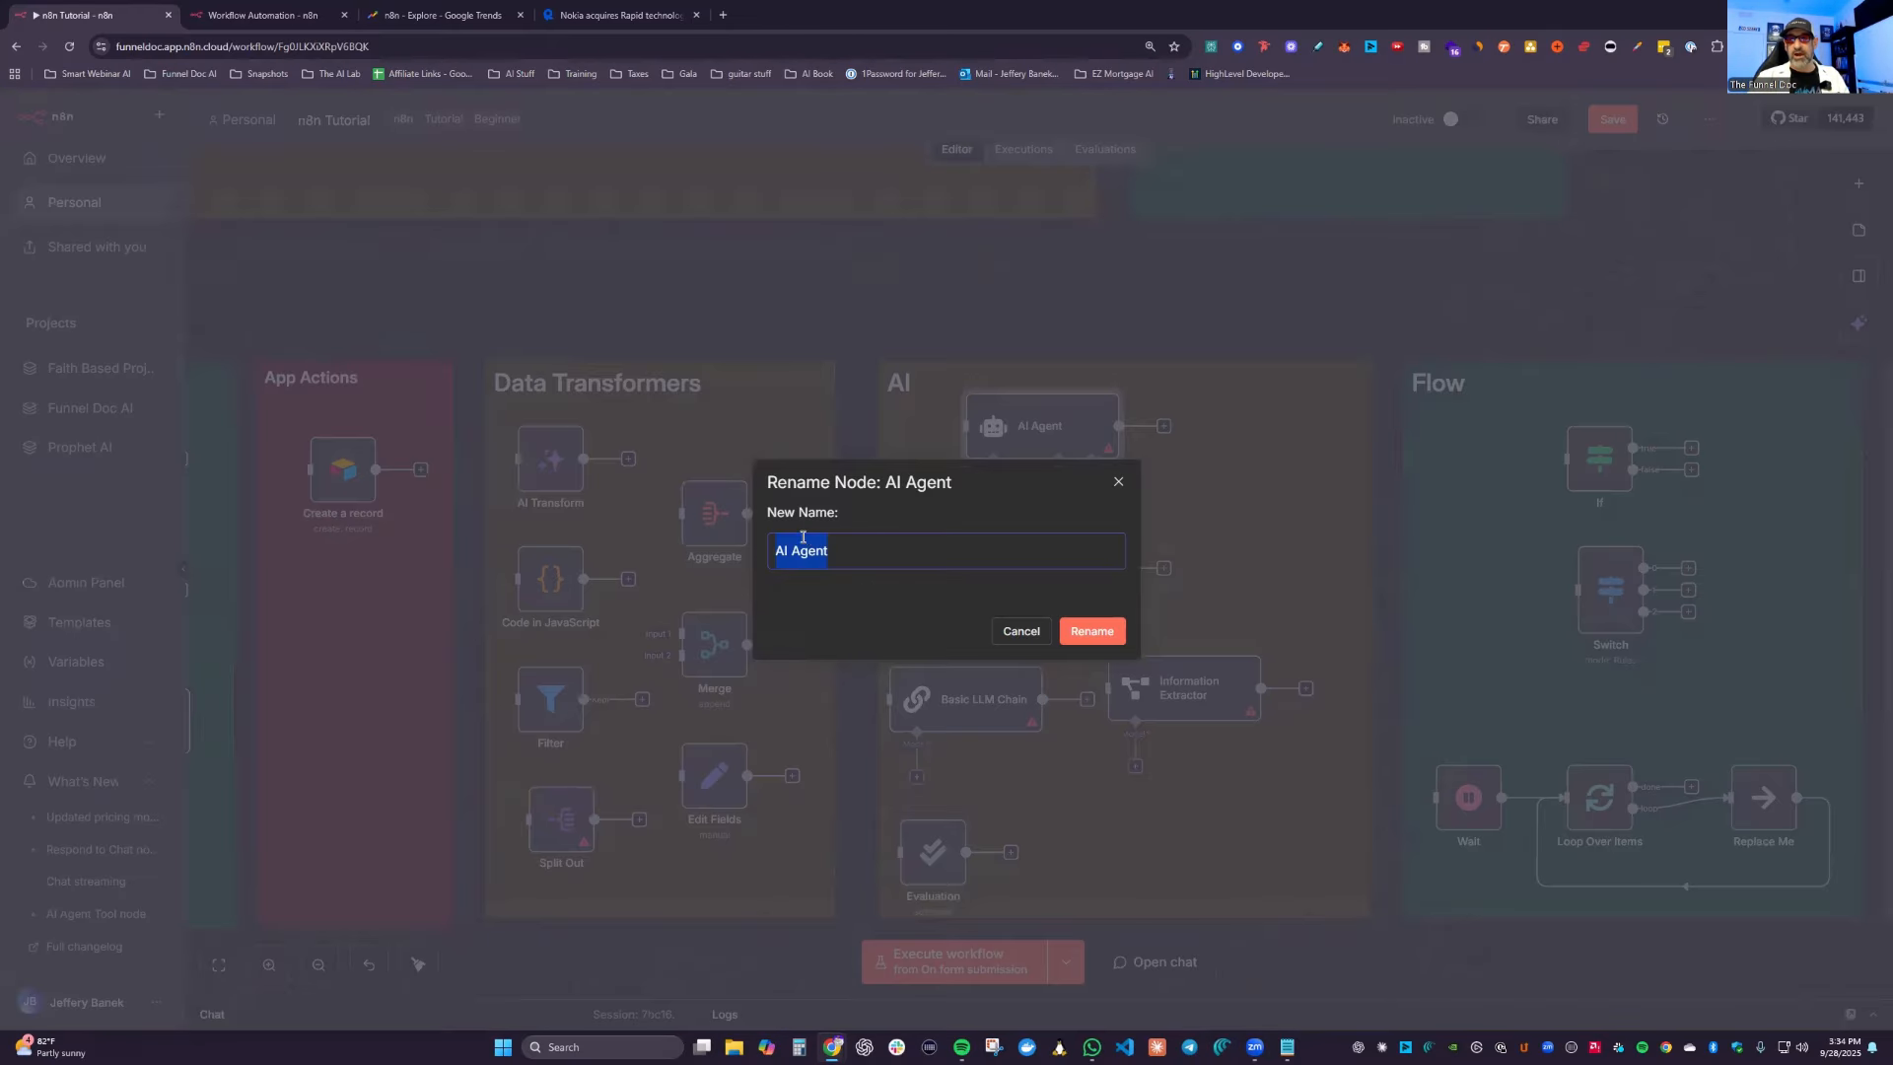
left_click(1119, 483)
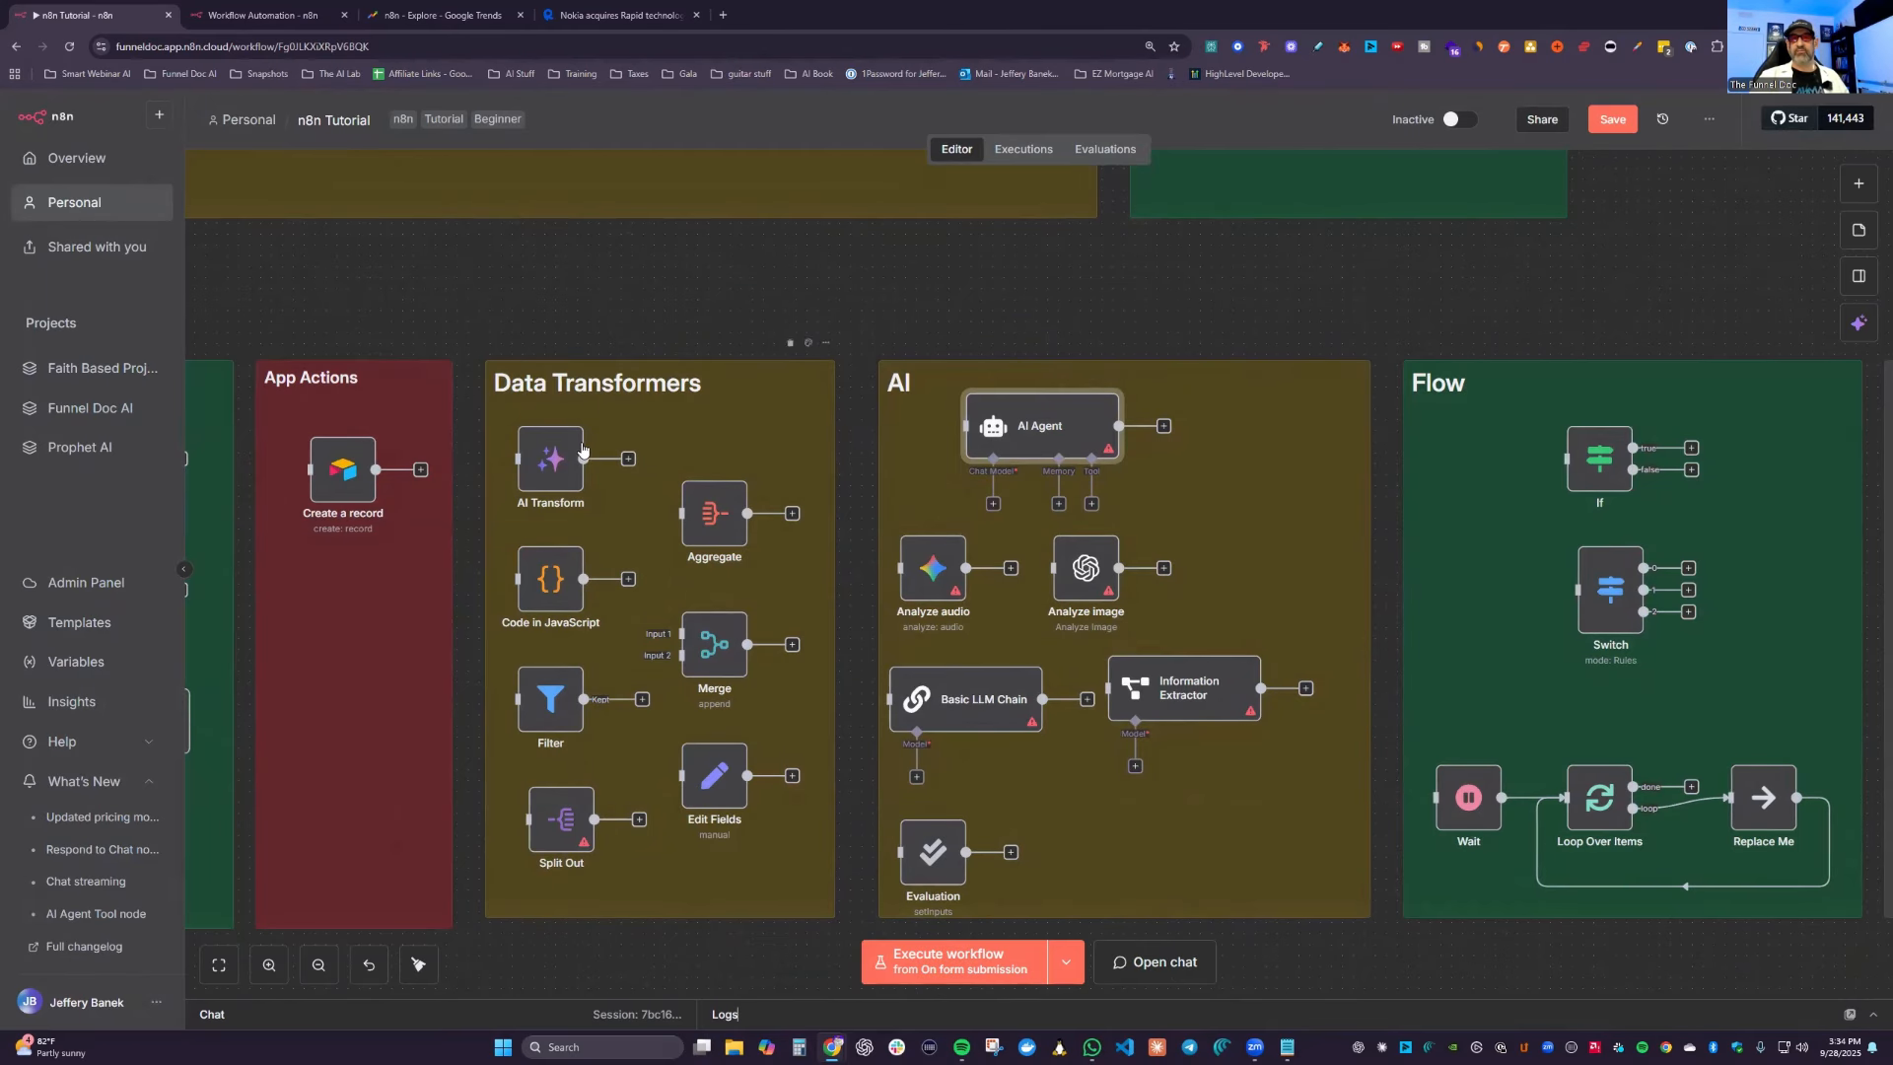
Step: Examine the Data transformation entry among the node categories and compare it with the Data Transformers nodes on the canvas
left_click(1858, 183)
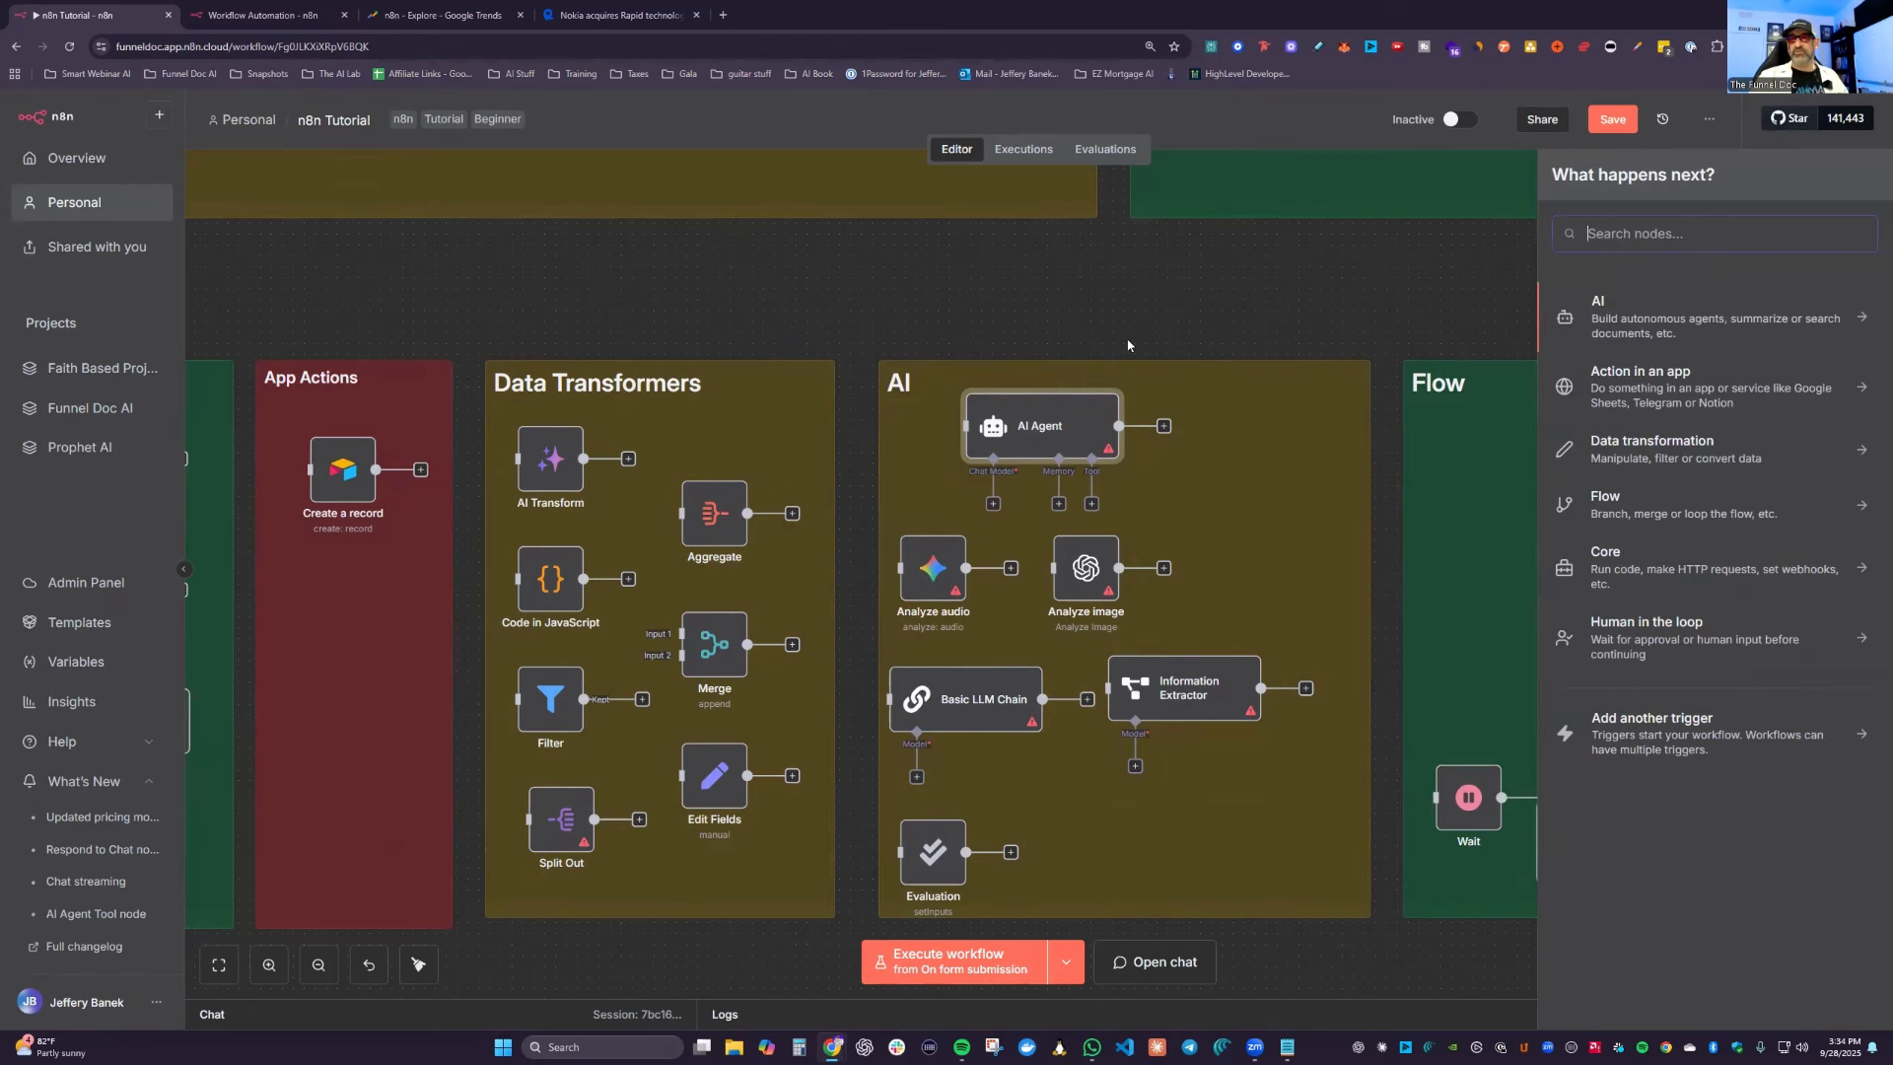
left_click_drag(1589, 459, 1765, 455)
left_click(1250, 346)
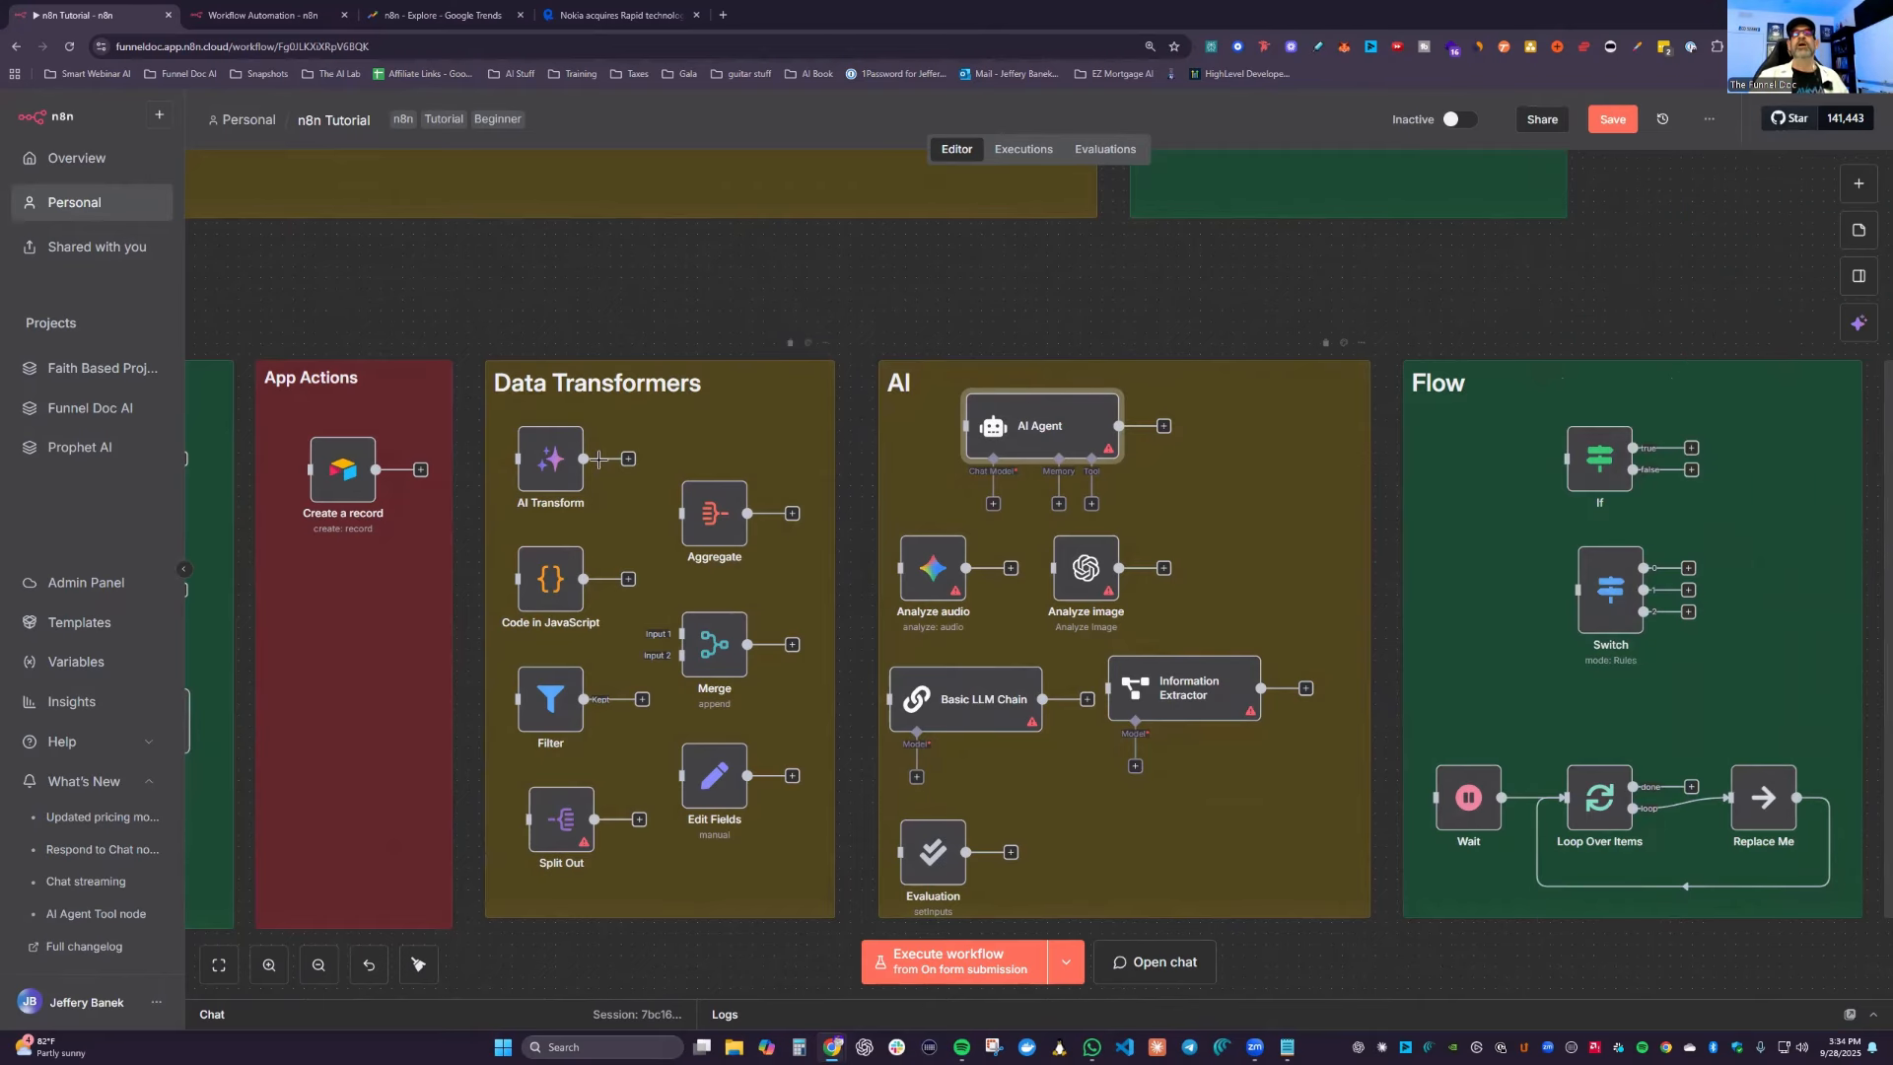
scroll(651, 512, "down", 1)
mouse_move(549, 446)
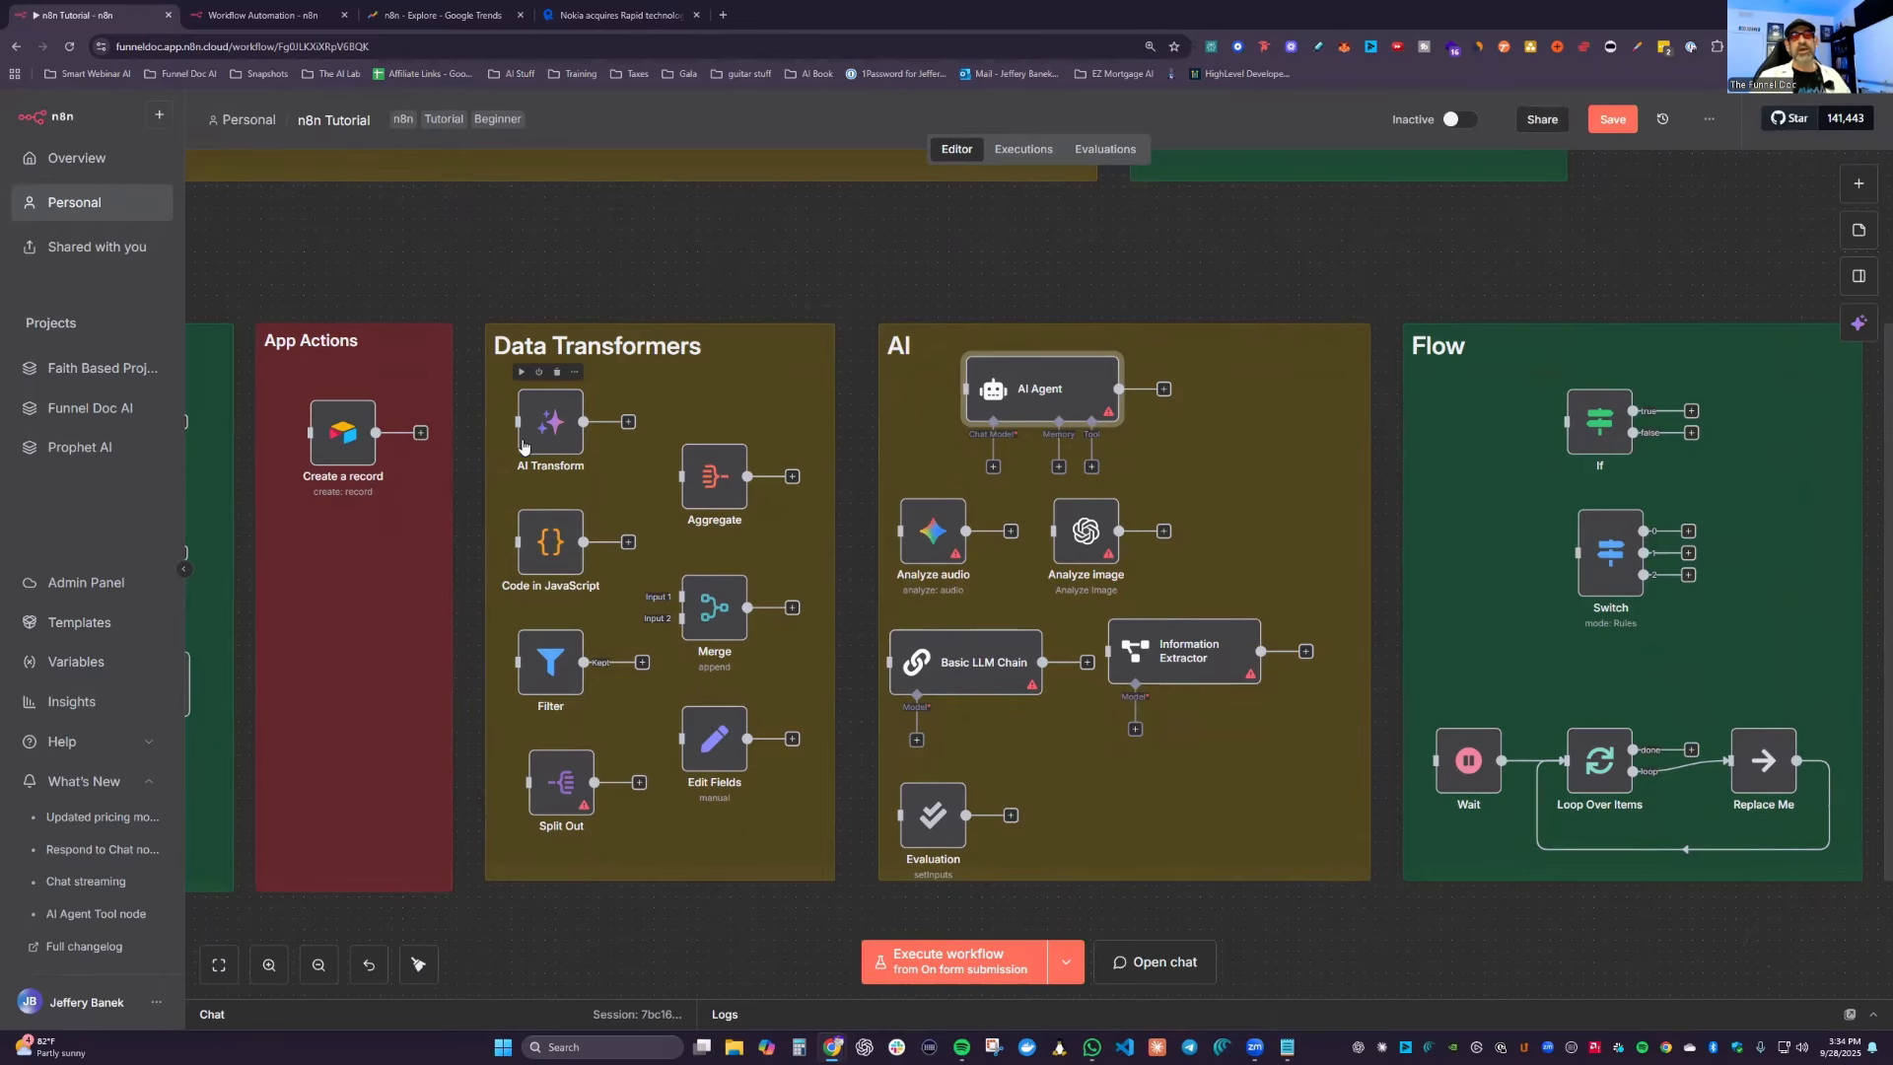
Step: Review the Aggregate node's parameters, and set the Merge node's number of inputs to 4
double_click(716, 480)
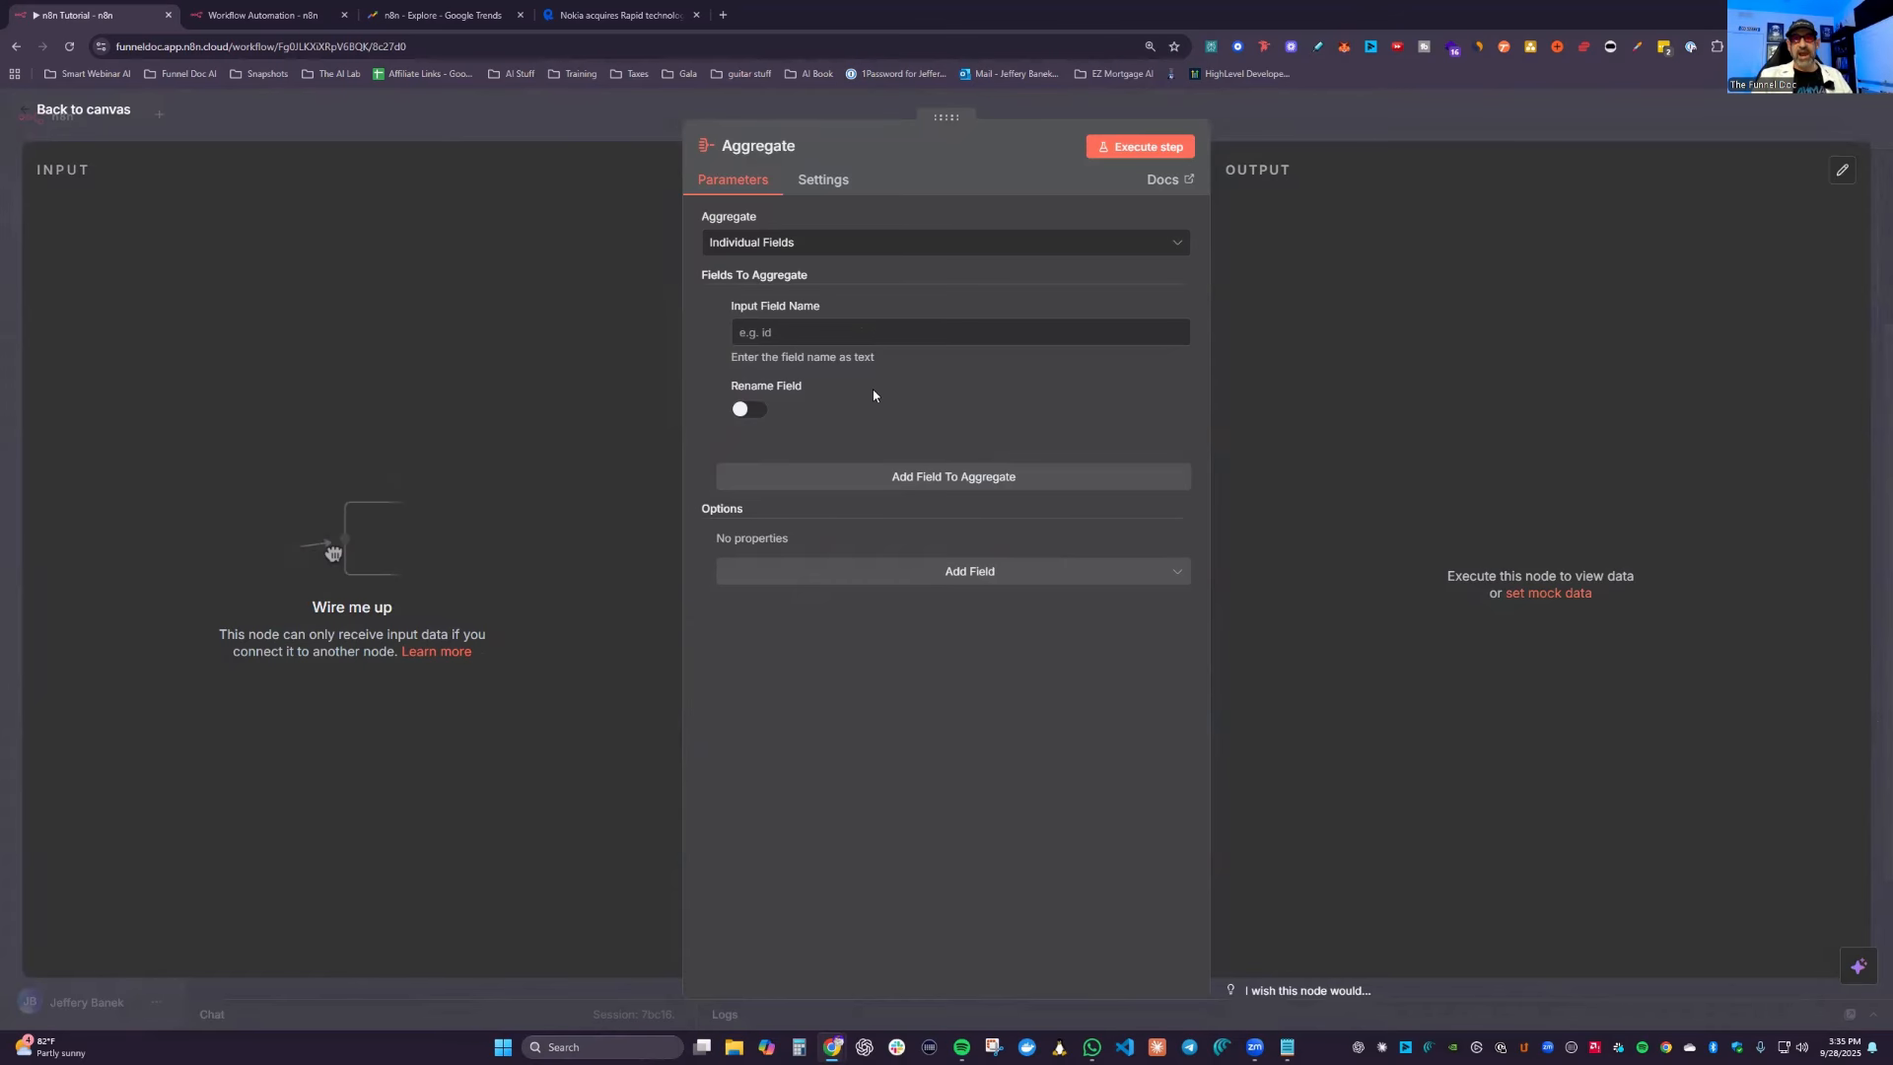
left_click(69, 109)
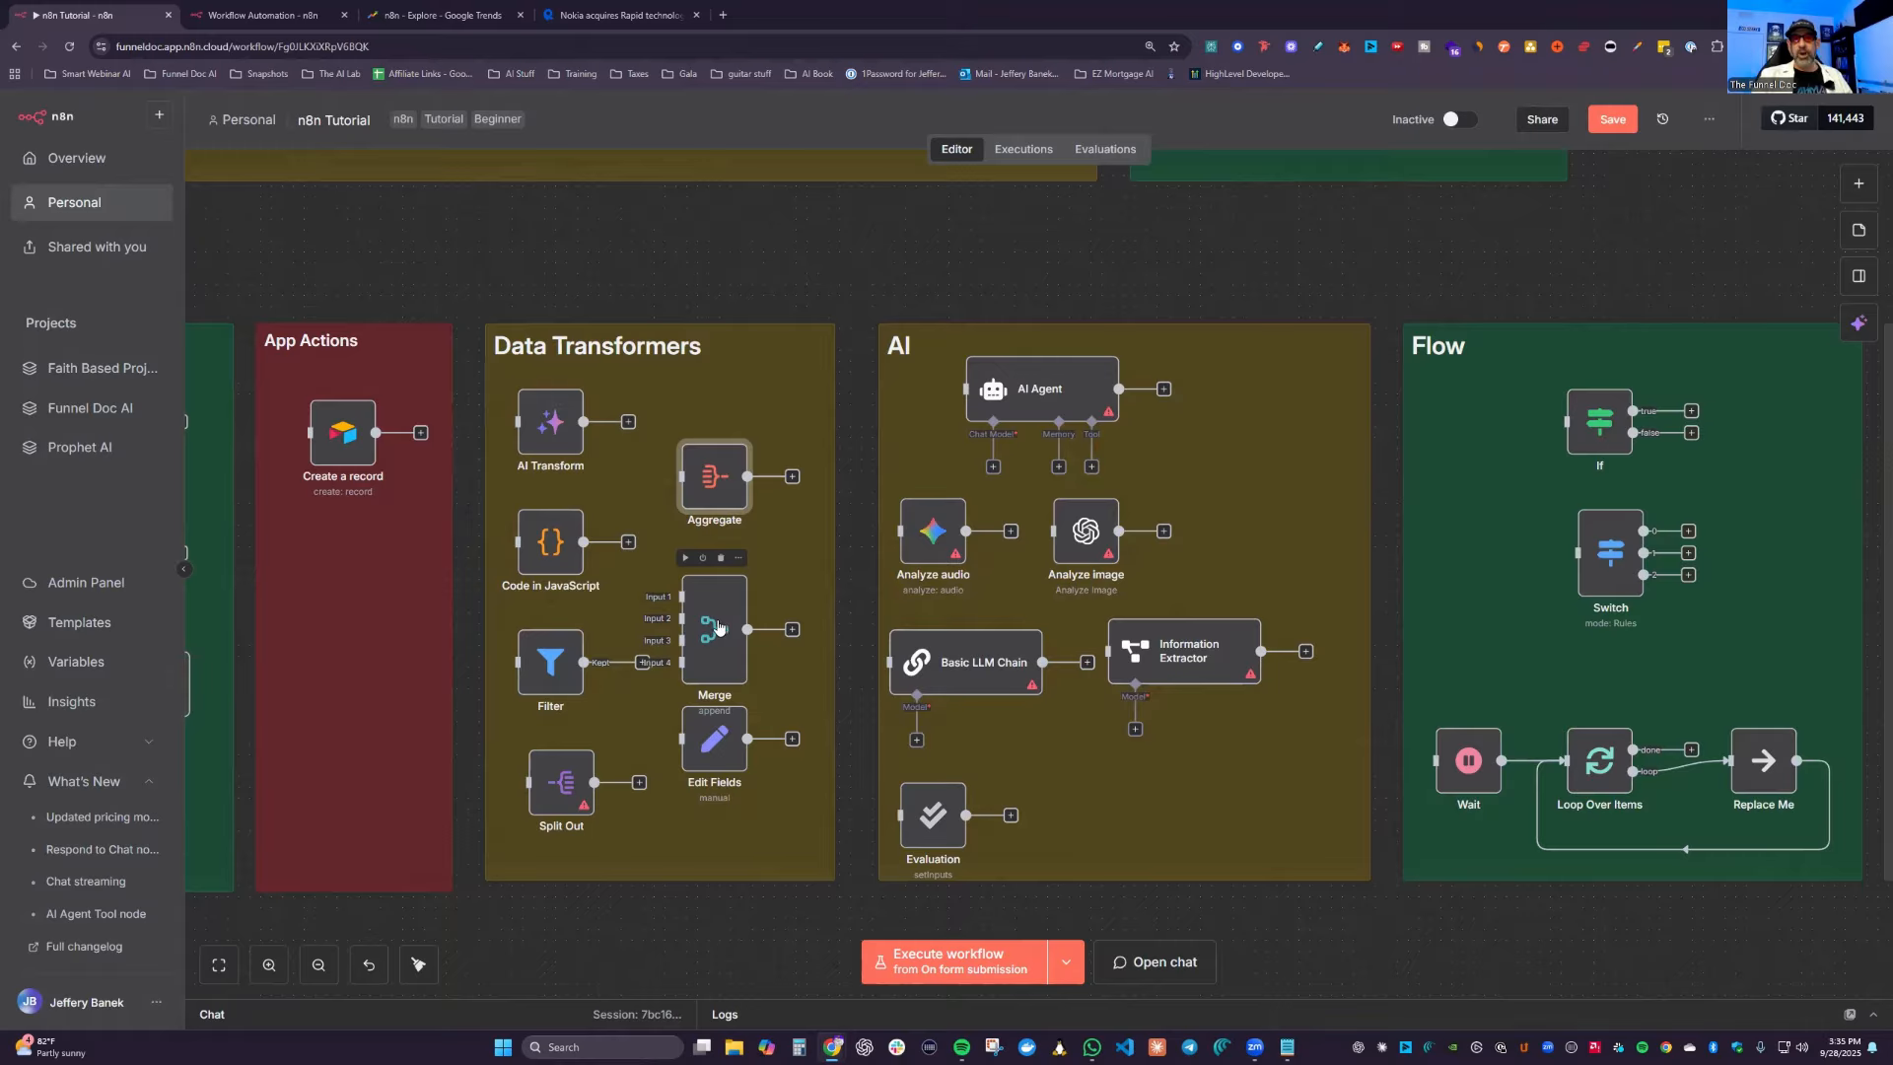
double_click(719, 628)
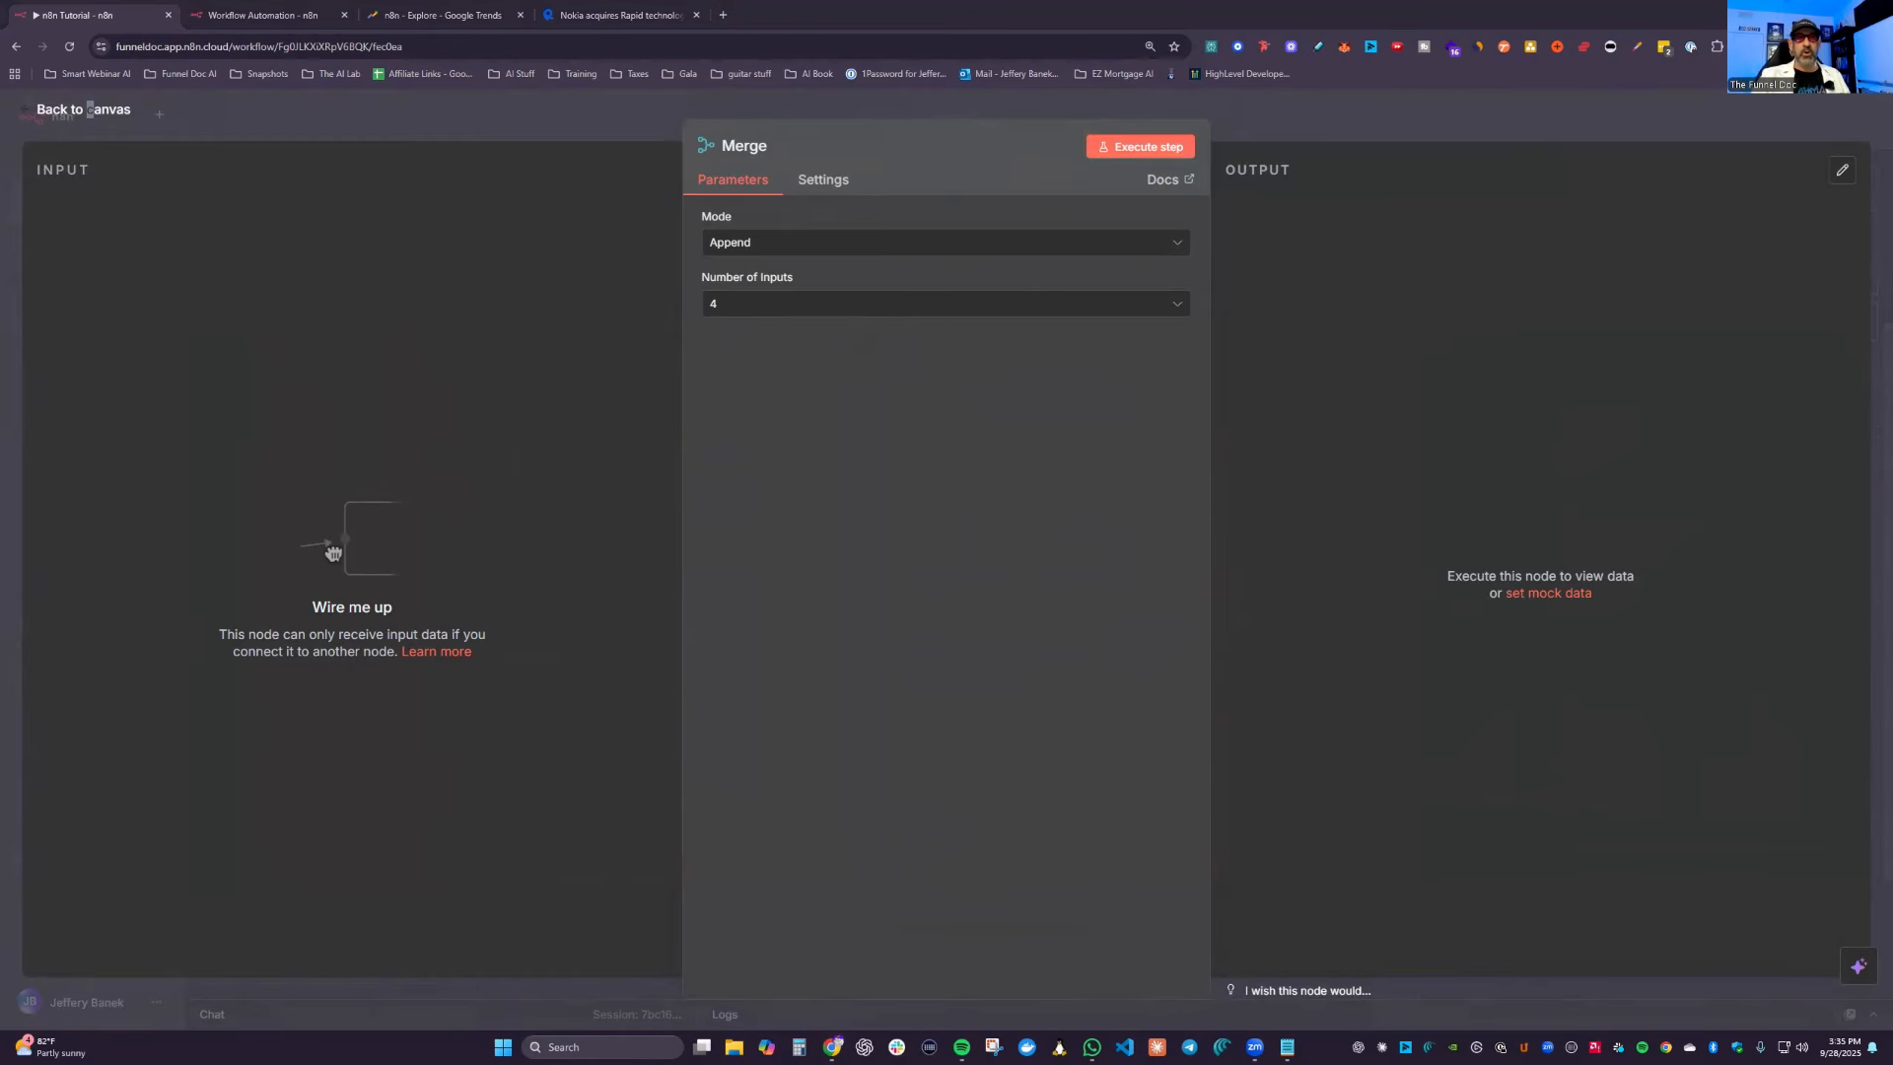
left_click(94, 109)
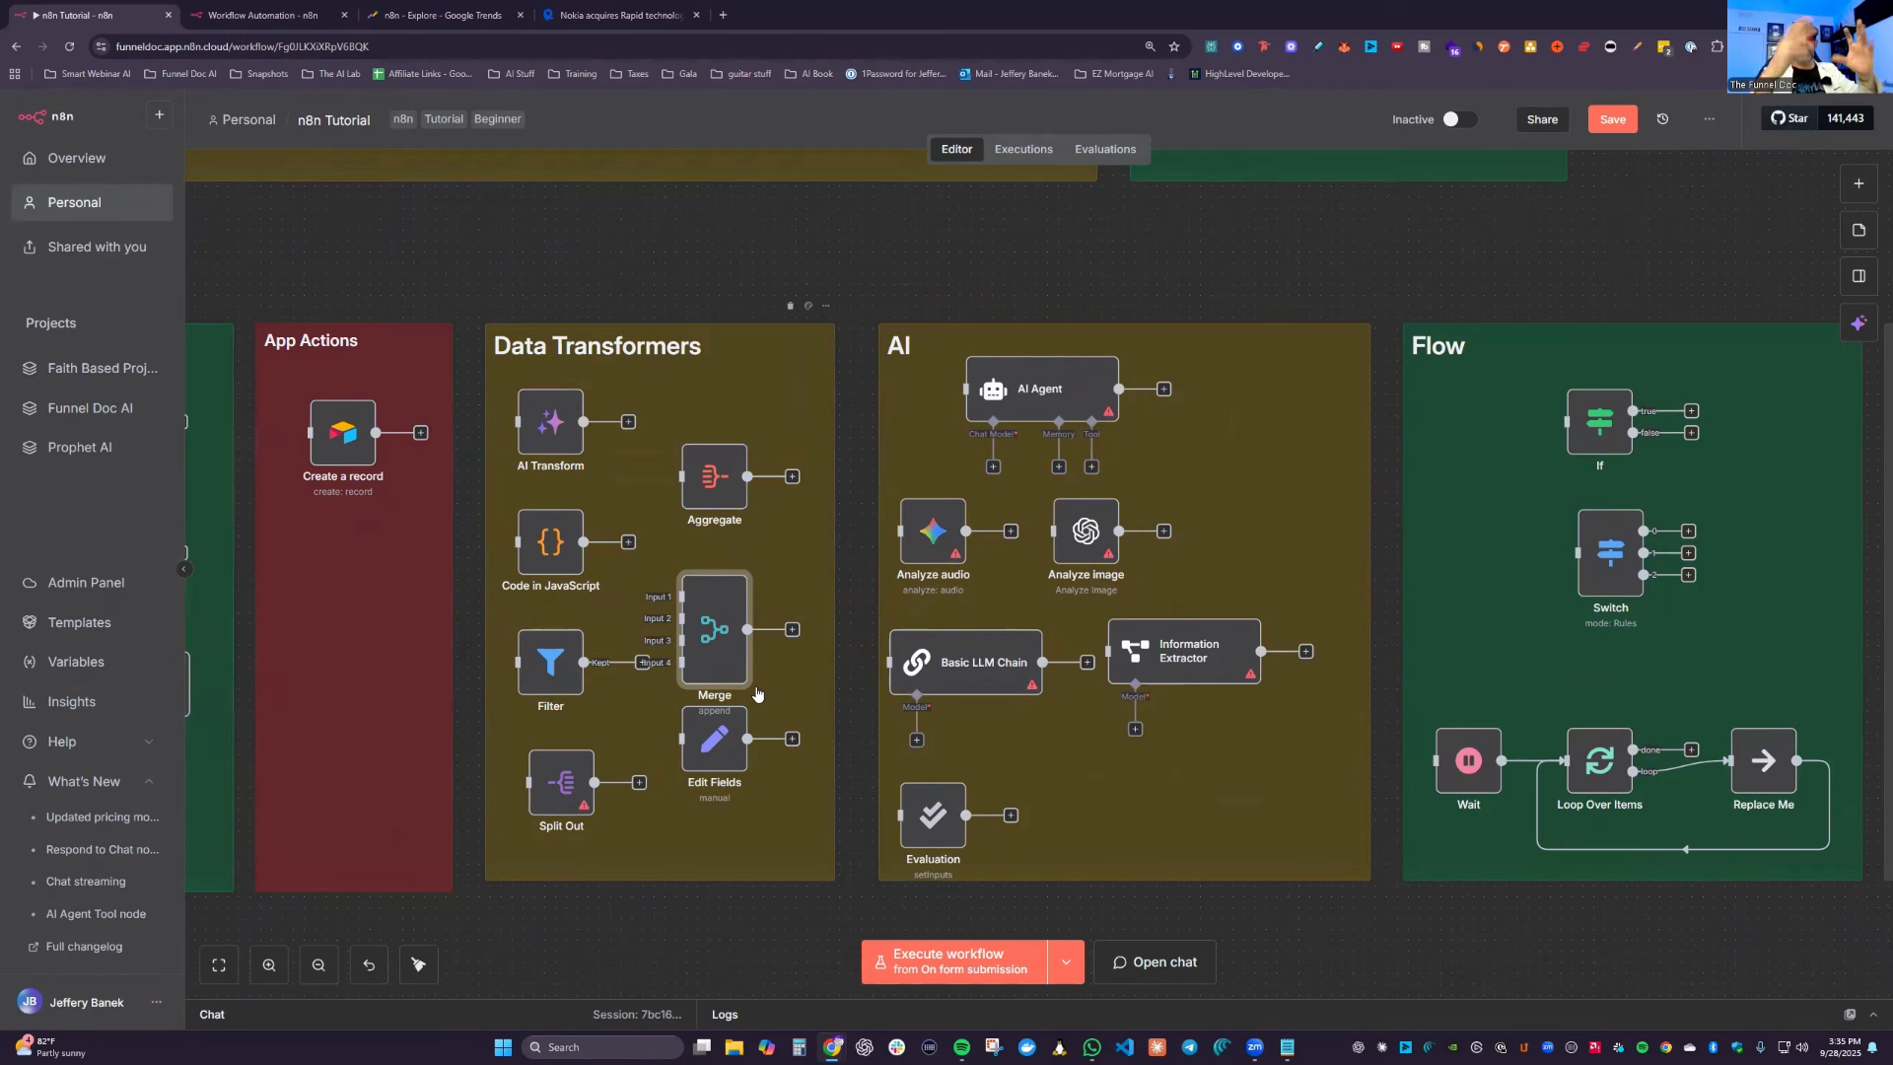
Step: Check the Rename Field description in the Aggregate node and add a second field to aggregate
double_click(720, 484)
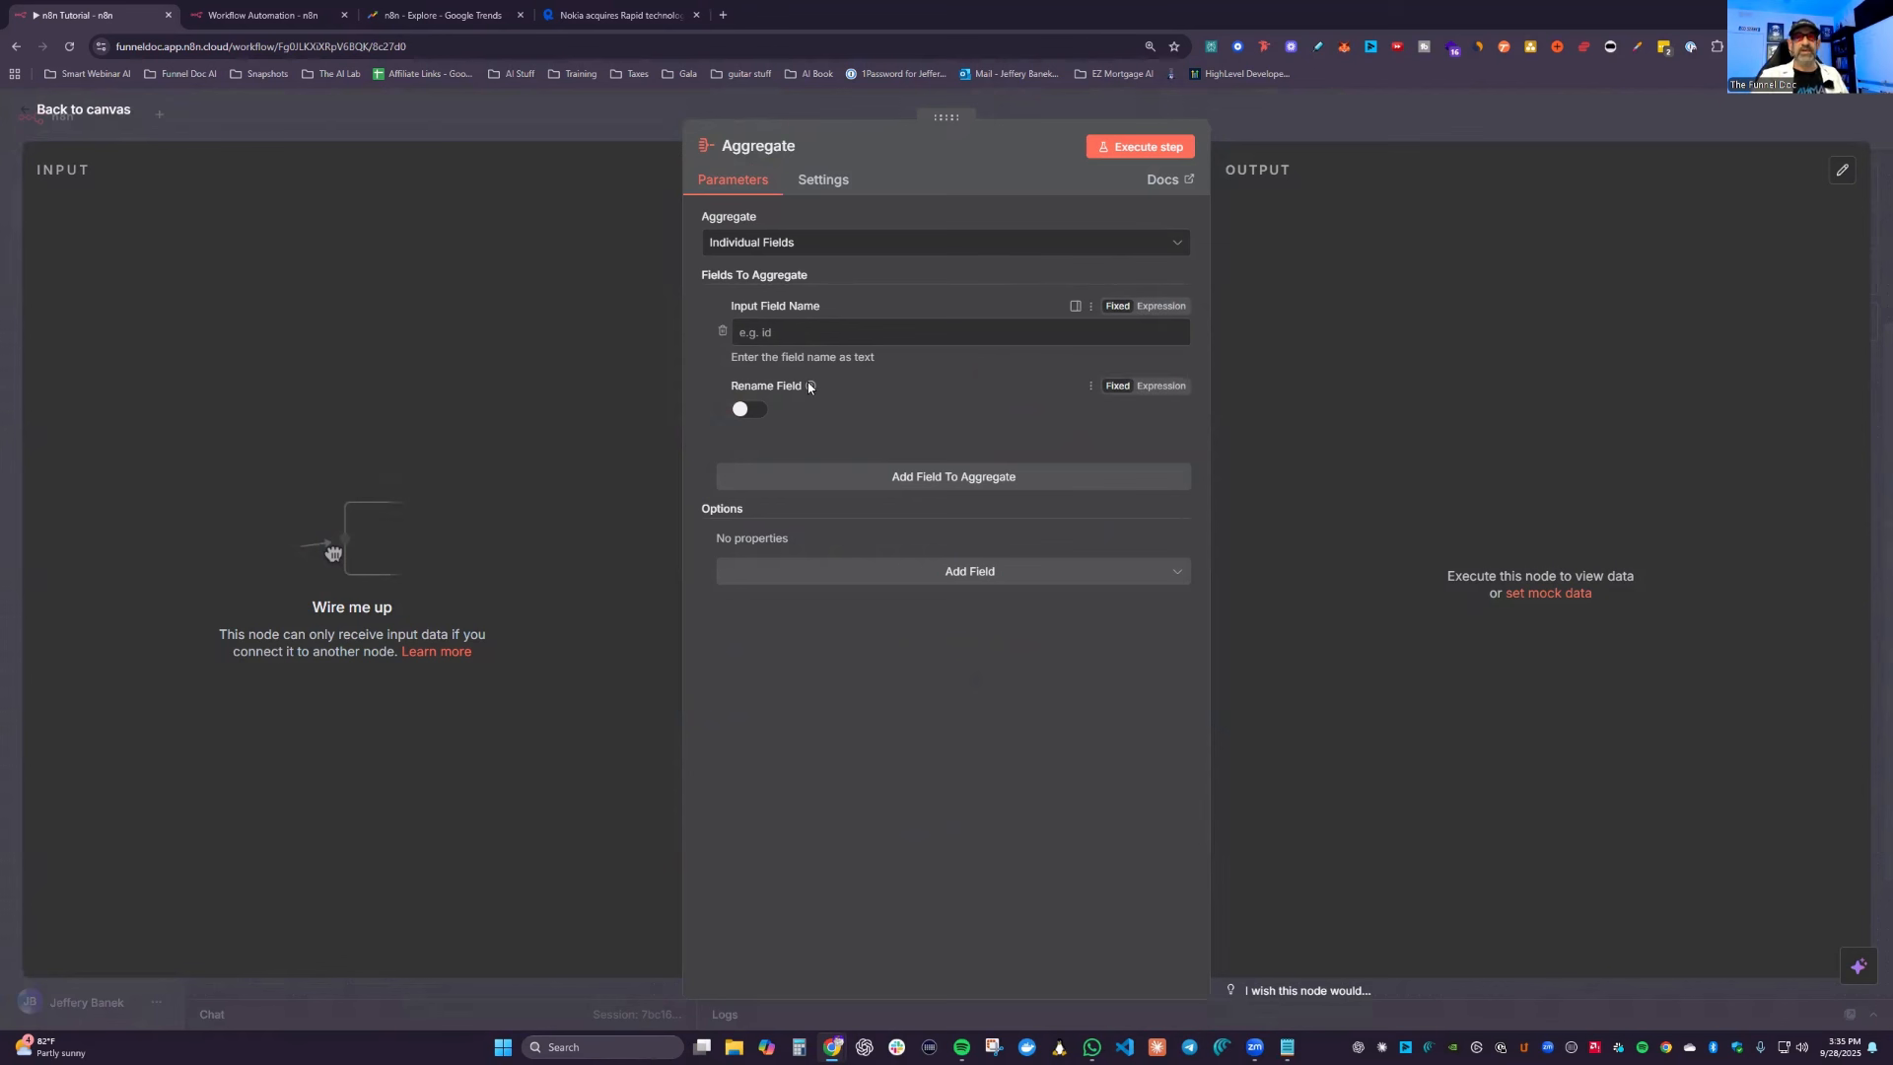
mouse_move(809, 386)
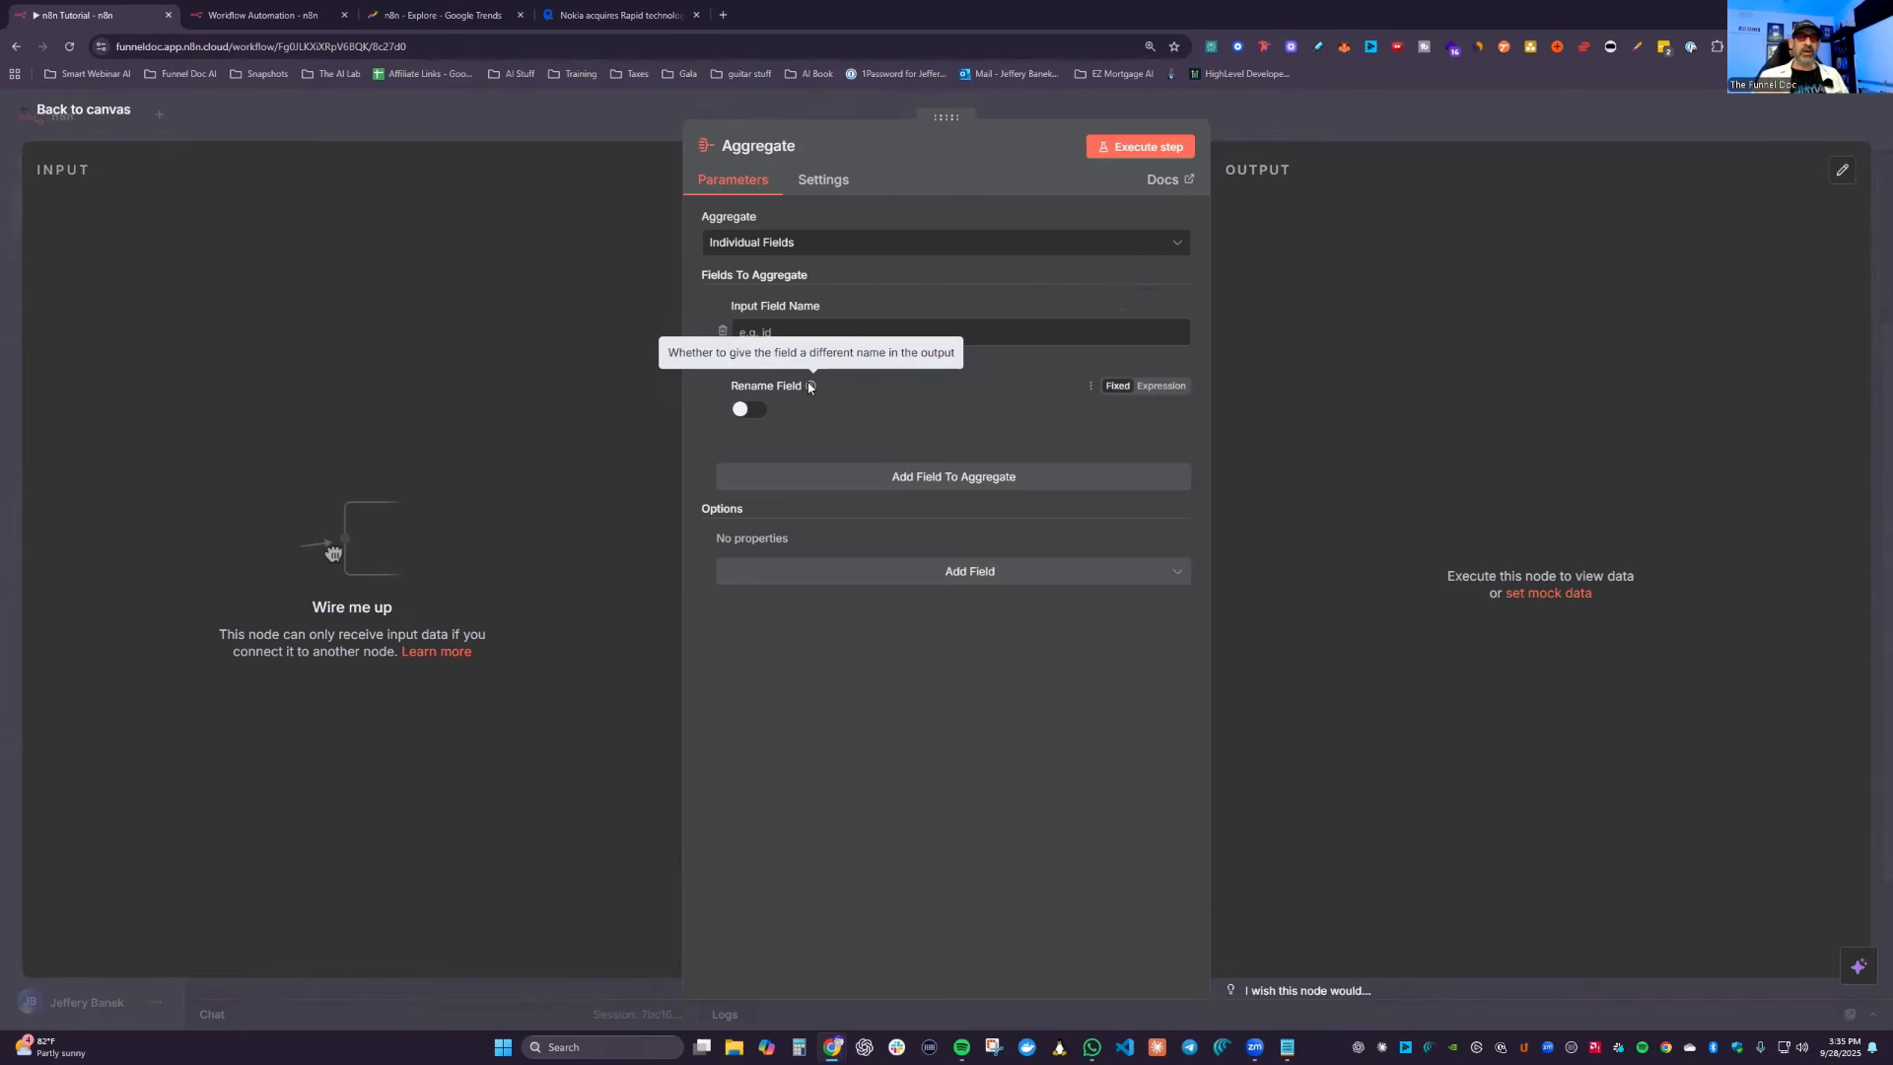
left_click(903, 478)
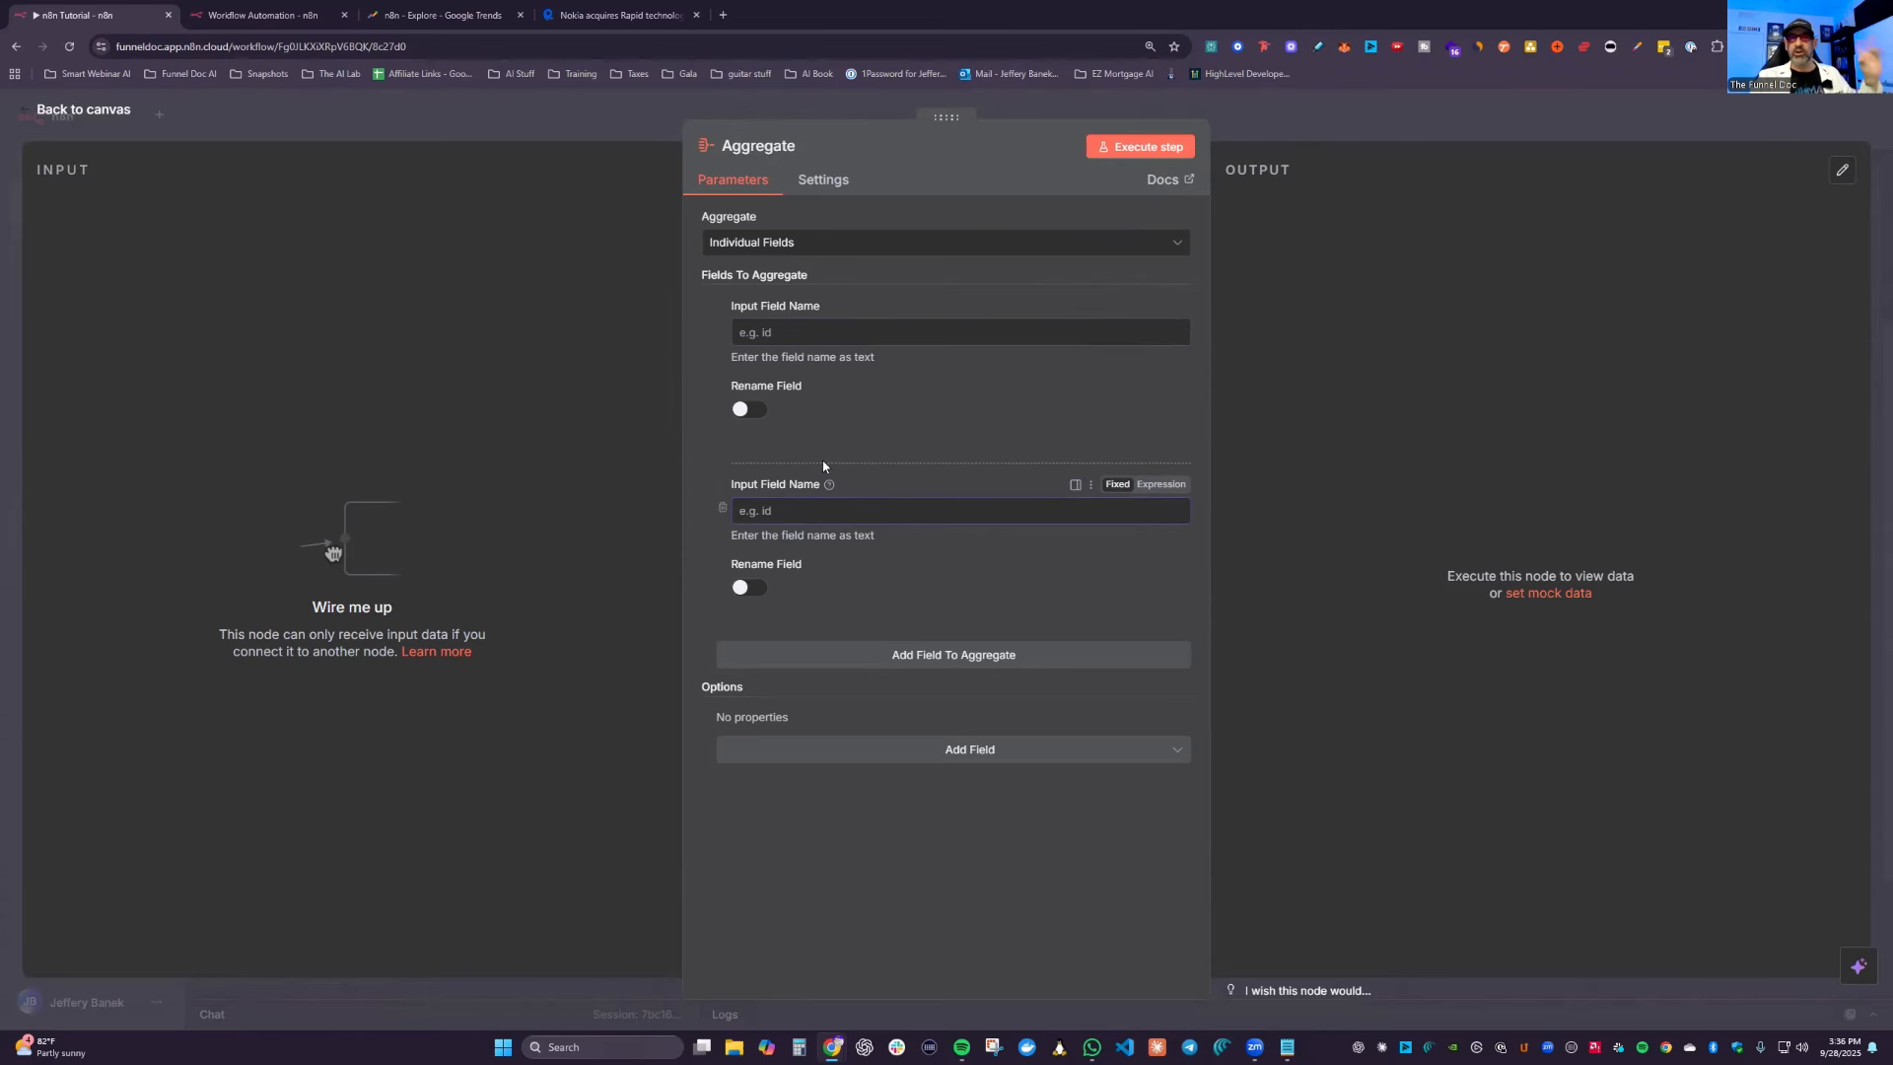
left_click(96, 107)
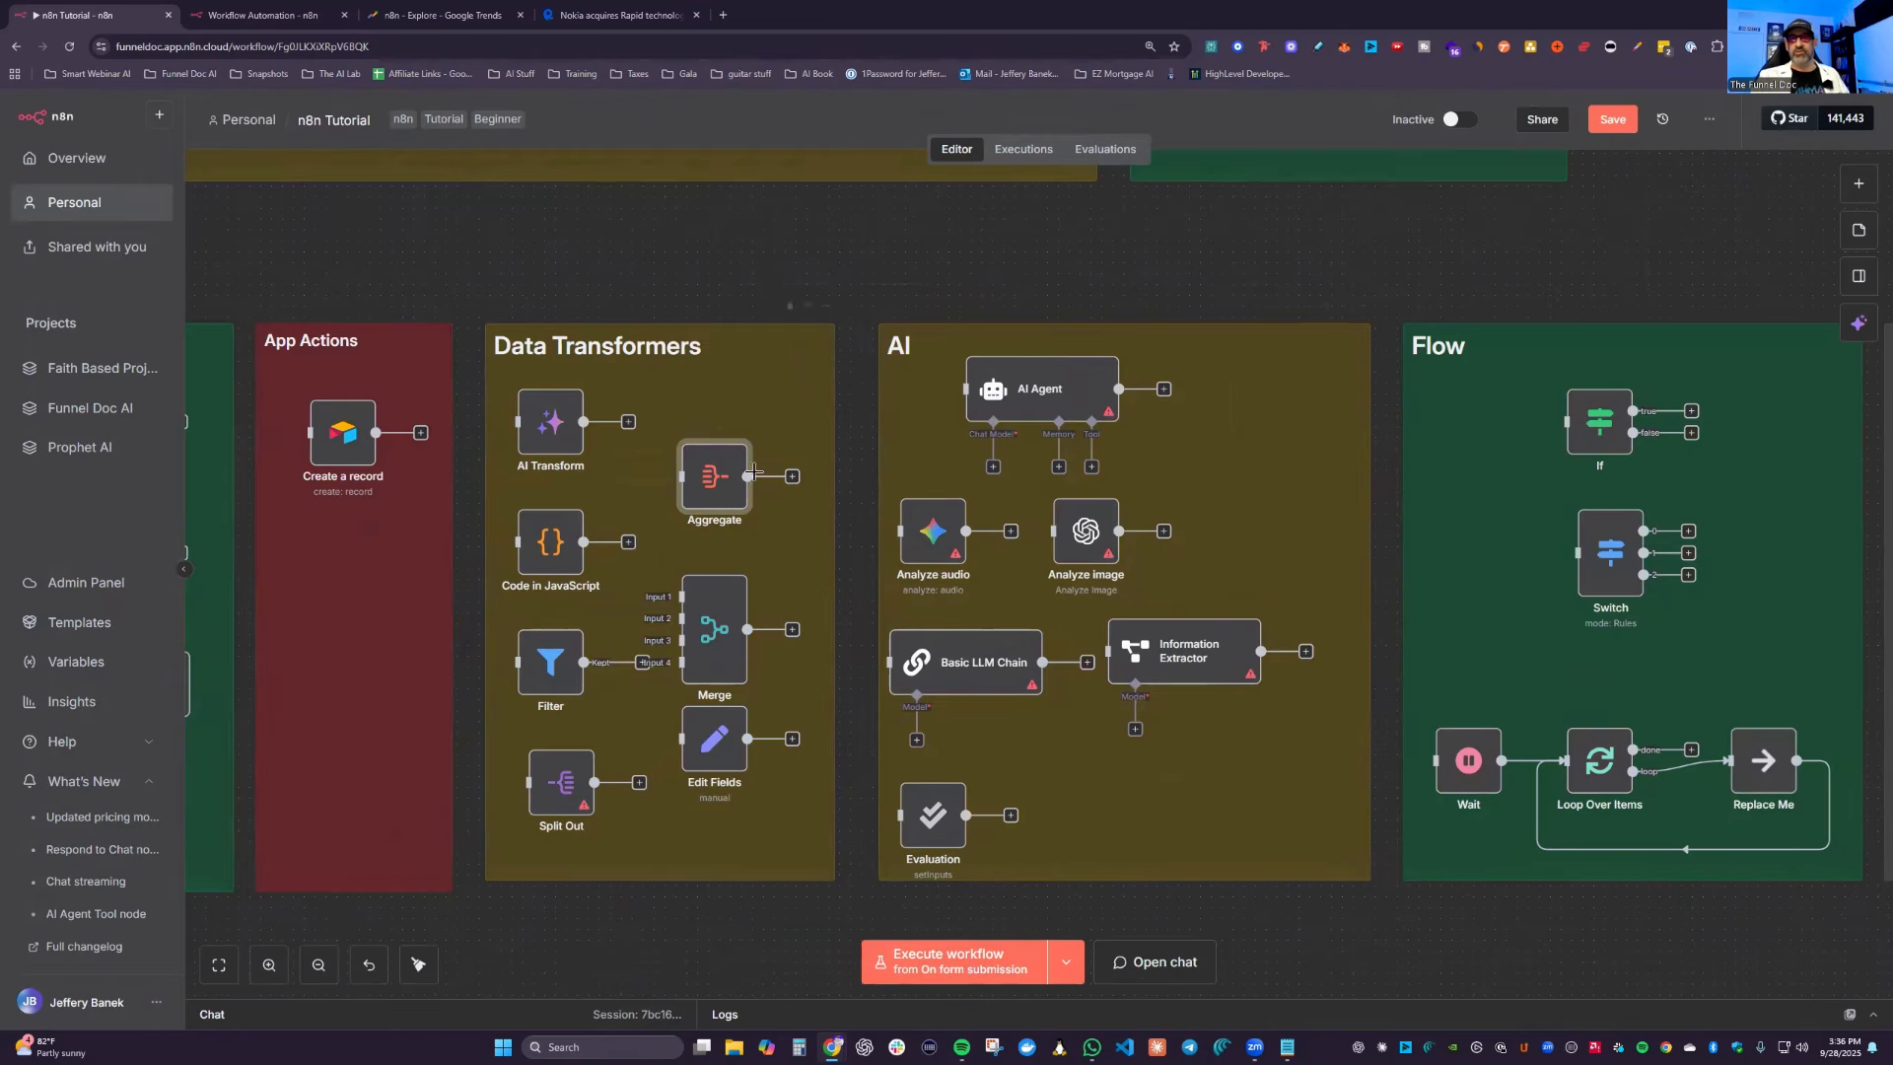
Step: Examine the Filter node's condition parameters and return to the canvas
scroll(722, 527, "down", 3)
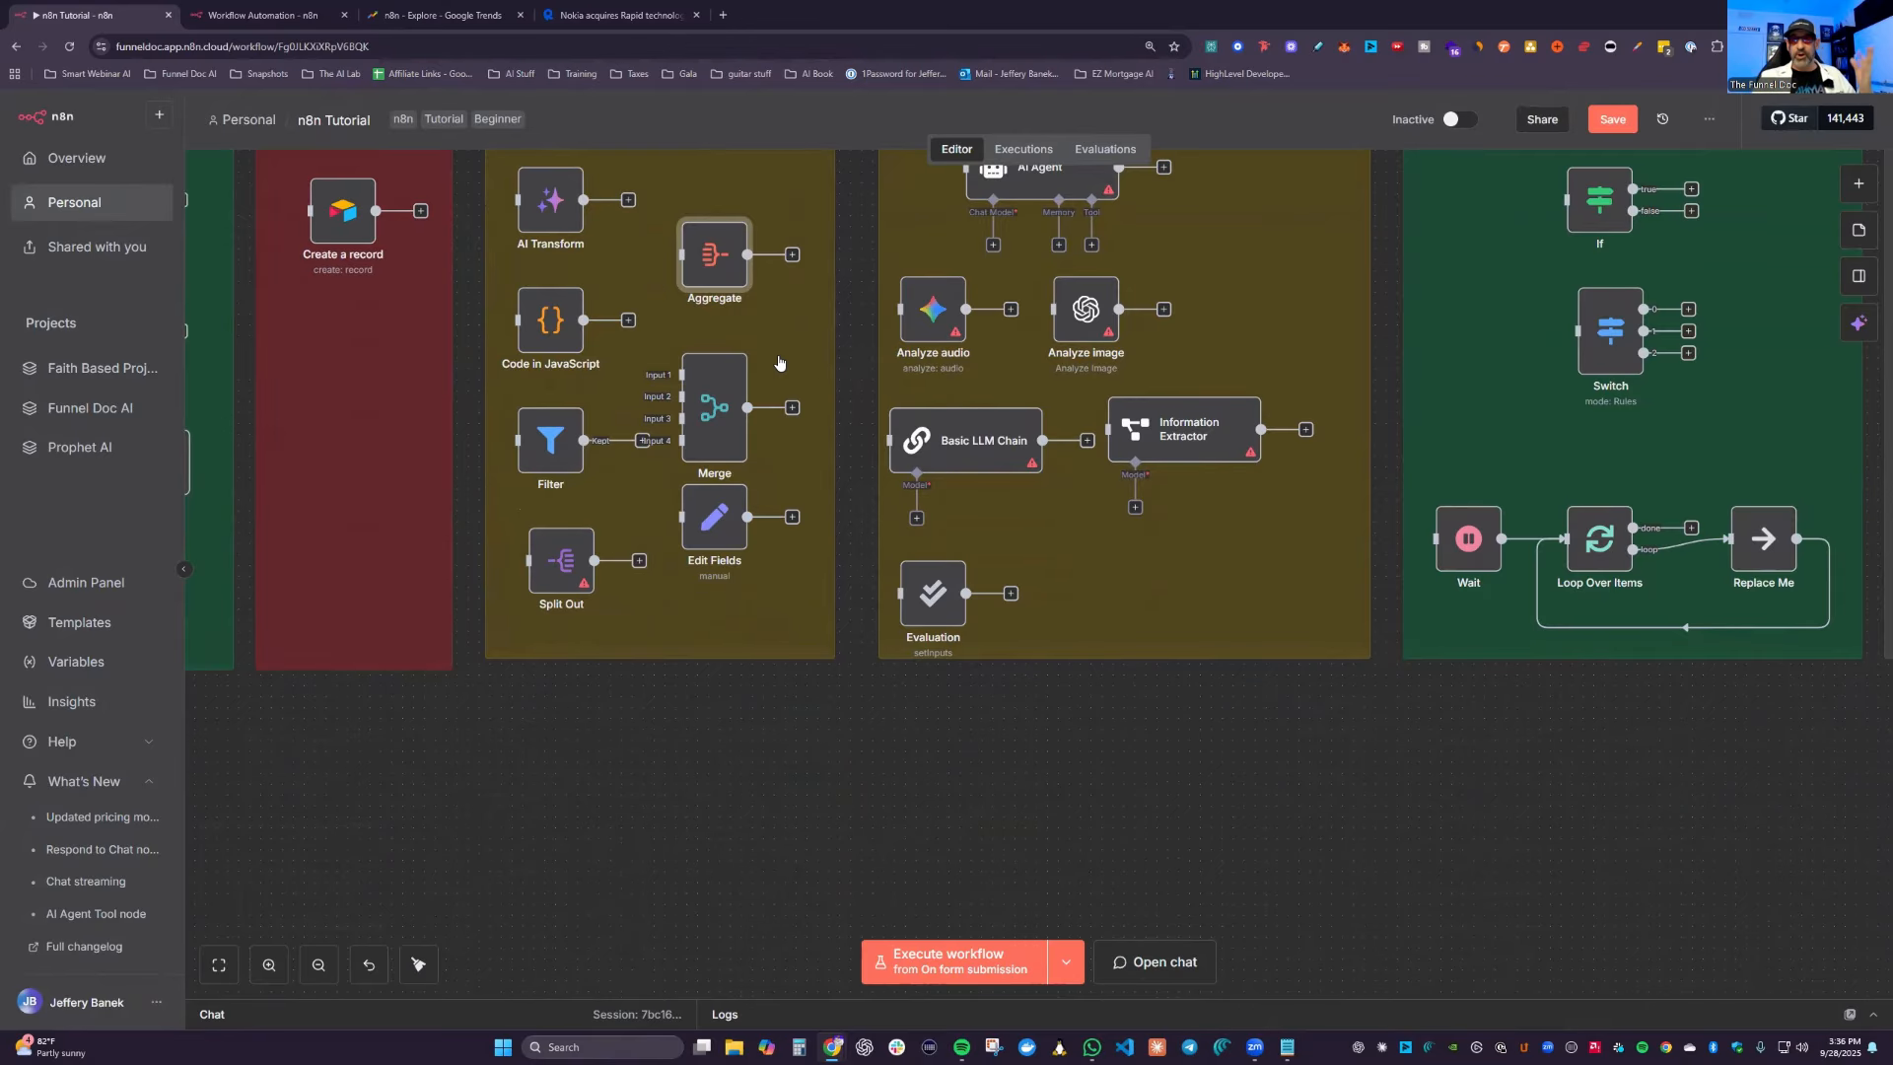
double_click(579, 451)
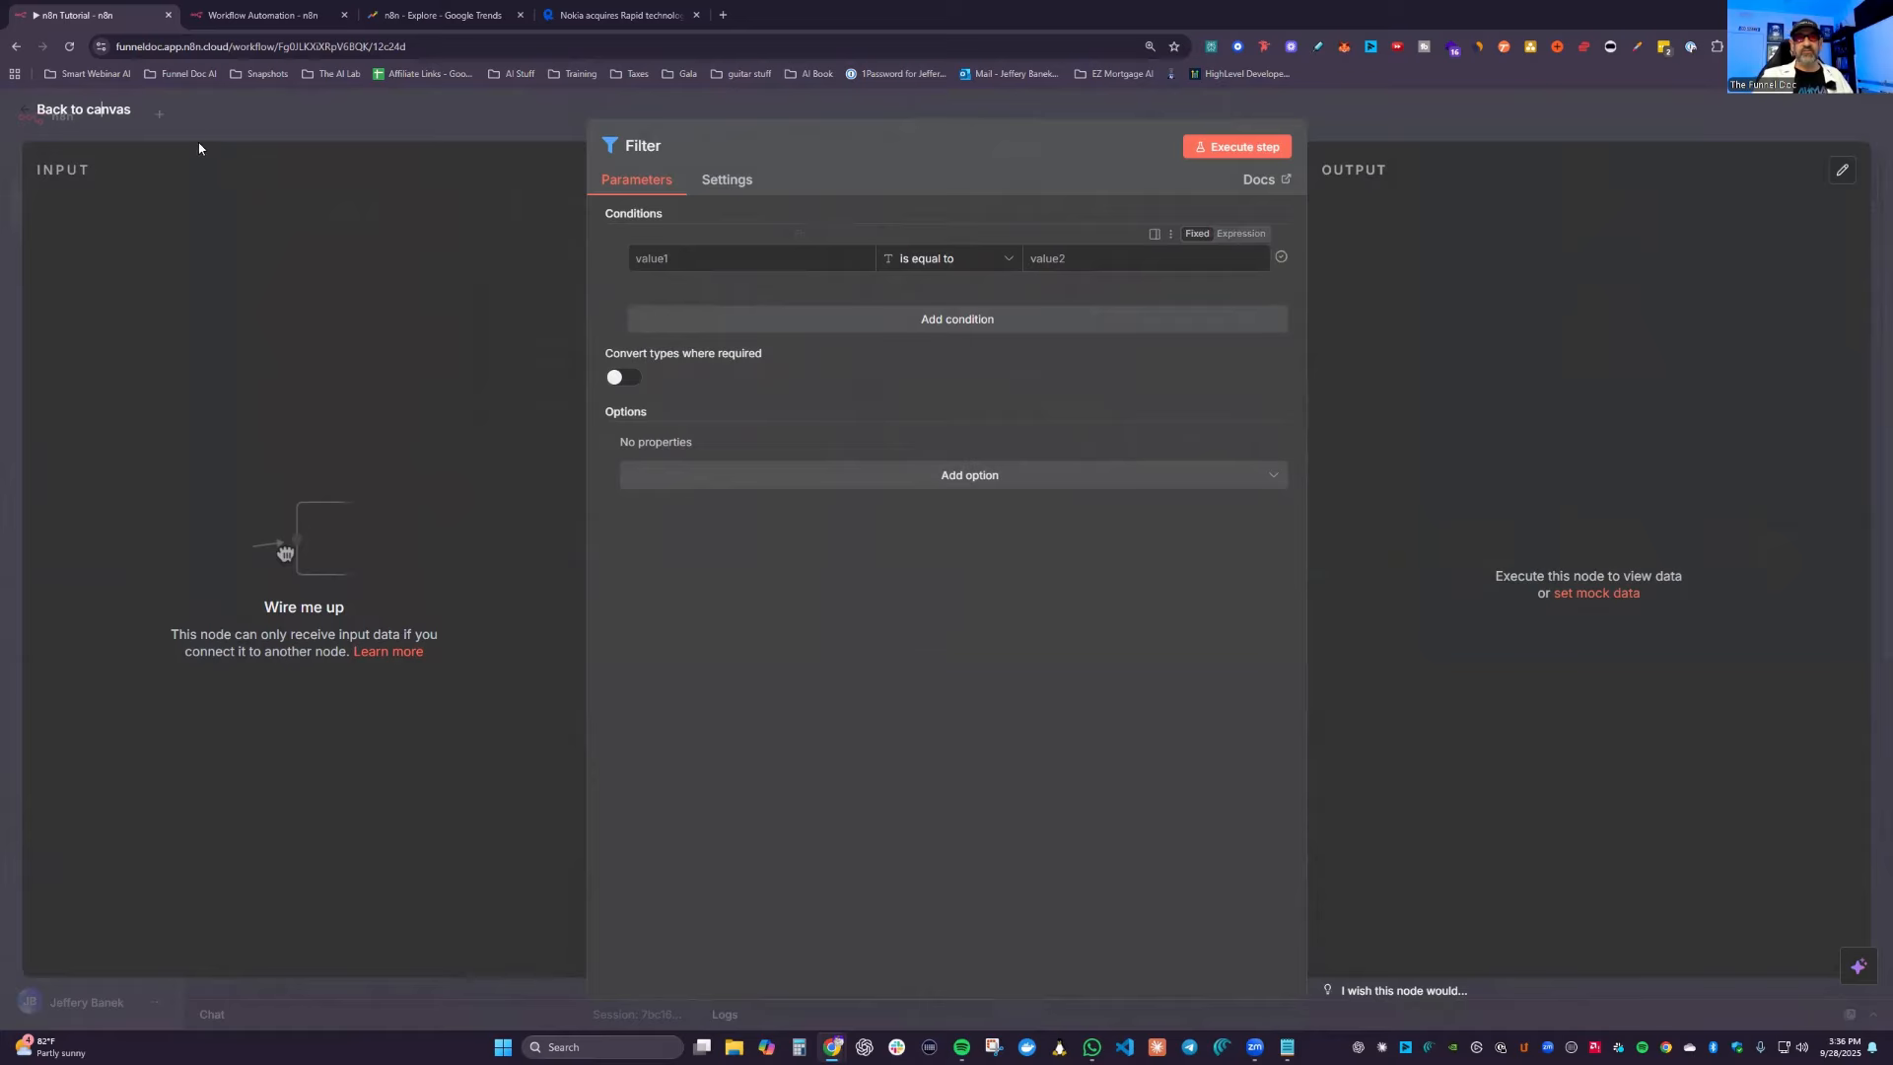
left_click(115, 109)
Step: Add an empty String field to the Edit Fields node in Manual Mapping mode and return to the canvas
left_click(720, 514)
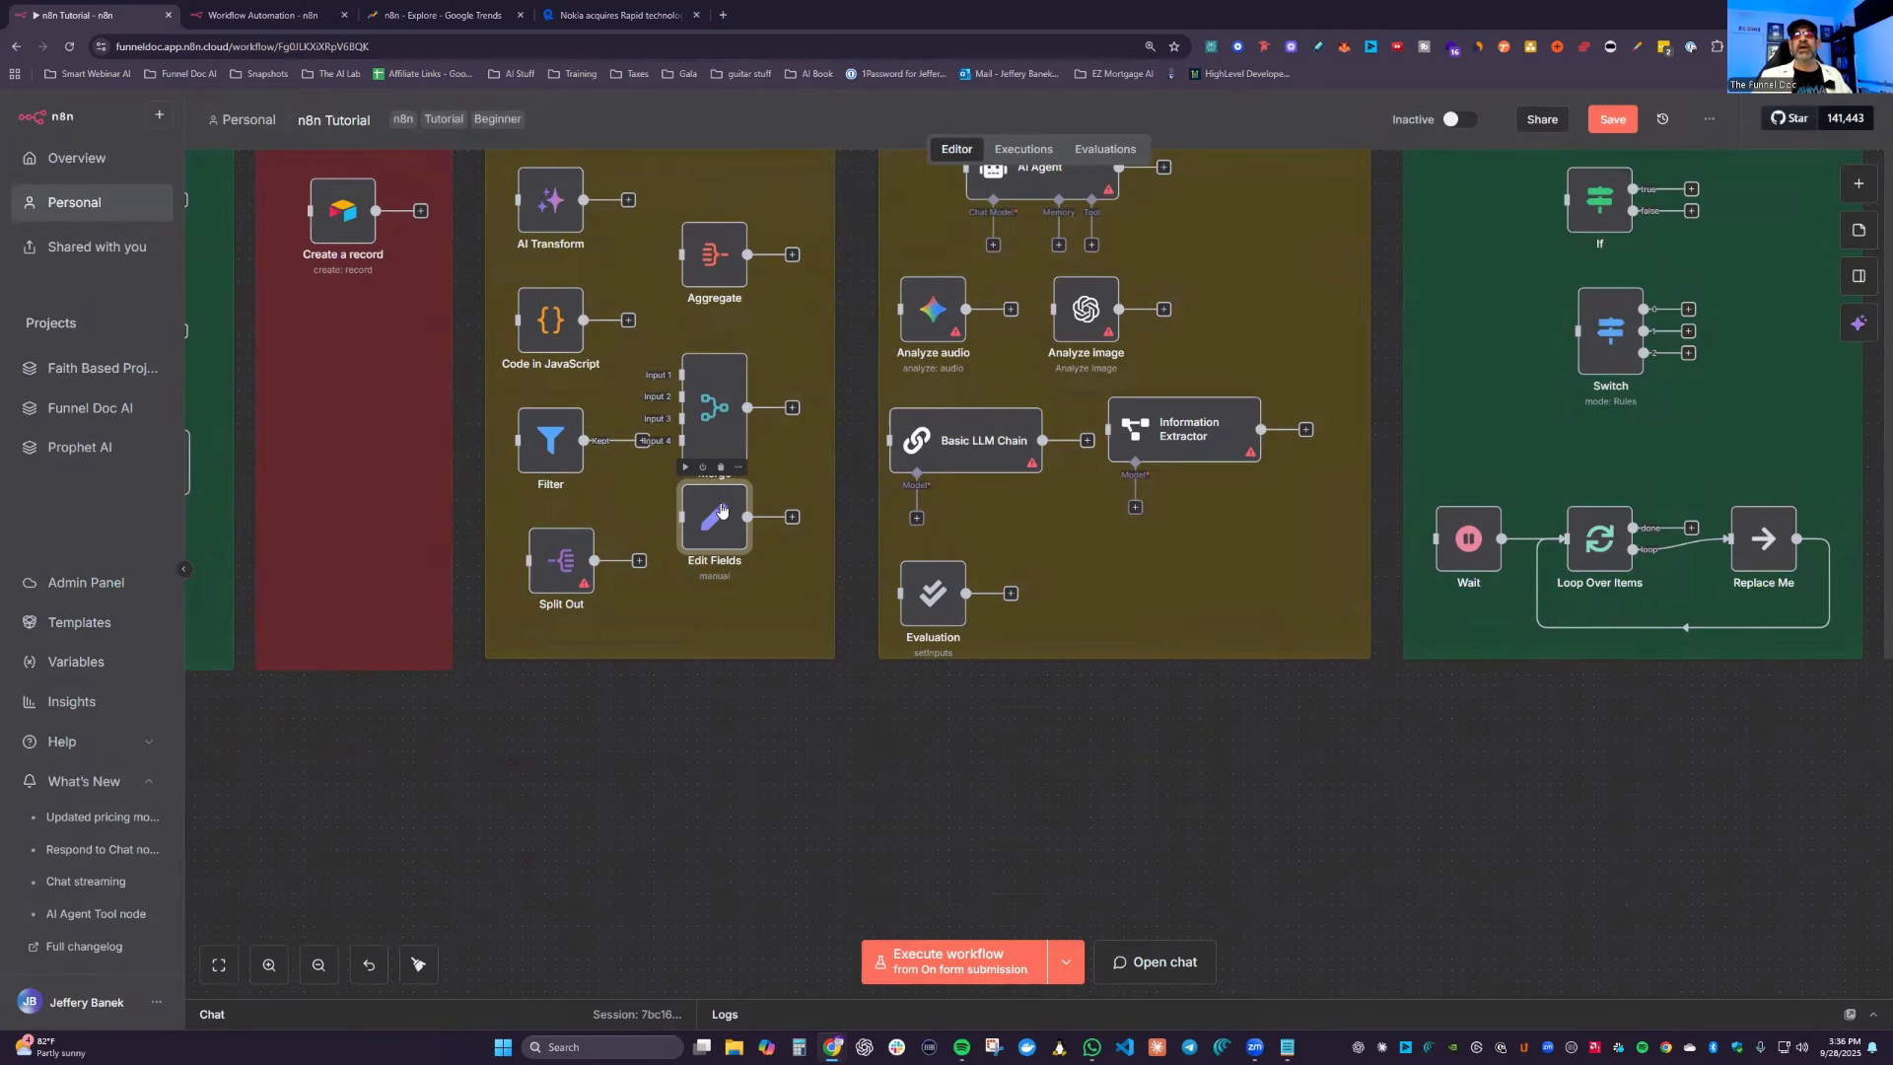
double_click(723, 519)
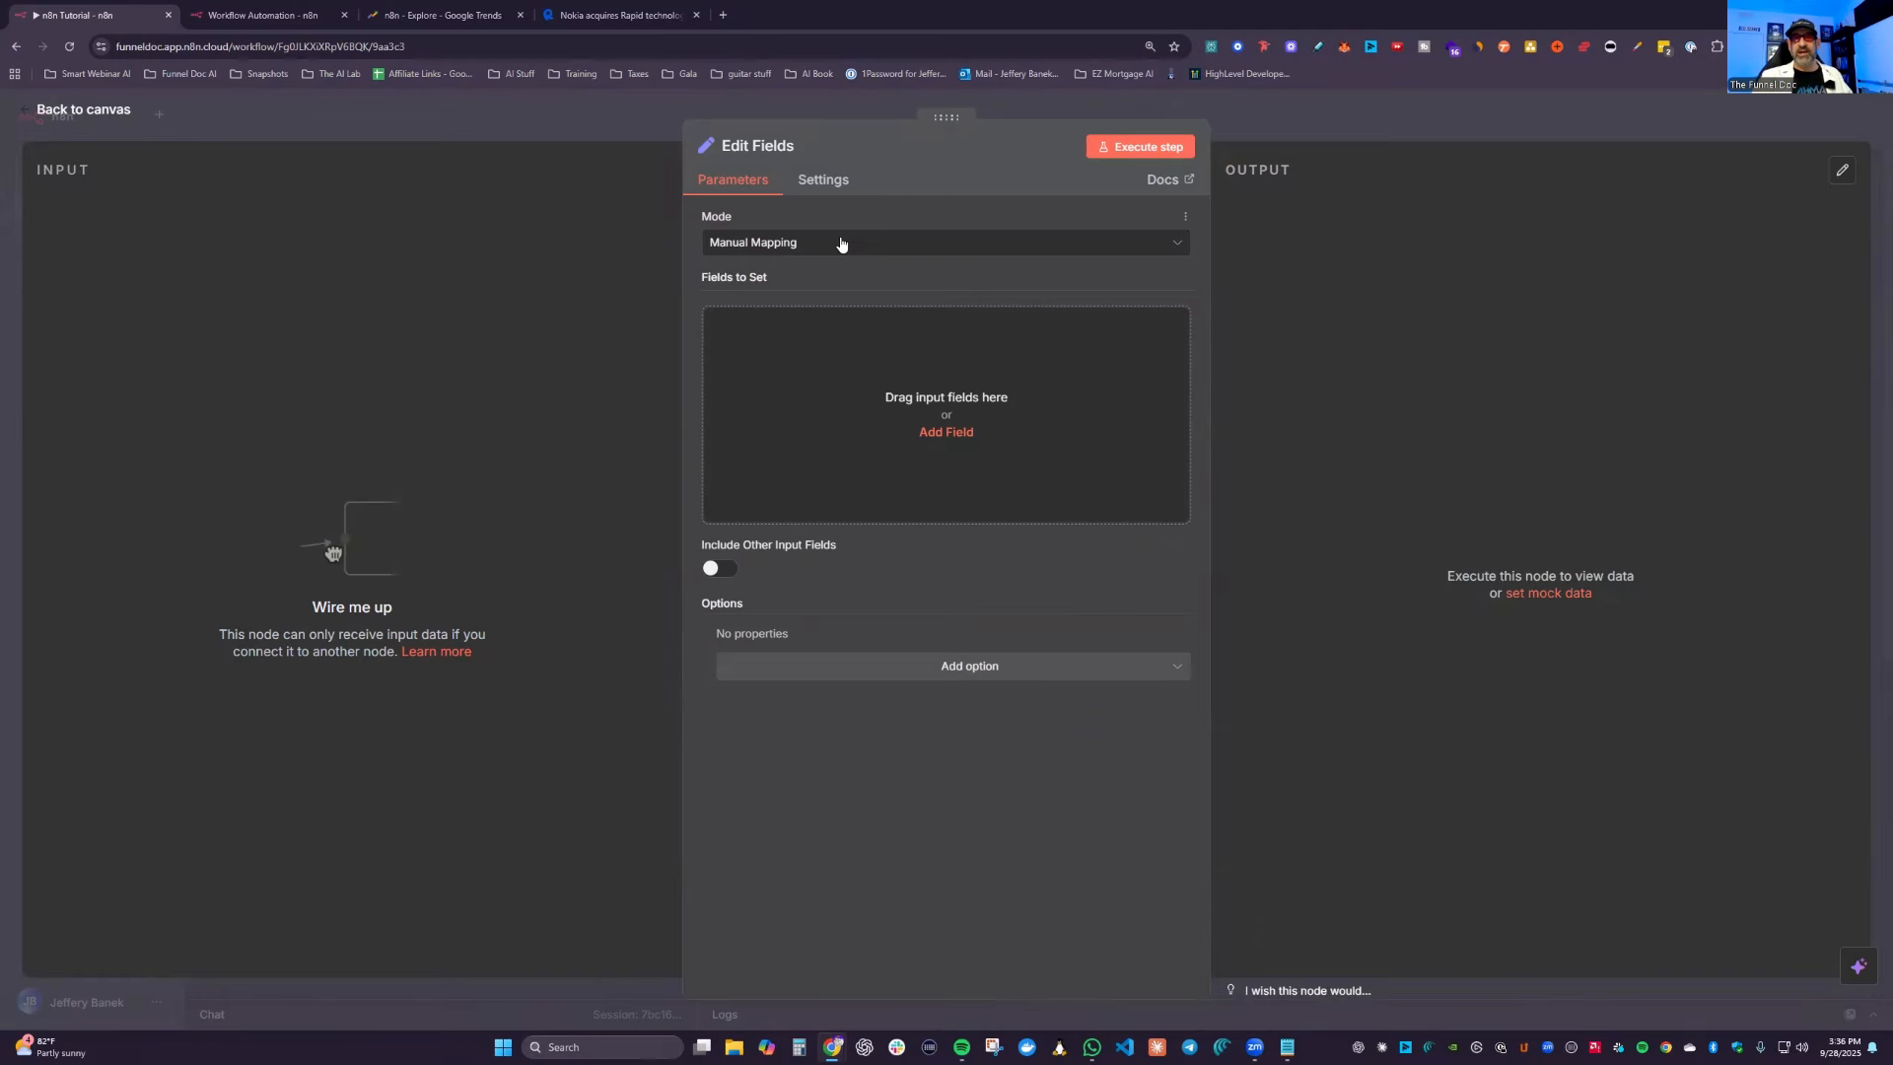
left_click(935, 426)
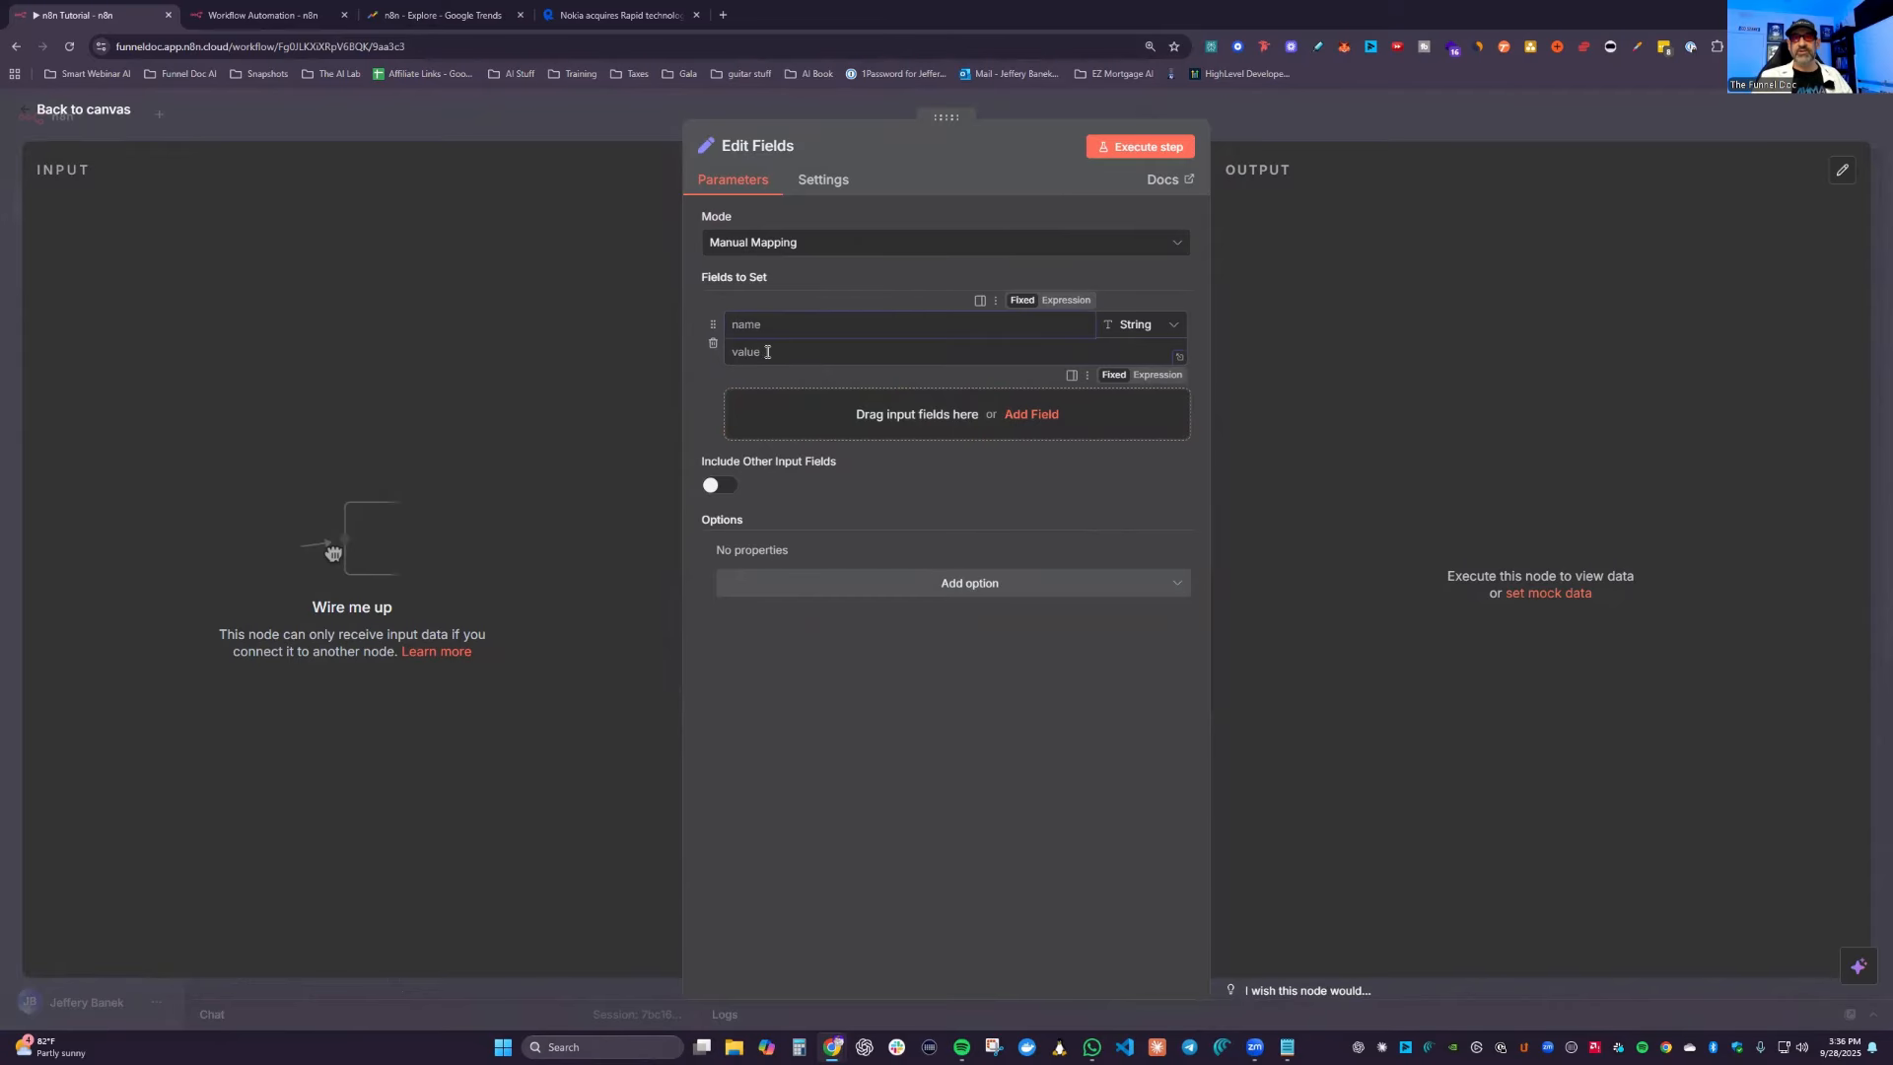
left_click(749, 324)
left_click(102, 112)
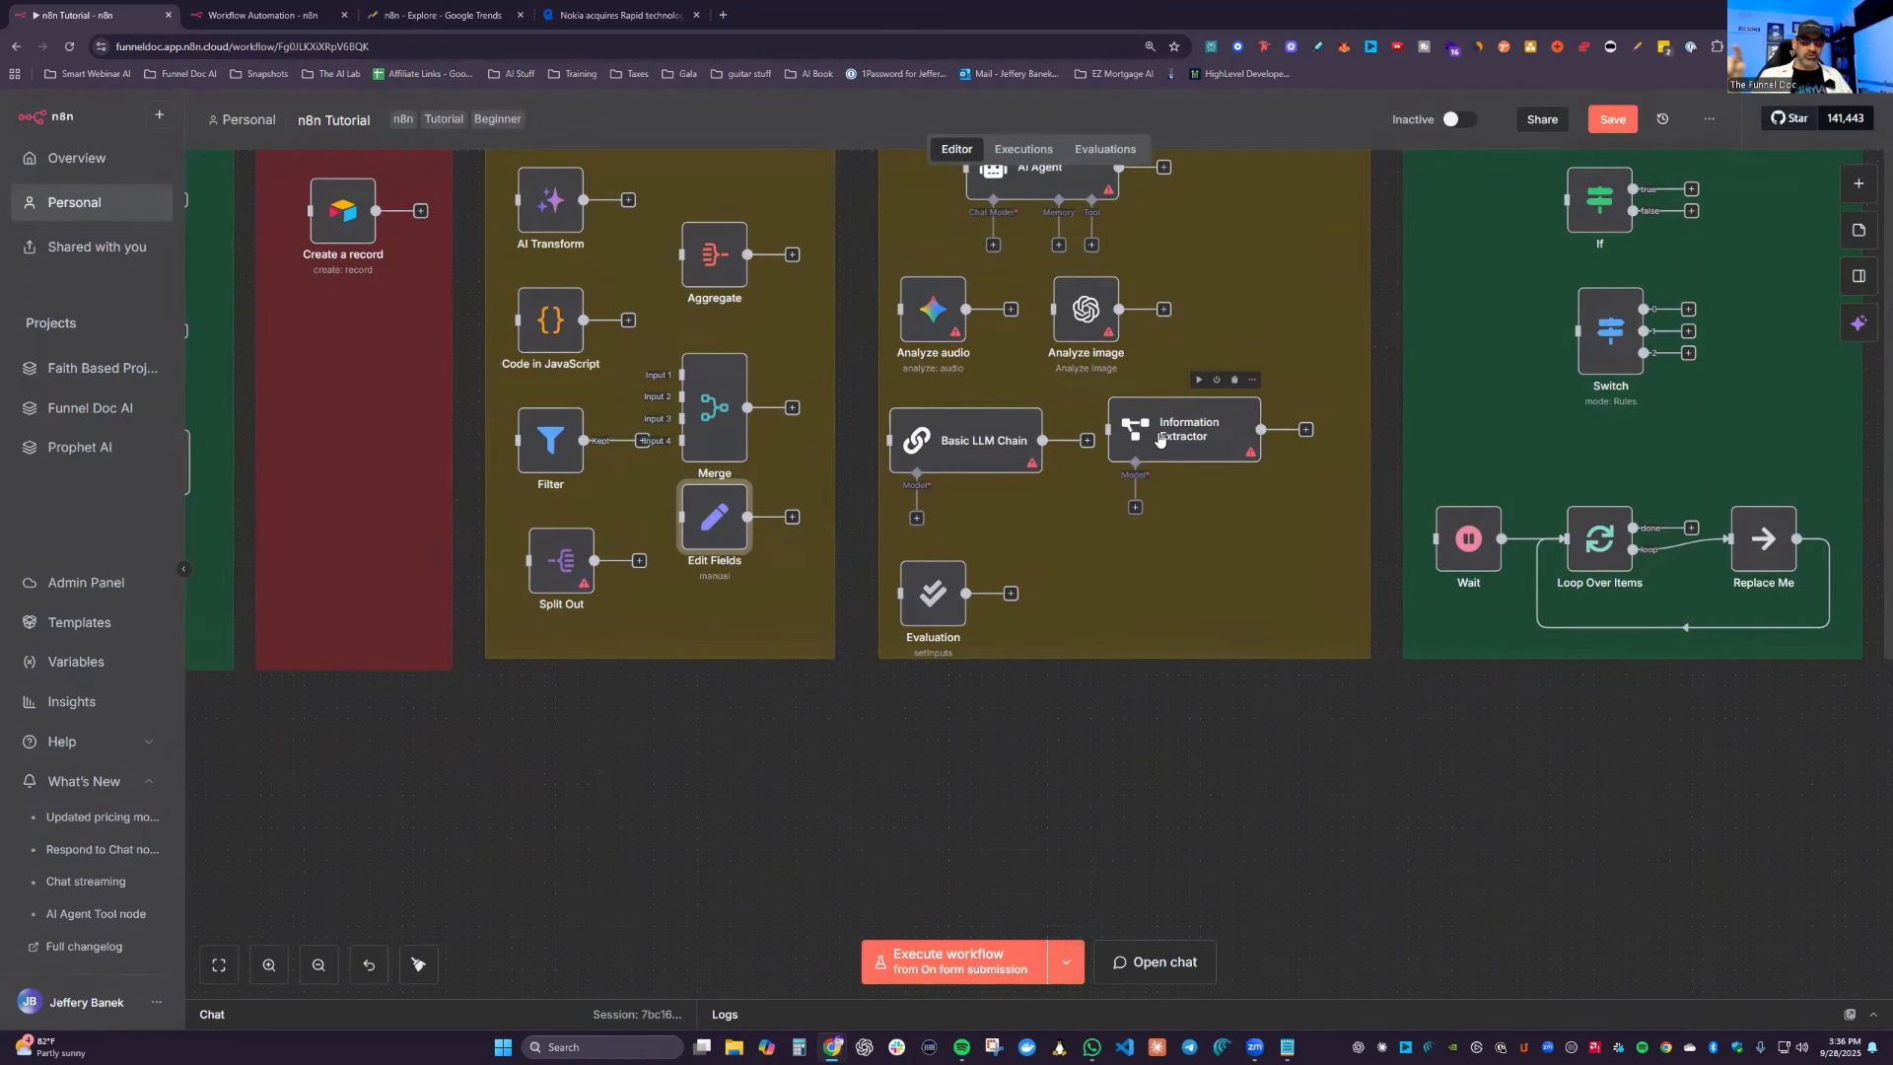
Step: Examine the available AI nodes in the node list, and close it by selecting the AI Agent node
scroll(1219, 497, "up", 3)
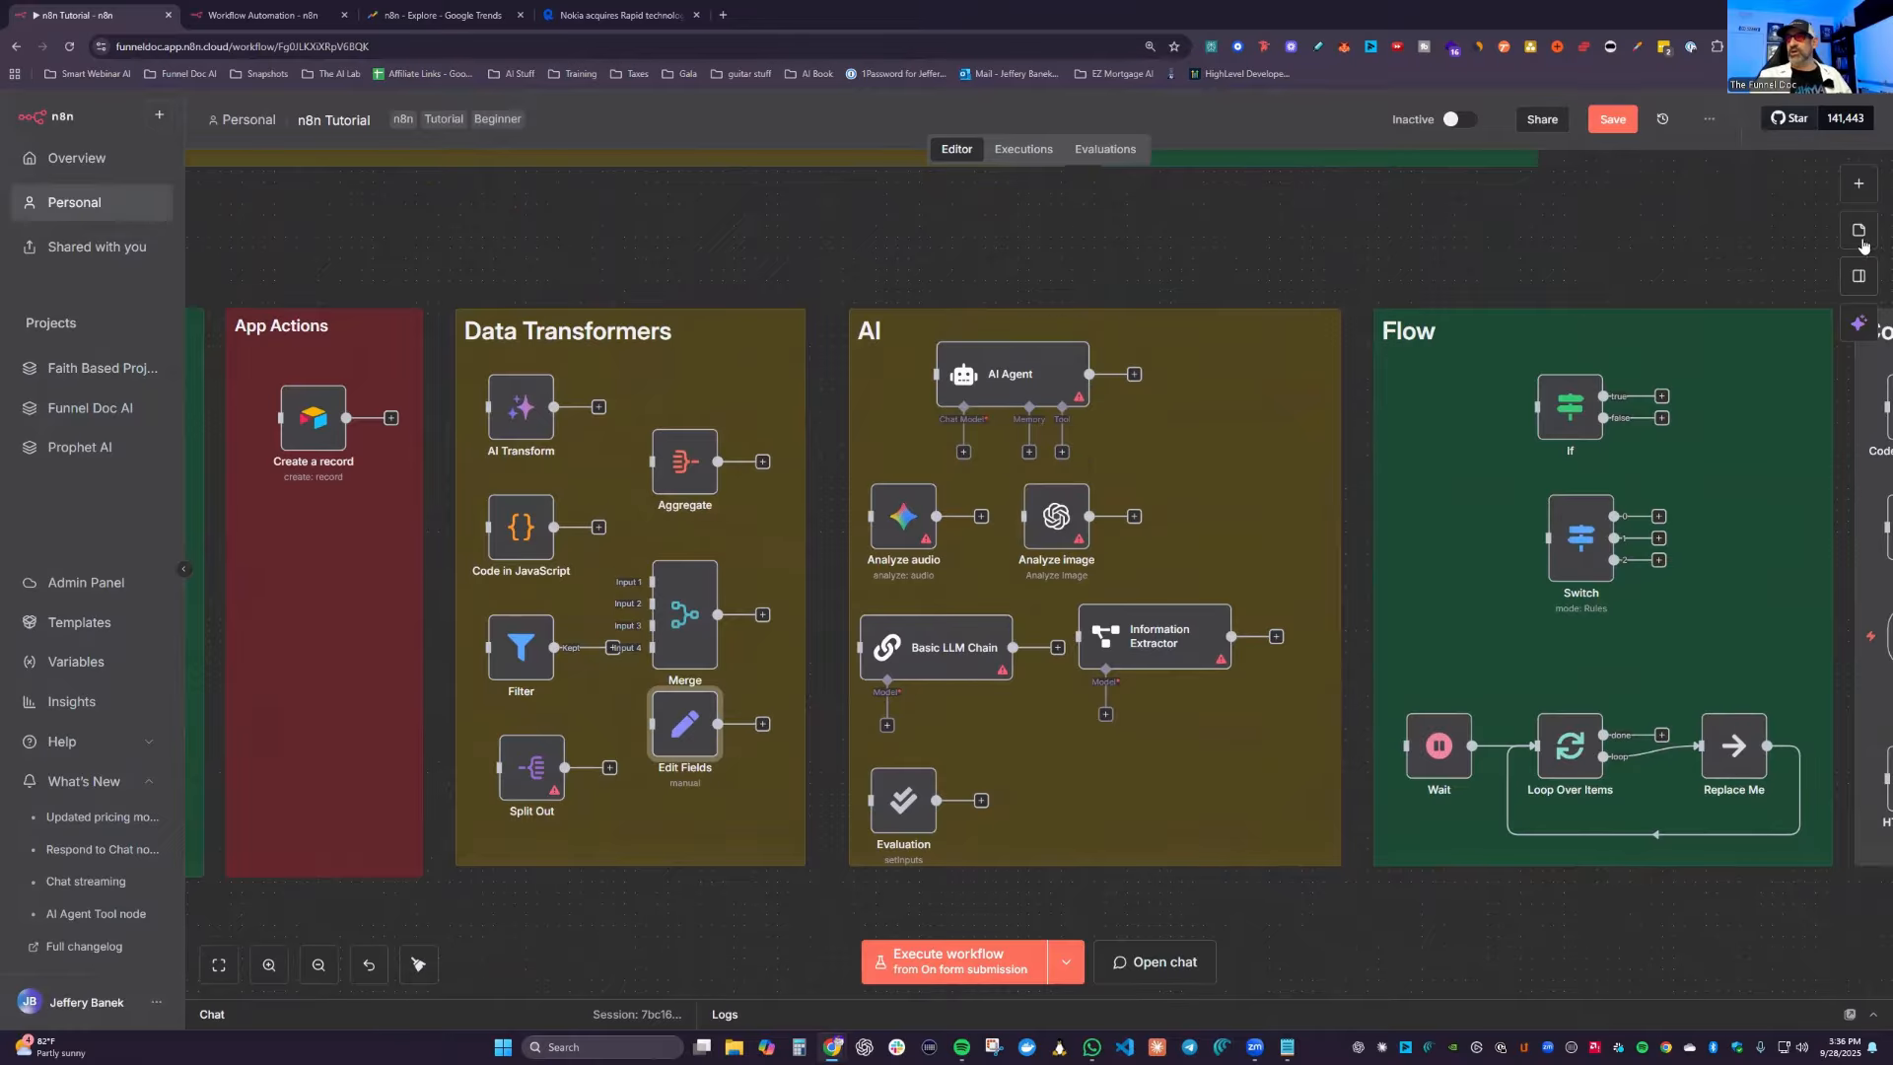
mouse_move(1018, 390)
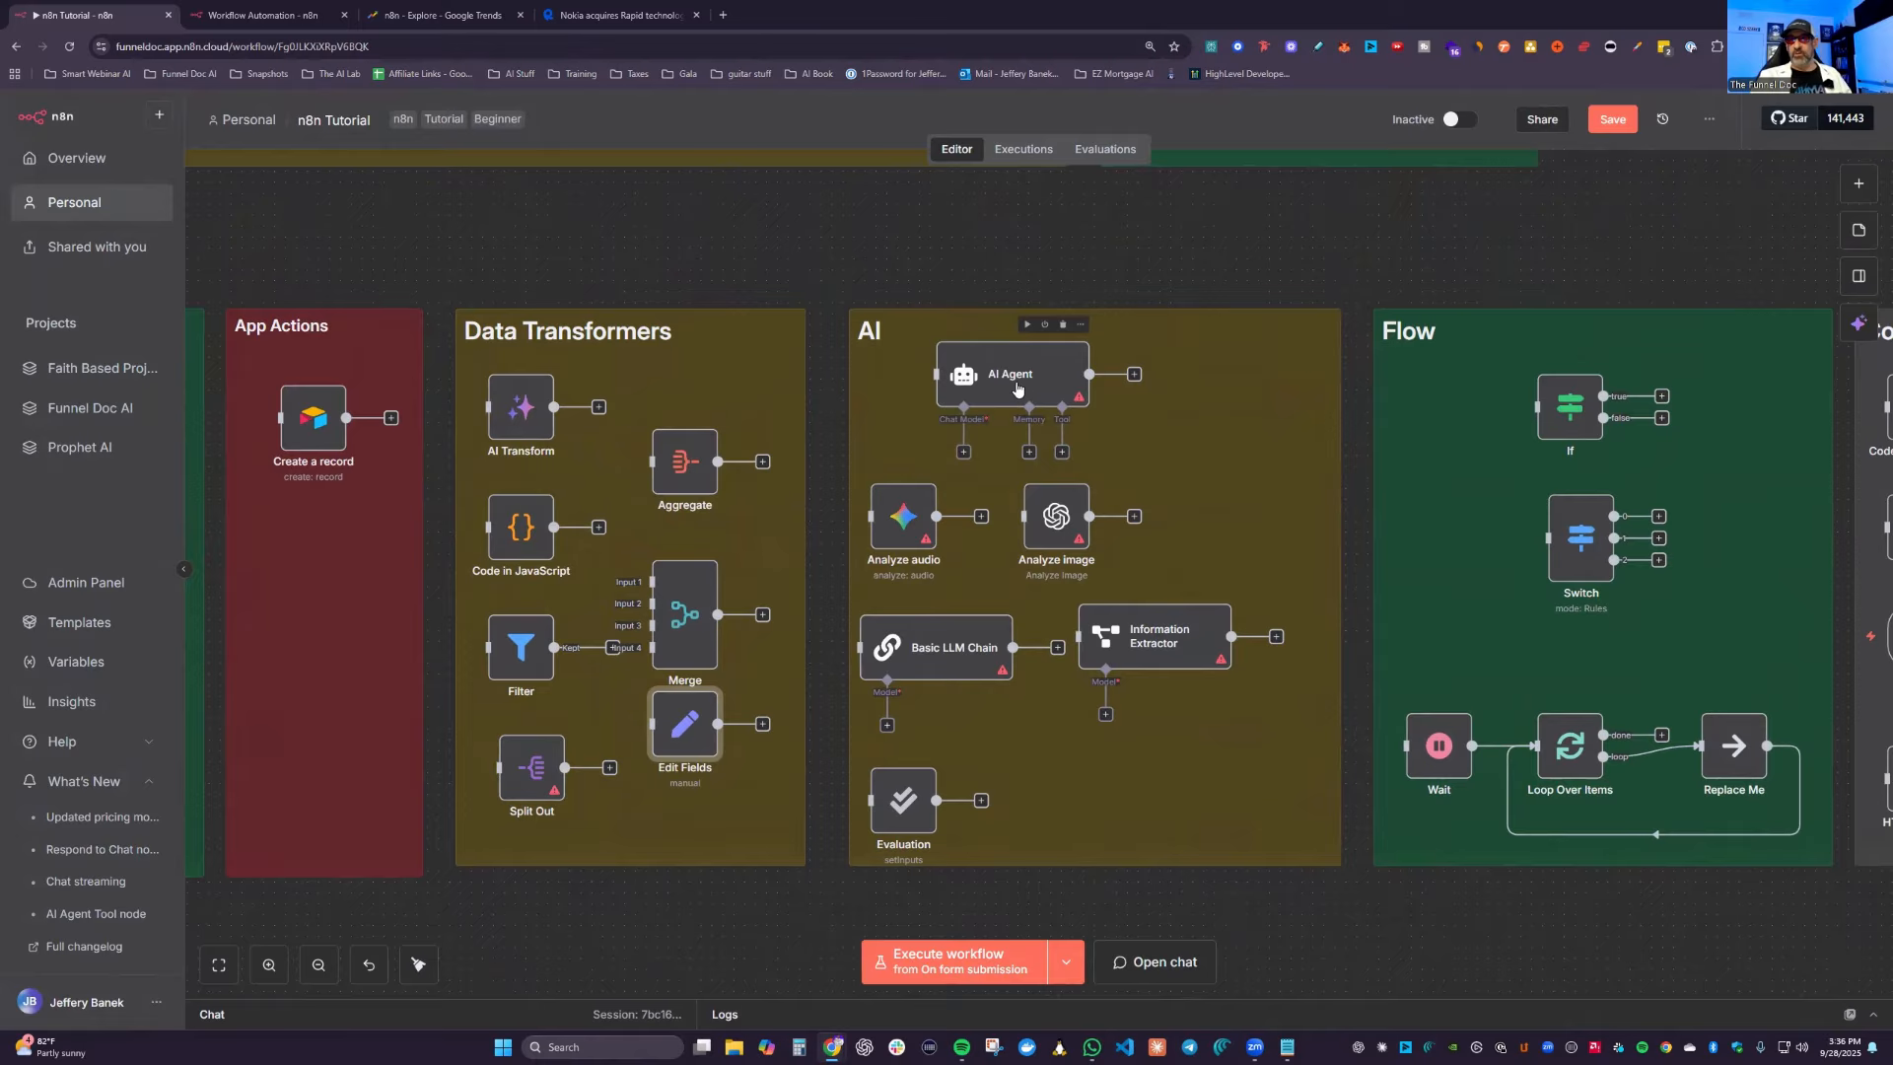
left_click(1859, 183)
left_click(1720, 321)
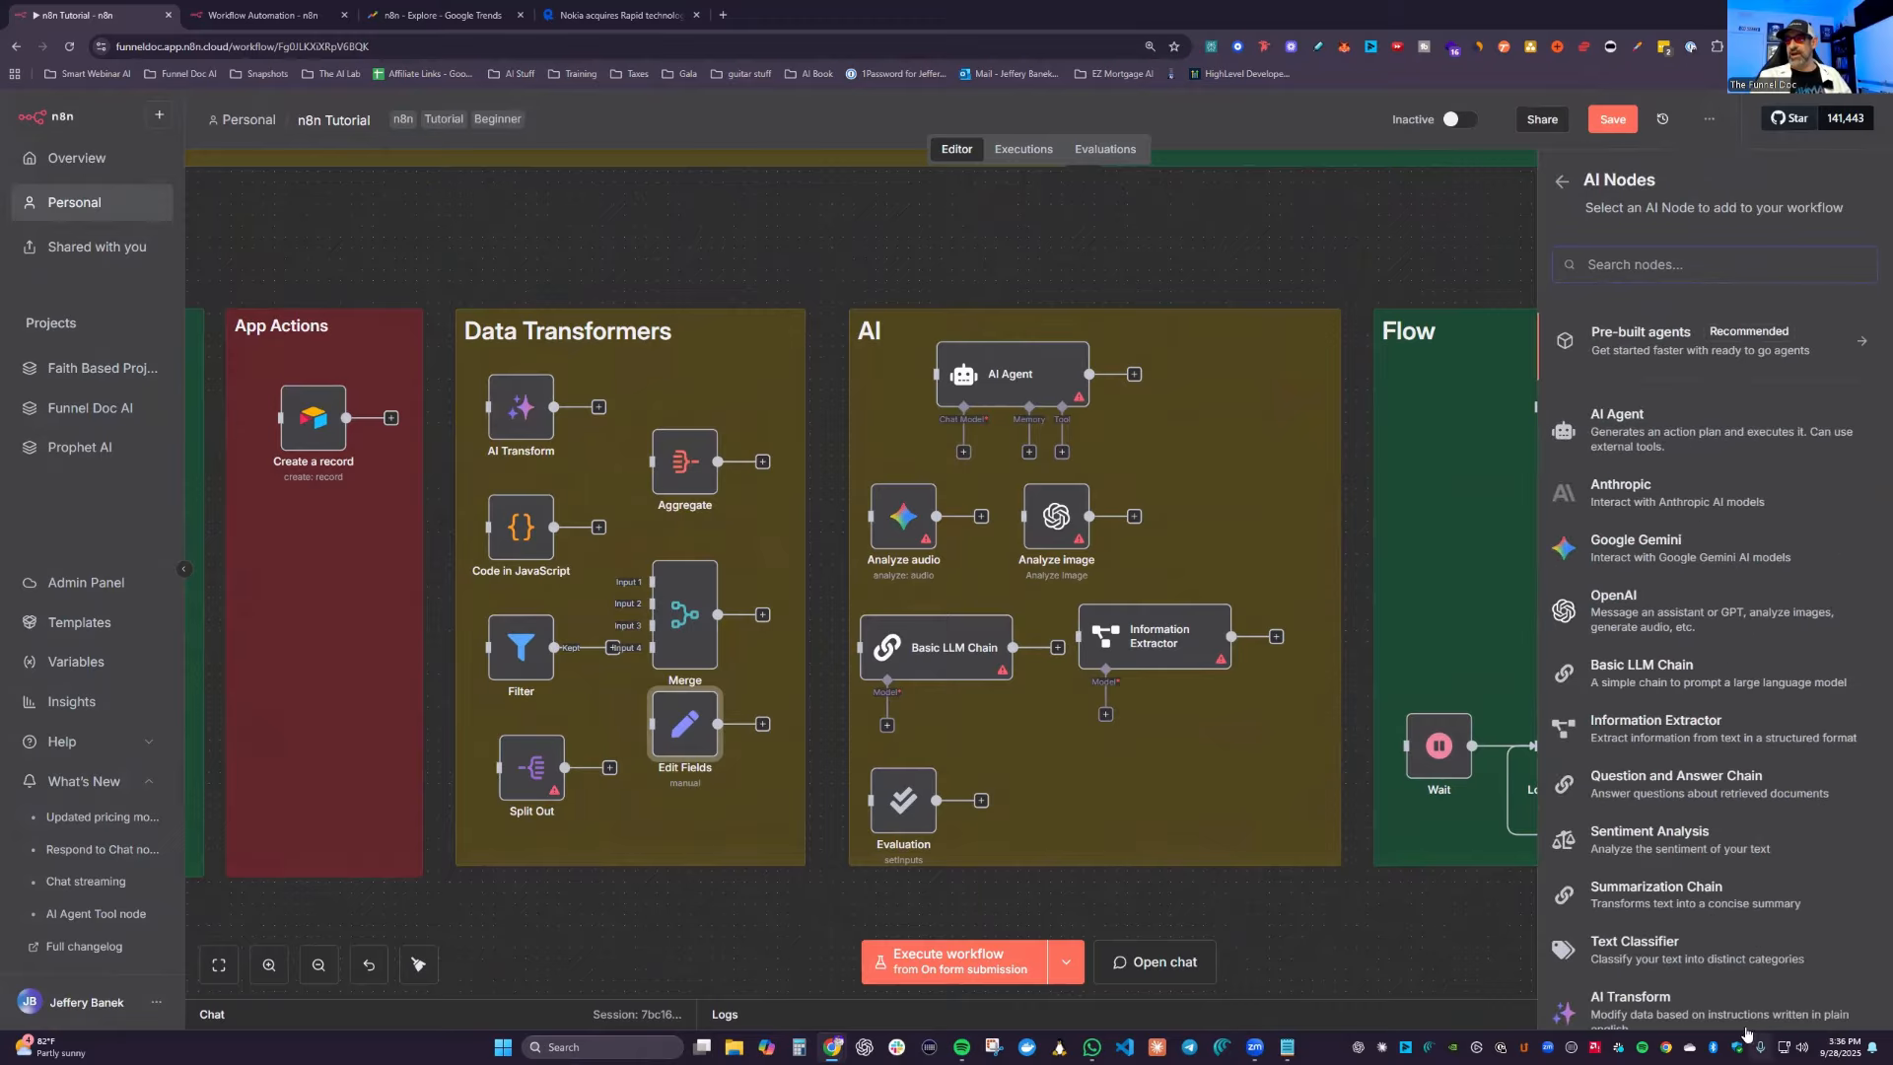
left_click(1563, 182)
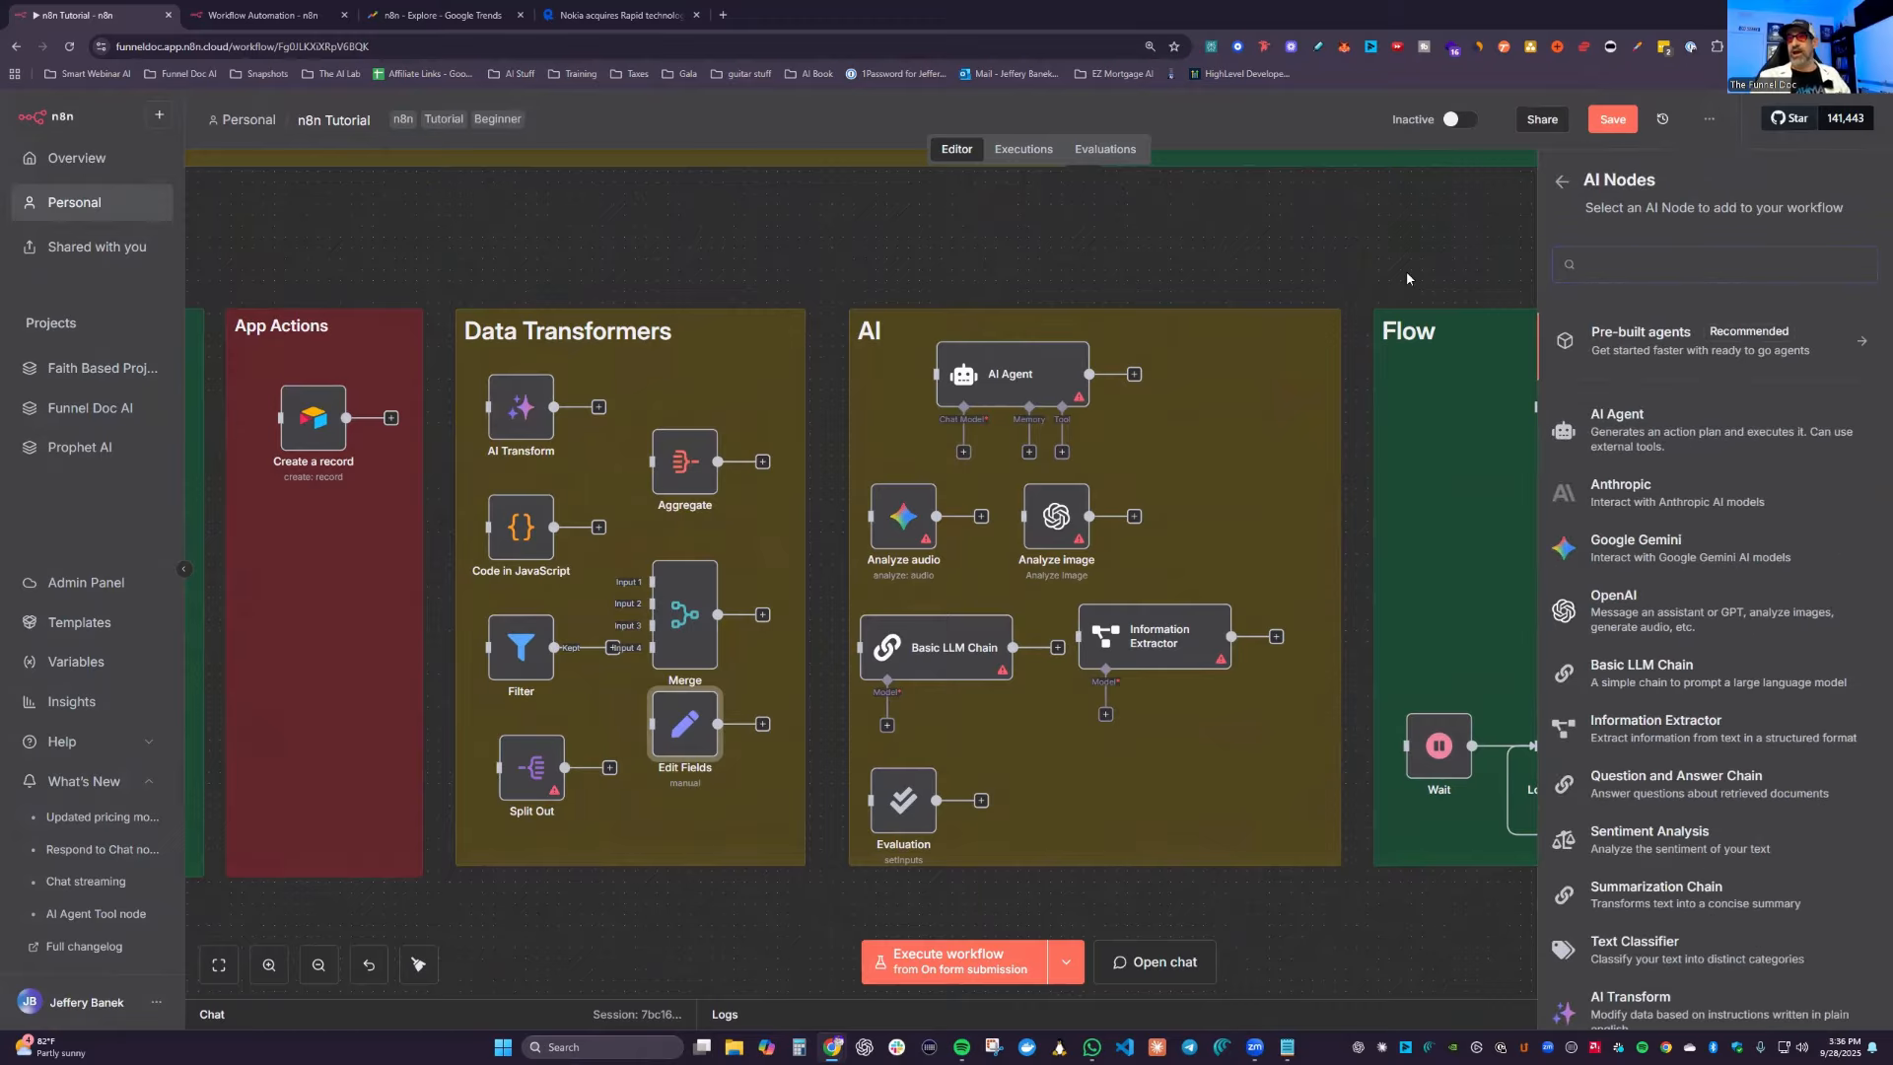
left_click(1017, 372)
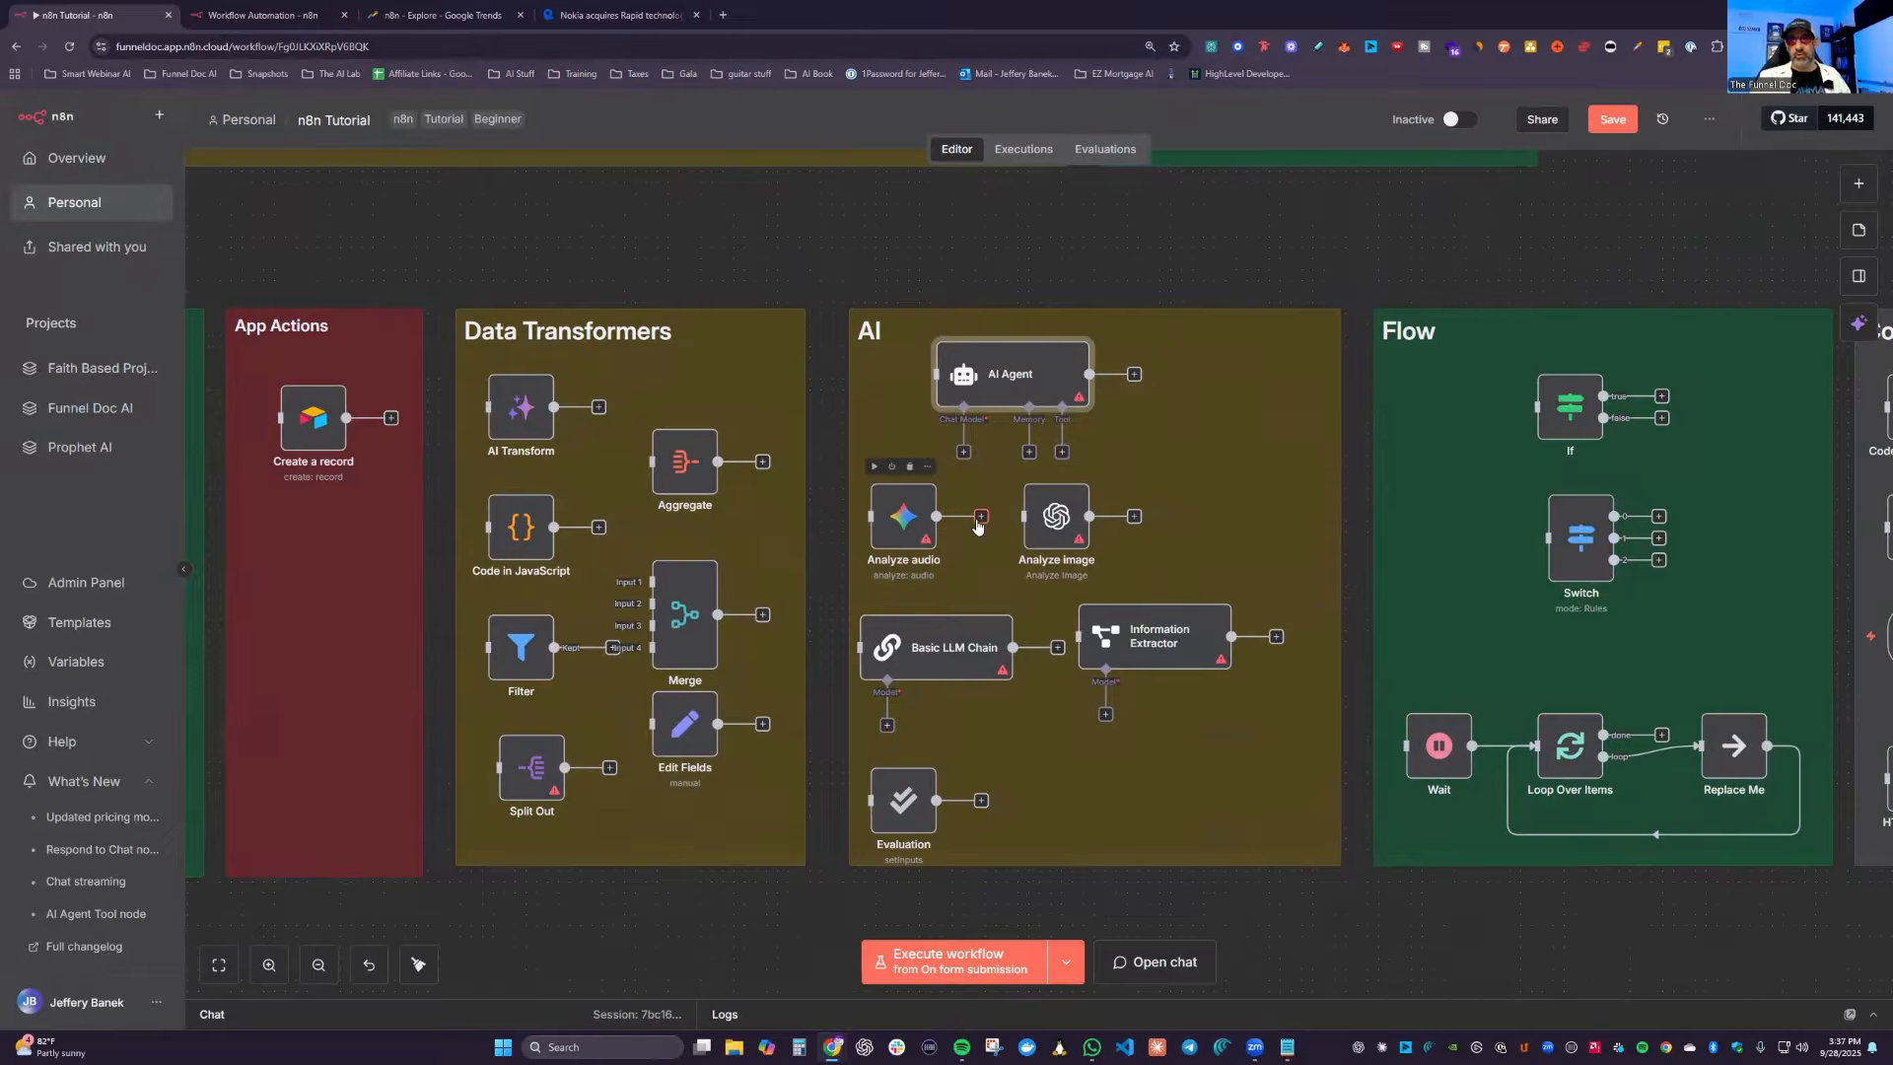
Step: Open the Gemini Analyze audio node and set its Resource to Image
left_click(904, 532)
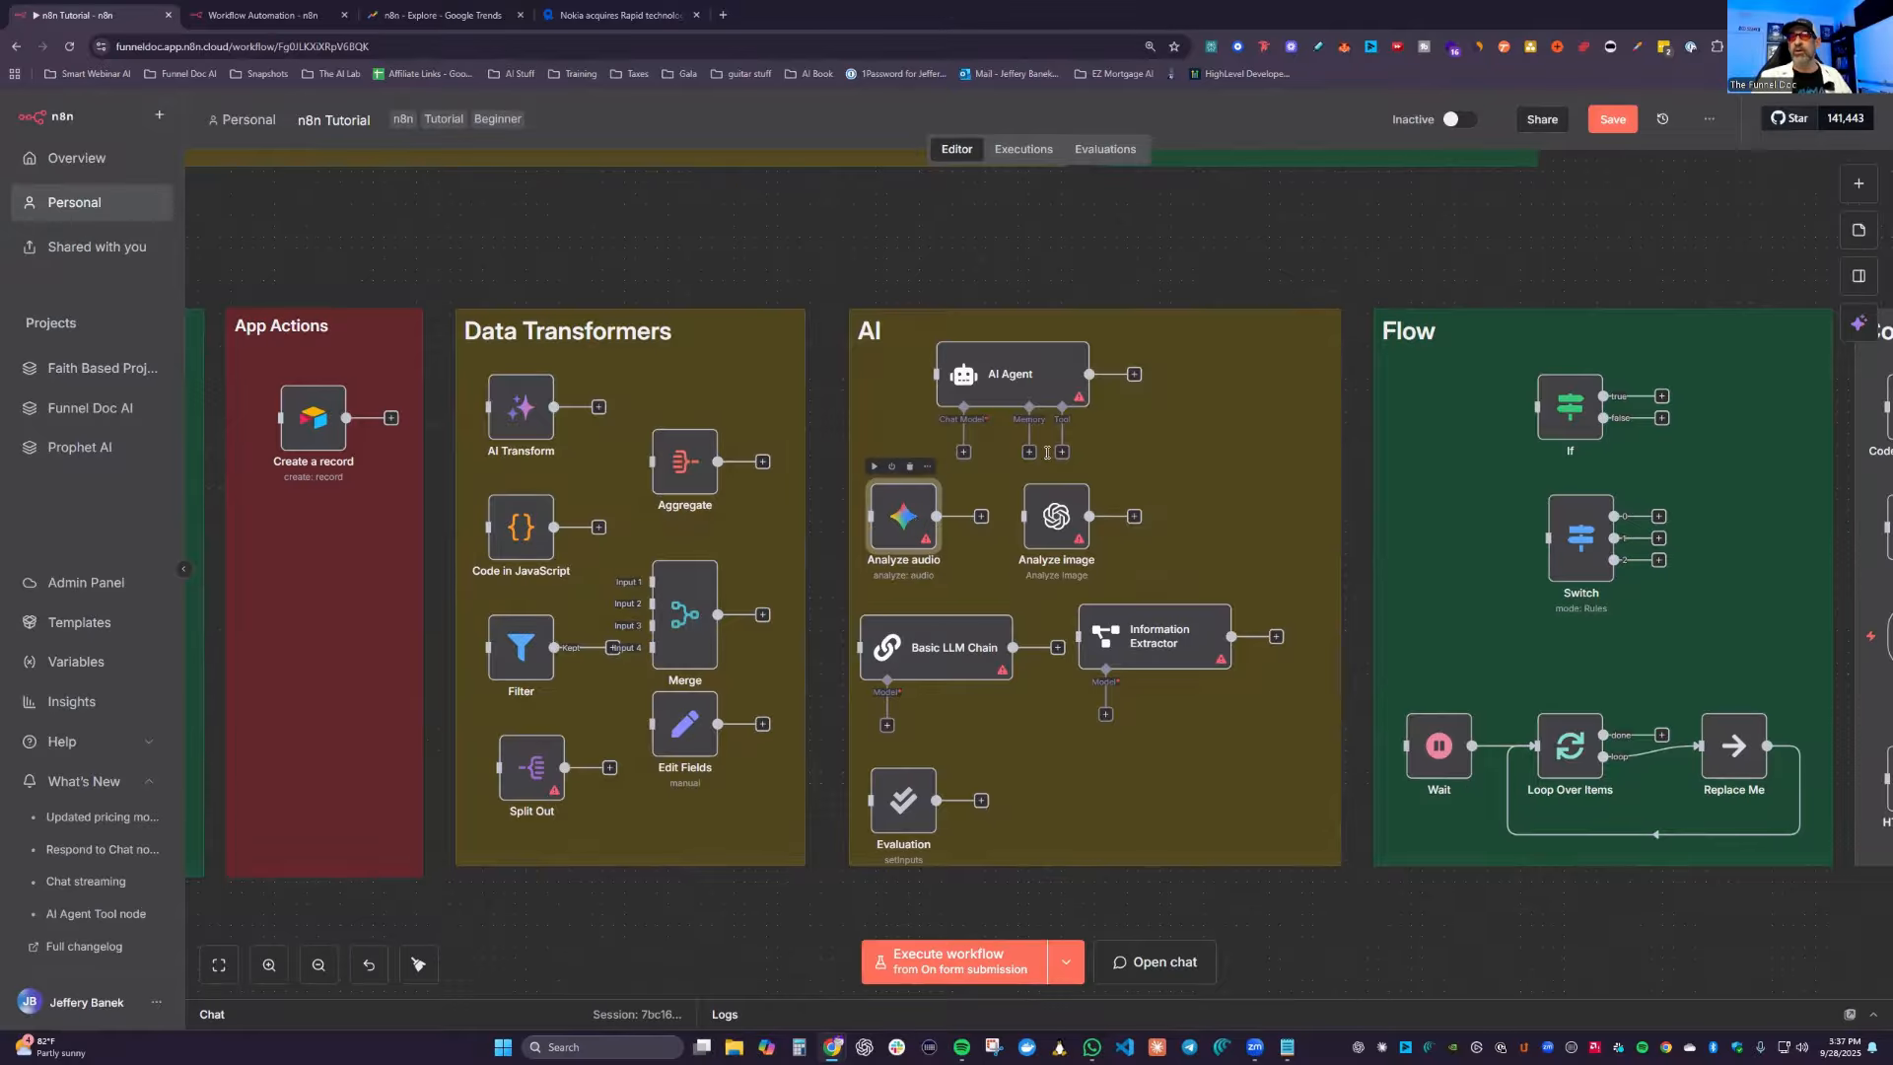
key("Return")
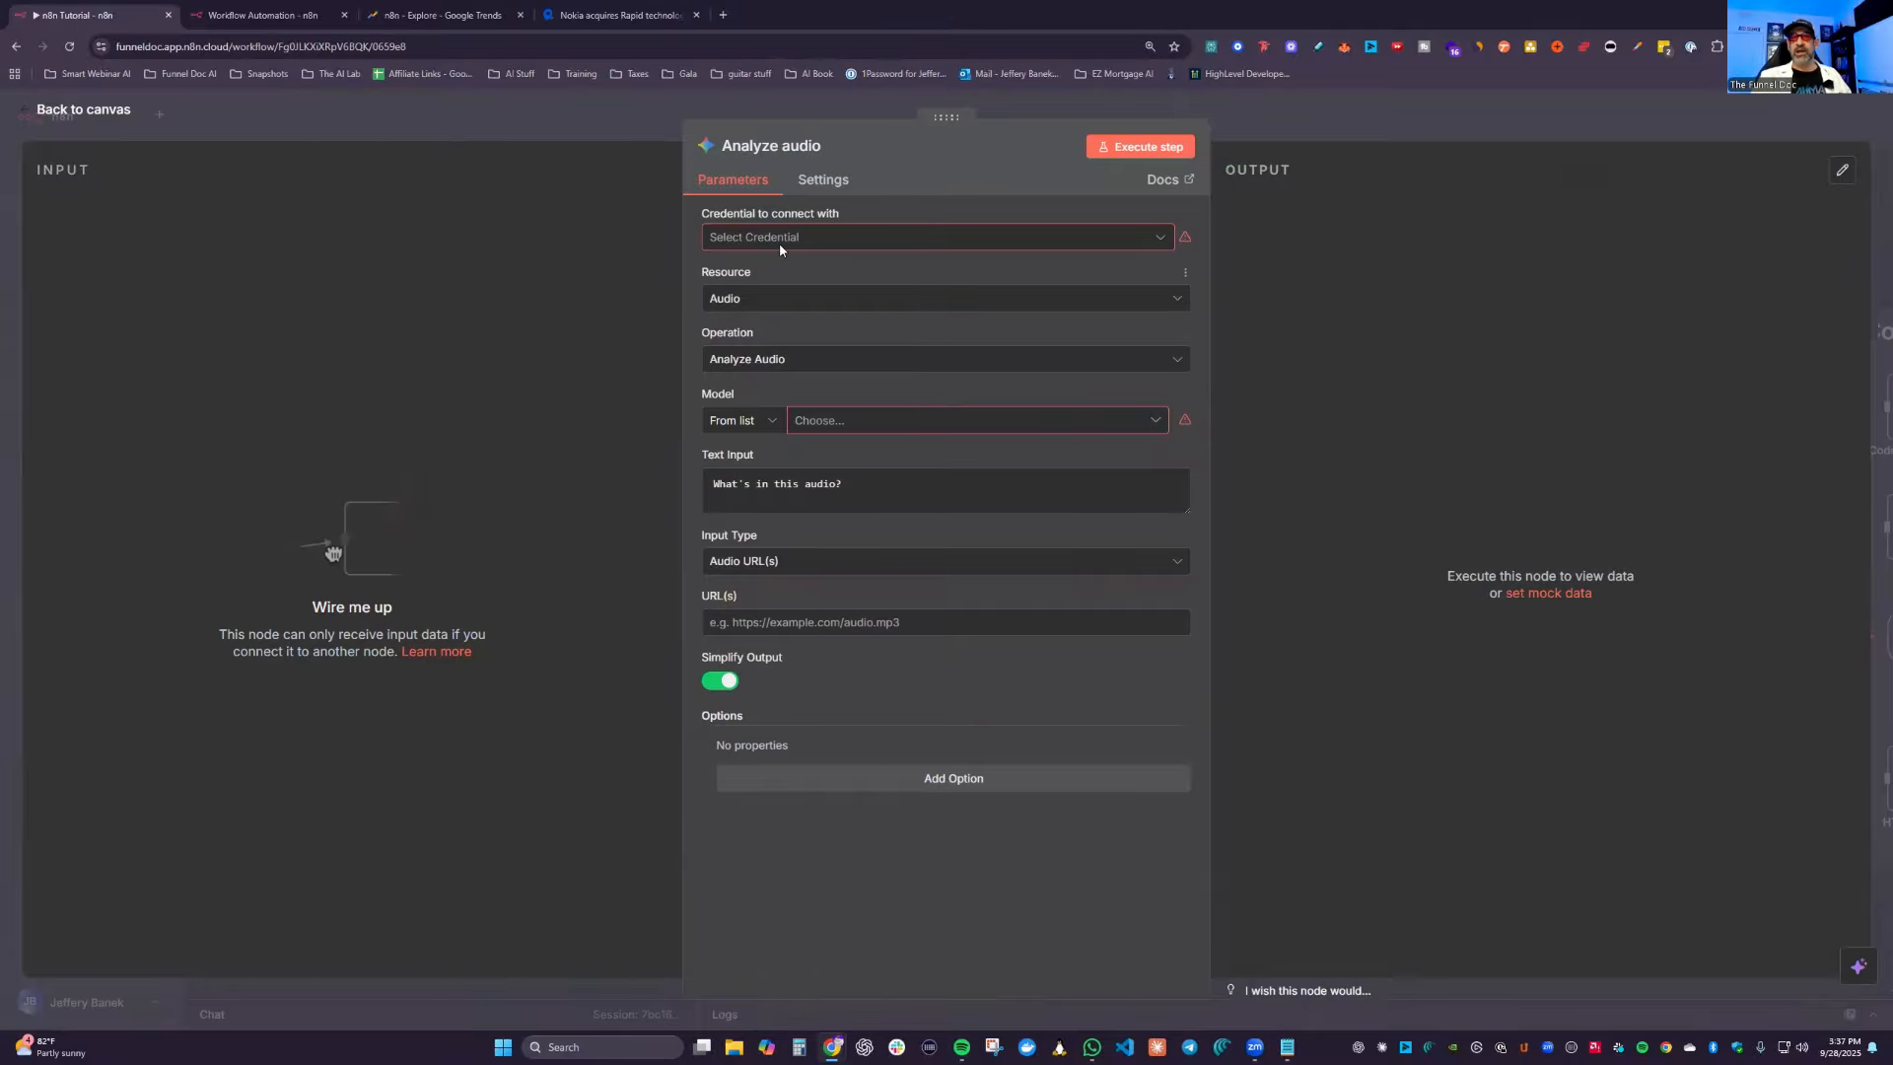
left_click(773, 297)
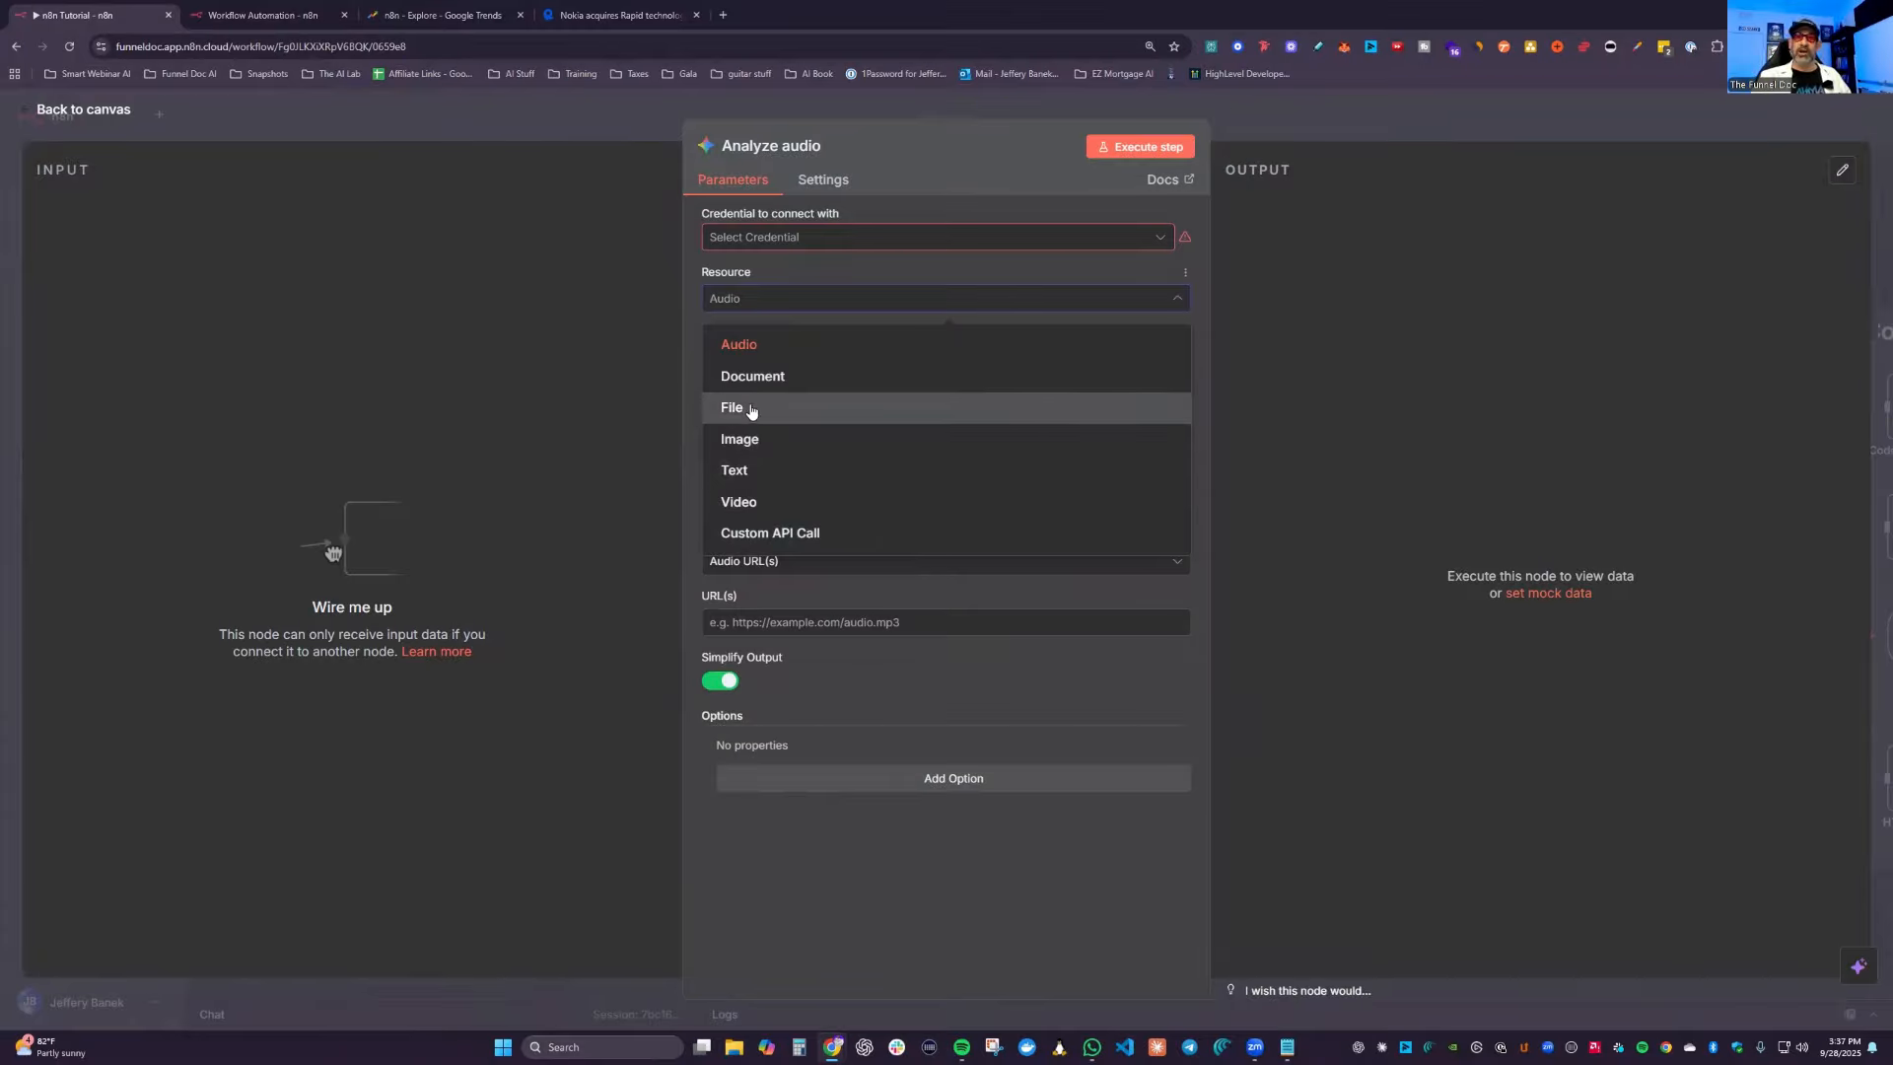
left_click(786, 439)
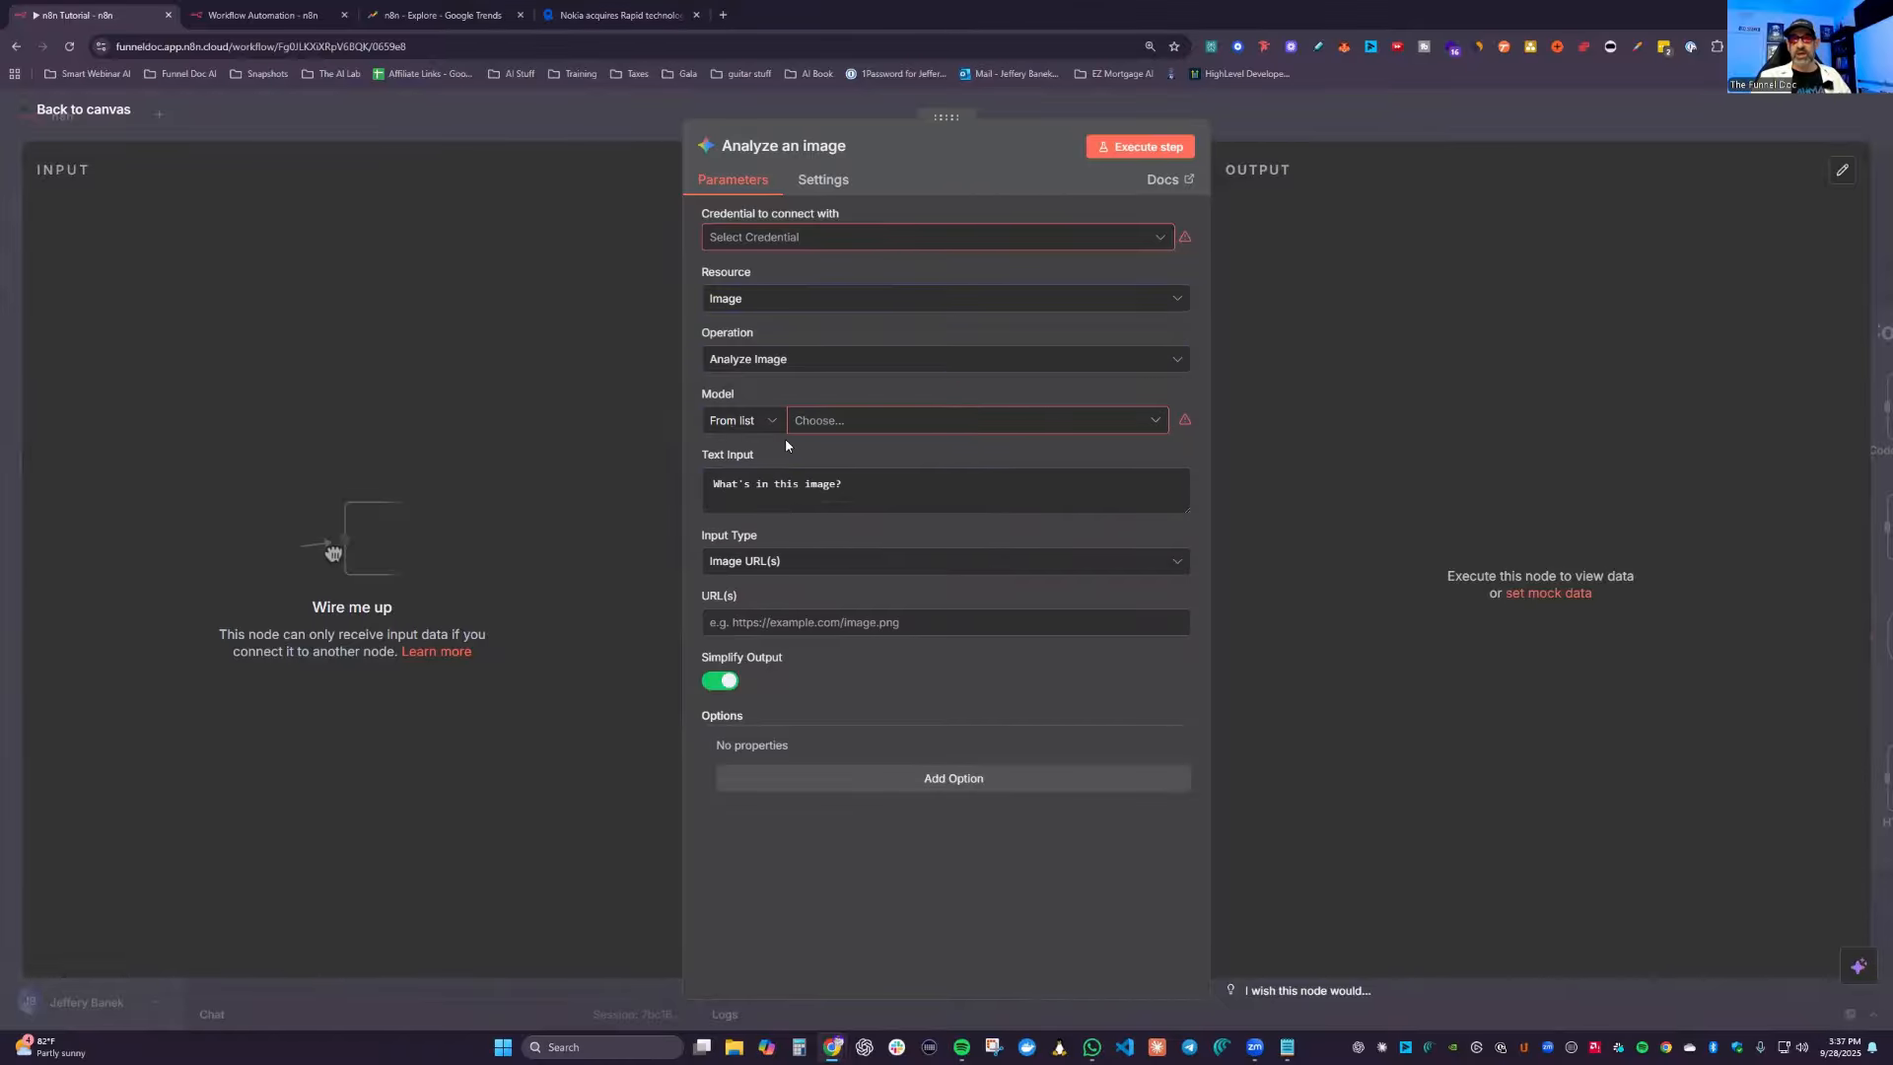
Step: Switch the Resource to Video to check its operations, and set it back to Image to review the image operations
left_click(773, 301)
left_click(773, 499)
left_click(770, 365)
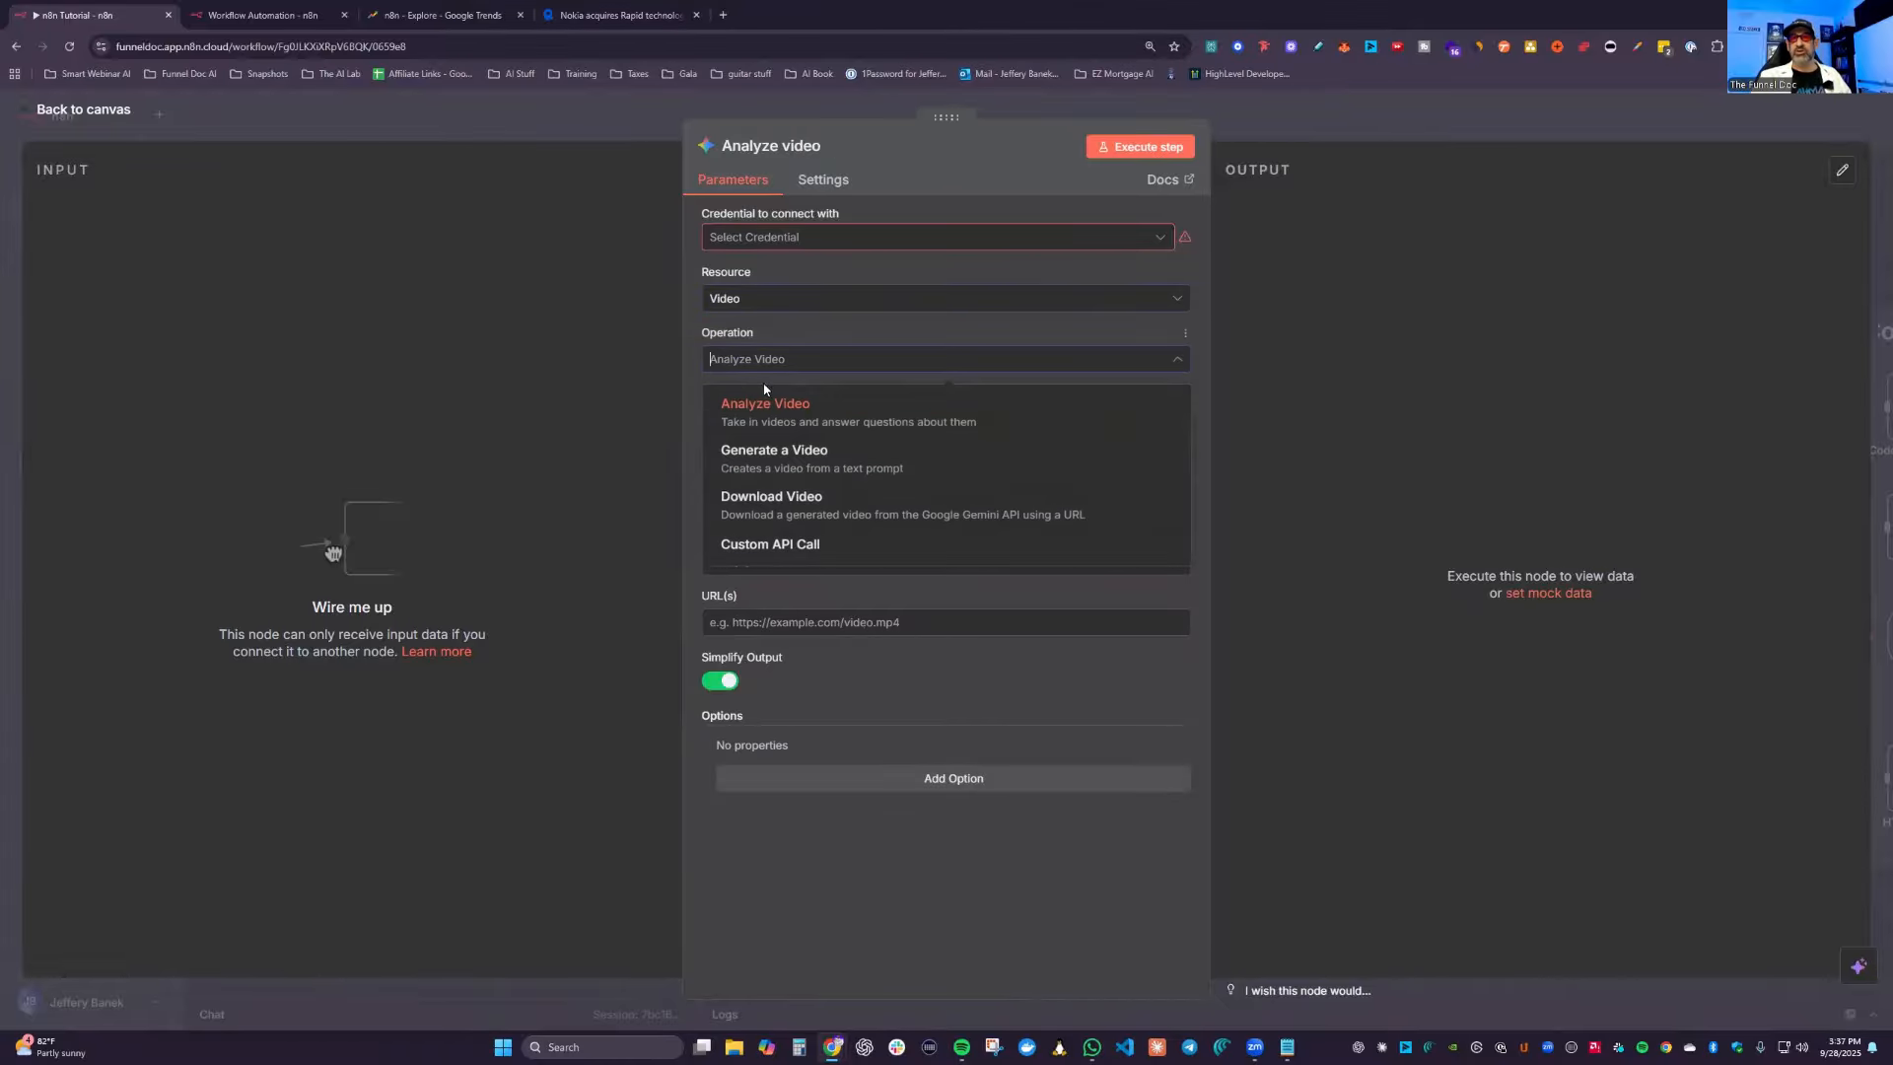
left_click(763, 312)
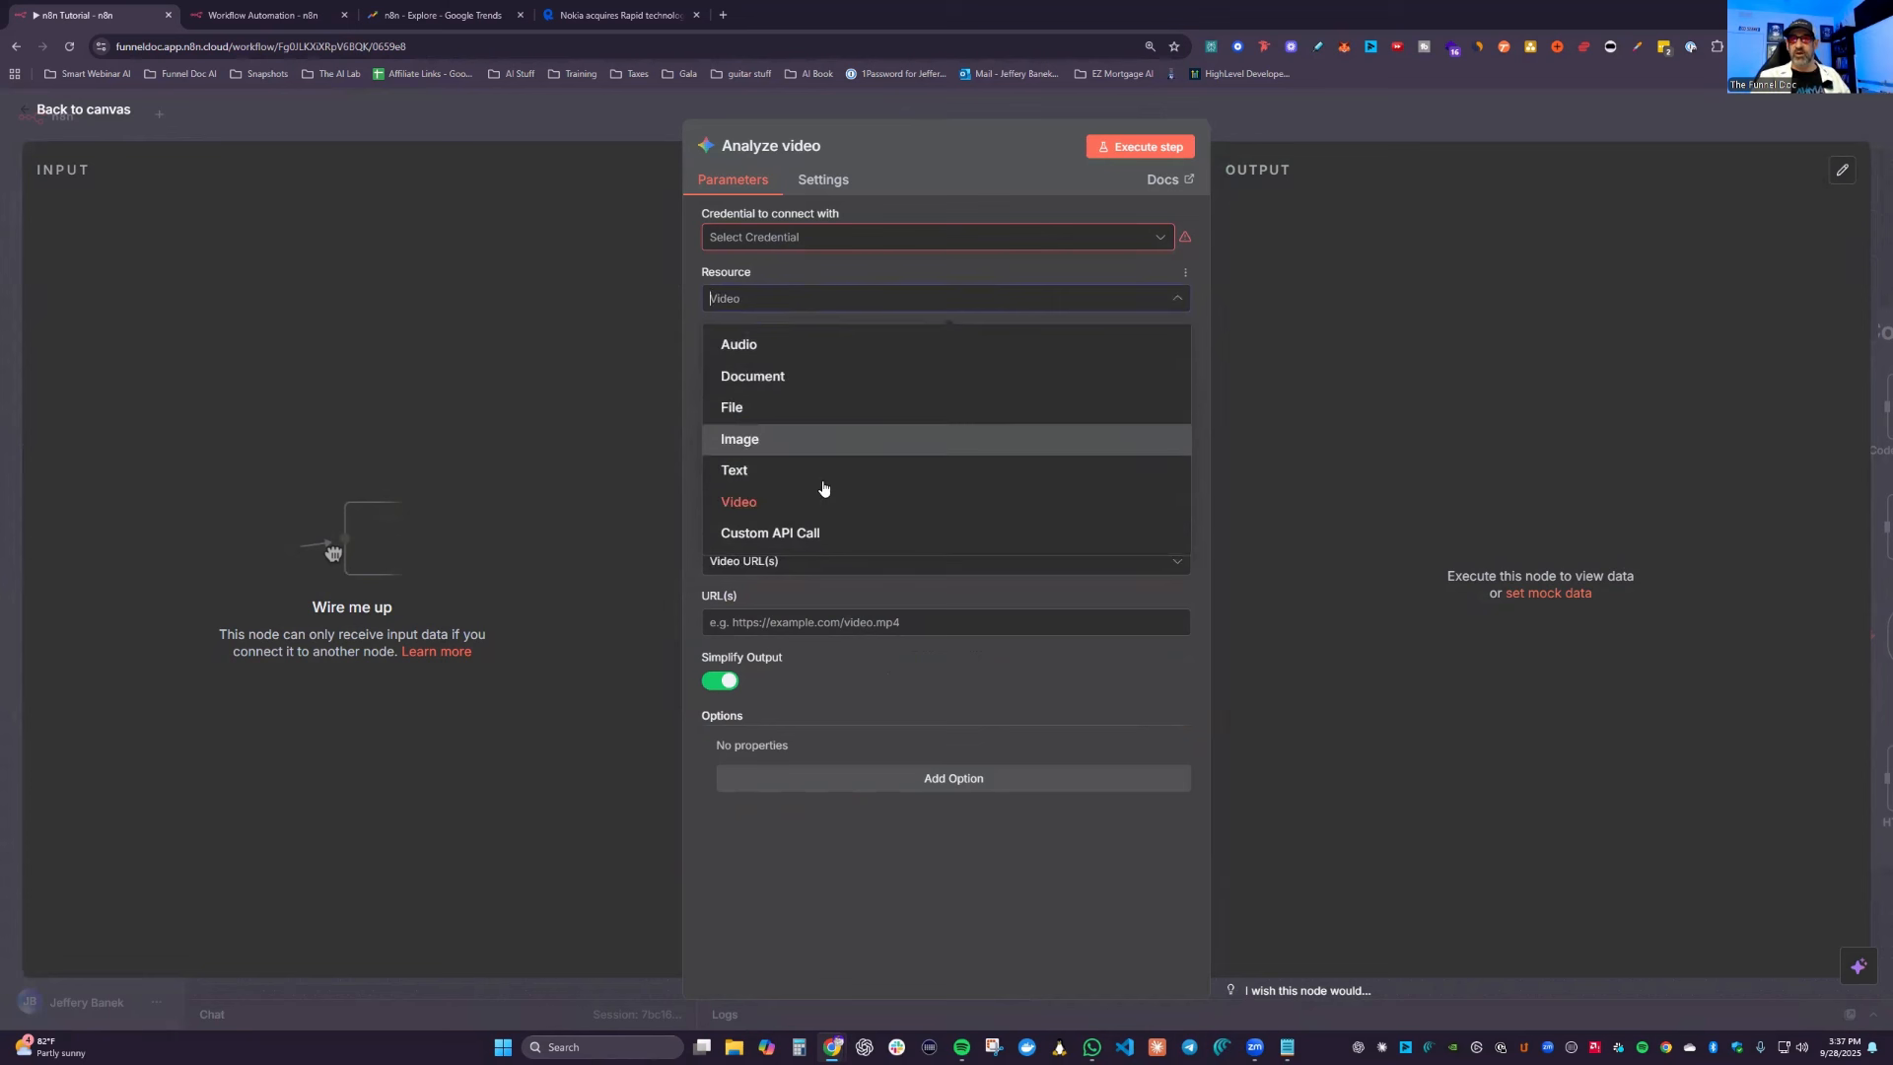
left_click(789, 440)
left_click(805, 359)
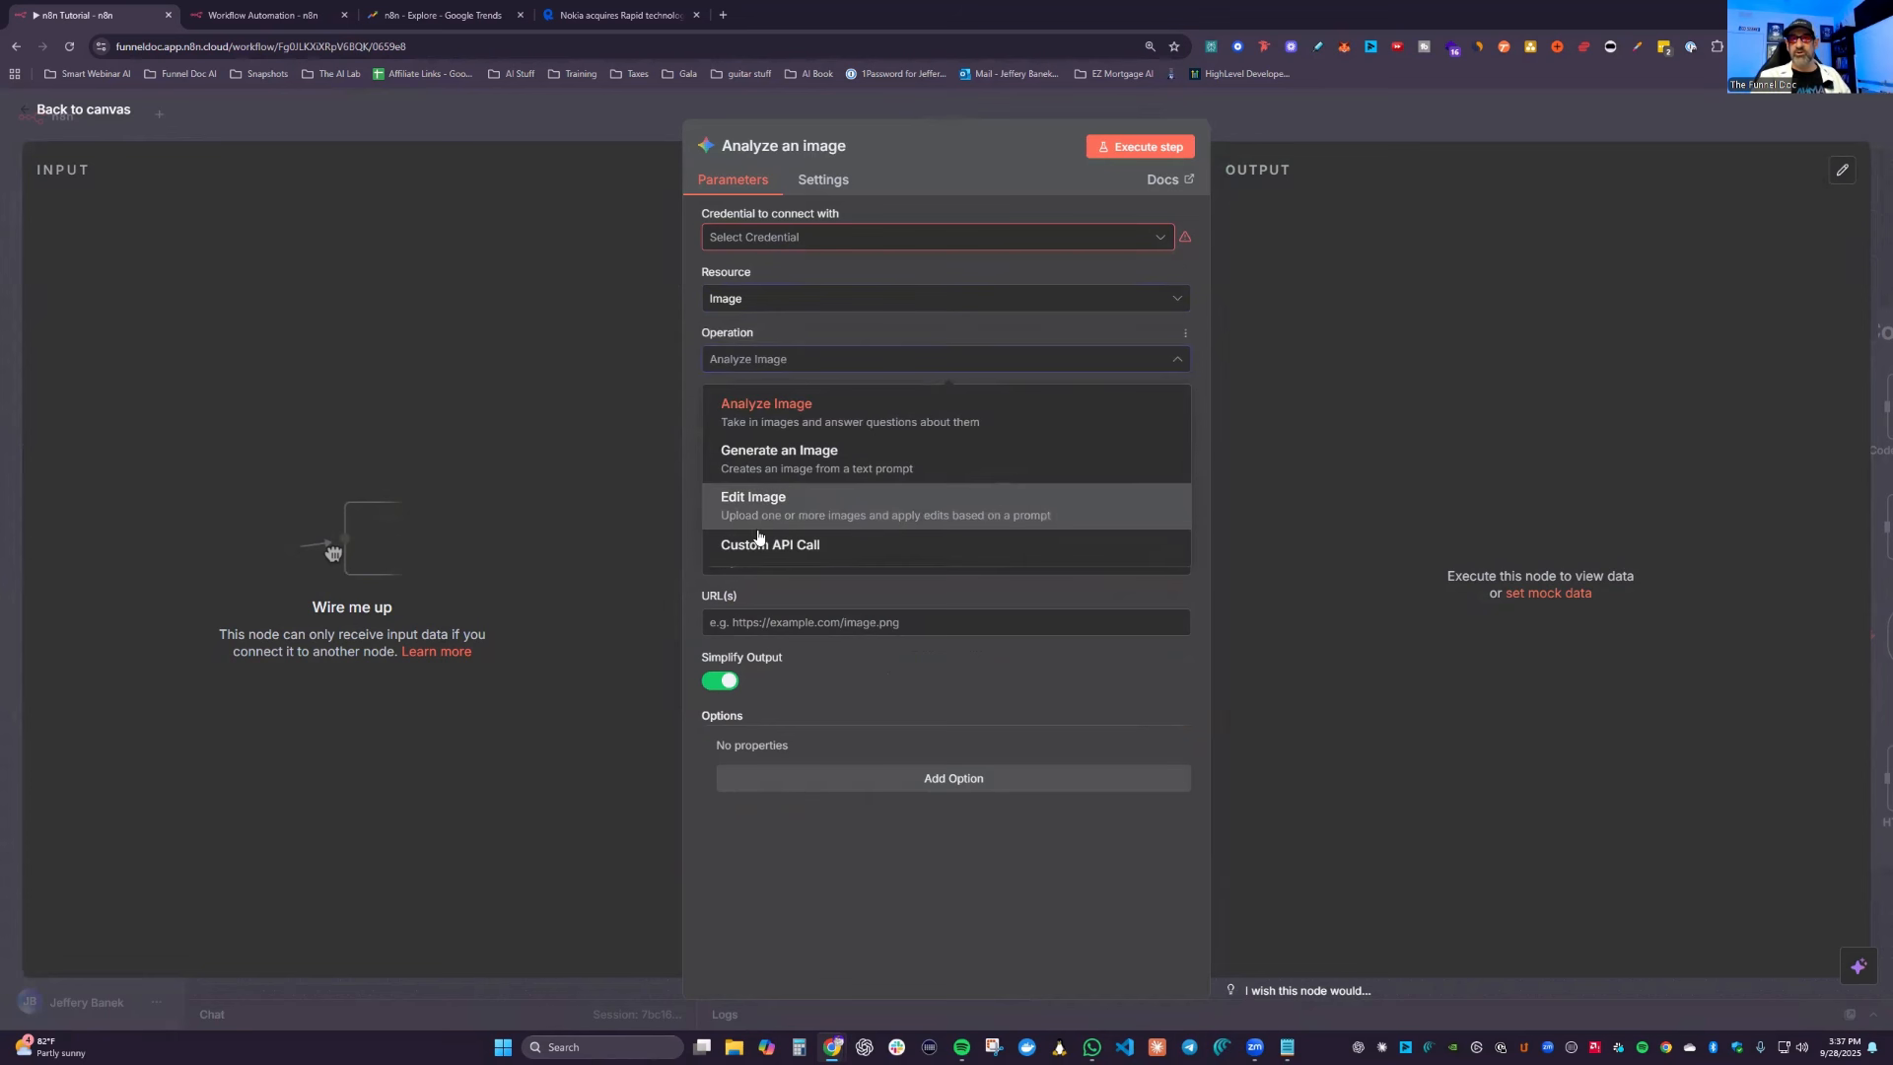
left_click(808, 326)
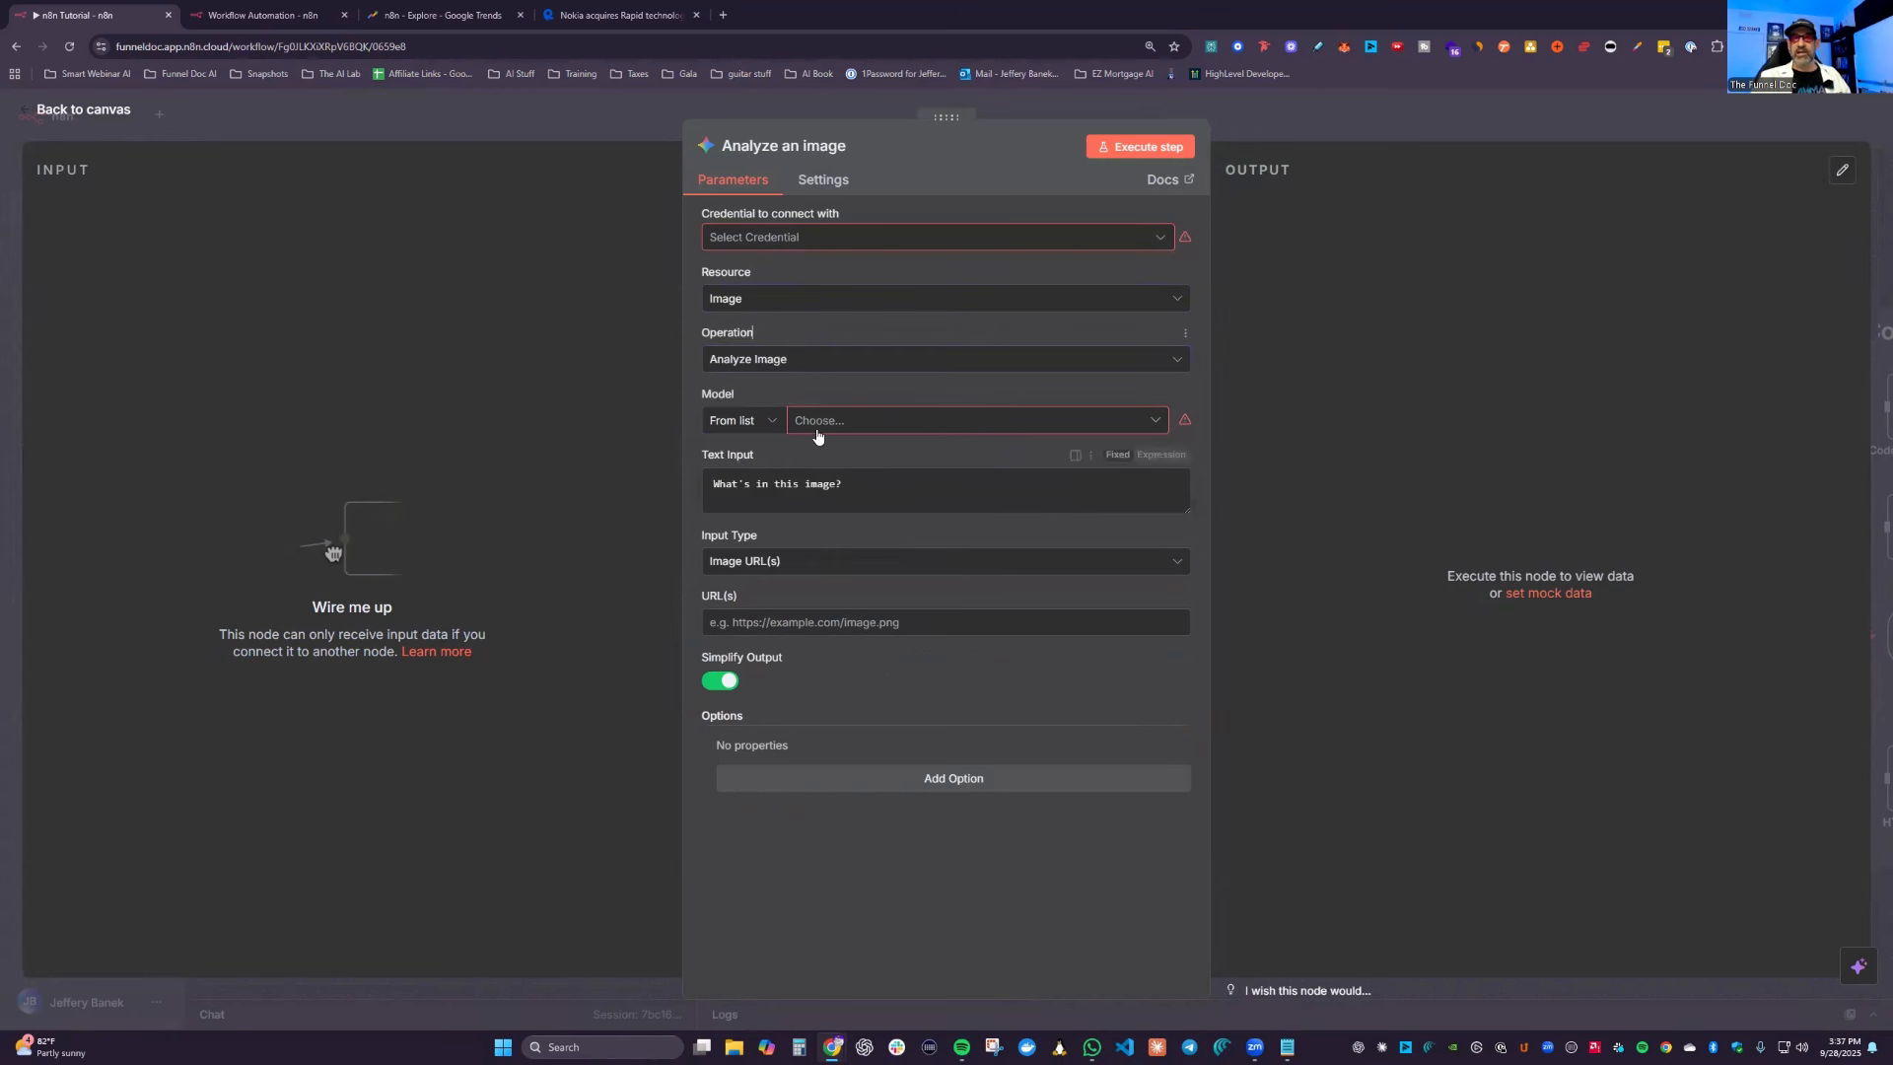
Step: Check the Model and credential choices of the Gemini image analysis node without selecting any
left_click(759, 428)
left_click(875, 421)
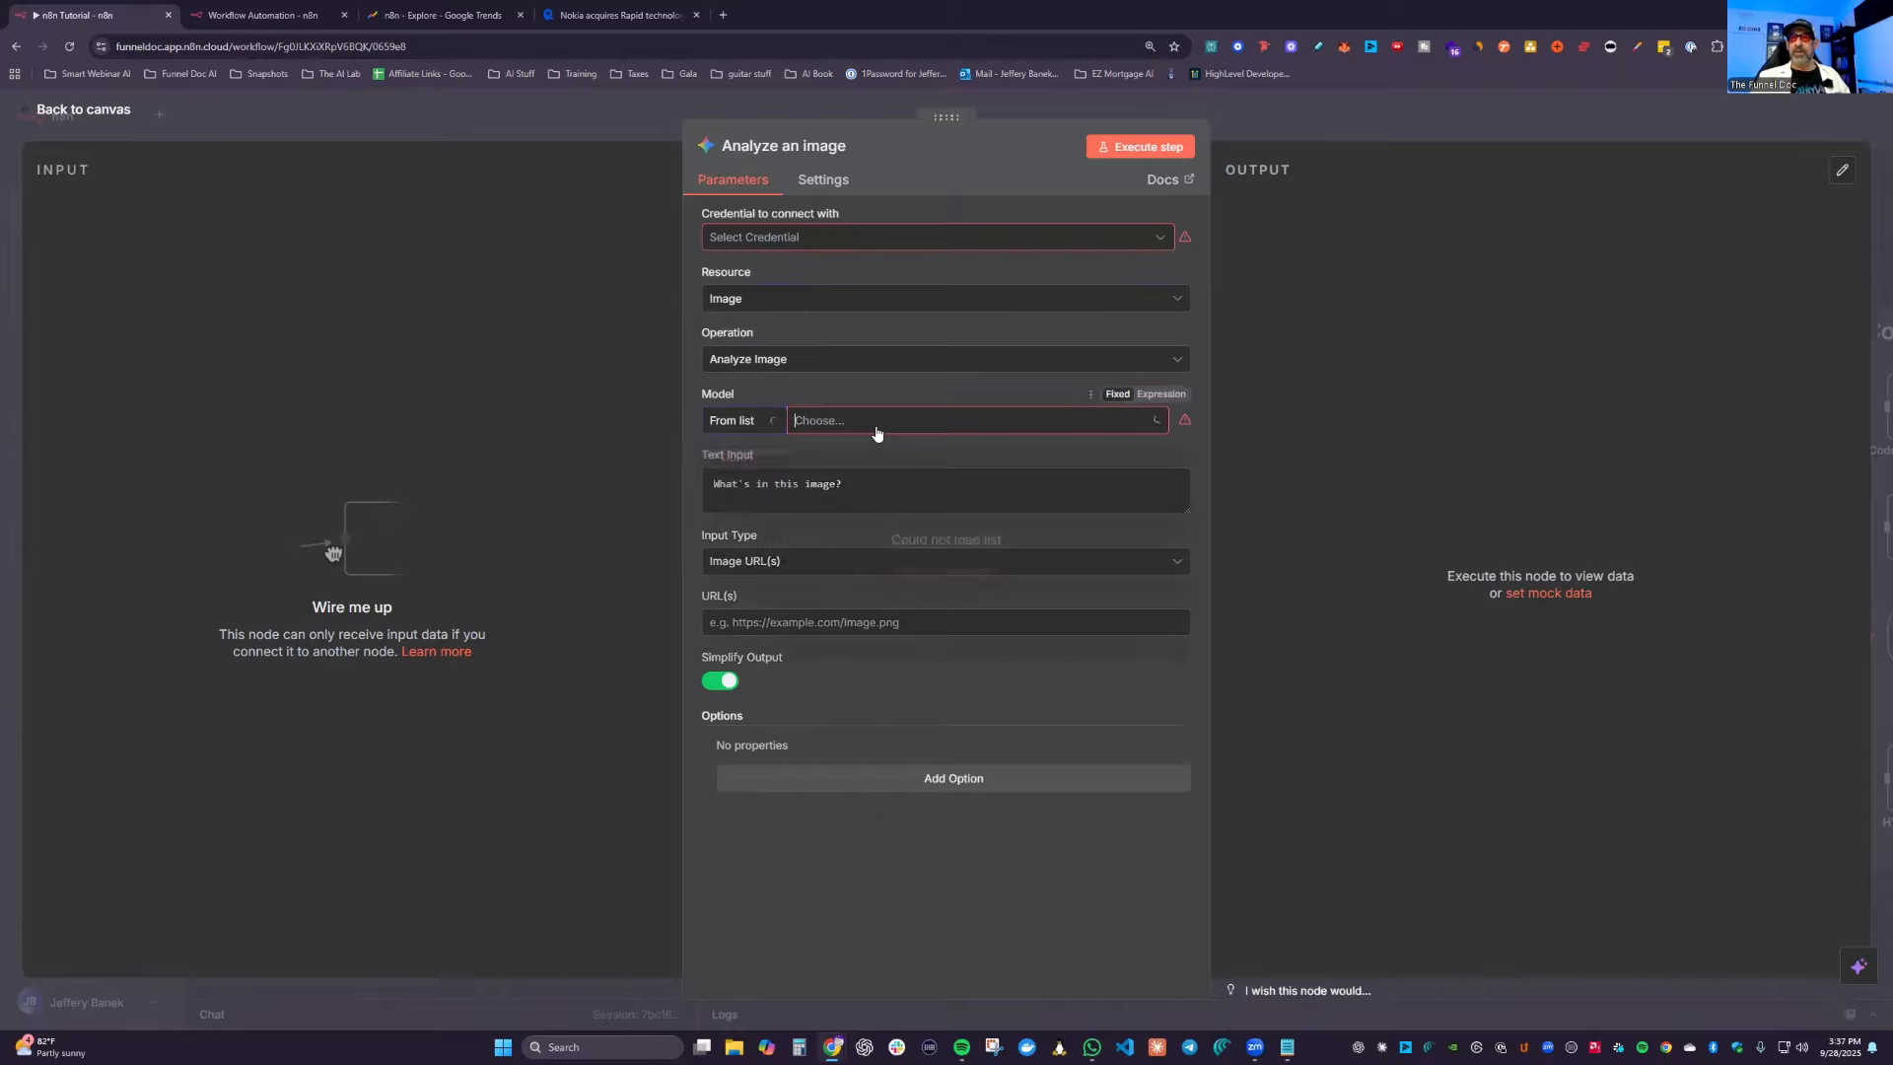
left_click(791, 246)
left_click(921, 384)
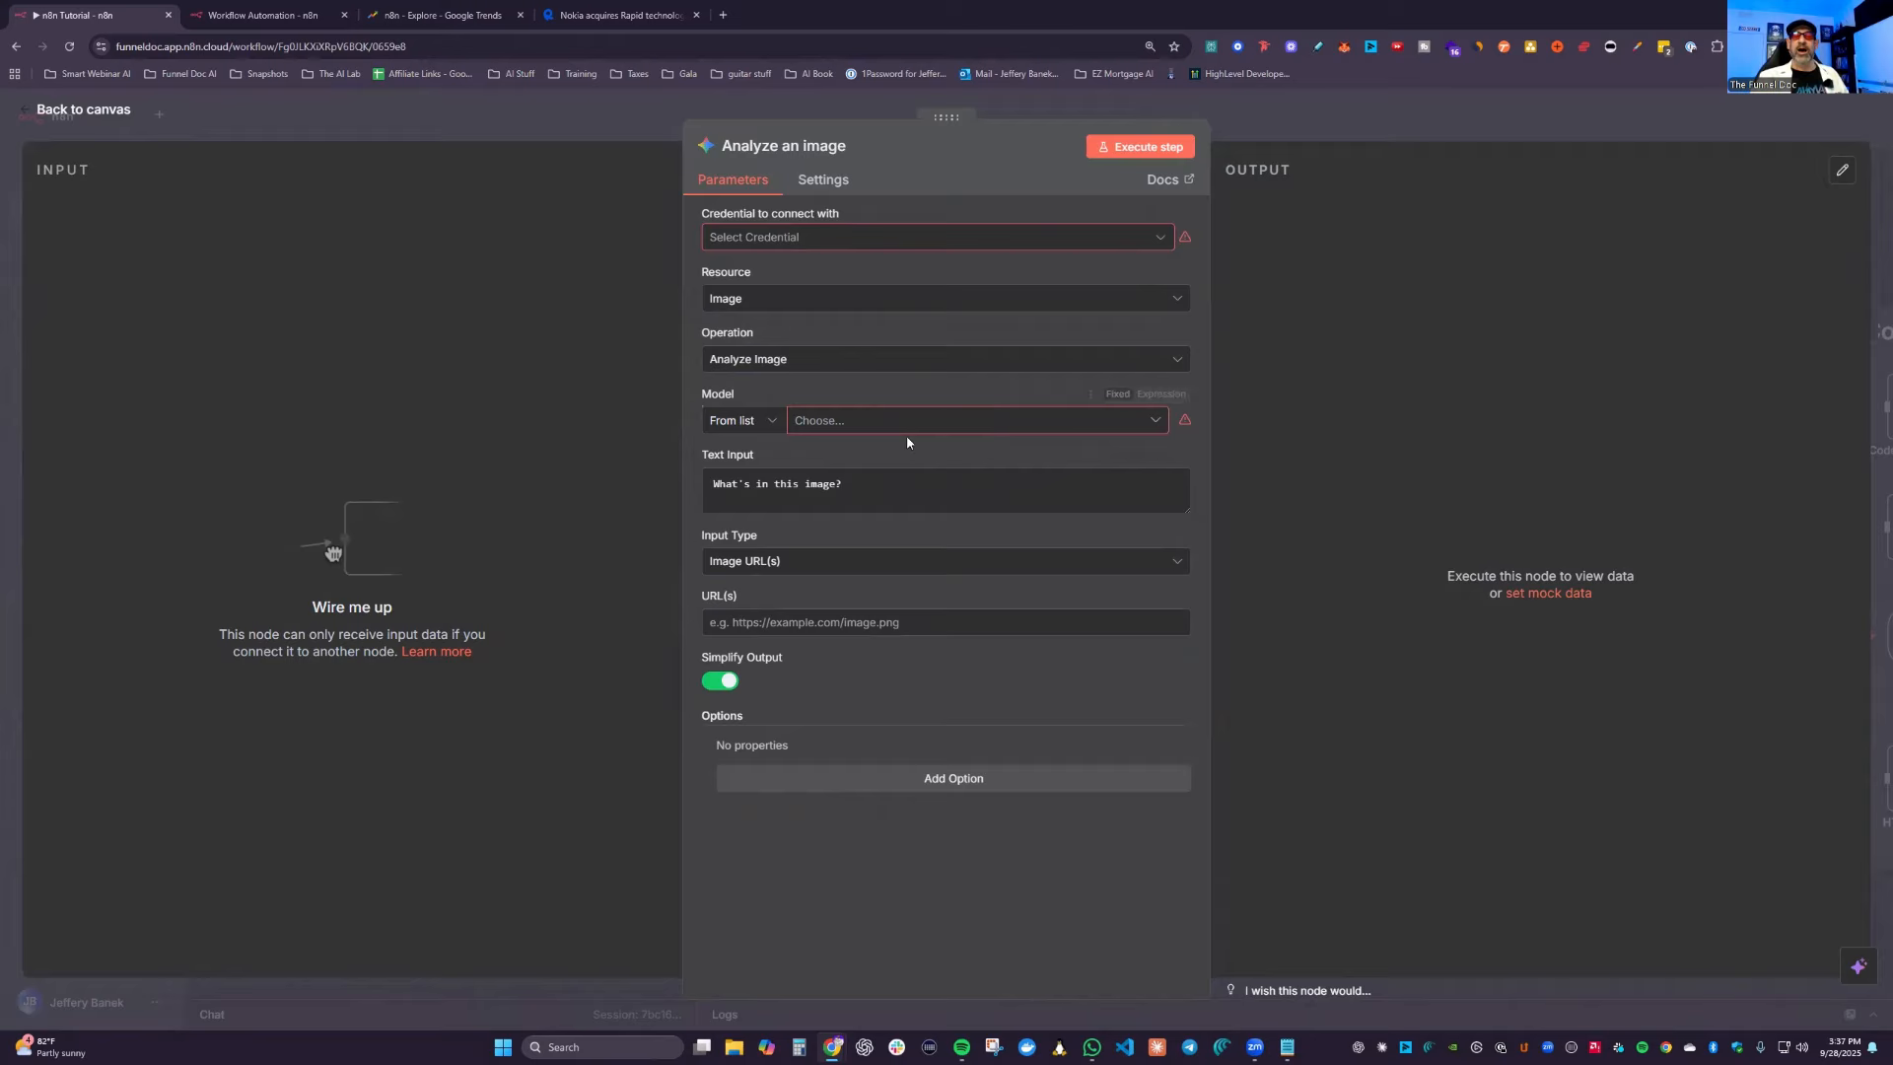
left_click(857, 422)
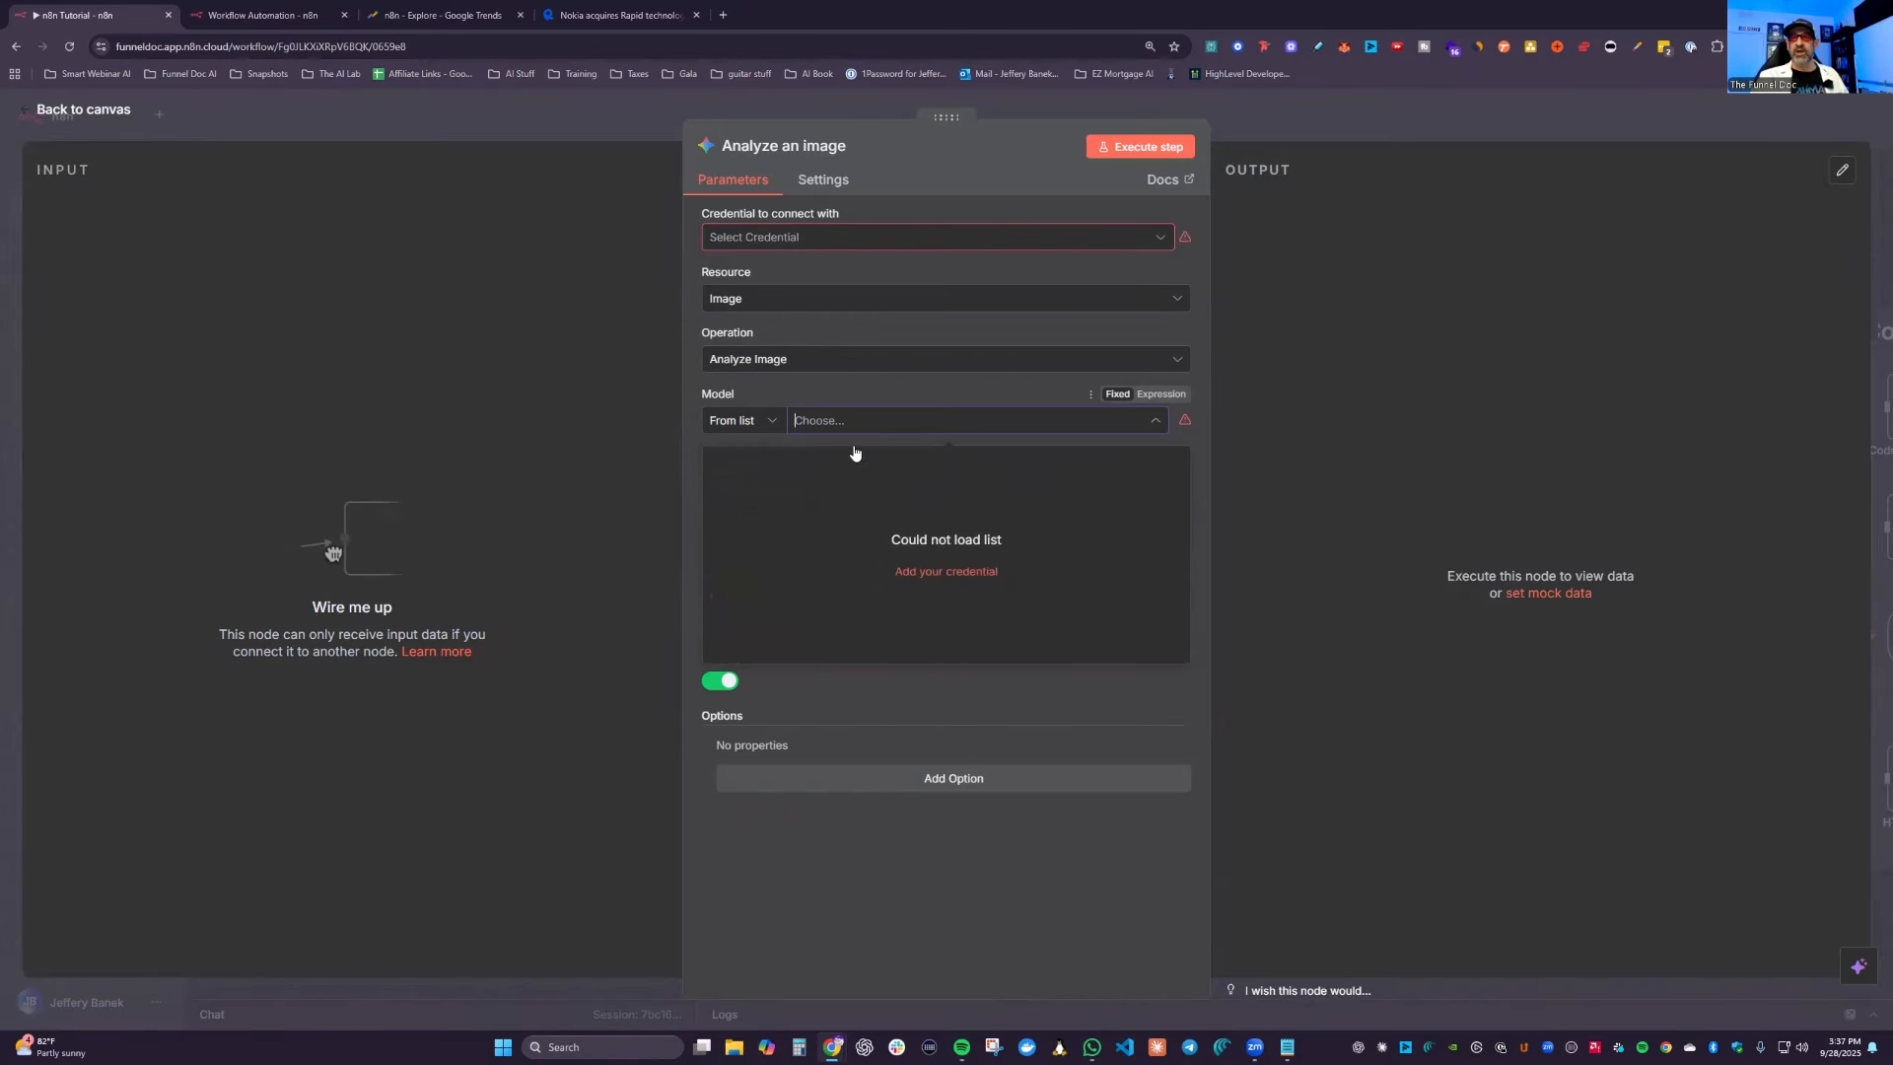
left_click(885, 393)
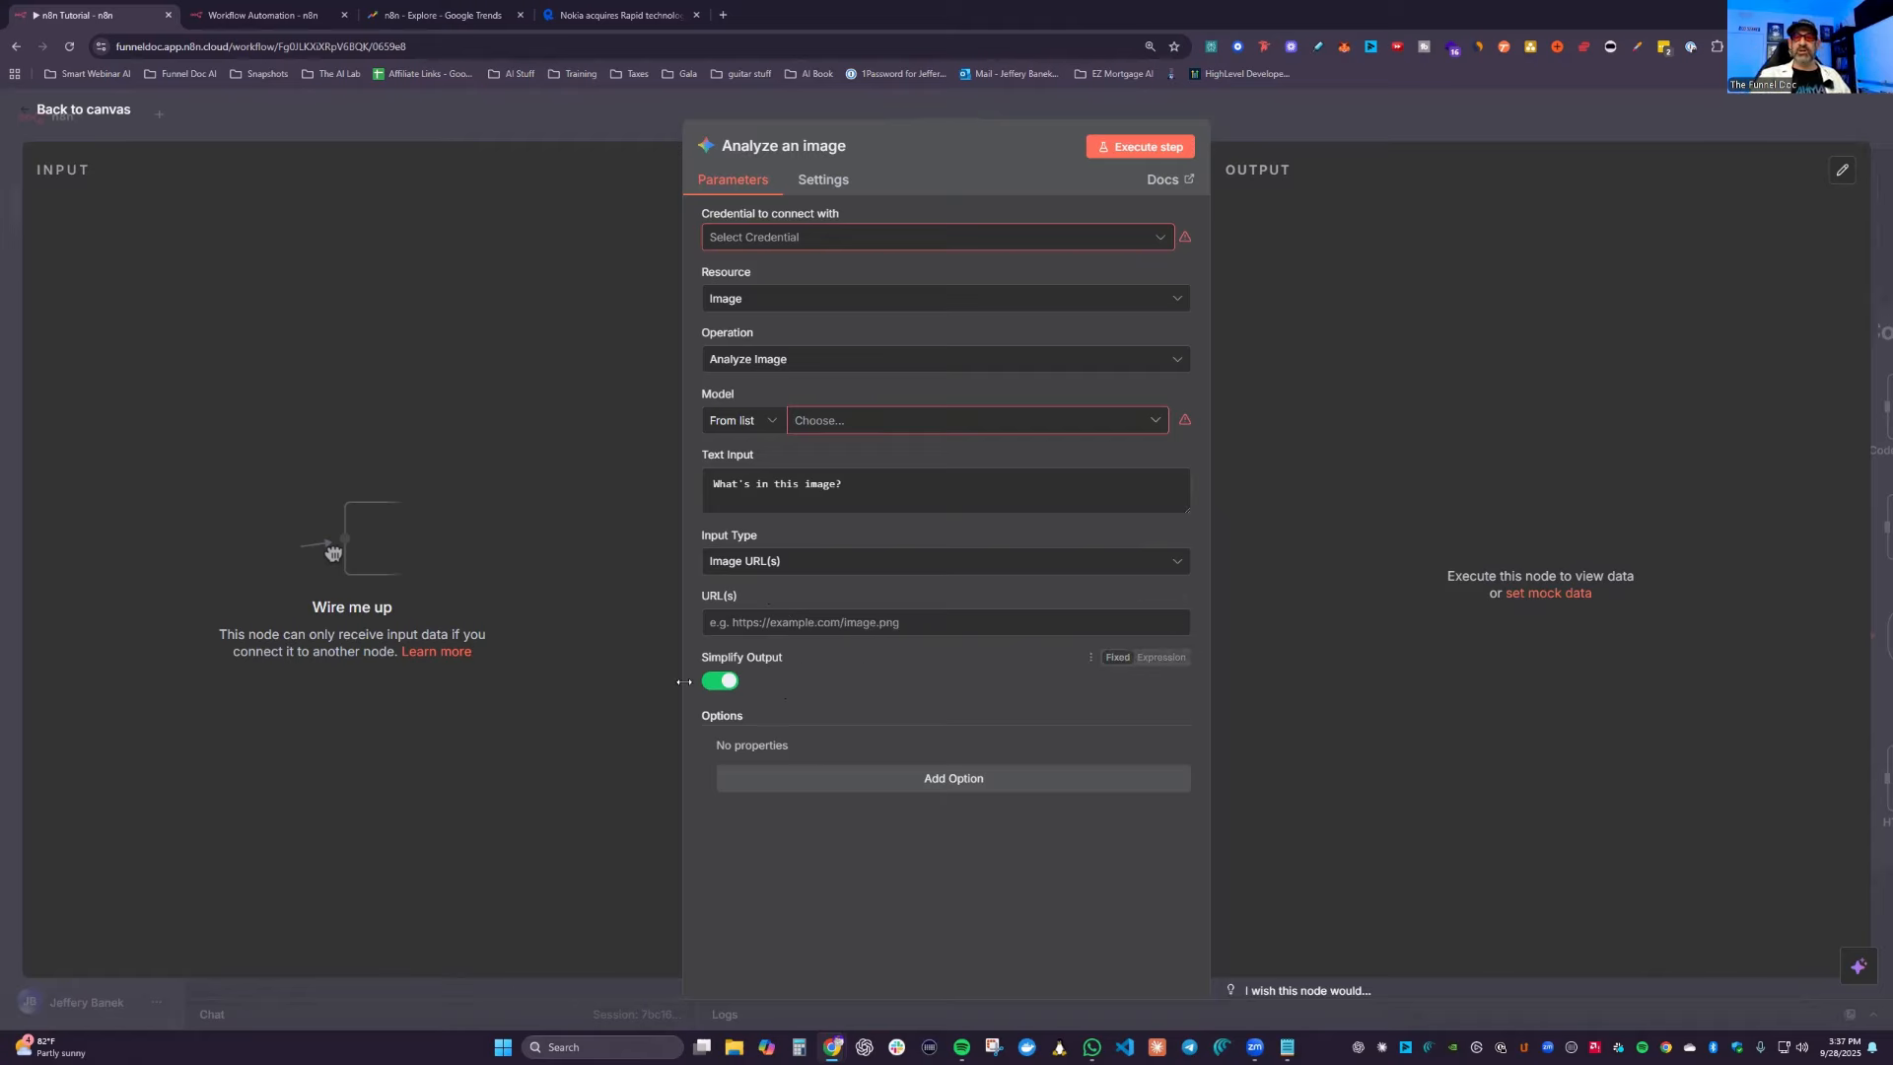
Step: Add and remove the Length of Description (Max Tokens) option, and check the node's Settings before returning to the canvas
left_click(903, 782)
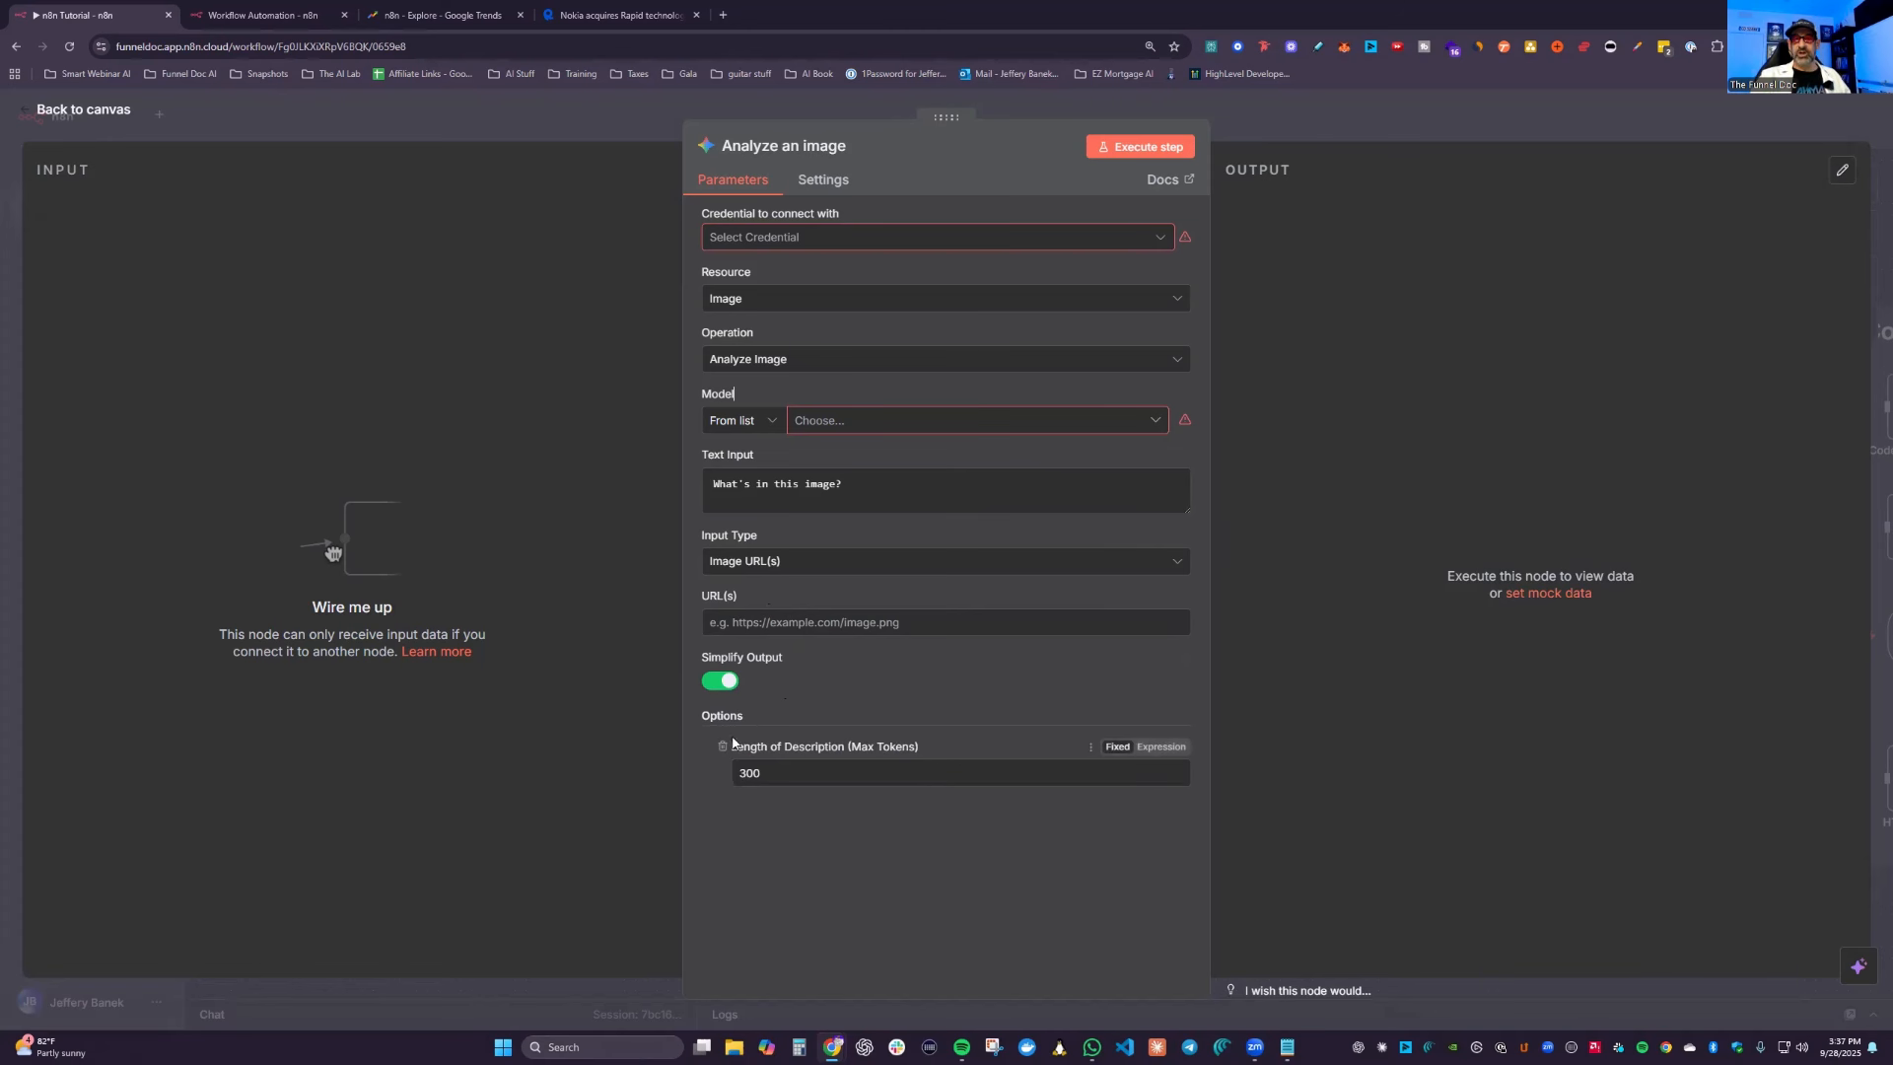
left_click(723, 746)
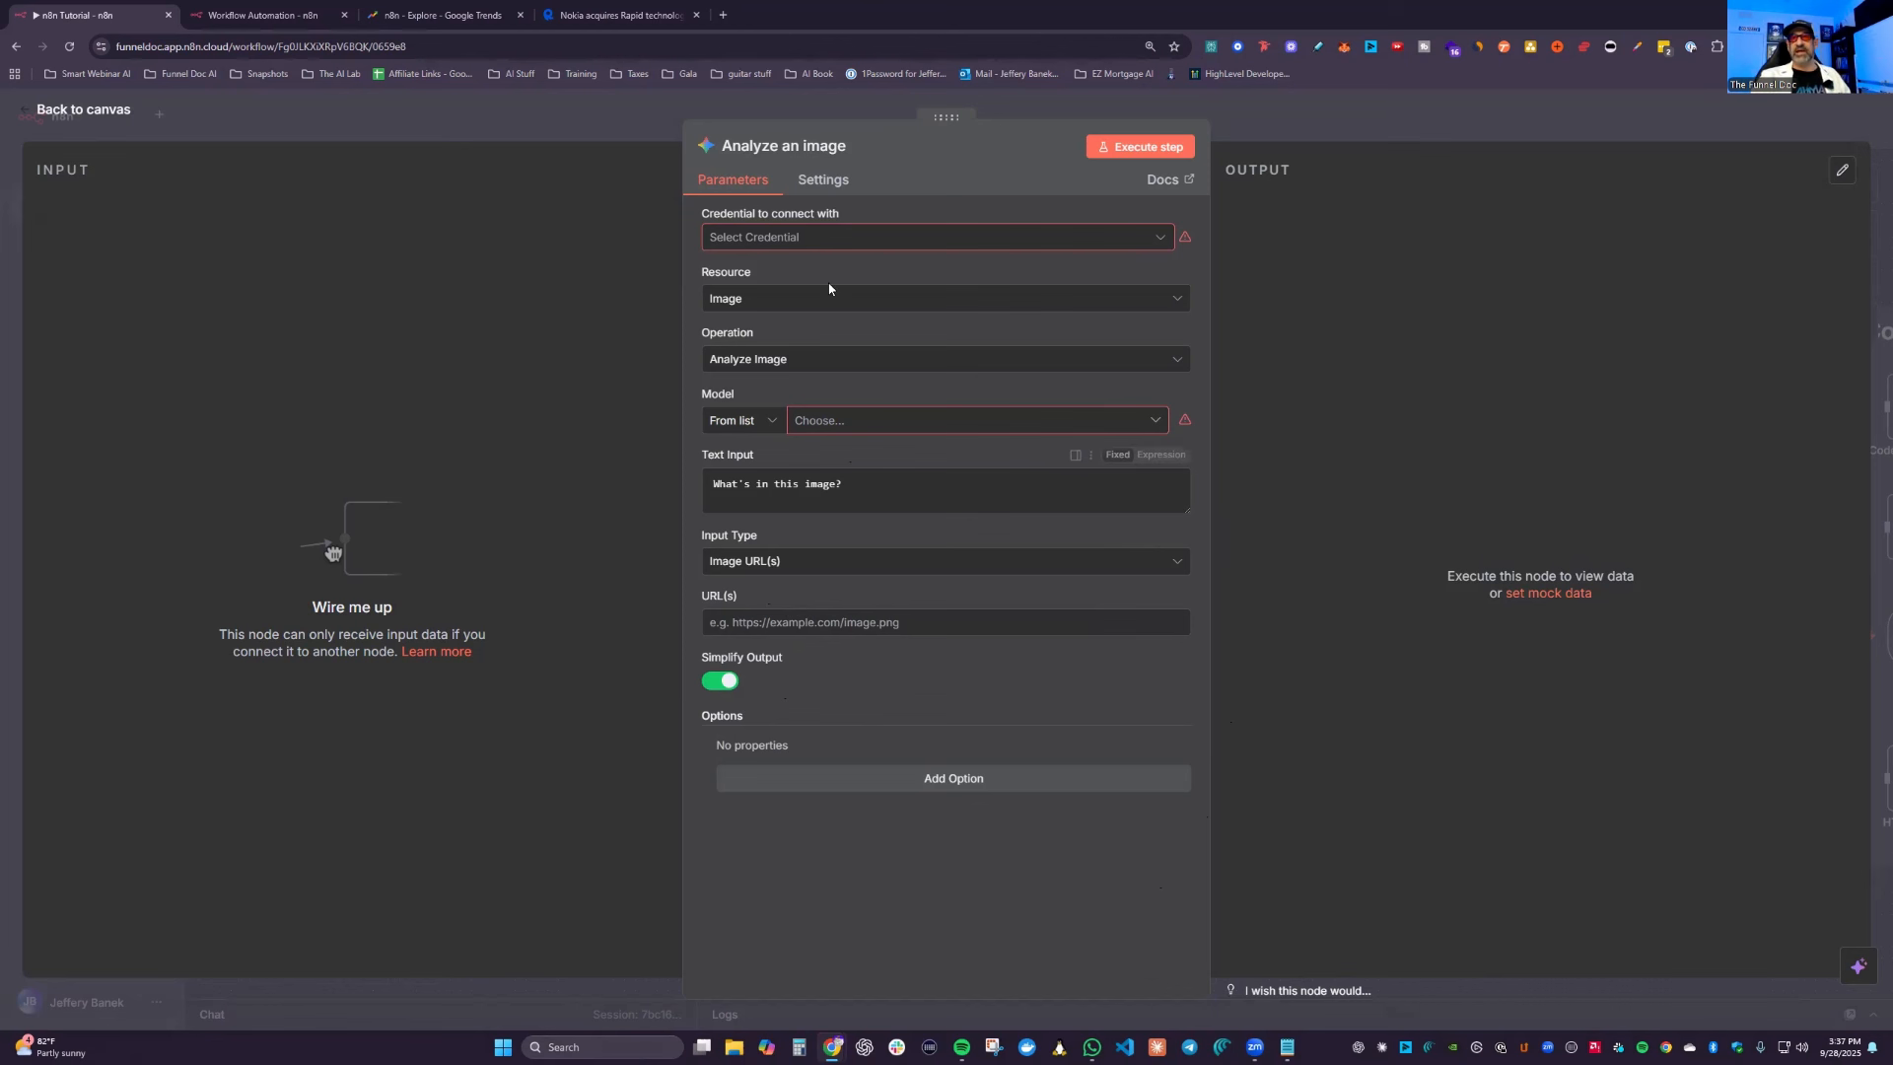
left_click(823, 180)
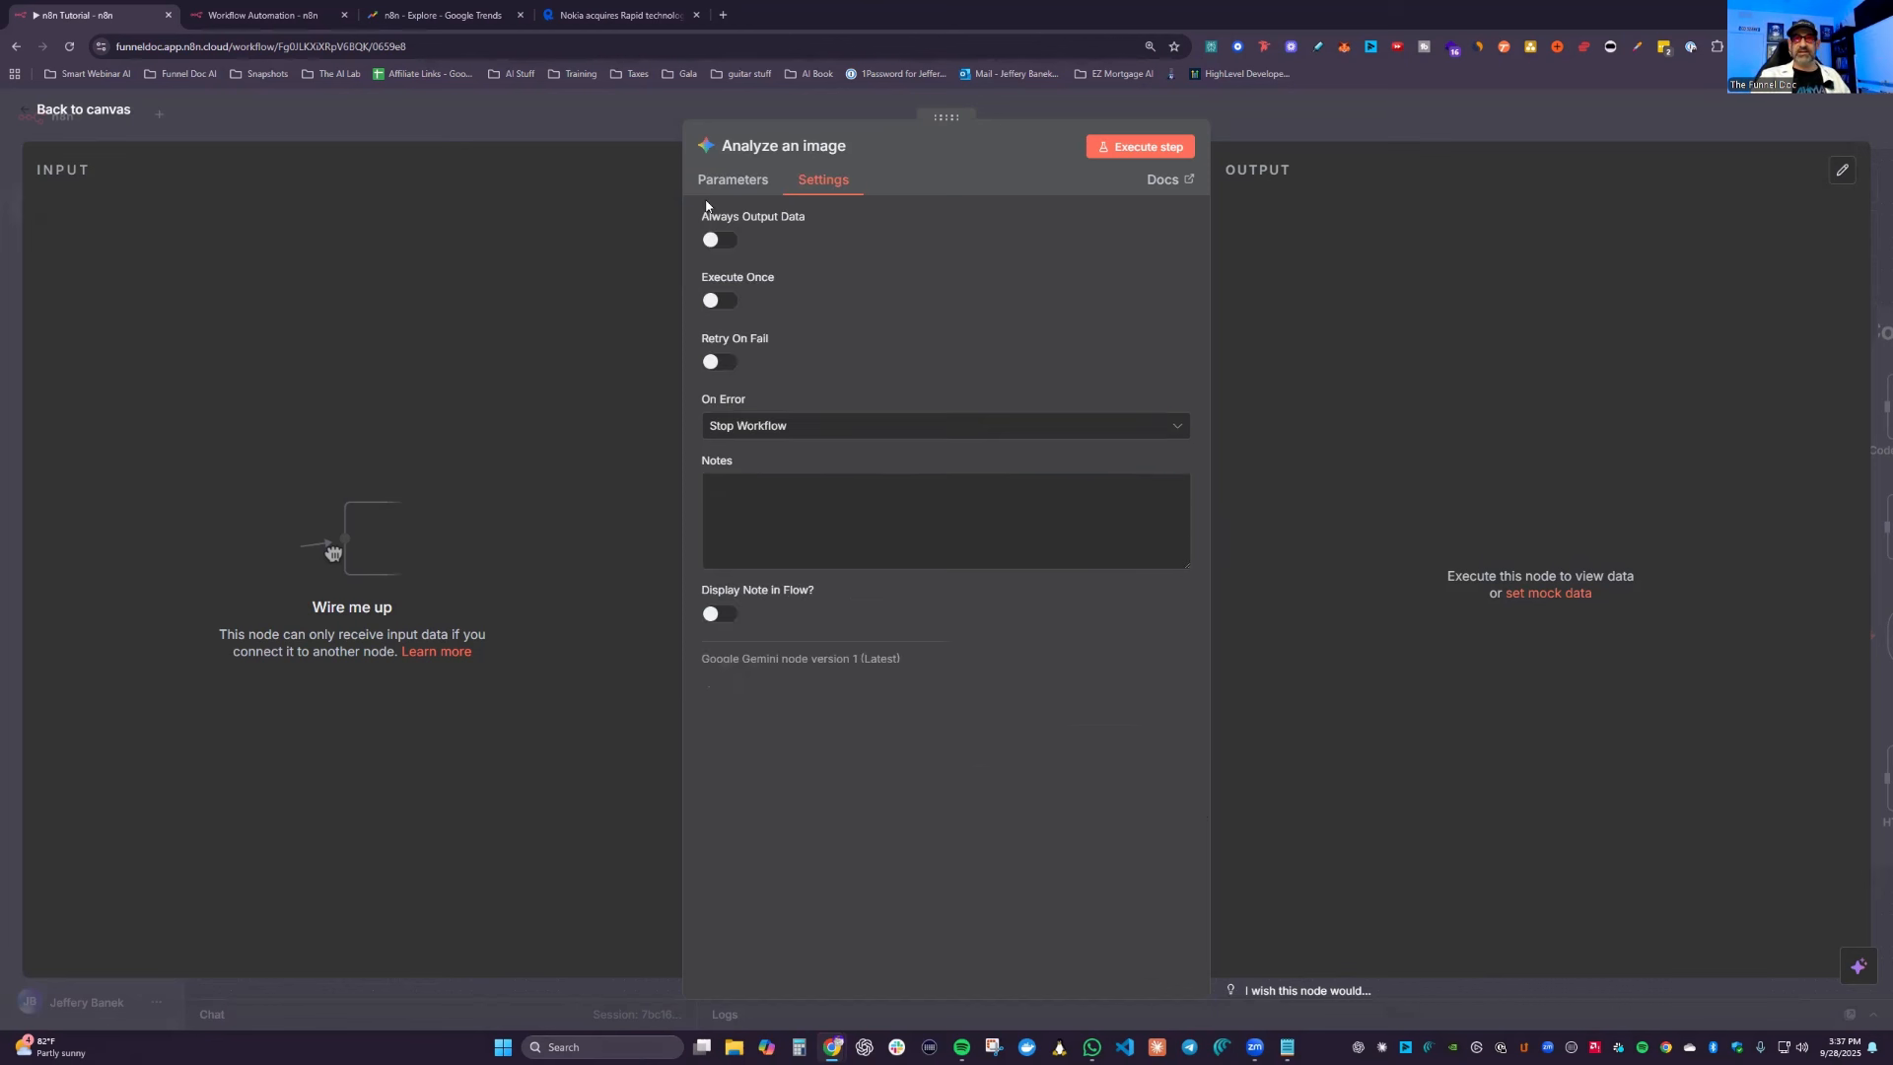
left_click(84, 109)
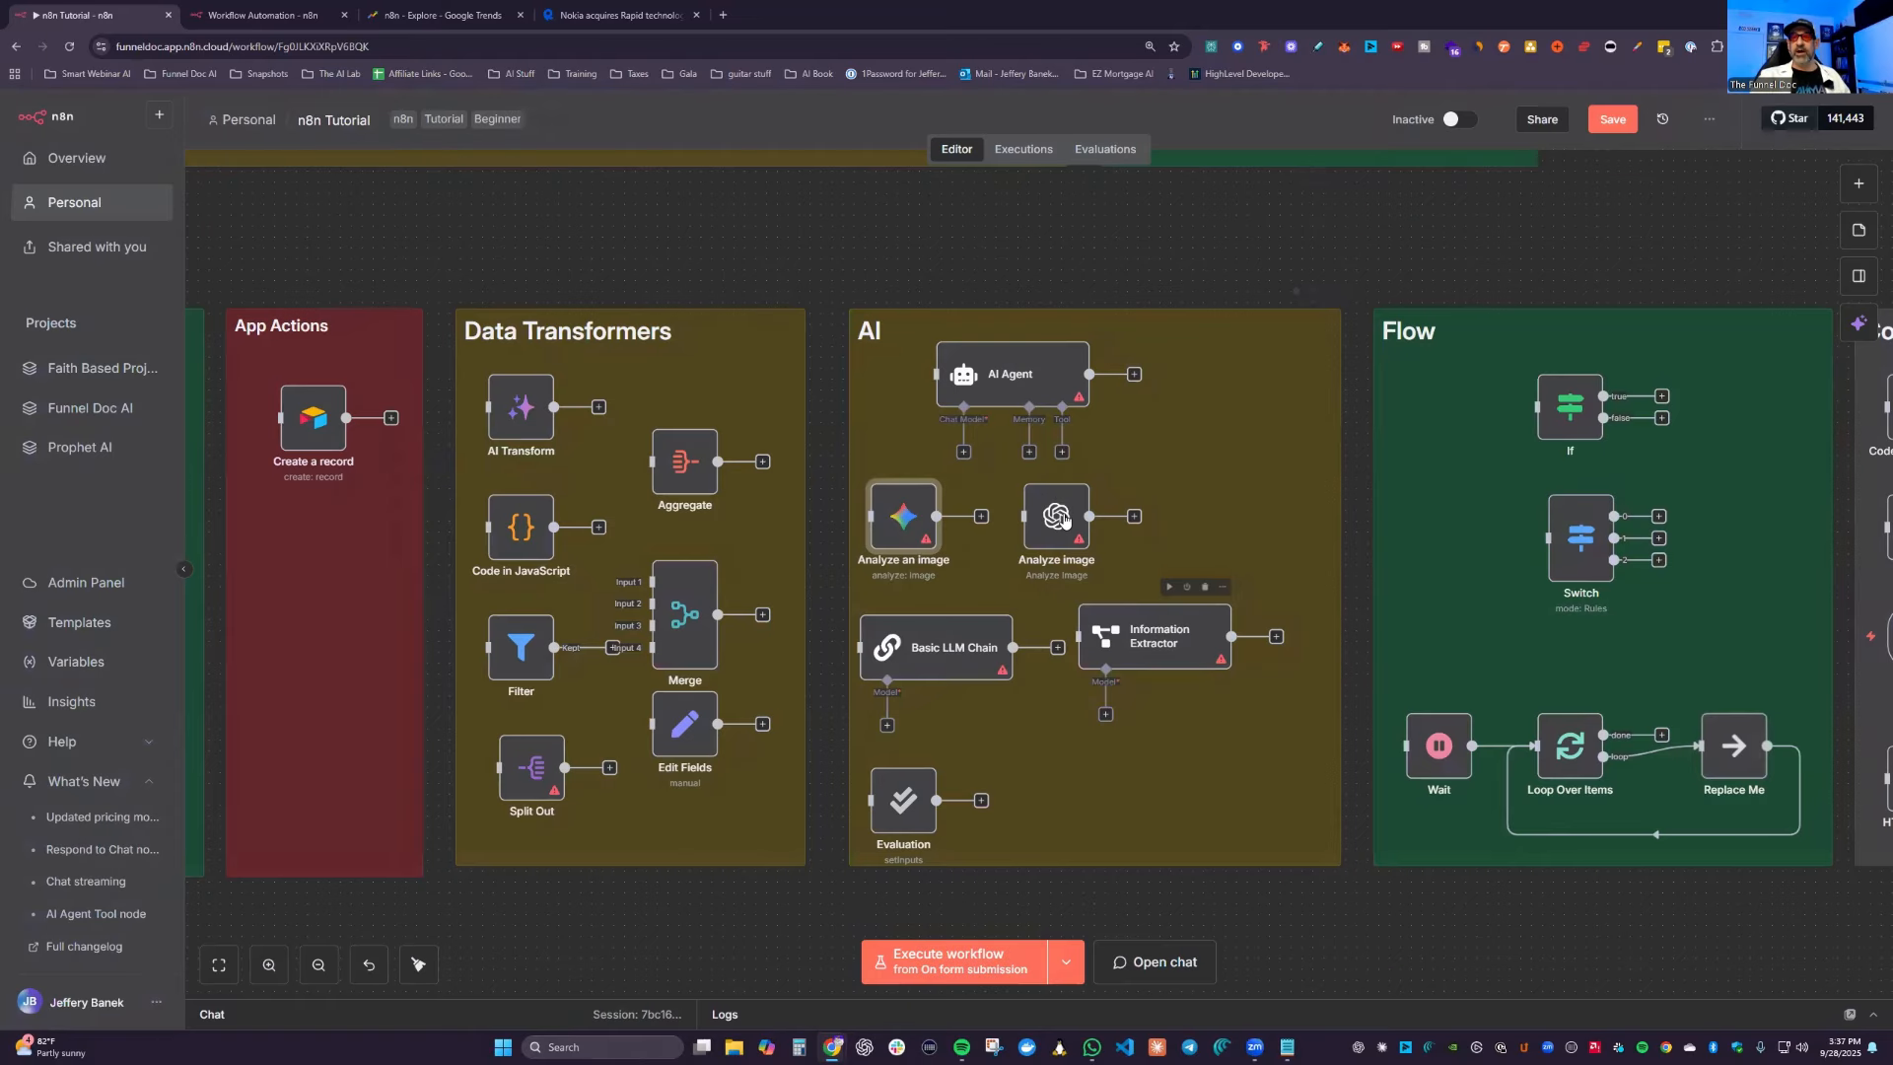
Step: Examine the parameters of the OpenAI Analyze image node and return to the canvas
double_click(1065, 520)
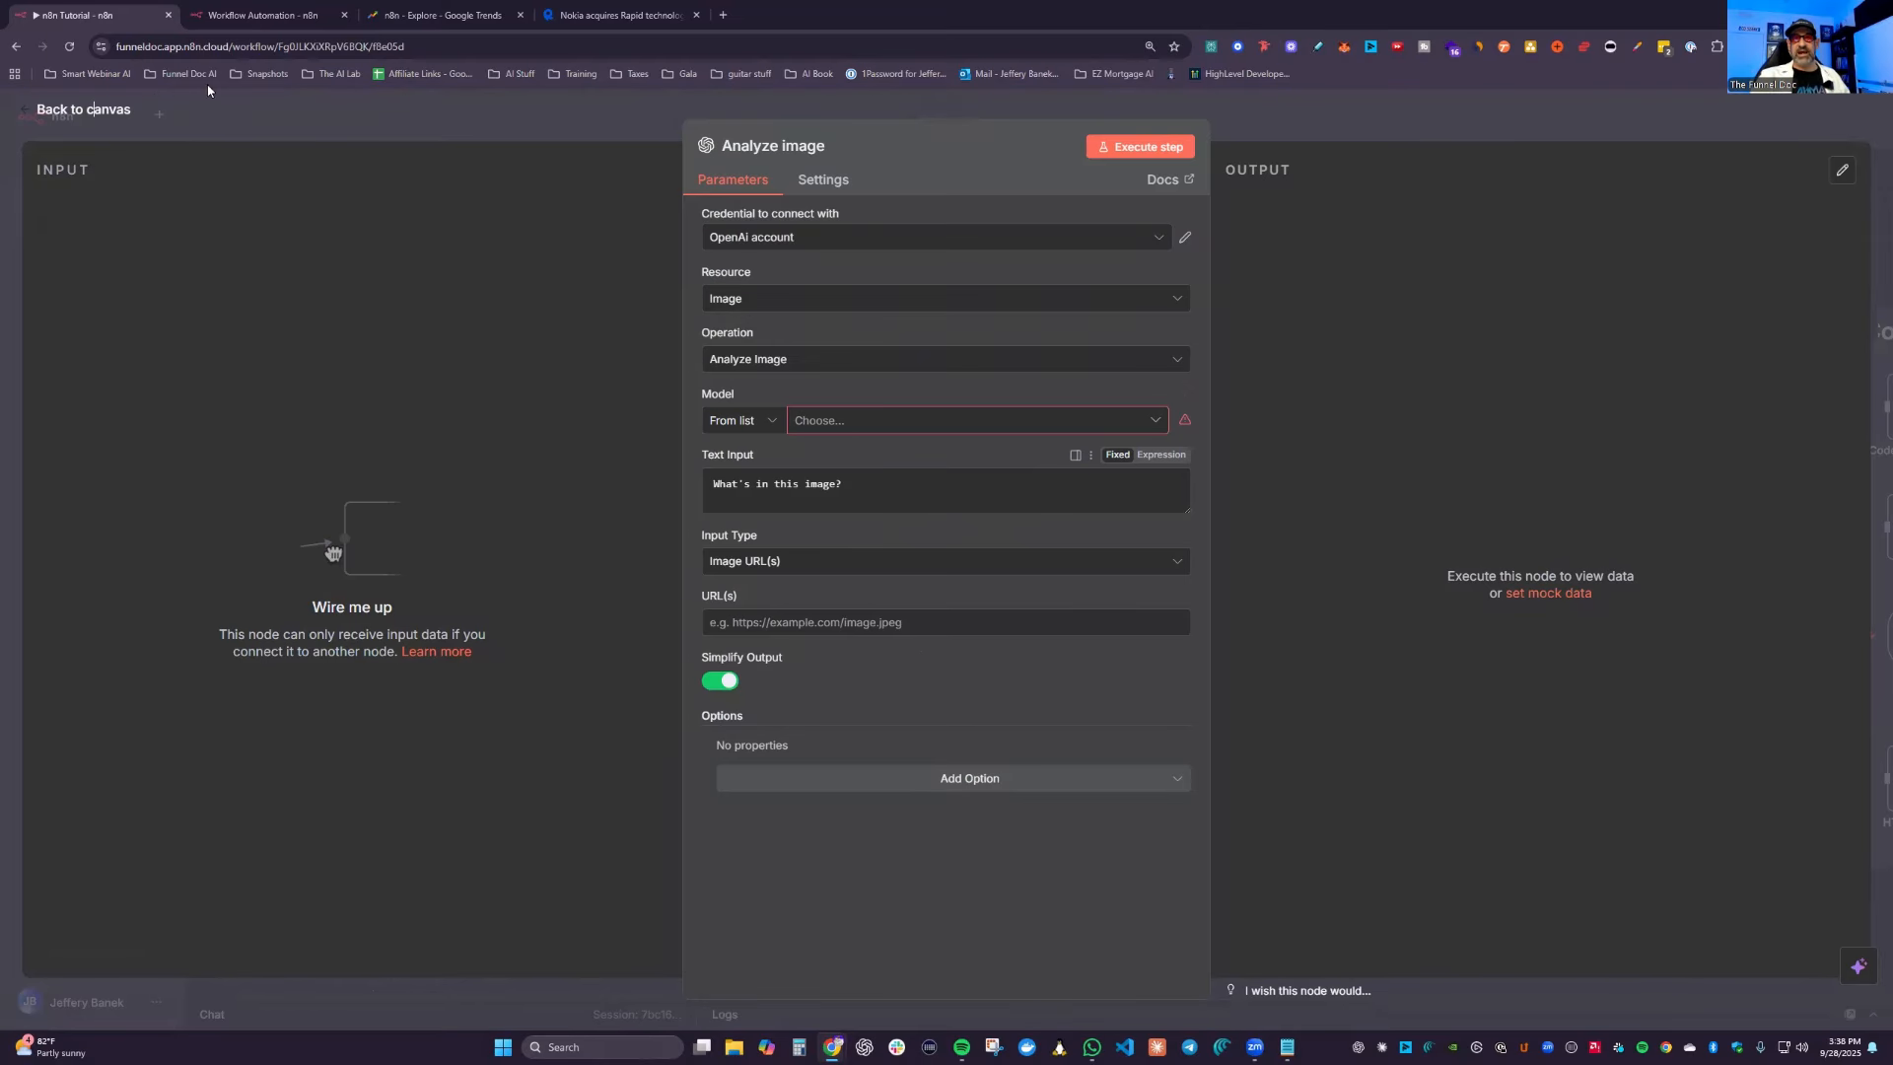
left_click(95, 110)
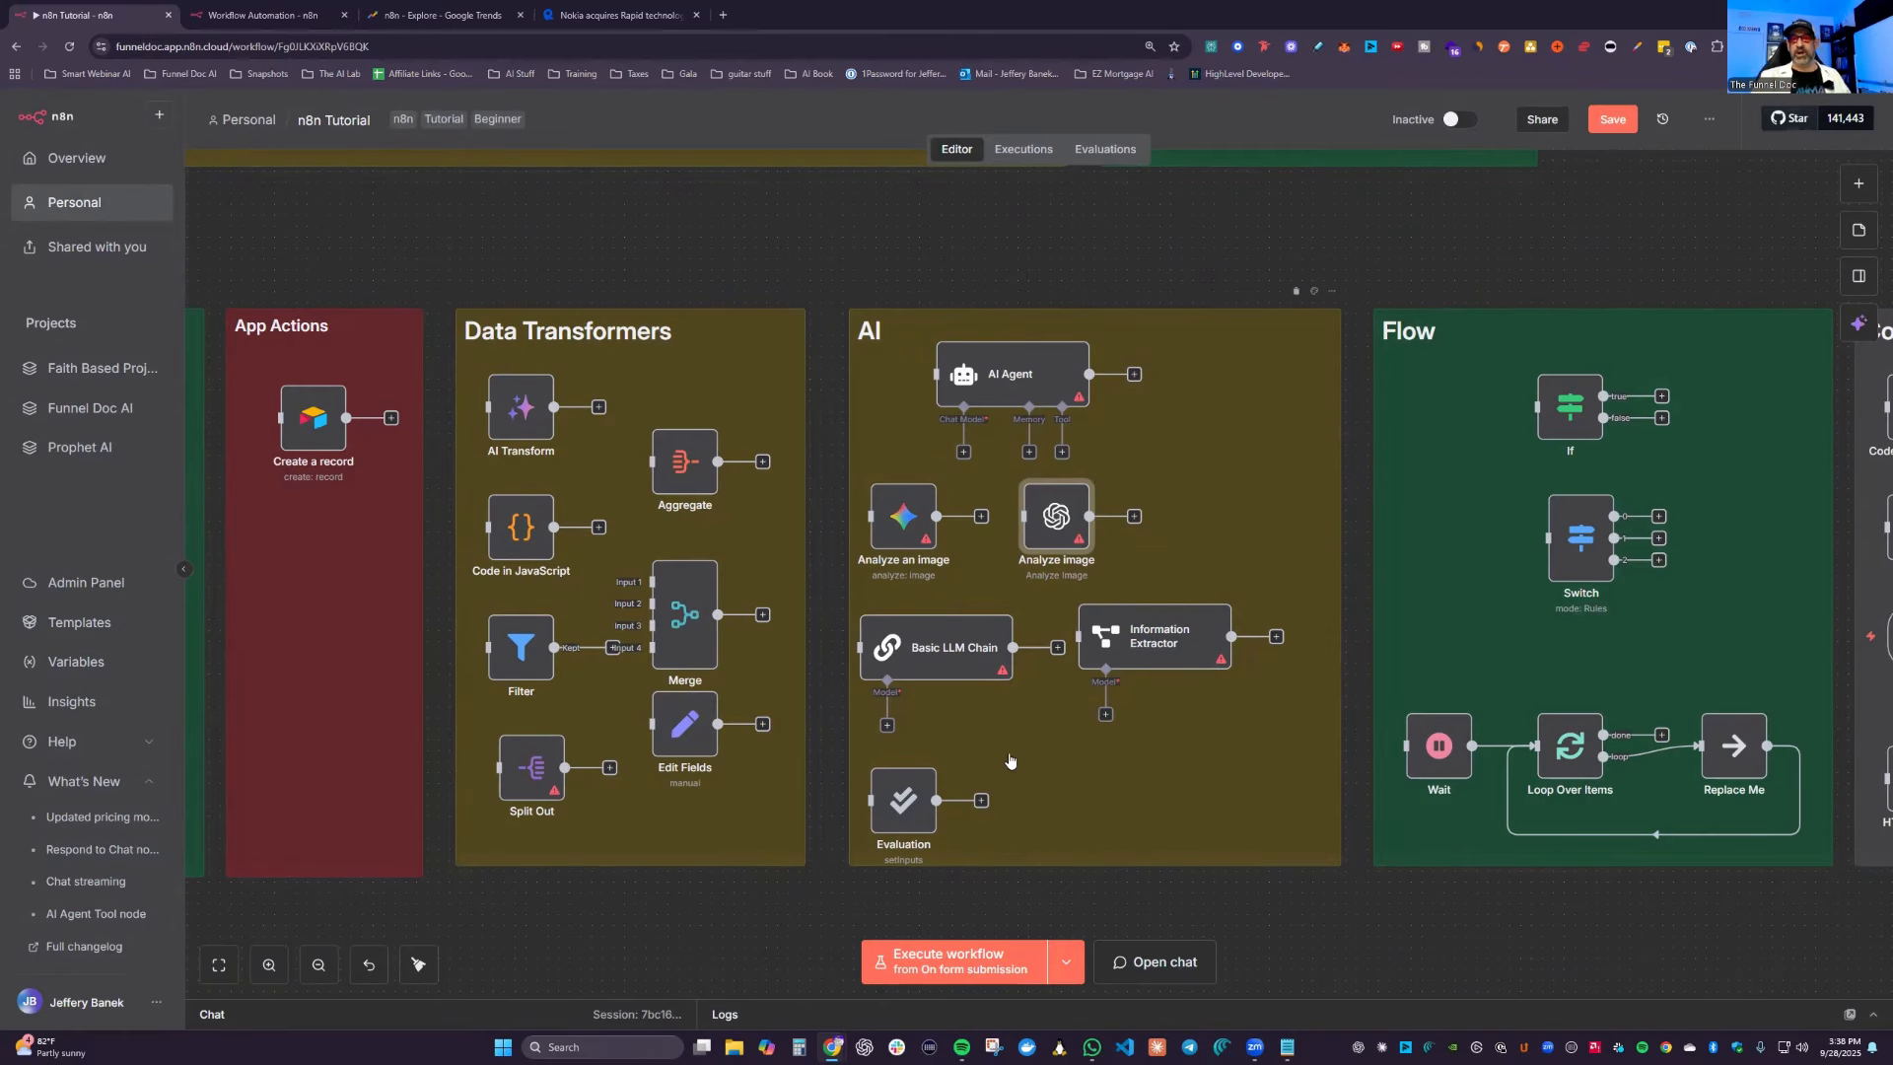
Step: Select the Basic LLM Chain and Information Extractor nodes in turn, and nudge the Evaluation node slightly within the AI group
left_click(957, 657)
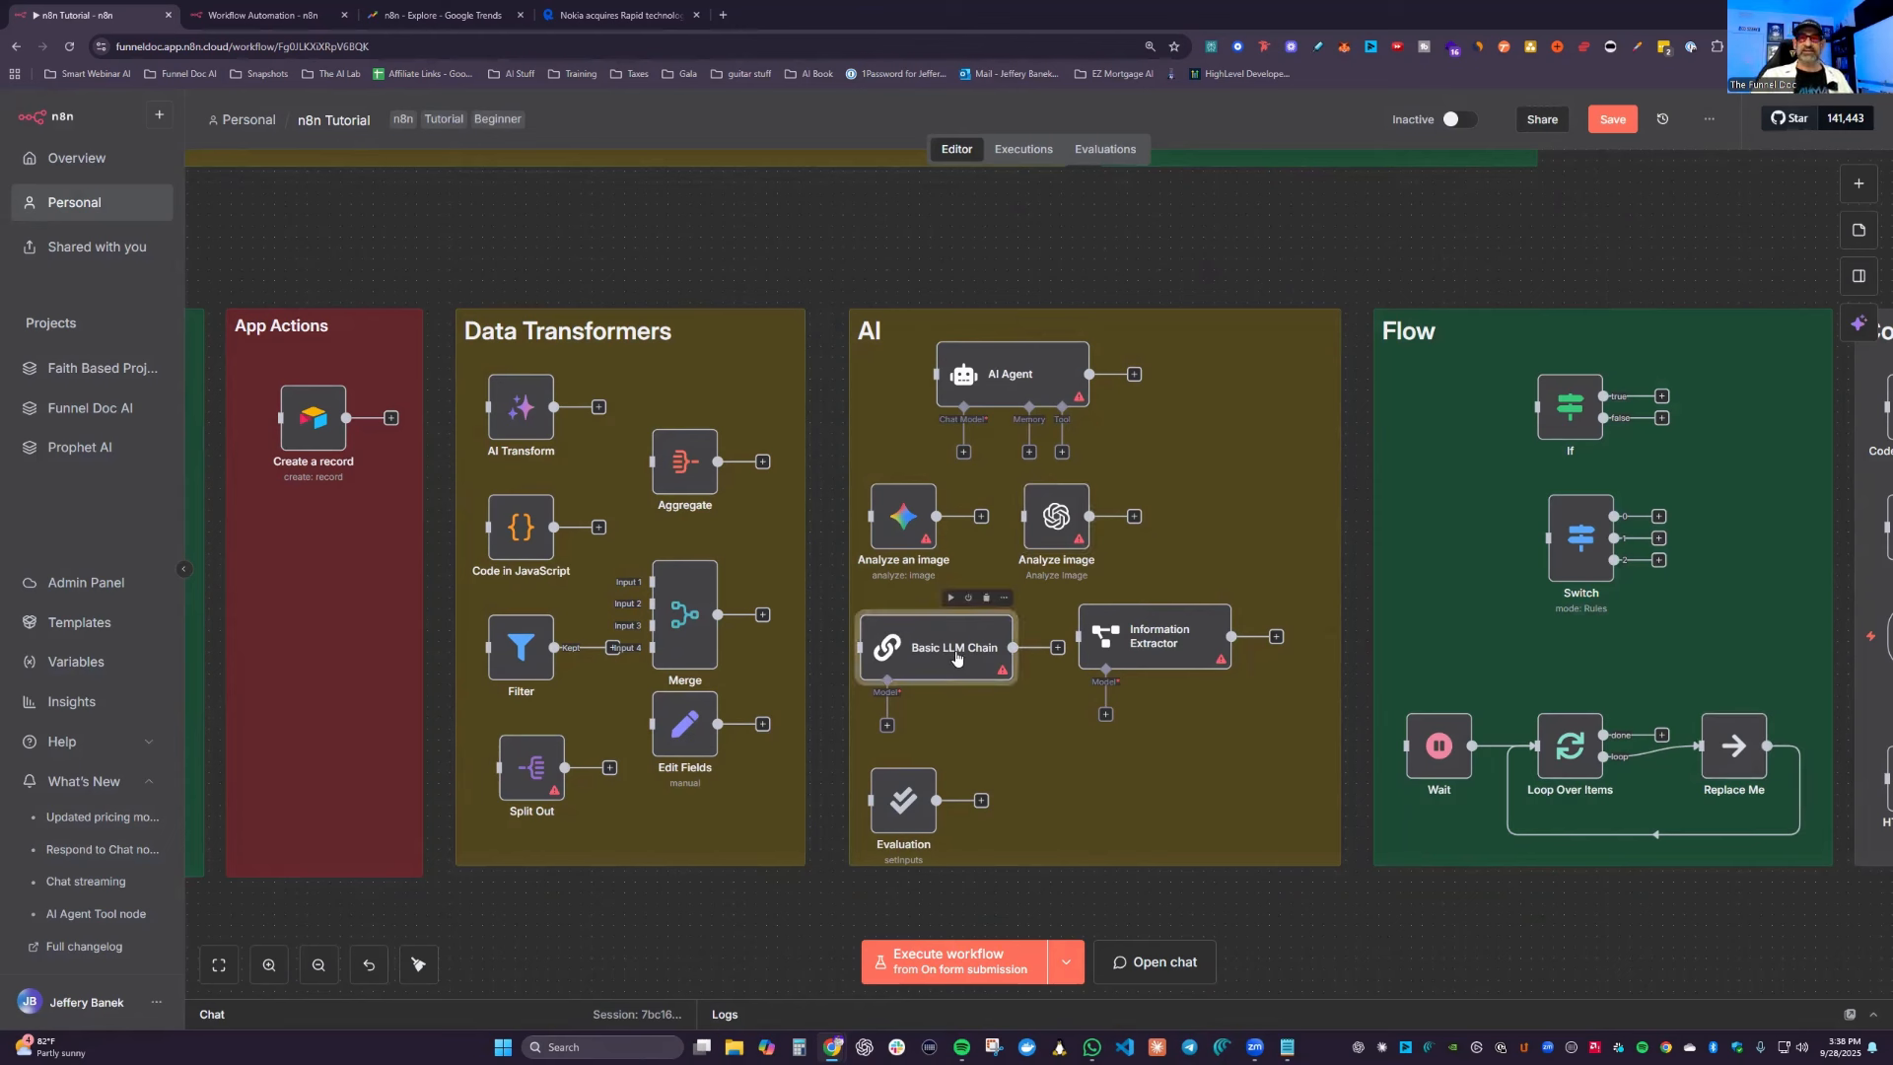
left_click(1195, 654)
left_click_drag(903, 796, 914, 785)
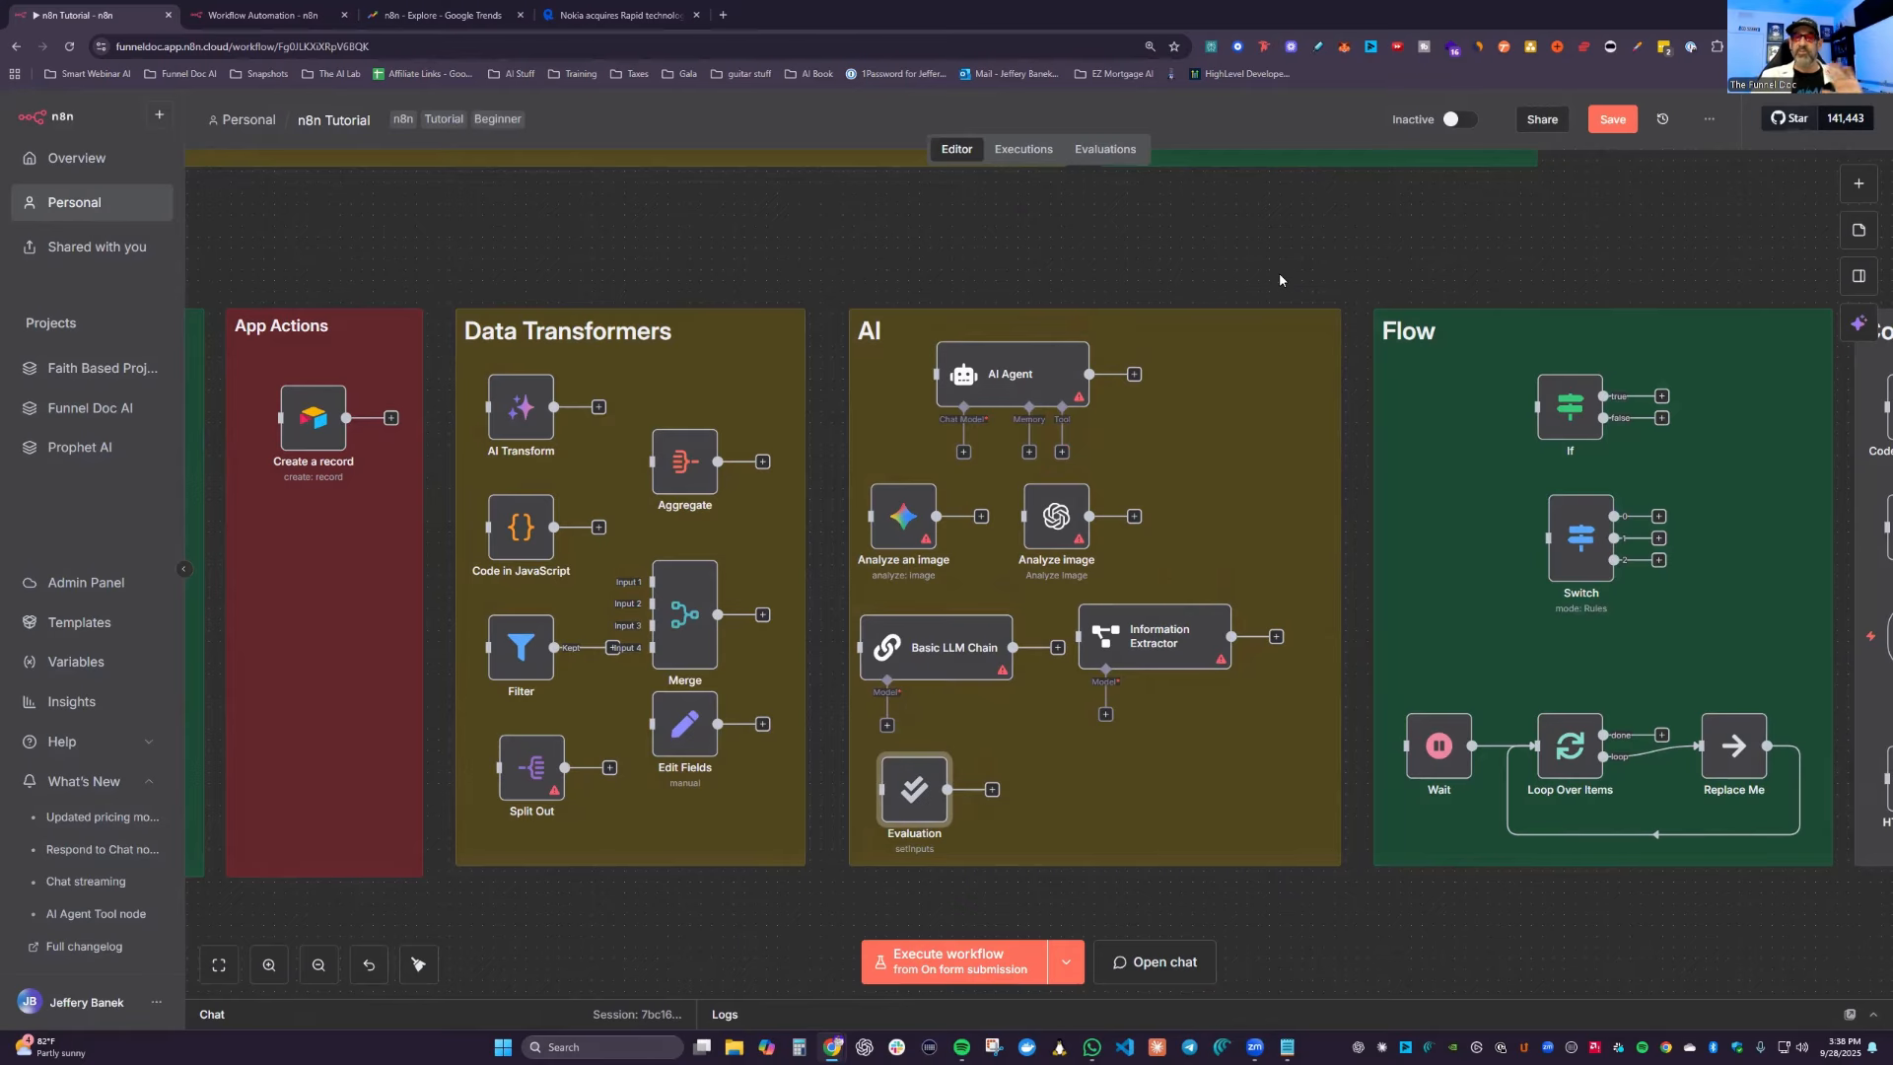
Step: Connect the false output of the If node to the Wait node in the Flow group
scroll(952, 405, "right", 6)
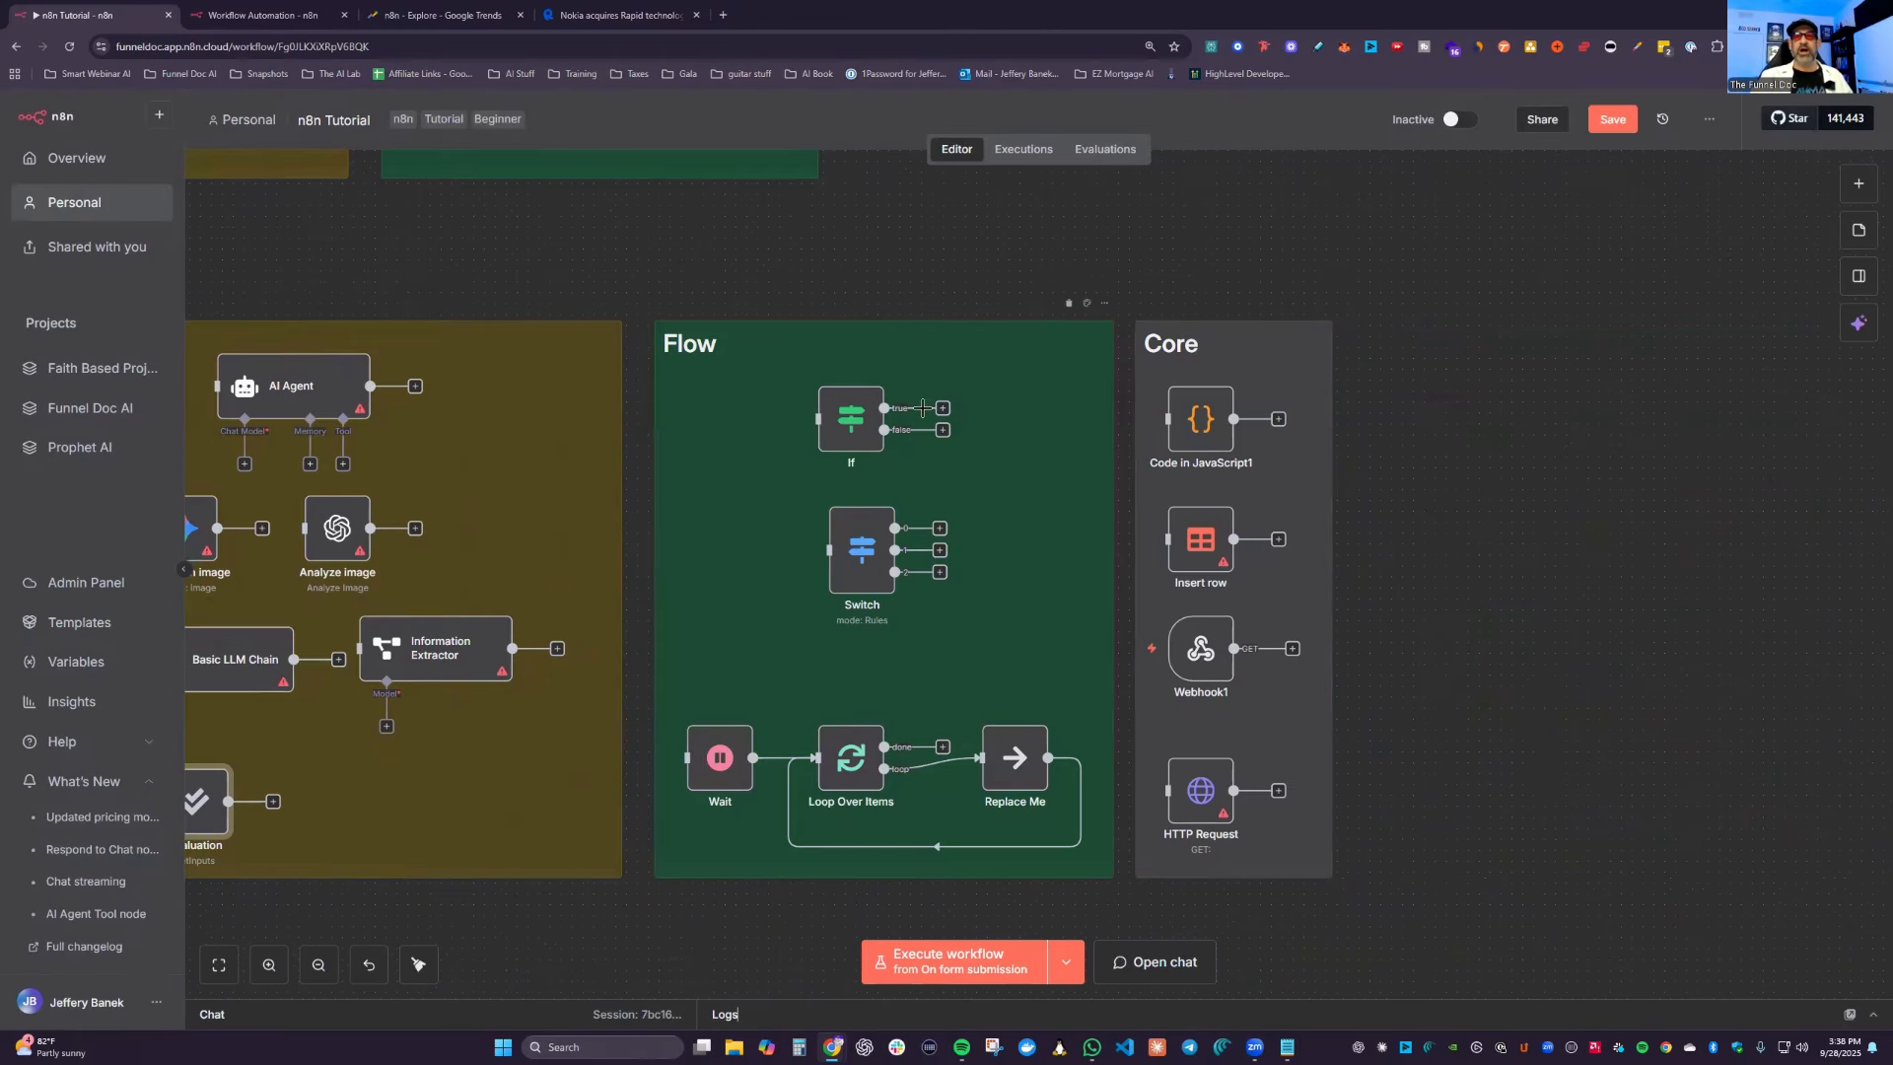
left_click(855, 431)
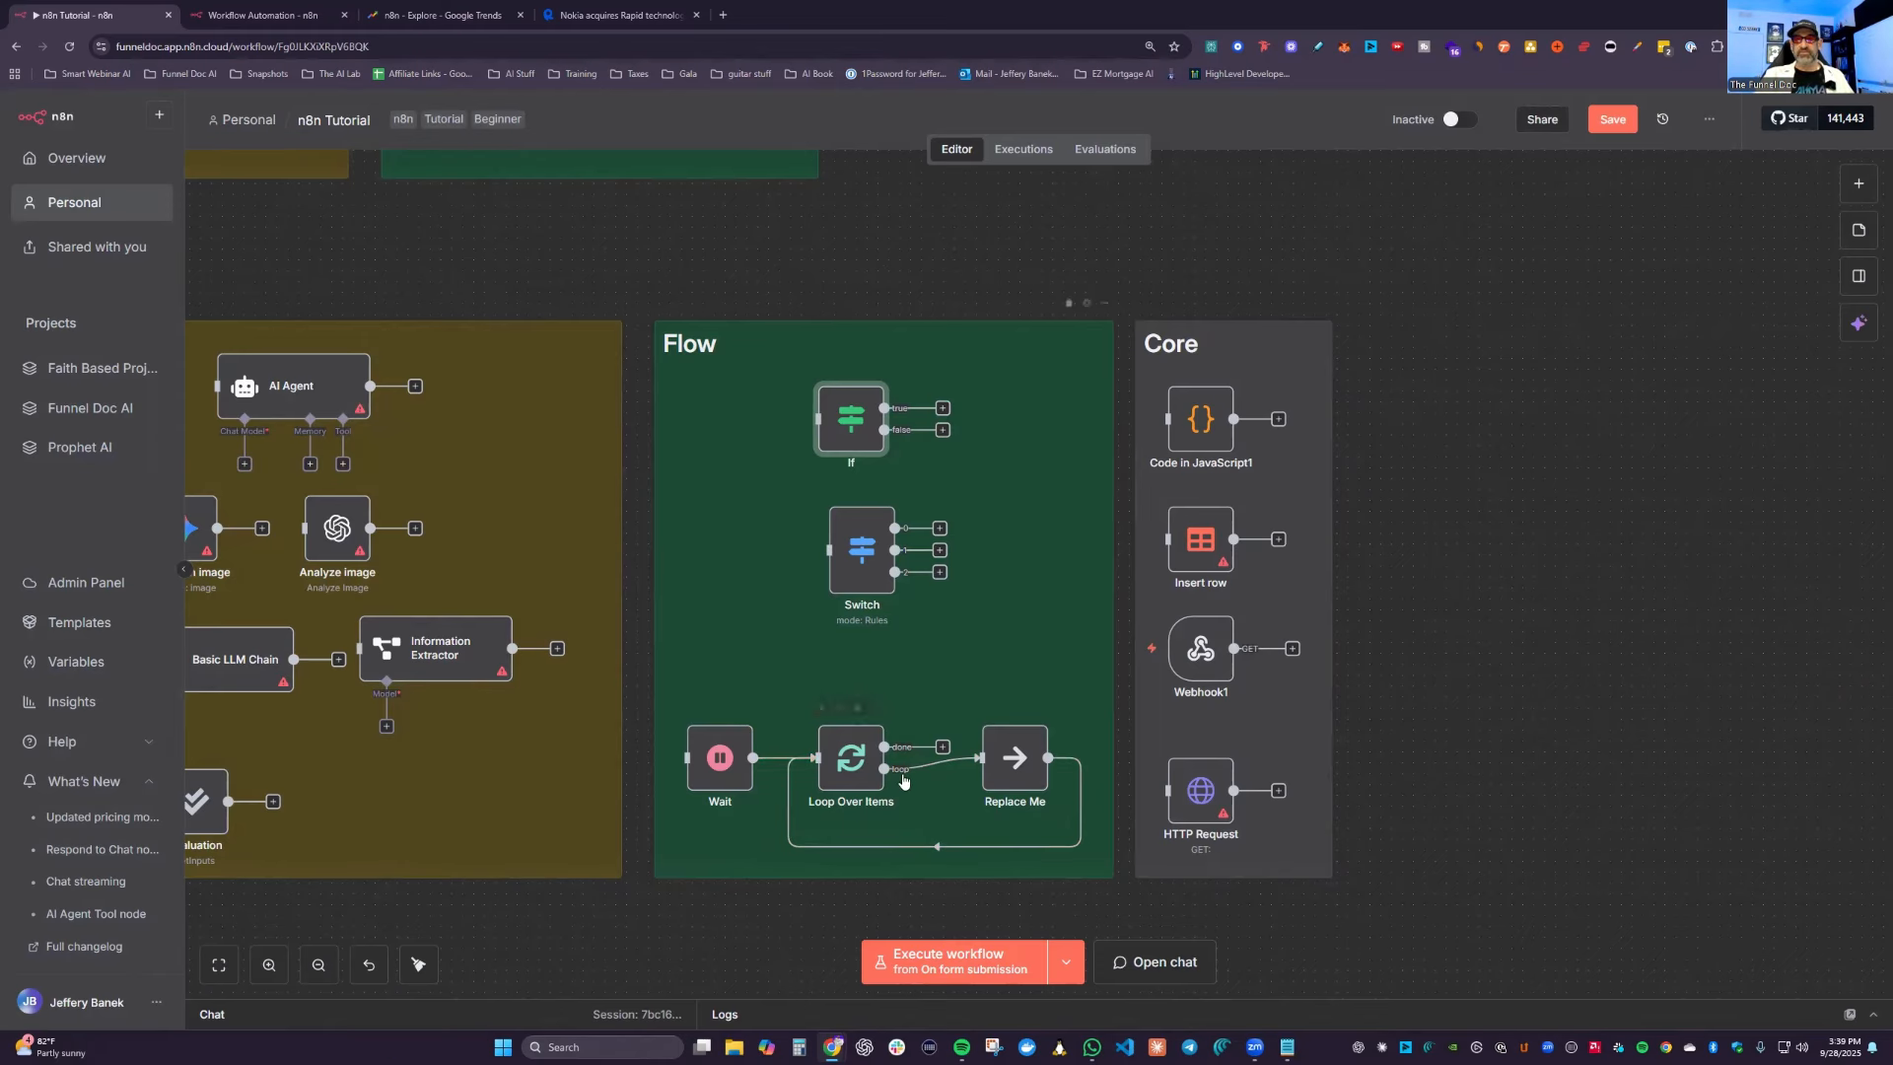
mouse_move(954, 774)
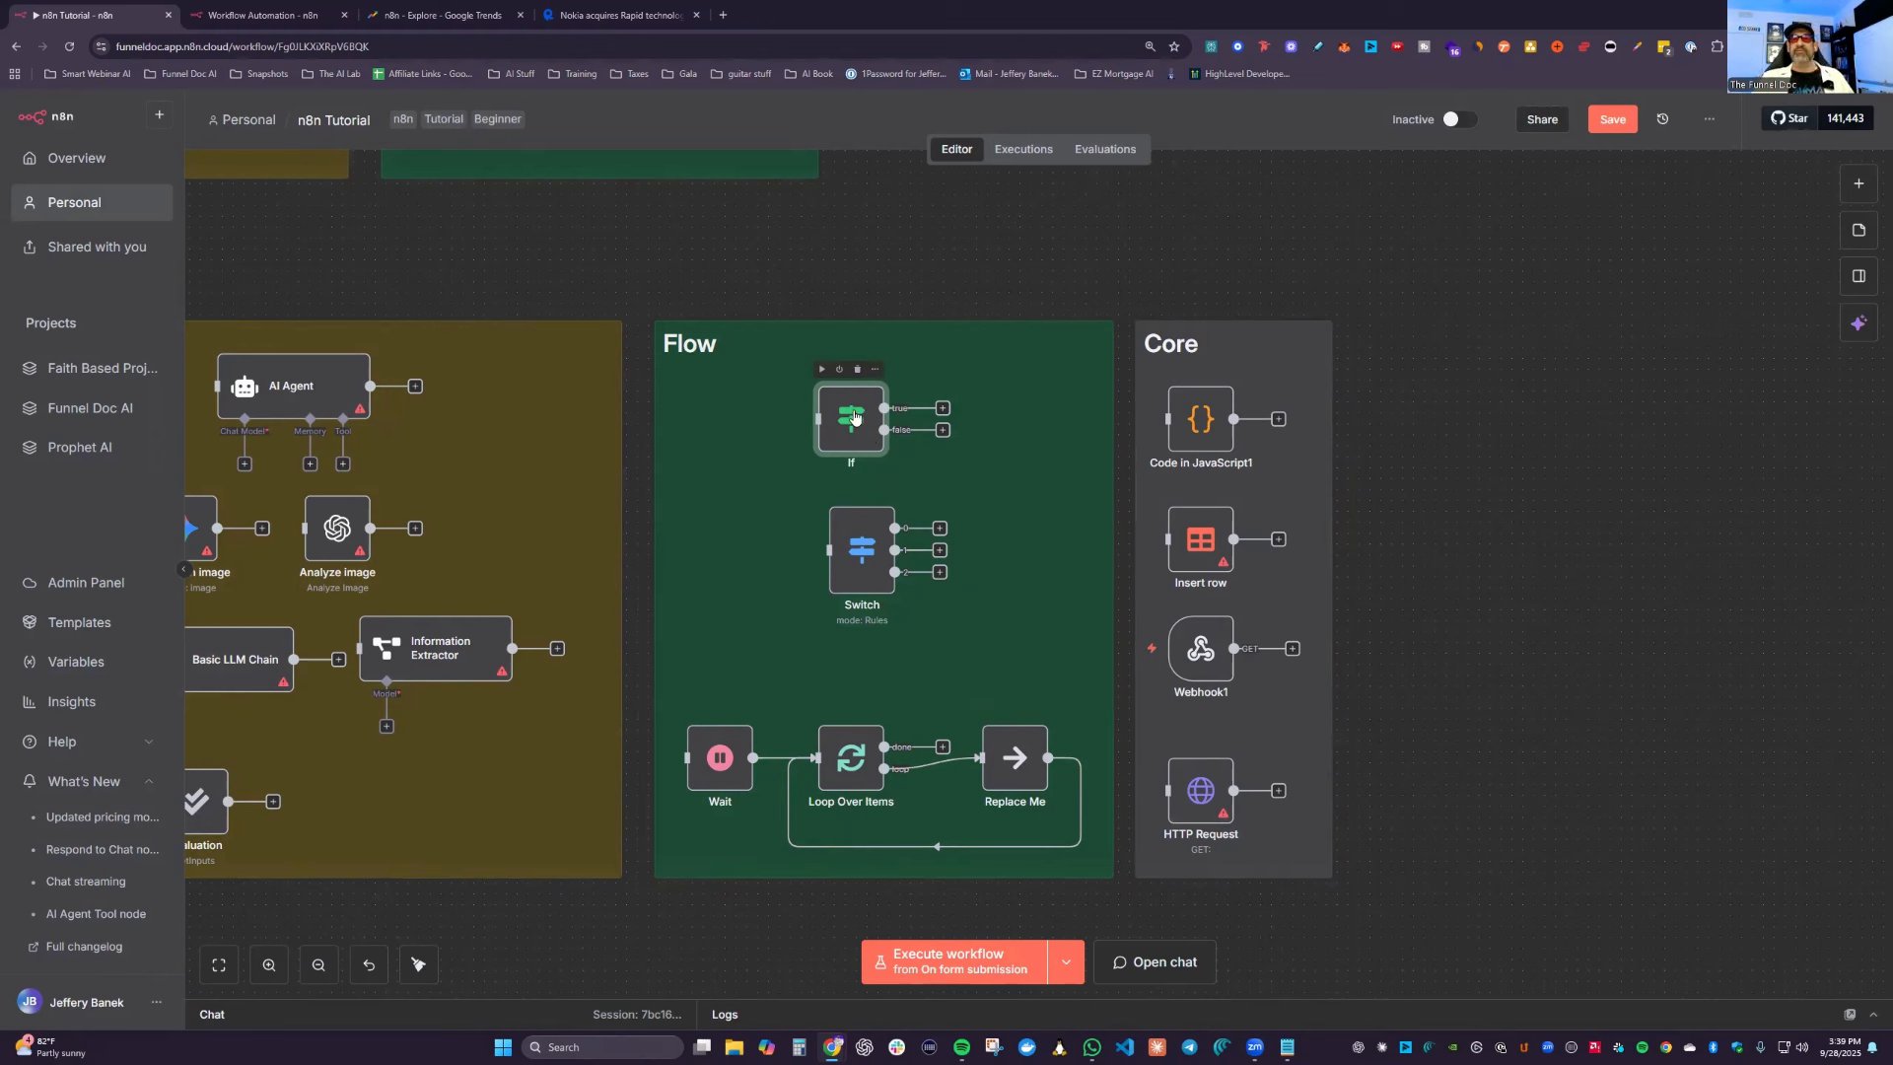
left_click_drag(884, 430, 689, 760)
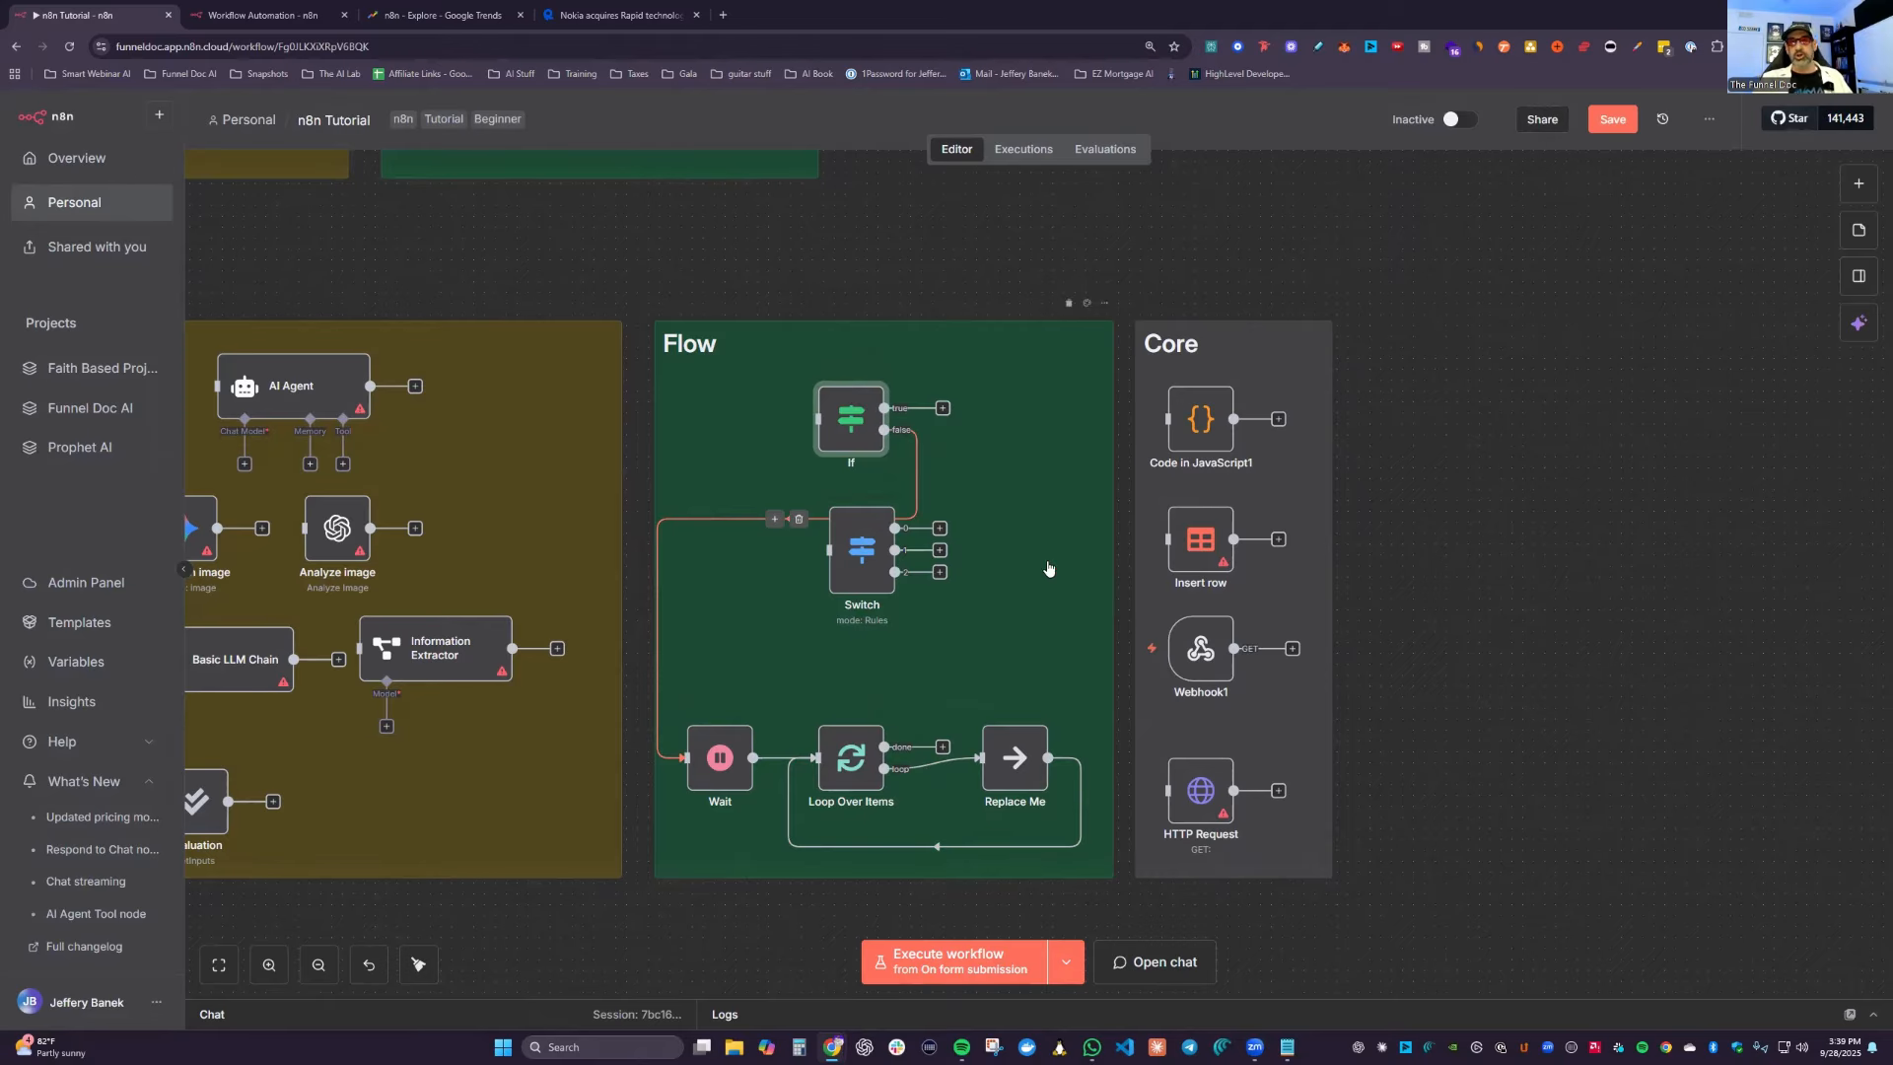
Step: Move the Switch node down to align under the If node, and examine its routing rules before returning to the canvas
left_click_drag(861, 533, 850, 587)
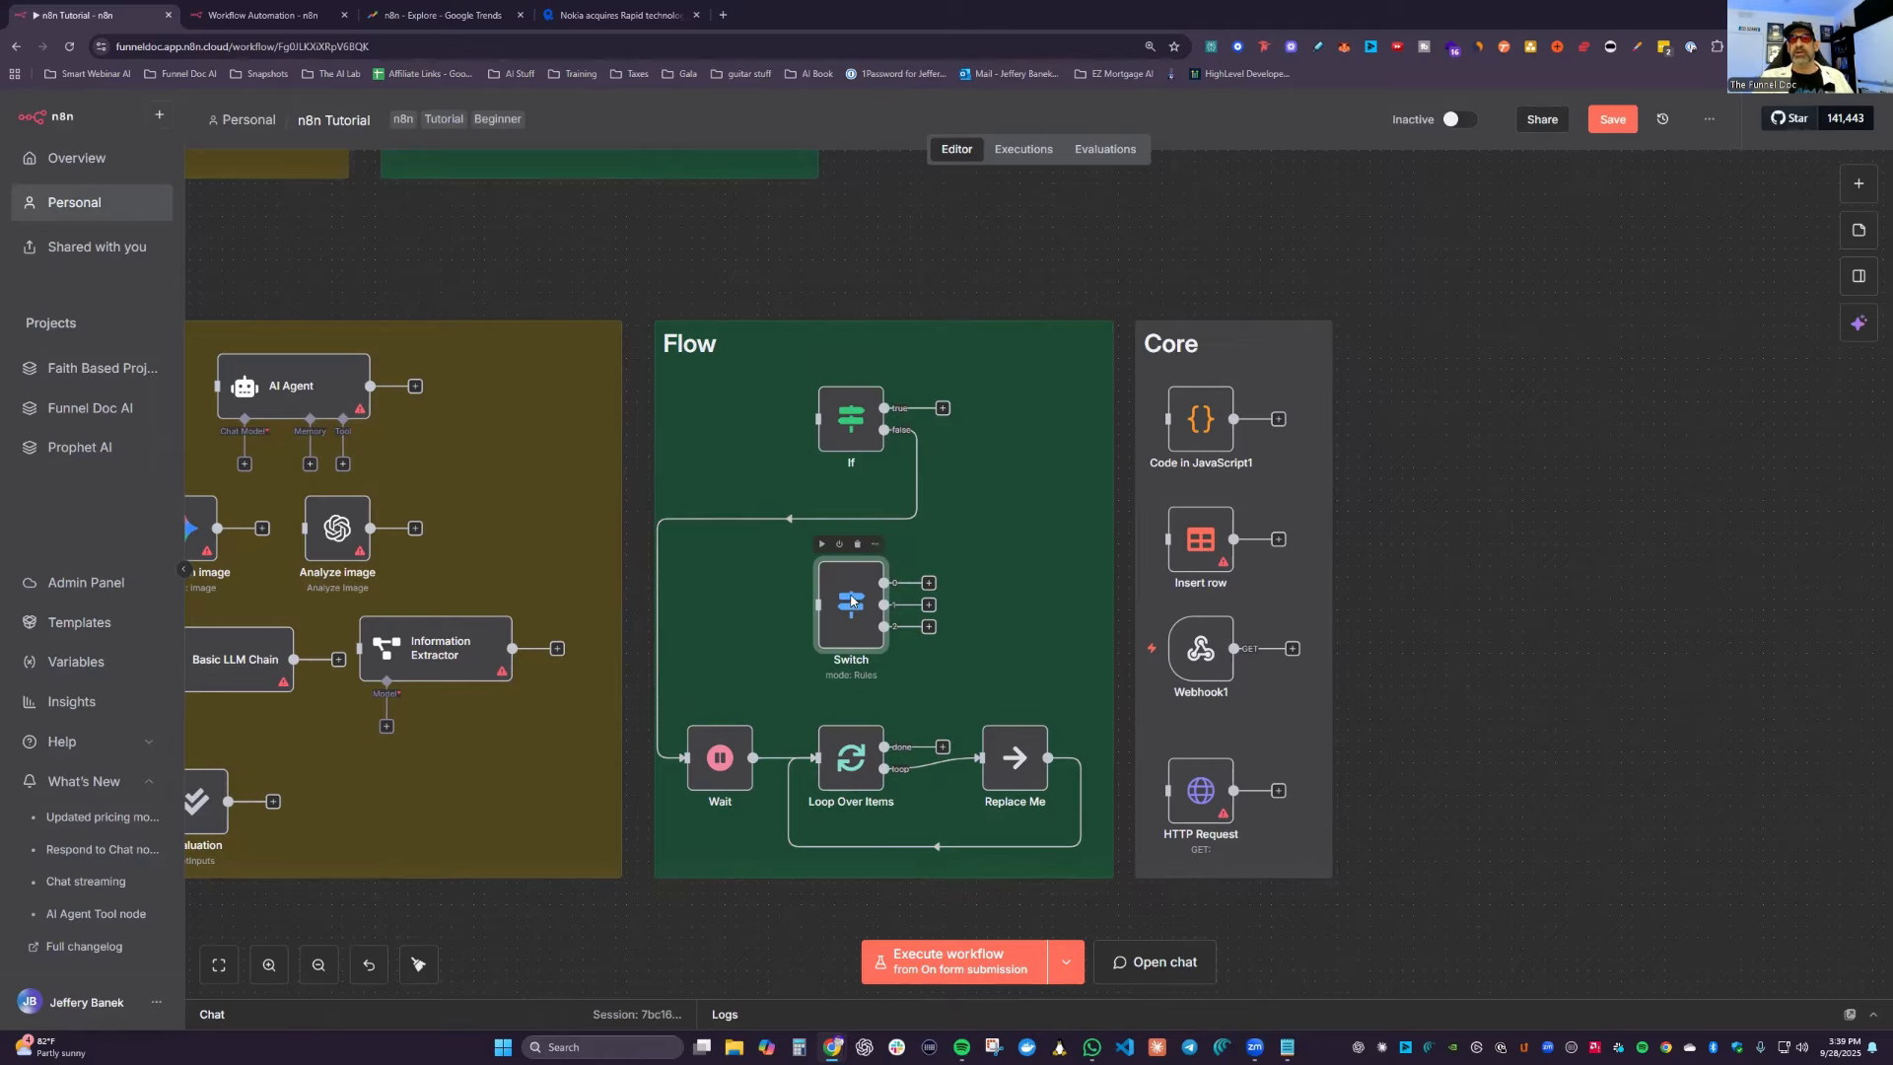
double_click(852, 600)
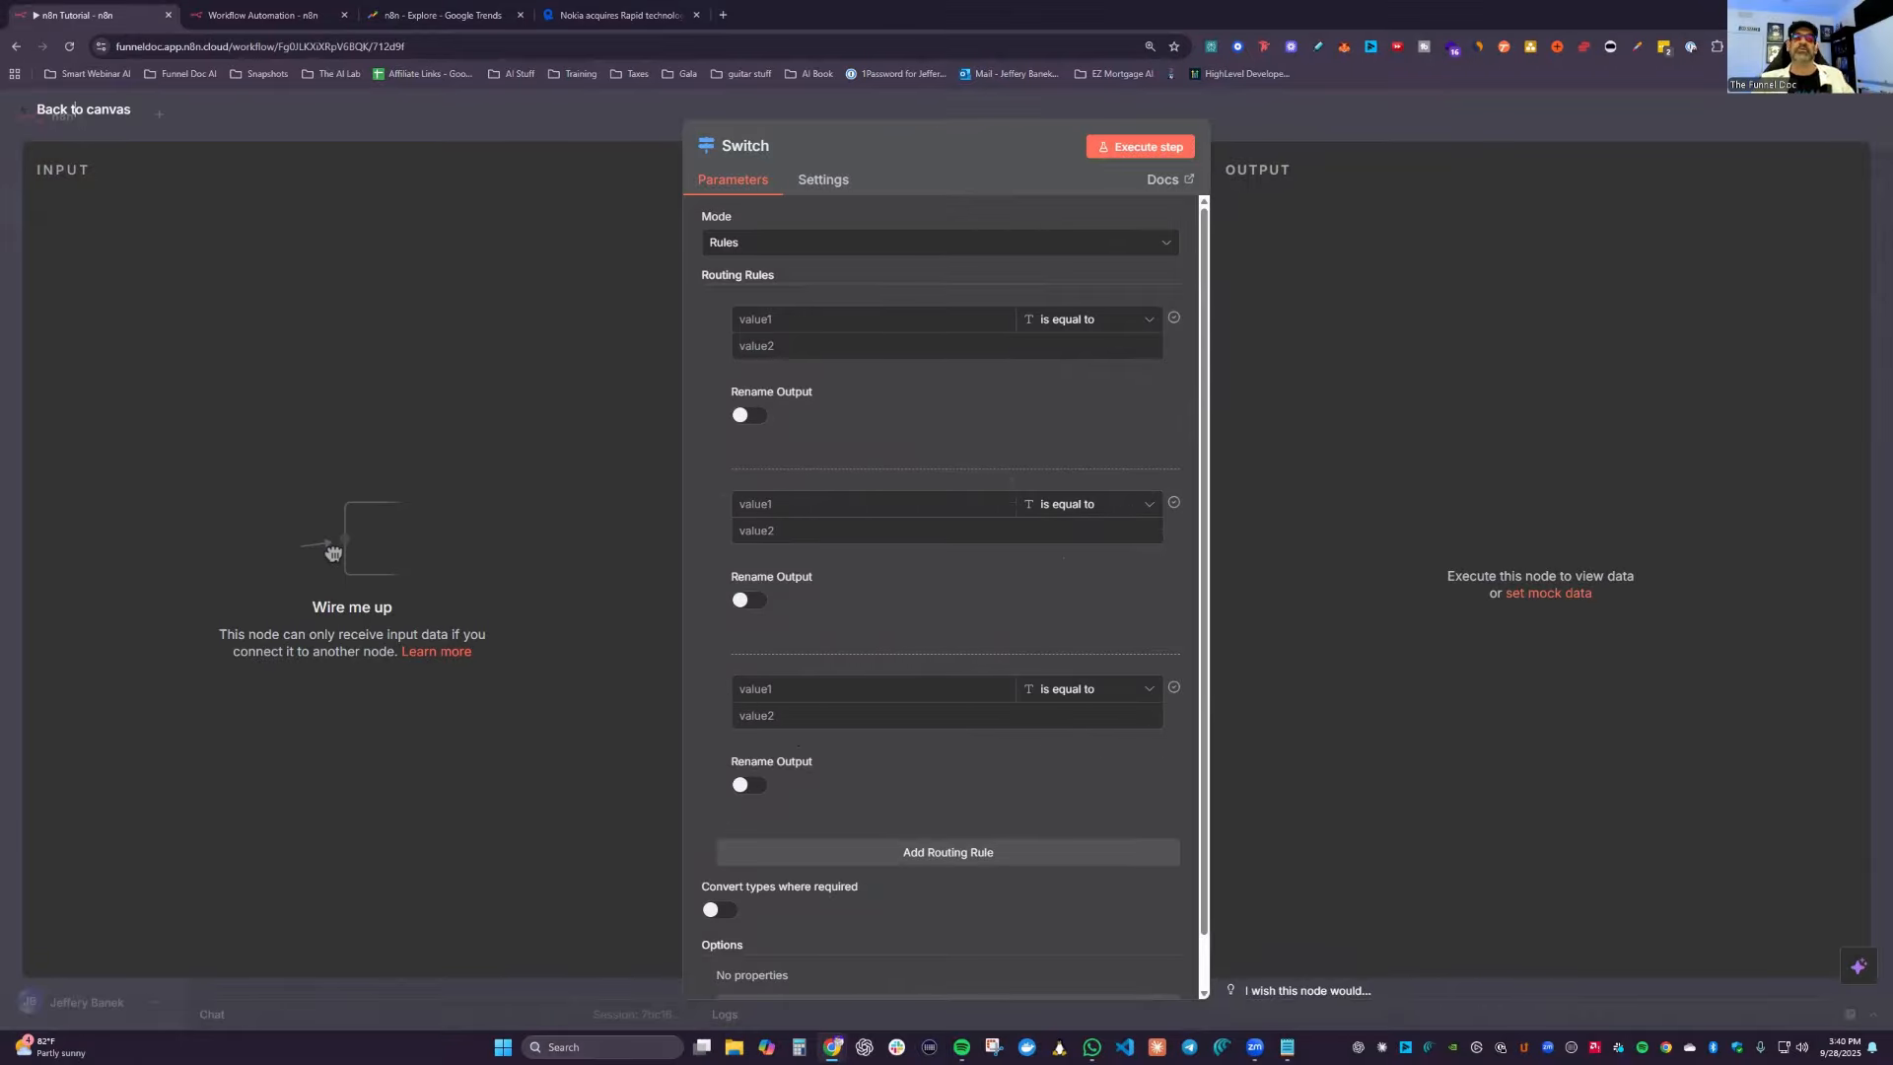
left_click(121, 120)
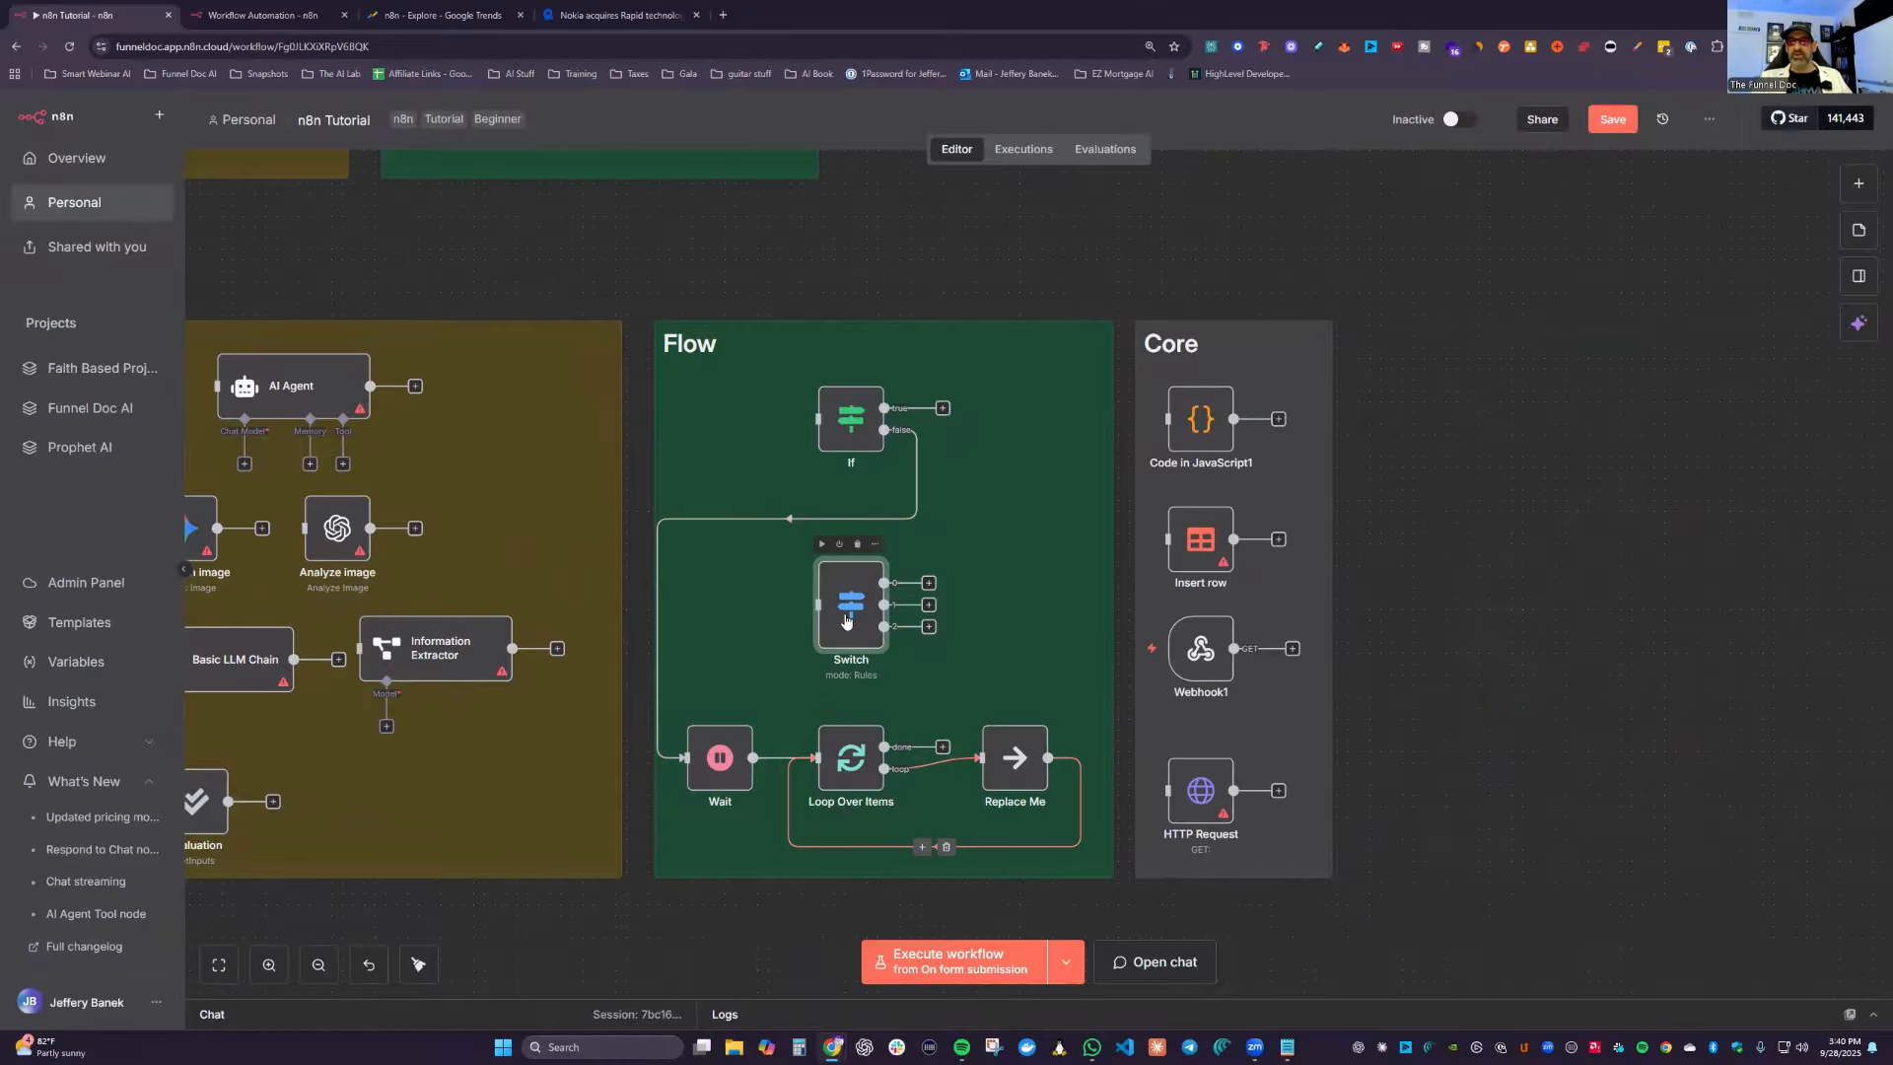
Step: Examine the Language options of the Code in JavaScript1 node in the Core group and return to the canvas
left_click_drag(1586, 592, 1124, 553)
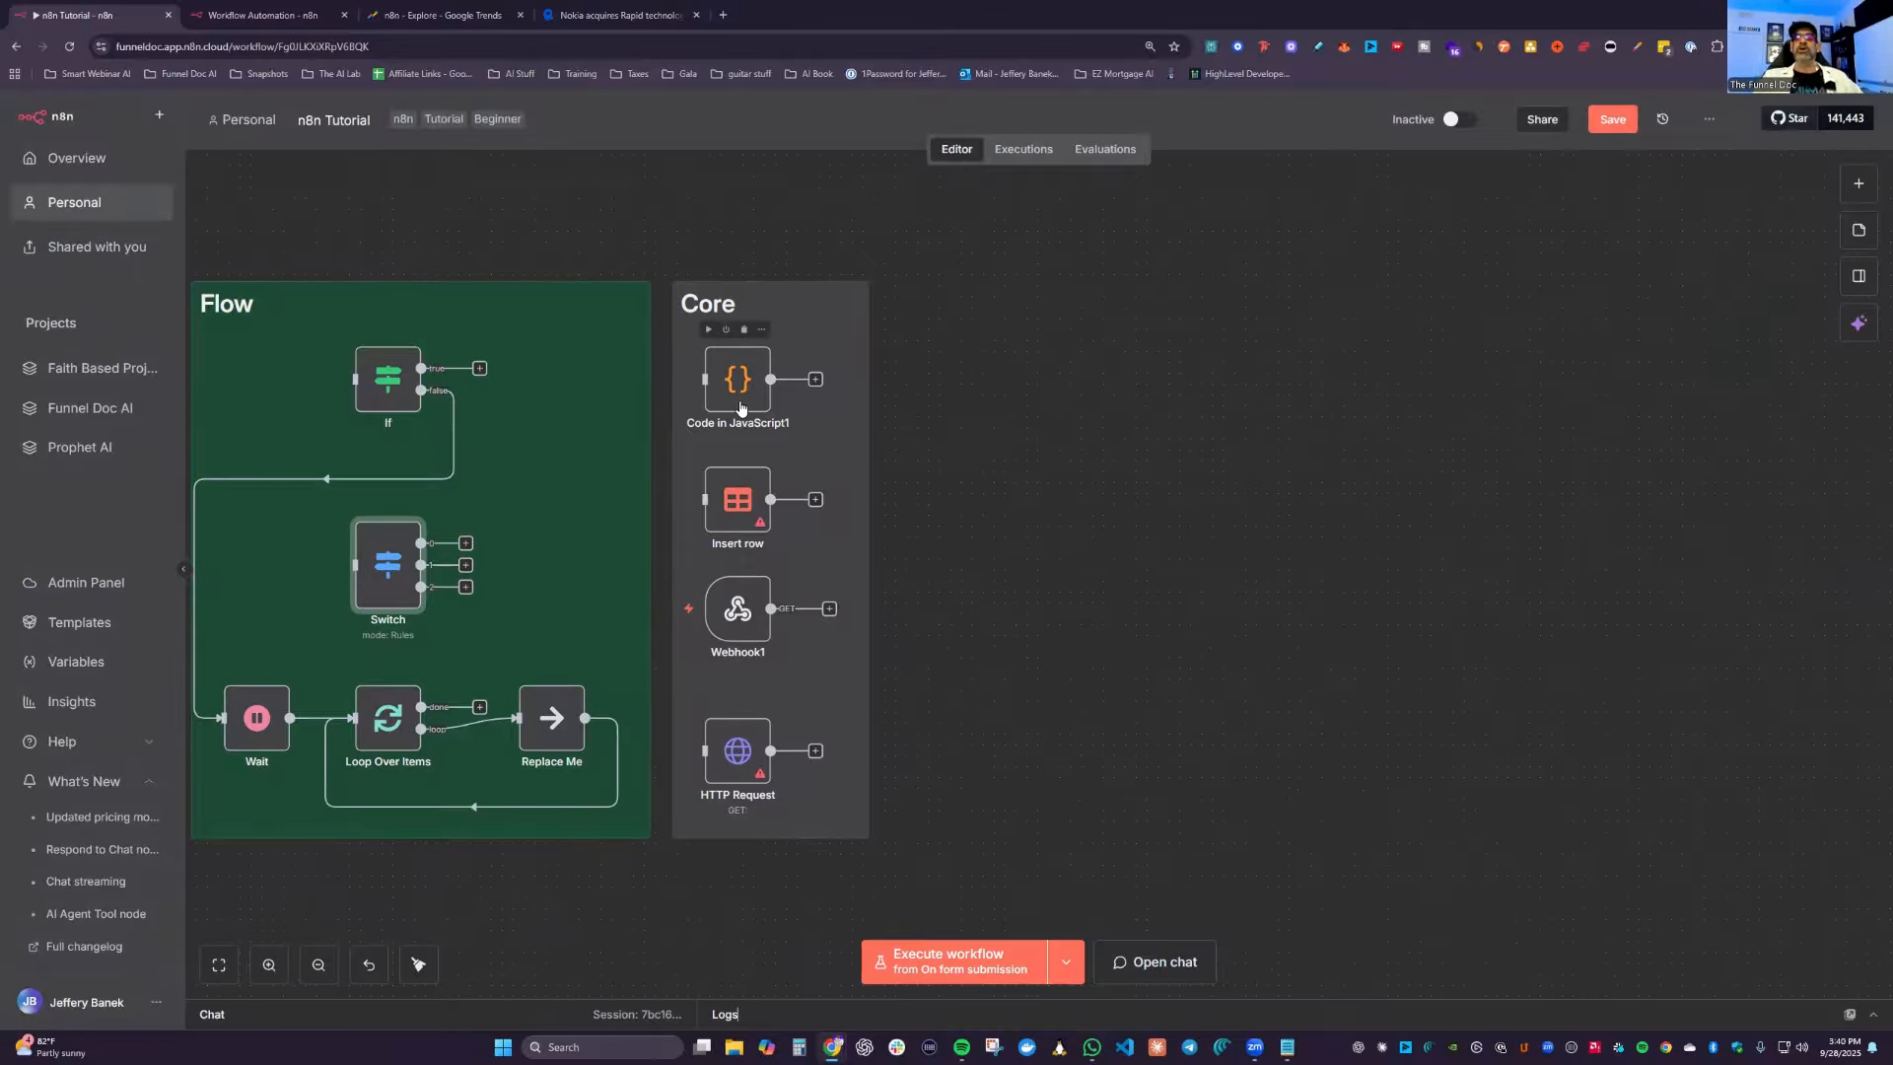
double_click(740, 394)
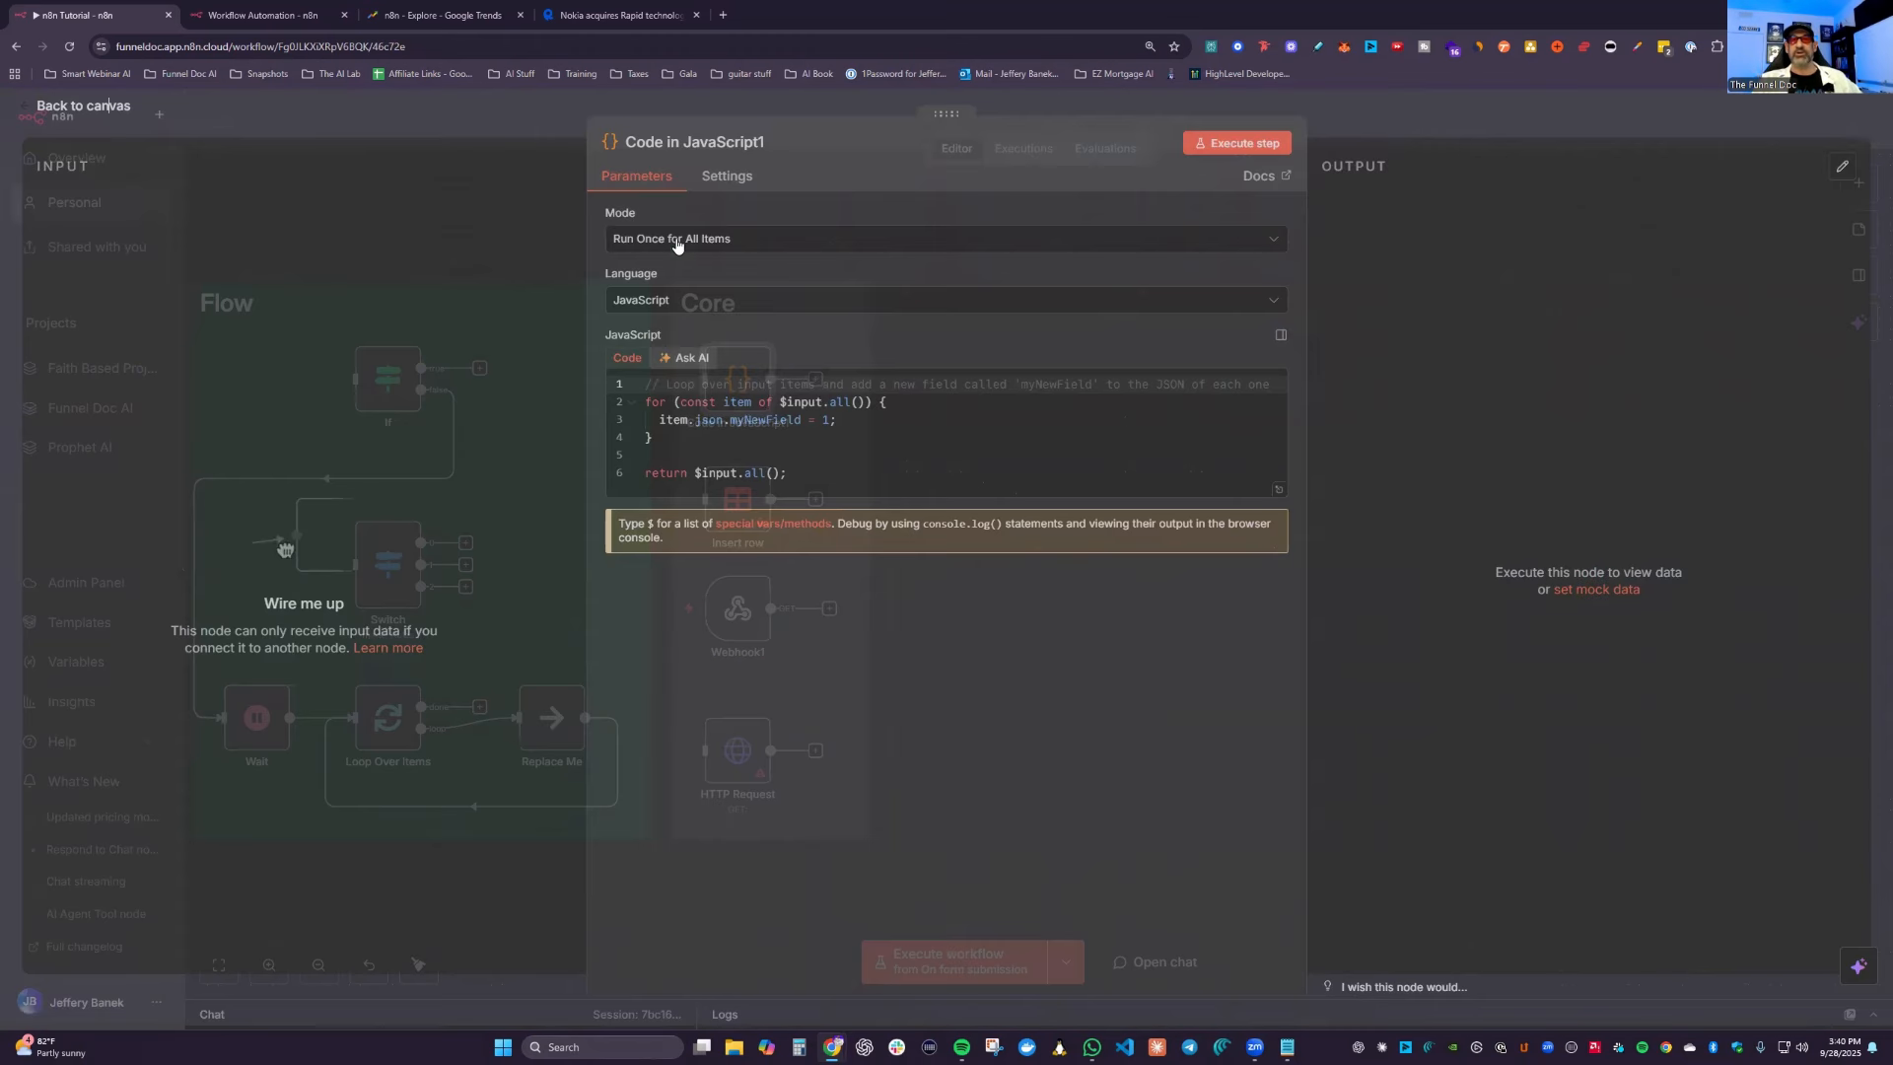
left_click(636, 304)
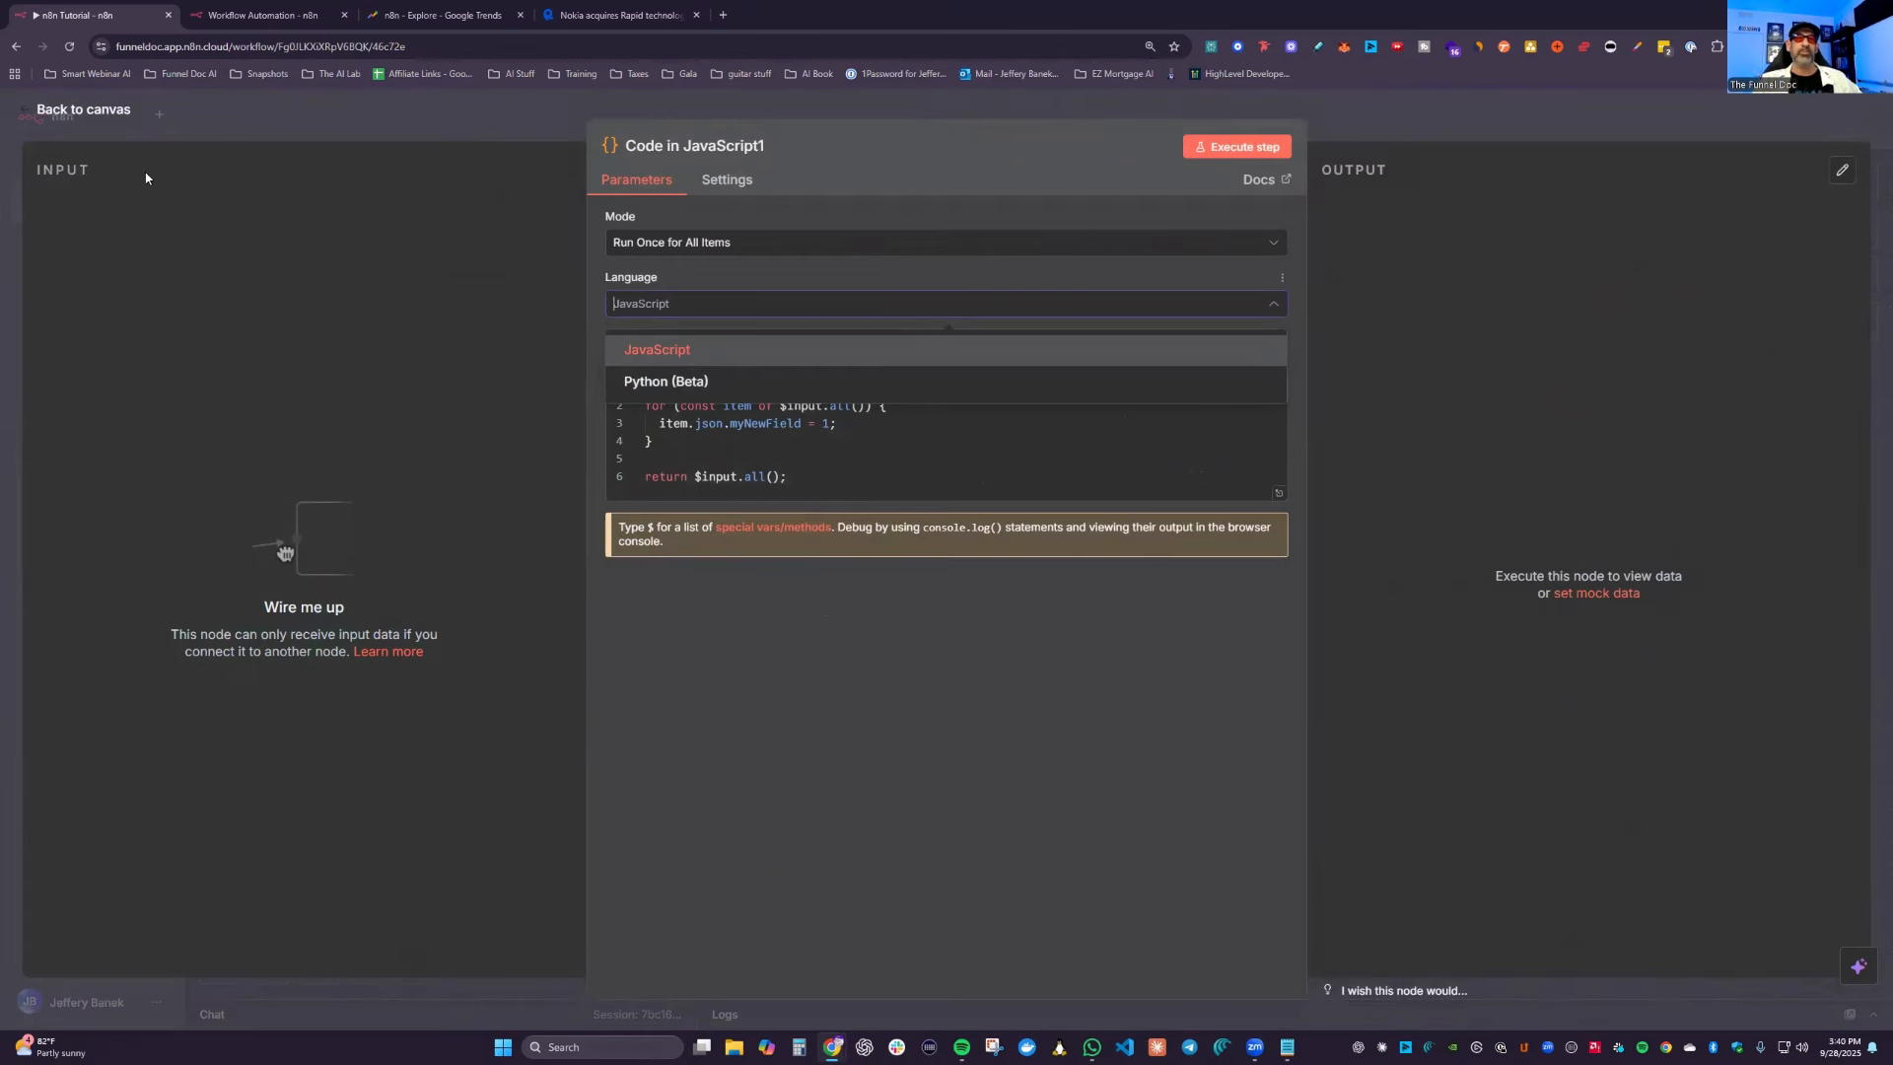
left_click(67, 111)
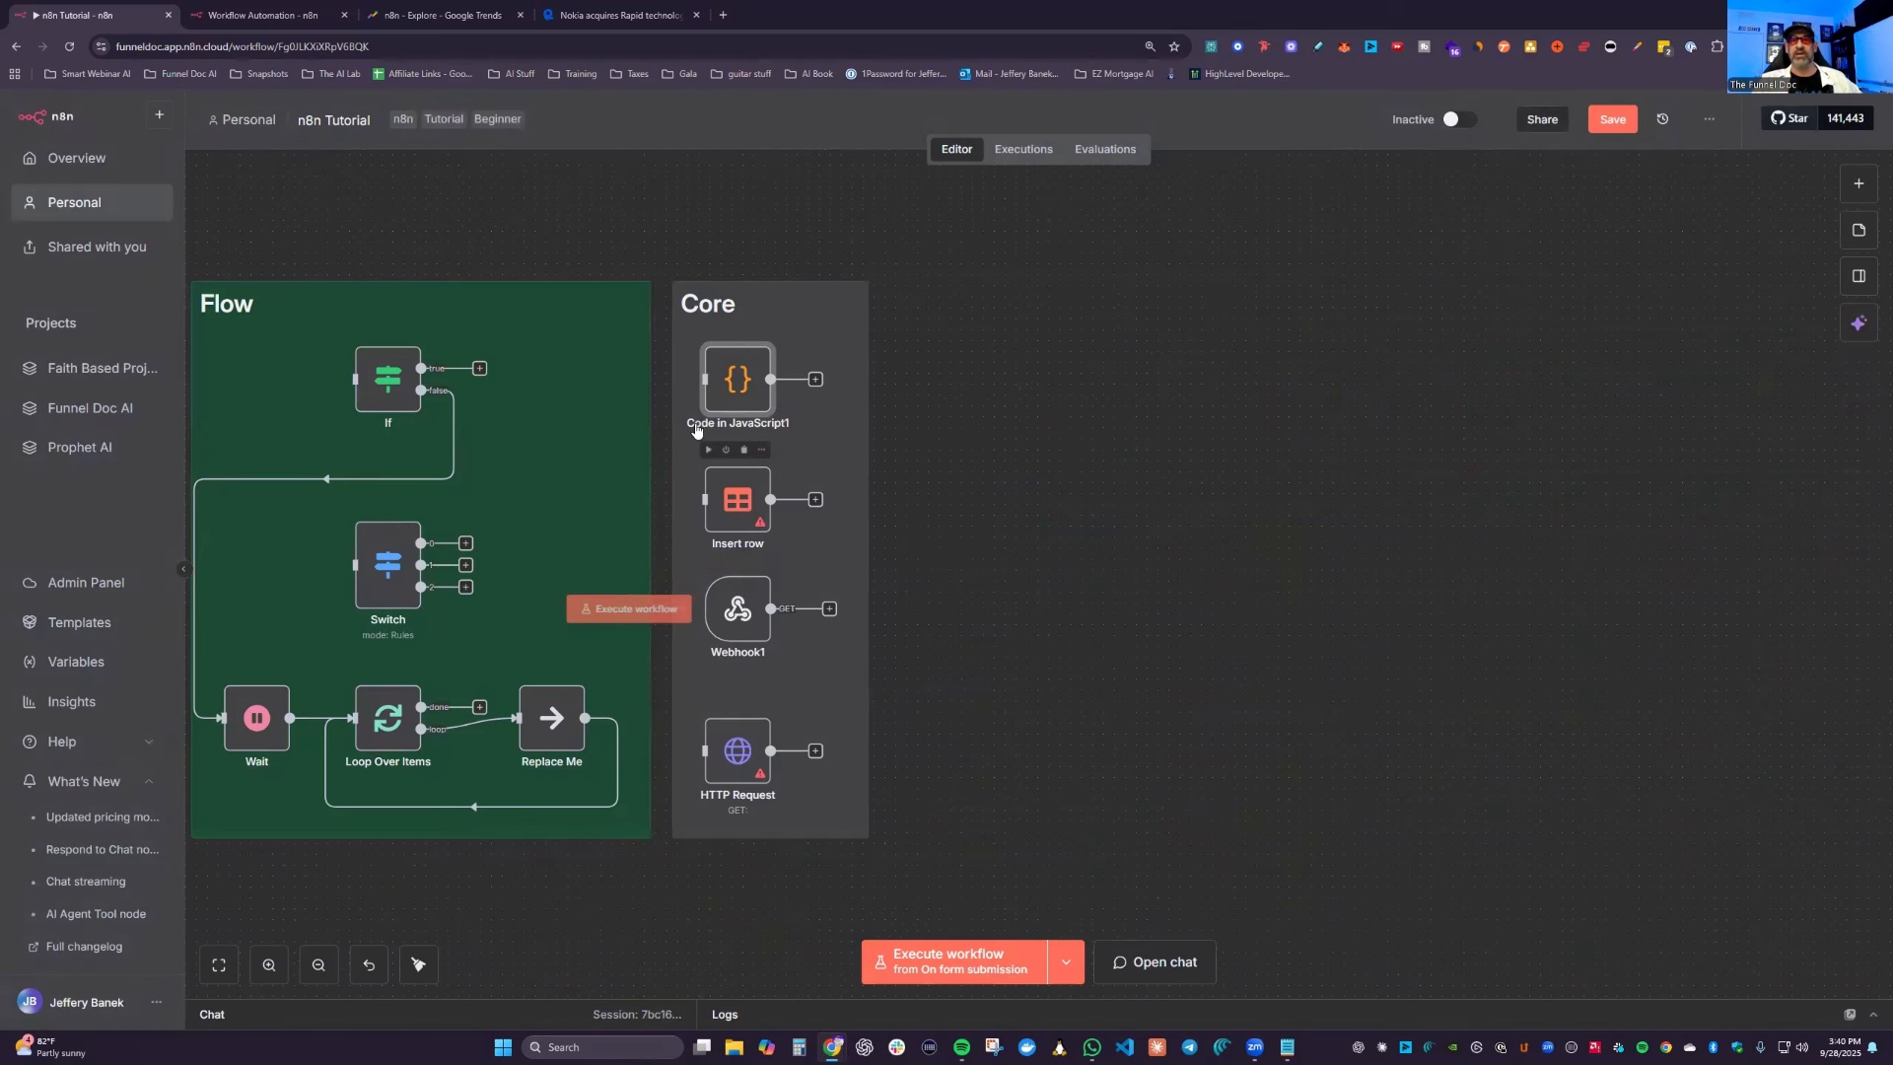
Step: Search the node list for "datas", examine the available Data table actions, and close the list
left_click(743, 503)
left_click(1854, 182)
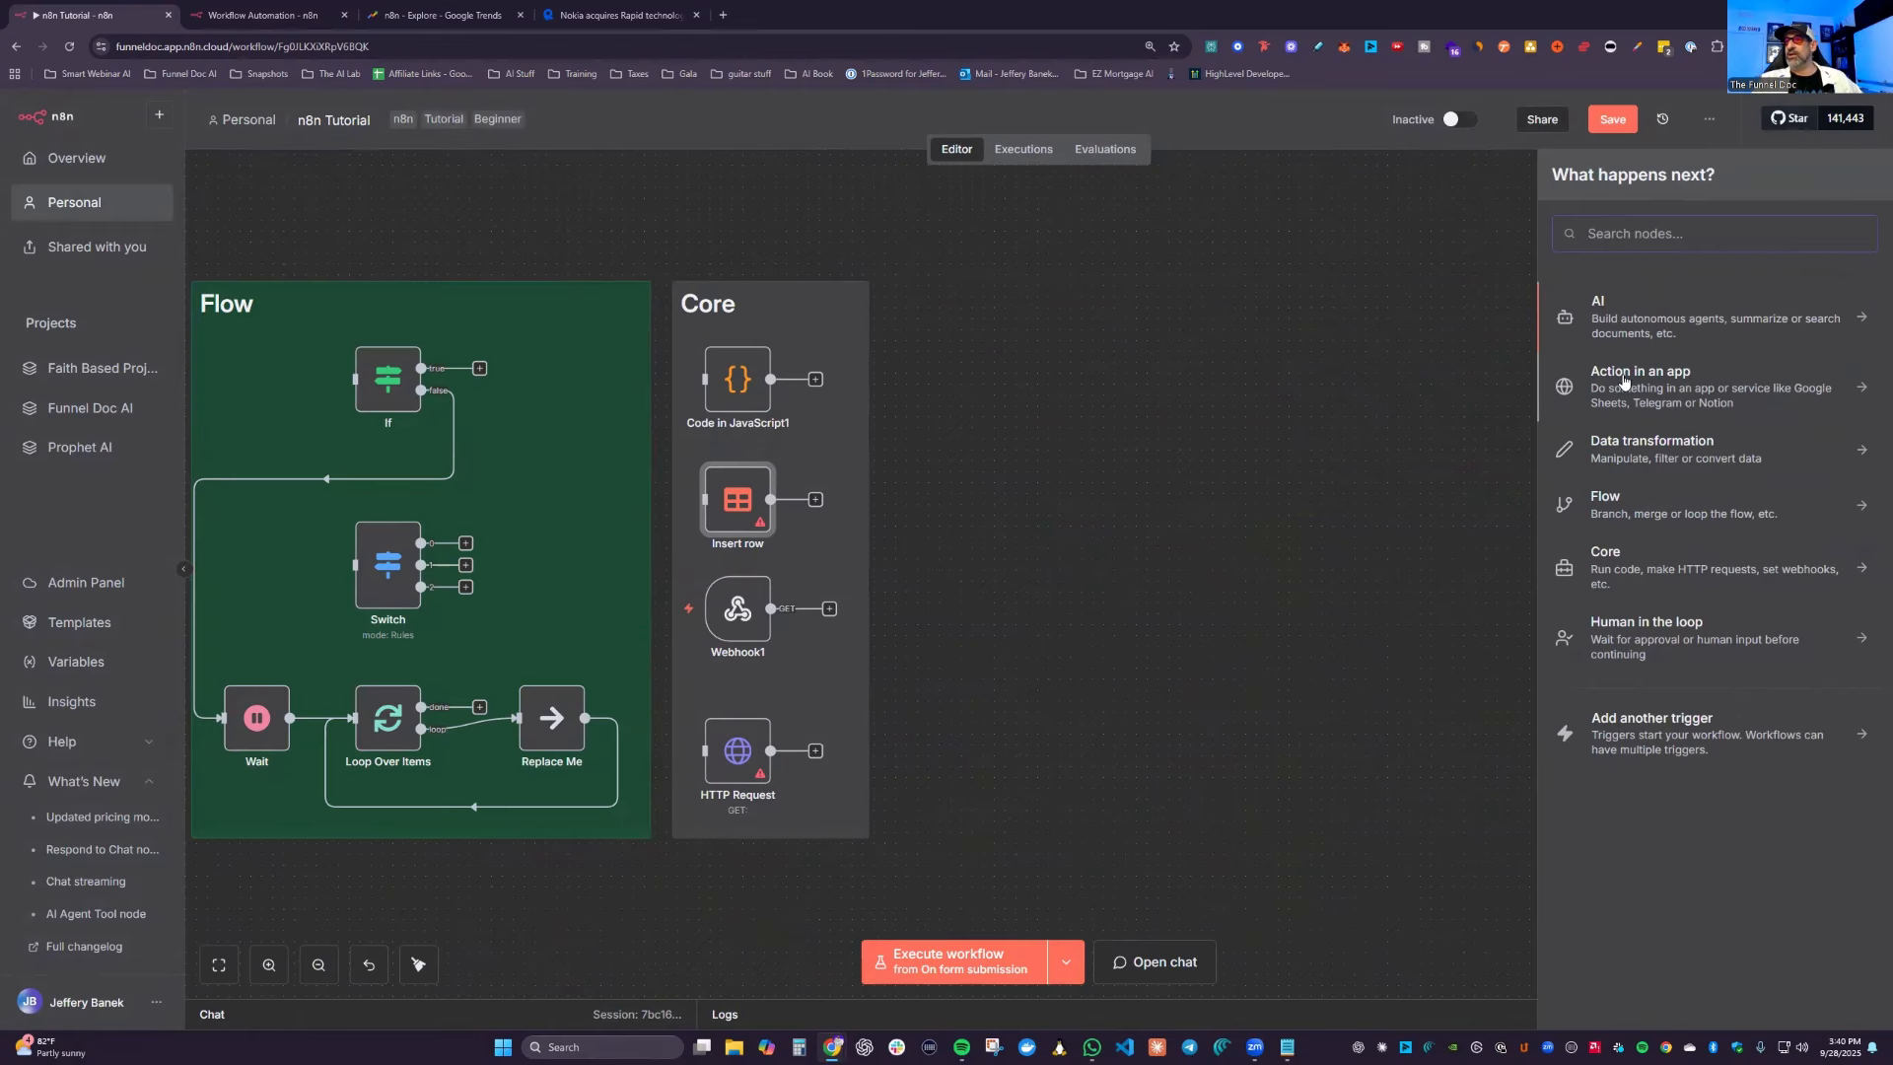
left_click_drag(1644, 265, 1641, 221)
left_click(1646, 233)
type("datas")
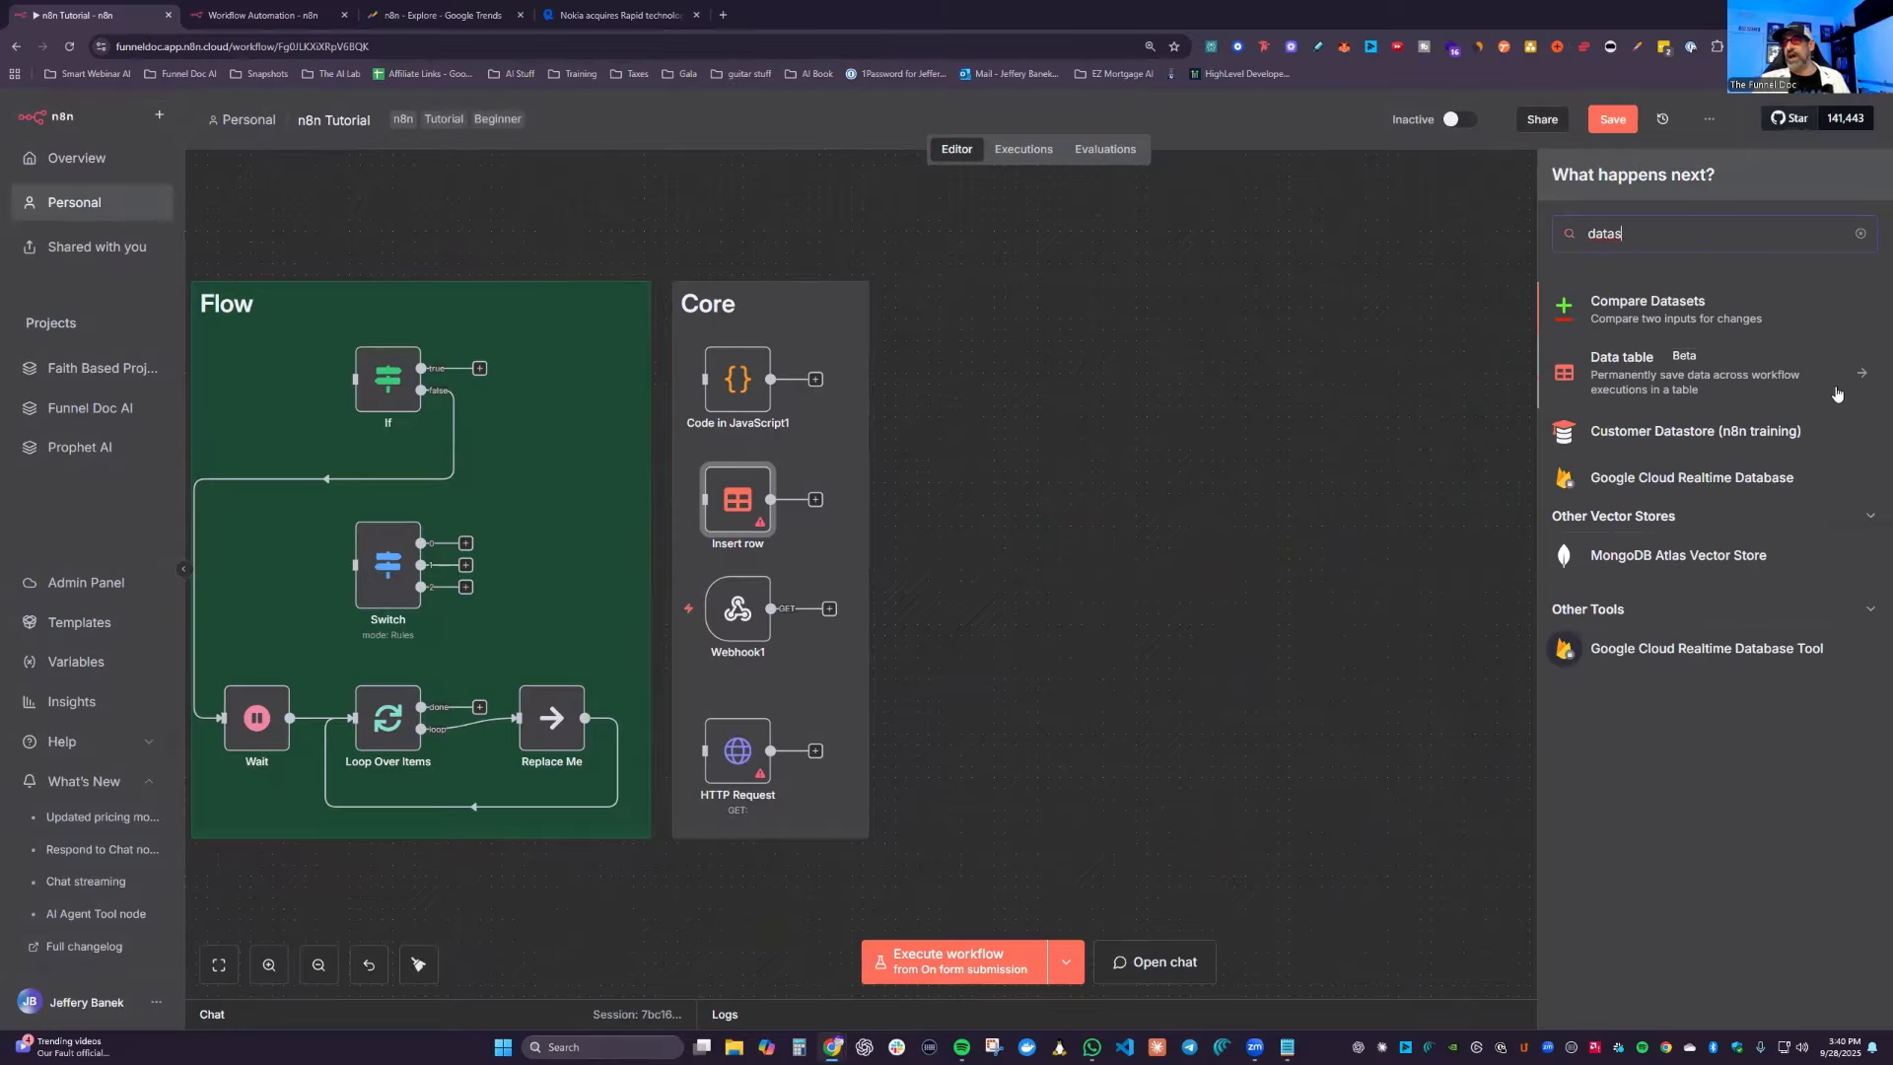
left_click(1837, 394)
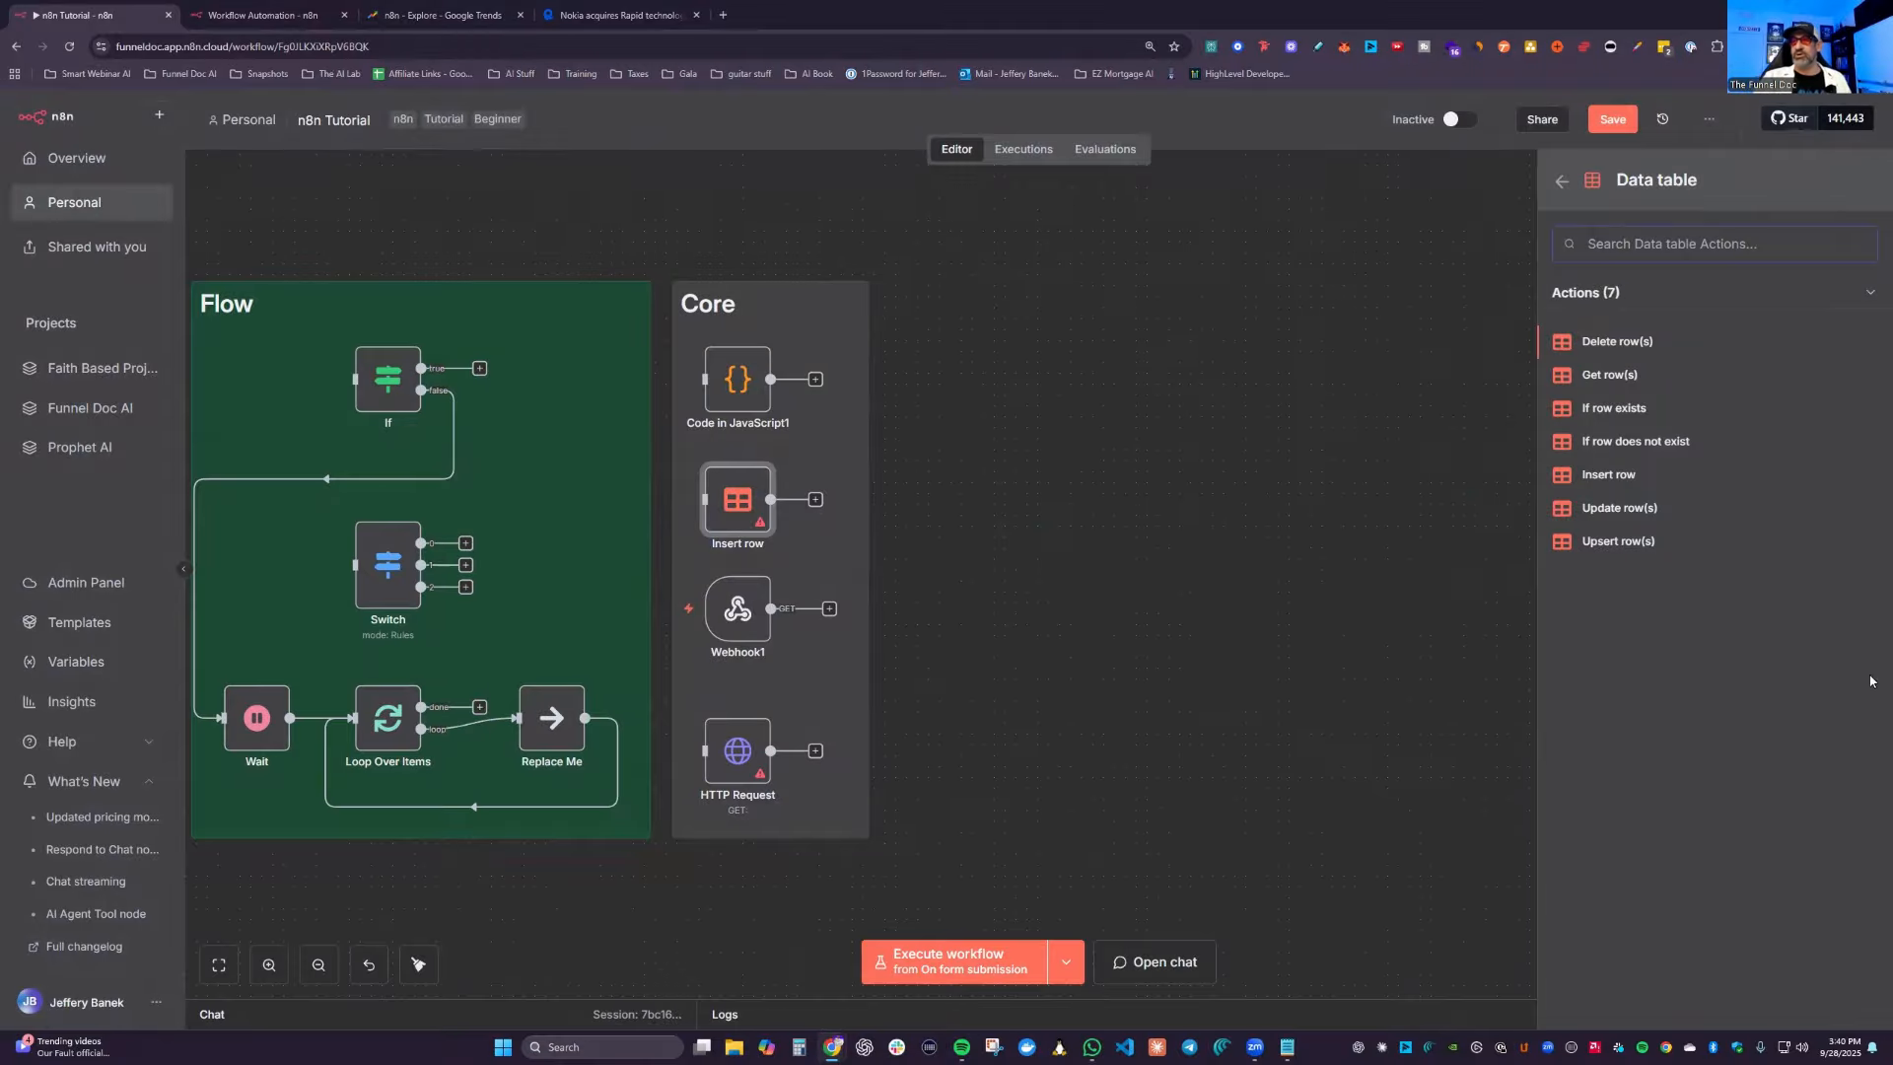
left_click(1352, 536)
mouse_move(738, 622)
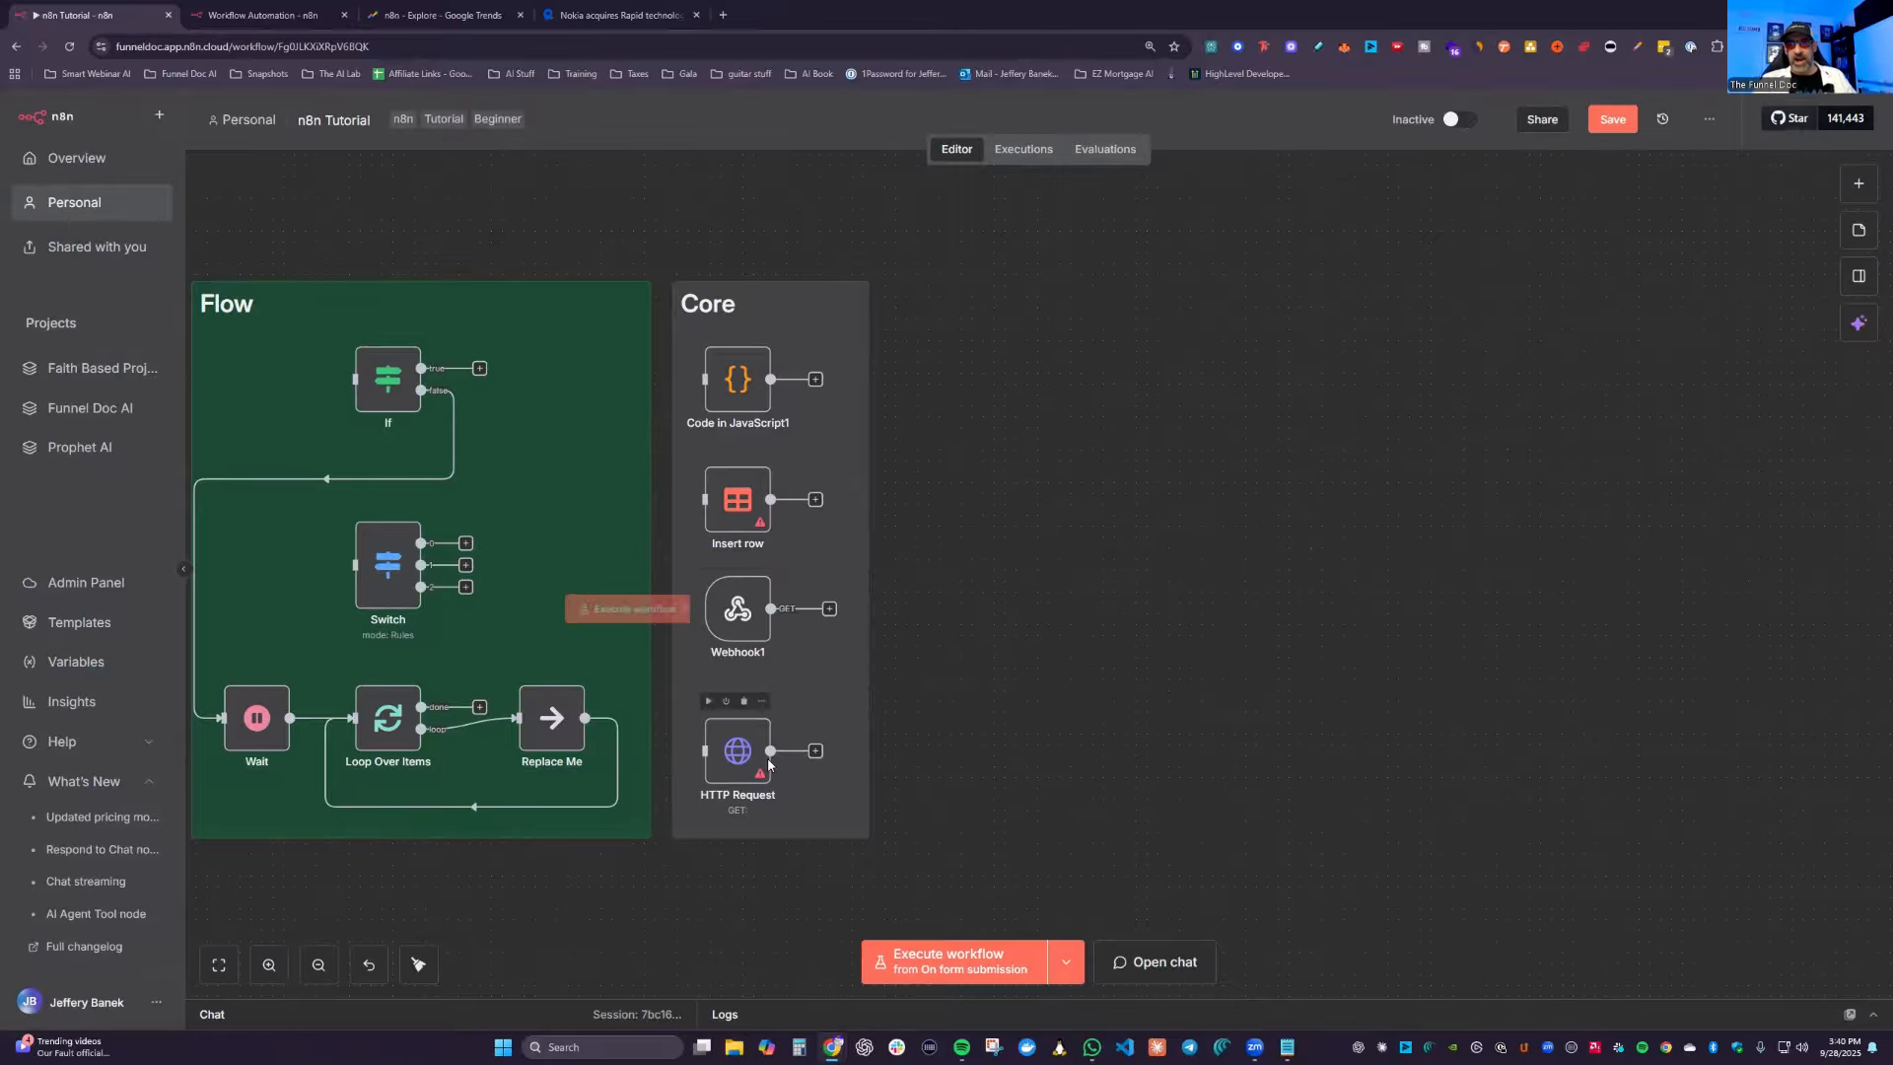
Step: Open the HTTP Request node in the Core group, examine its Import cURL command dialog, and close the dialog
mouse_move(749, 754)
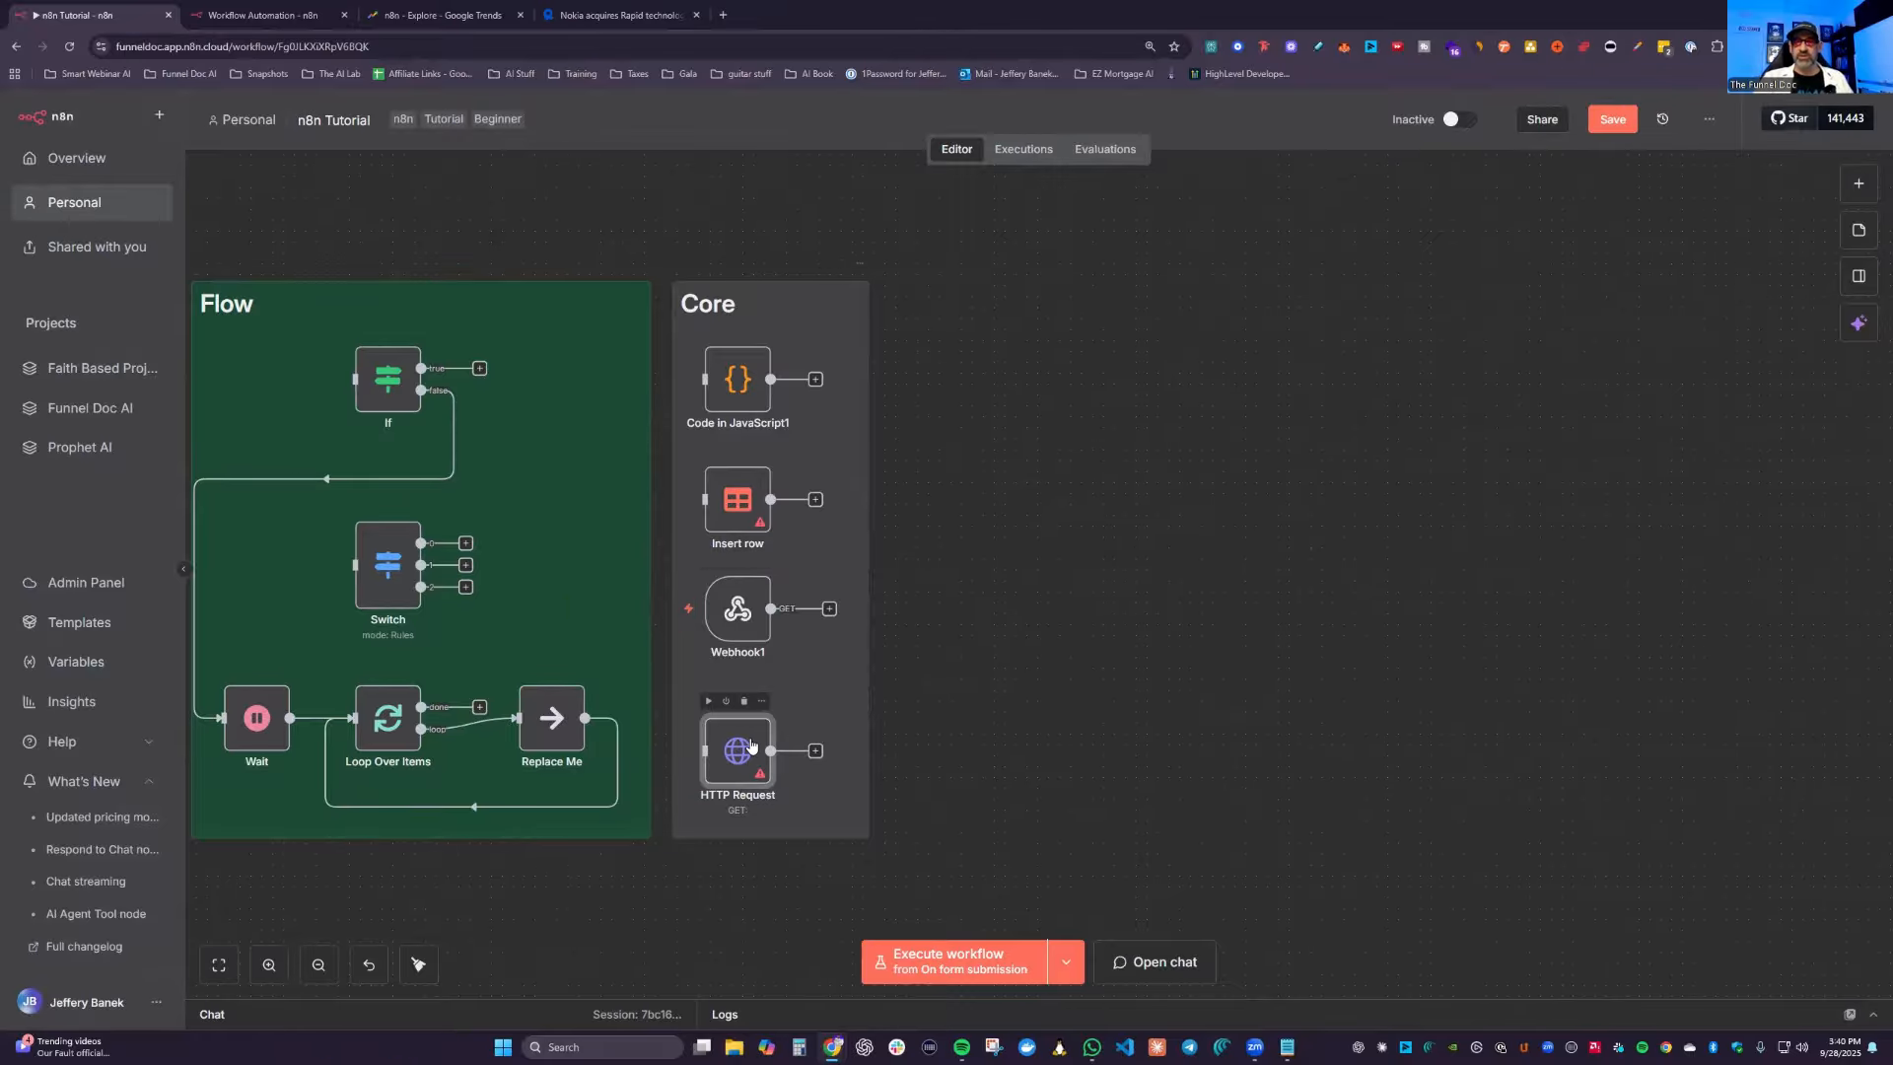
double_click(750, 746)
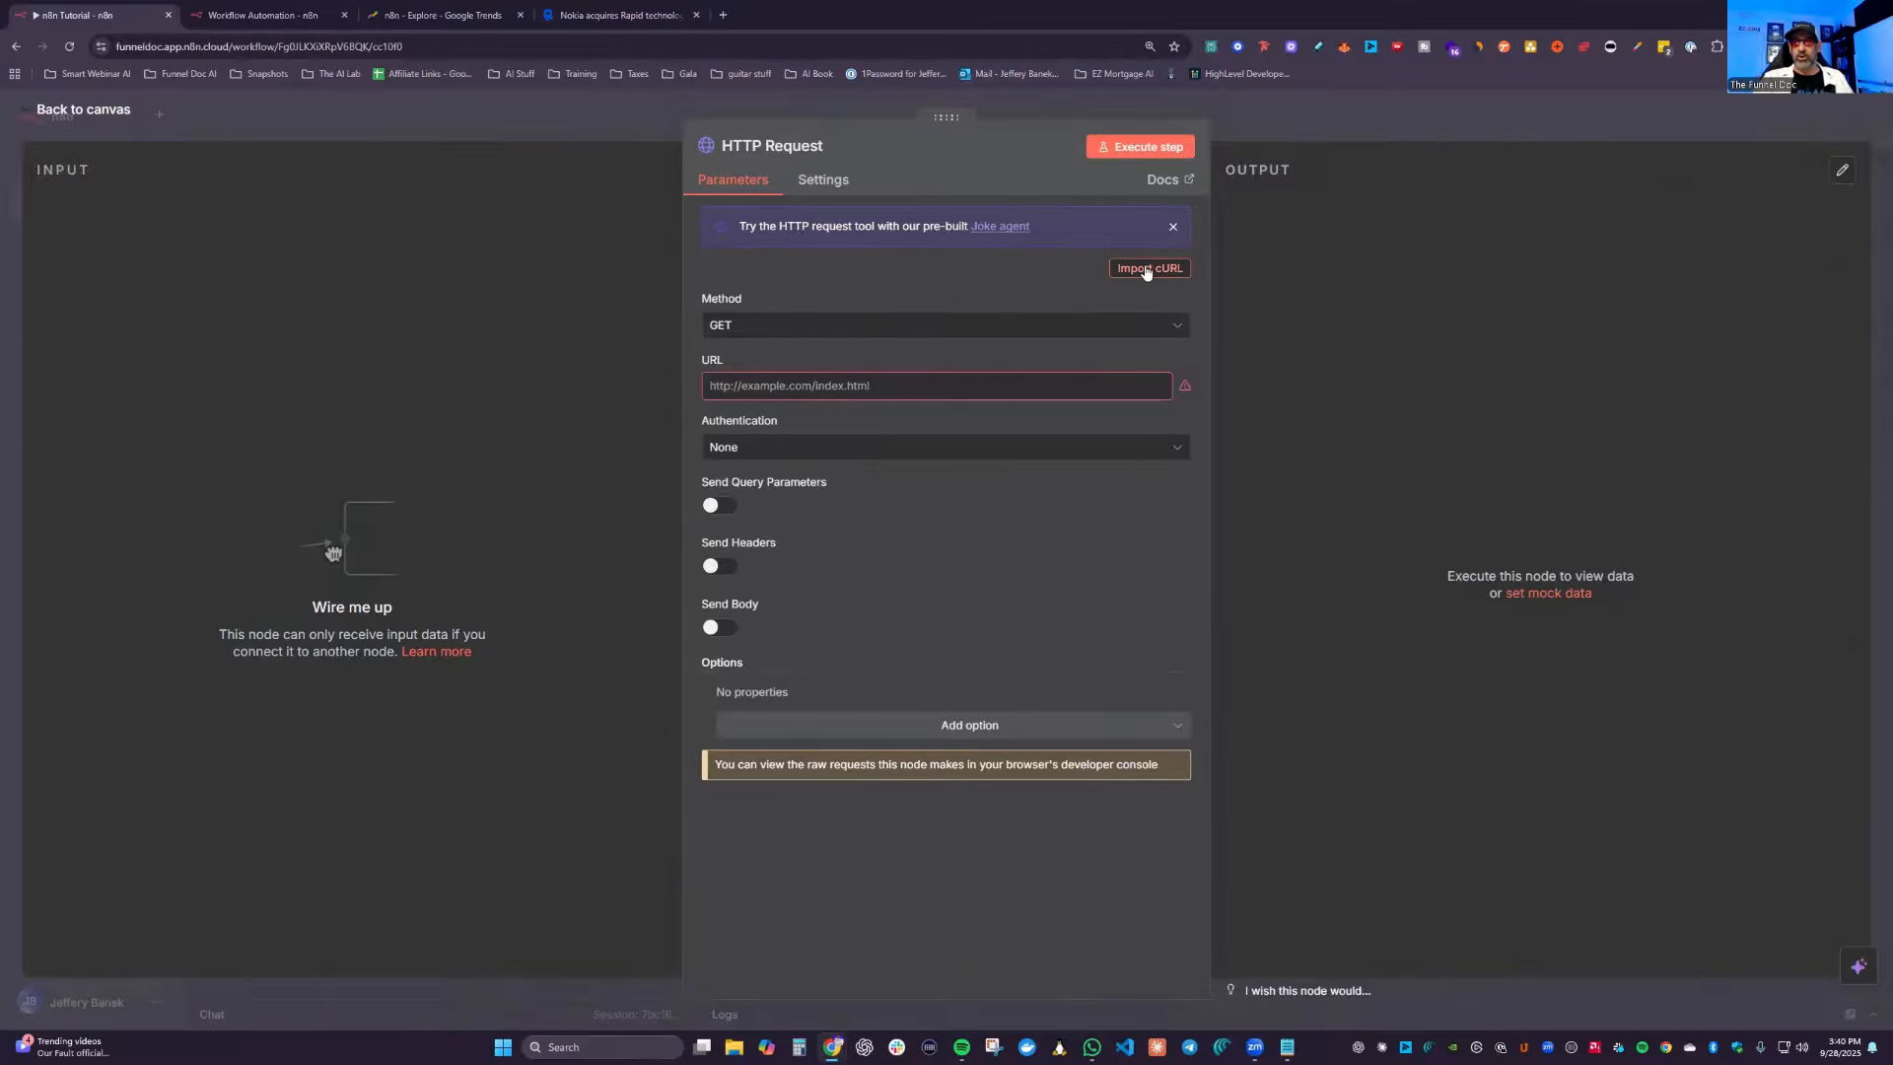
left_click(1164, 271)
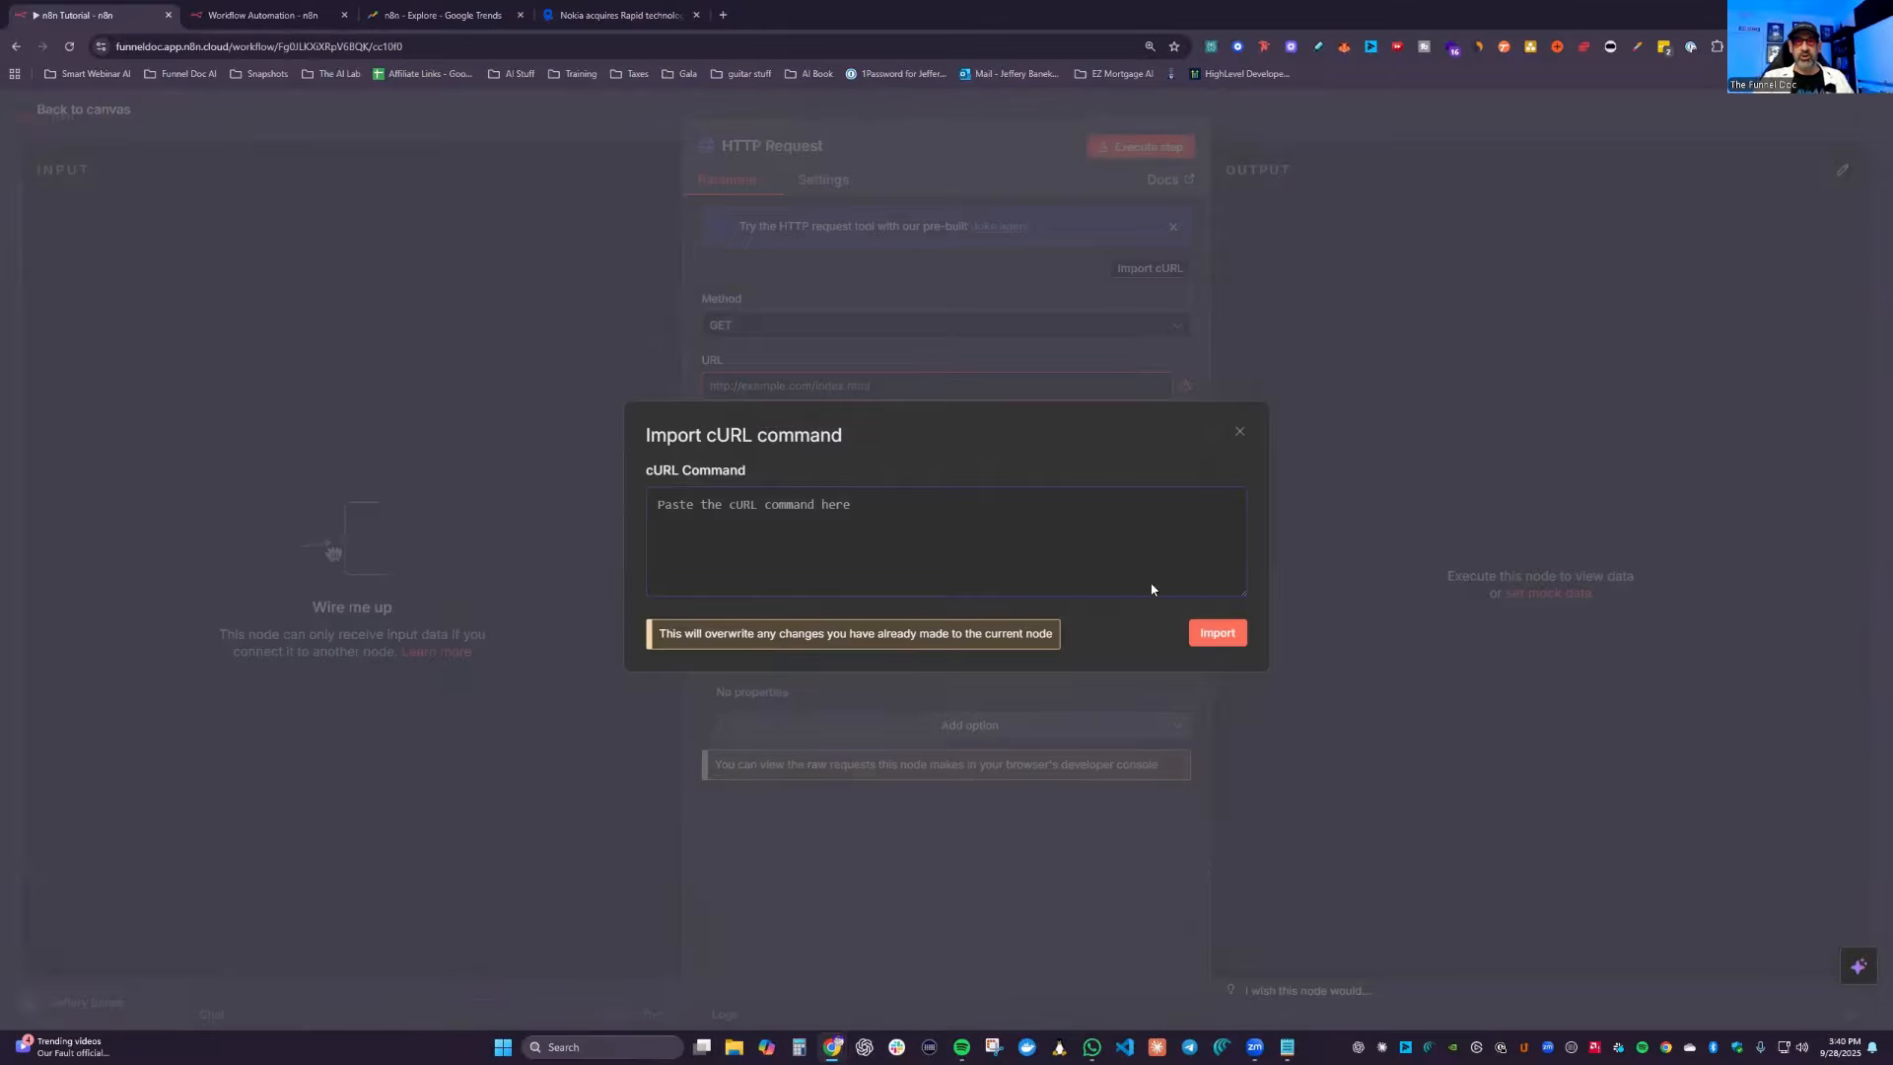
left_click(1244, 434)
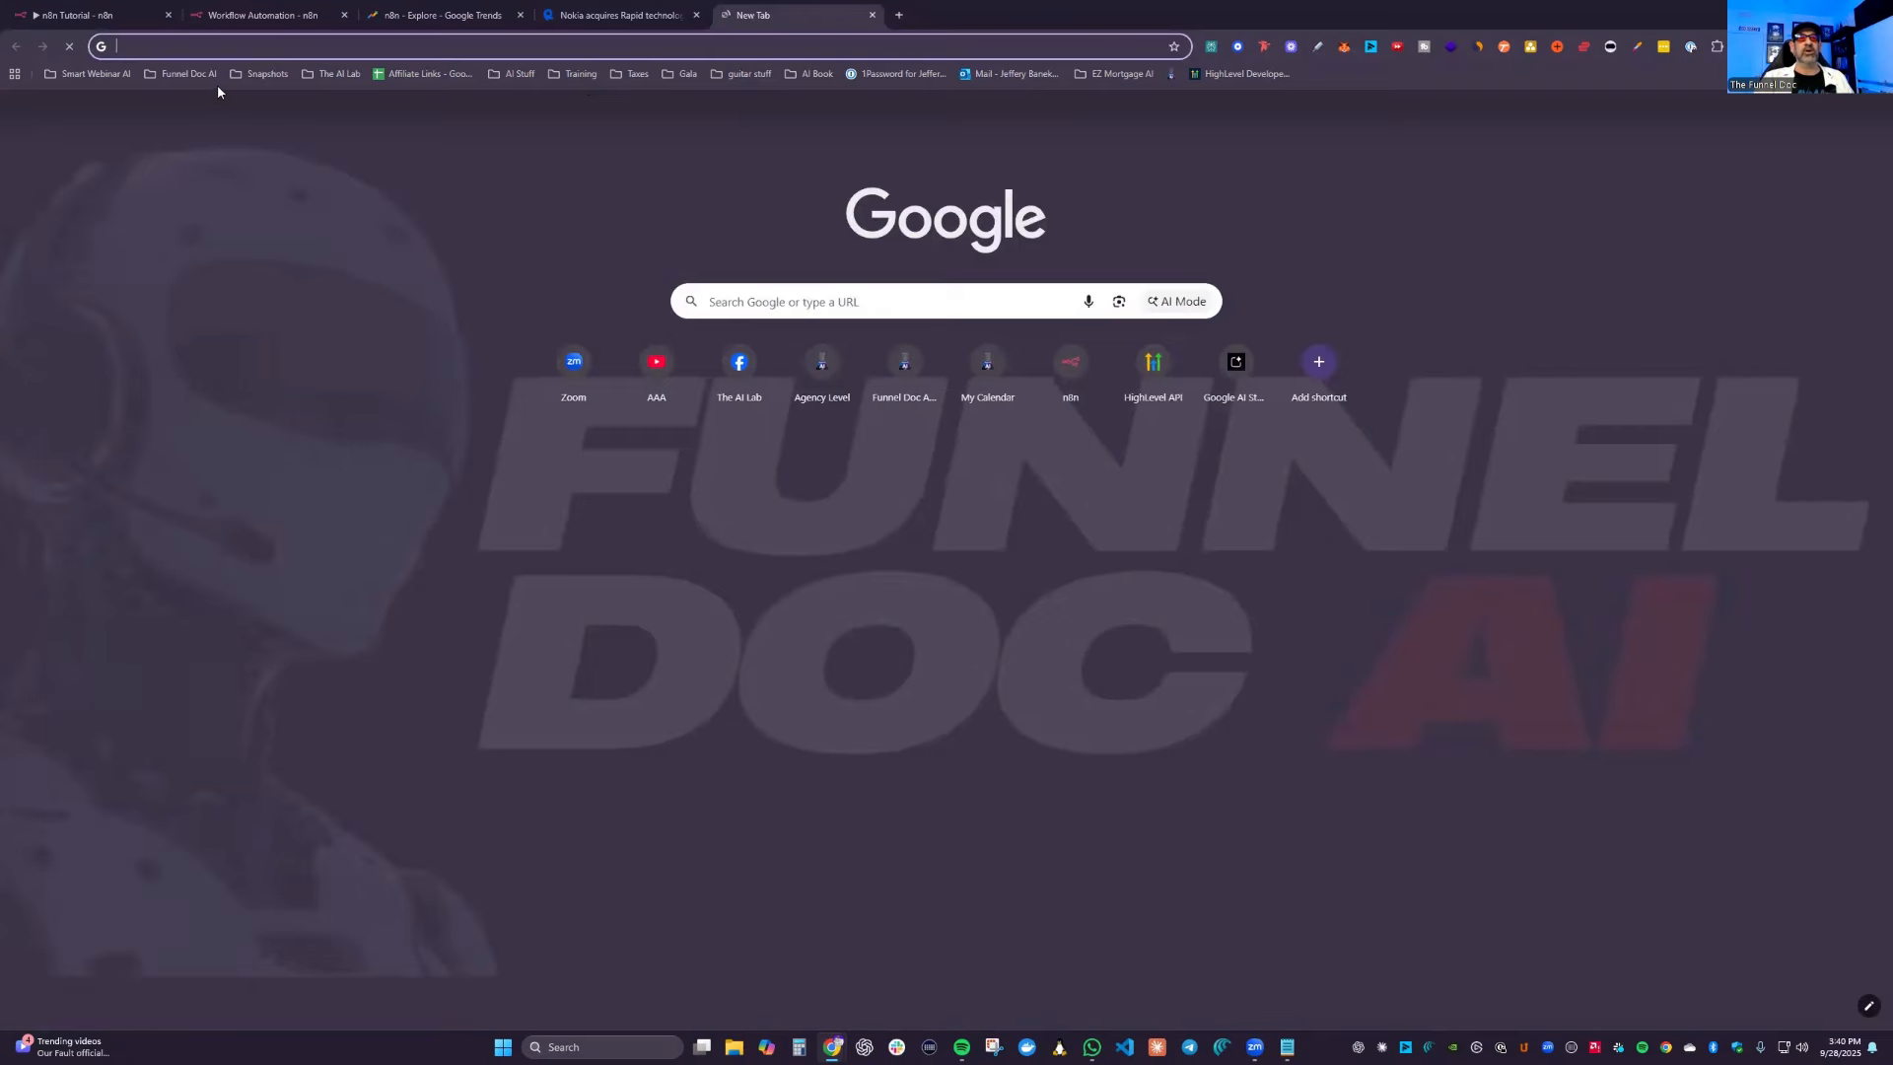
Step: Open the bookmarked HighLevel API documentation in a new browser tab
left_click(723, 15)
left_click(209, 74)
left_click(239, 138)
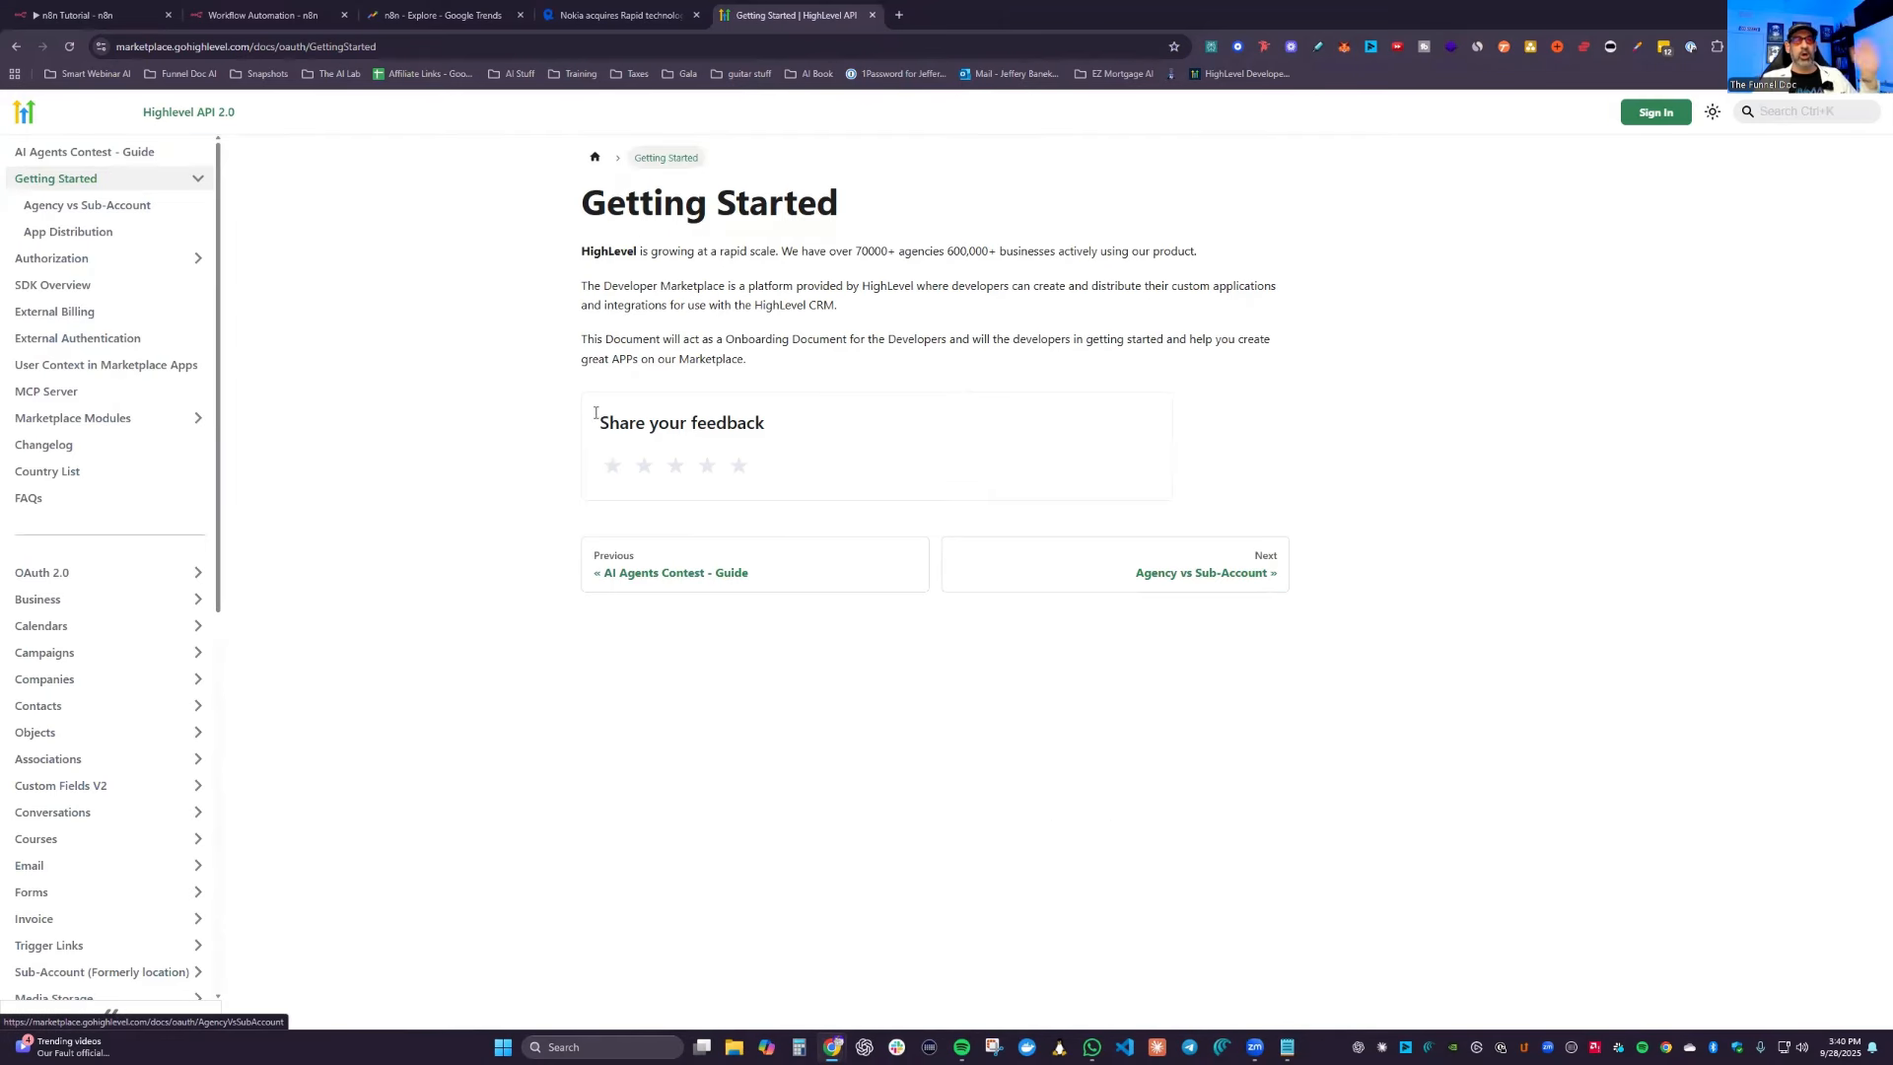
Step: Open the Get Contact endpoint of the Contacts API in the HighLevel documentation and copy its cURL command
left_click(74, 689)
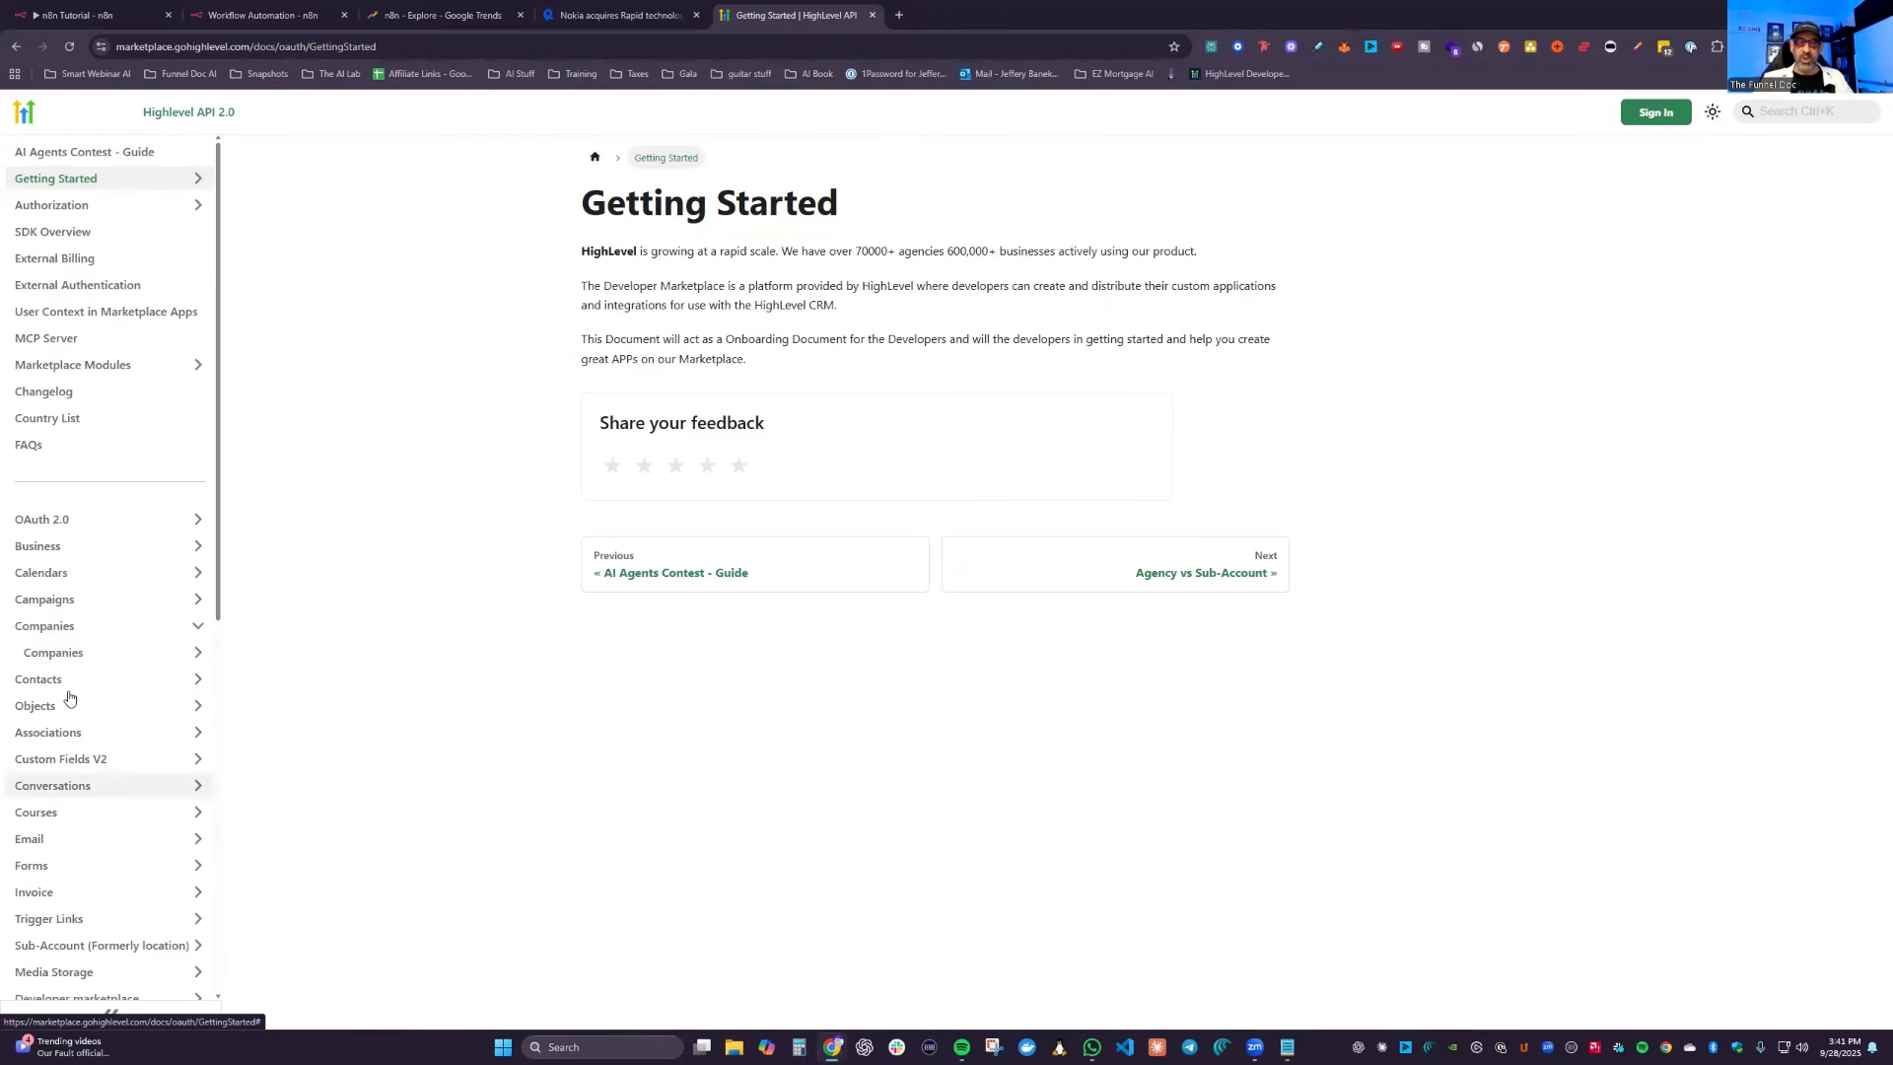
left_click(106, 626)
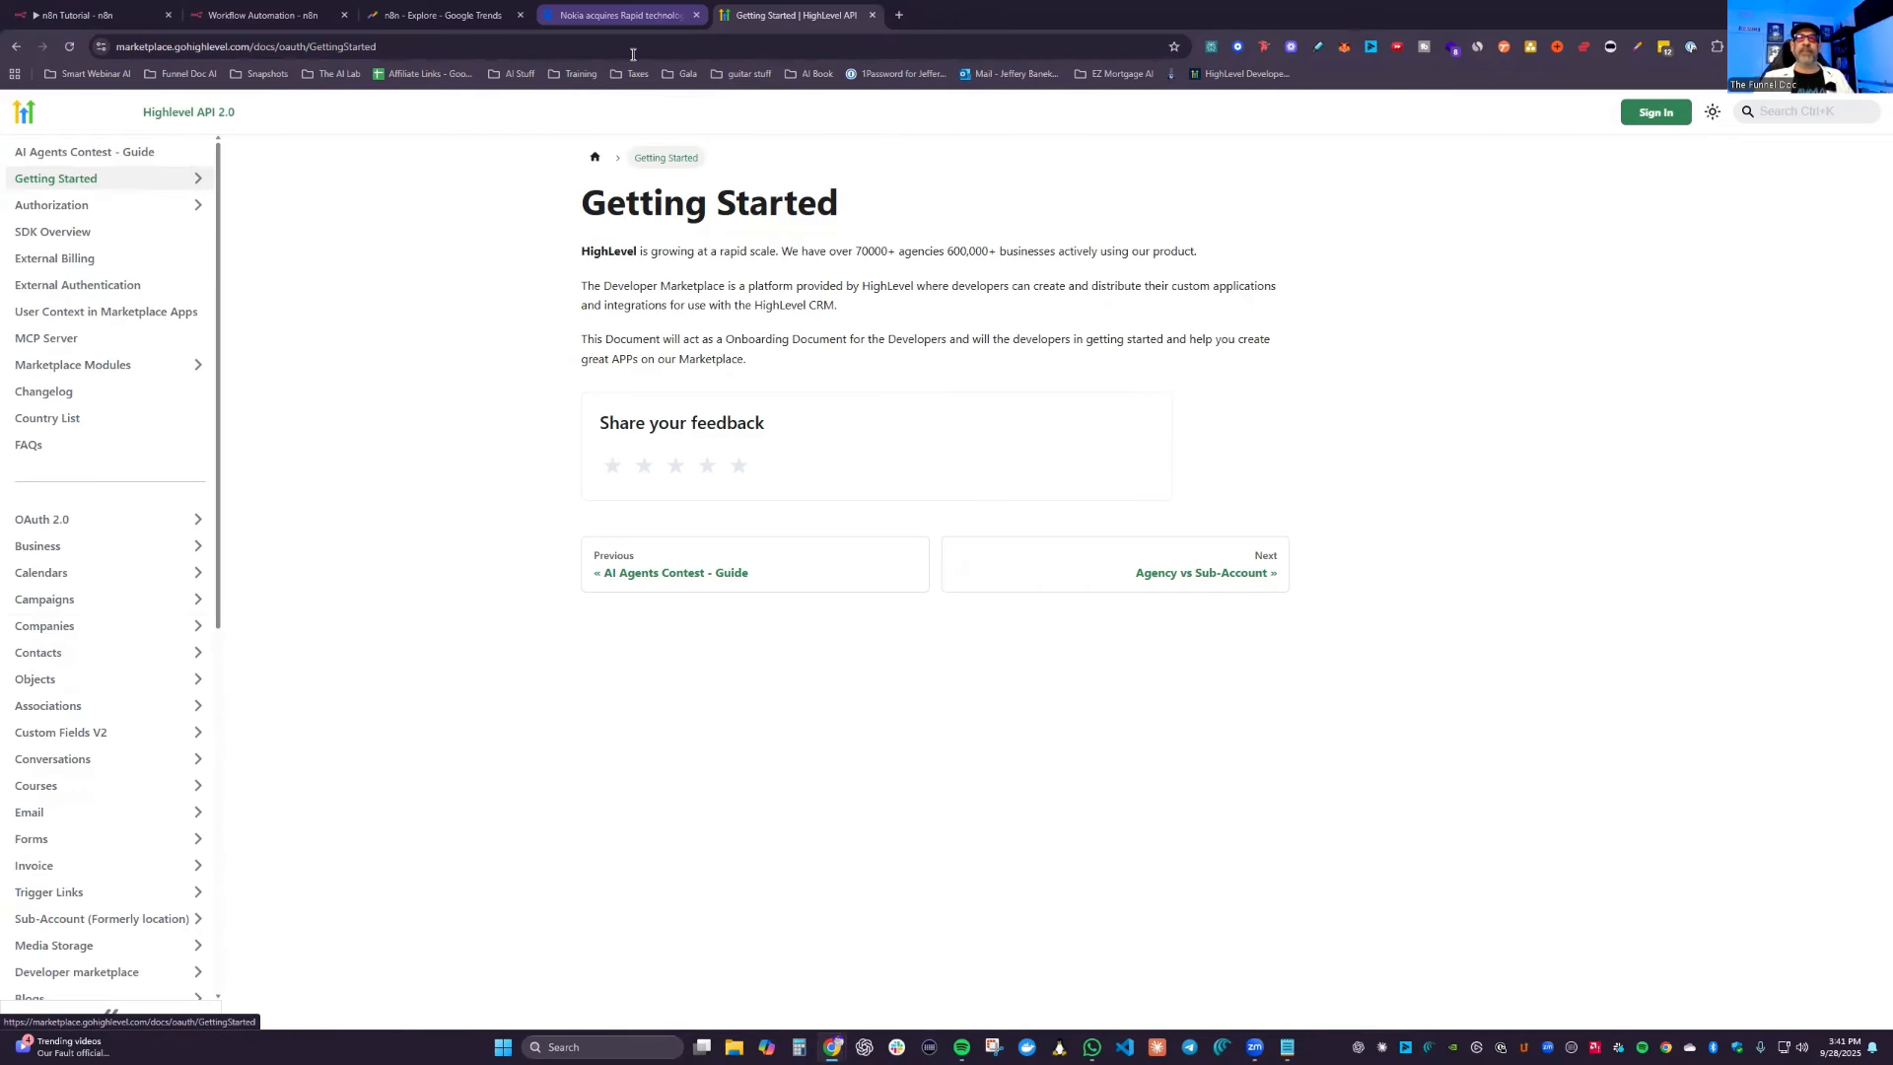
left_click(148, 655)
left_click(159, 681)
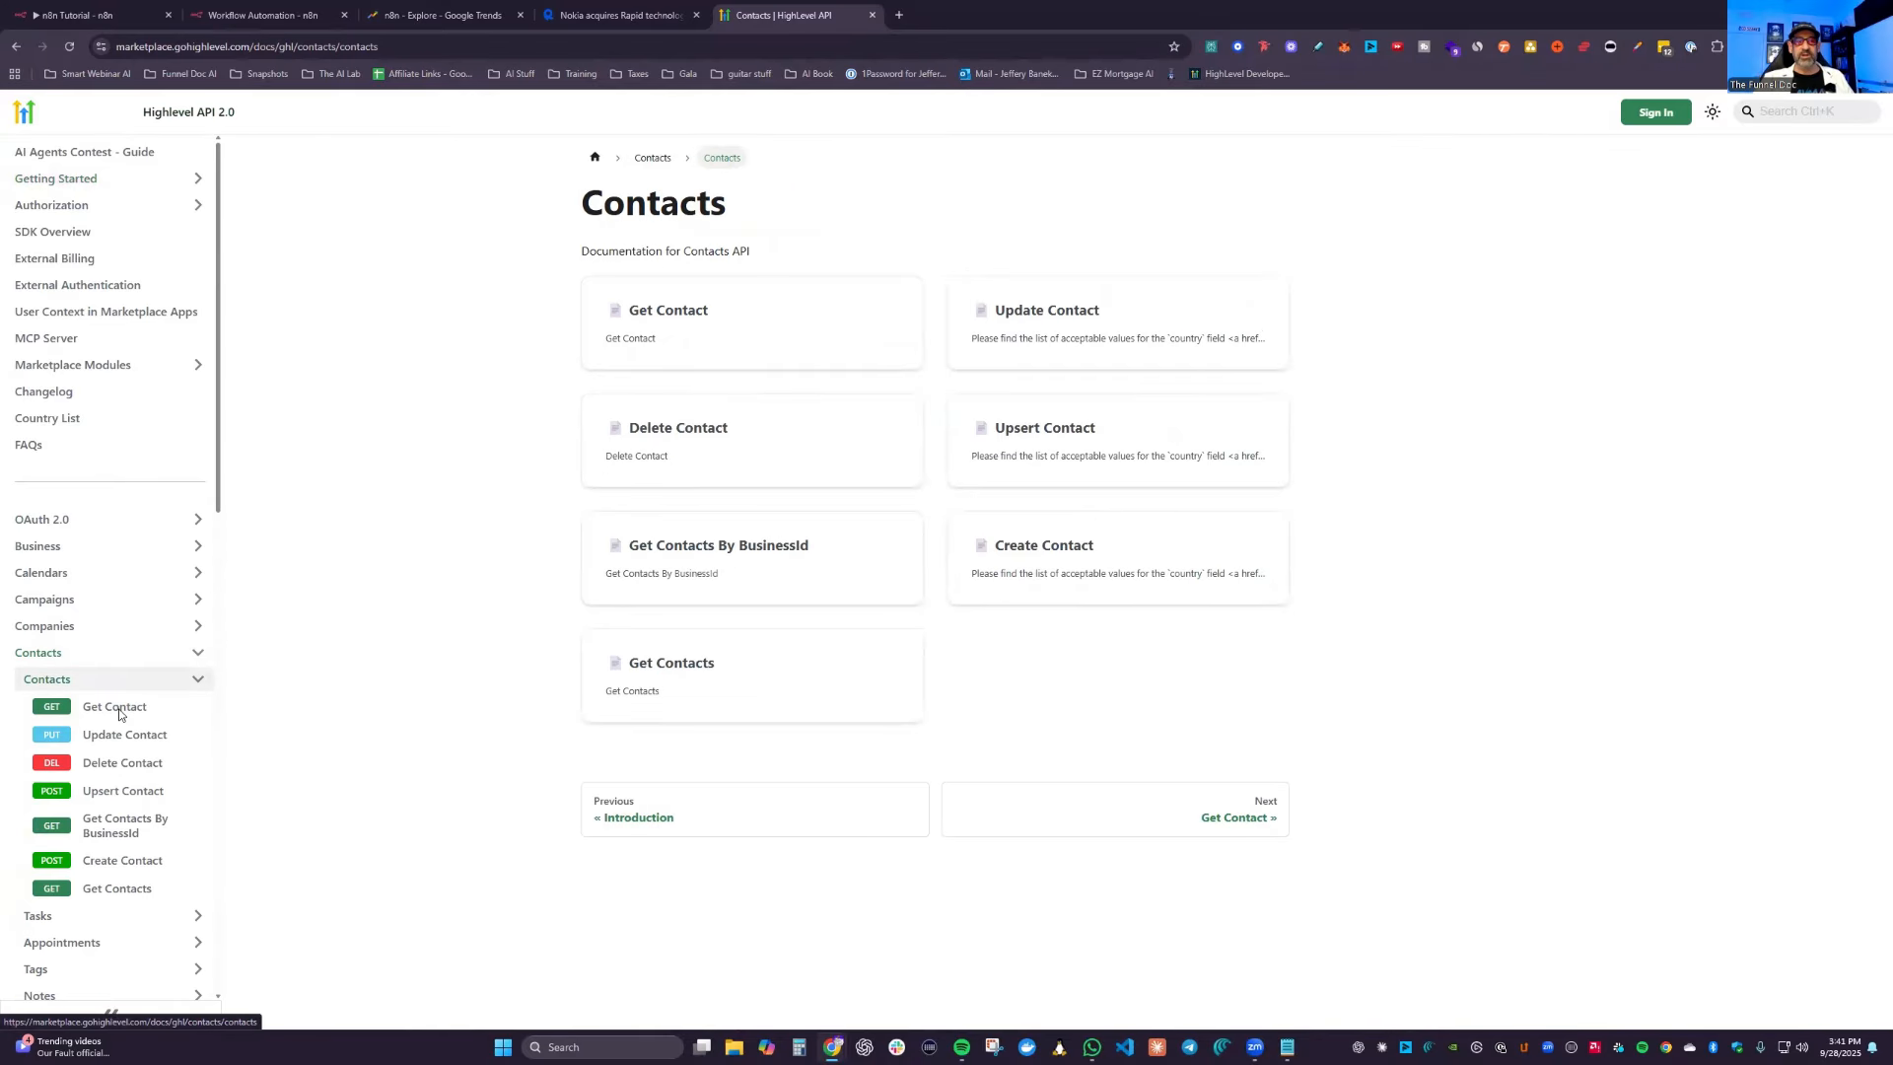
left_click(116, 707)
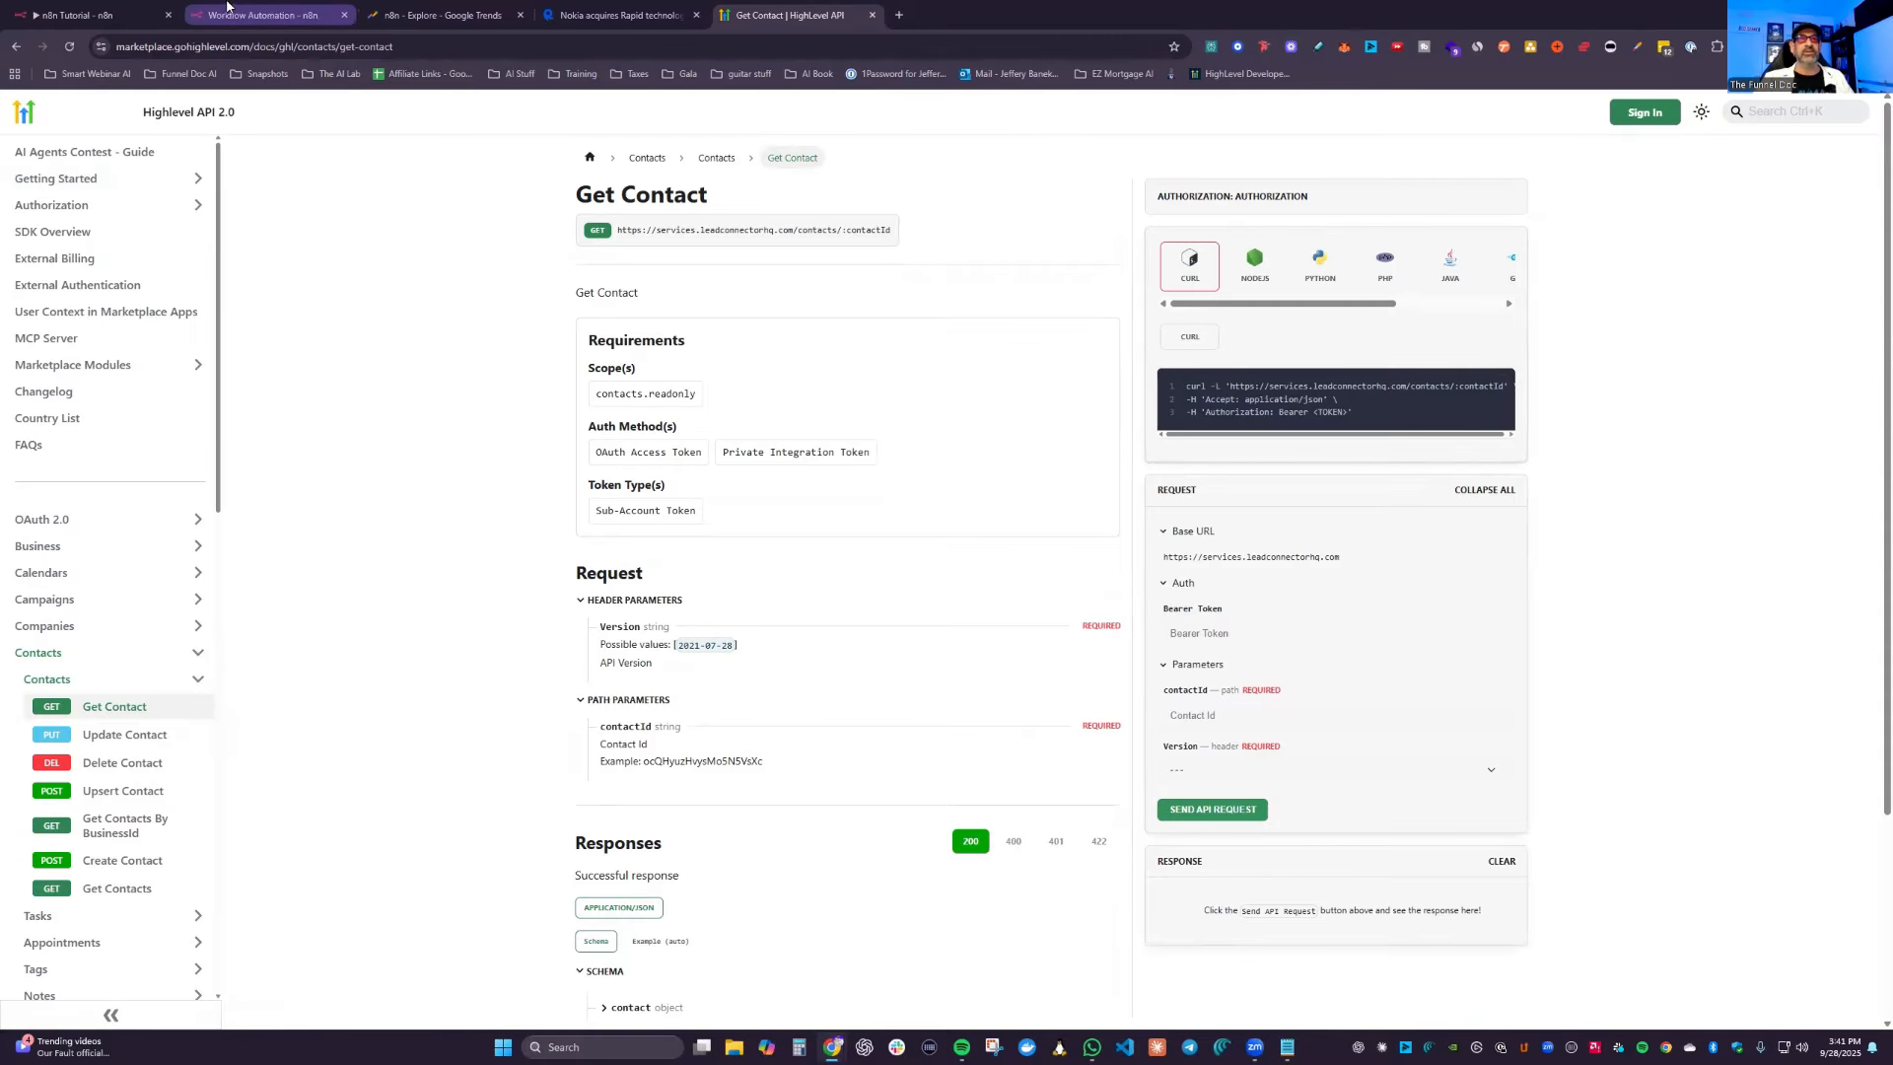
left_click(93, 15)
left_click(1149, 268)
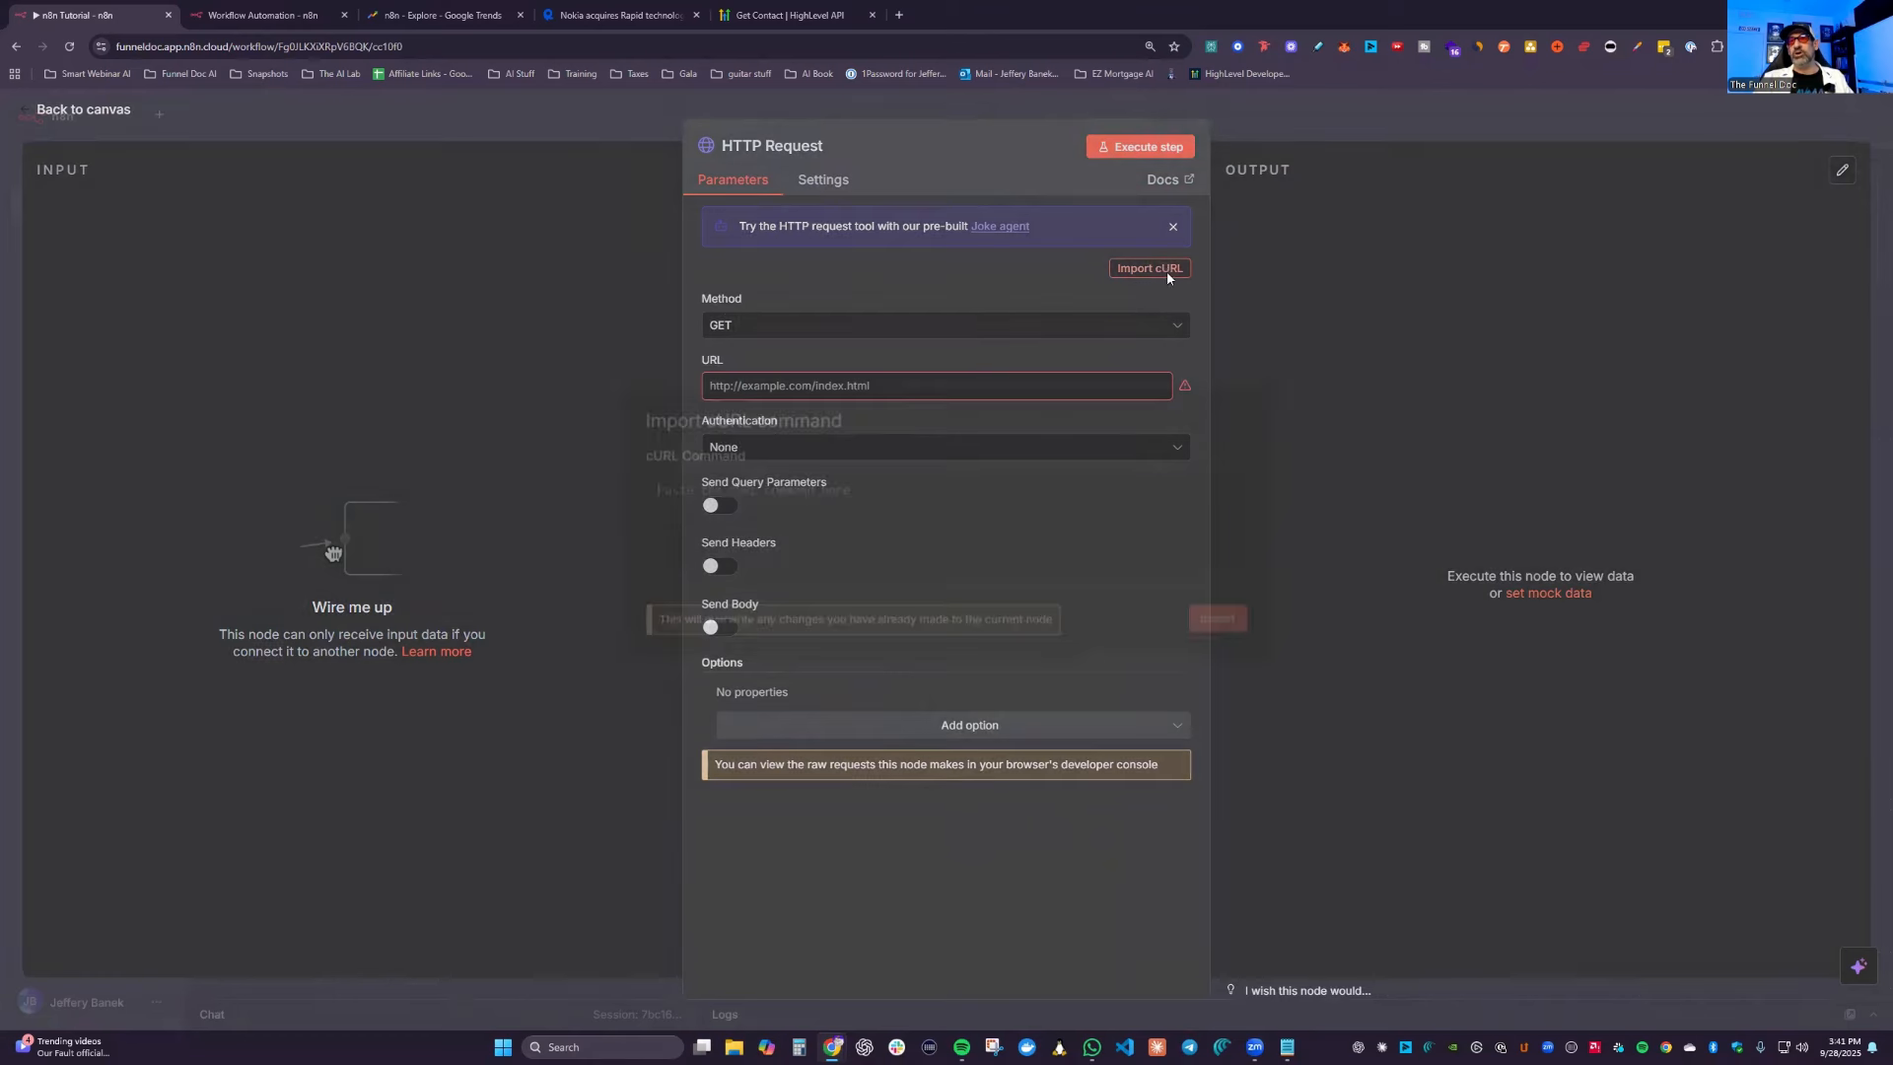
type("curl -L 'https://services.leadconnectorhq.com/contacts/:contactId' \\ -H 'Accept: application/json' \\ -H 'Authorization: Bearer <TOKEN>'")
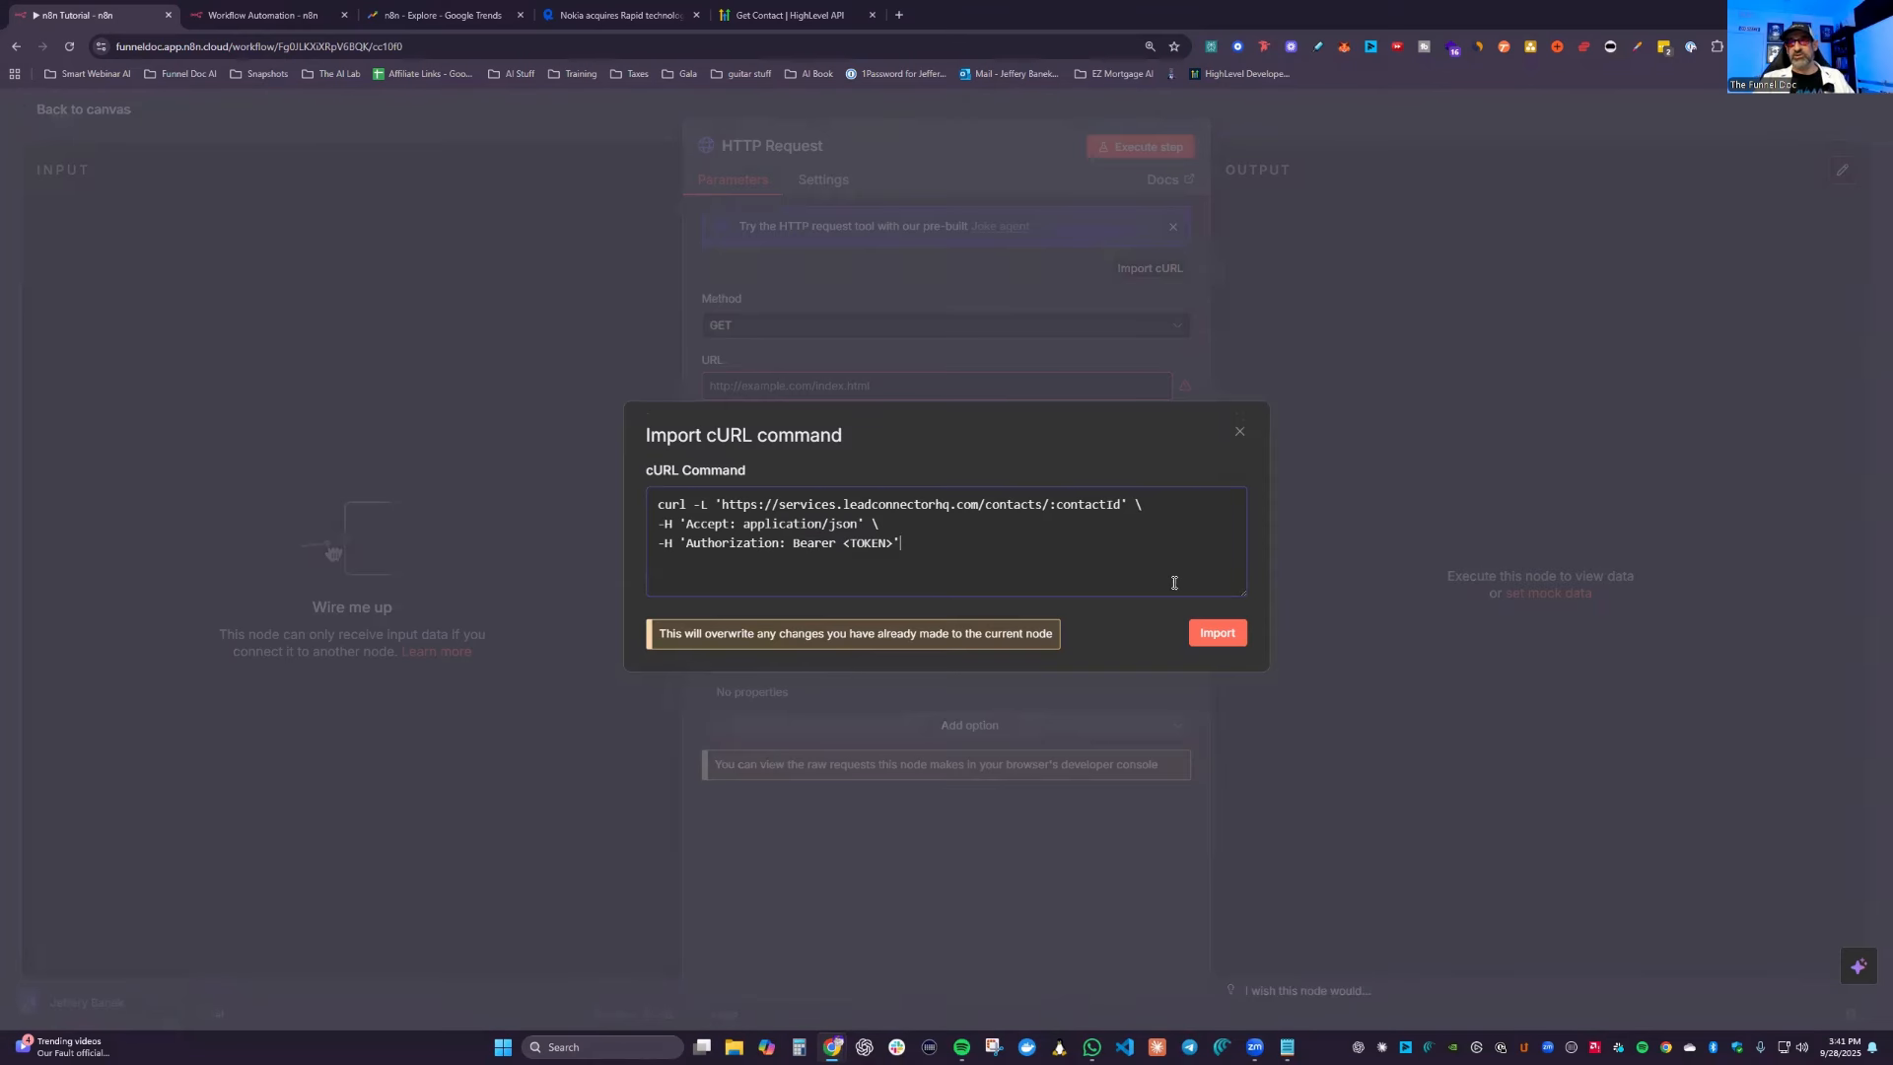
left_click(1222, 636)
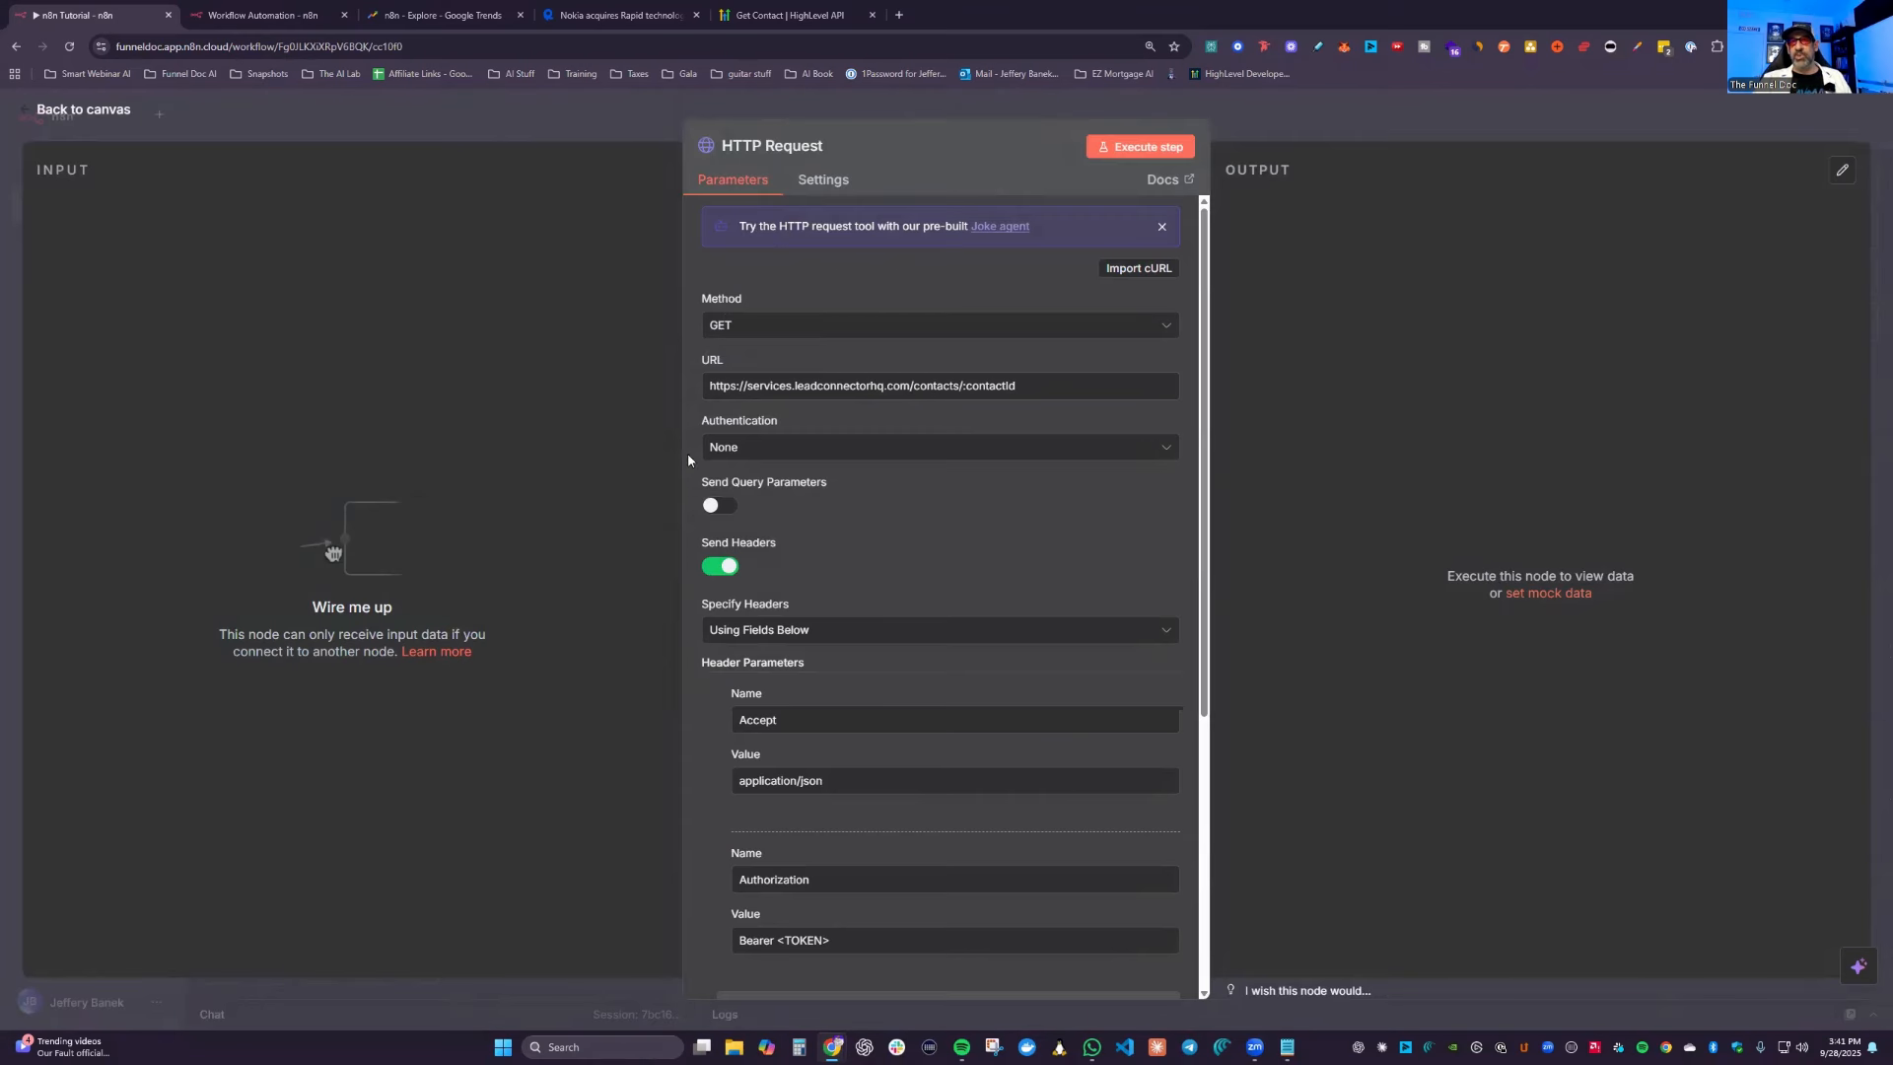
scroll(867, 720, "down", 4)
scroll(776, 606, "up", 4)
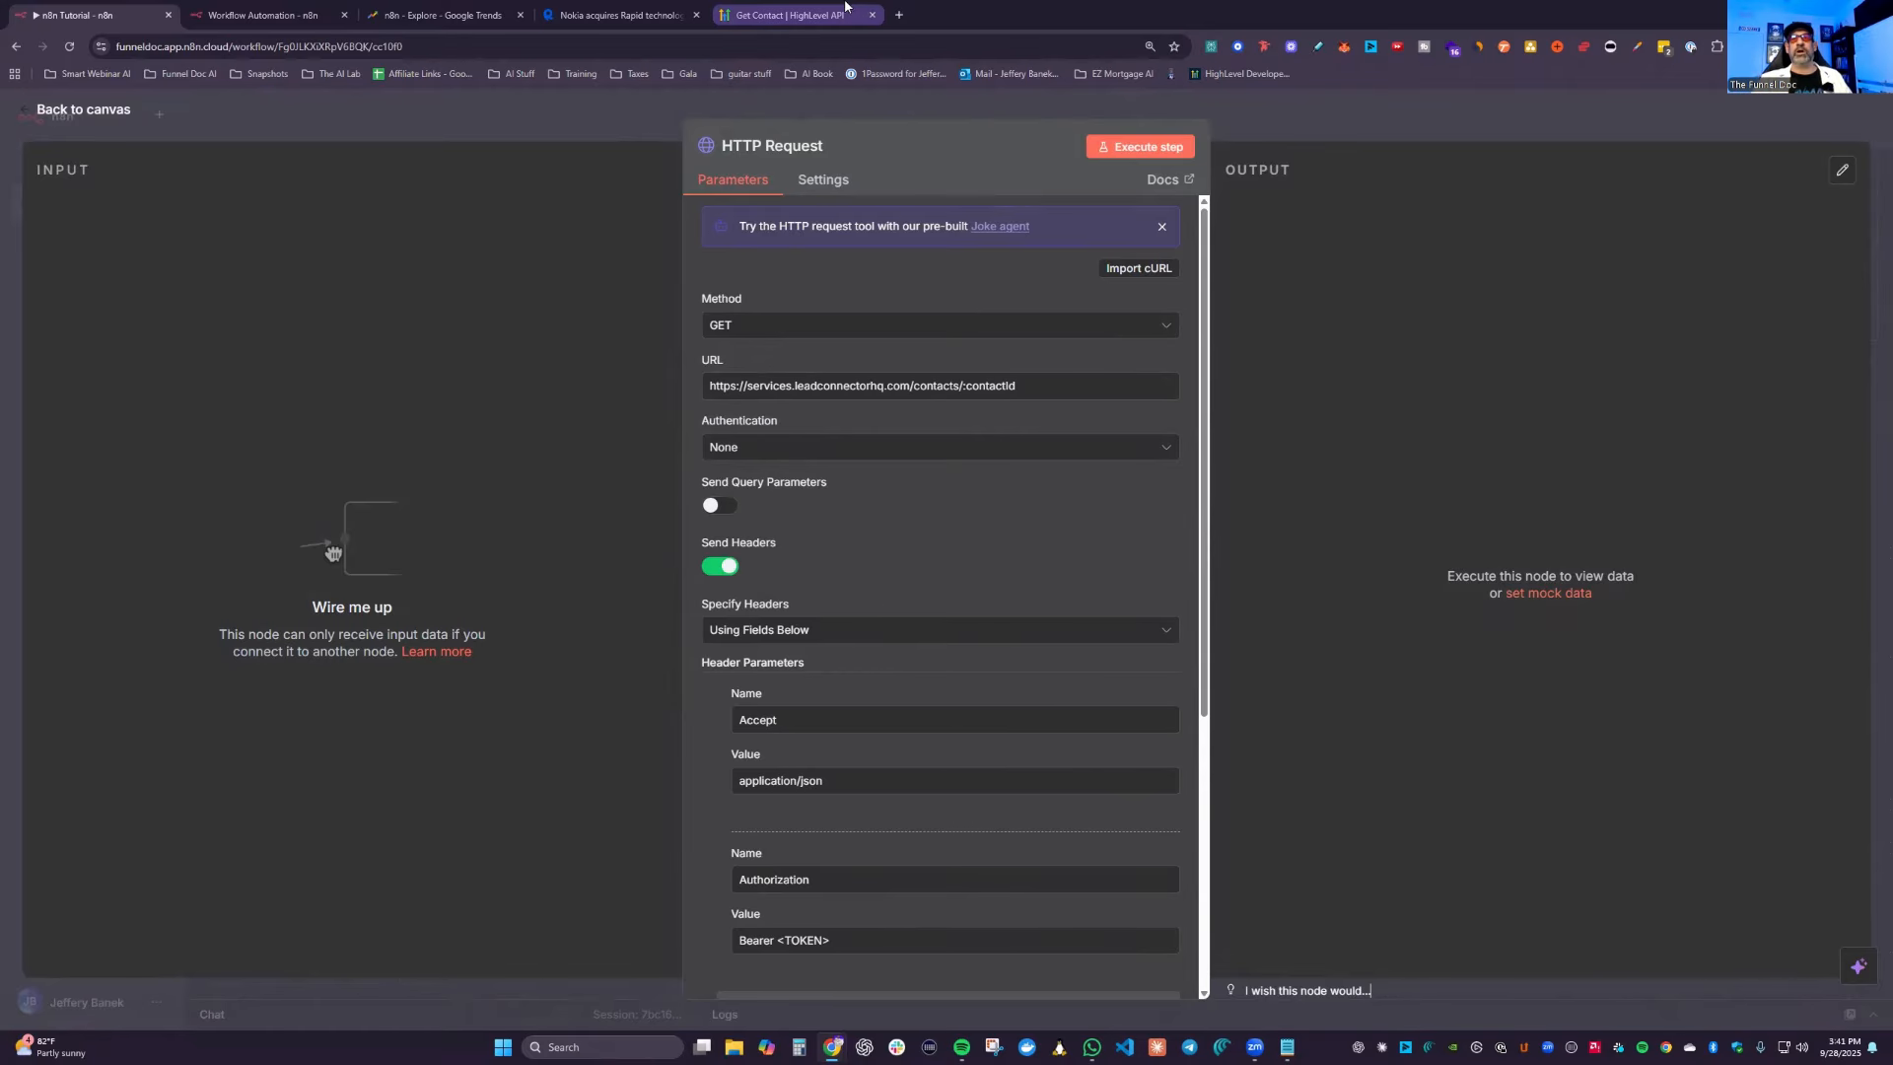
Step: Review the Get Contact requirements and request parameters in the HighLevel documentation, and return to the n8n Tutorial canvas
left_click(788, 15)
scroll(924, 561, "down", 3)
scroll(924, 561, "up", 3)
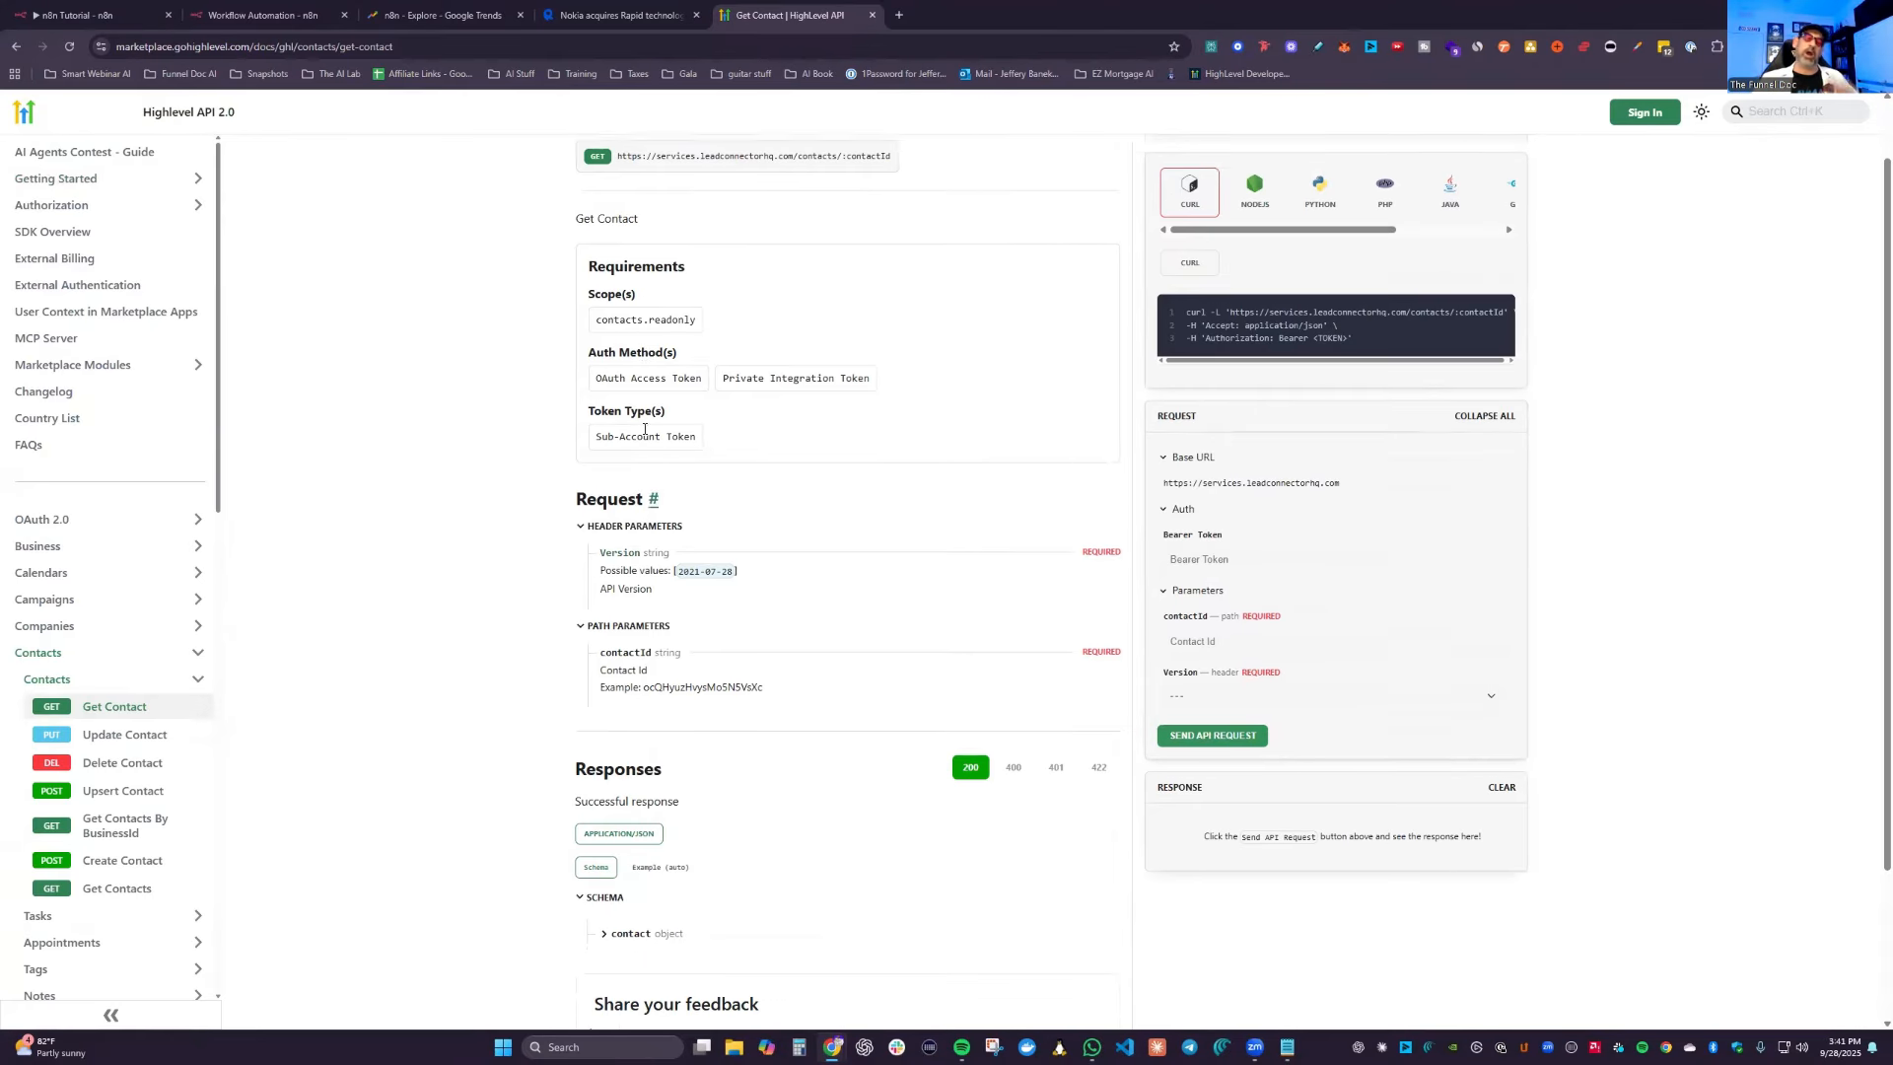
left_click(296, 10)
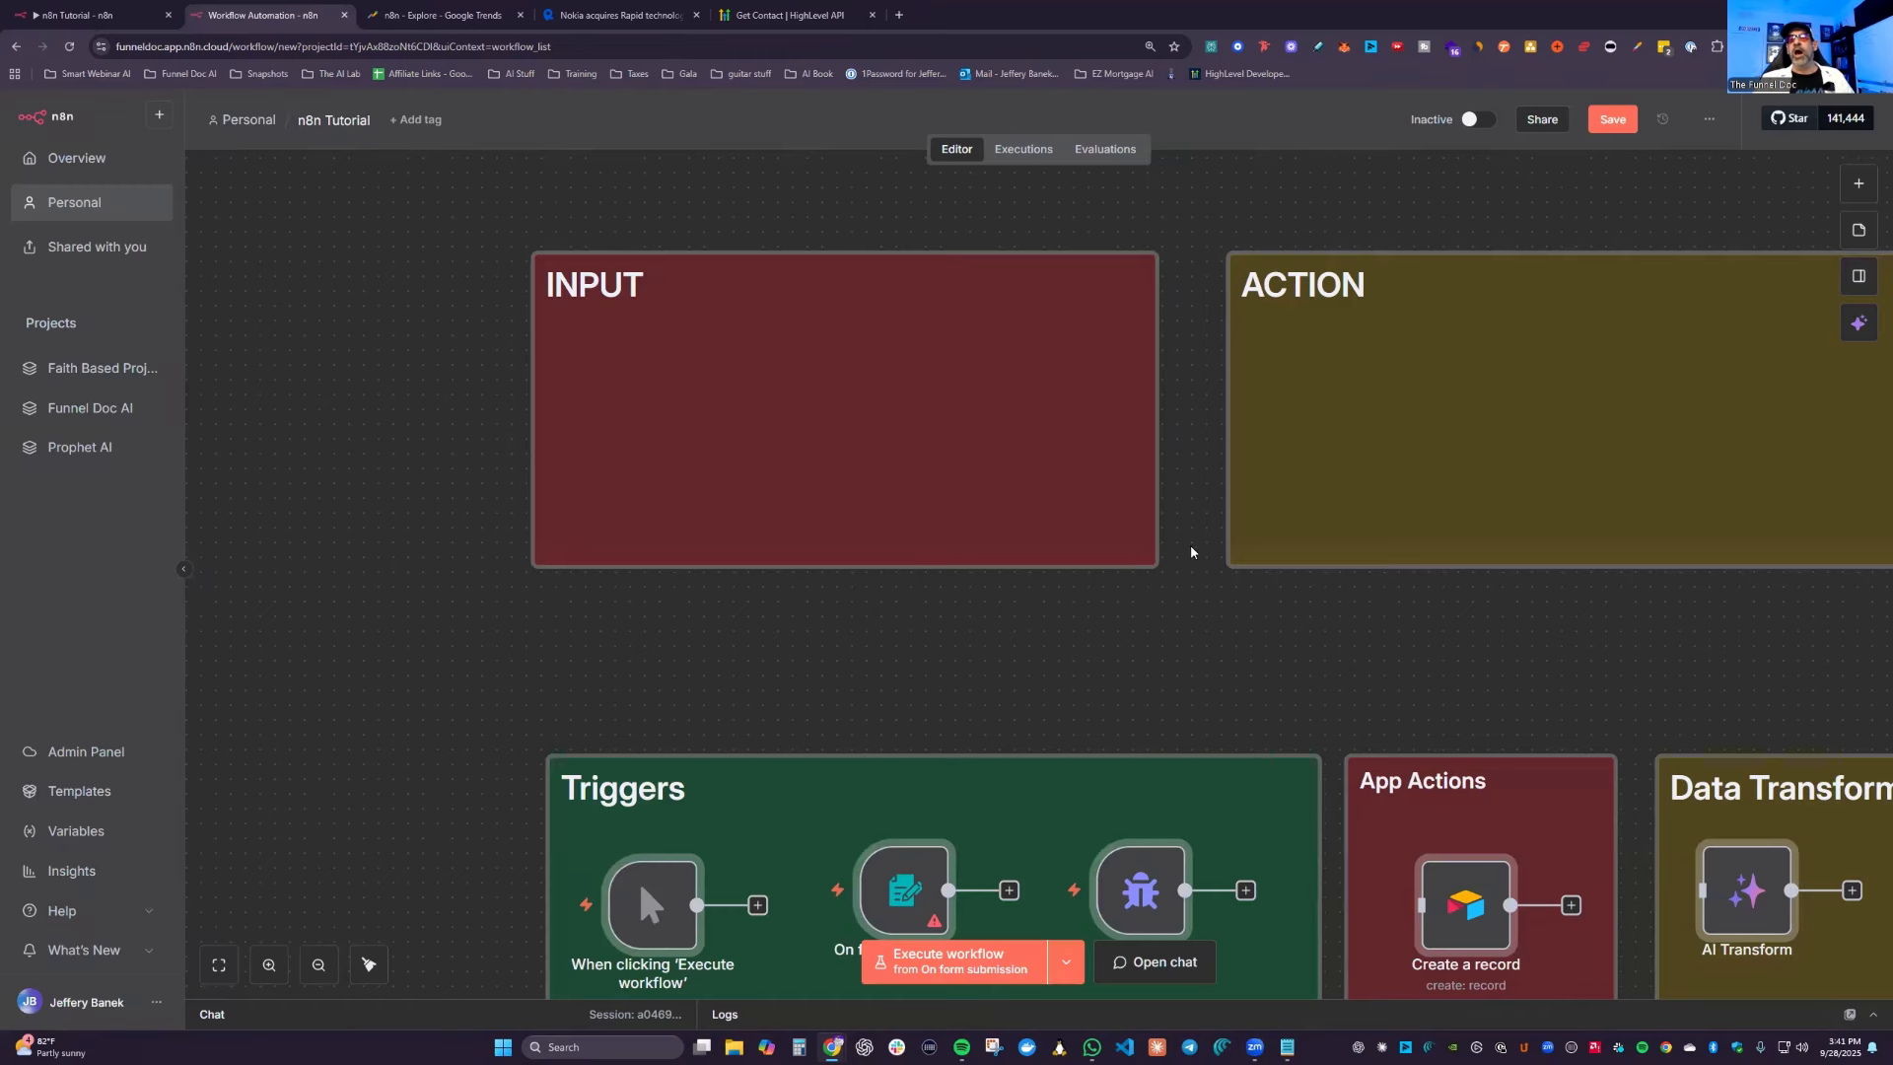
left_click(143, 12)
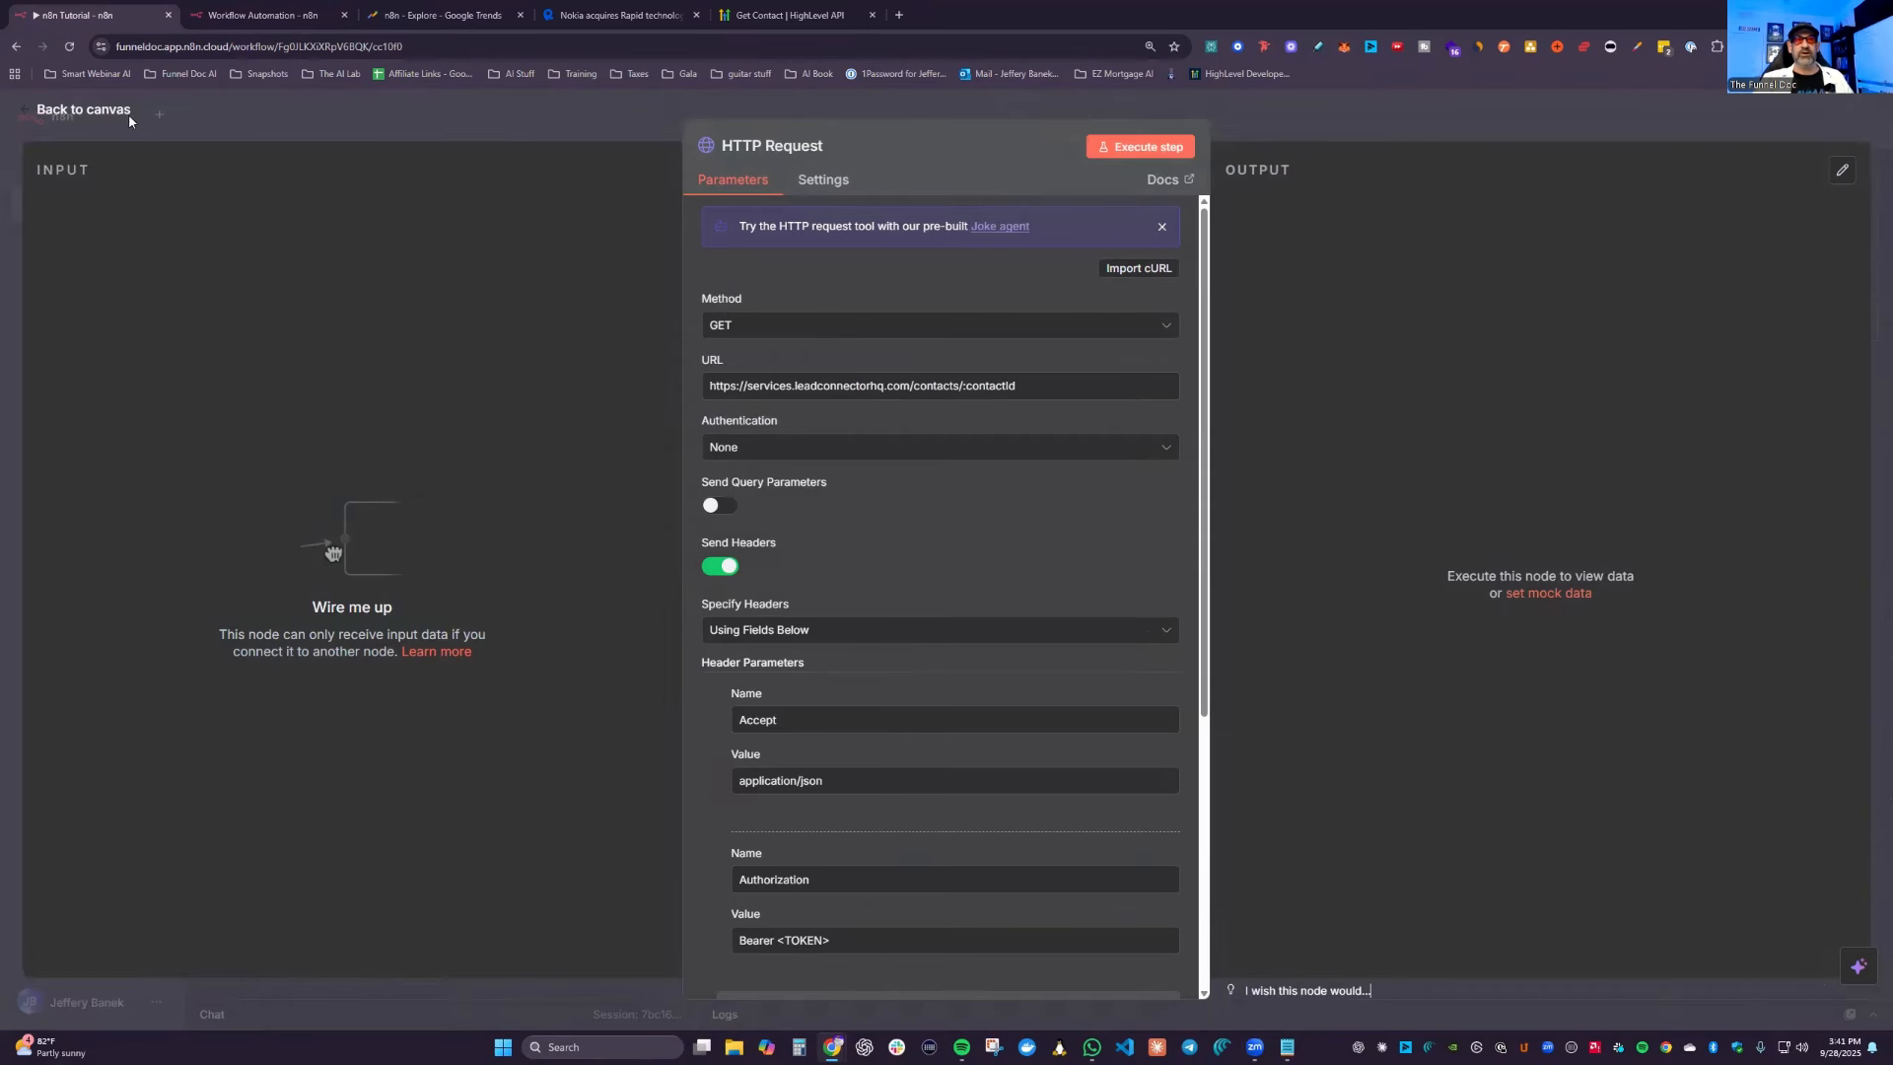
left_click(95, 110)
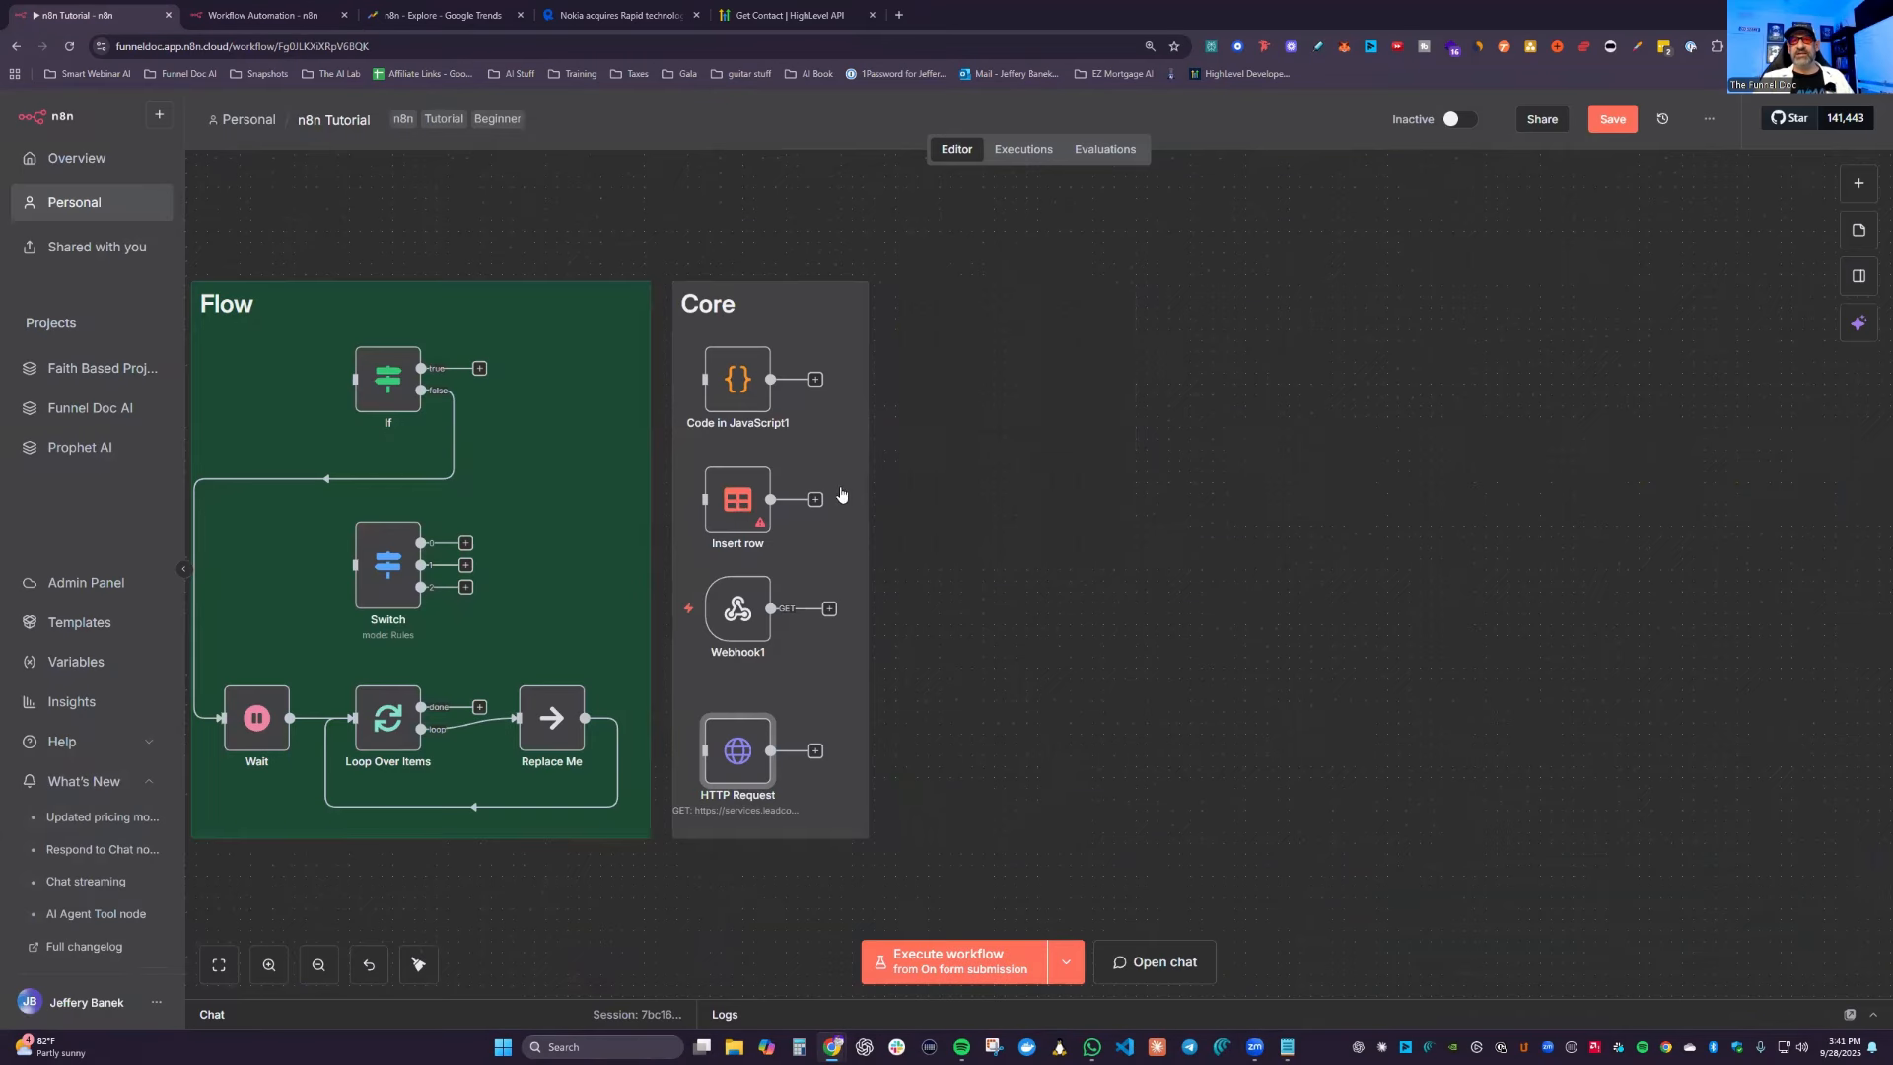
Step: Look back across the node groups on the canvas, from Core to App Actions
left_click_drag(1019, 583, 1803, 555)
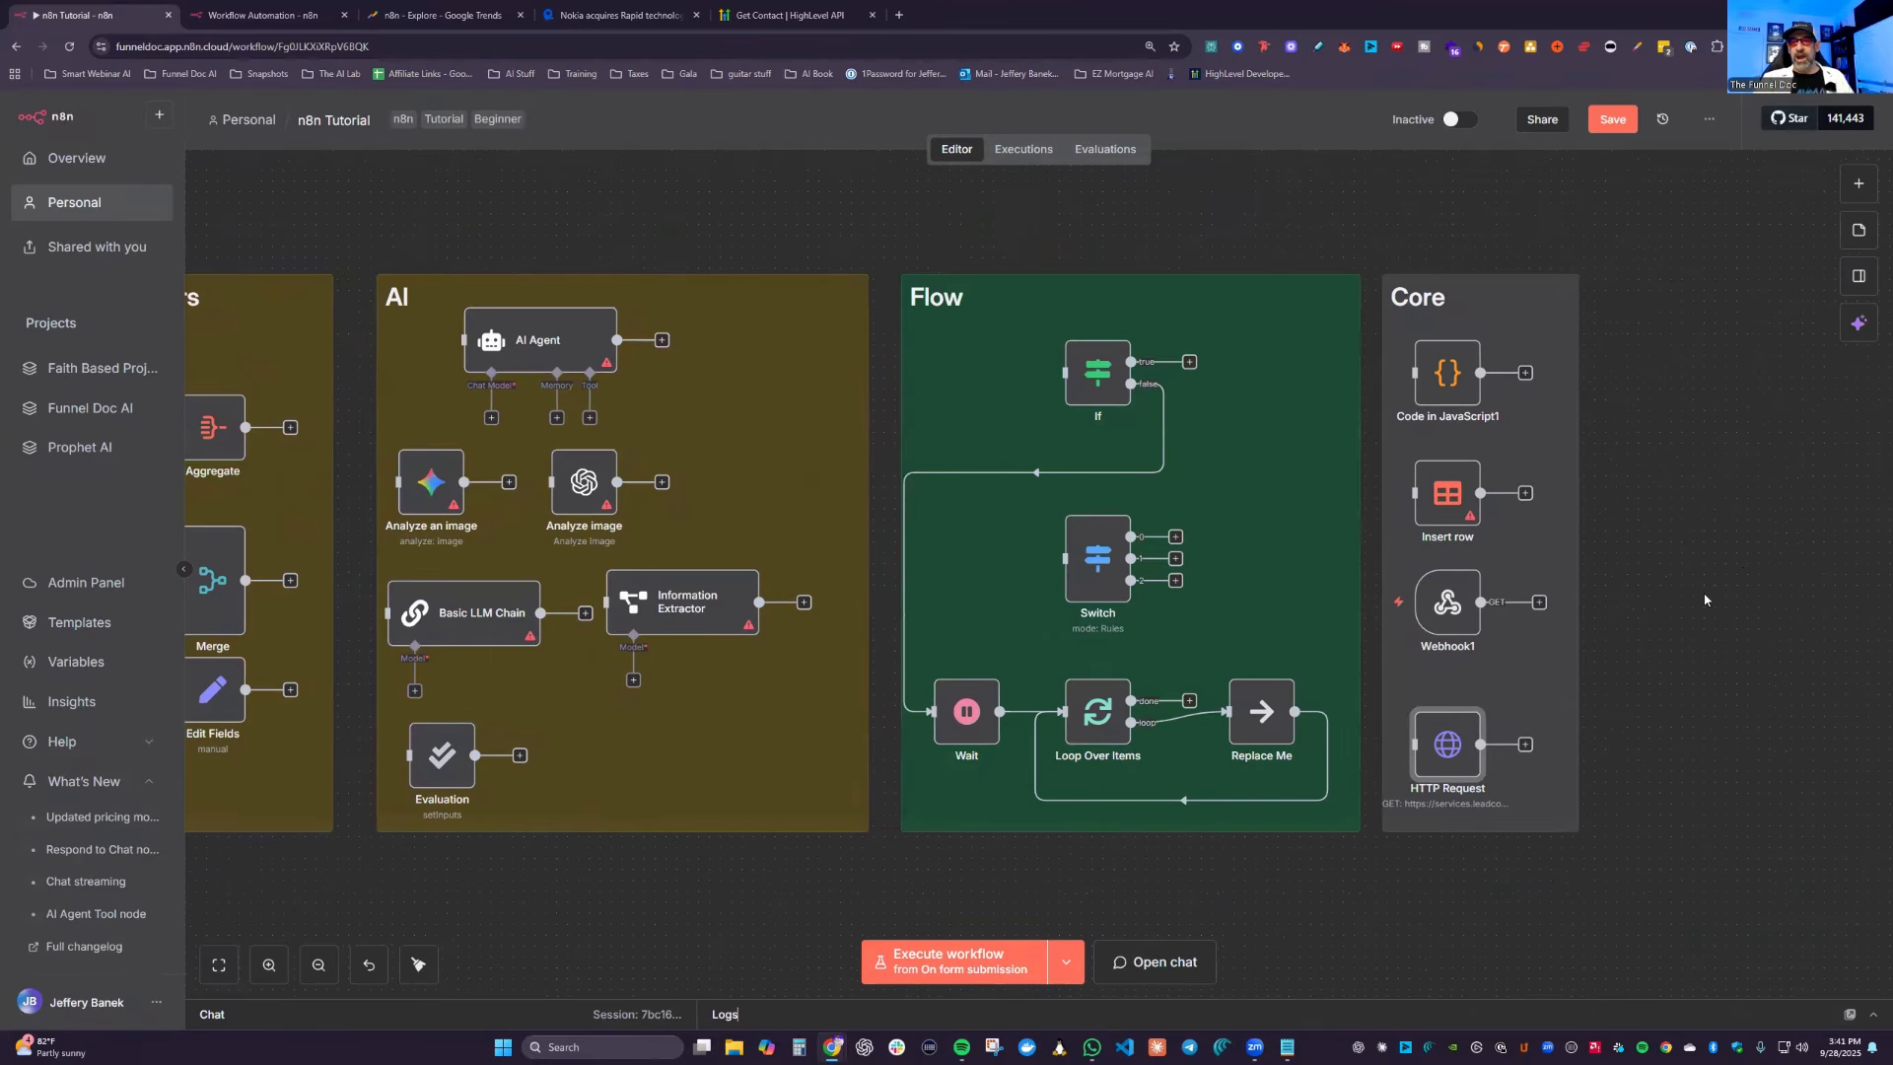
left_click_drag(879, 871, 1466, 895)
left_click_drag(591, 886, 879, 814)
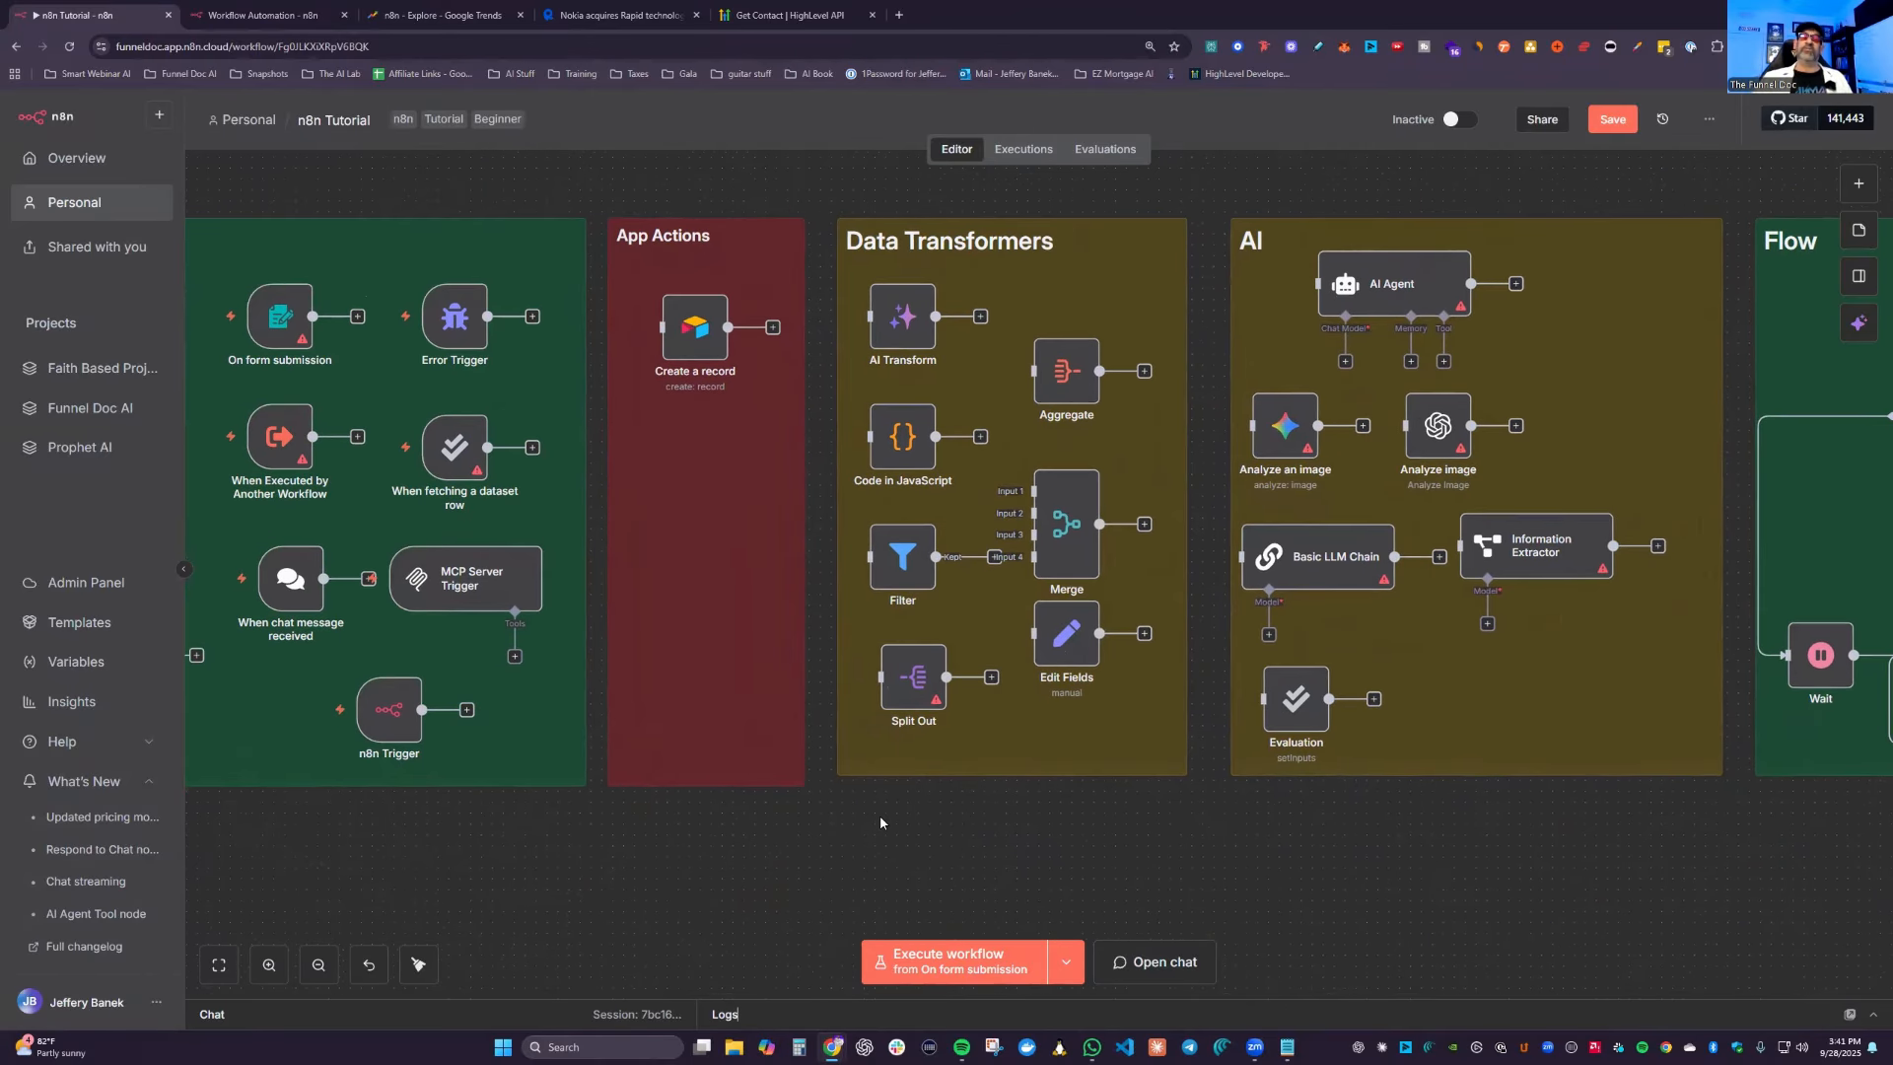